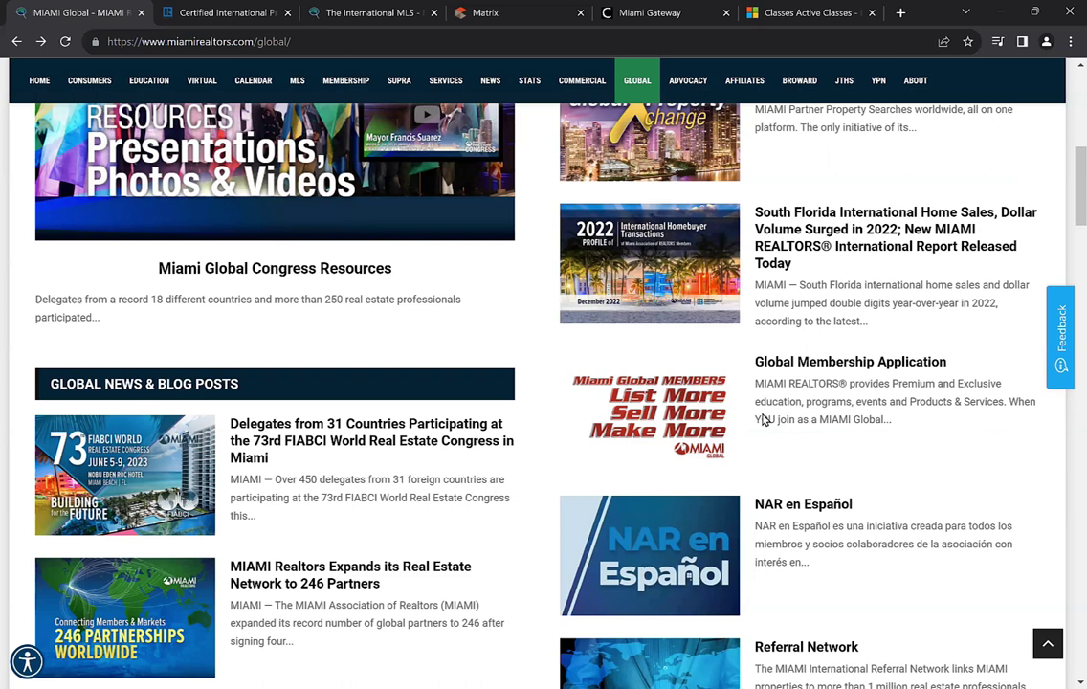
Open a new tab and load the MIAMI Platinum Plus page at miamirealtors.com/pl
left_click(900, 13)
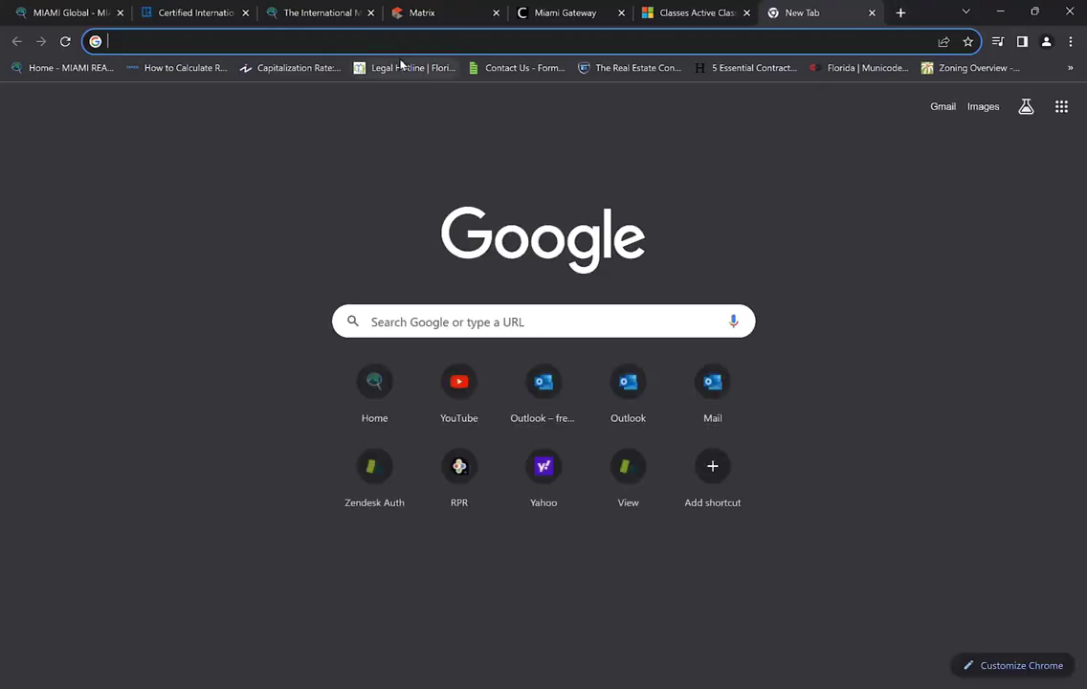
type("m")
key("Right")
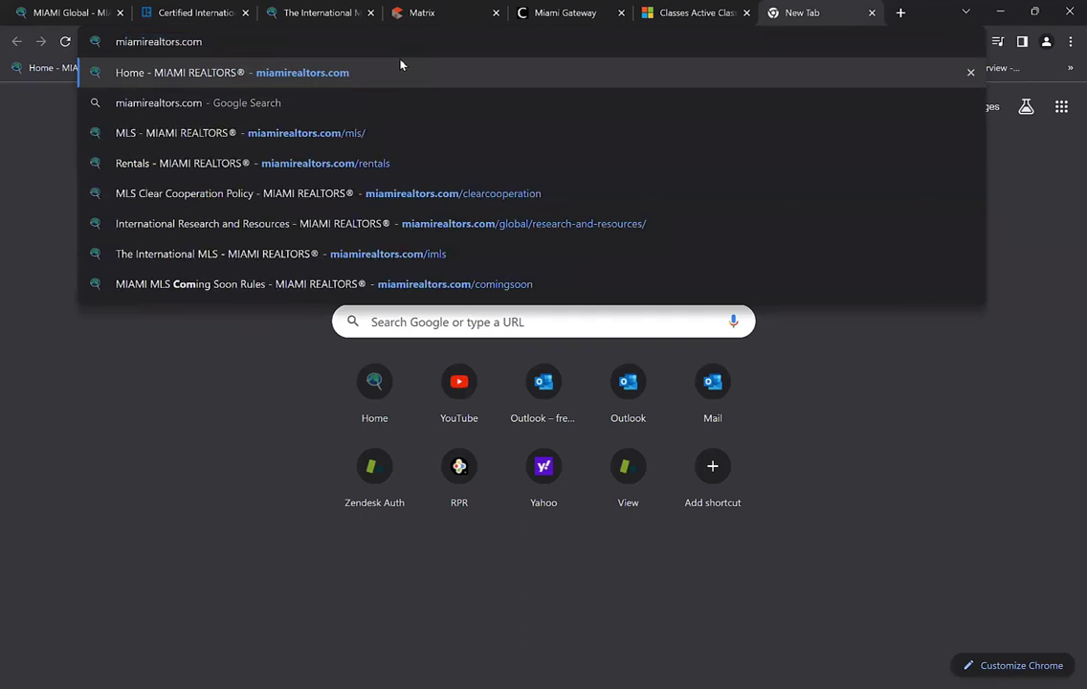
type("/pl")
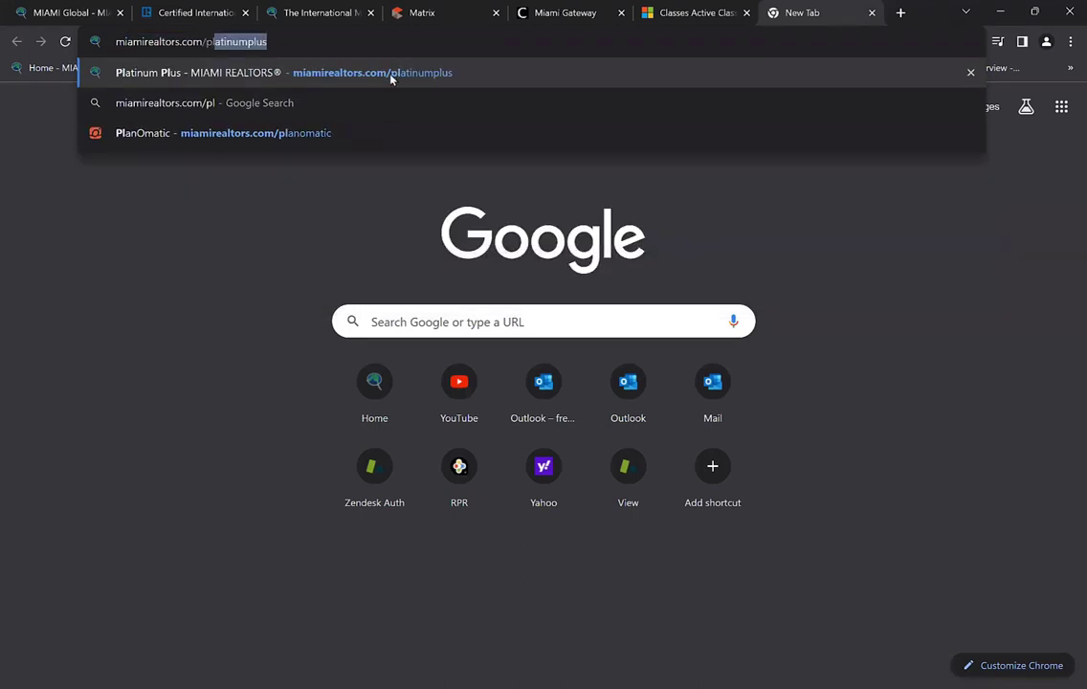
left_click(391, 78)
left_click_drag(346, 42, 318, 41)
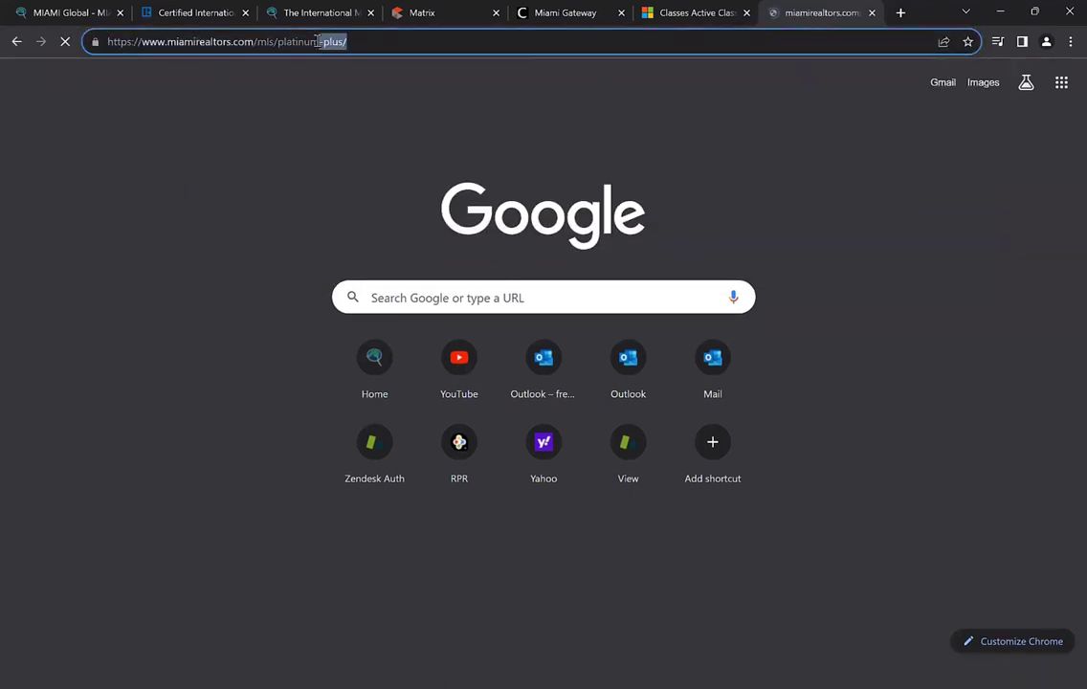
Check The International MLS tab, then take this tab back to the blank New Tab page
triple_click(281, 41)
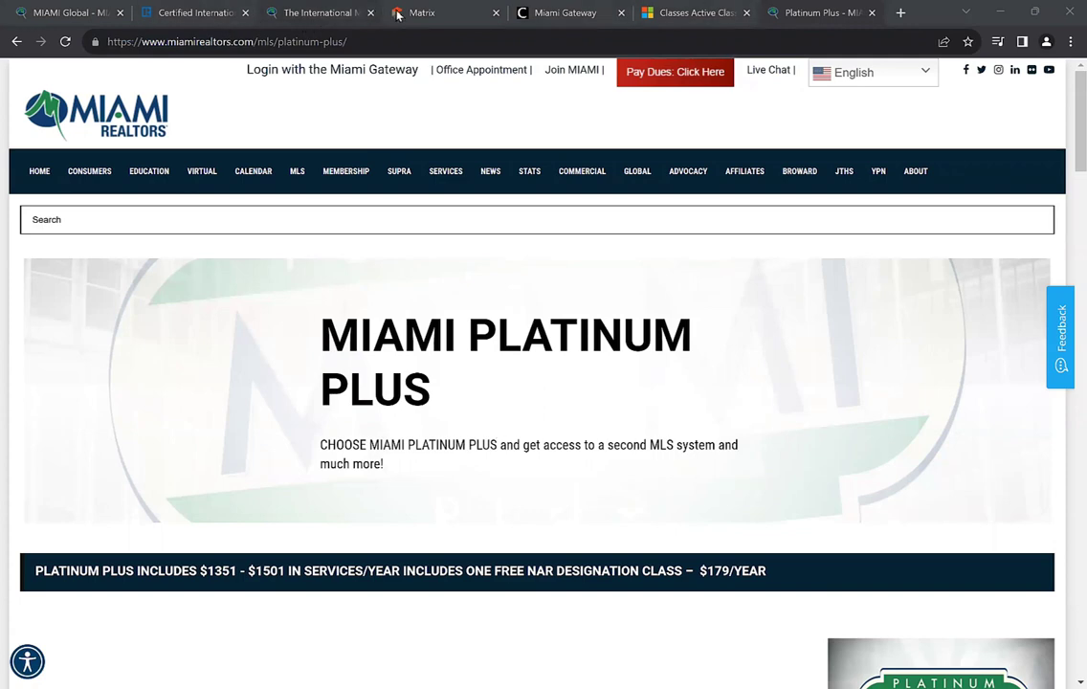
left_click(316, 12)
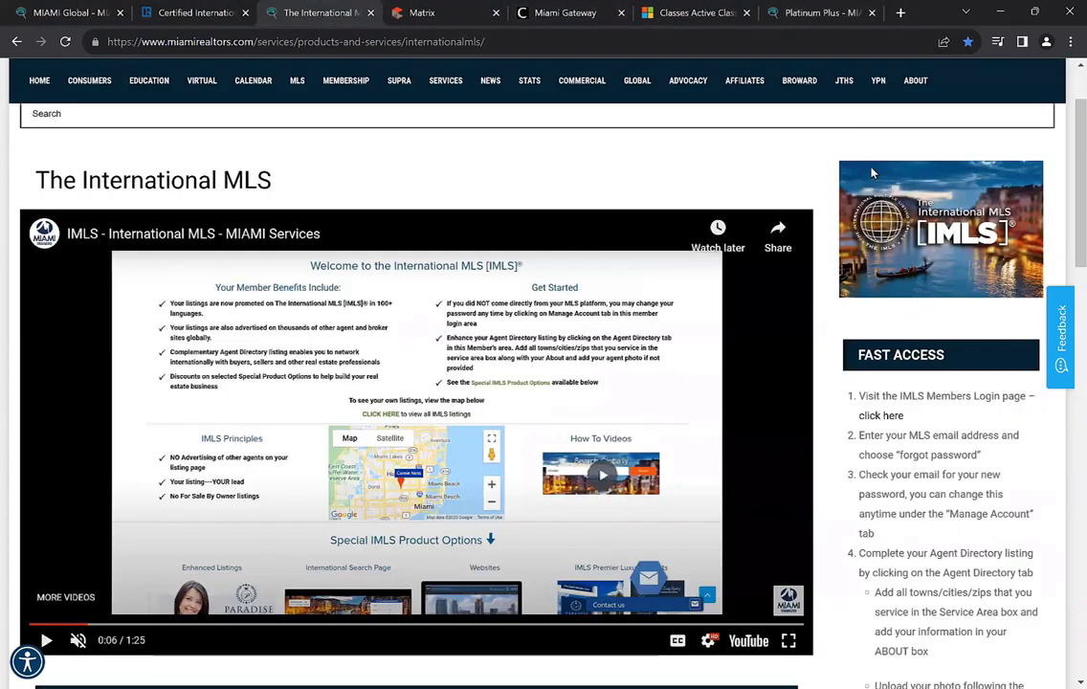
left_click(818, 13)
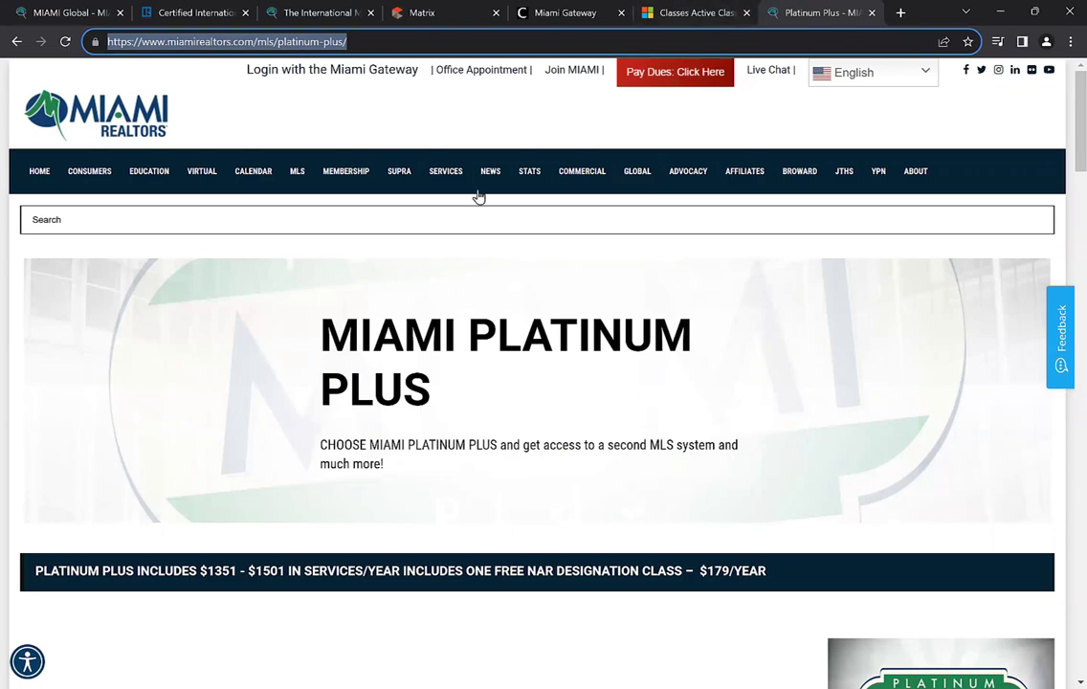
key("alt+Left")
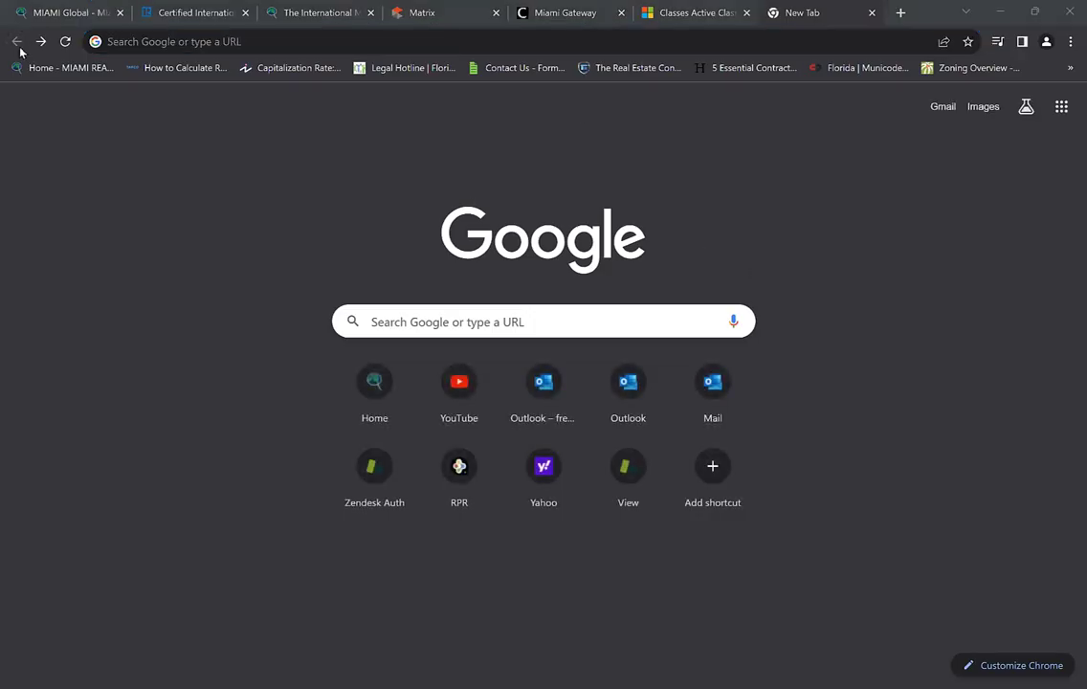
Switch to the MIAMI Global tab and close the unused New Tab tab
left_click(188, 39)
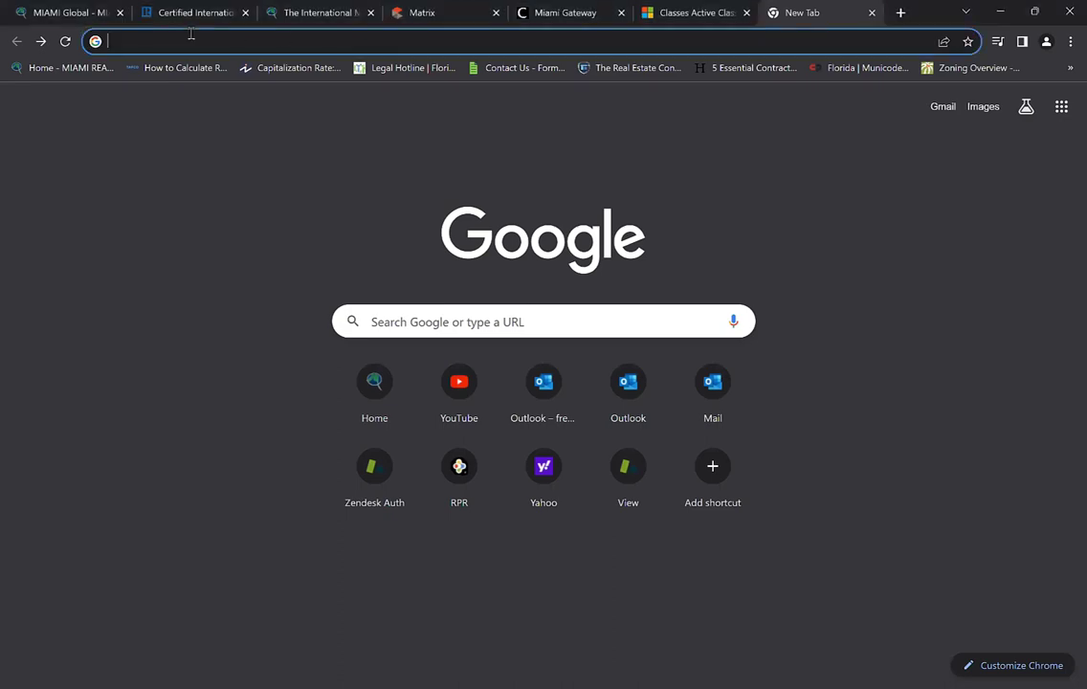
left_click(86, 12)
middle_click(815, 14)
scroll(693, 386, "up", 5)
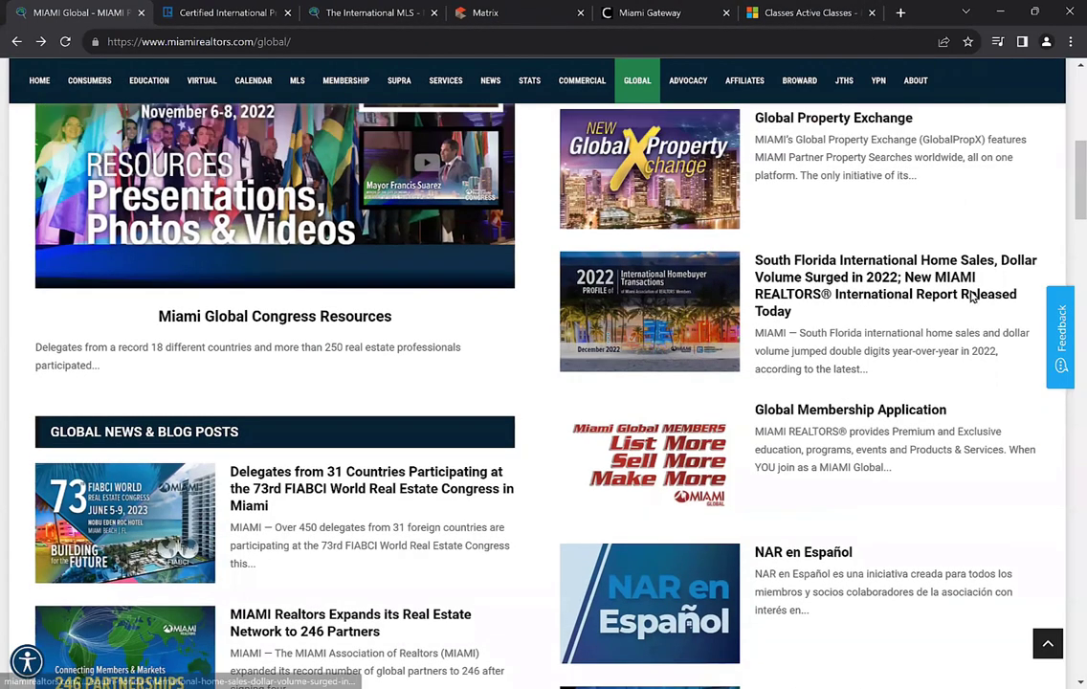
scroll(693, 385, "up", 2)
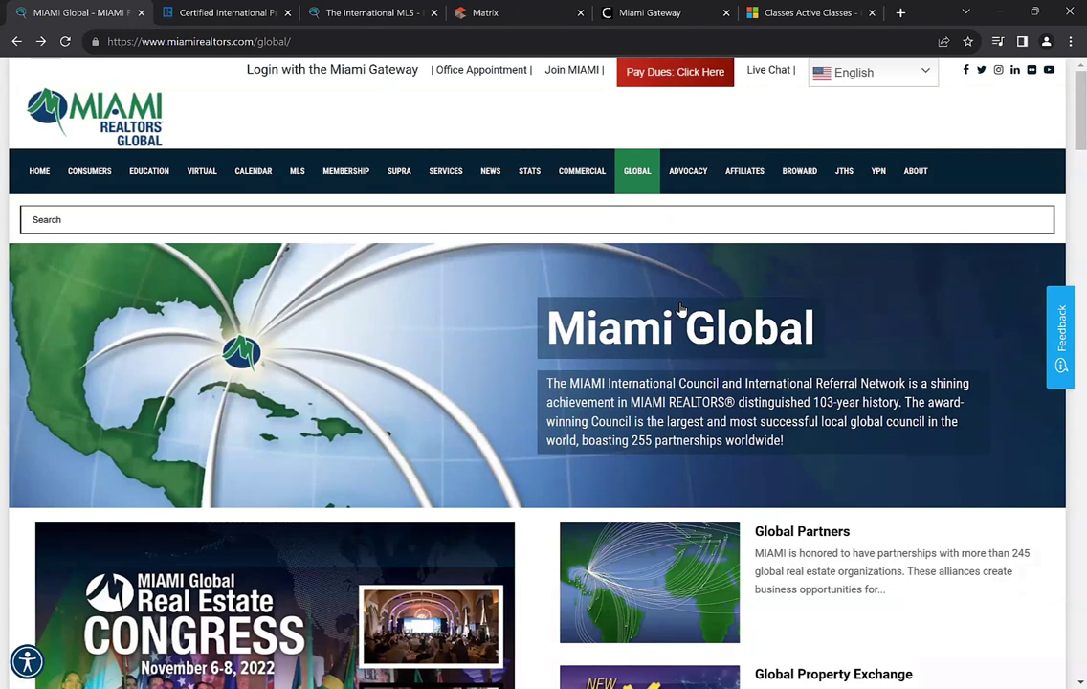
Reload the Miami Global page and scroll down to its Referral Network entry
left_click(636, 175)
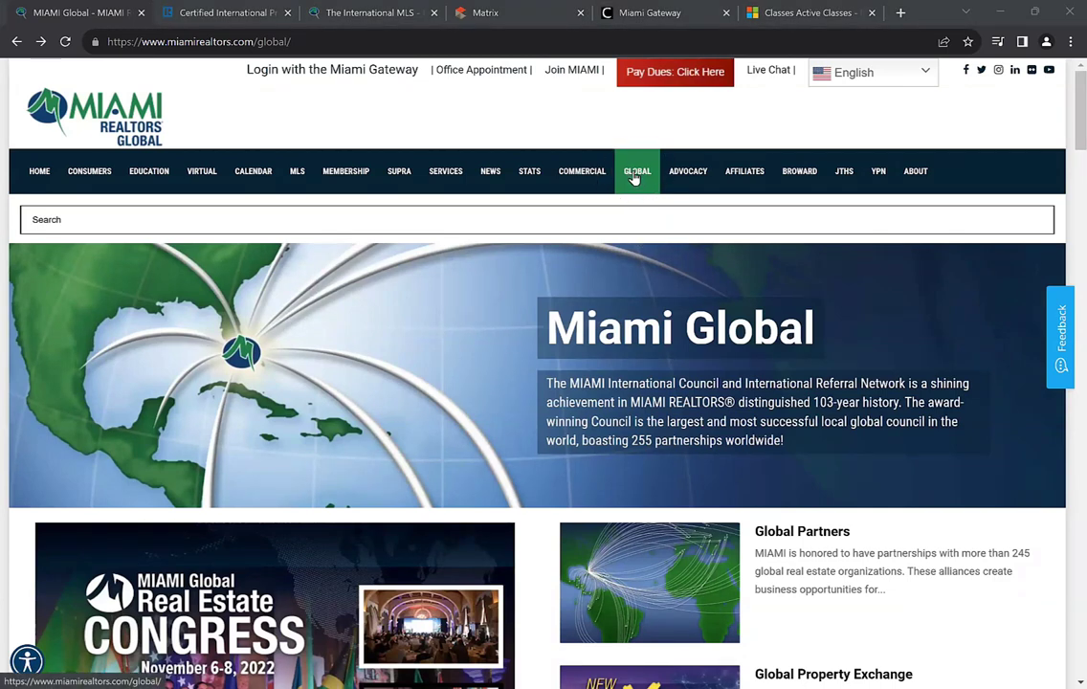
scroll(734, 396, "down", 3)
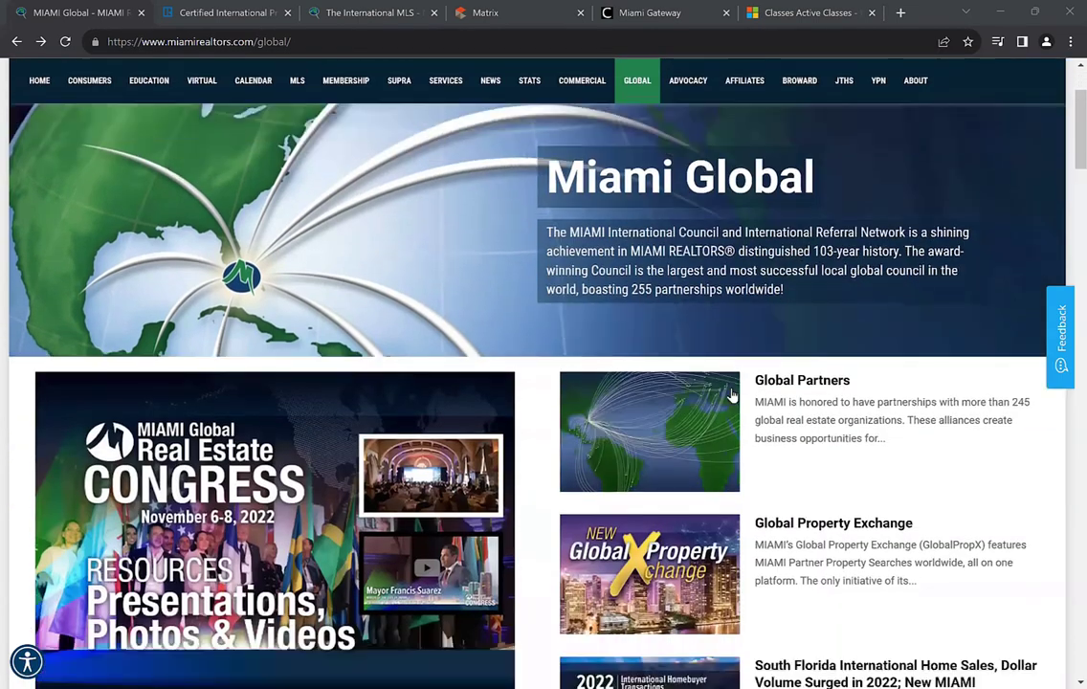
scroll(733, 395, "down", 4)
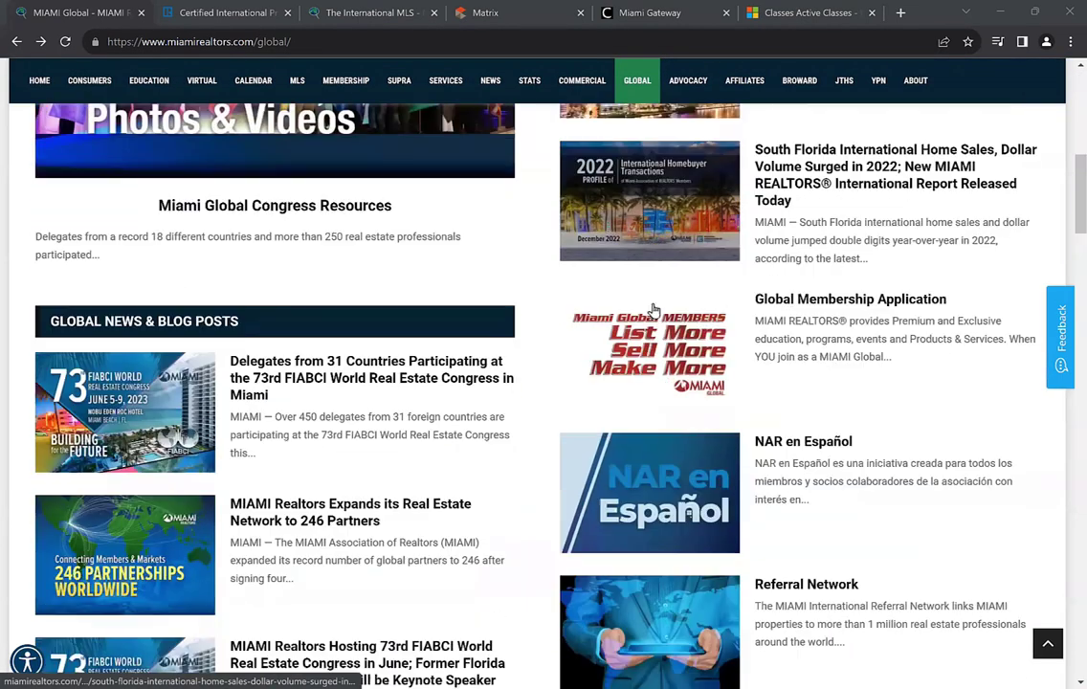
scroll(742, 431, "down", 2)
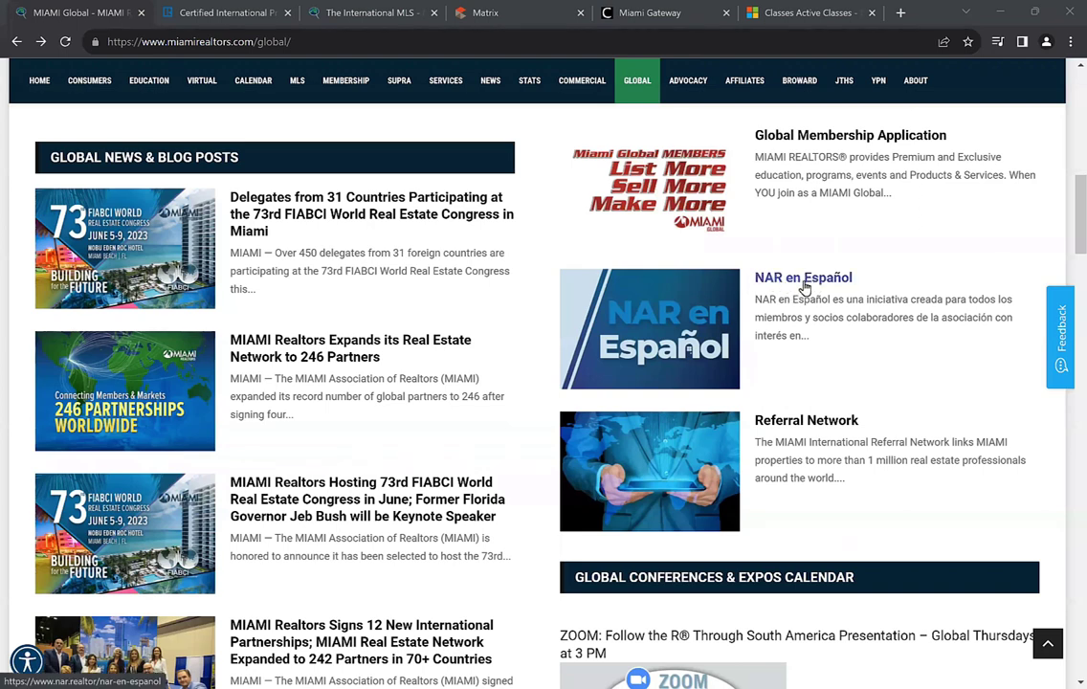
scroll(809, 297, "down", 2)
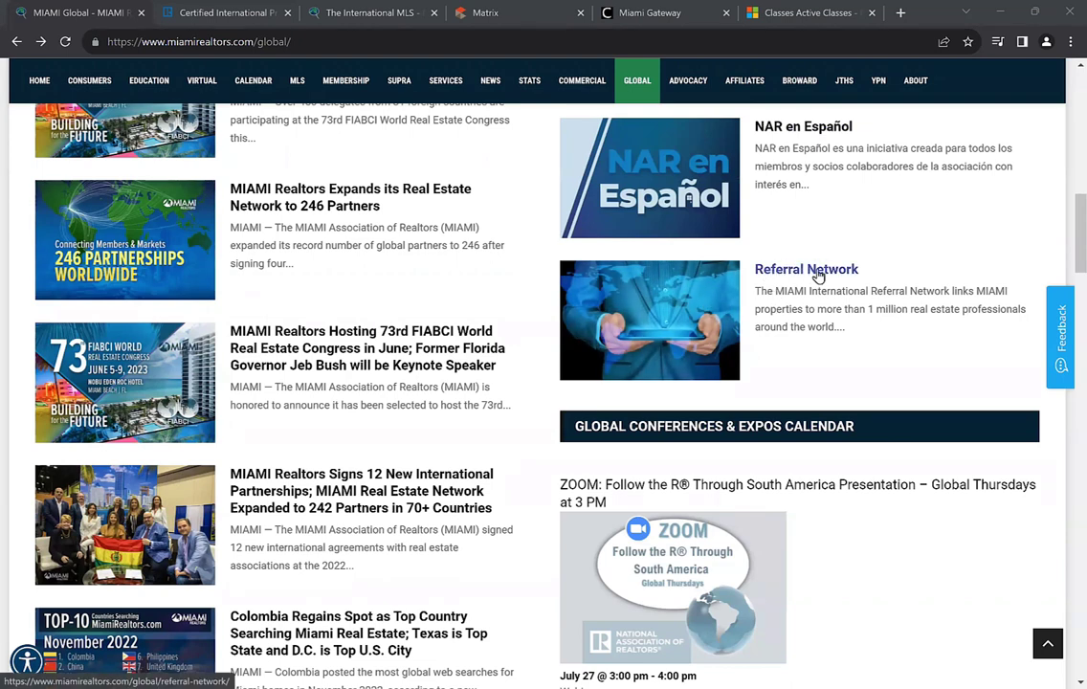
Open the Referral Network page, then its 'MIAMI Link to the World' PDF brochure
left_click(810, 275)
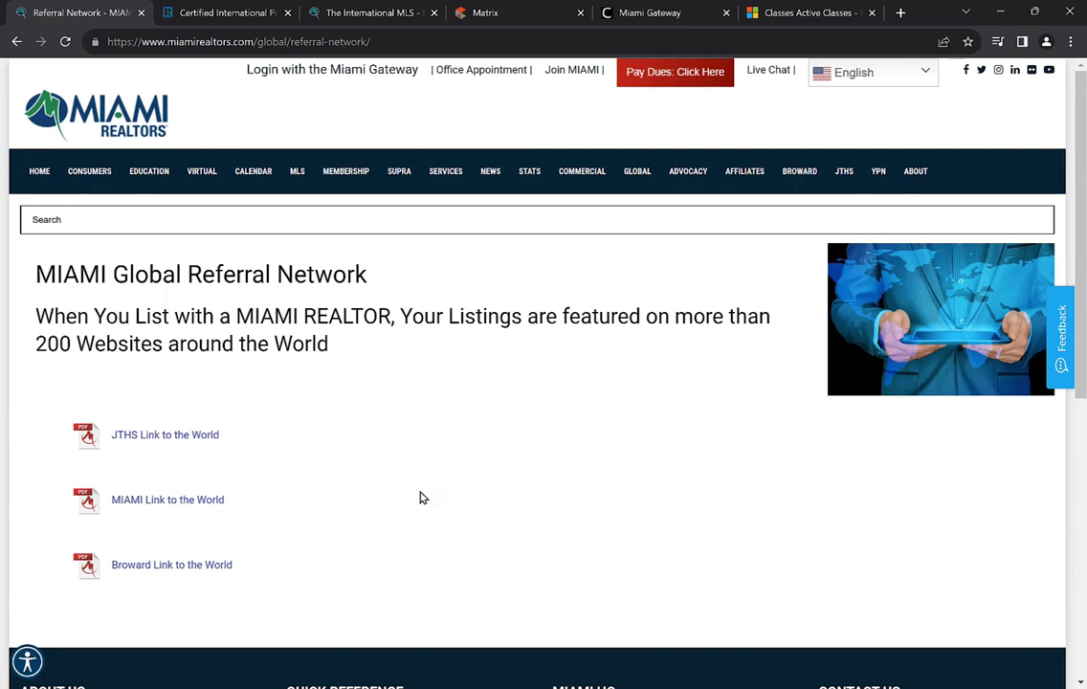
left_click(146, 505)
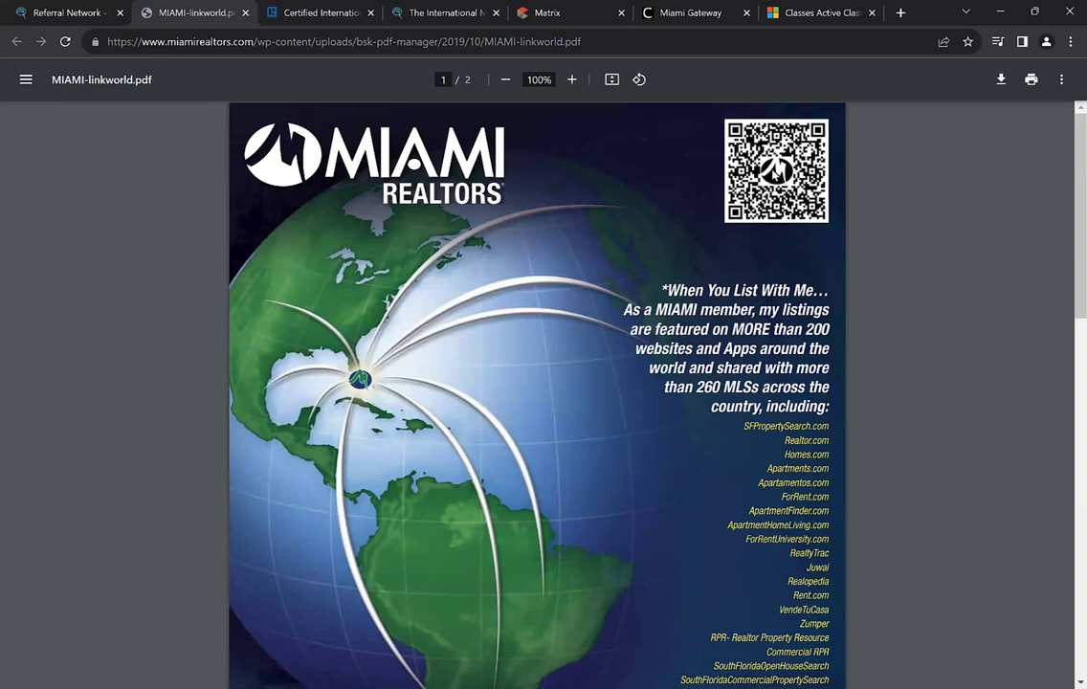
Scroll MIAMI-linkworld.pdf down to the partner websites list and close the Certified International Property Specialist tab
scroll(765, 300, "down", 2)
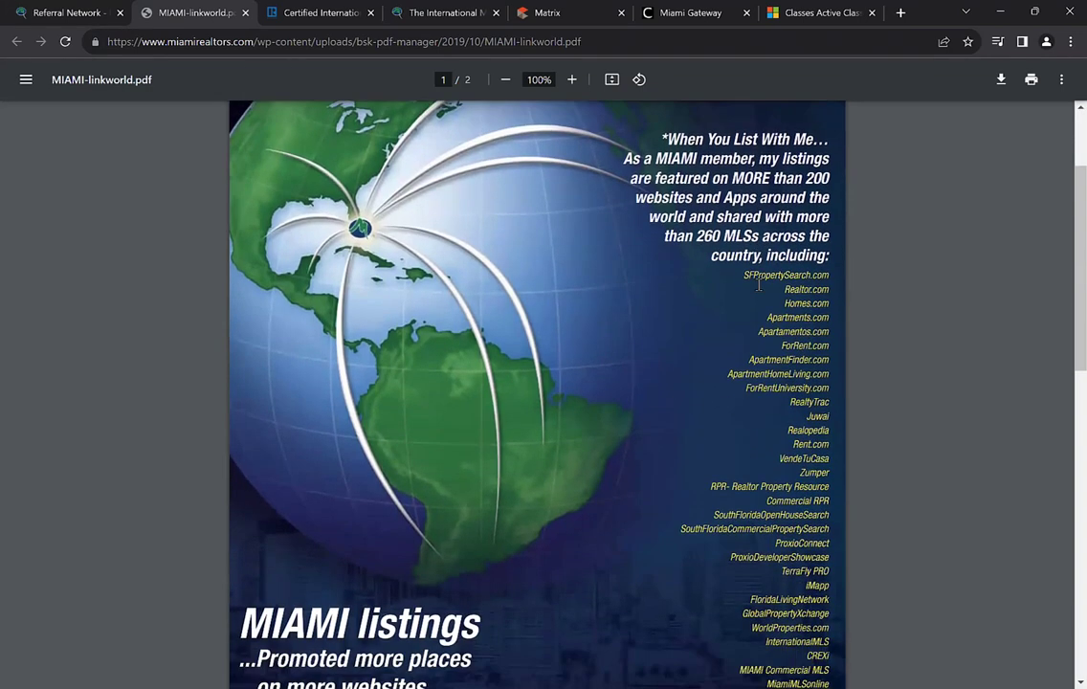
scroll(793, 354, "down", 3)
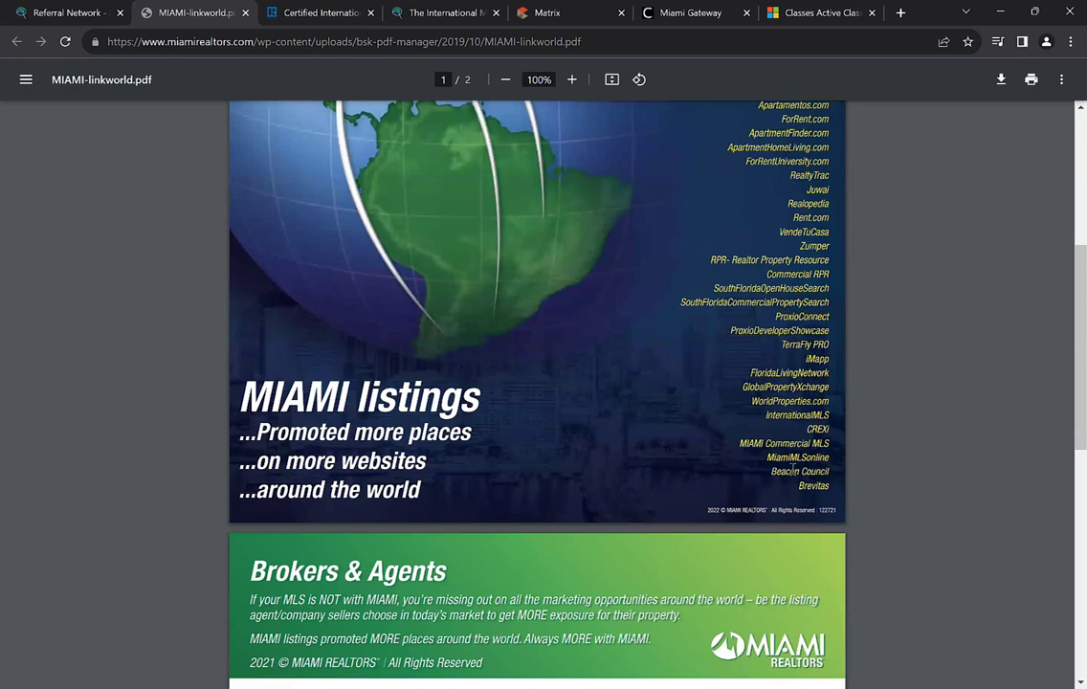
scroll(787, 370, "down", 5)
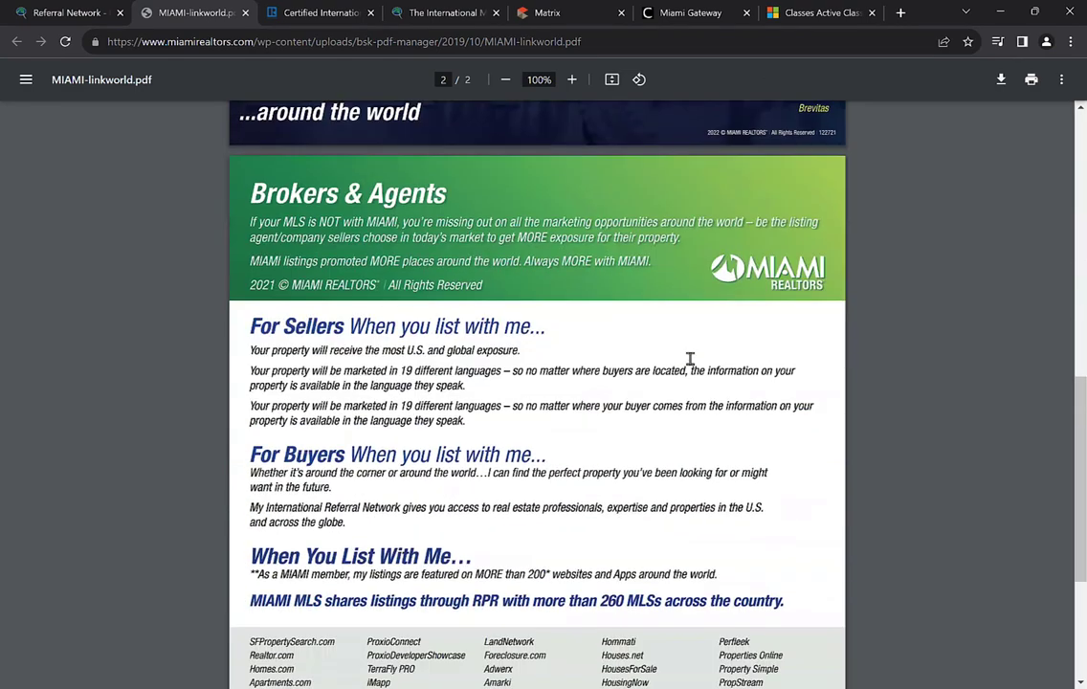
scroll(545, 388, "down", 2)
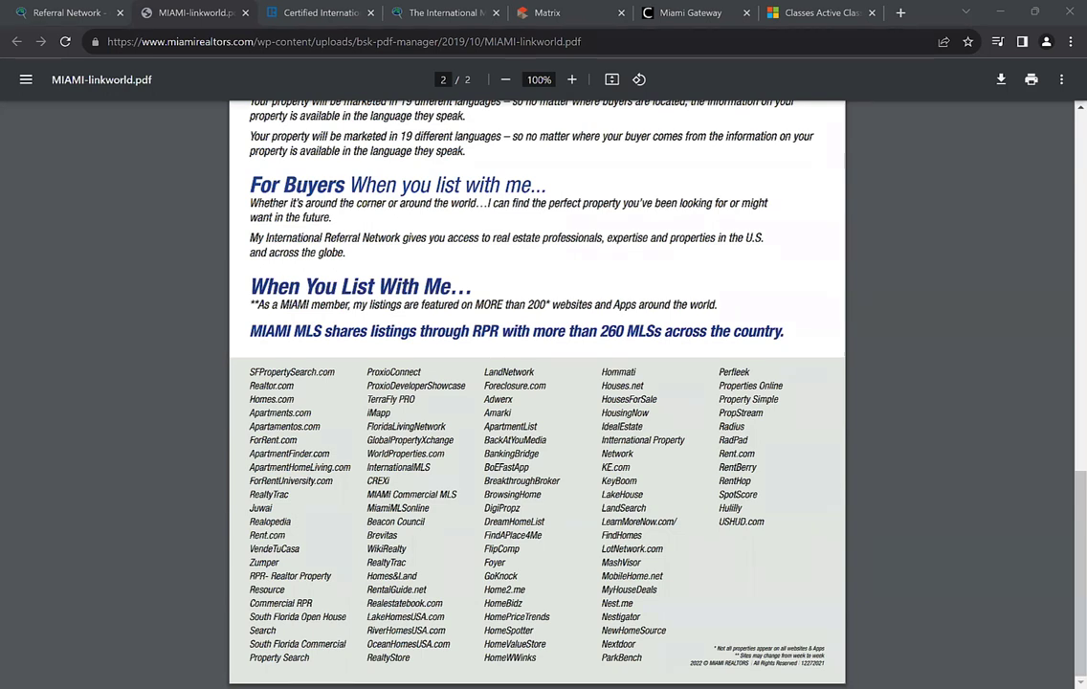
left_click(369, 12)
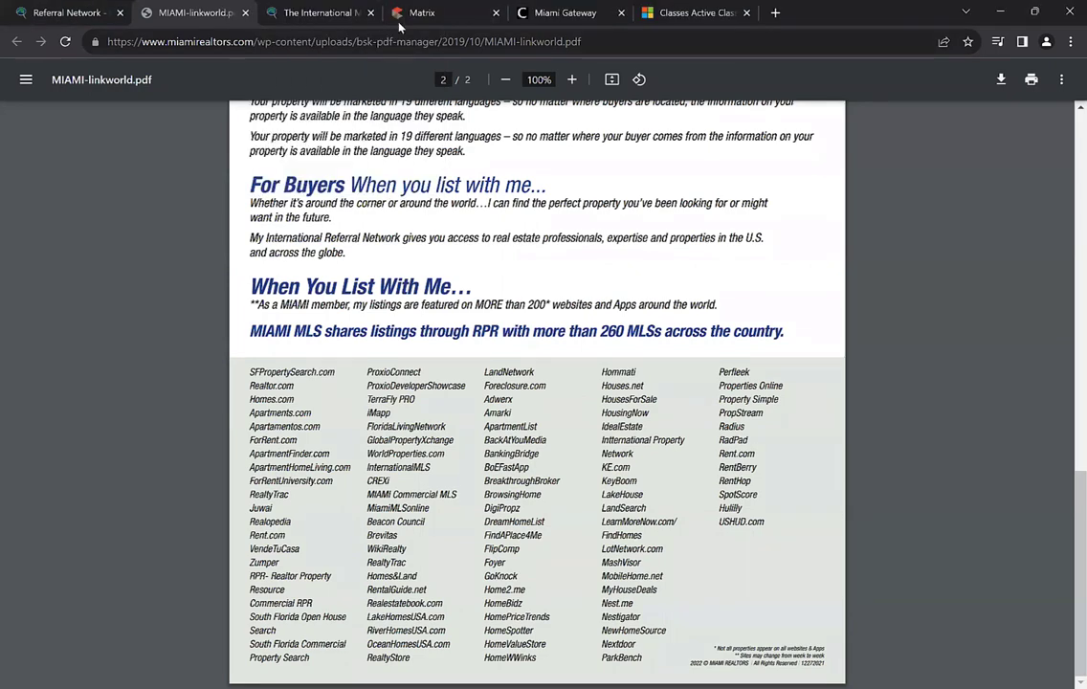
Take the Referral Network tab back to the MIAMI Global page
left_click(38, 12)
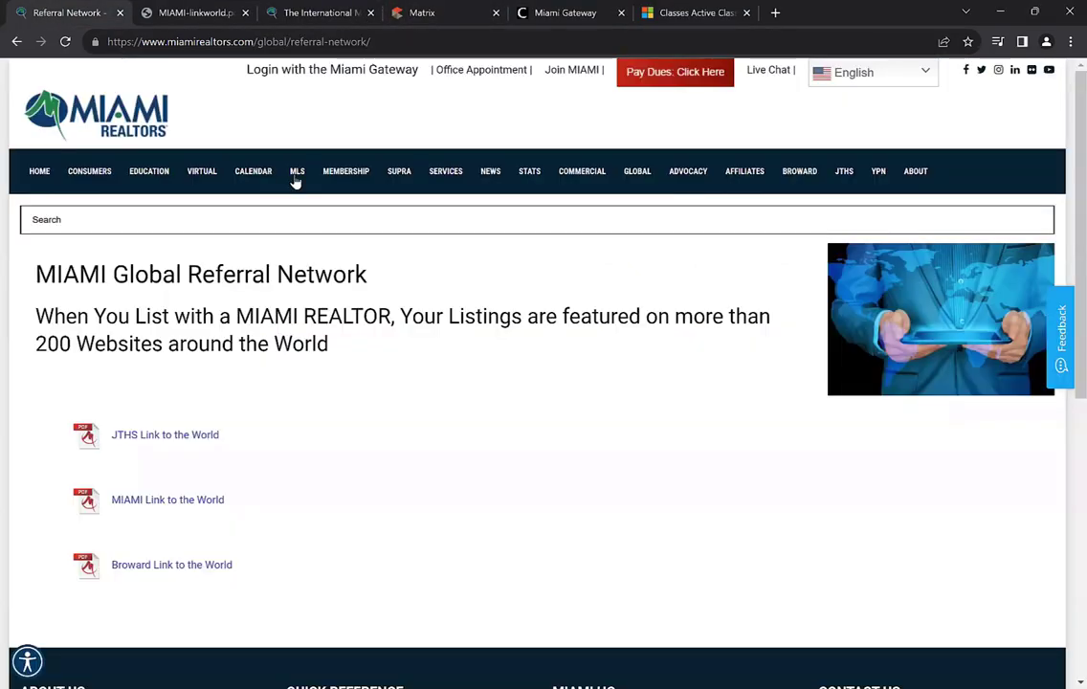
left_click(16, 41)
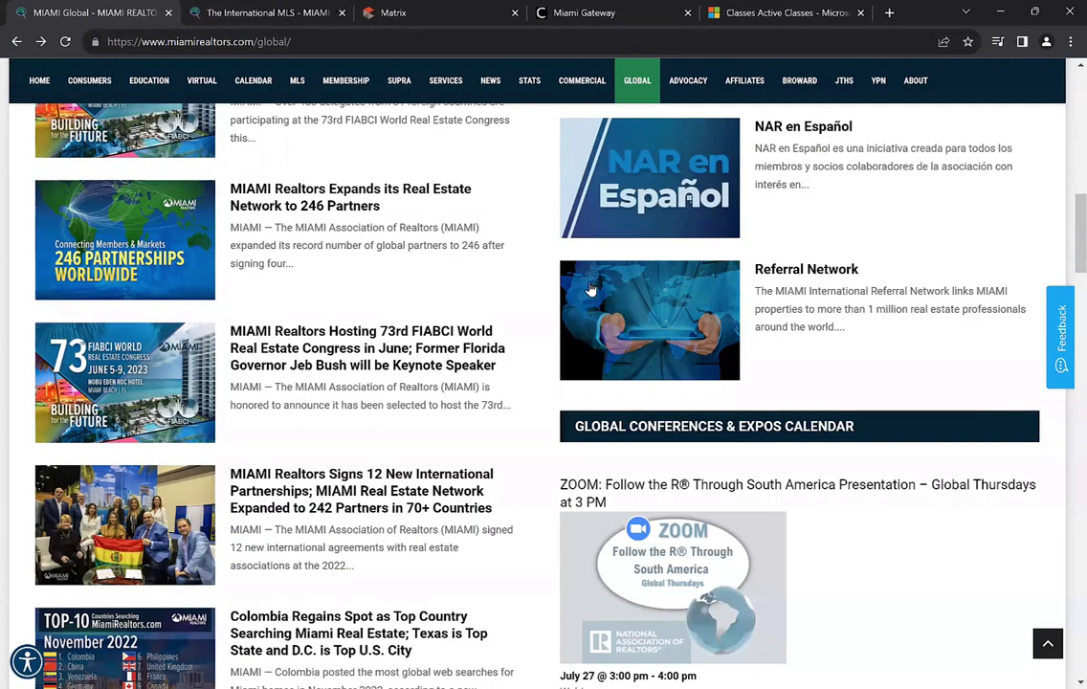
scroll(591, 289, "up", 2)
scroll(591, 289, "up", 1)
Browse down to the Global Products & Services listings and bring up The International MLS page
scroll(591, 289, "down", 1)
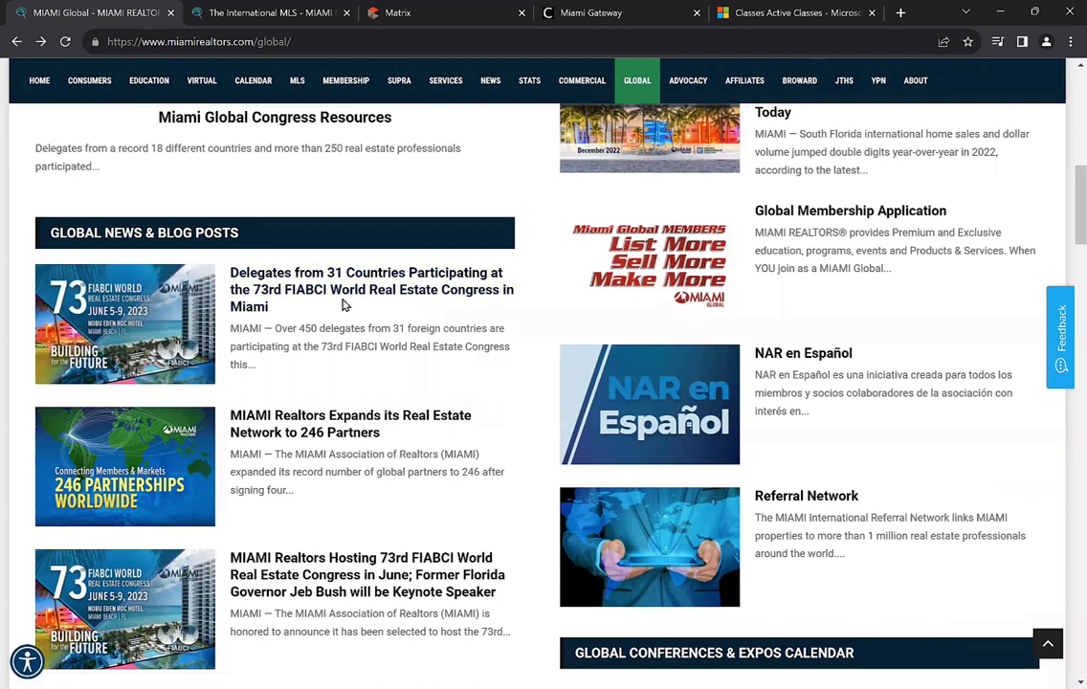
scroll(345, 305, "down", 1)
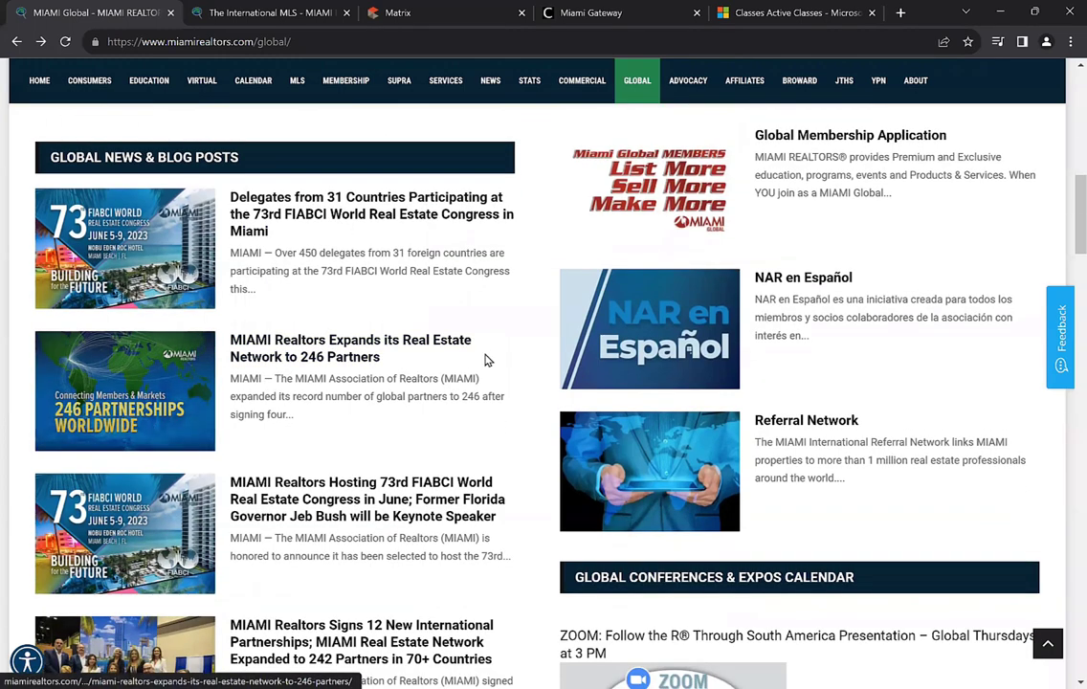
scroll(485, 360, "up", 2)
scroll(86, 440, "down", 1)
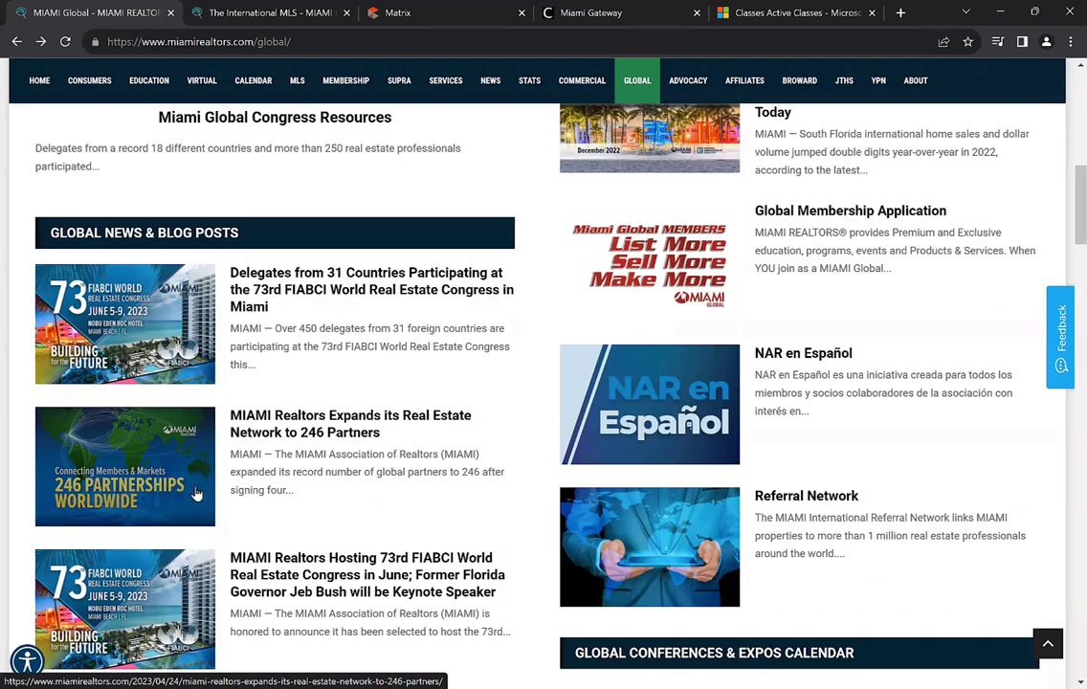
scroll(476, 430, "up", 5)
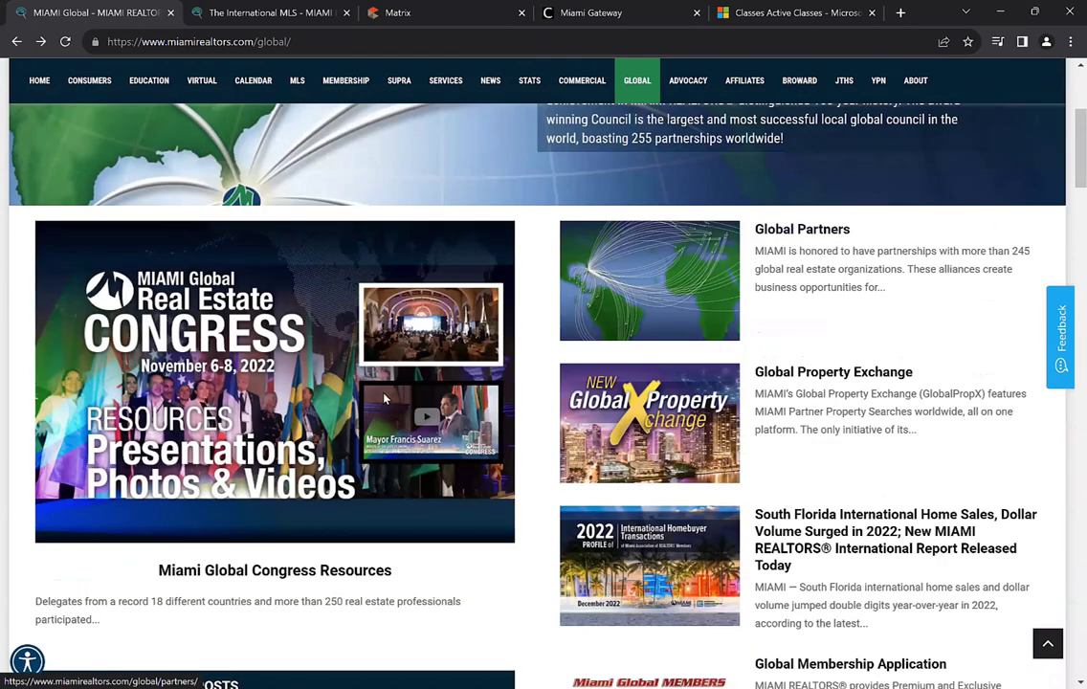
scroll(331, 390, "down", 6)
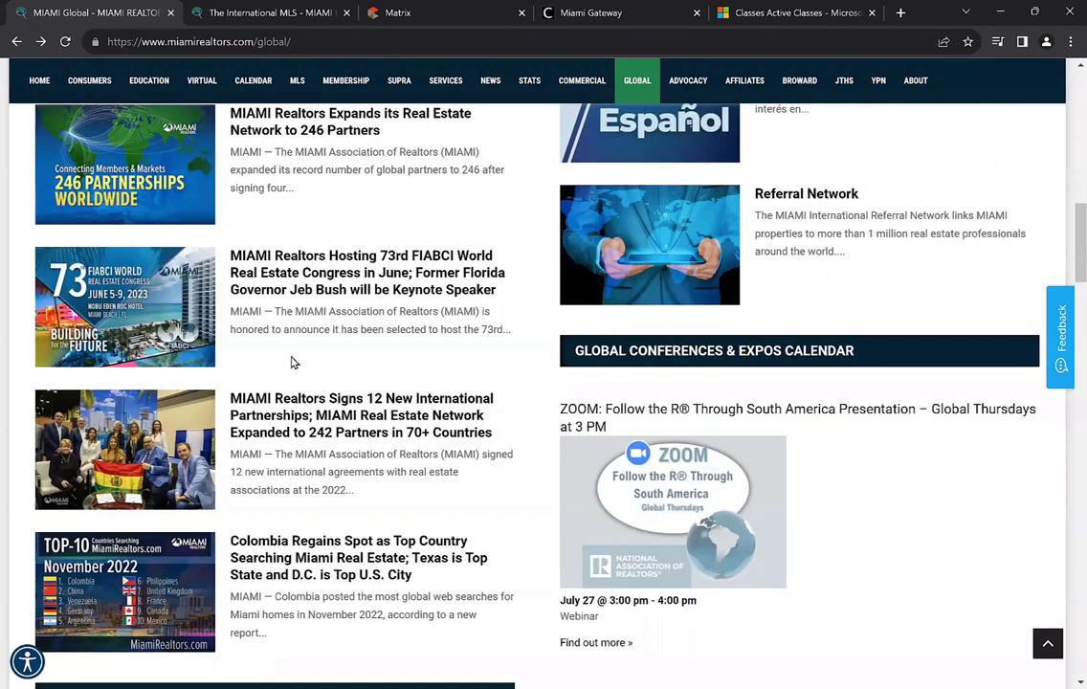
scroll(291, 360, "down", 1)
scroll(291, 358, "down", 1)
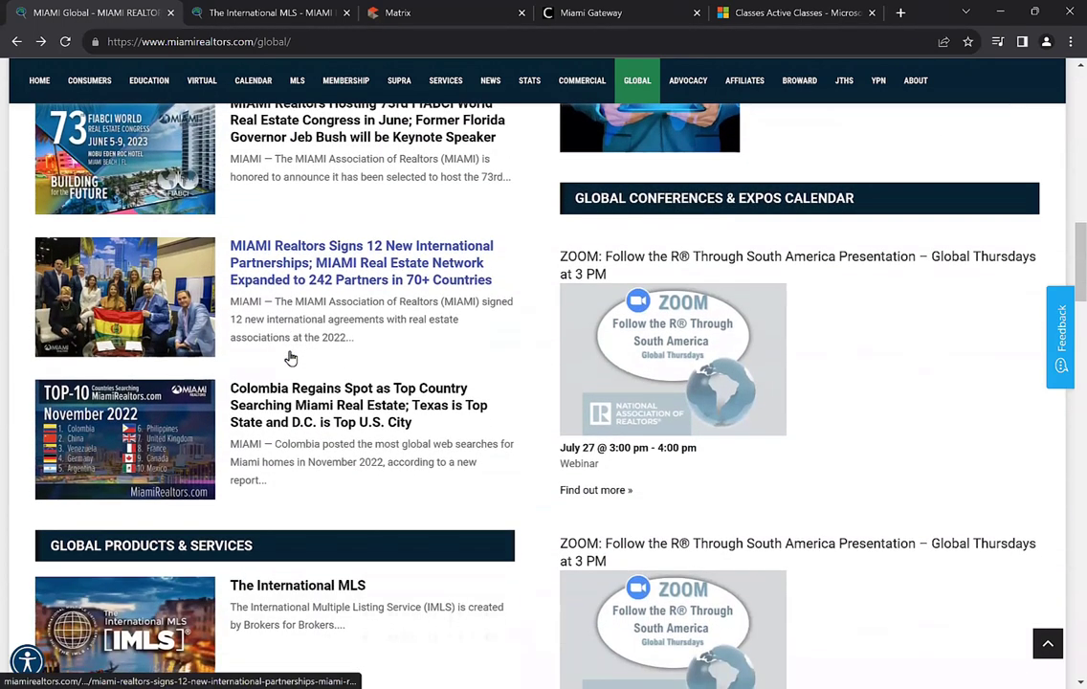
scroll(265, 370, "down", 2)
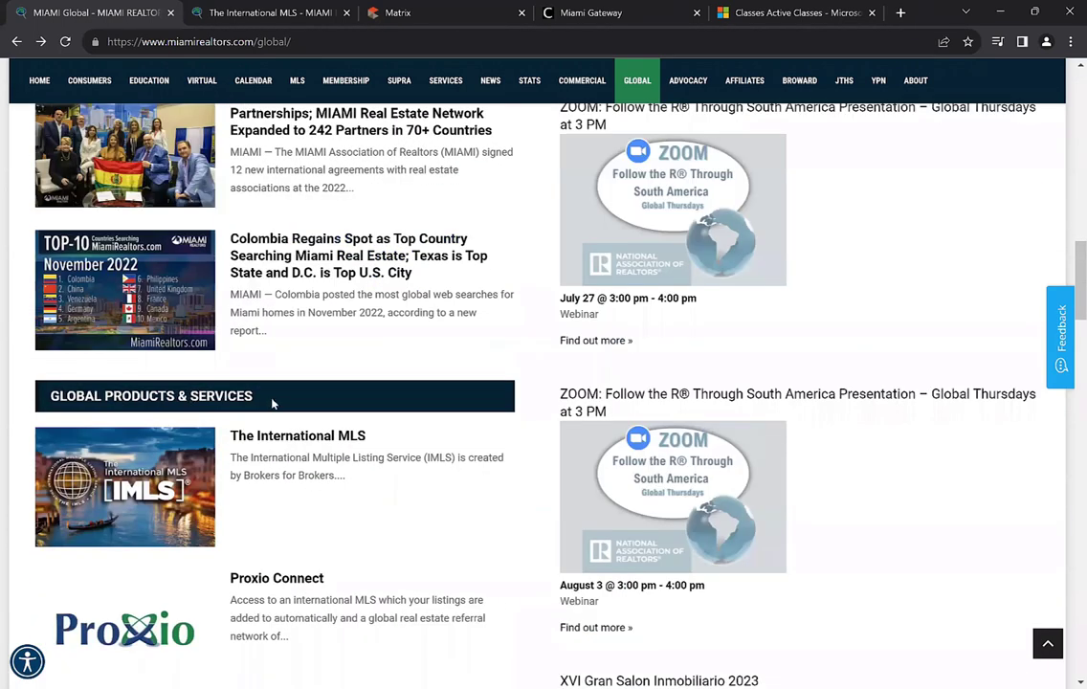
scroll(277, 400, "down", 1)
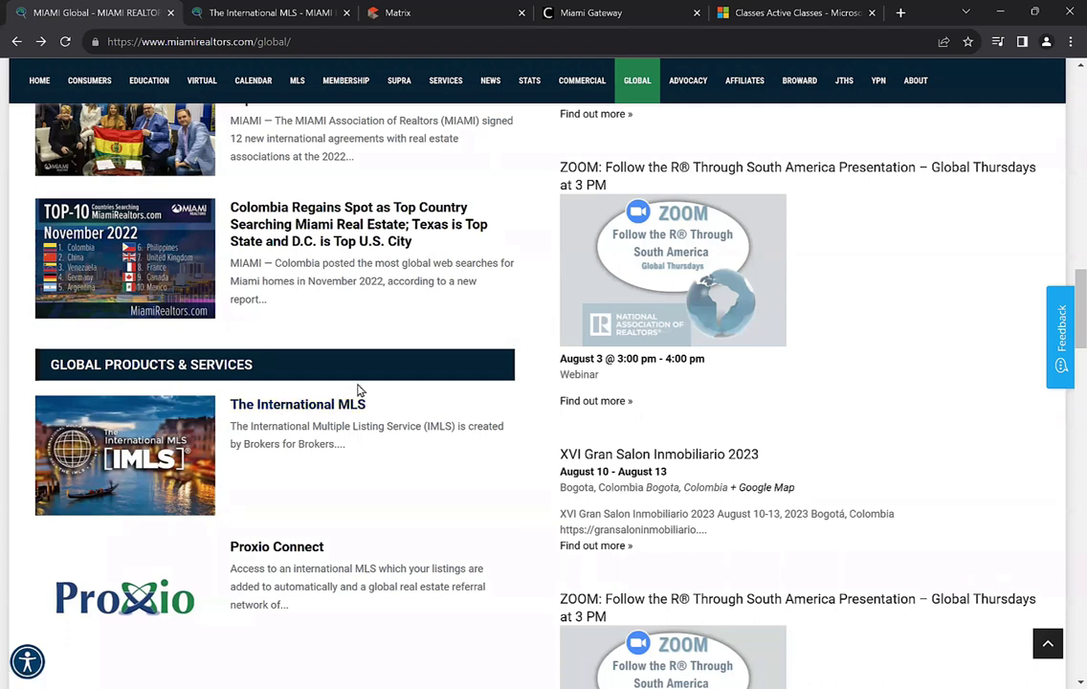
left_click(257, 11)
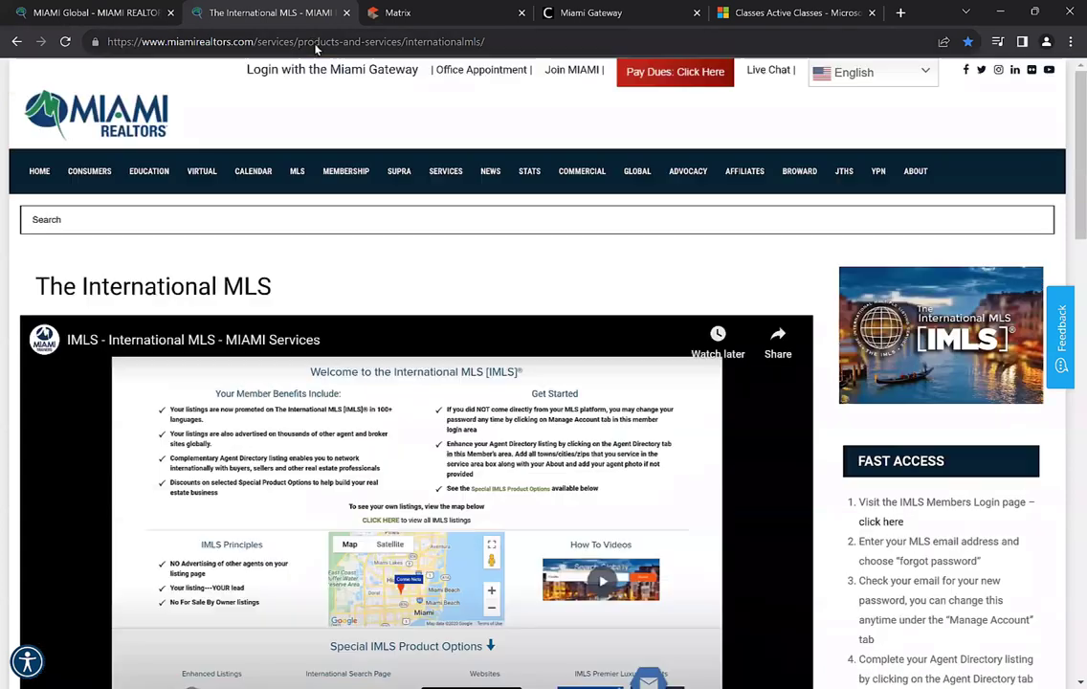
Copy The International MLS page's web address from the address bar
left_click(279, 41)
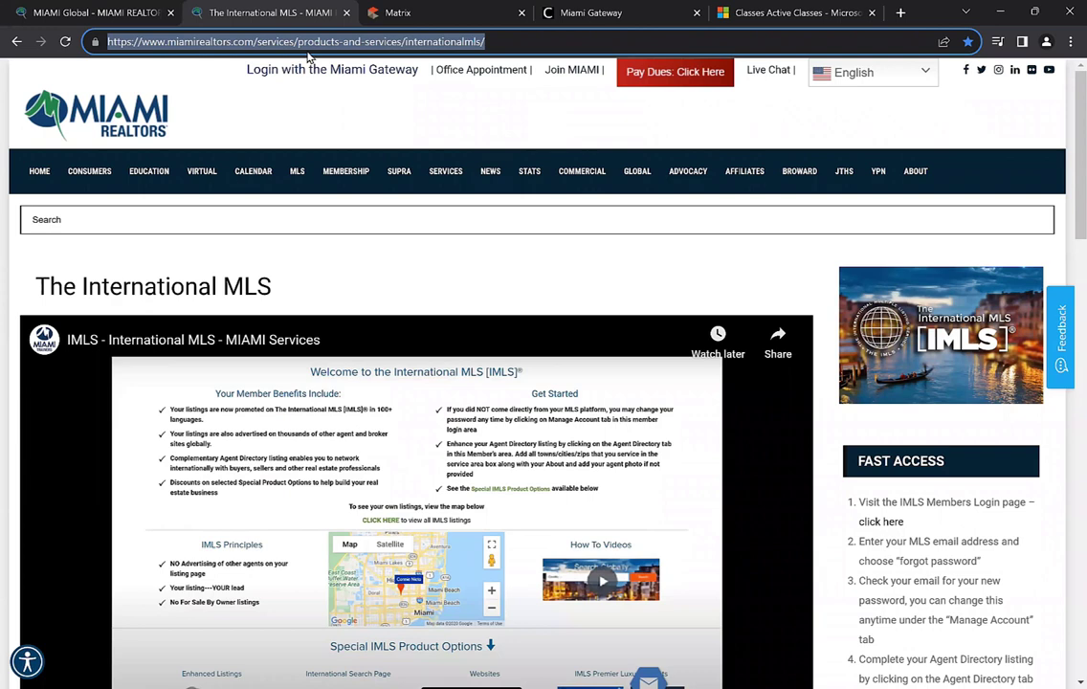
right_click(273, 41)
left_click(422, 123)
key("alt+Tab")
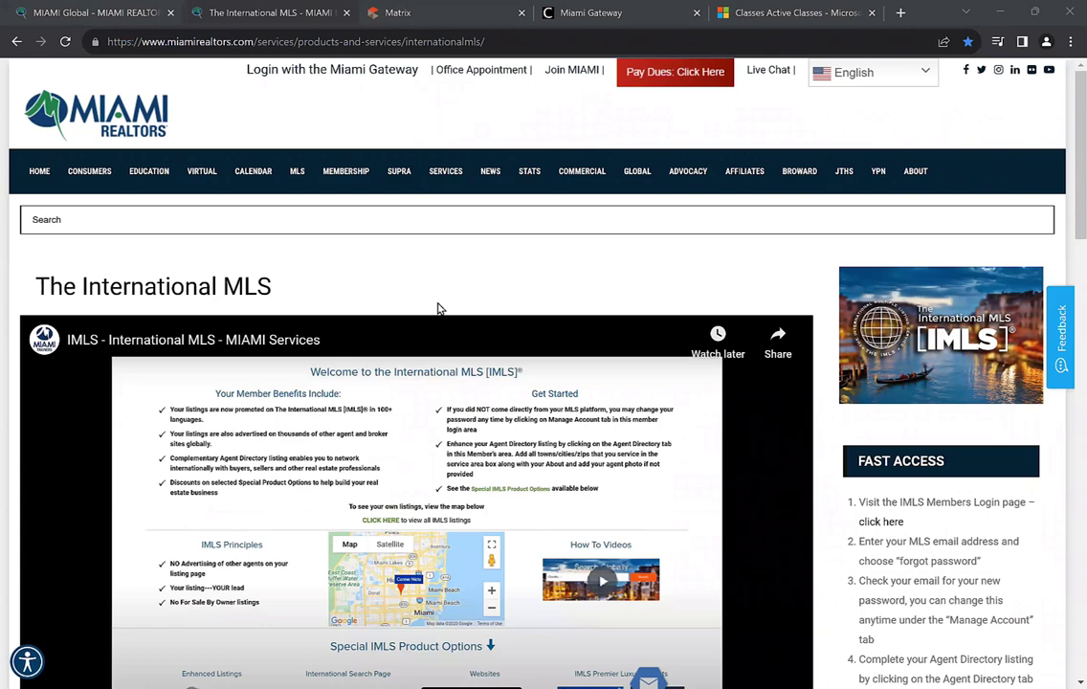
Scroll down past the IMLS intro video to the 'What's in it for me?' benefits list
scroll(436, 308, "down", 1)
scroll(439, 306, "down", 4)
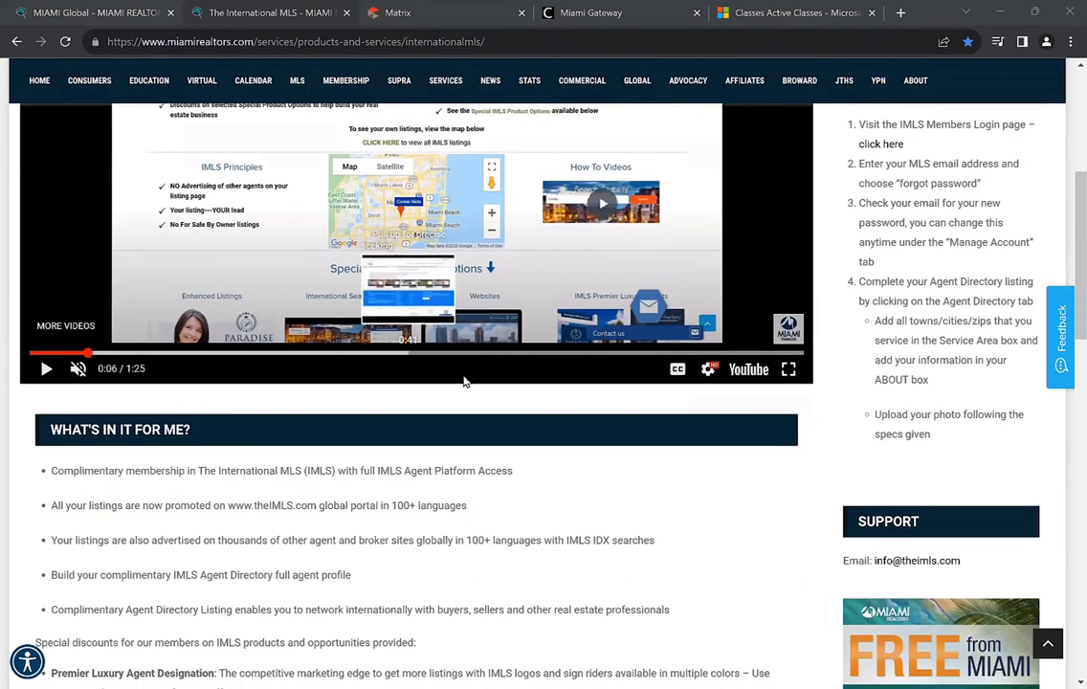
scroll(527, 436, "up", 1)
scroll(526, 436, "down", 1)
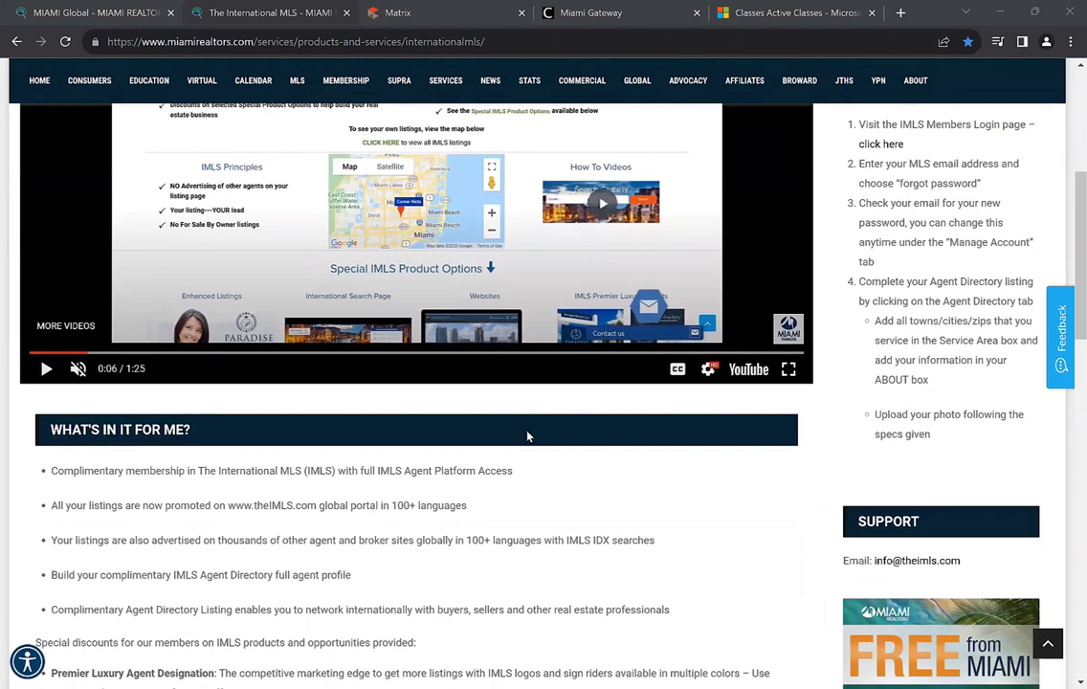
scroll(526, 437, "up", 1)
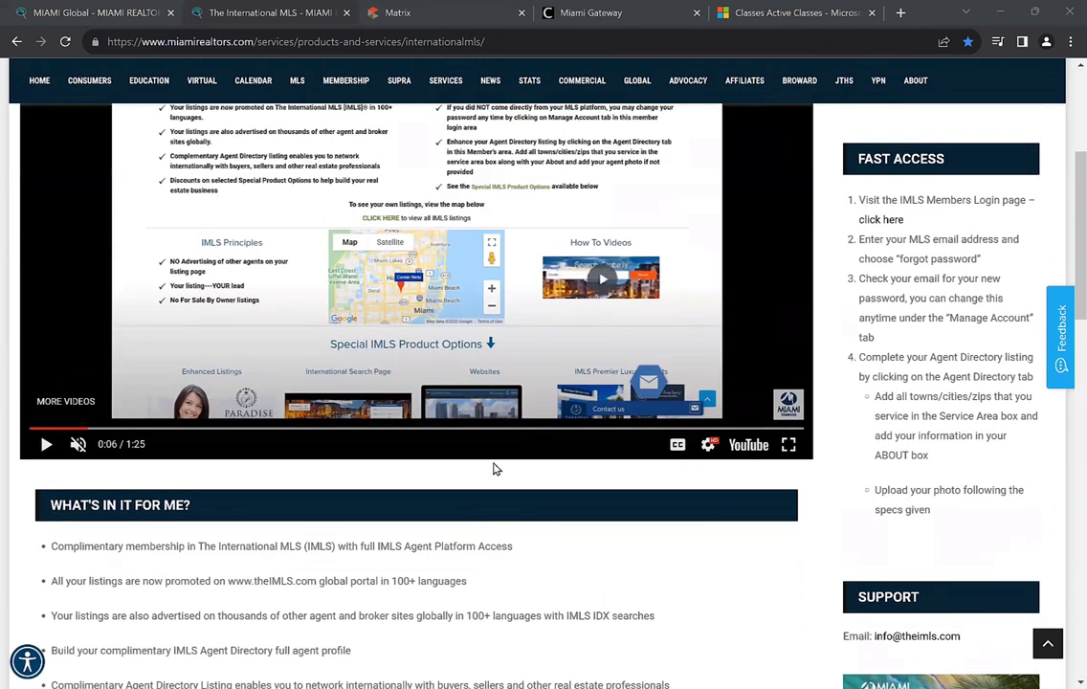
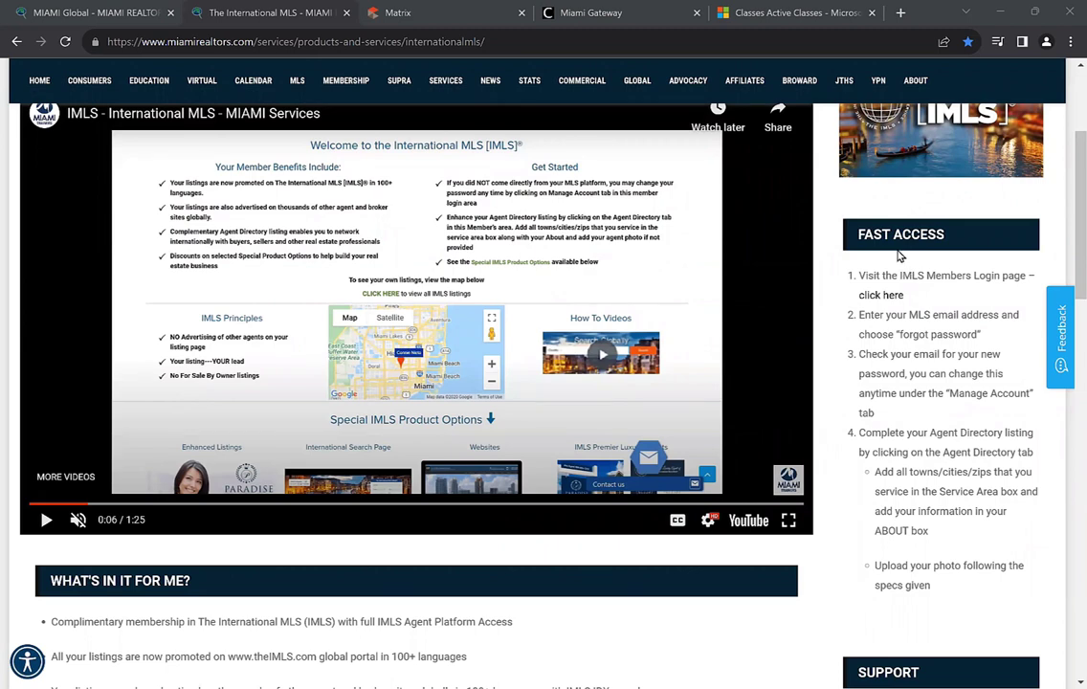
Close the International MLS page
scroll(898, 250, "down", 1)
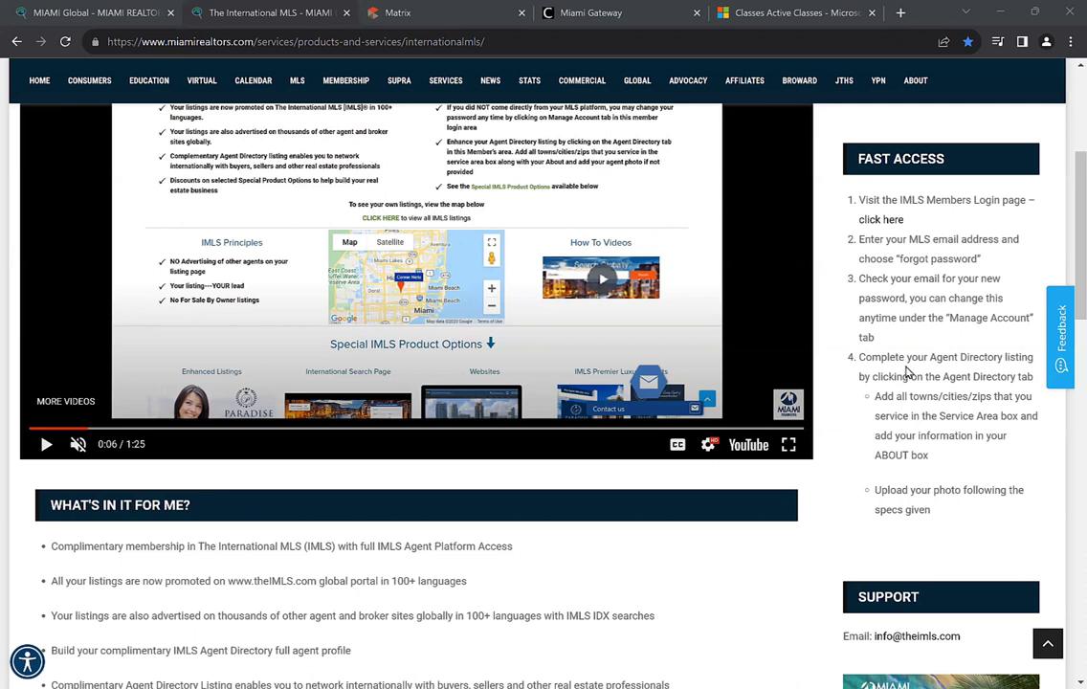
scroll(904, 301, "down", 2)
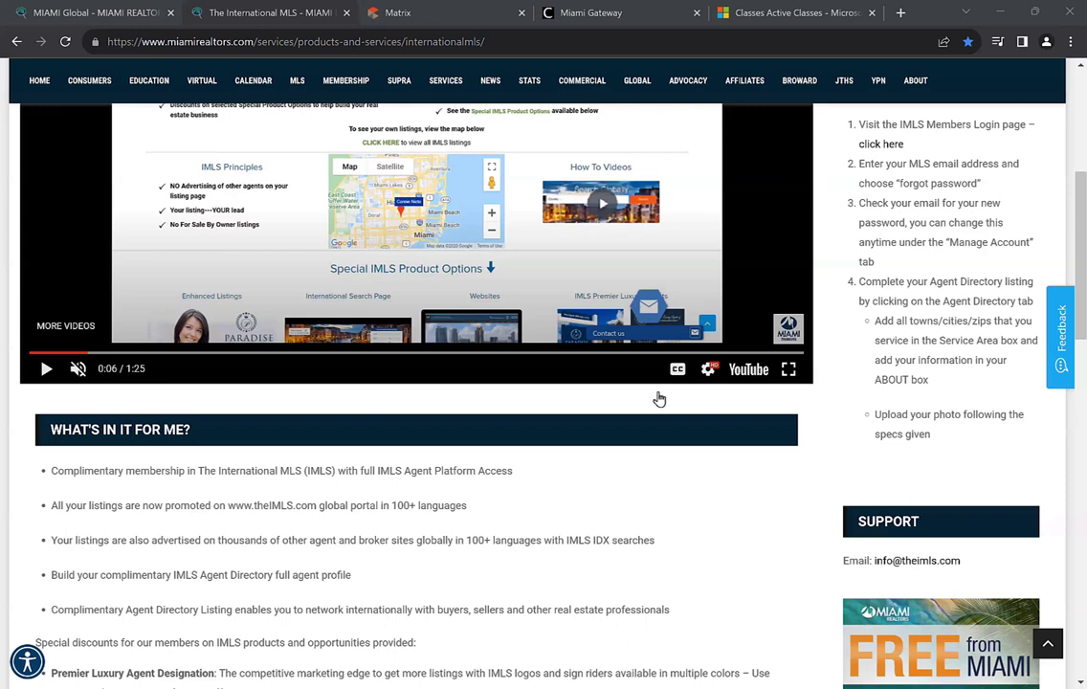
scroll(660, 399, "up", 1)
scroll(609, 439, "down", 2)
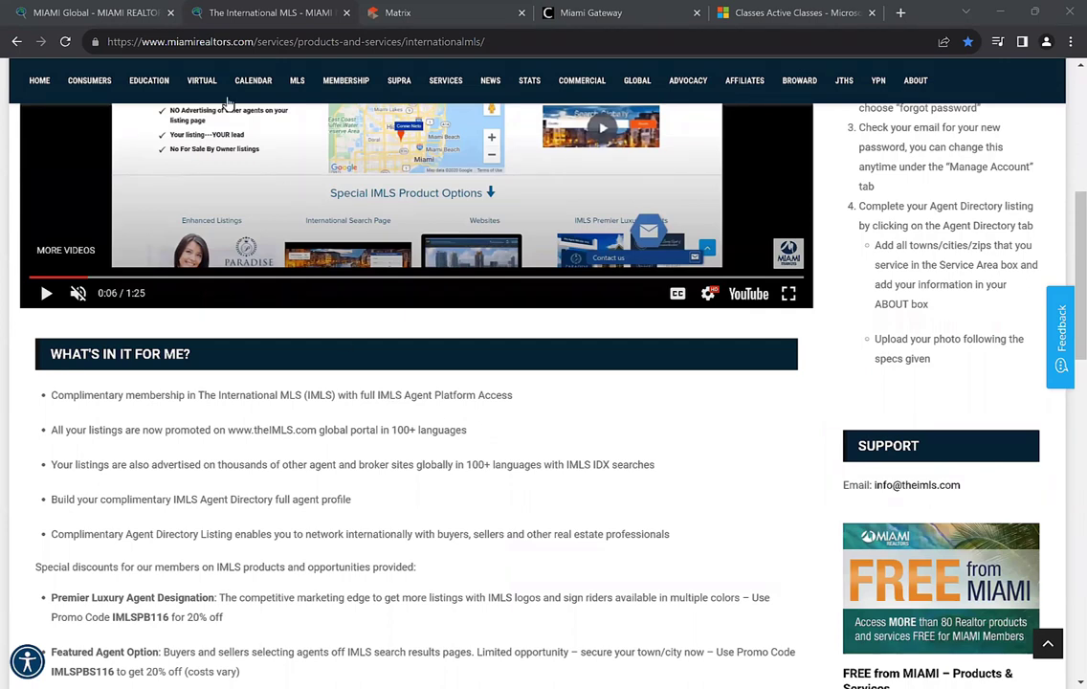
left_click(347, 12)
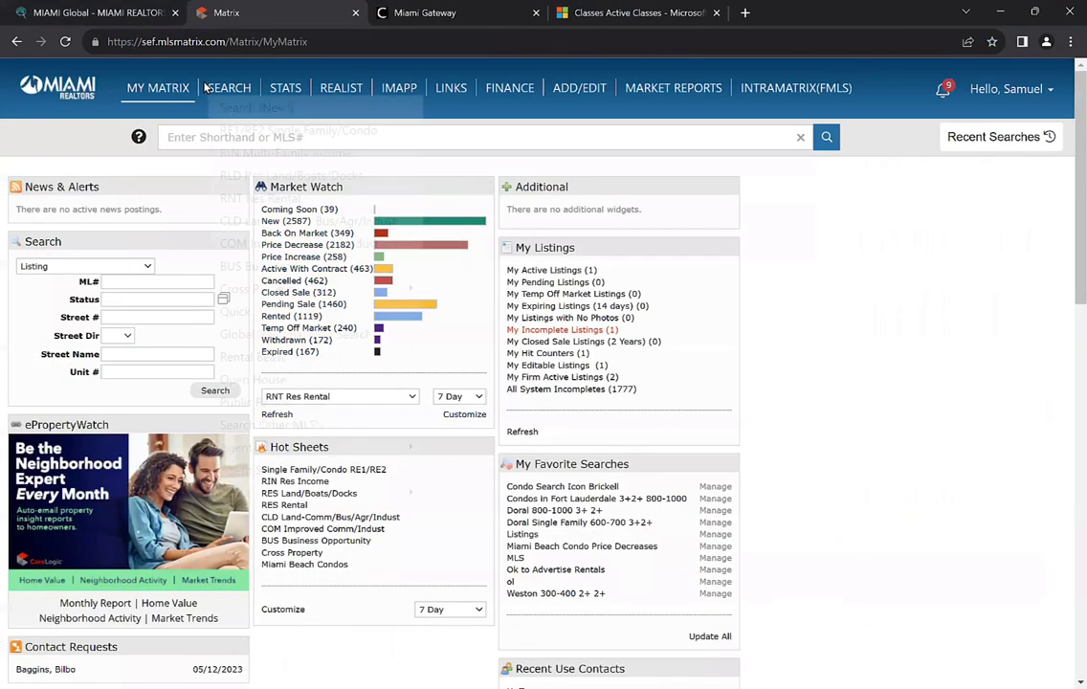
Open Global/Regional Area Search from Matrix's SEARCH menu
mouse_move(163, 96)
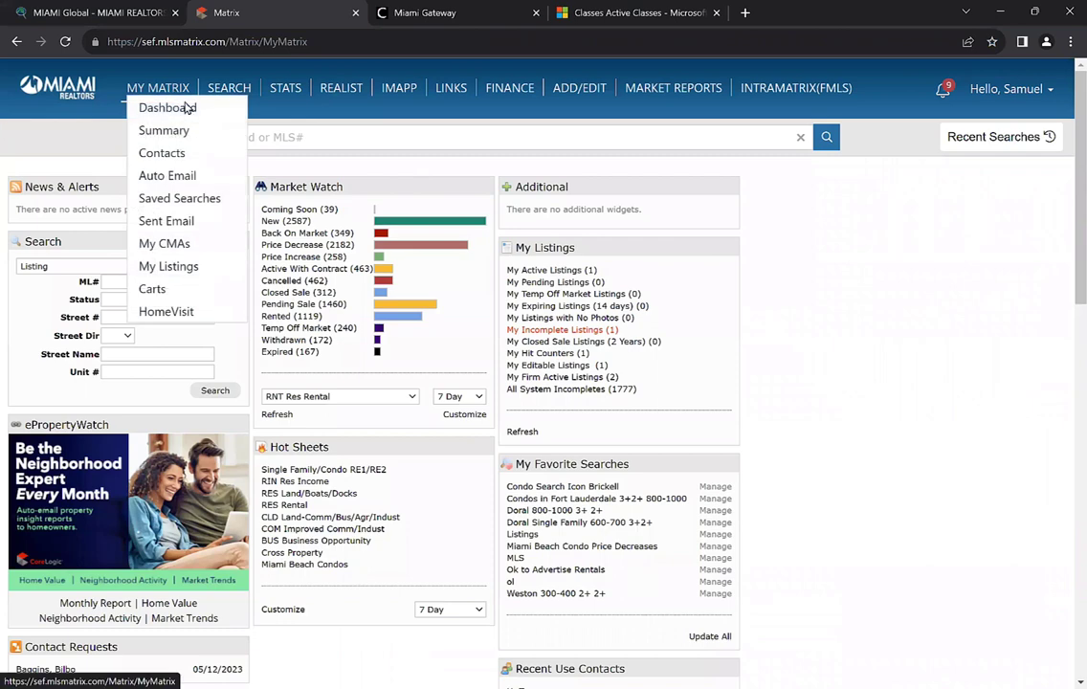
mouse_move(232, 91)
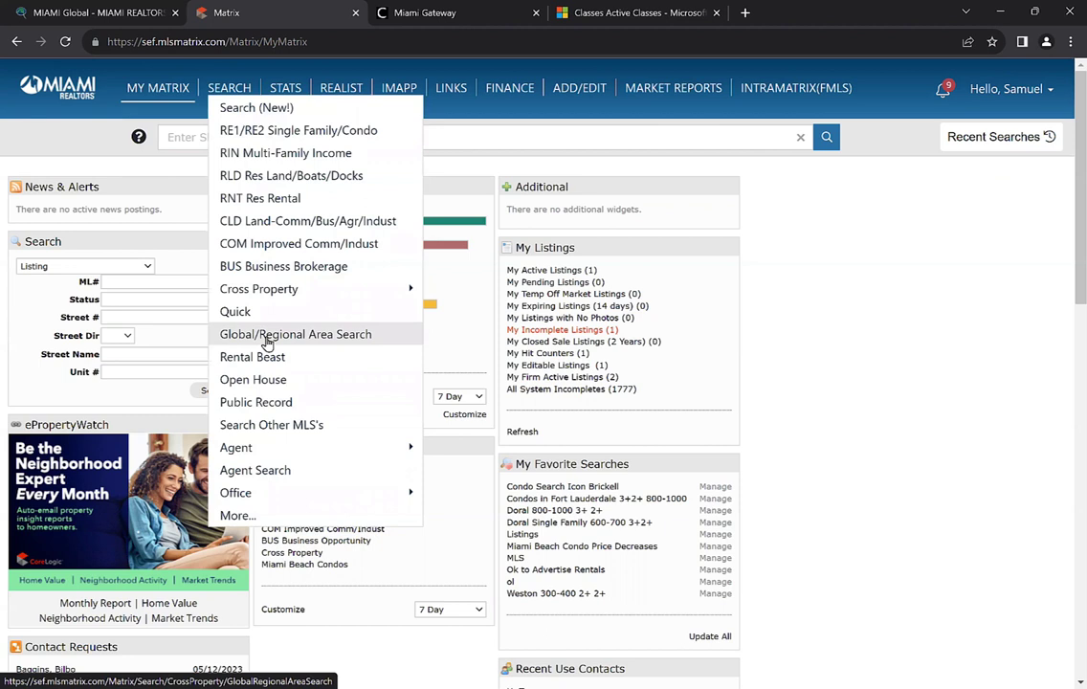
left_click(318, 341)
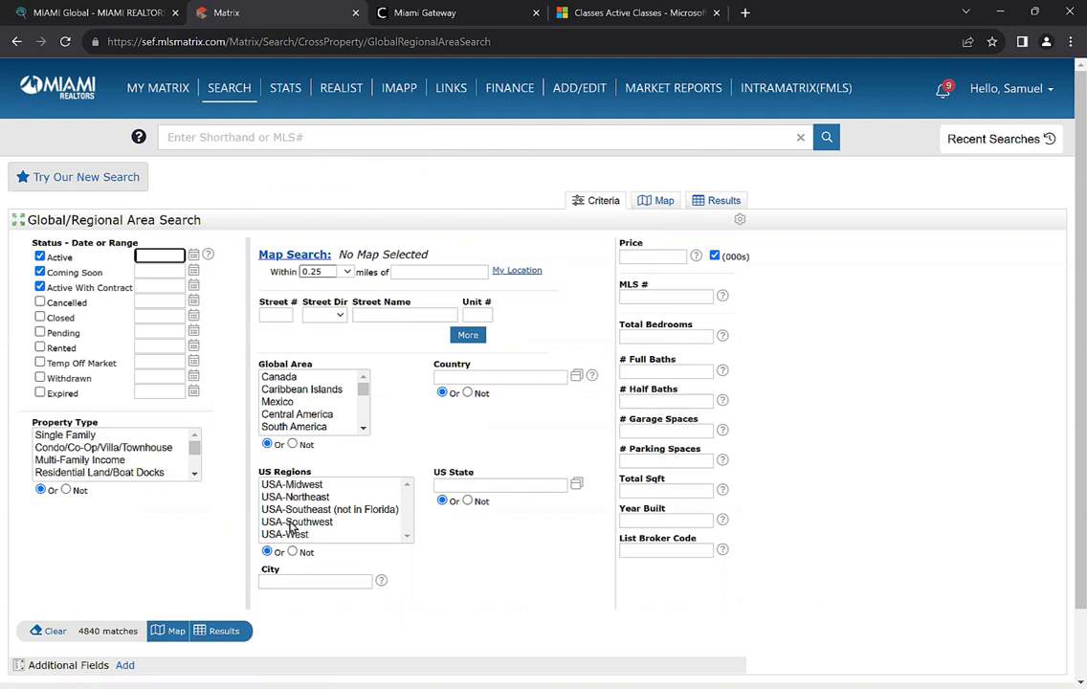
Open a new blank Chrome tab beside the Matrix area search form
left_click(440, 450)
left_click(744, 13)
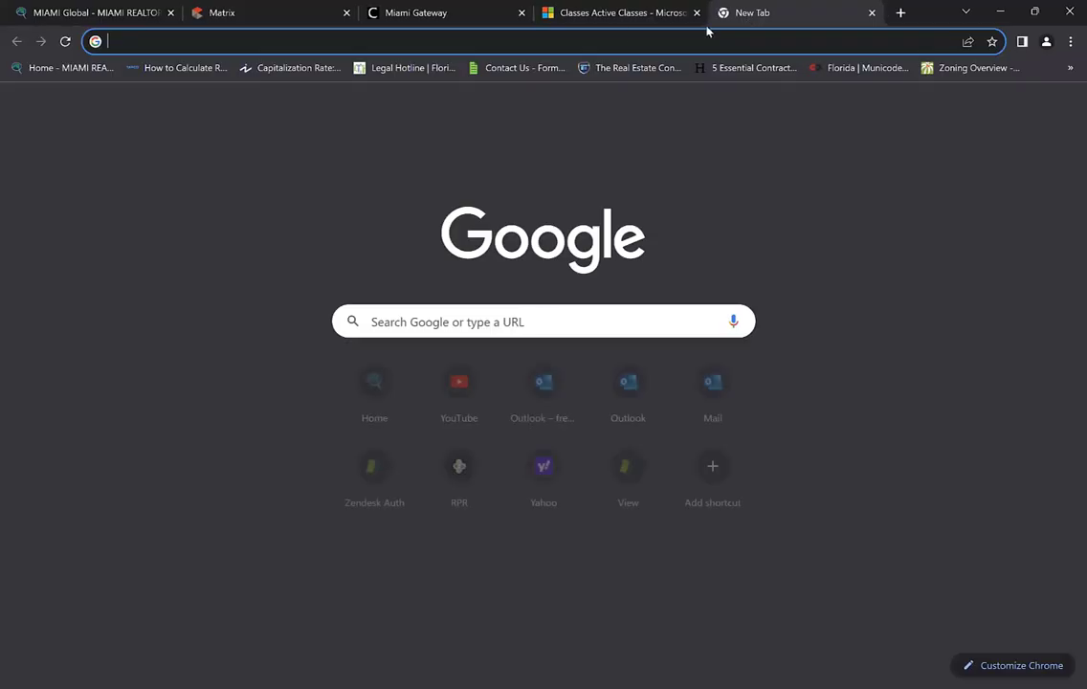
Load miamirealtors.com, open the MIAMI Affiliate Directory under Affiliates, then return to Matrix
type("m")
key("Return")
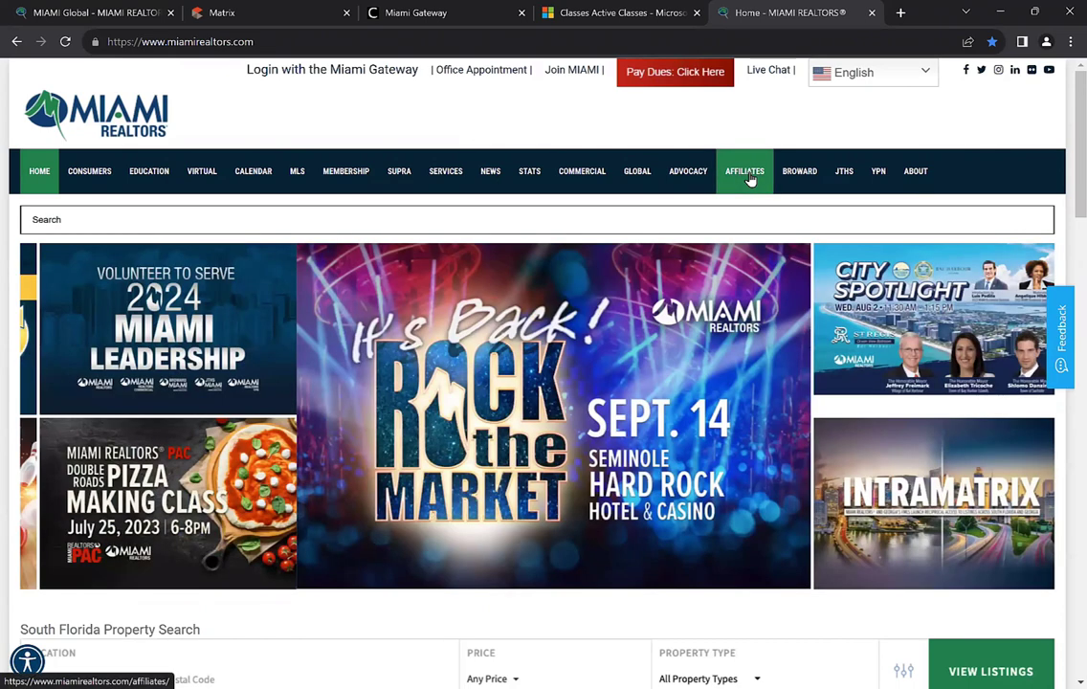
left_click(750, 177)
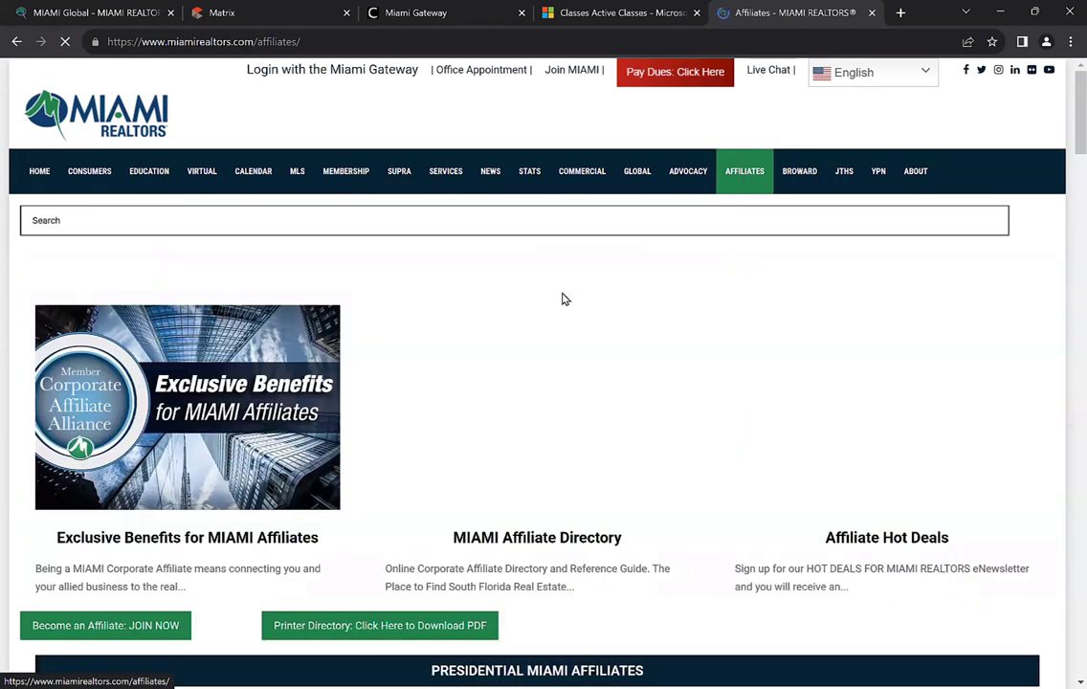
scroll(563, 300, "down", 3)
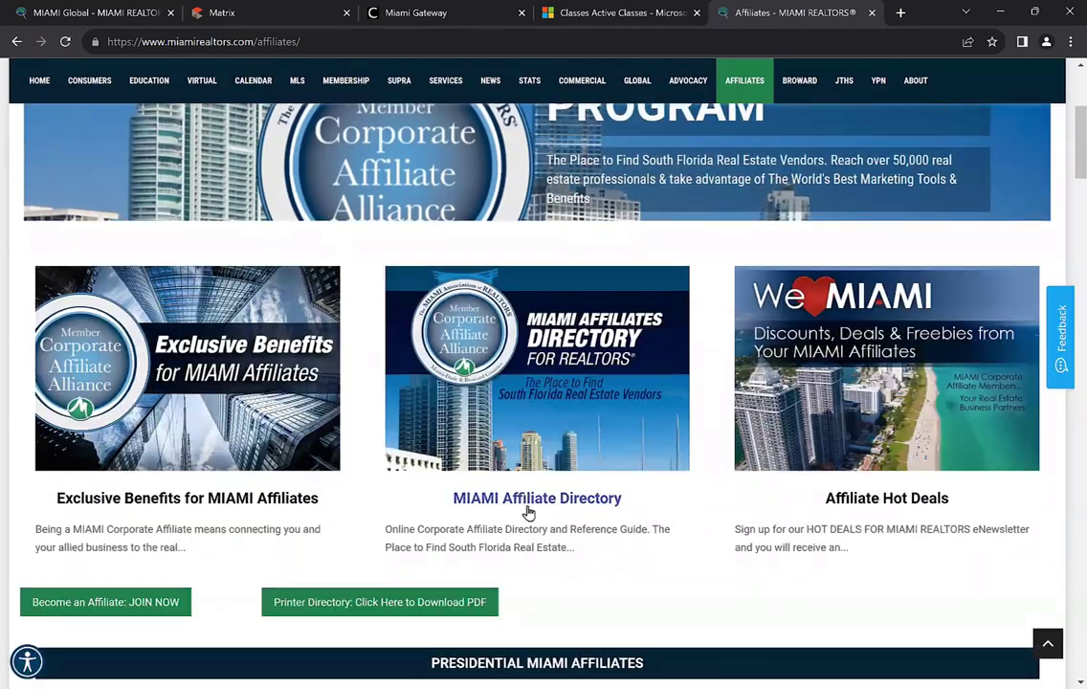
left_click(598, 505)
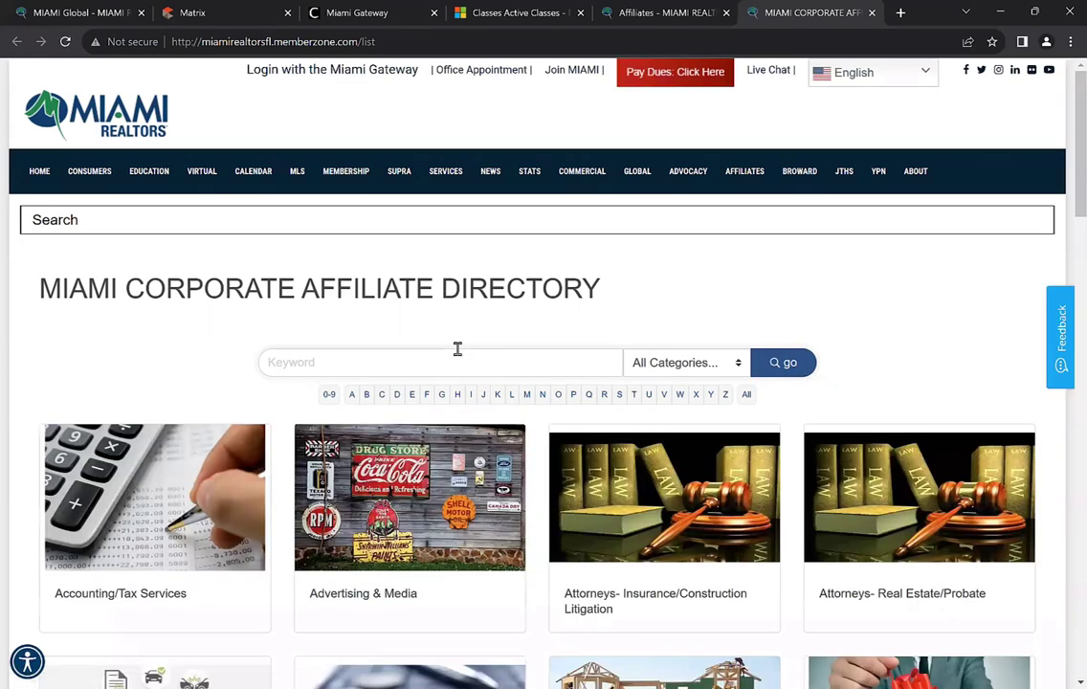
scroll(460, 354, "down", 1)
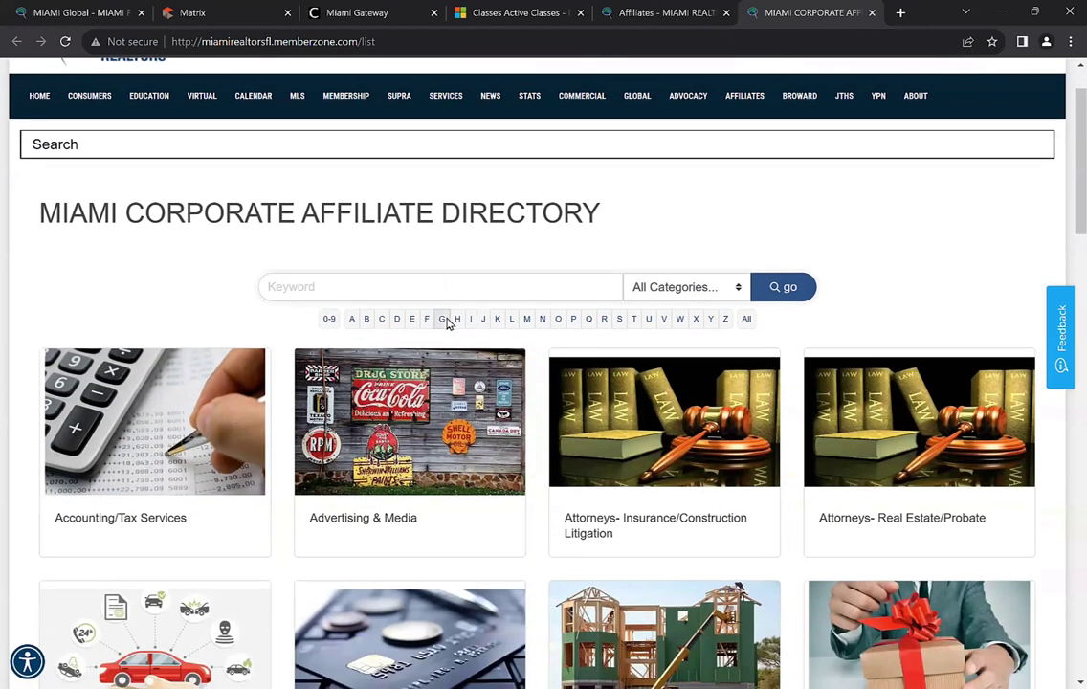
scroll(546, 402, "down", 1)
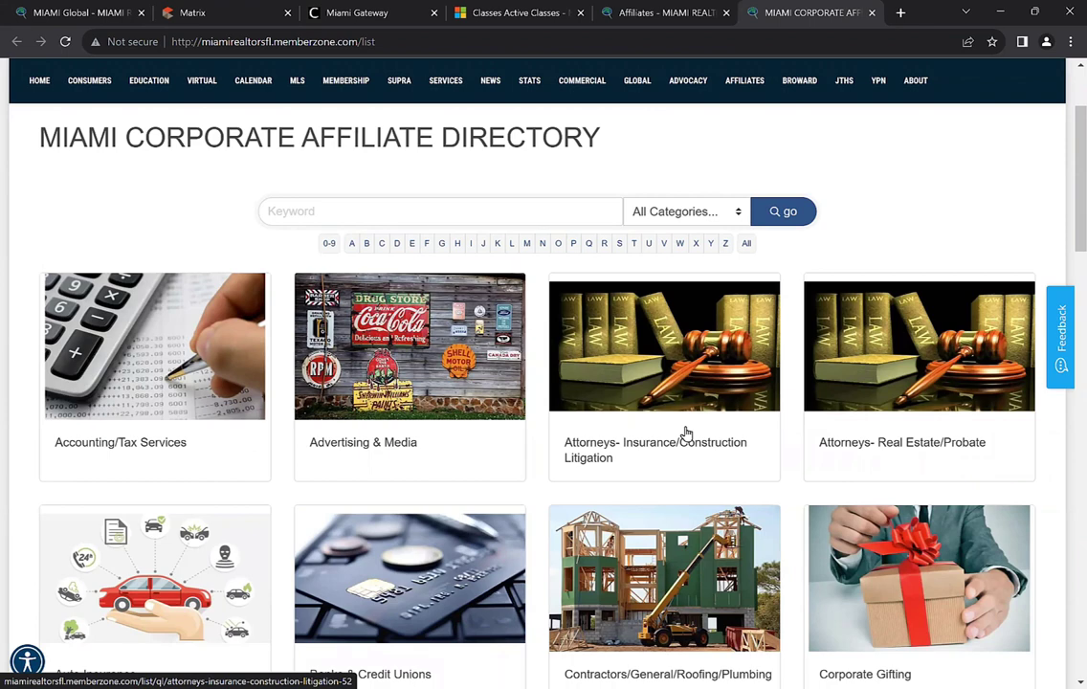
left_click(218, 13)
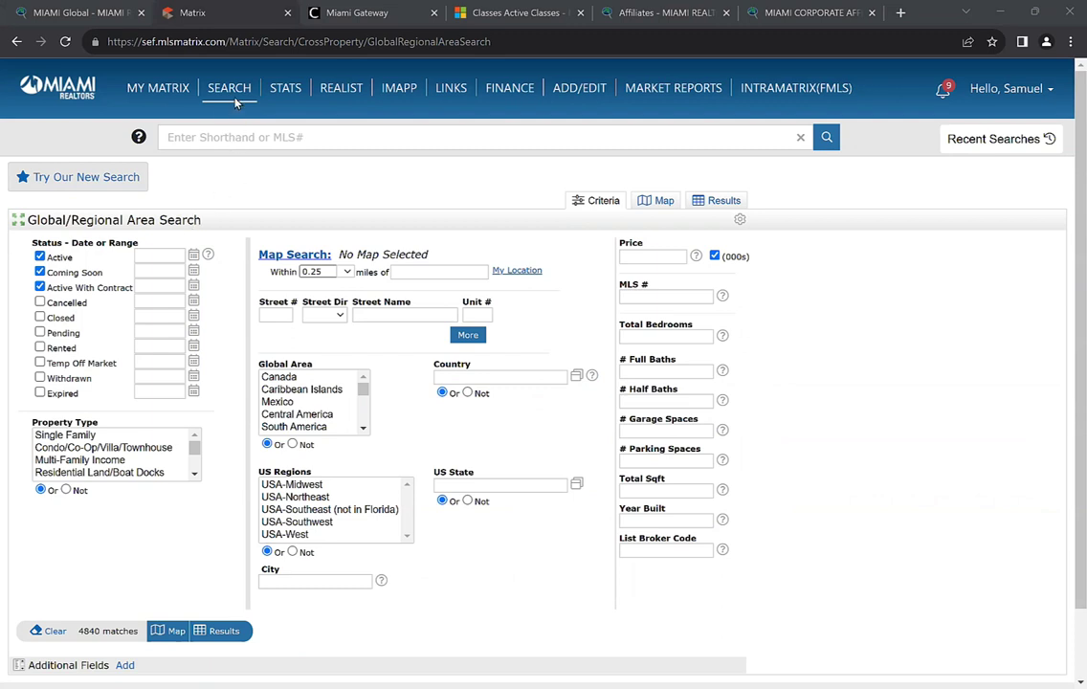
mouse_move(230, 89)
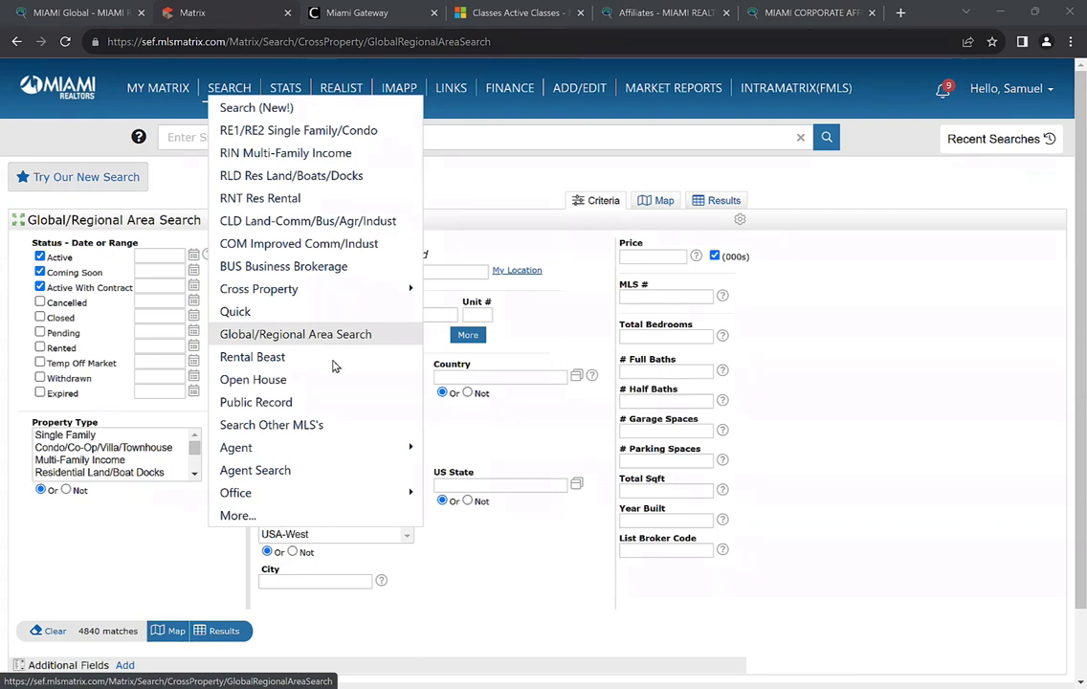
left_click(326, 337)
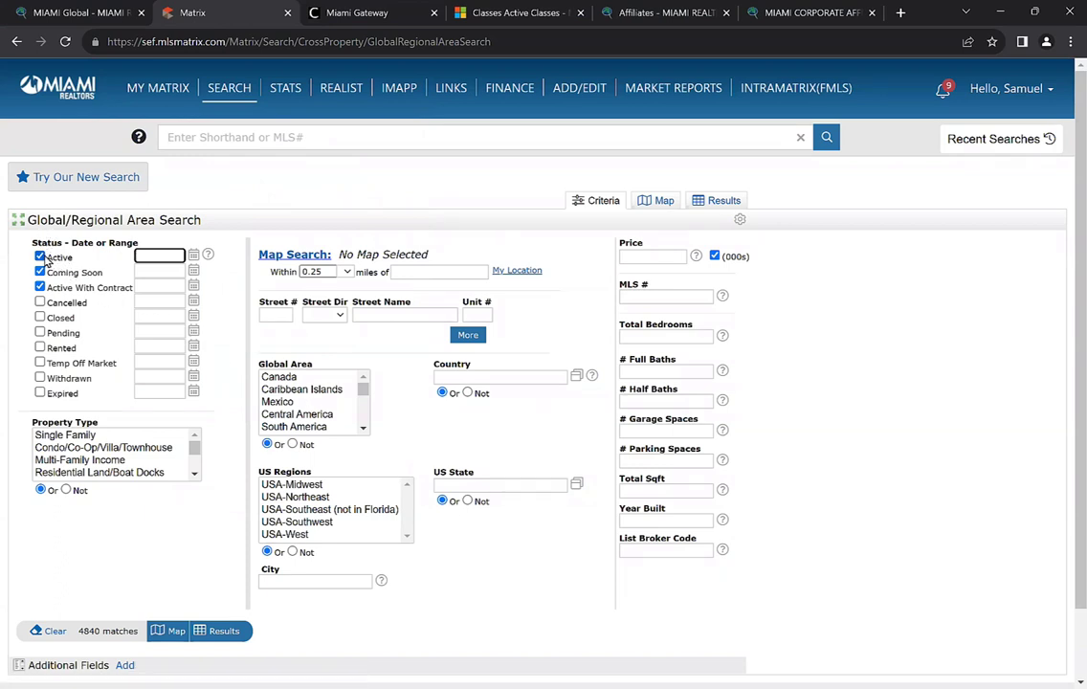
scroll(53, 263, "down", 1)
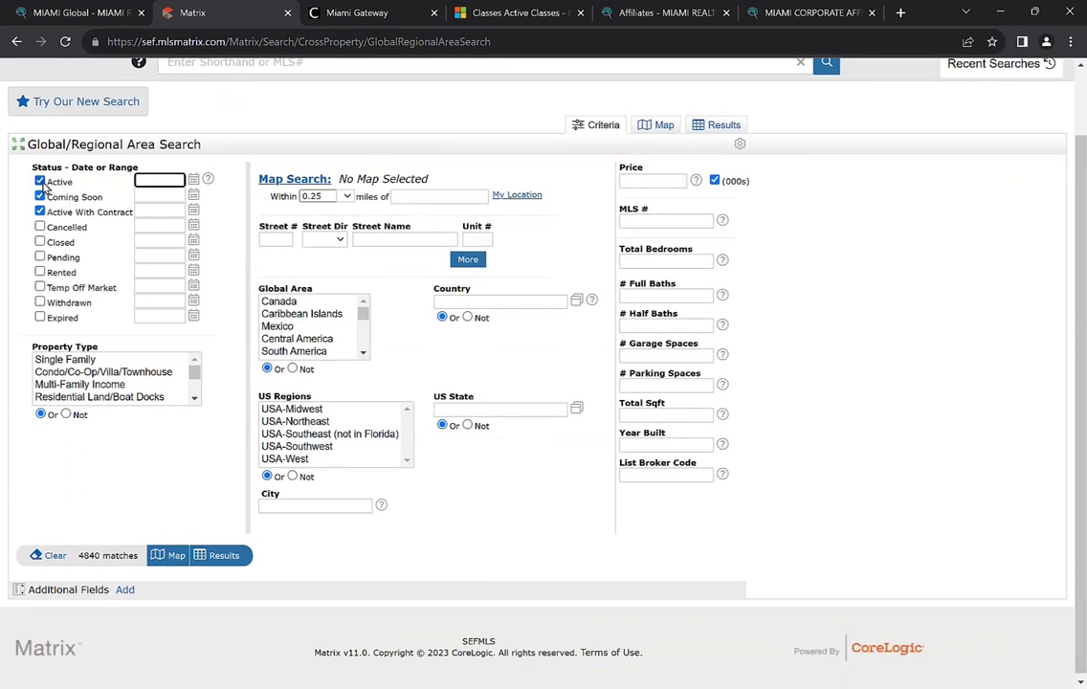
left_click(39, 195)
scroll(92, 223, "up", 1)
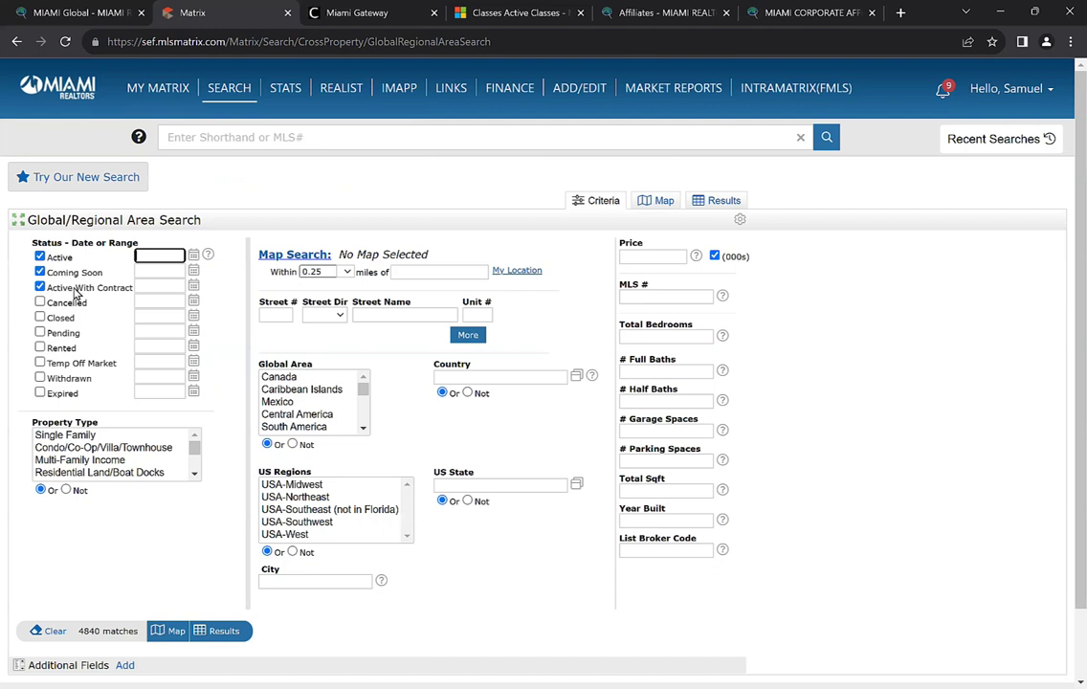
Drop the Coming Soon and Active With Contract statuses and save Active-only as the starting default
left_click(39, 272)
left_click(39, 287)
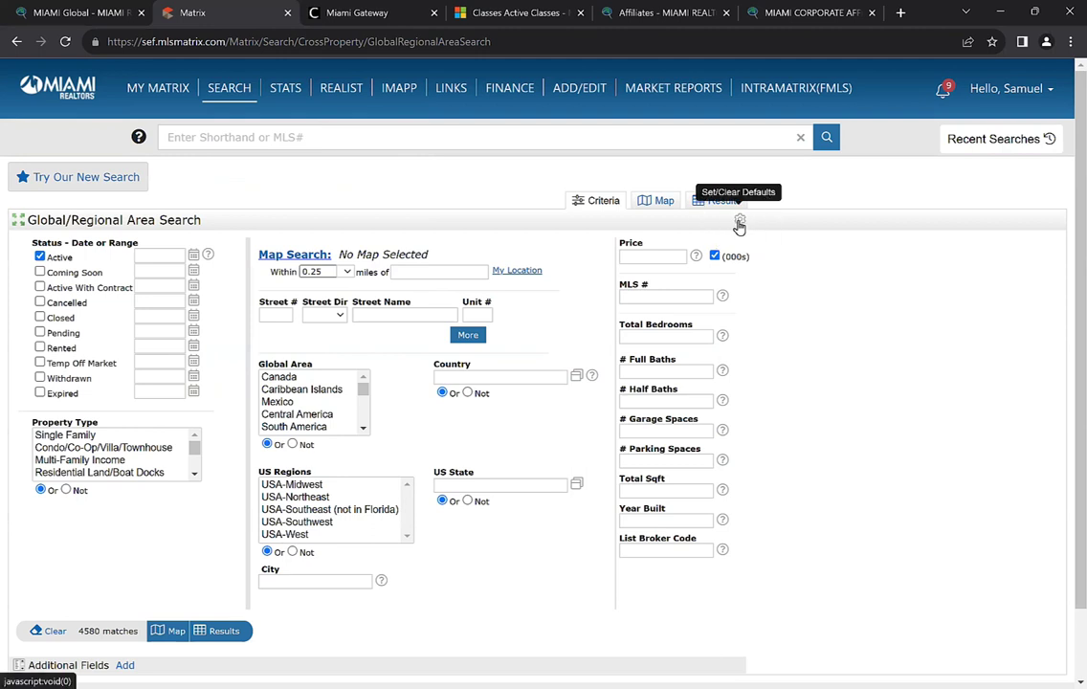
left_click(739, 223)
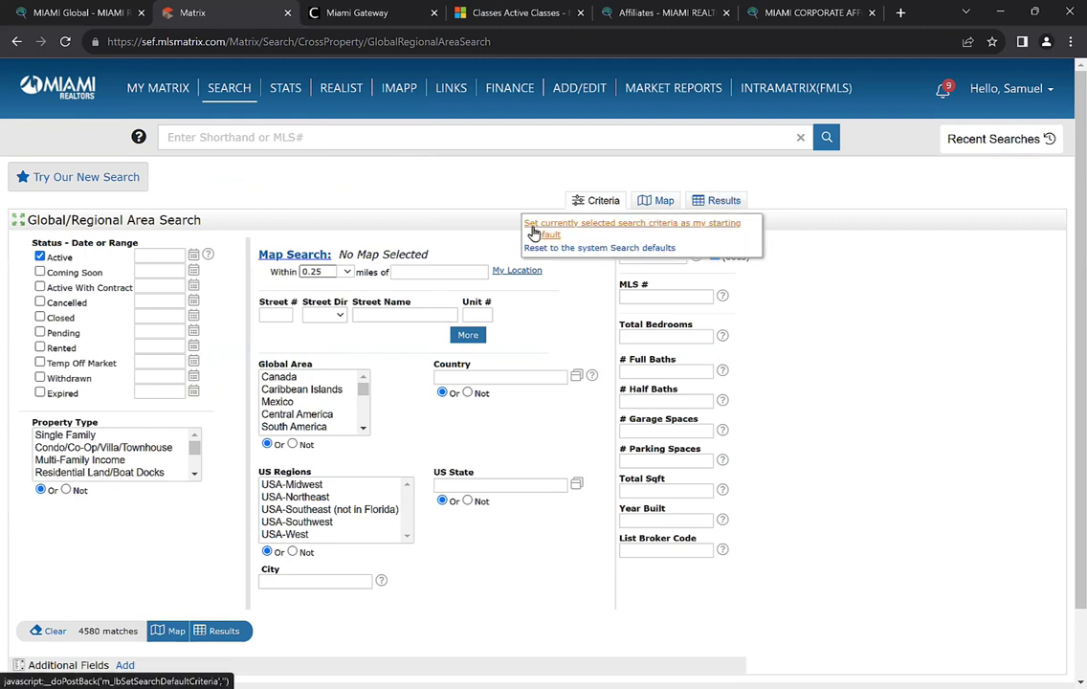
left_click(655, 230)
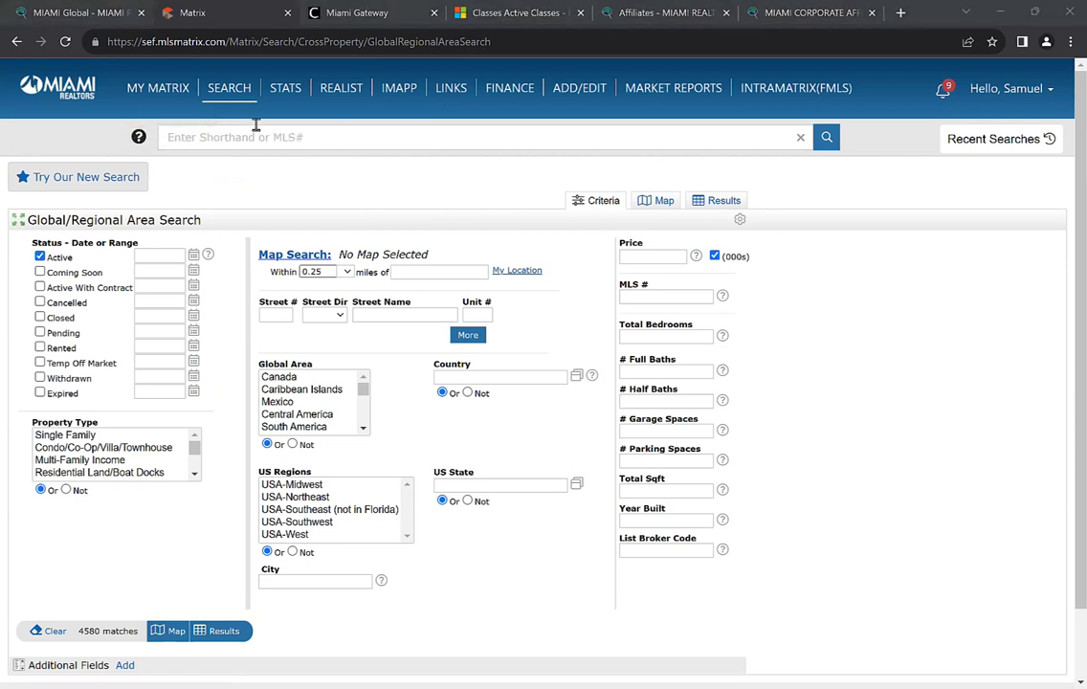
mouse_move(232, 103)
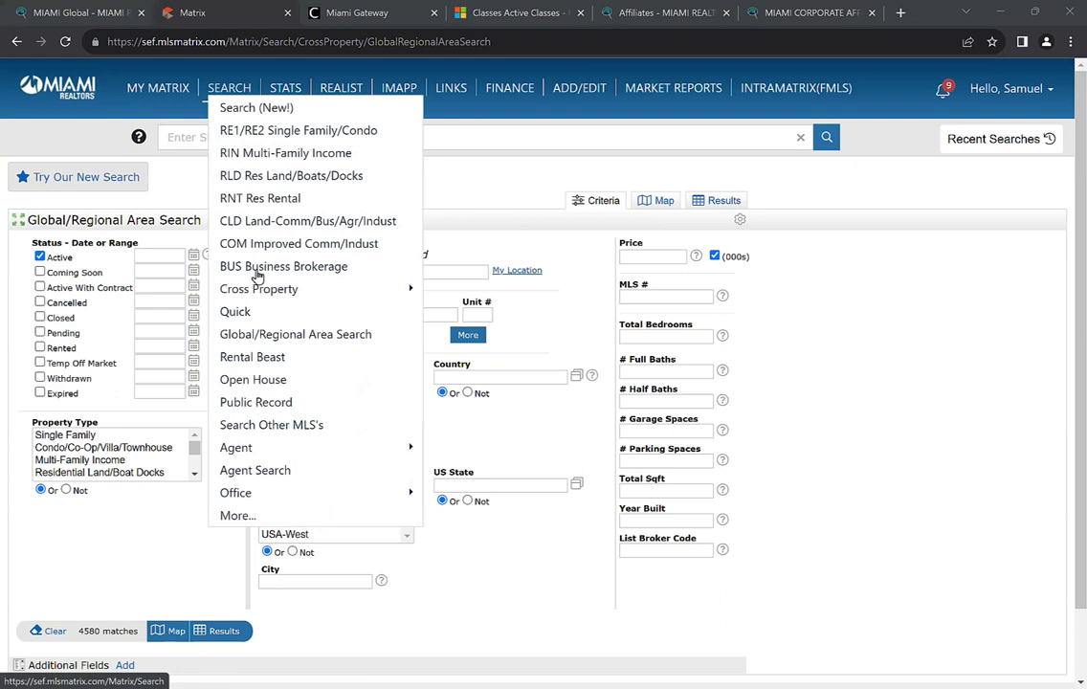
mouse_move(268, 289)
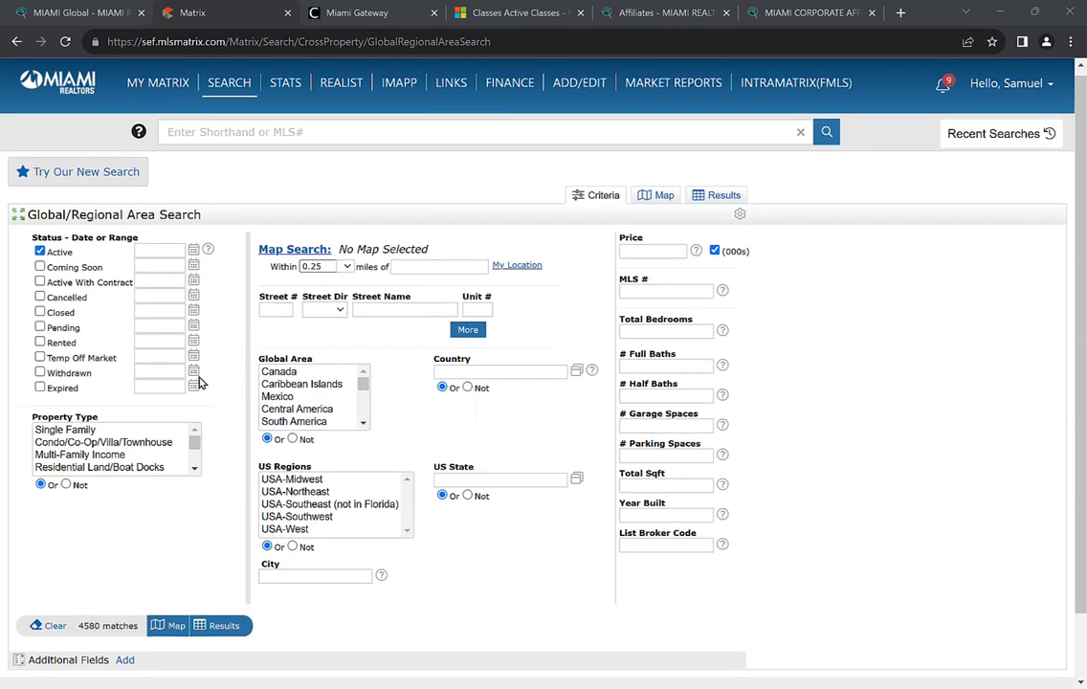
scroll(199, 383, "down", 1)
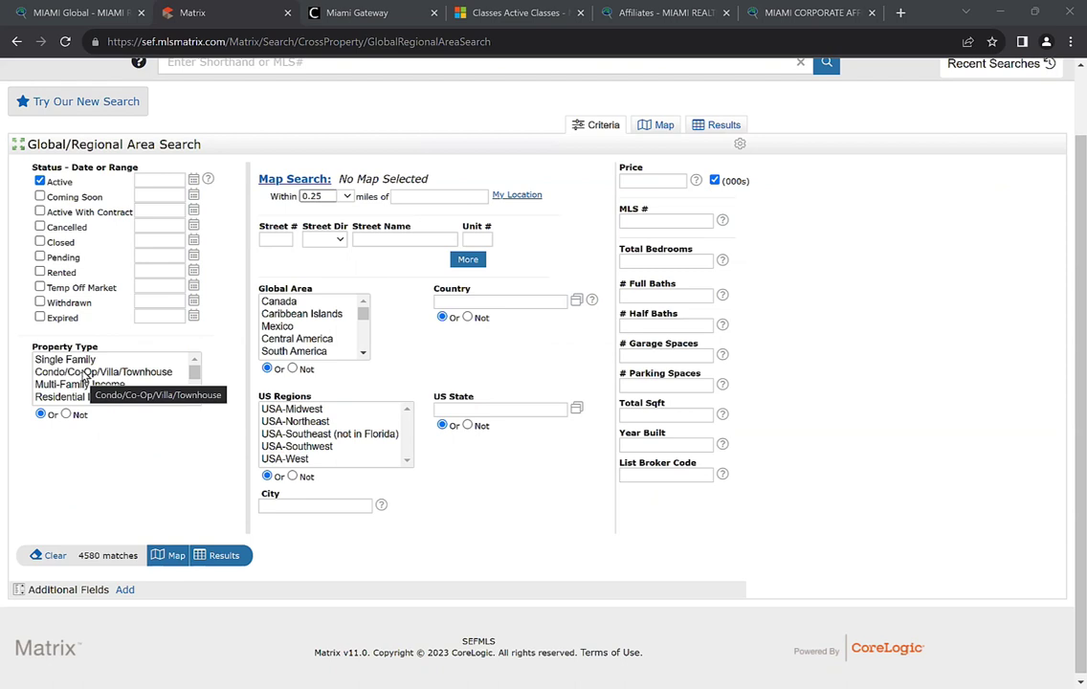
left_click(195, 398)
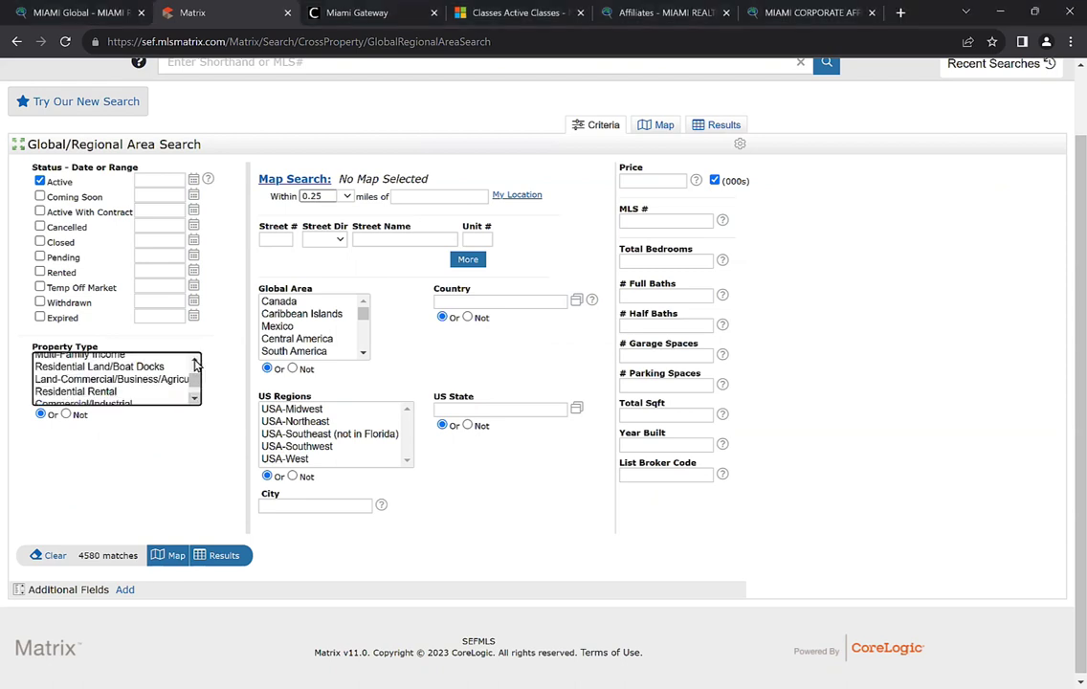
scroll(105, 387, "up", 2)
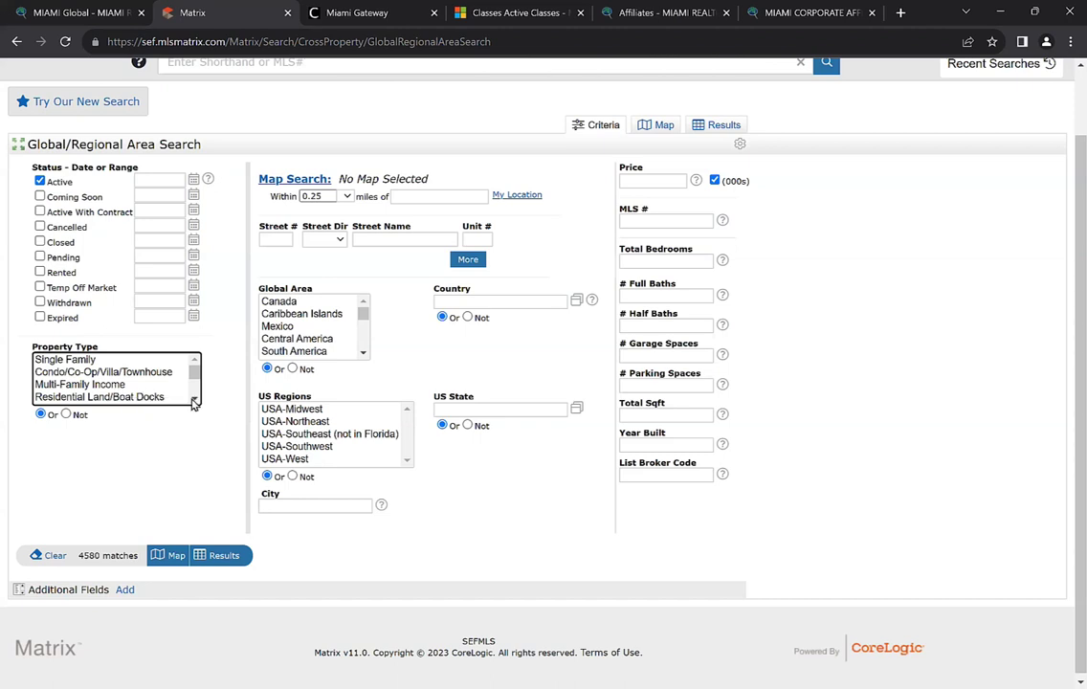
scroll(141, 392, "down", 1)
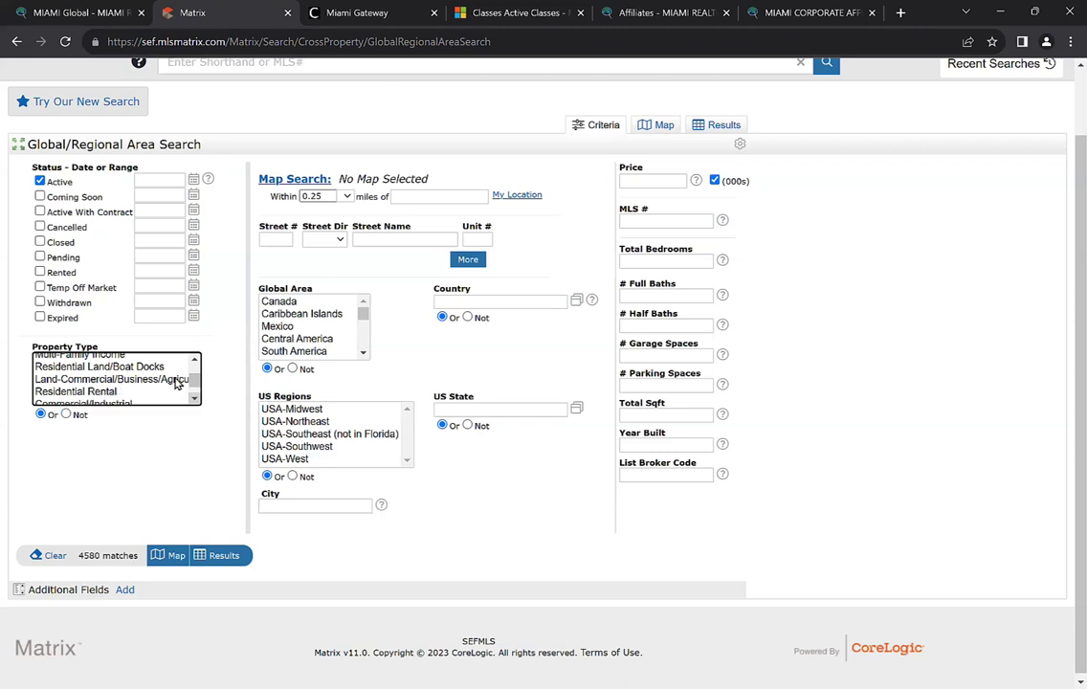
scroll(129, 387, "down", 1)
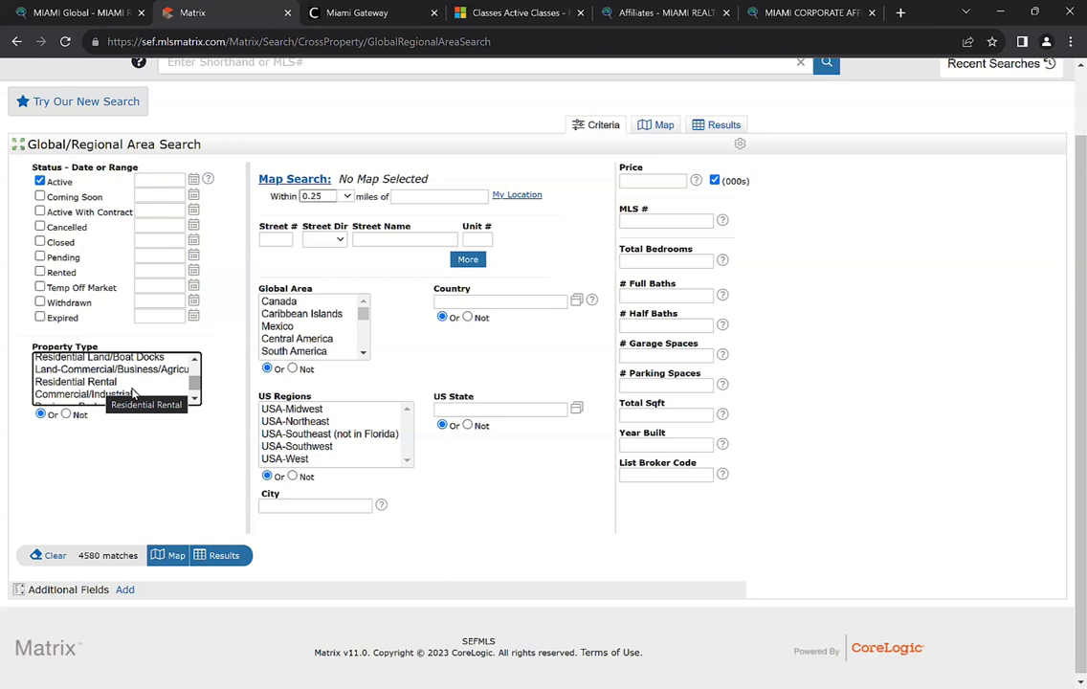
scroll(91, 393, "down", 1)
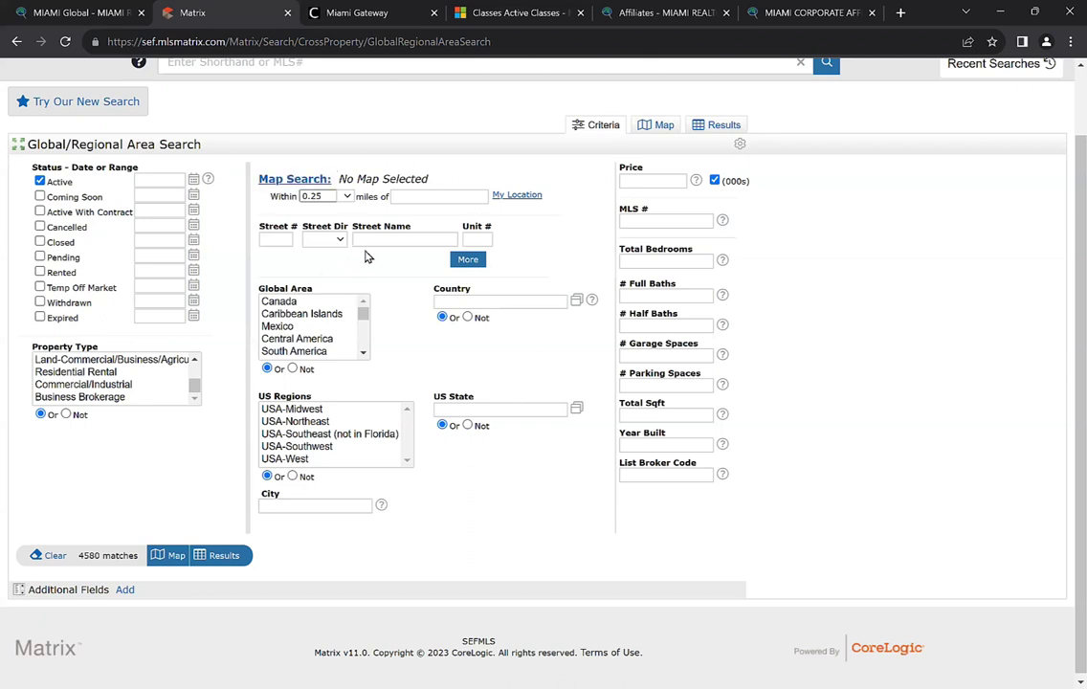
scroll(316, 297, "up", 2)
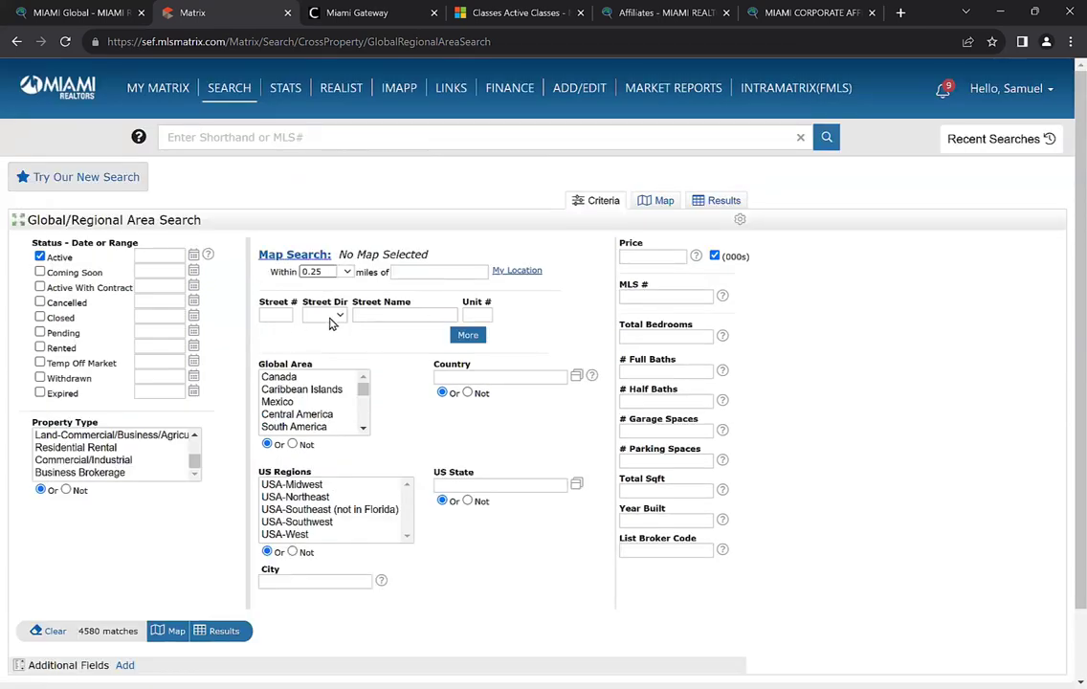
scroll(413, 334, "down", 2)
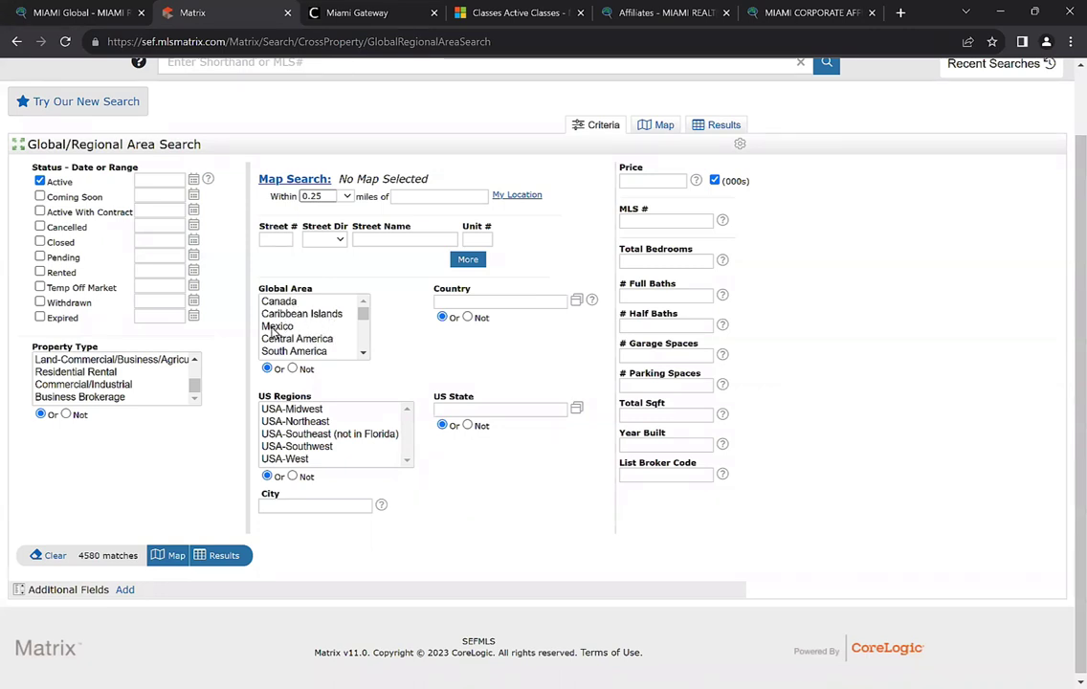
scroll(292, 337, "down", 2)
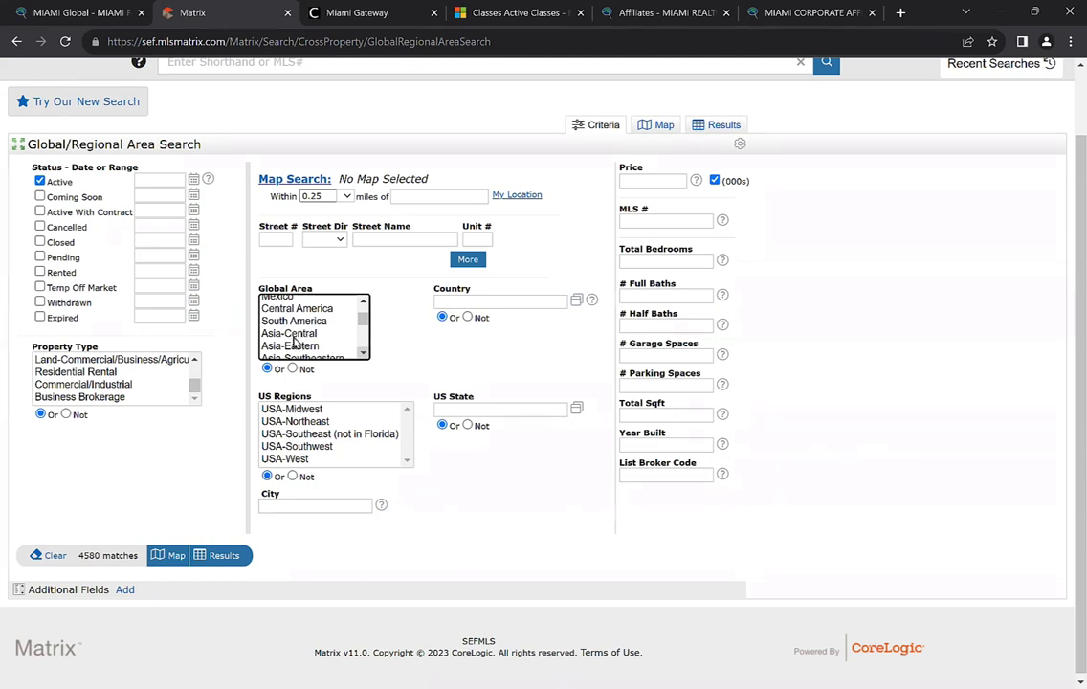
scroll(325, 321, "down", 1)
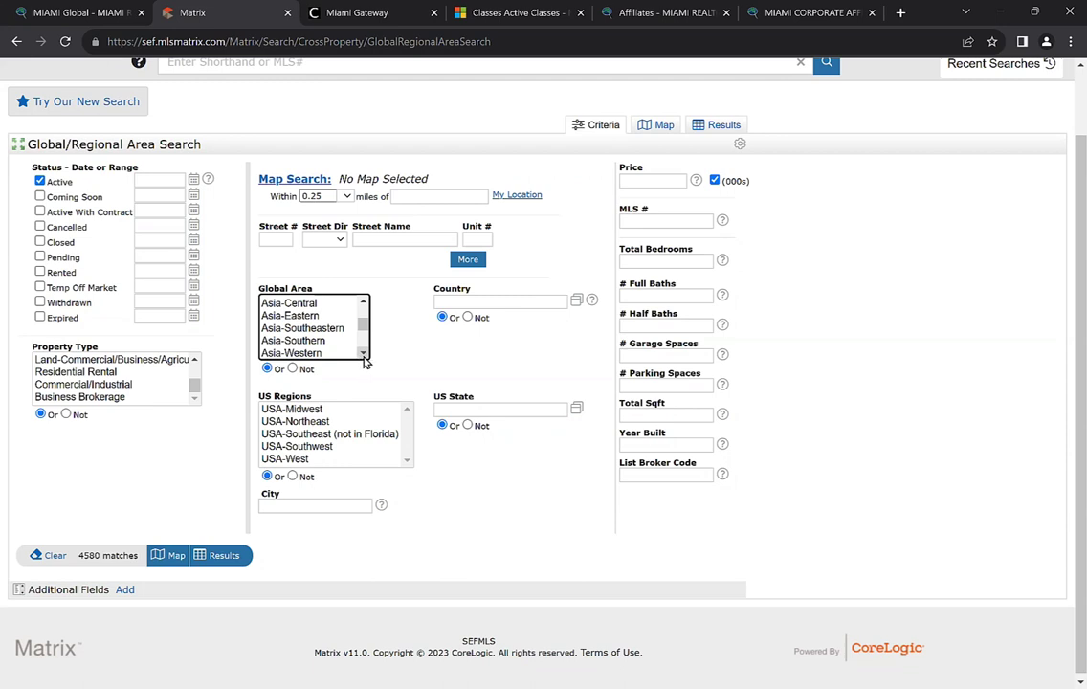
scroll(325, 322, "down", 1)
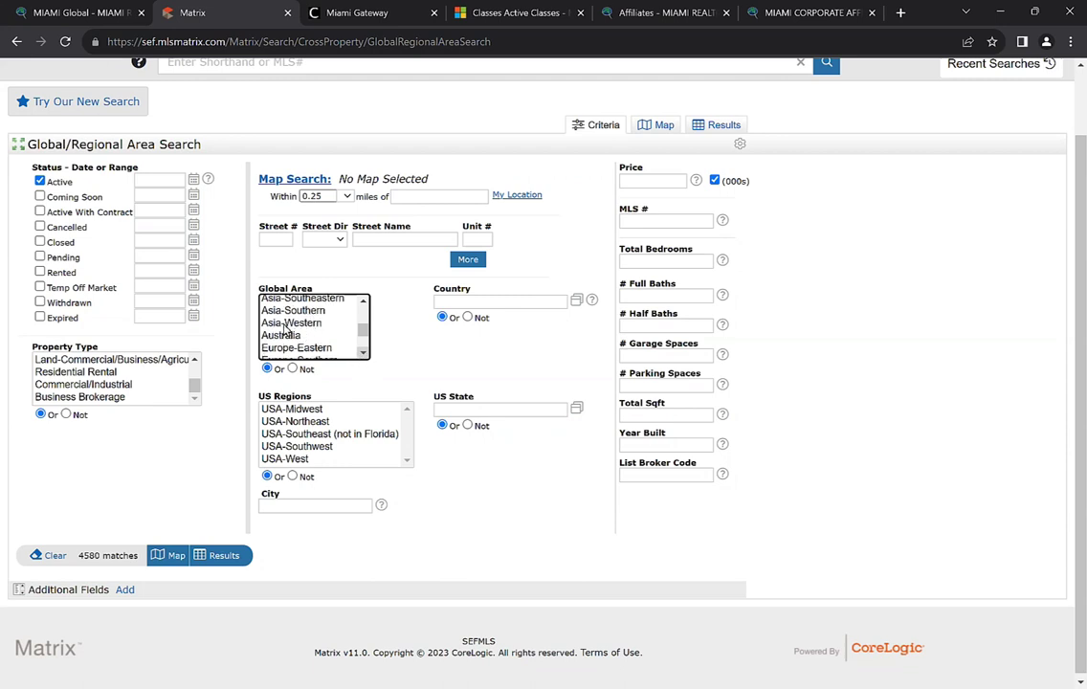
scroll(319, 325, "down", 2)
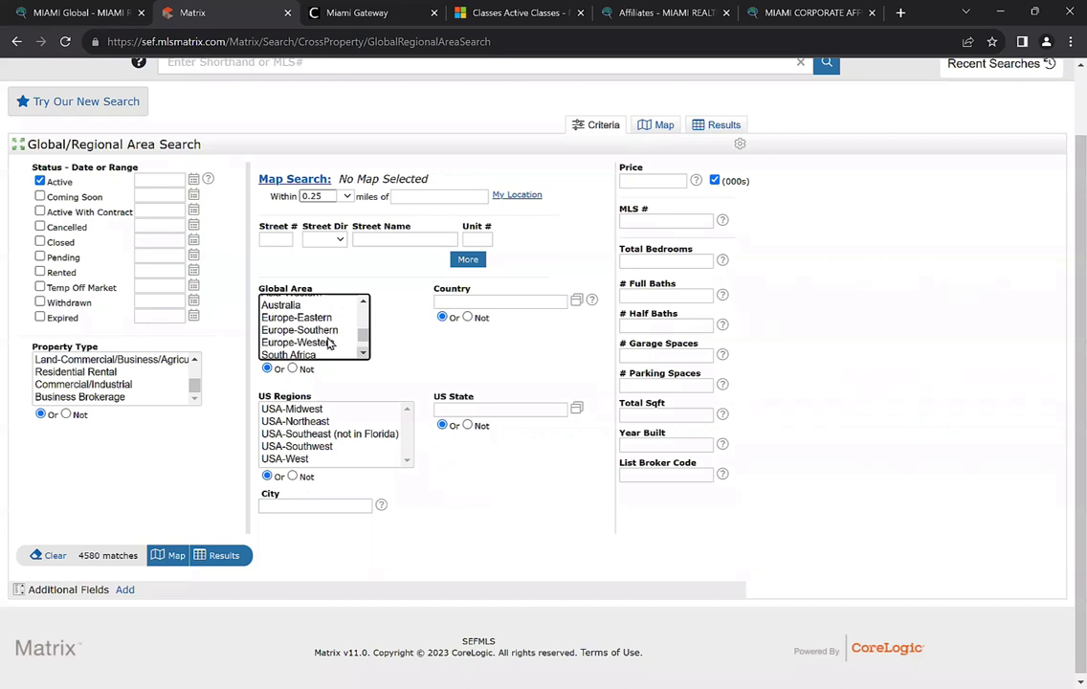
scroll(307, 344, "down", 1)
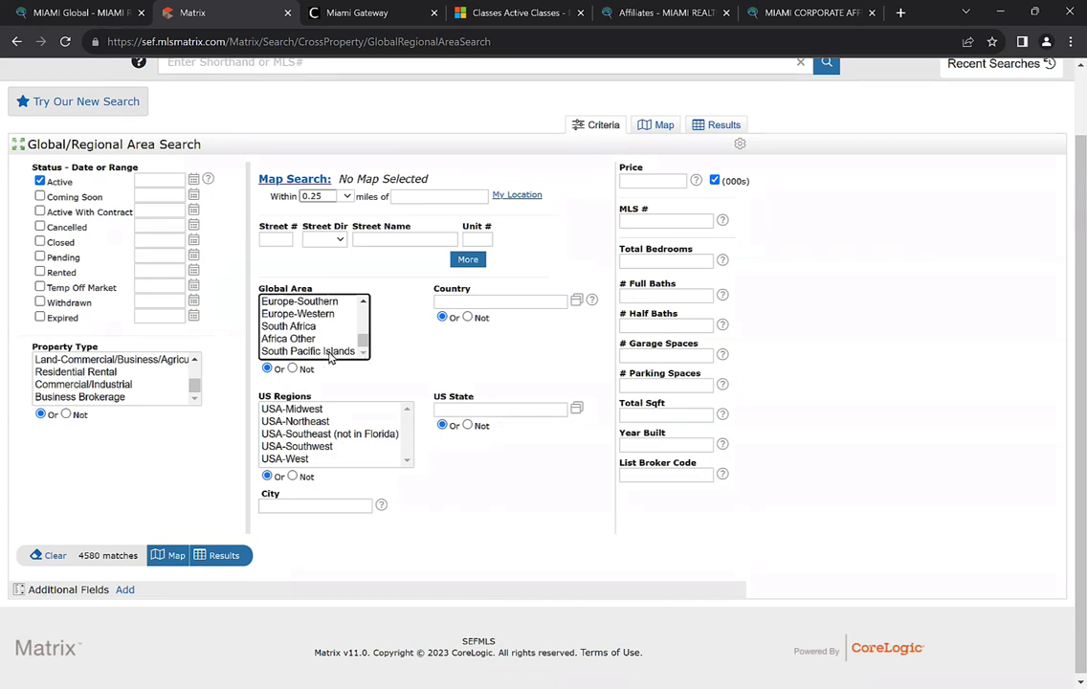
scroll(359, 306, "up", 3)
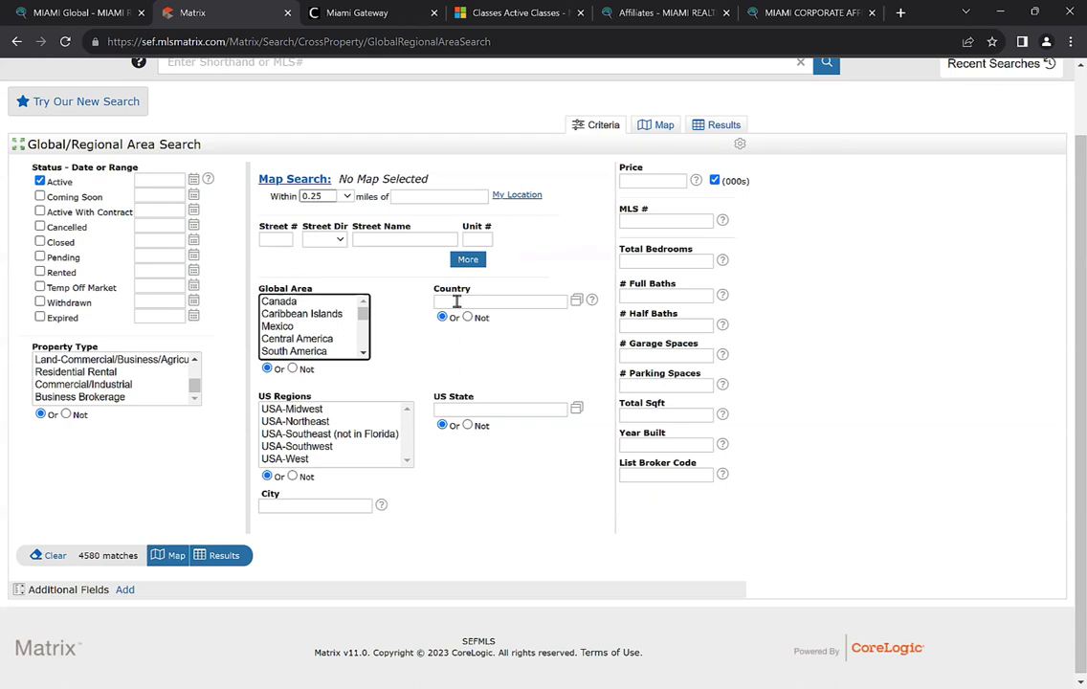
Leave the Country box empty and reload the Global/Regional Area Search page
left_click(459, 304)
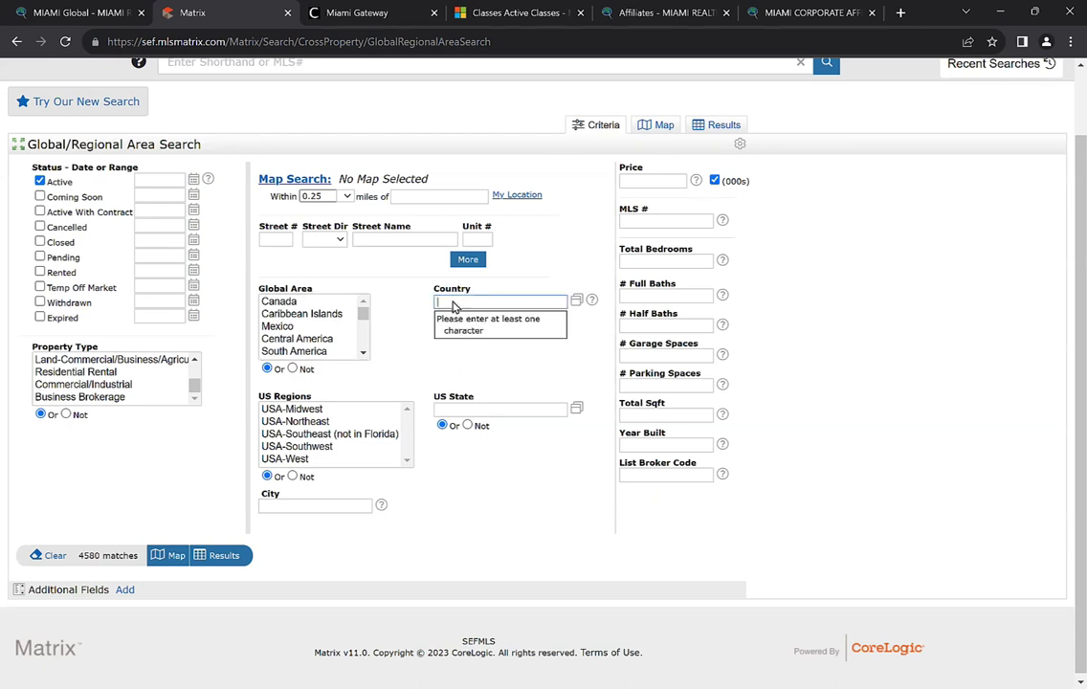
left_click(577, 323)
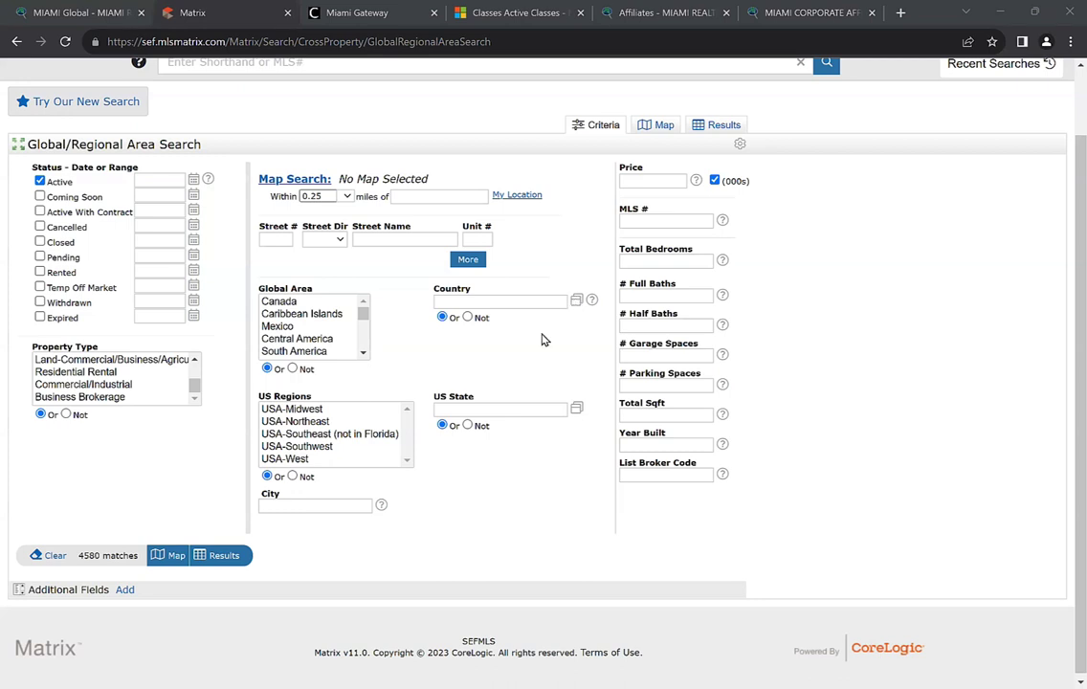
key("F5")
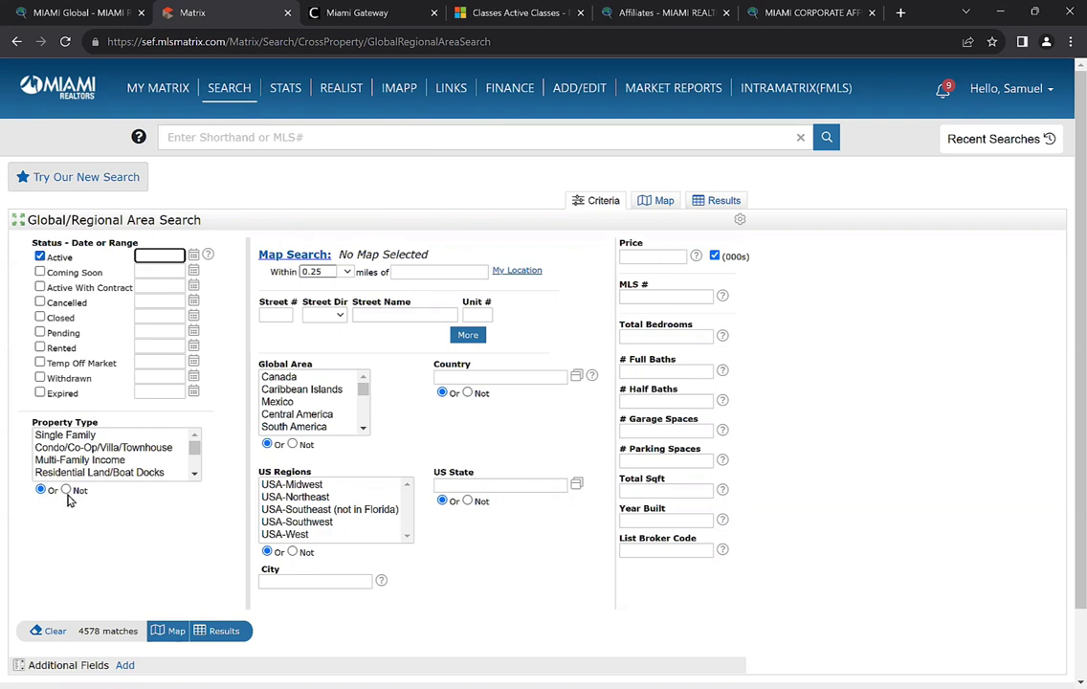
Select Single Family plus Condo/Co-Op/Villa/Townhouse in the Property Type list
left_click(64, 436)
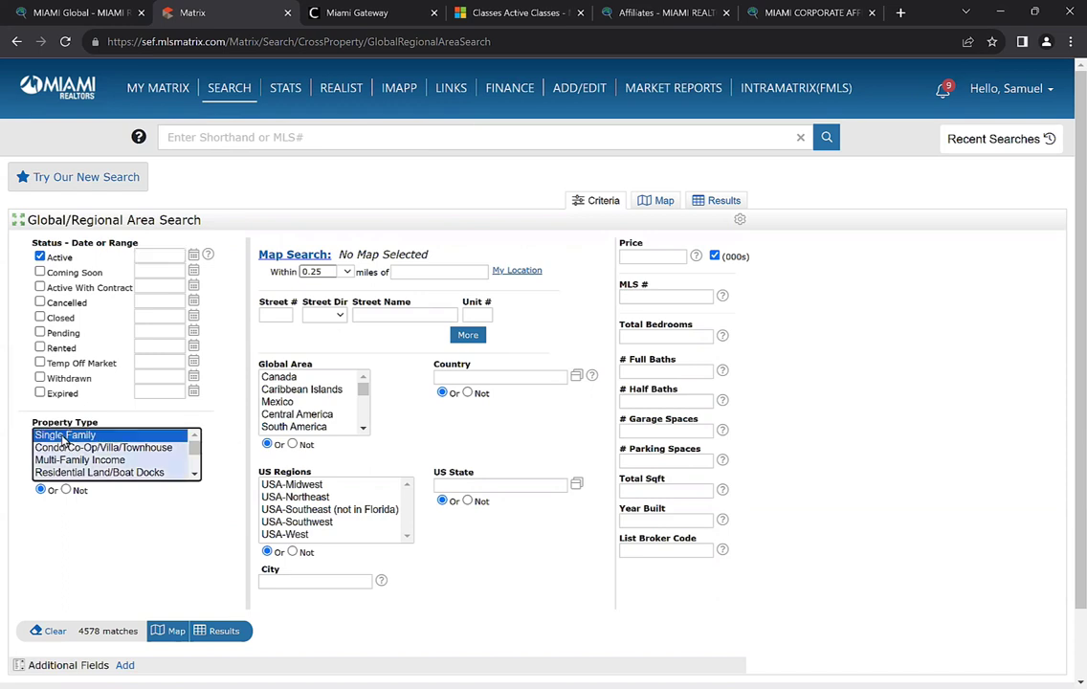
left_click(77, 448, "ctrl")
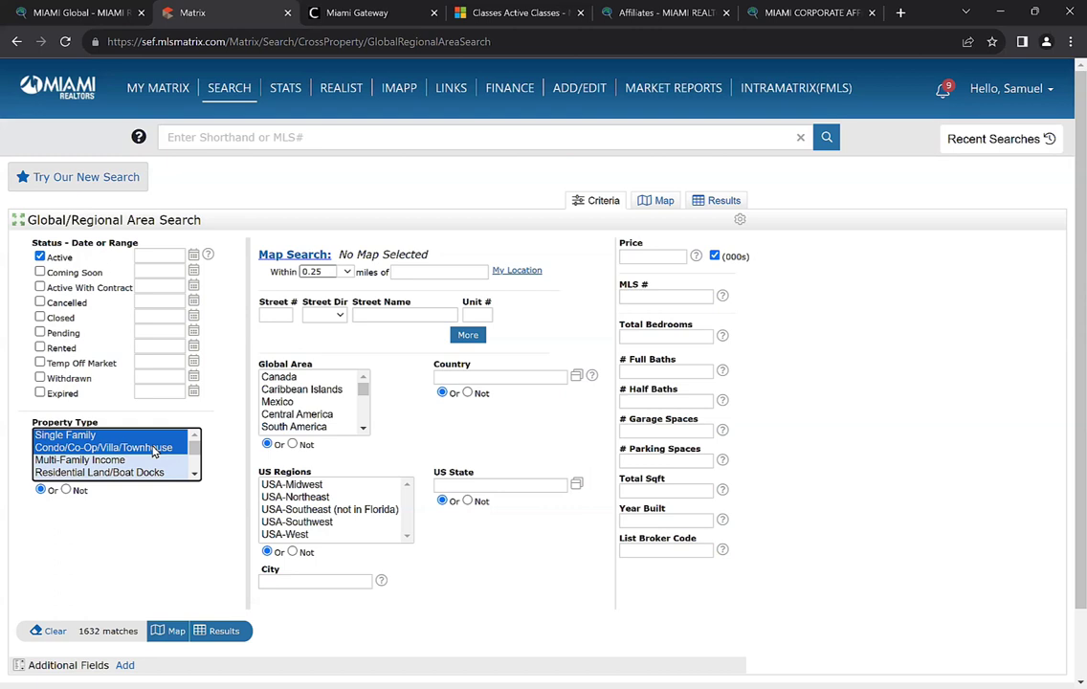
Add Argentina, Colombia and Peru as buyer countries in the Country field
left_click(468, 377)
type("ar")
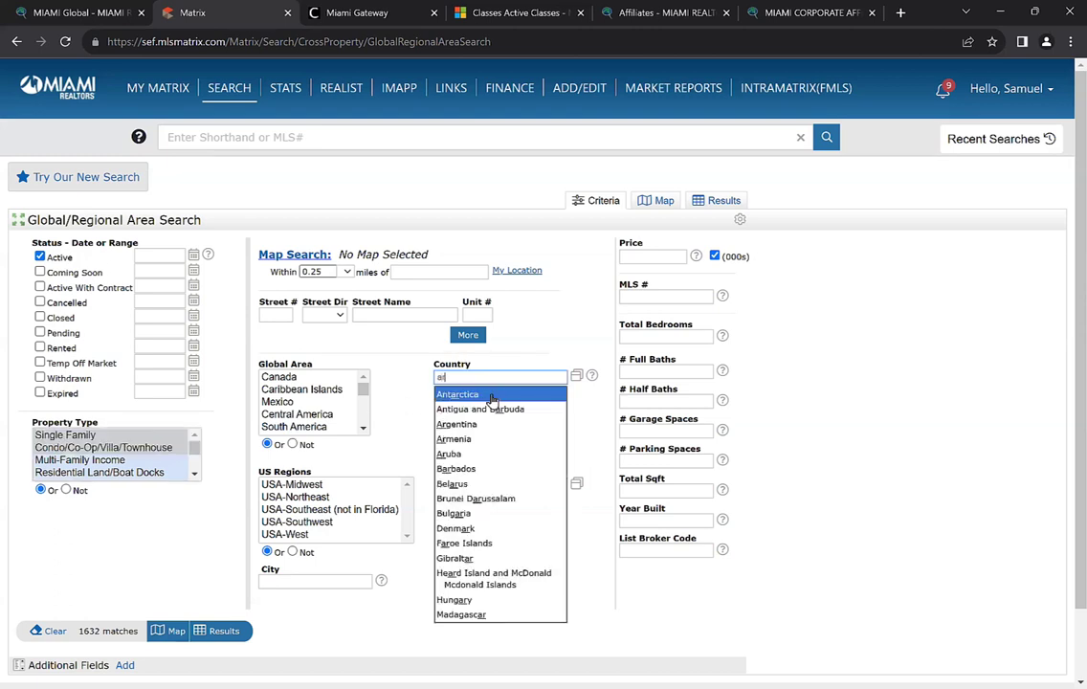
type("gel")
key("BackSpace")
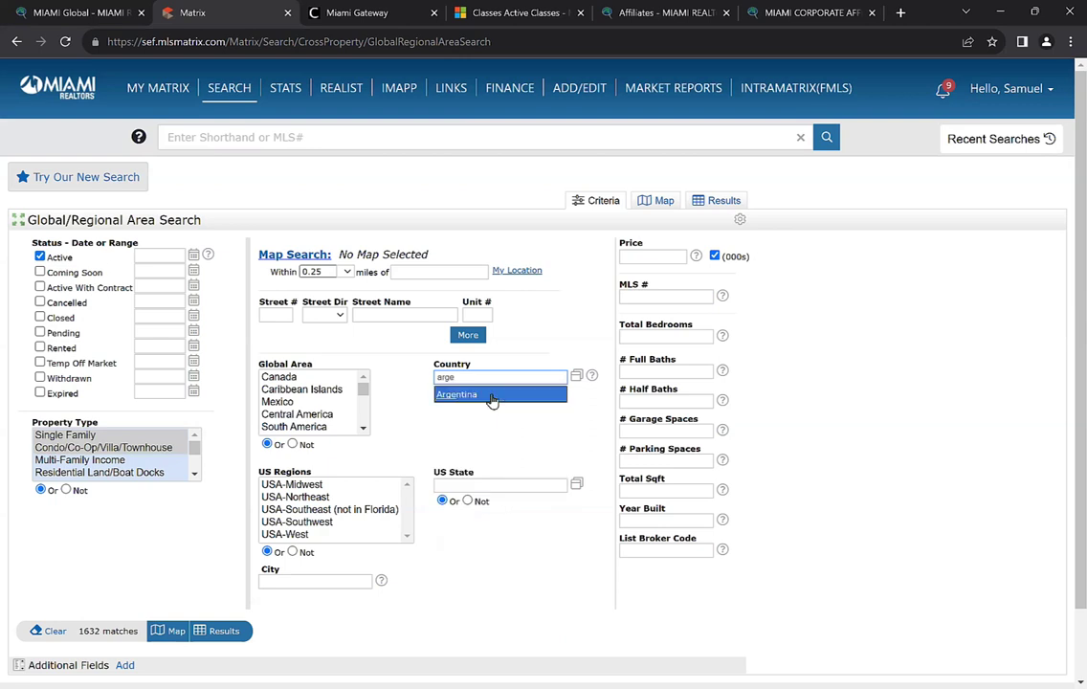
type("n")
left_click(492, 396)
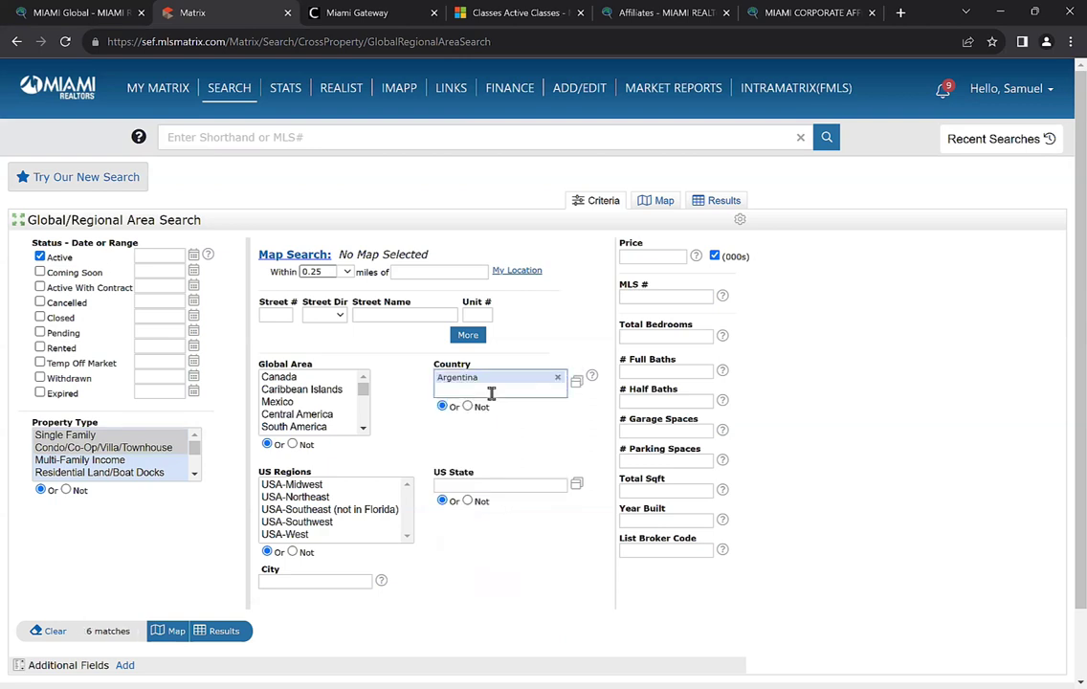
type("colombia")
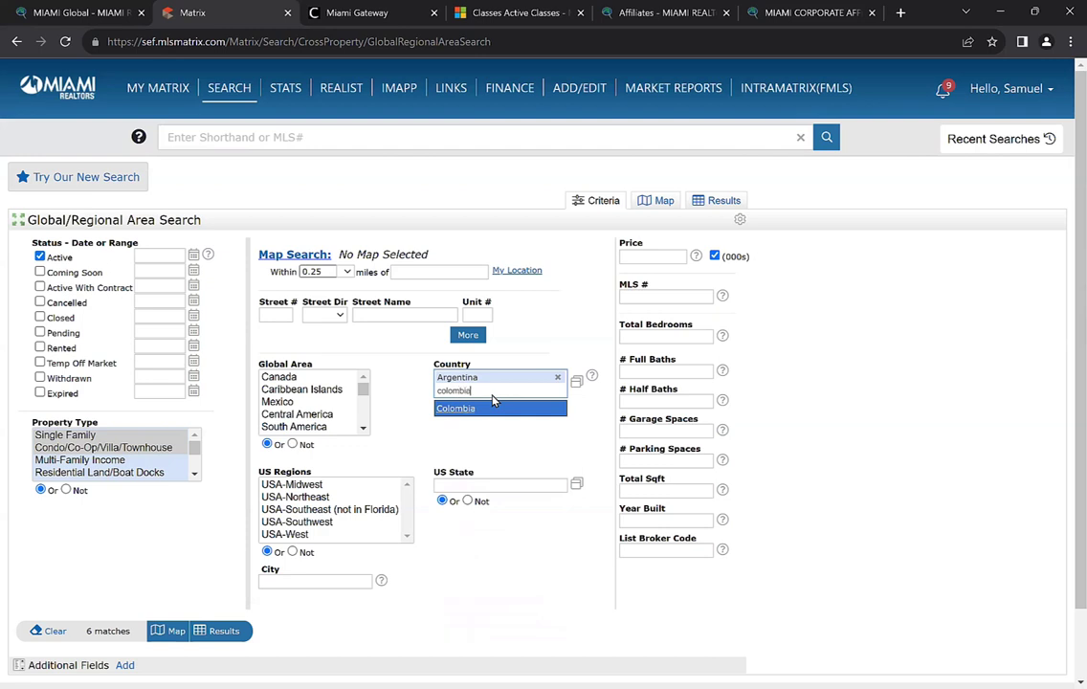
key("Return")
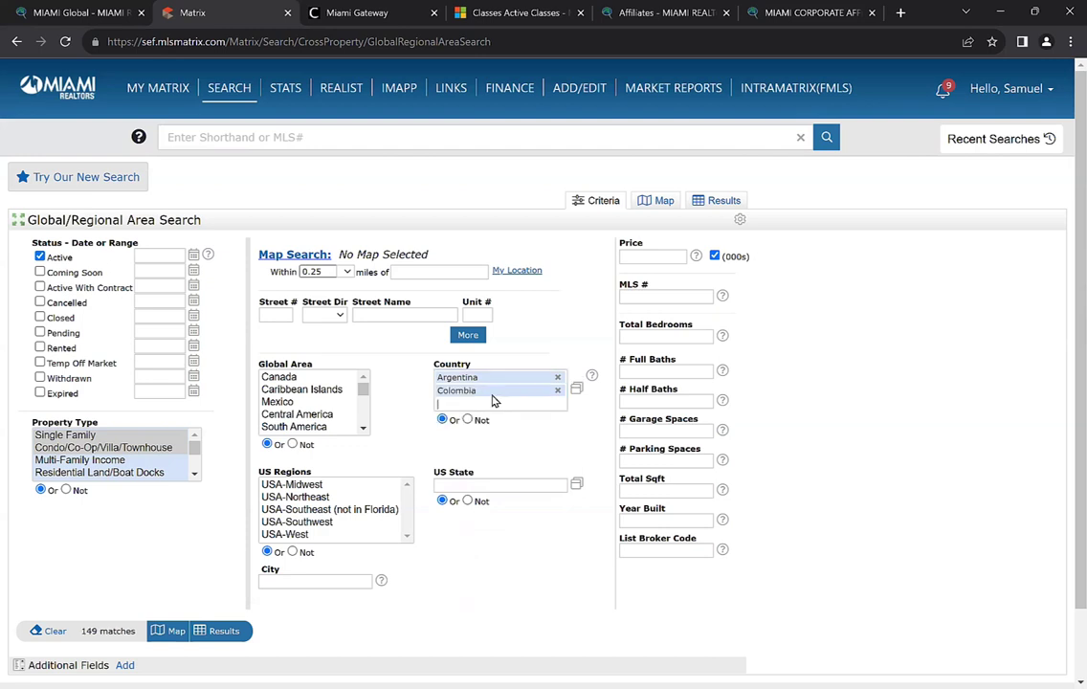
type("peru")
key("Return")
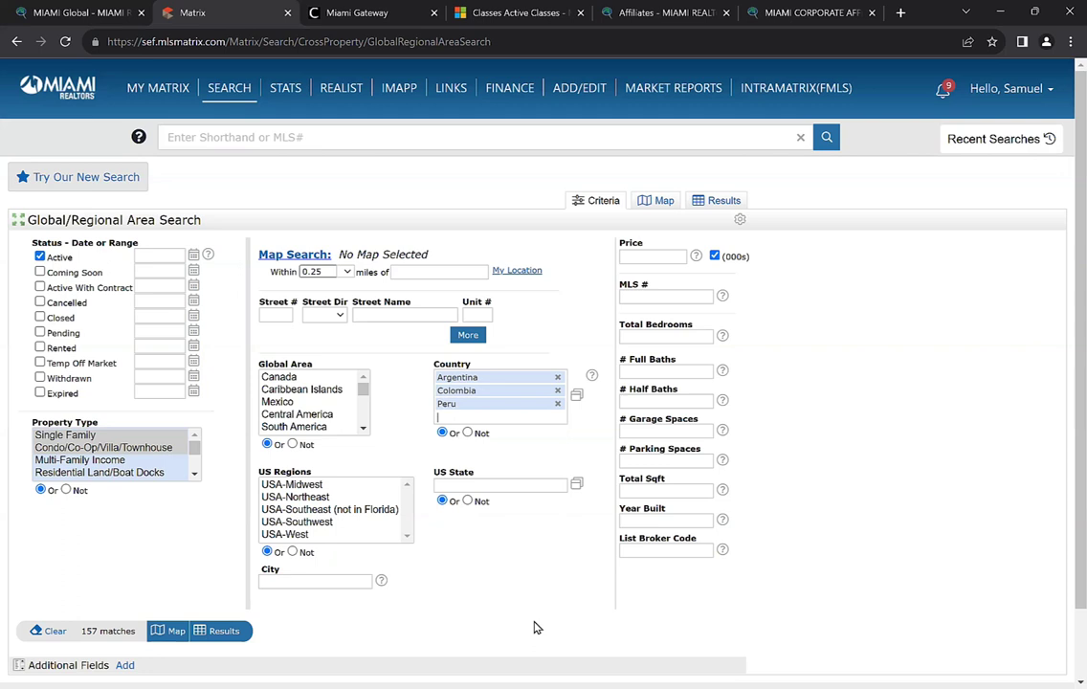
Add Brazil, Ecuador and India to the Country criteria
left_click(526, 417)
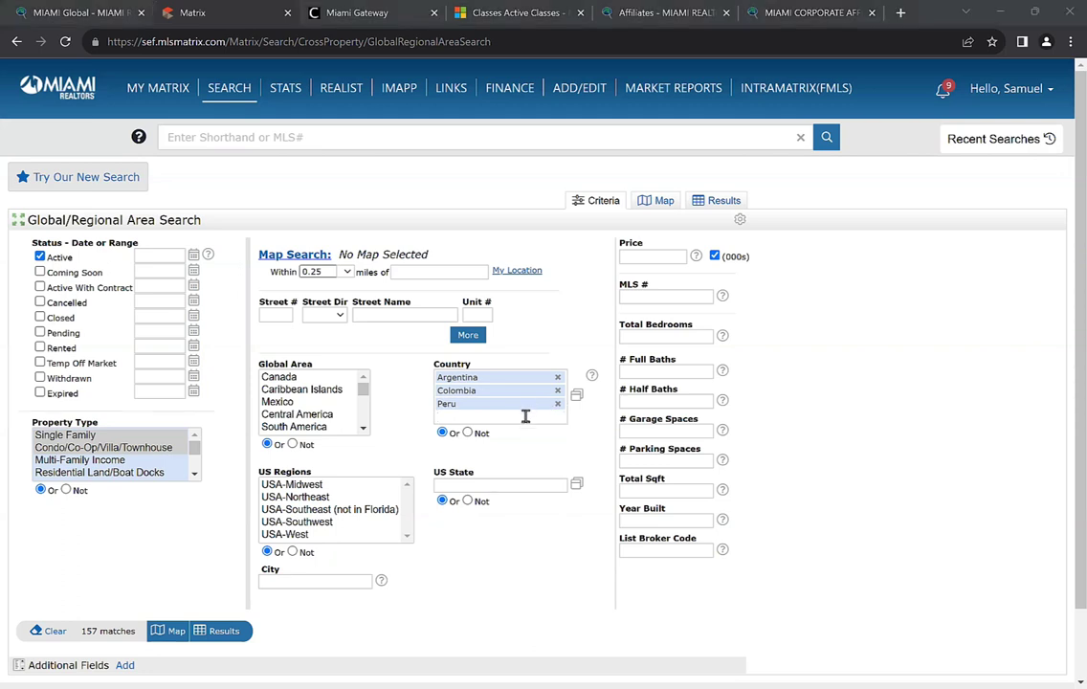
type("bra")
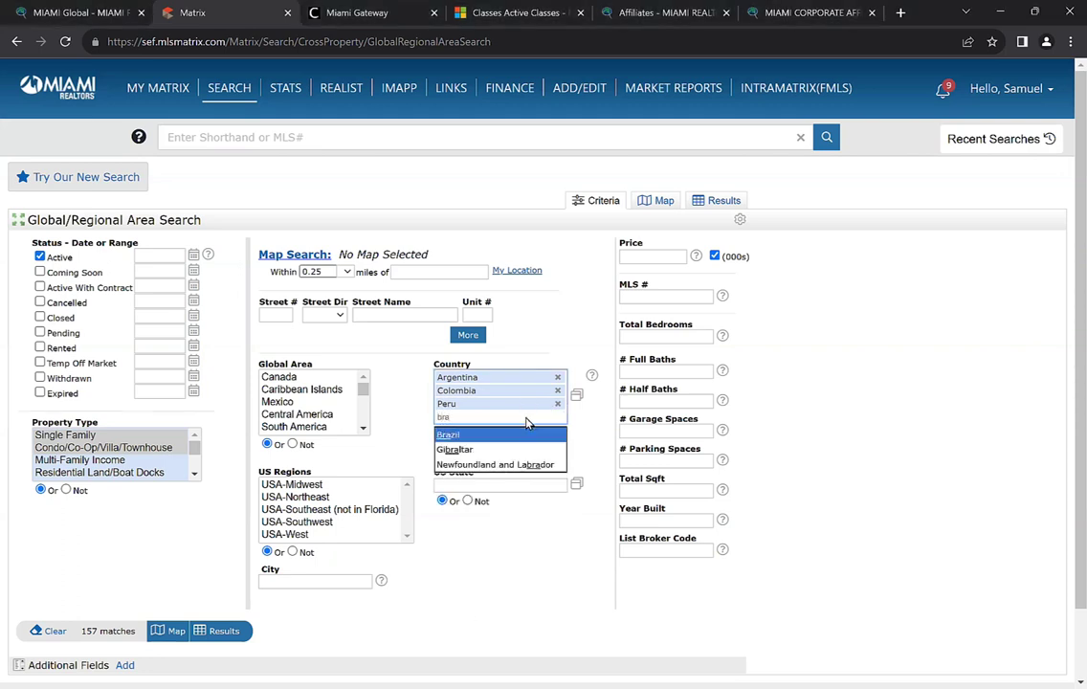
left_click(484, 436)
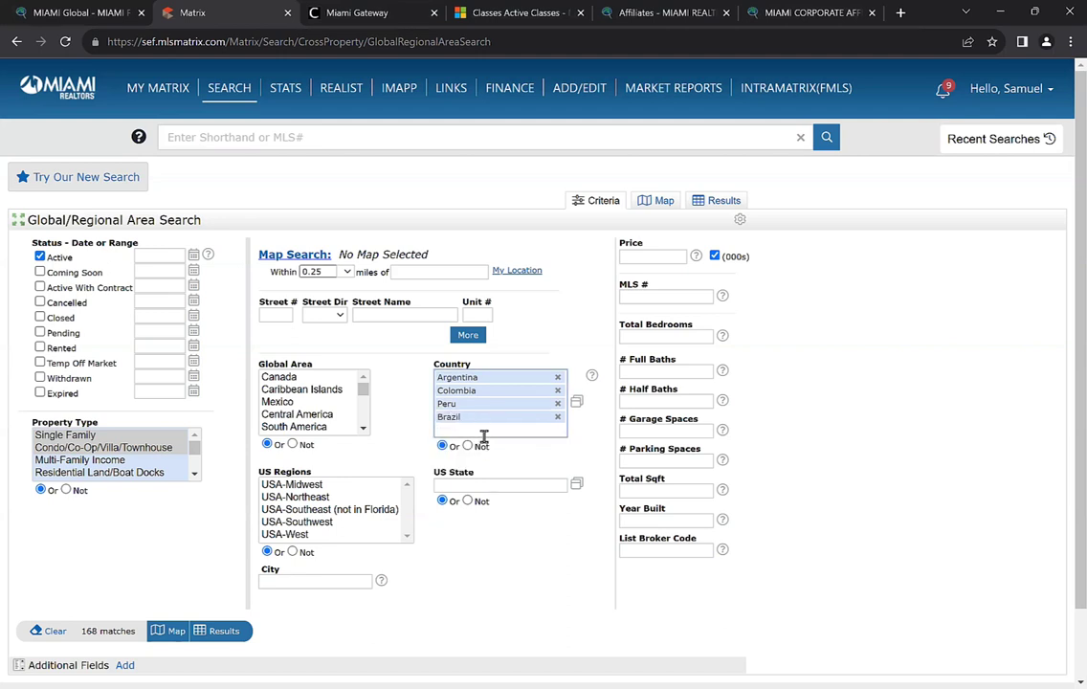
left_click(484, 436)
type("ecua")
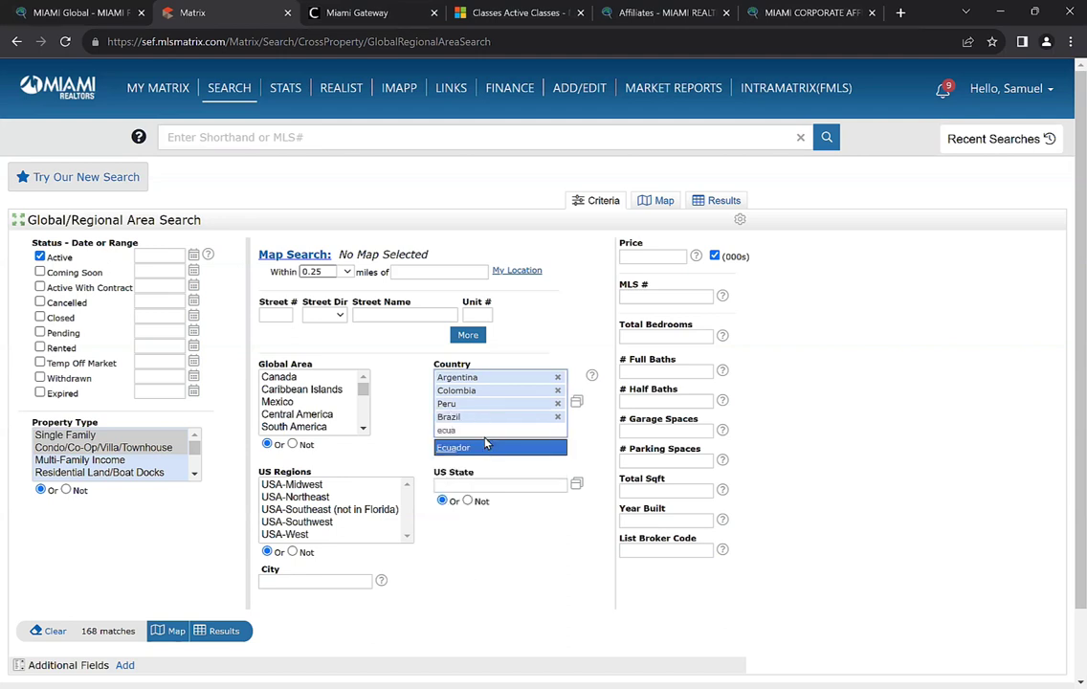
left_click(485, 447)
left_click(510, 440)
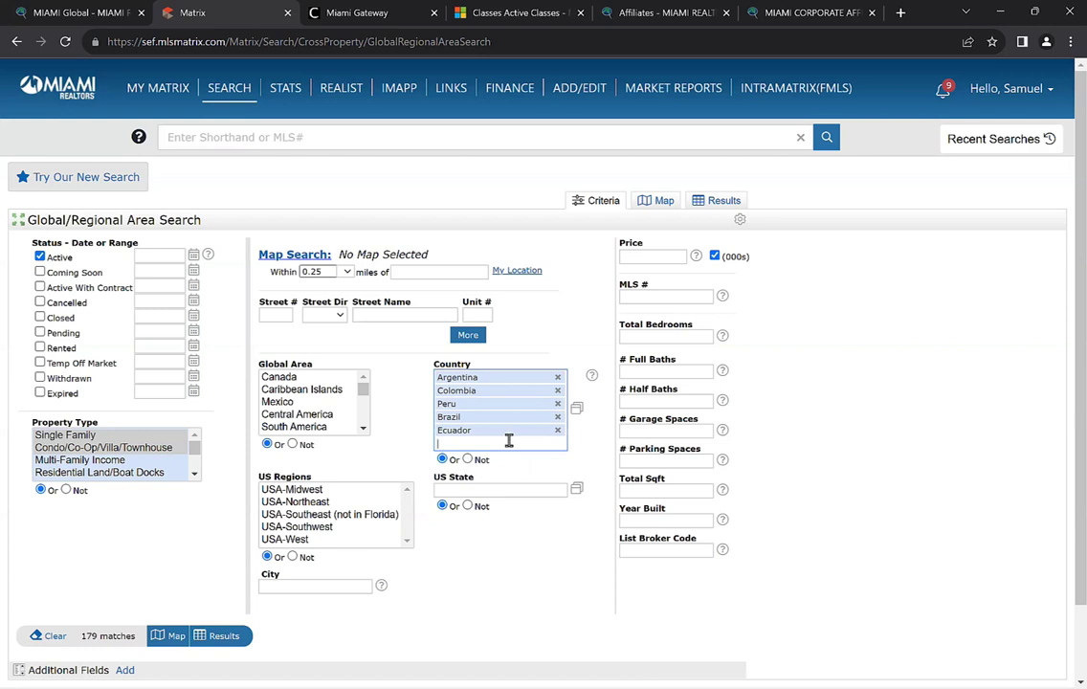
type("india")
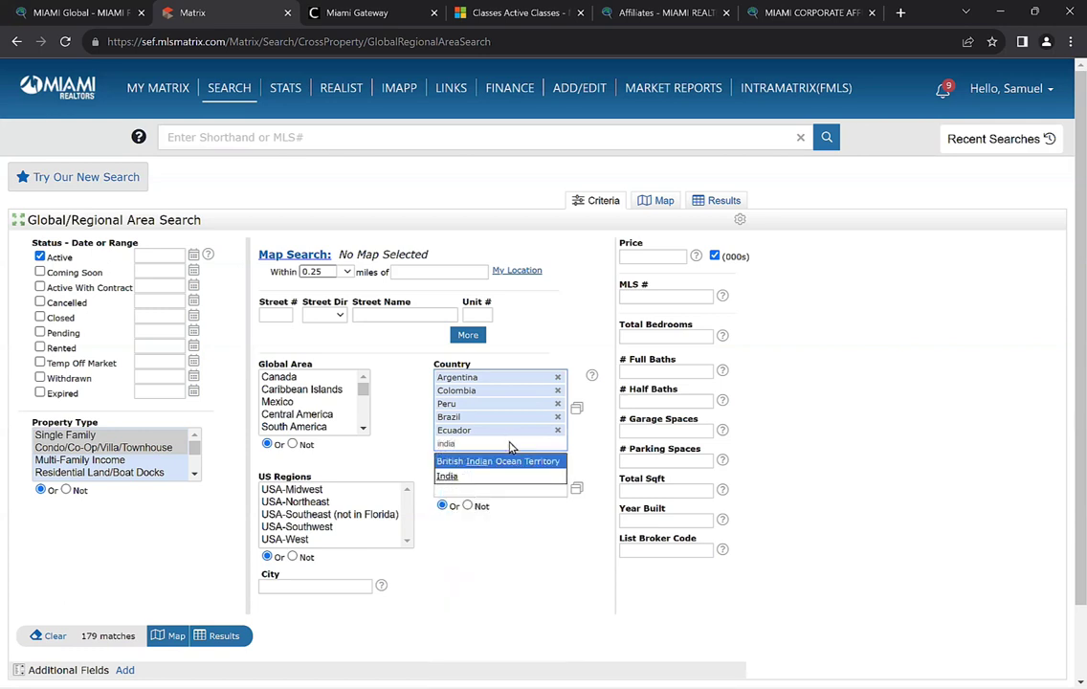
left_click(491, 476)
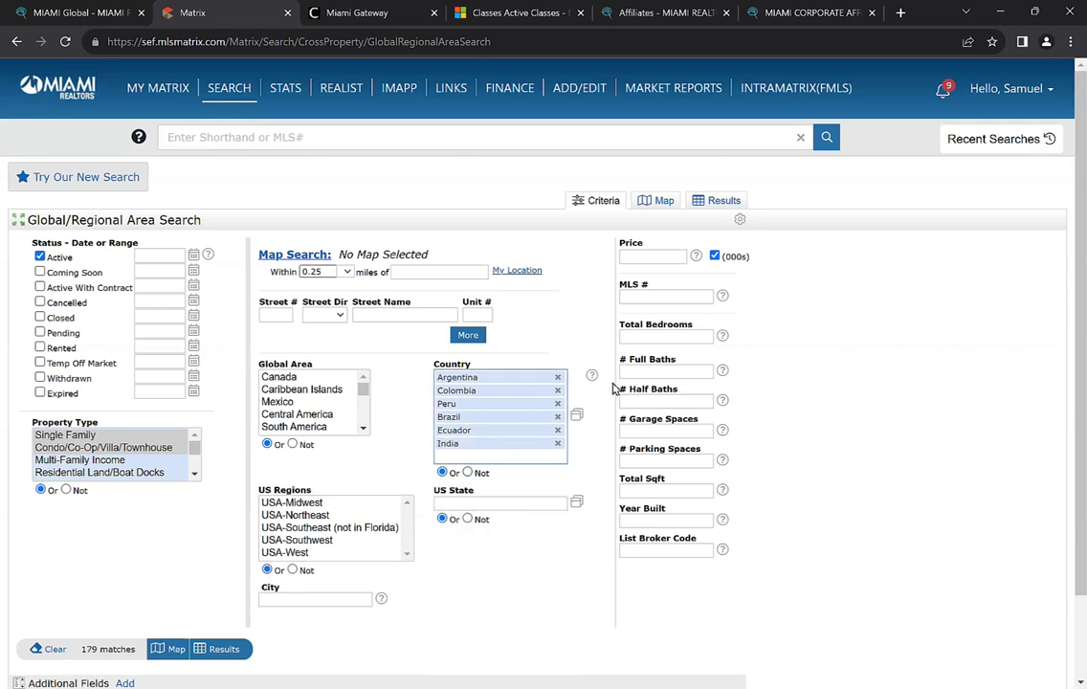
Add Thailand, Jamaica, Israel and Puerto Rico to the Country criteria
left_click(497, 459)
type("thailand")
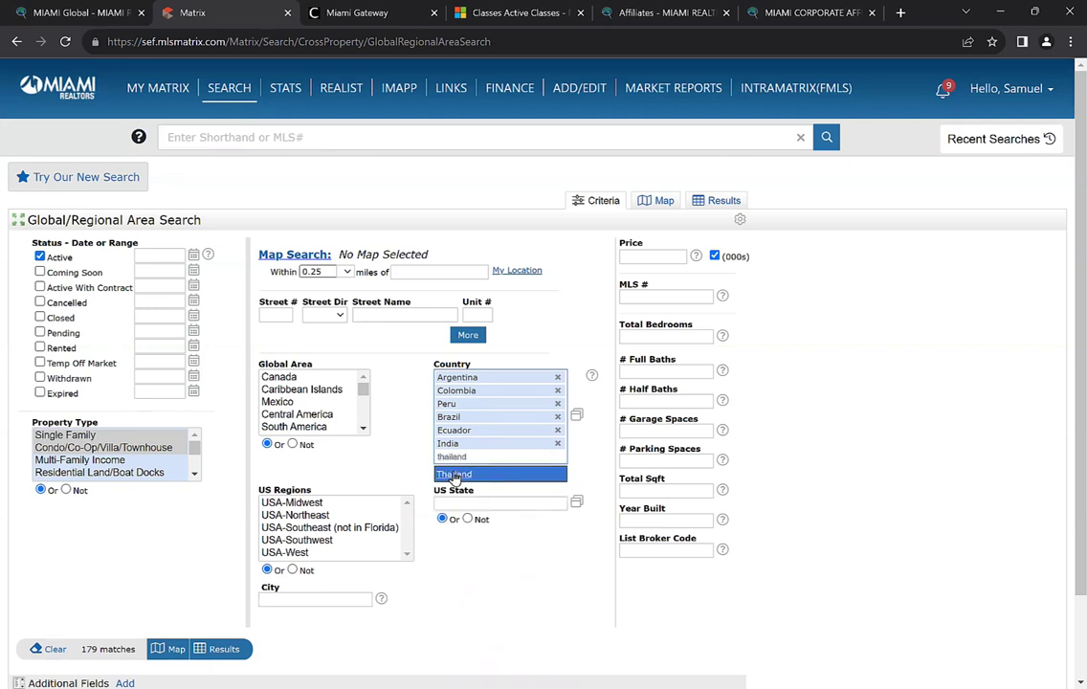
left_click(454, 476)
type("jam")
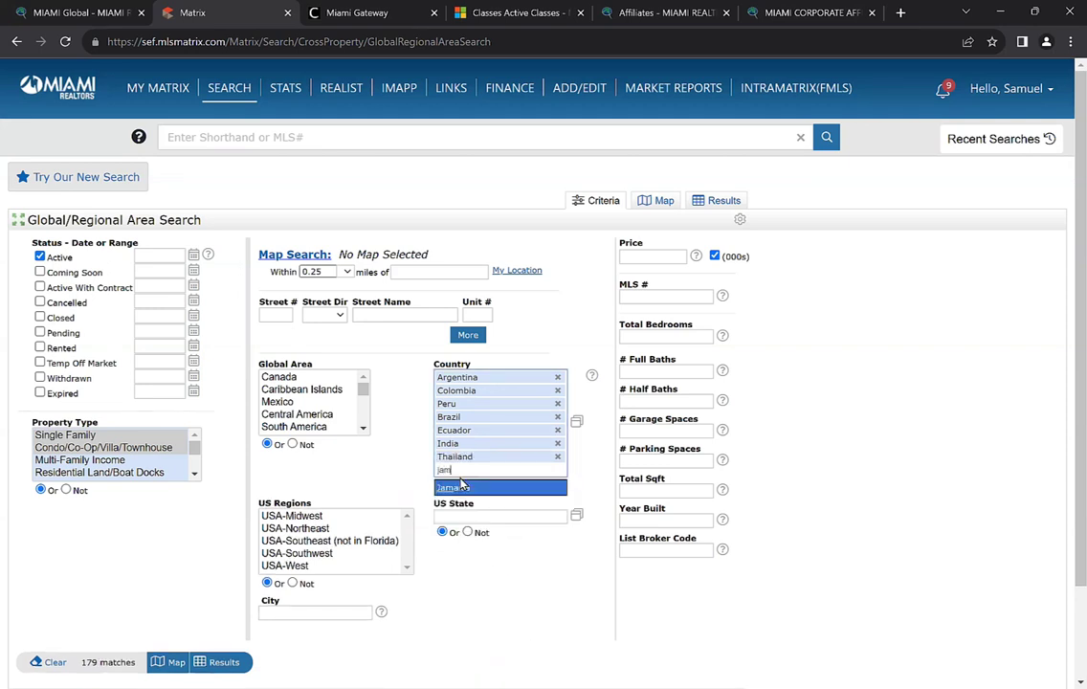
left_click(461, 487)
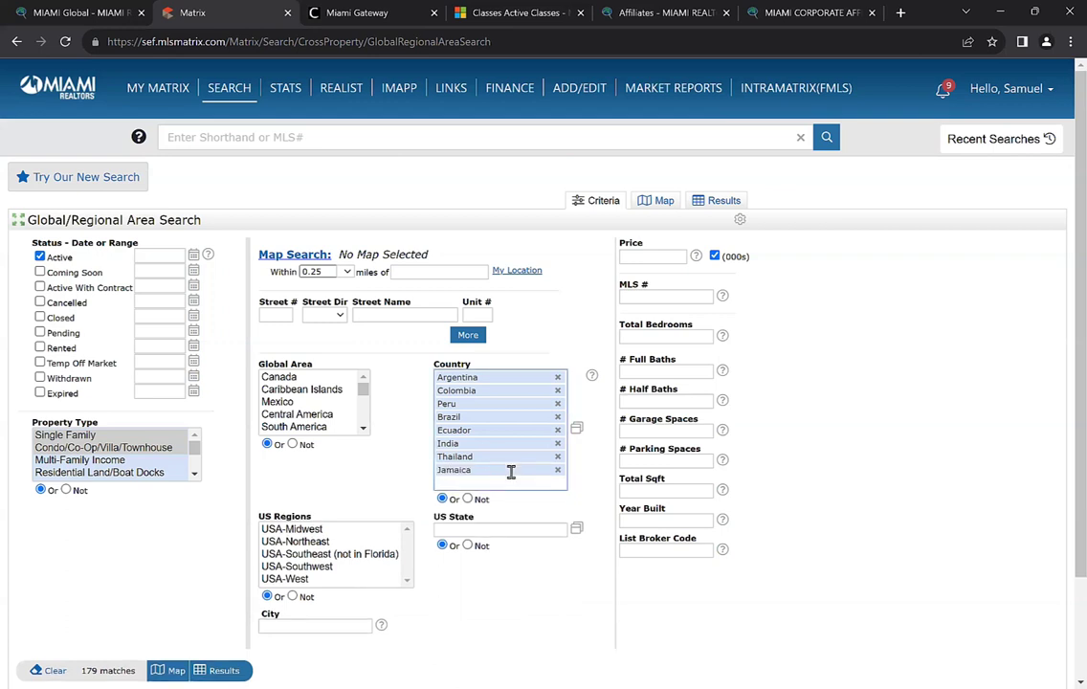
type("israel")
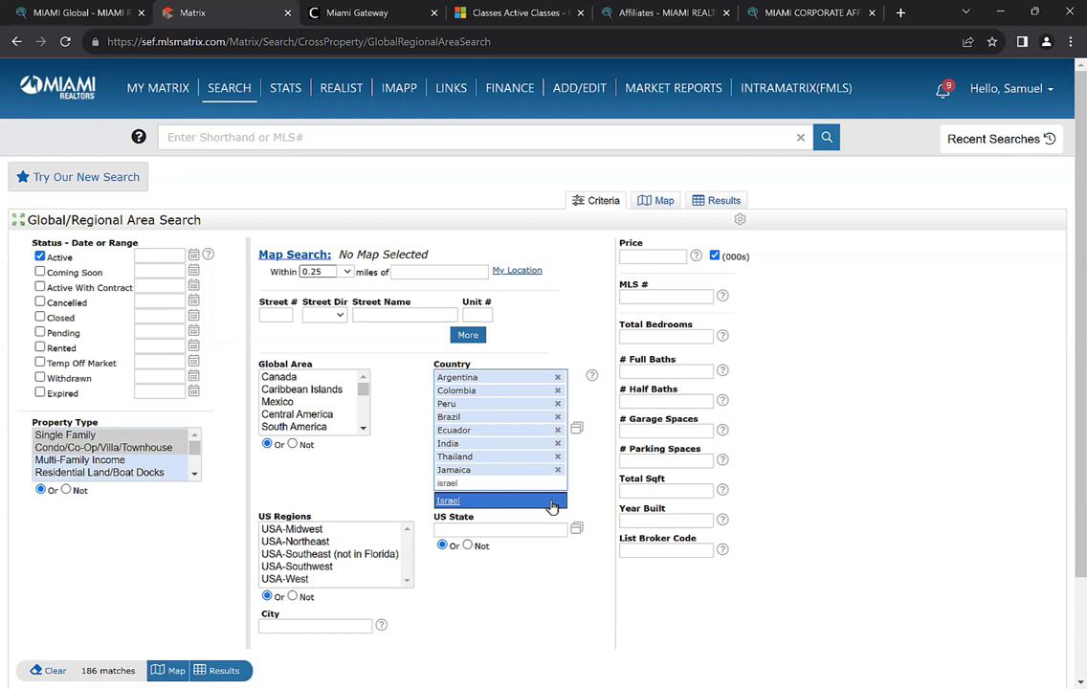
left_click(552, 503)
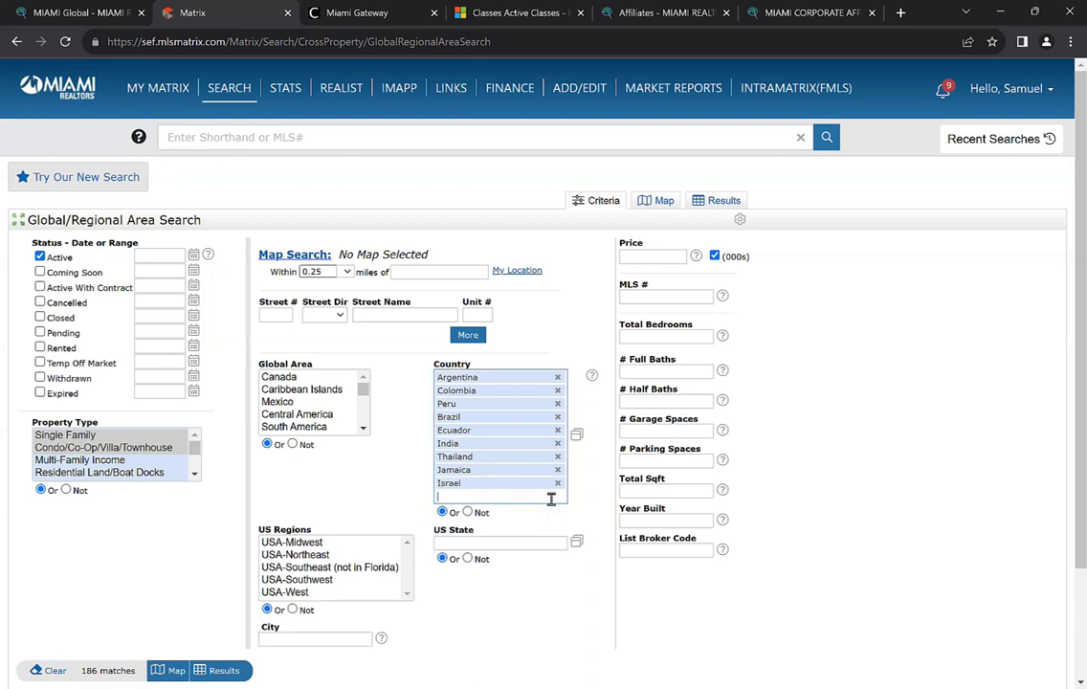
type("puer")
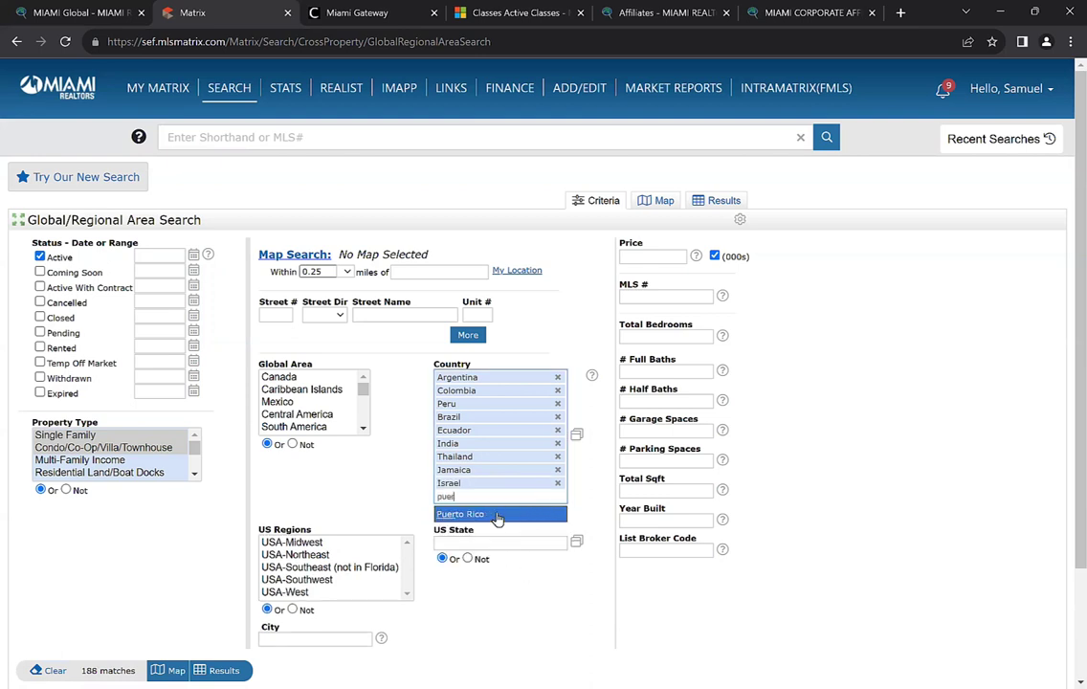
left_click(498, 514)
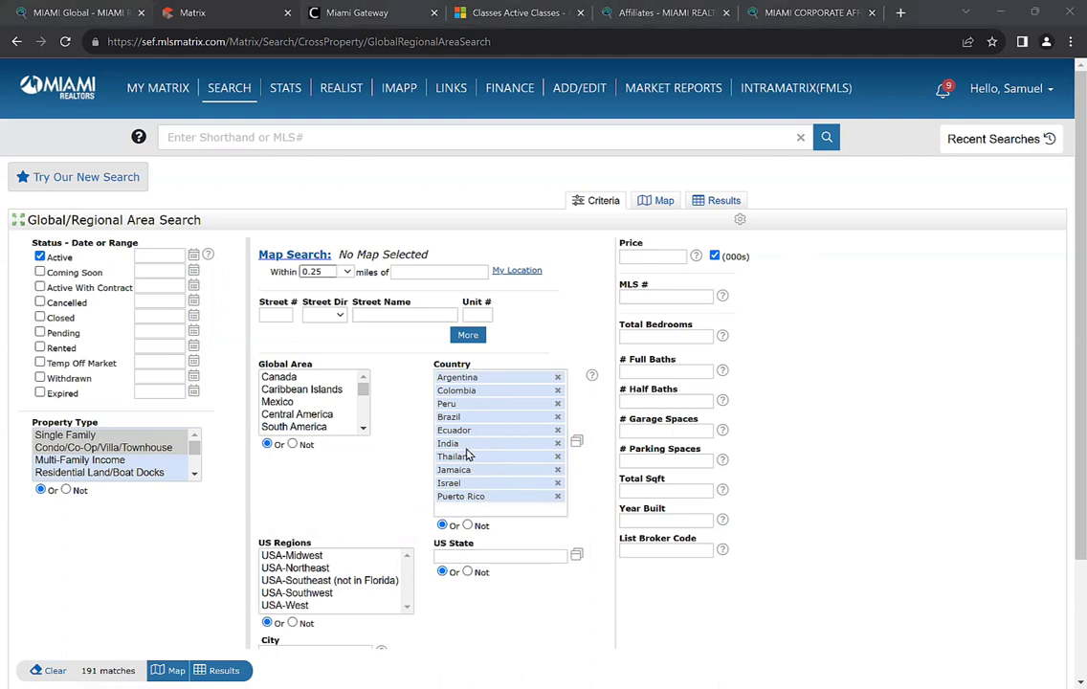
Display the 191 matching listings in the results grid
scroll(472, 402, "down", 2)
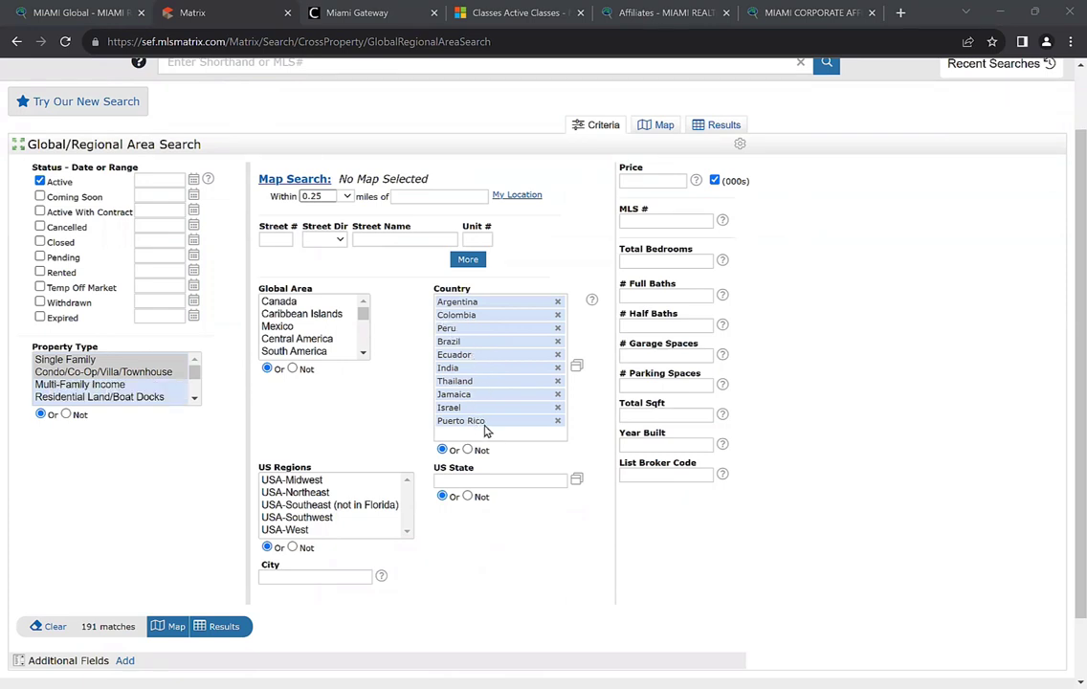
scroll(484, 432, "down", 2)
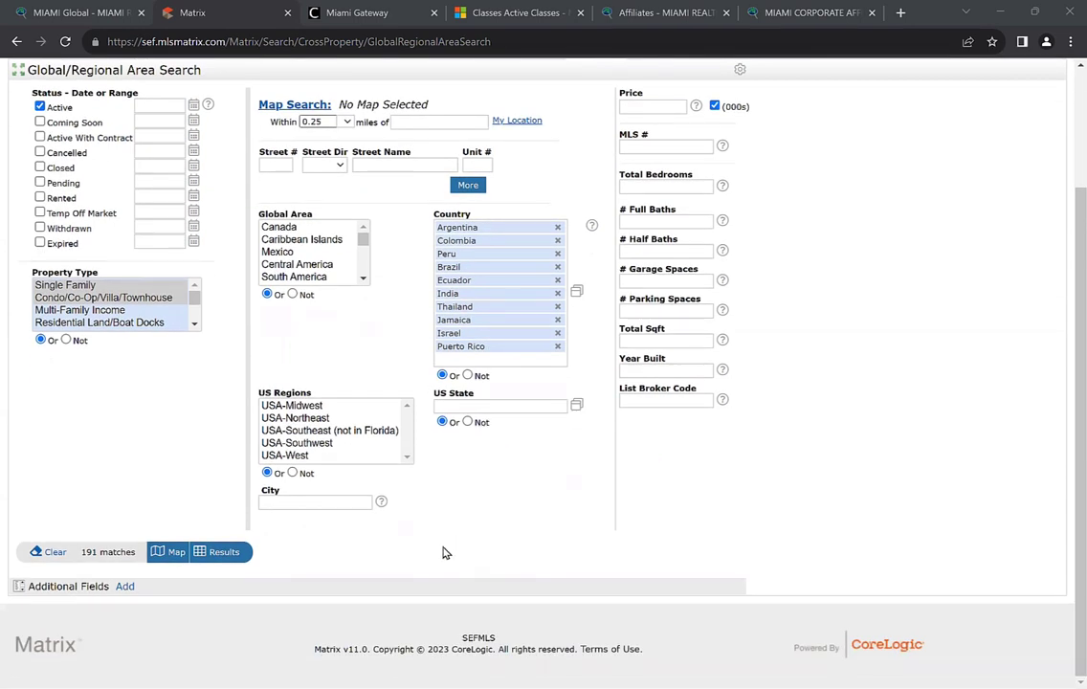
left_click(225, 555)
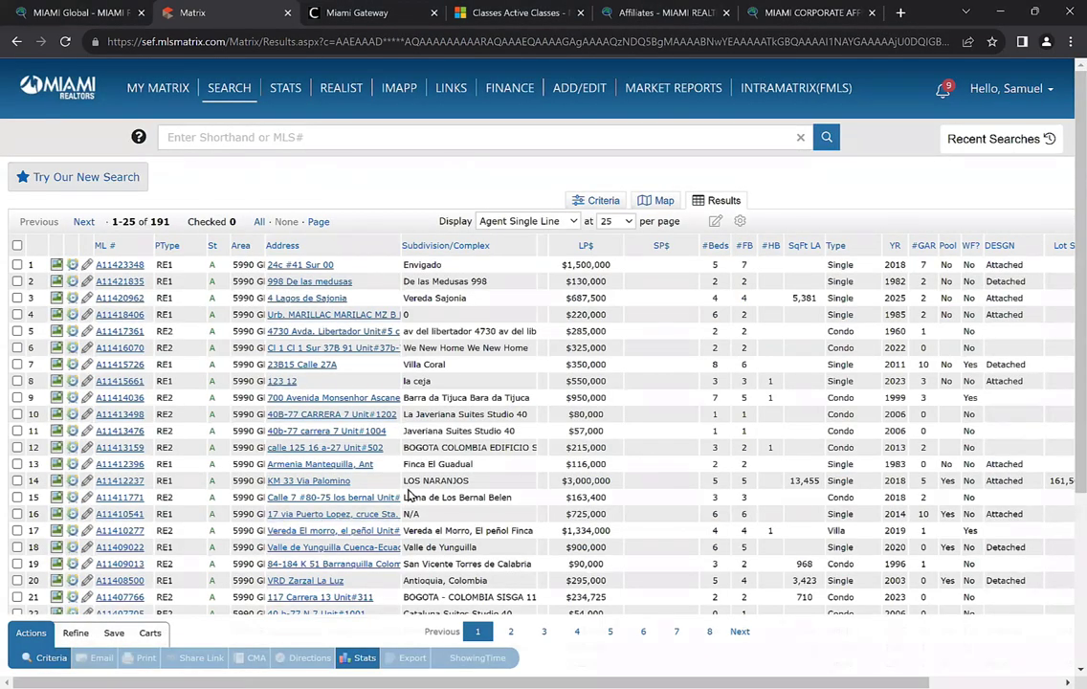
Widen the Area column to show full area names, then bring up the ML # column settings
scroll(459, 484, "down", 1)
scroll(484, 483, "up", 1)
left_click_drag(265, 246, 336, 254)
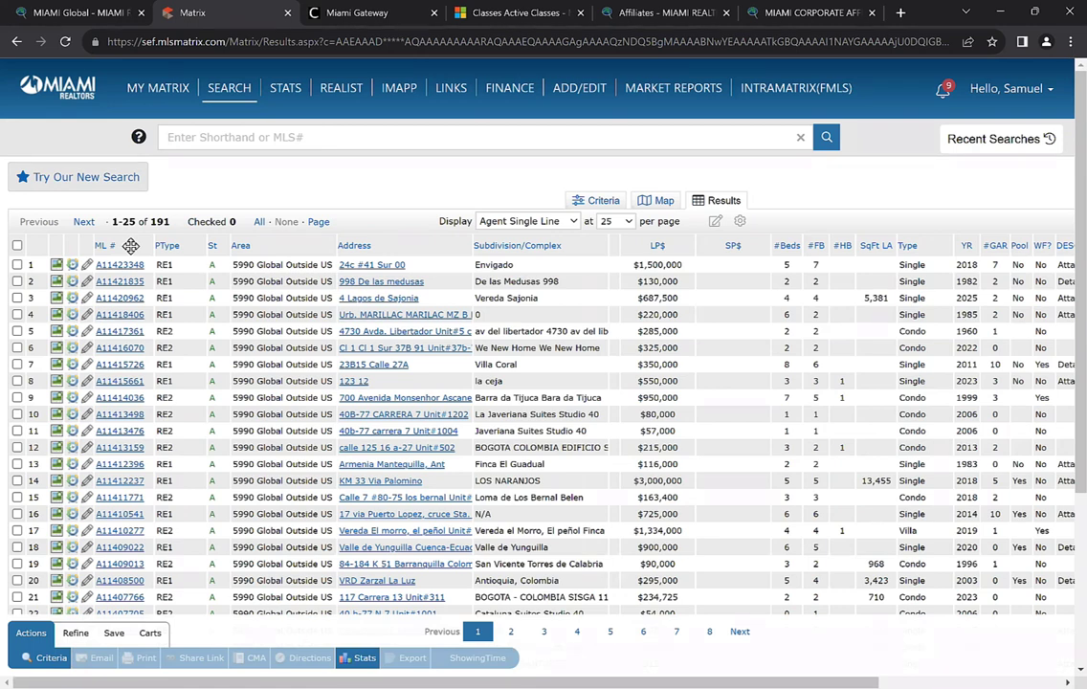
left_click(130, 246)
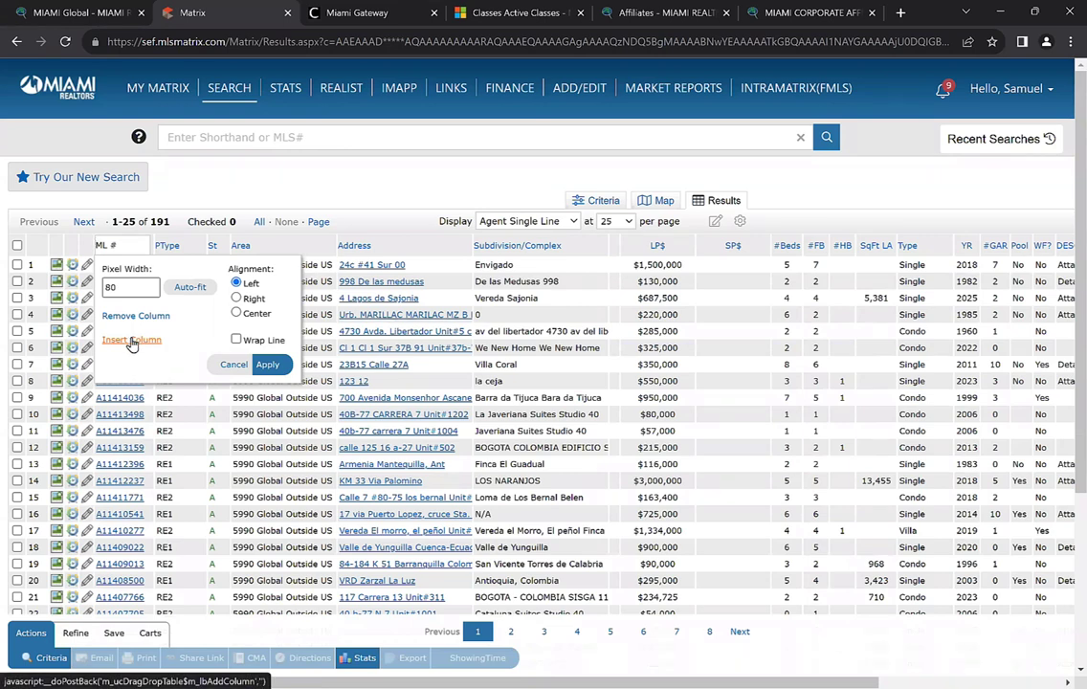
Insert a Global City column after ML # (found by searching 'glo'), then reopen the ML # column settings
left_click(132, 341)
left_click(169, 409)
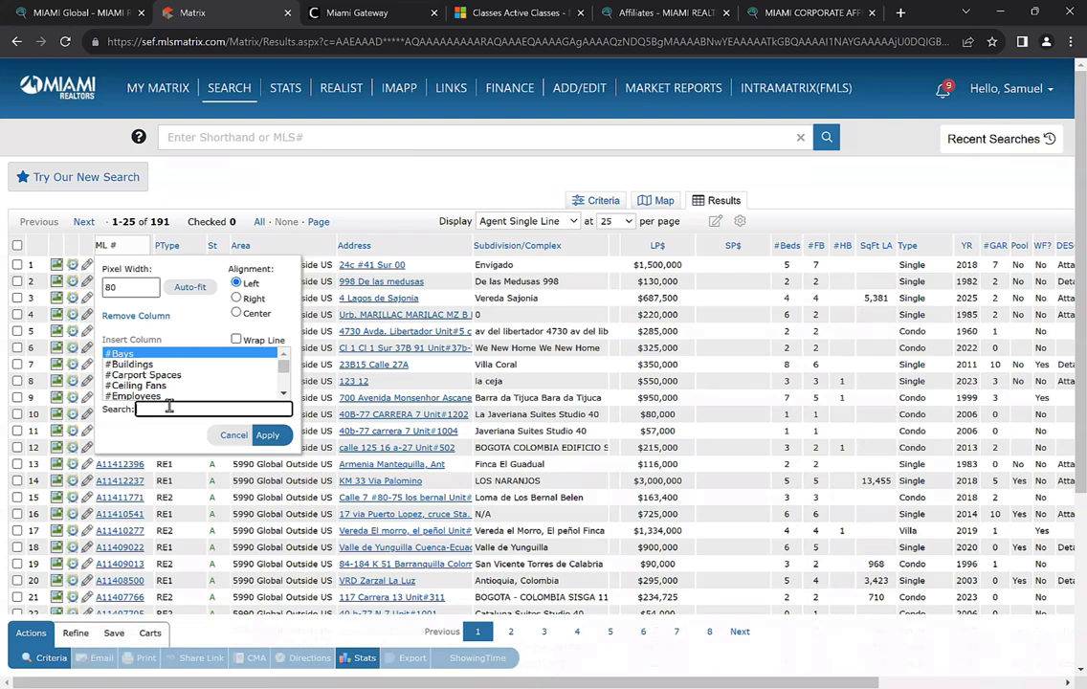
type("glo")
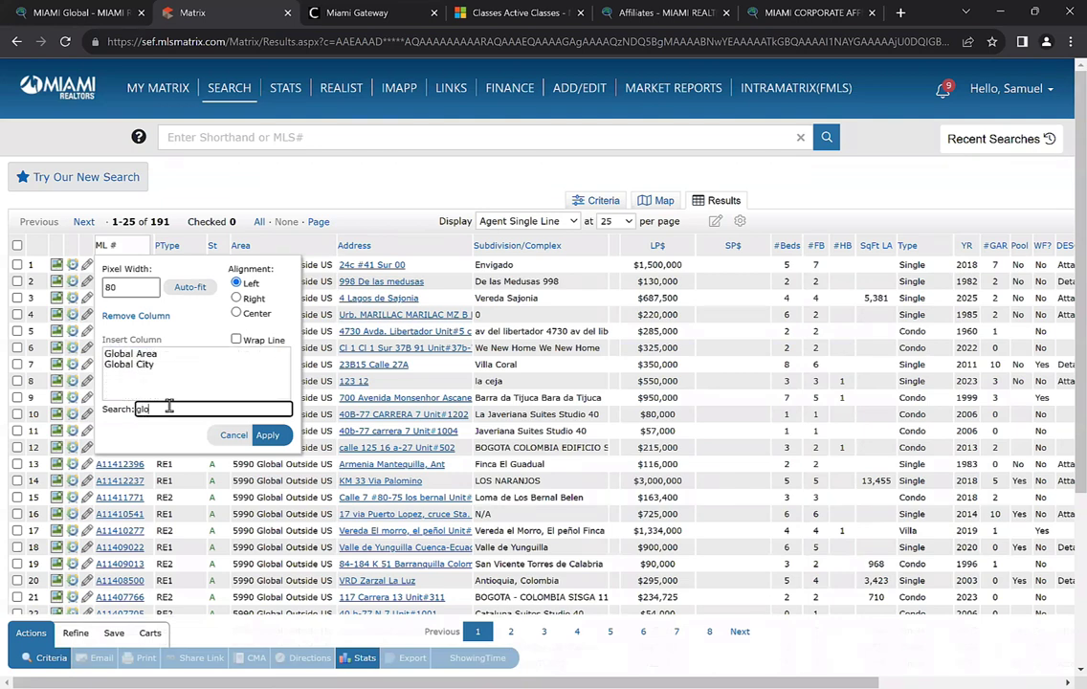
left_click(142, 365)
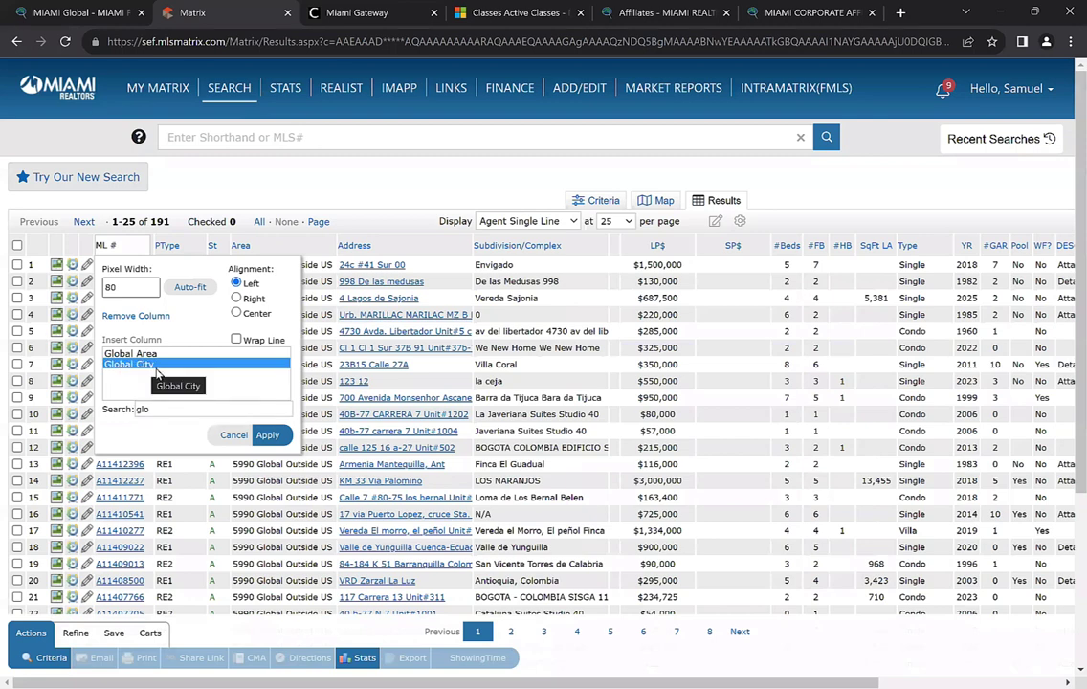
left_click(268, 436)
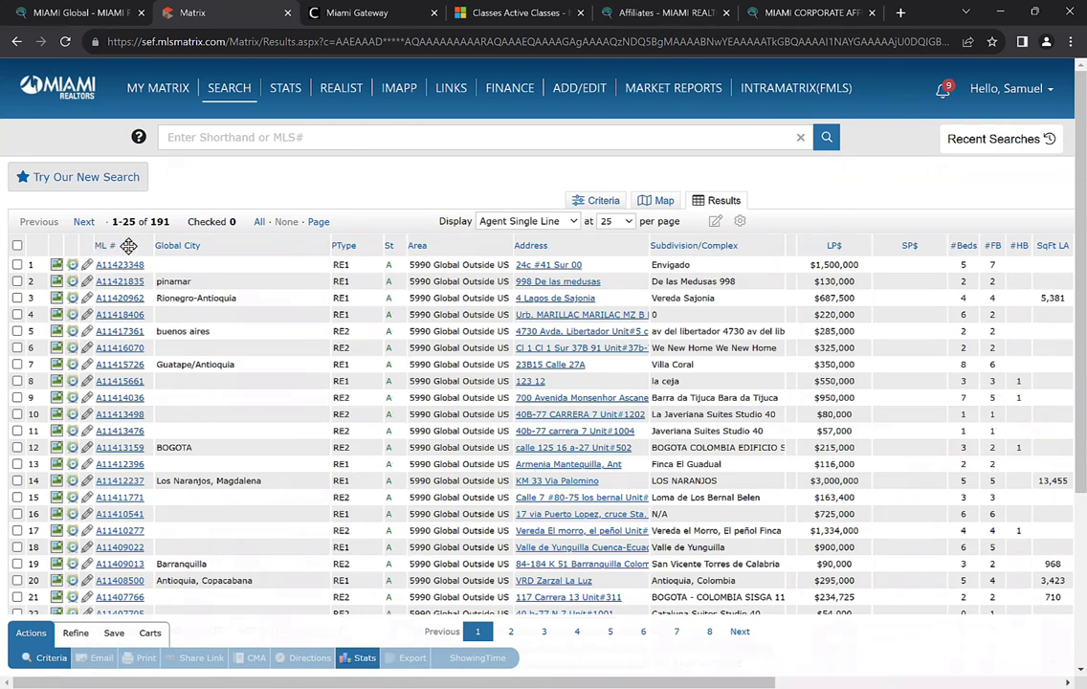
left_click(128, 246)
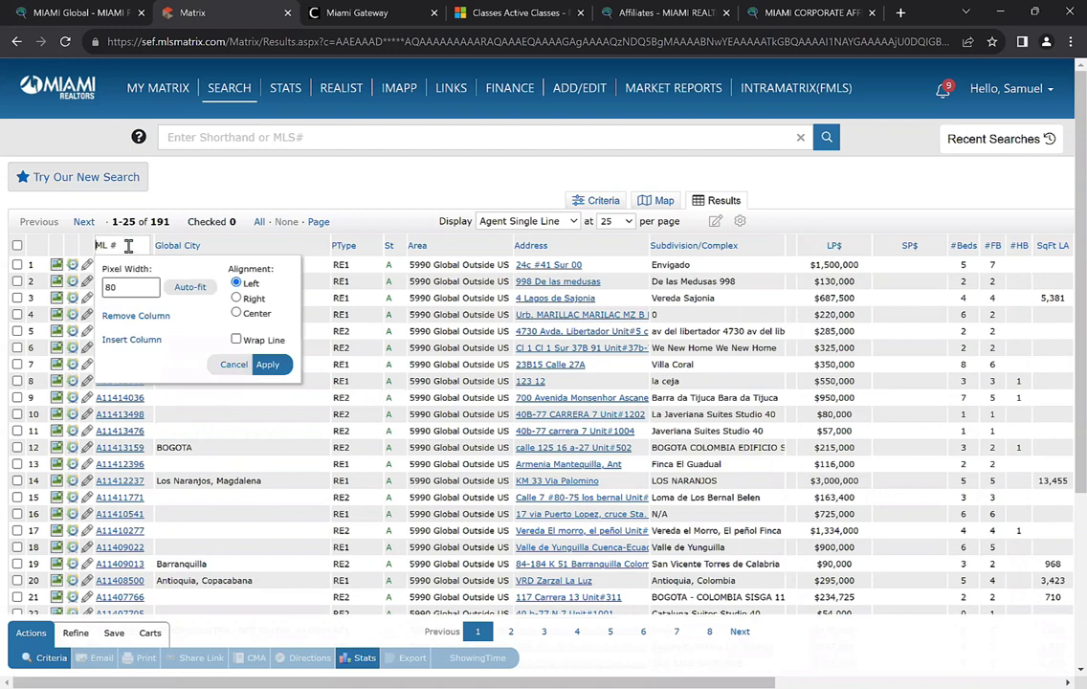
Insert a Country column after ML #, found by searching 'countr'
left_click(136, 339)
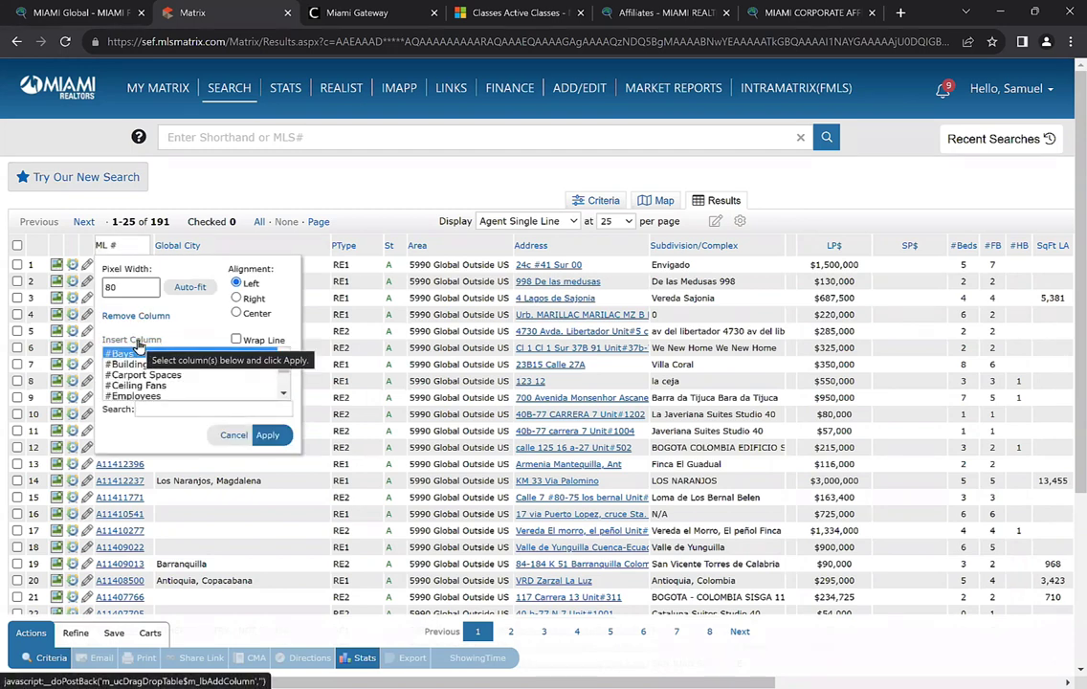
left_click(193, 412)
type("co")
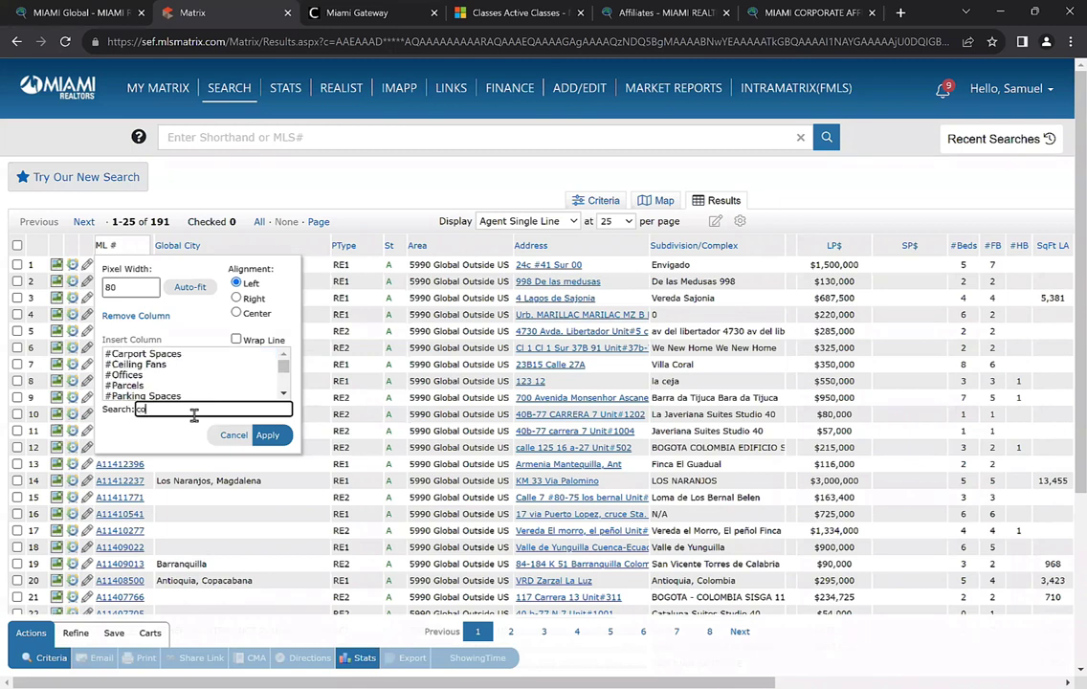
type("untry")
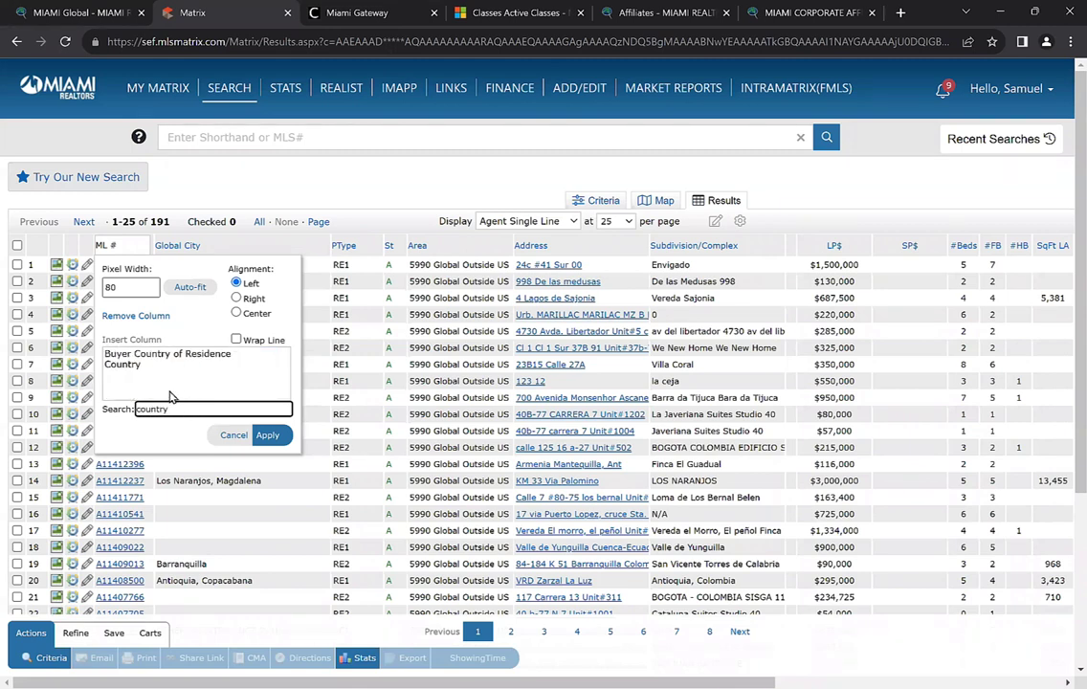
left_click(167, 354)
left_click(267, 436)
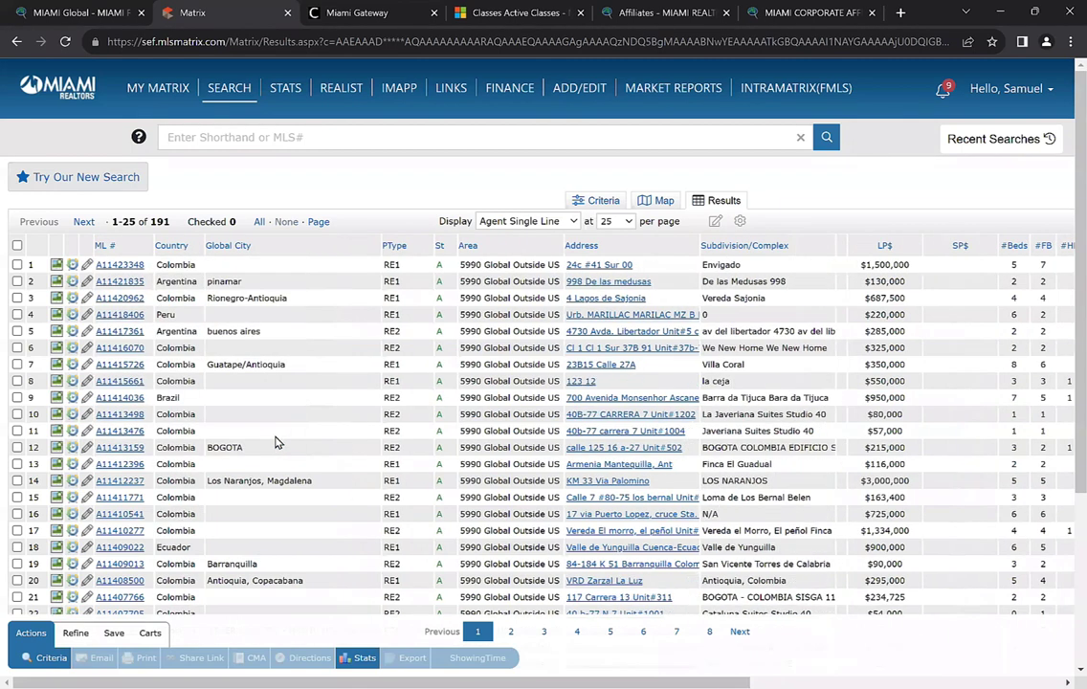
scroll(276, 441, "down", 1)
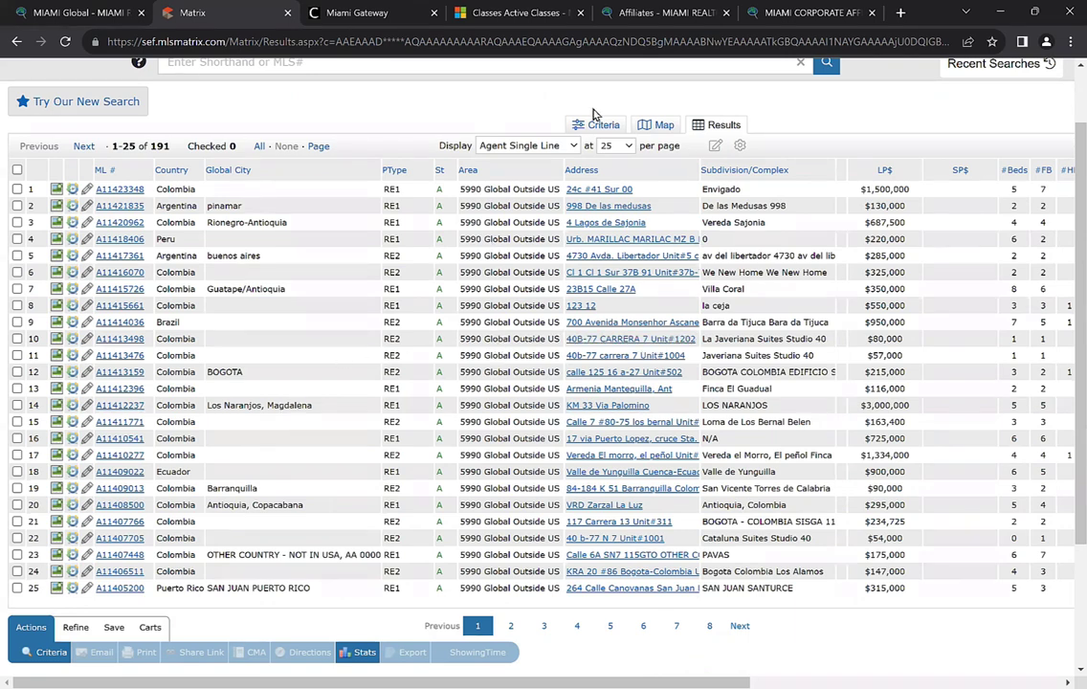
scroll(594, 114, "down", 3)
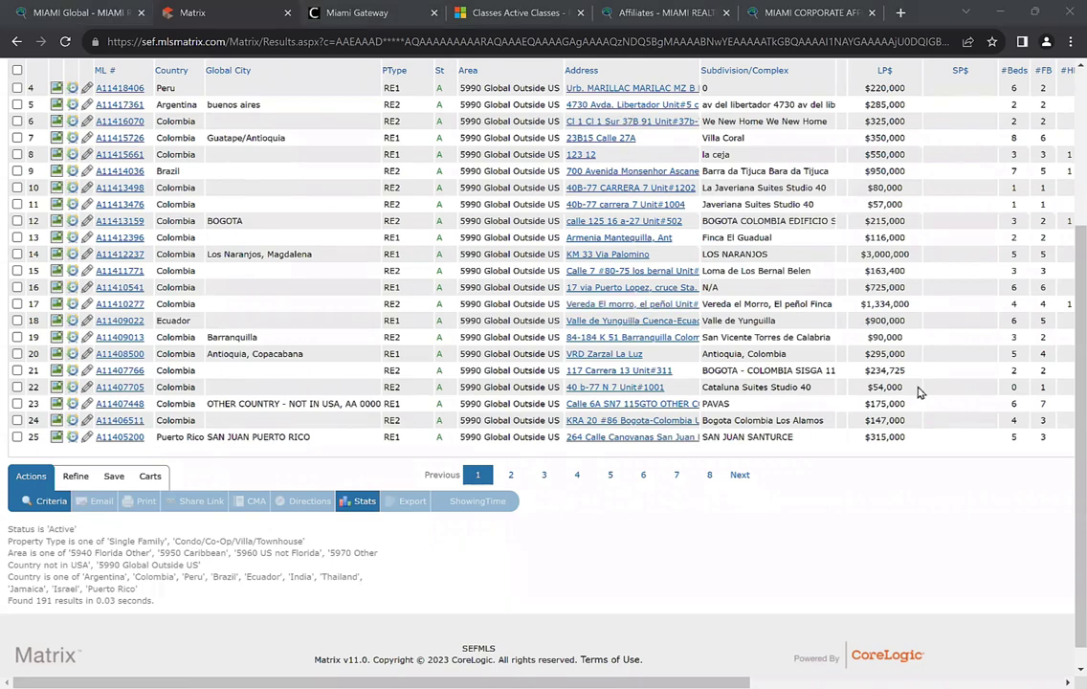
scroll(917, 392, "up", 3)
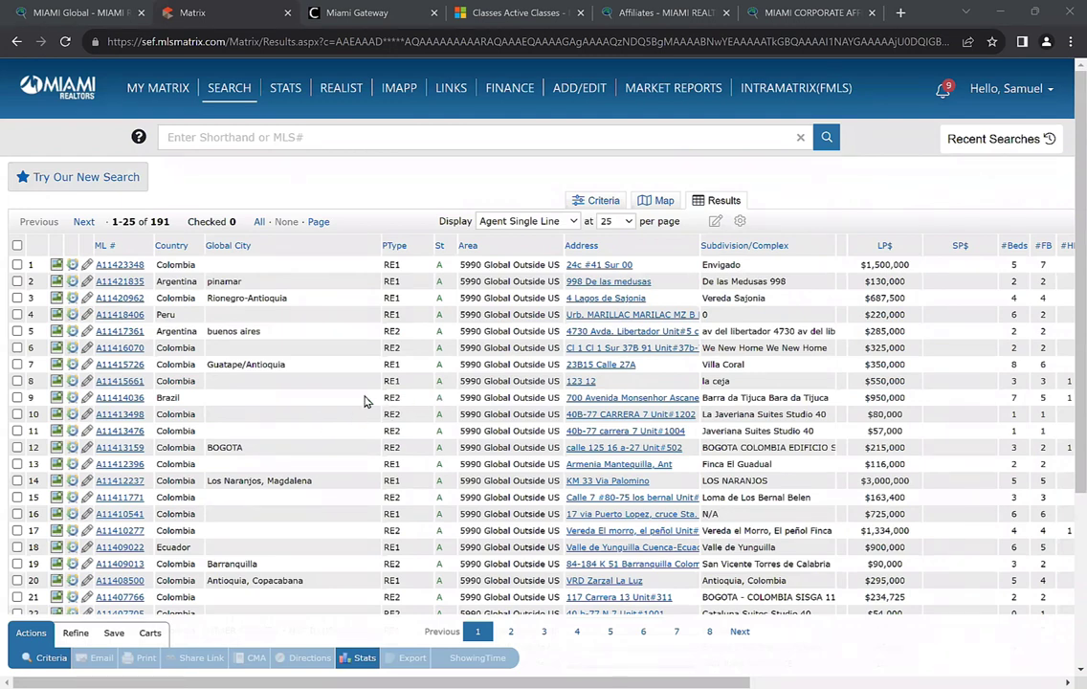
scroll(369, 403, "down", 1)
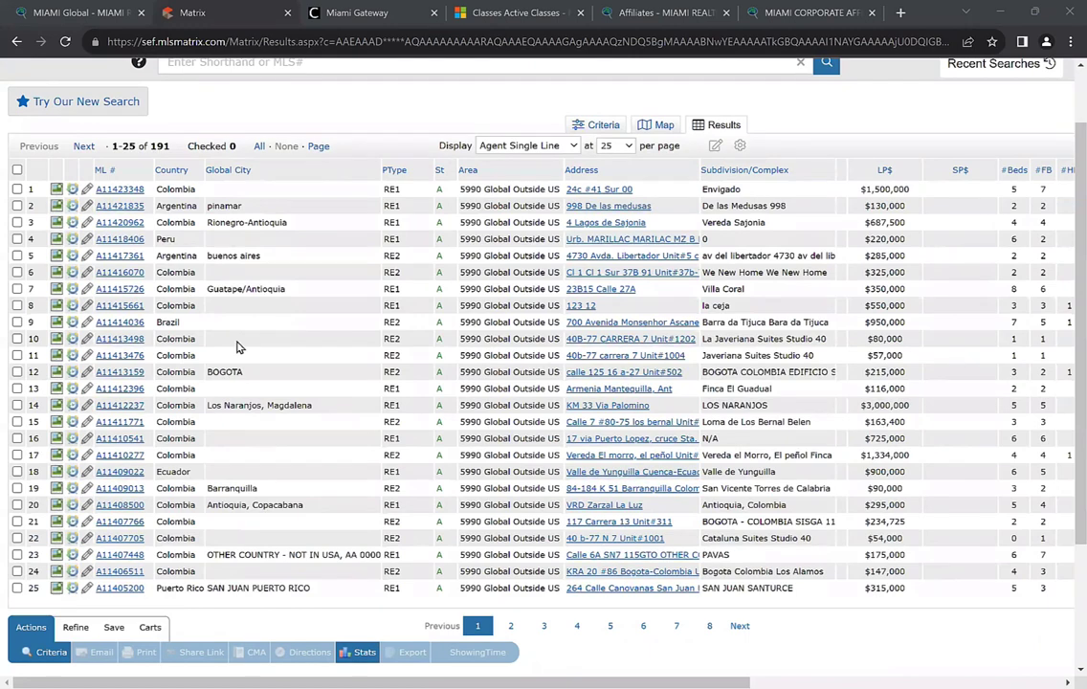
scroll(240, 351, "up", 1)
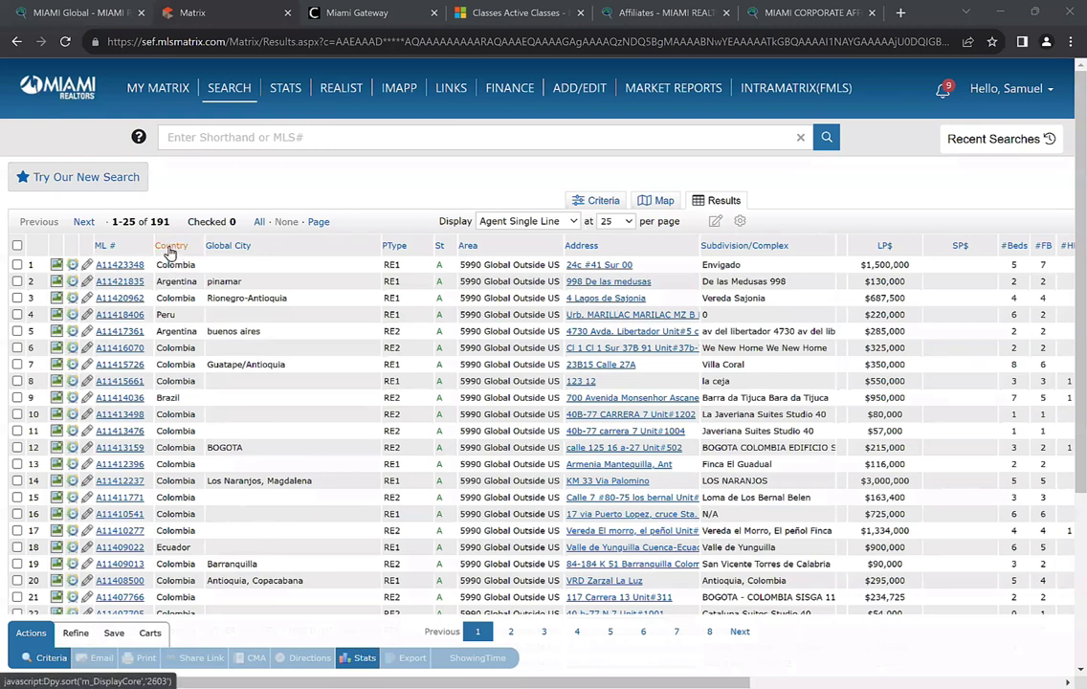
Sort the 191 results by Country, then reverse the order so Puerto Rico comes first
left_click(171, 246)
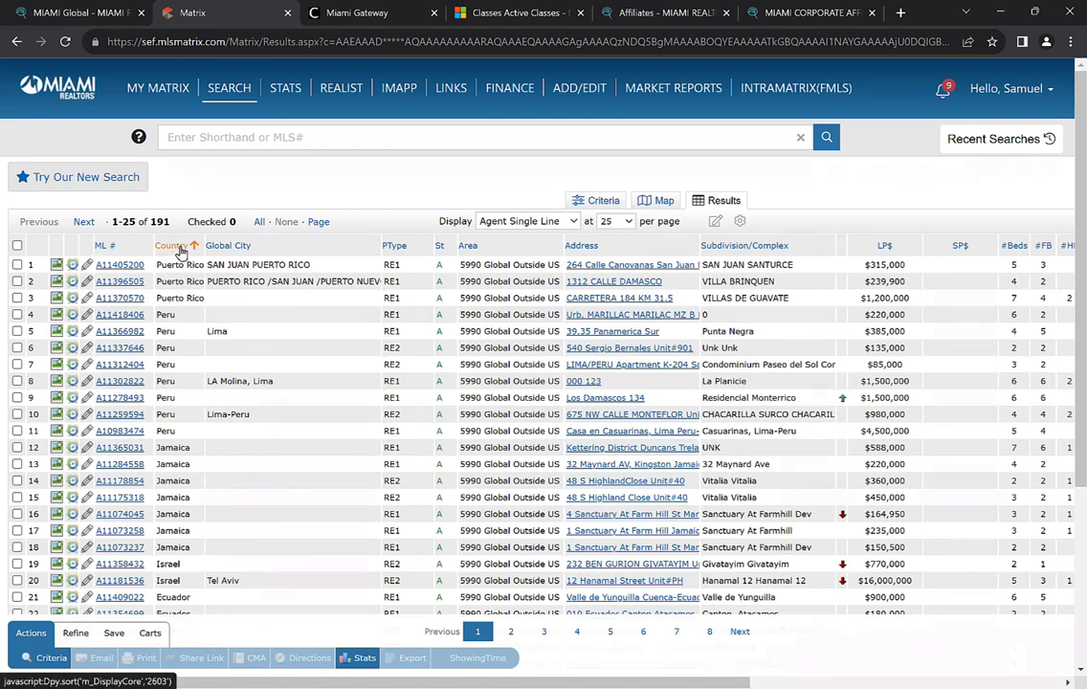
left_click(177, 246)
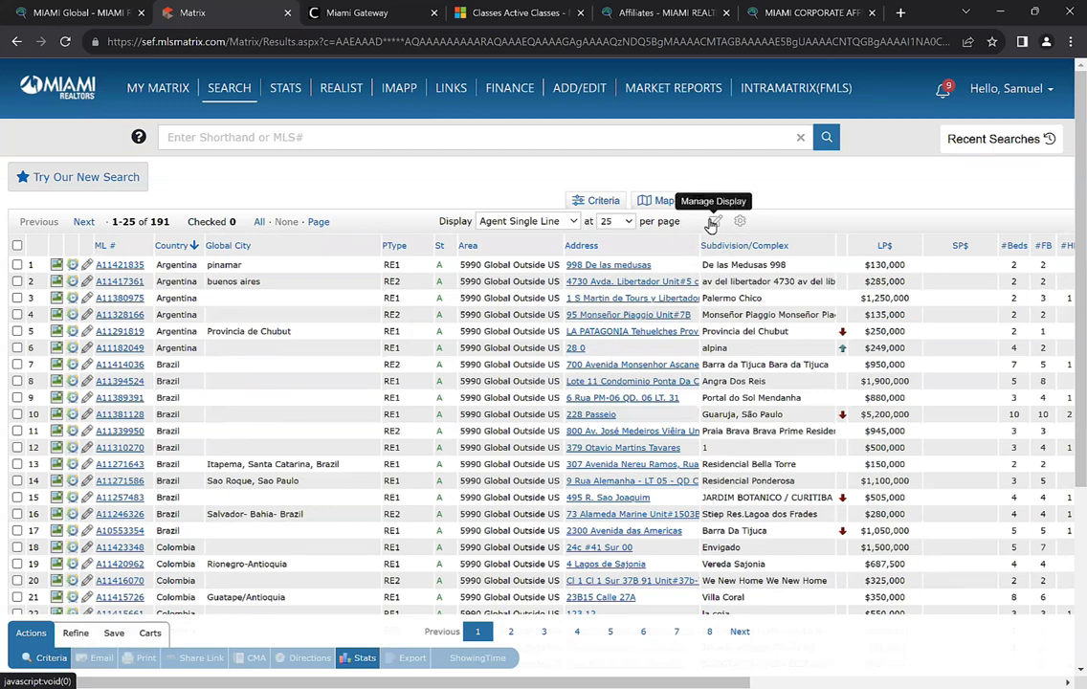
Save the current column layout as a copy named 'Global Country and City Info'
left_click(714, 226)
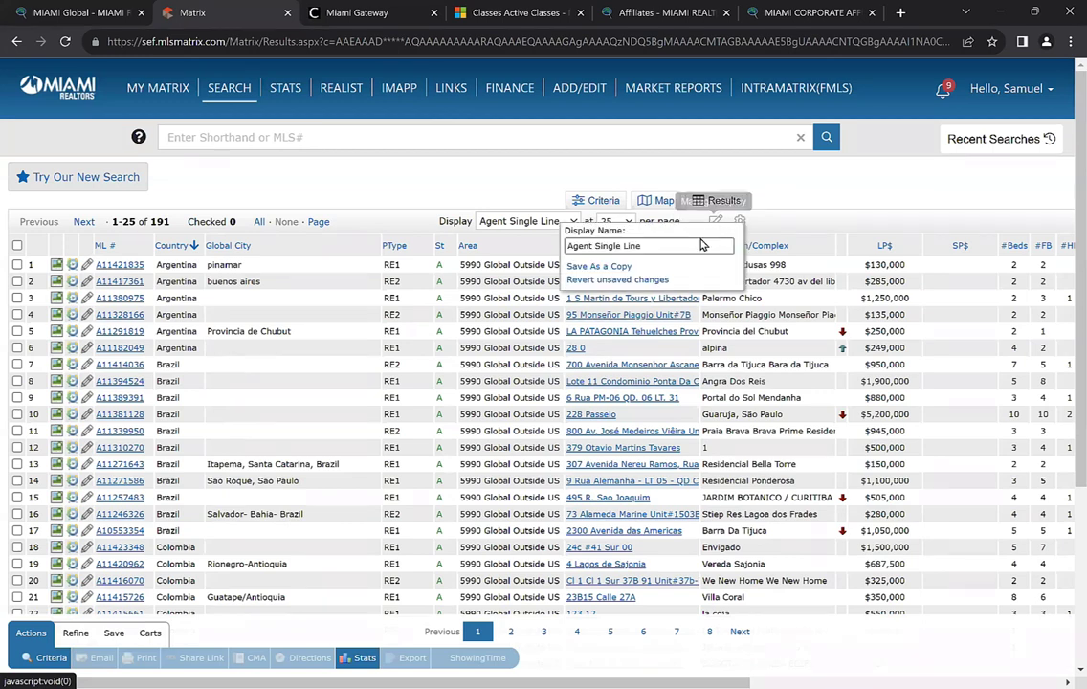
triple_click(690, 244)
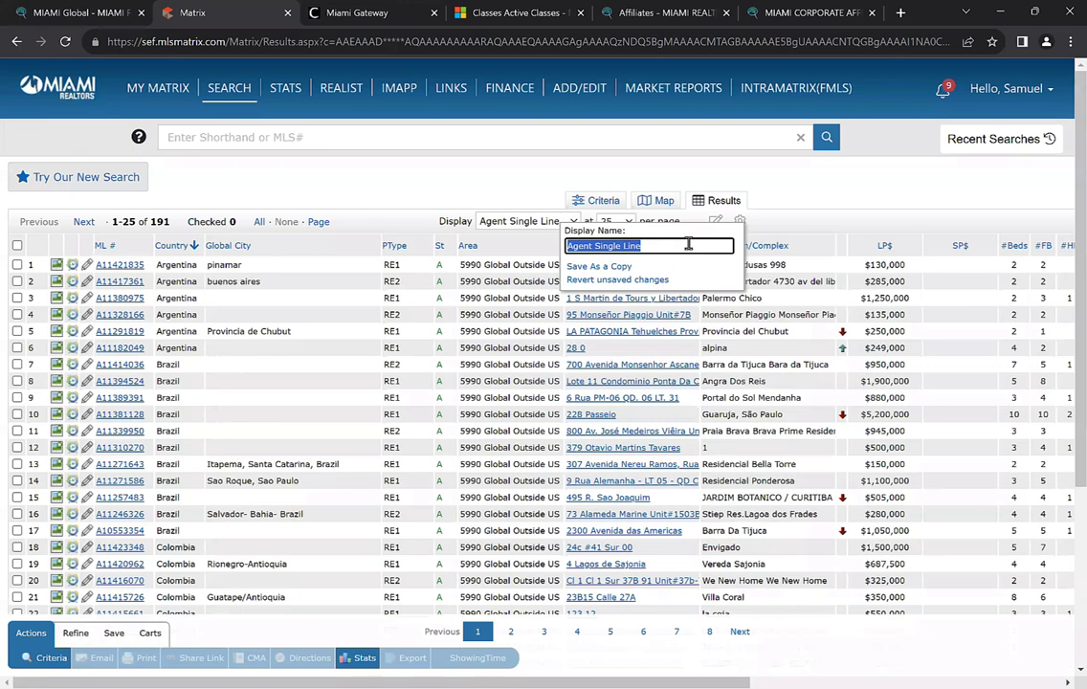
type("Global")
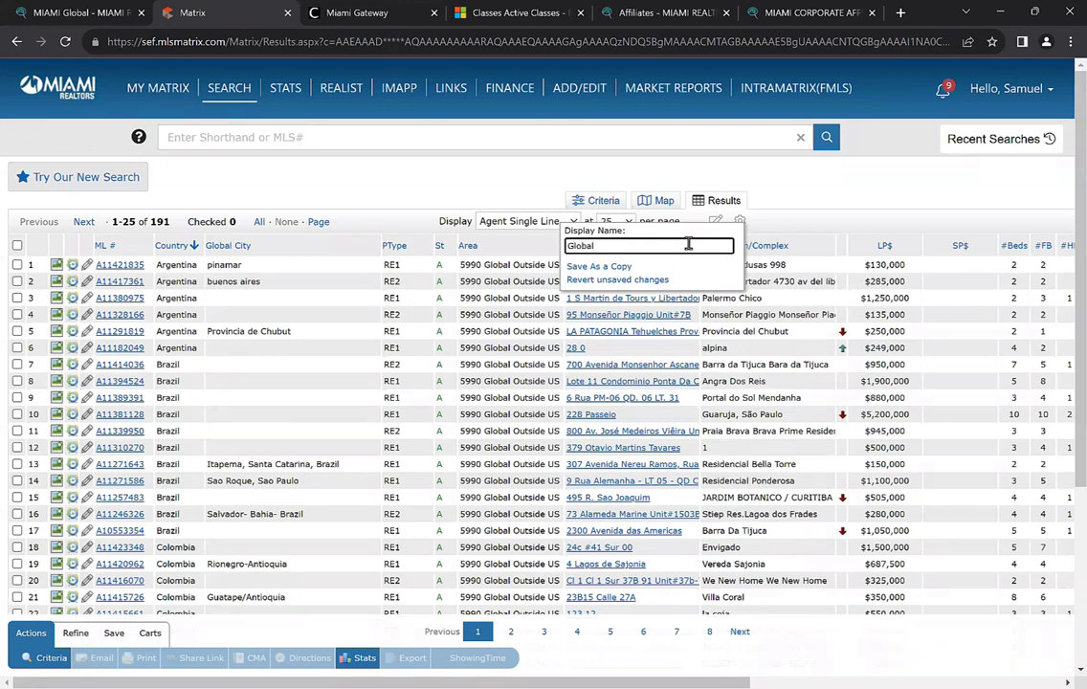
type(" Country and City Info")
left_click(596, 270)
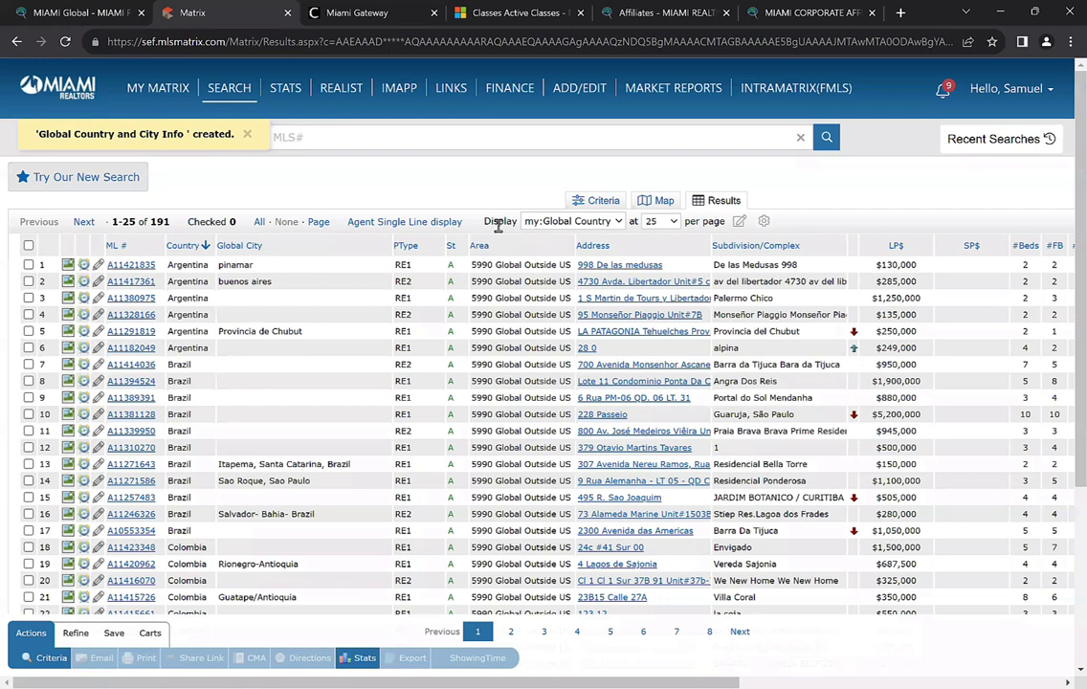
left_click(529, 221)
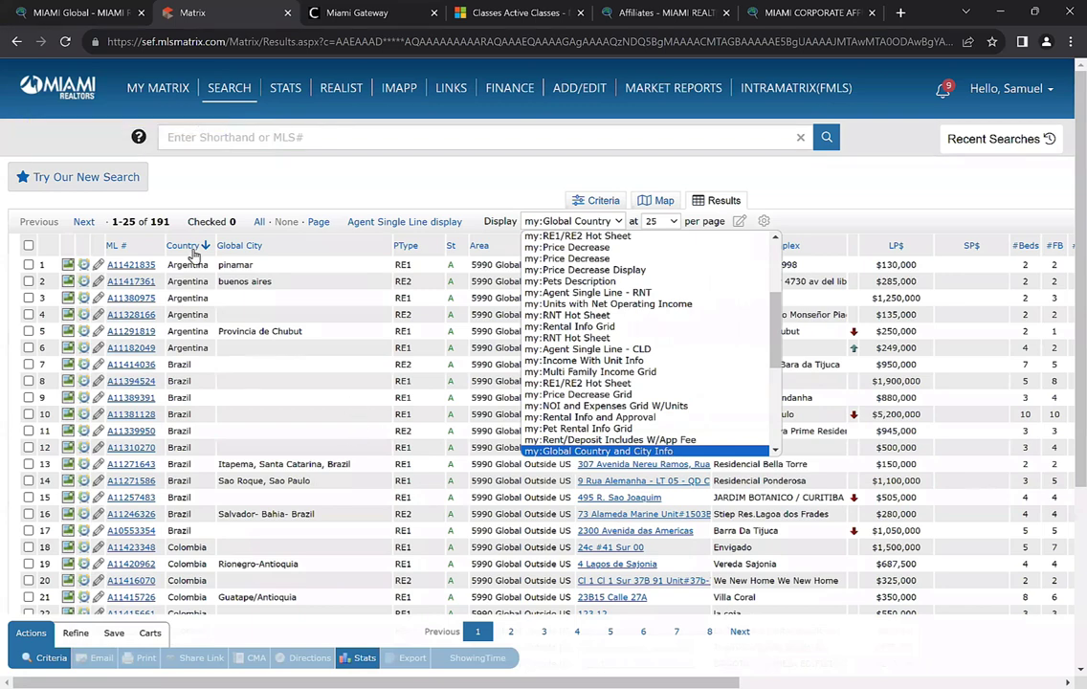
Keep the Global Country and City Info display and browse the results table
left_click(196, 347)
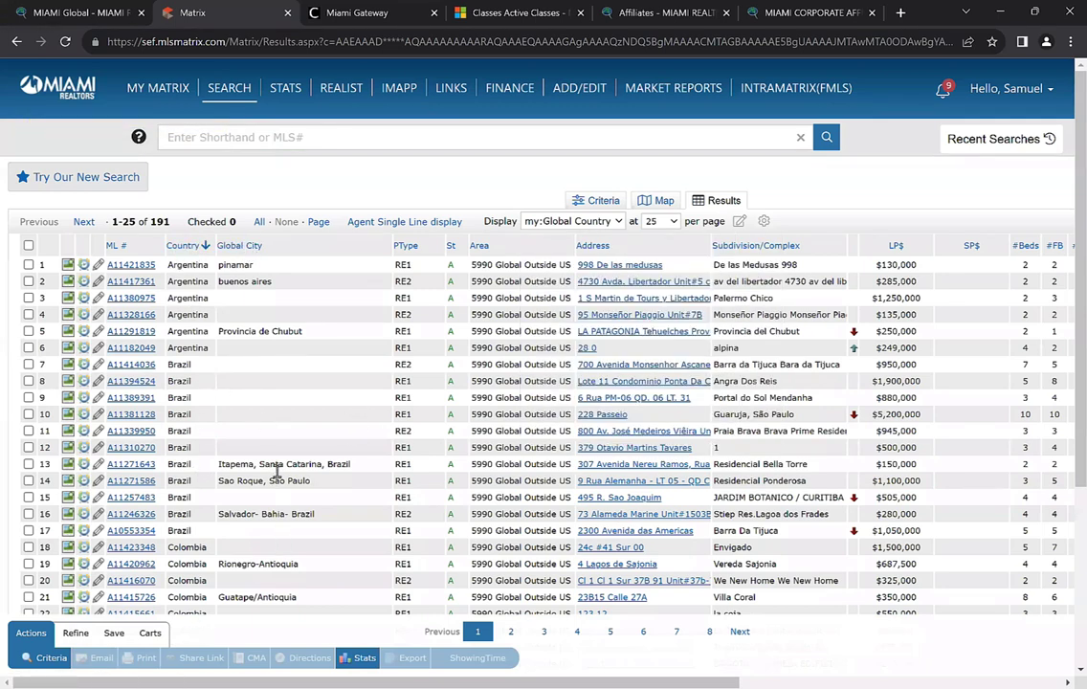
scroll(275, 440, "down", 1)
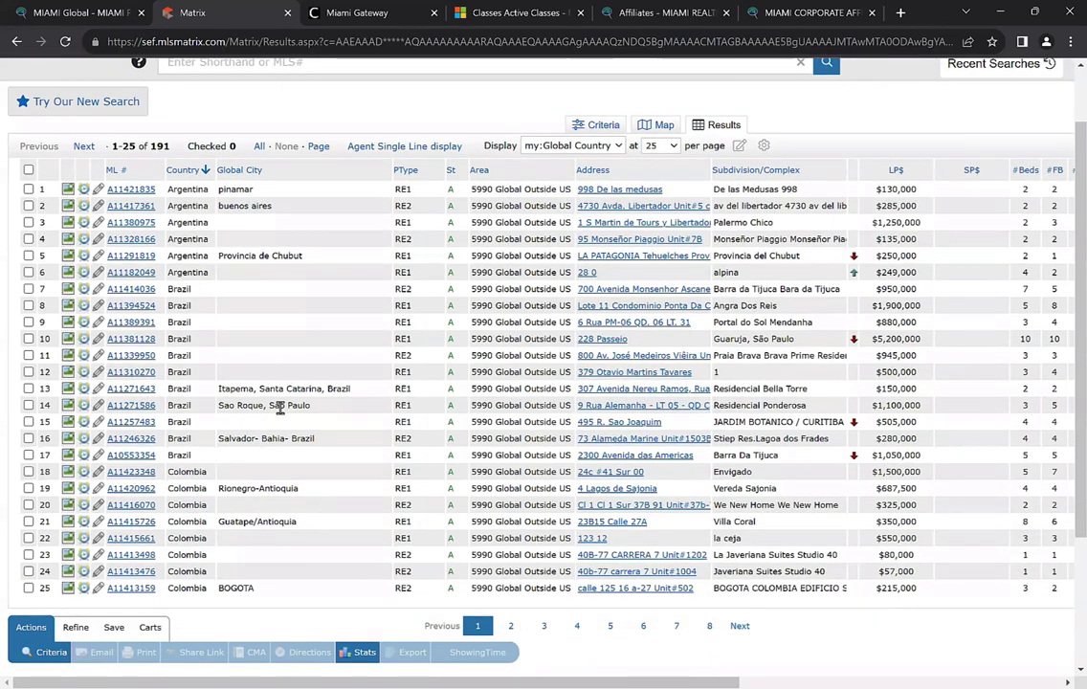
scroll(283, 321, "down", 1)
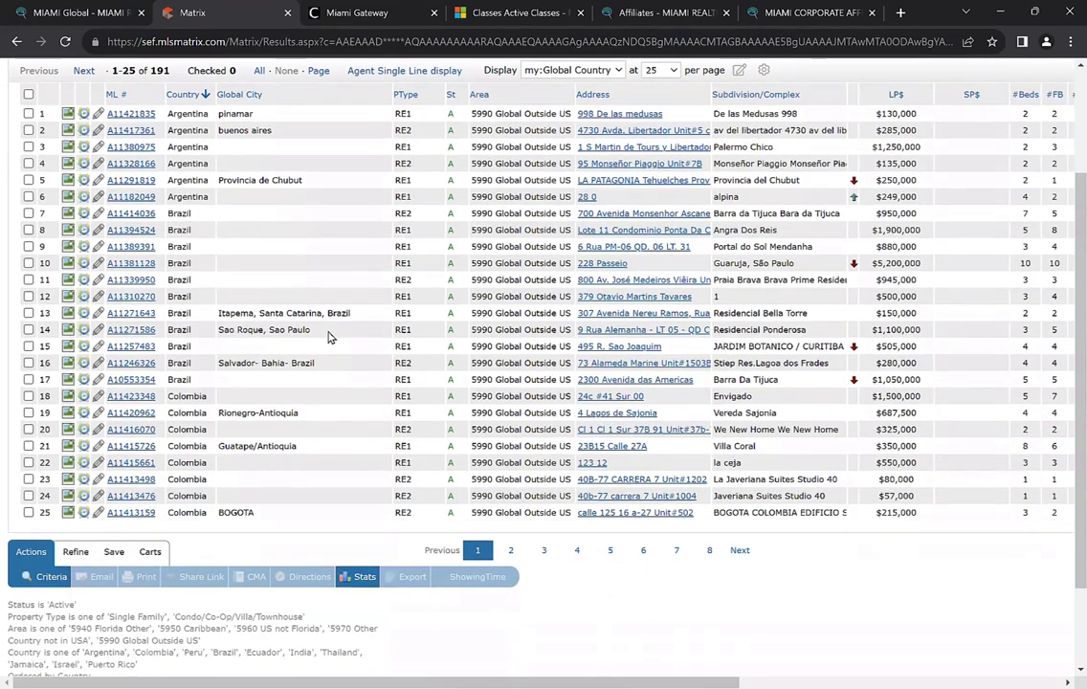
scroll(349, 362, "up", 1)
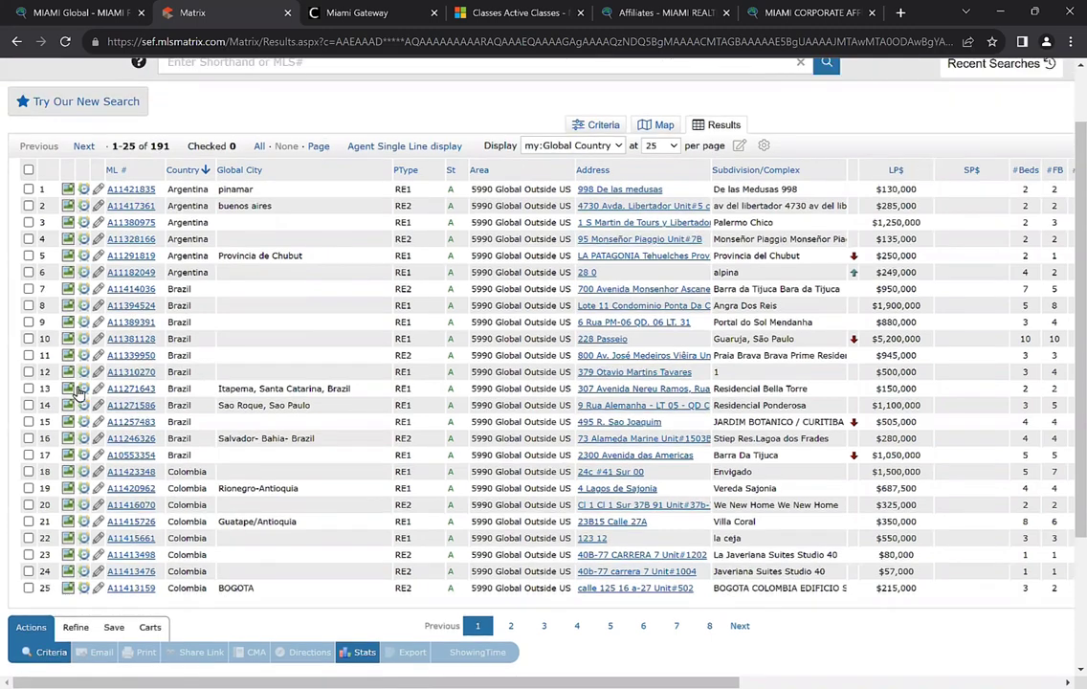
Show 100 listings per page and scroll through results 1-100 of 191
left_click(659, 149)
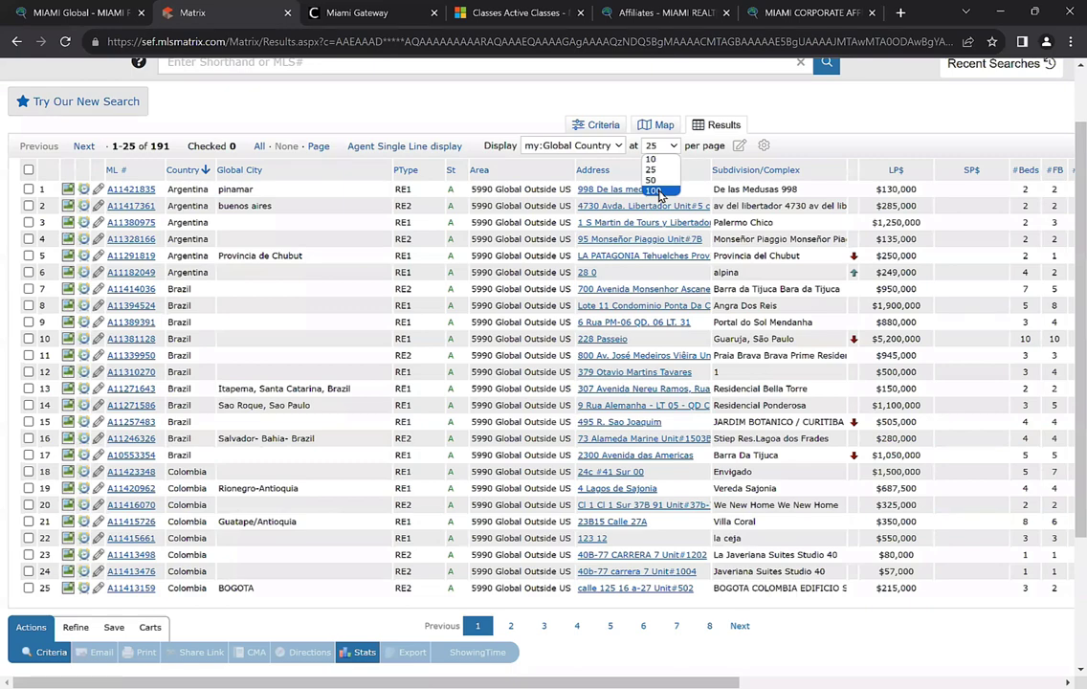
left_click(657, 191)
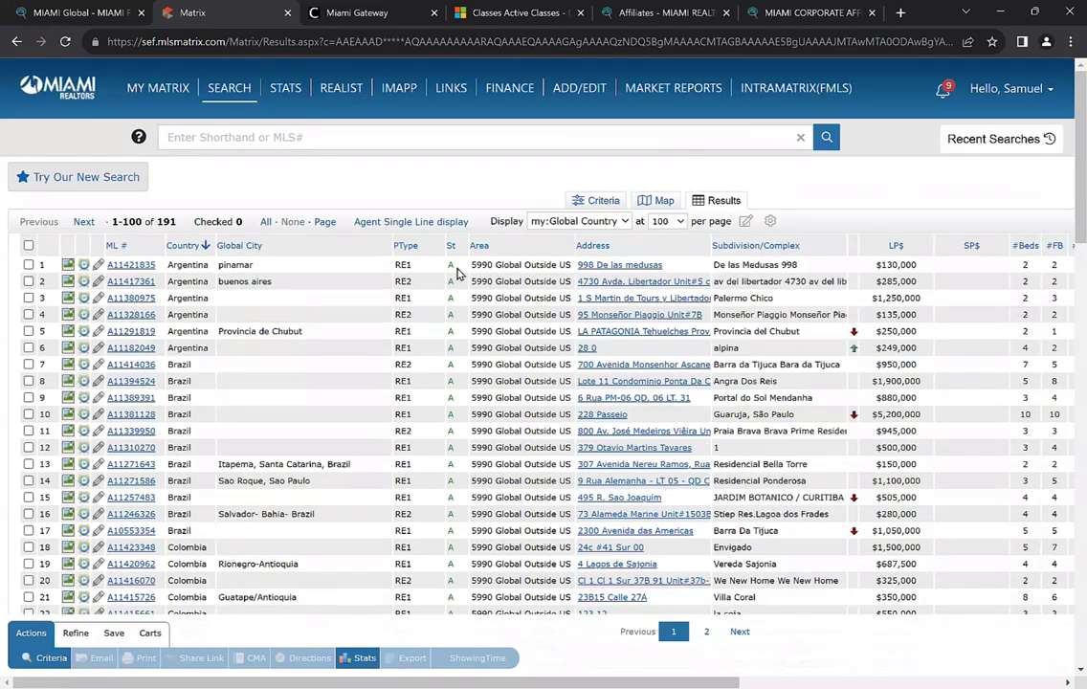
scroll(117, 213, "down", 6)
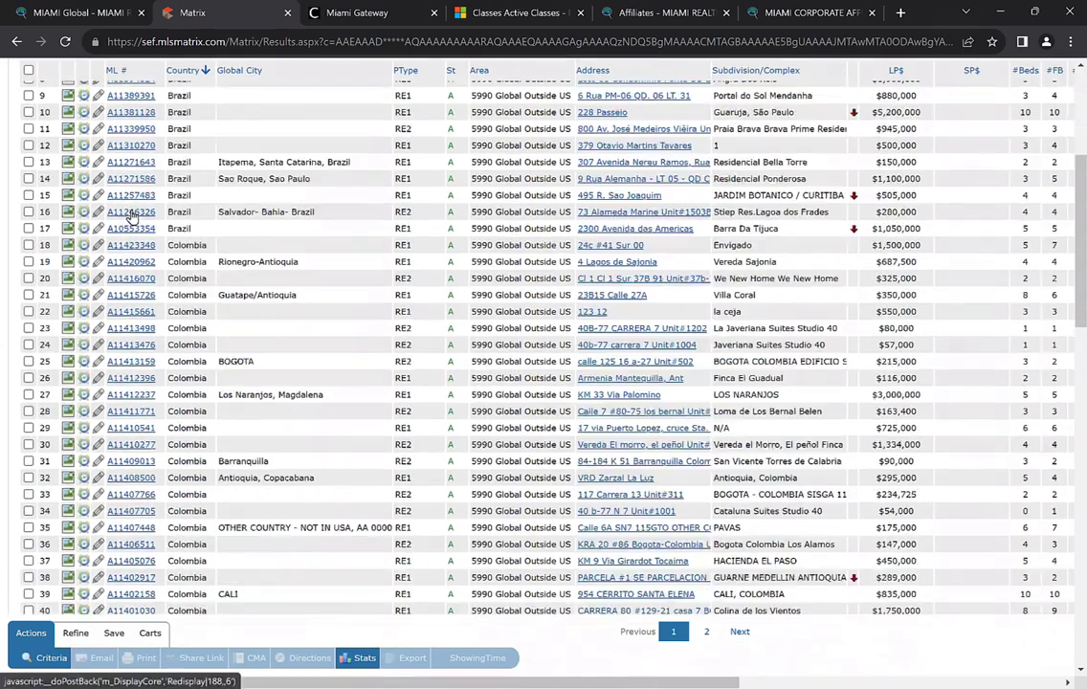
scroll(129, 265, "down", 7)
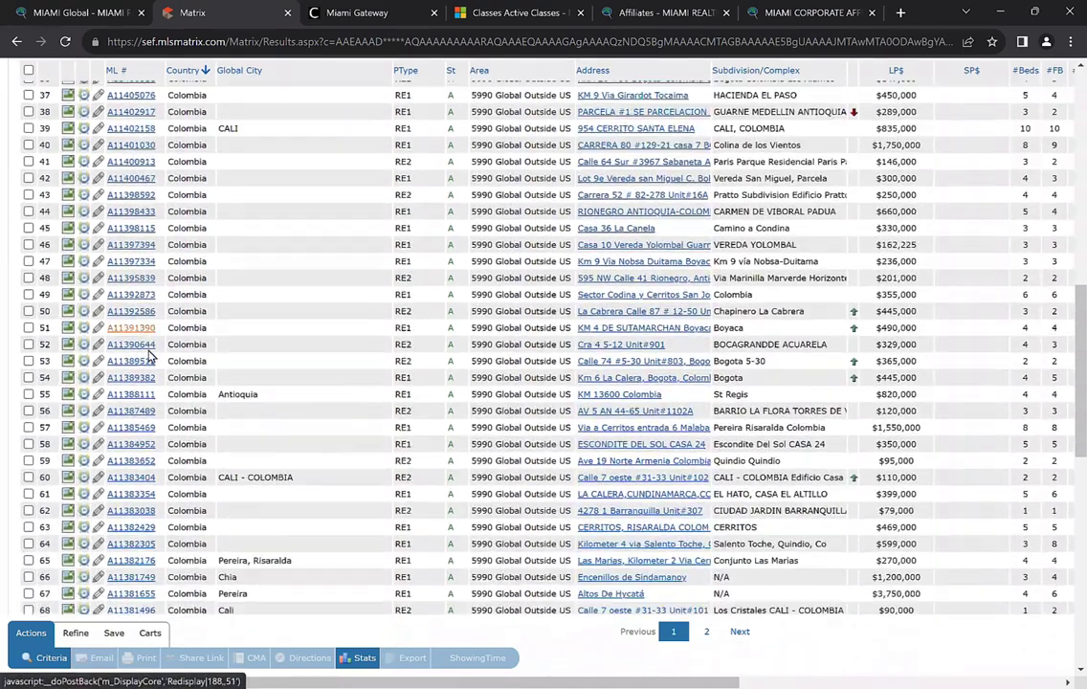
scroll(148, 356, "down", 8)
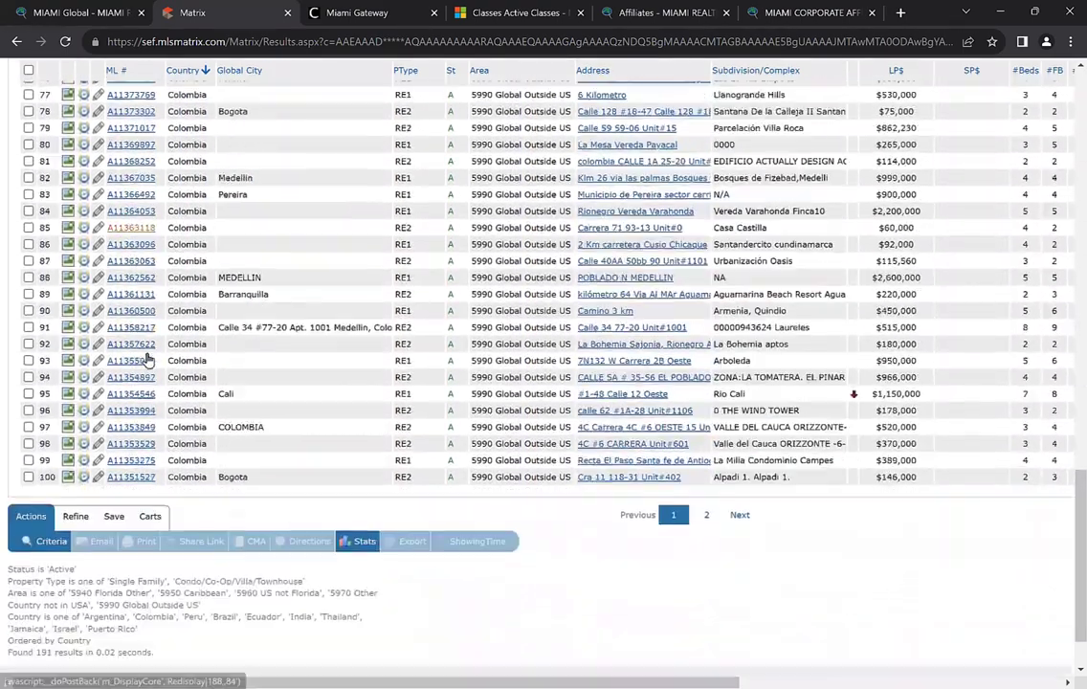
scroll(294, 383, "up", 15)
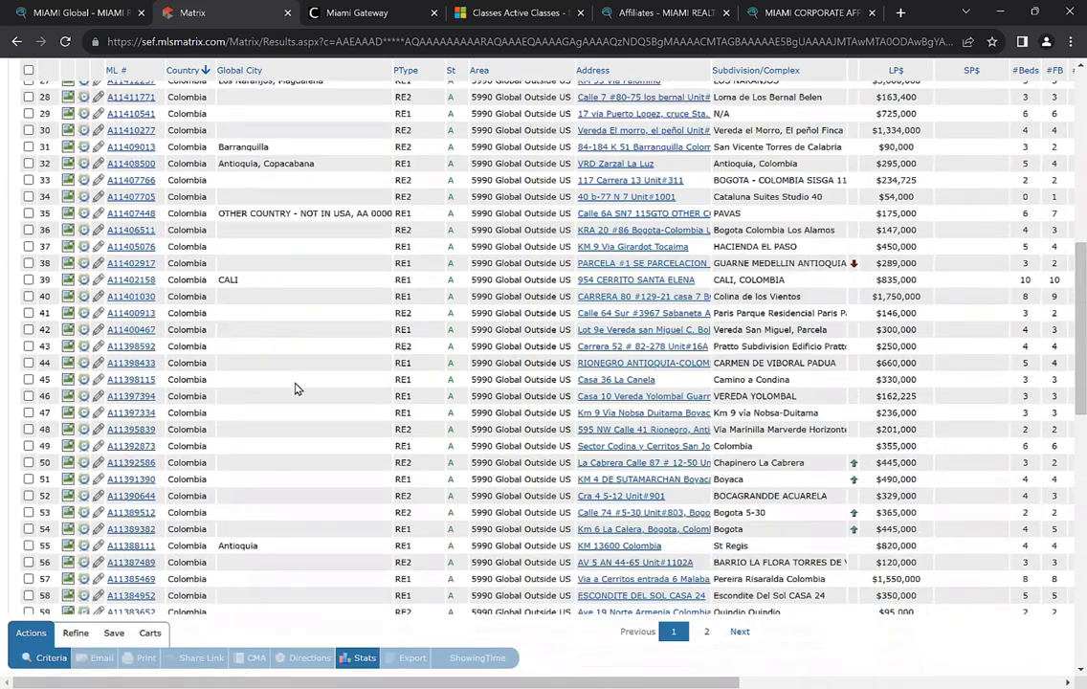
scroll(292, 353, "up", 2)
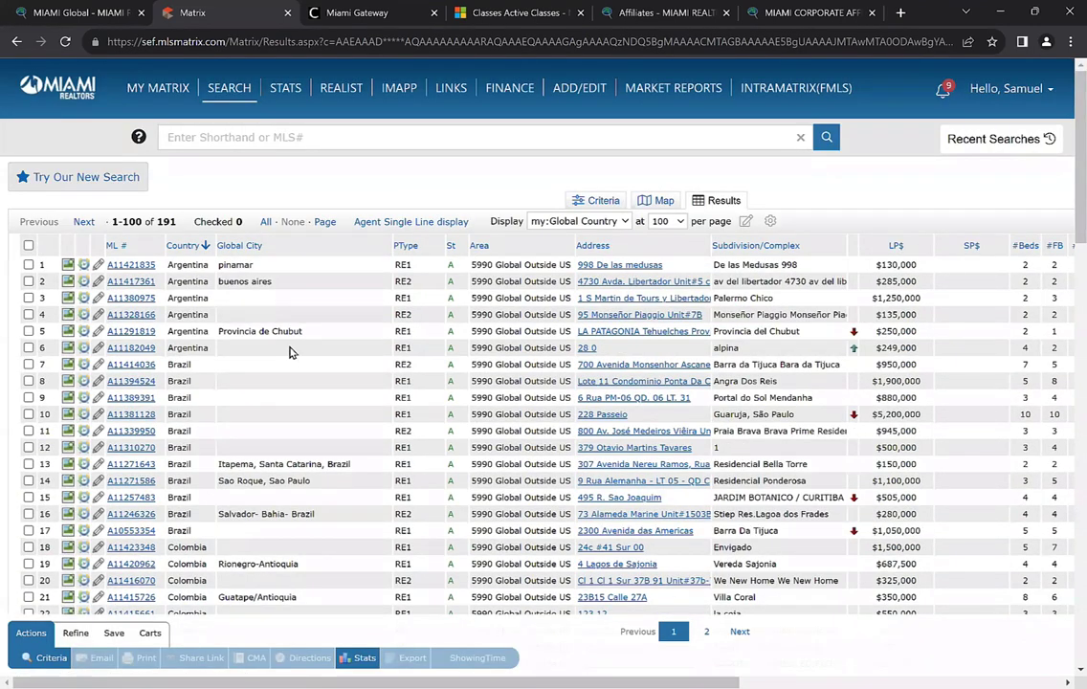
Back in Criteria, remove all five countries, Israel last, from the Country filter
left_click(45, 660)
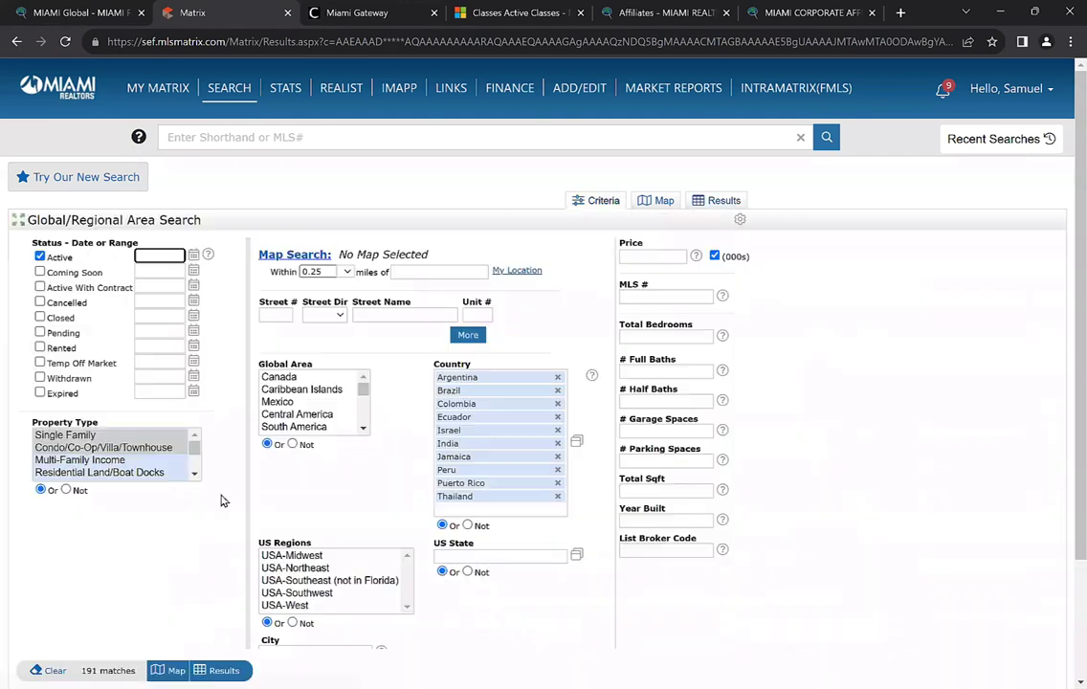
left_click(558, 377)
left_click(558, 377)
left_click(558, 378)
left_click(558, 377)
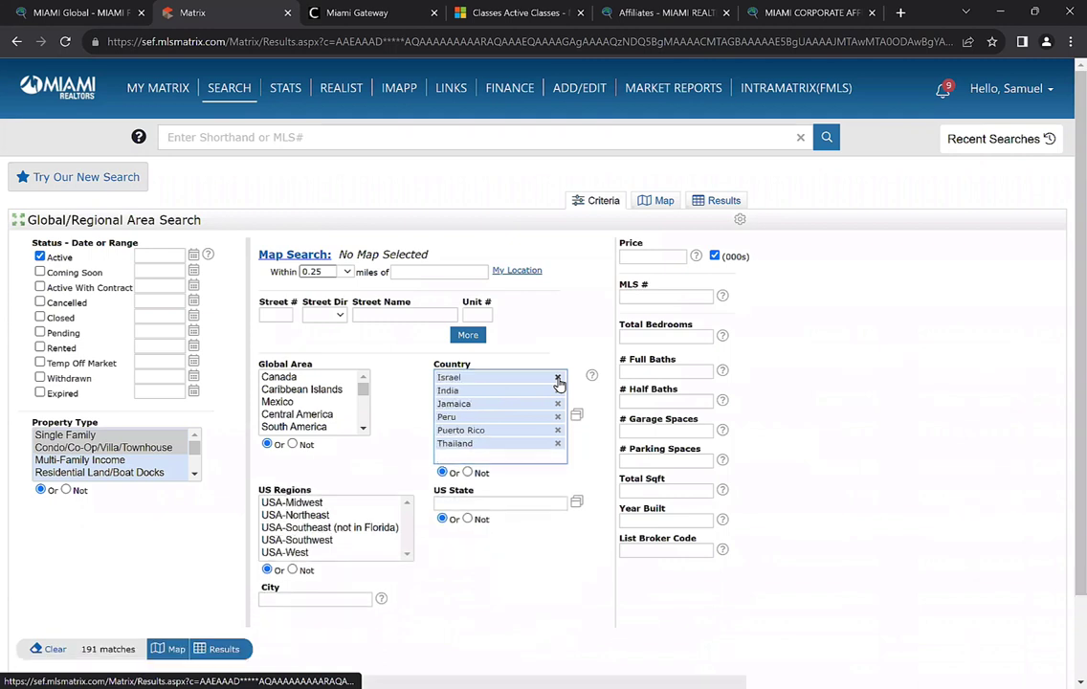
left_click(558, 377)
left_click(558, 377)
left_click(558, 377)
left_click(558, 377)
left_click(558, 377)
left_click(558, 377)
scroll(485, 517, "down", 1)
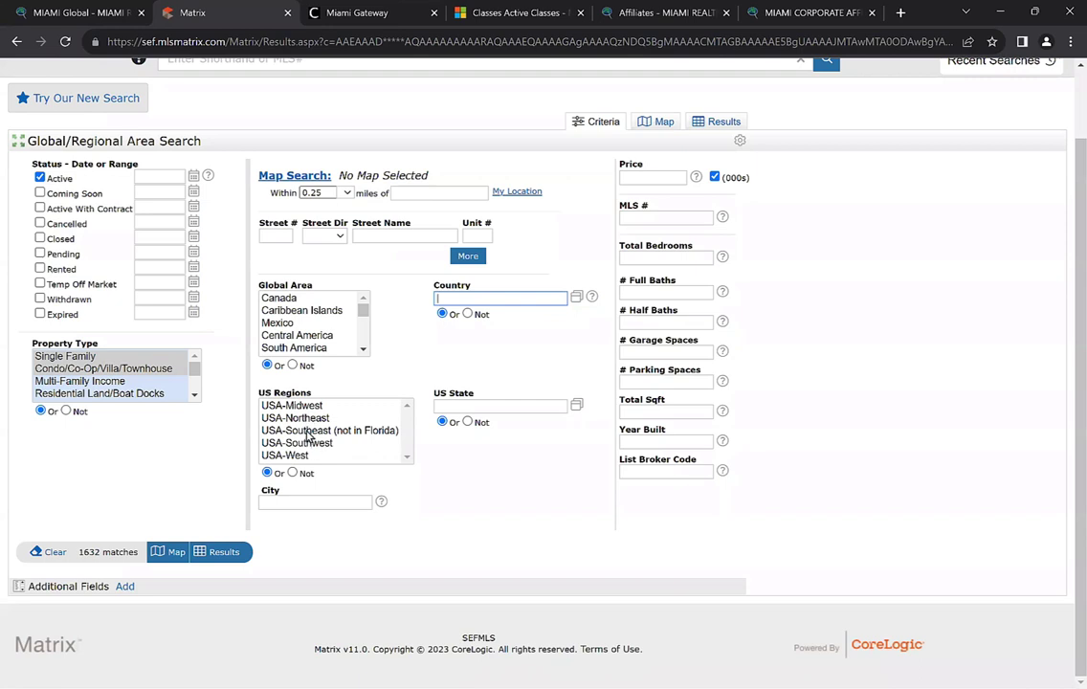
left_click(407, 458)
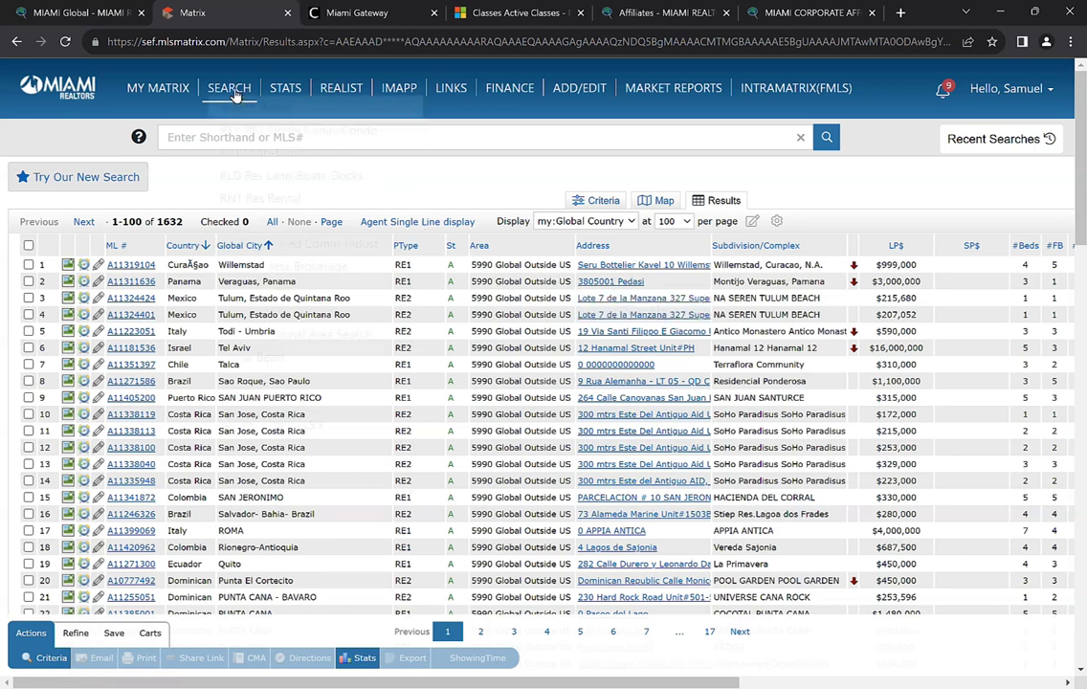
Start a Cross Property Quick Search for Closed status, dropping Active, Coming Soon and Active With Contract
mouse_move(233, 91)
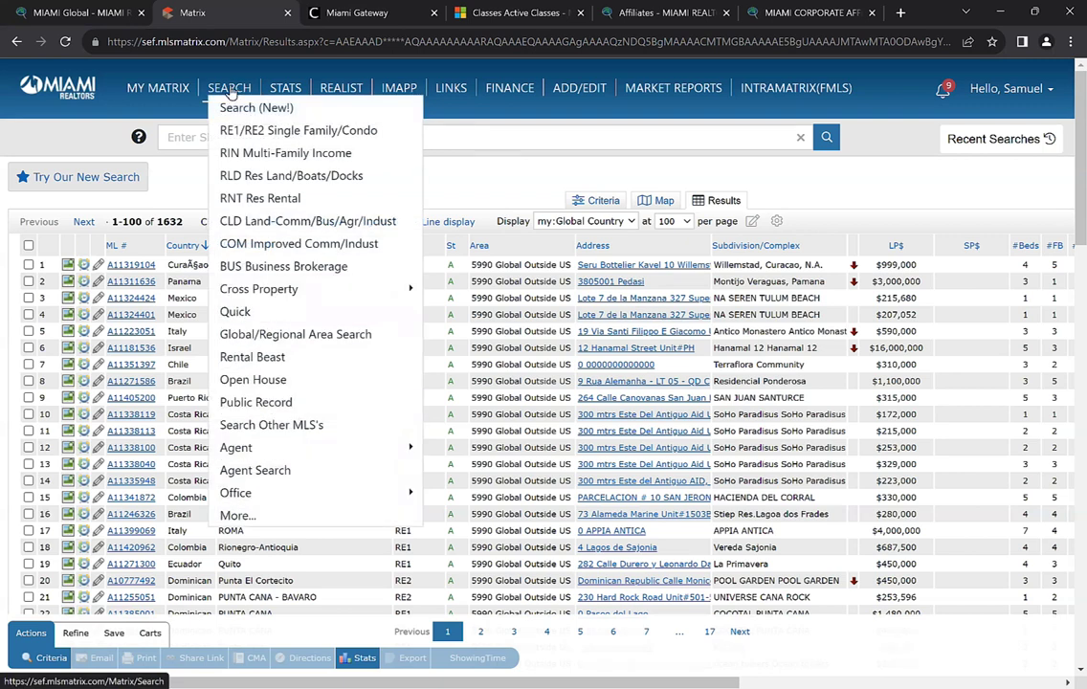
mouse_move(256, 294)
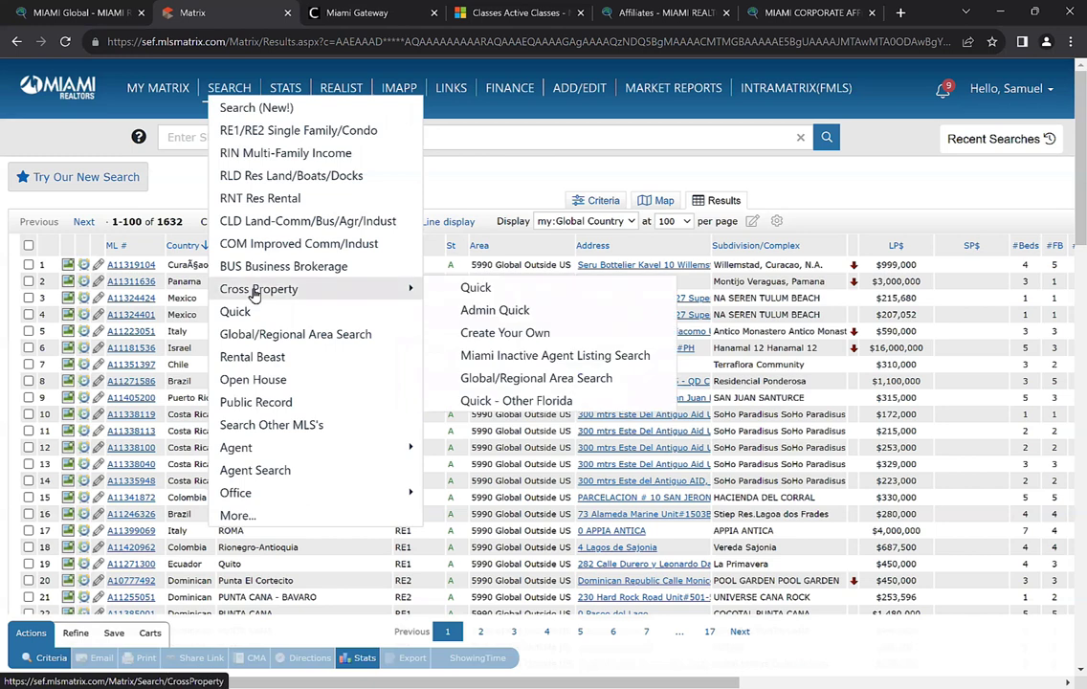
left_click(257, 290)
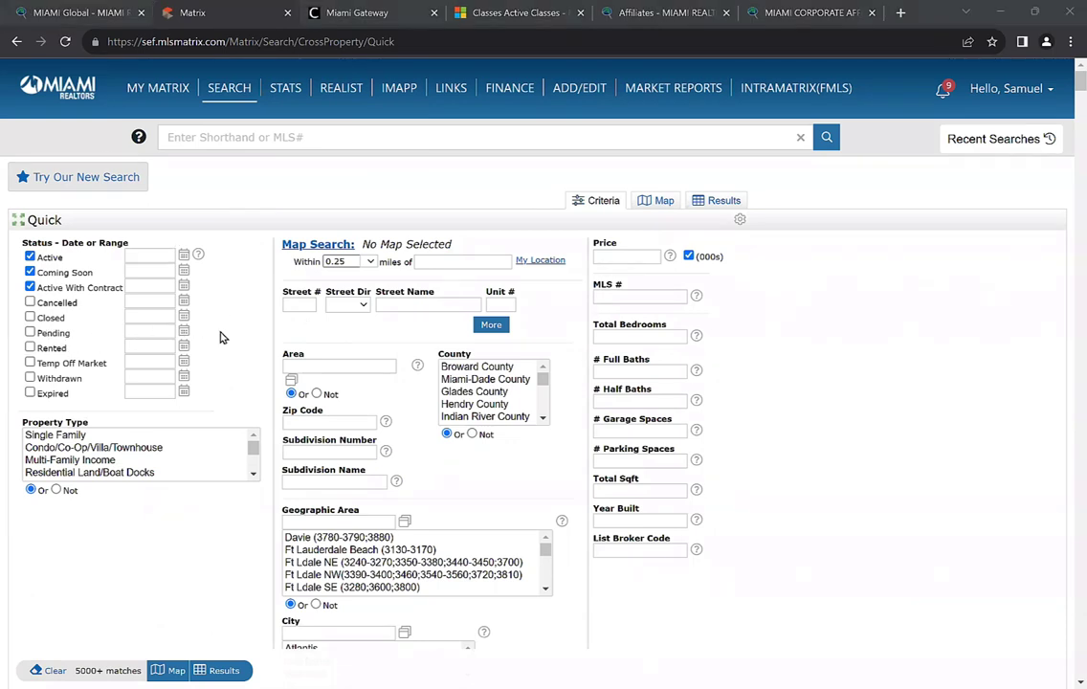
left_click(30, 257)
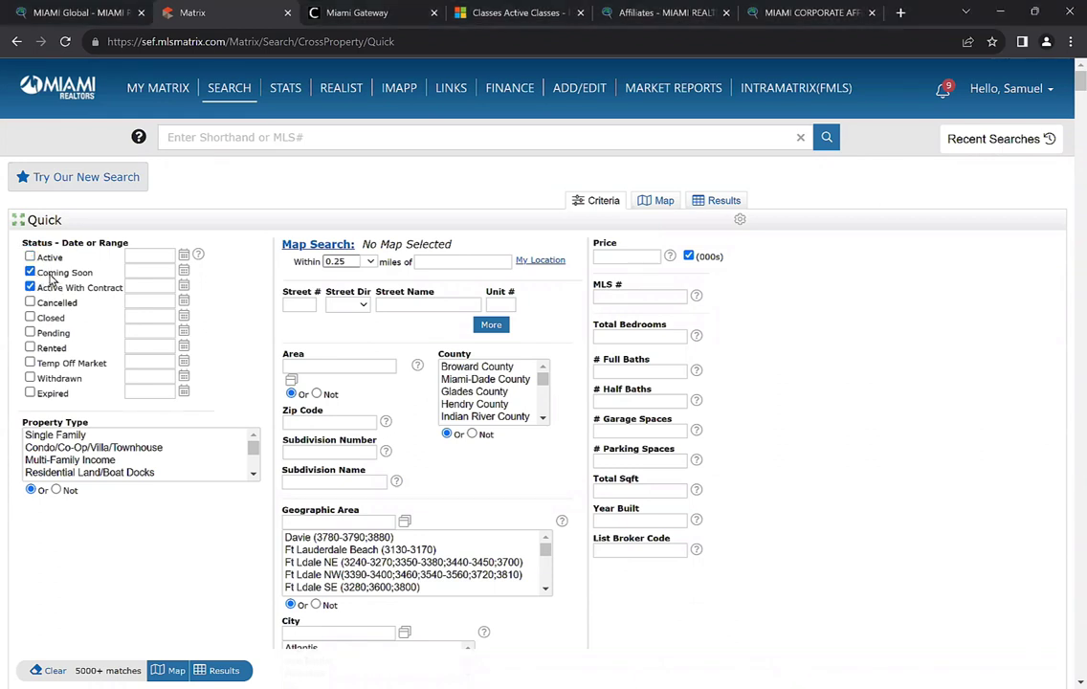
left_click(30, 272)
left_click(30, 287)
left_click(30, 318)
left_click(143, 316)
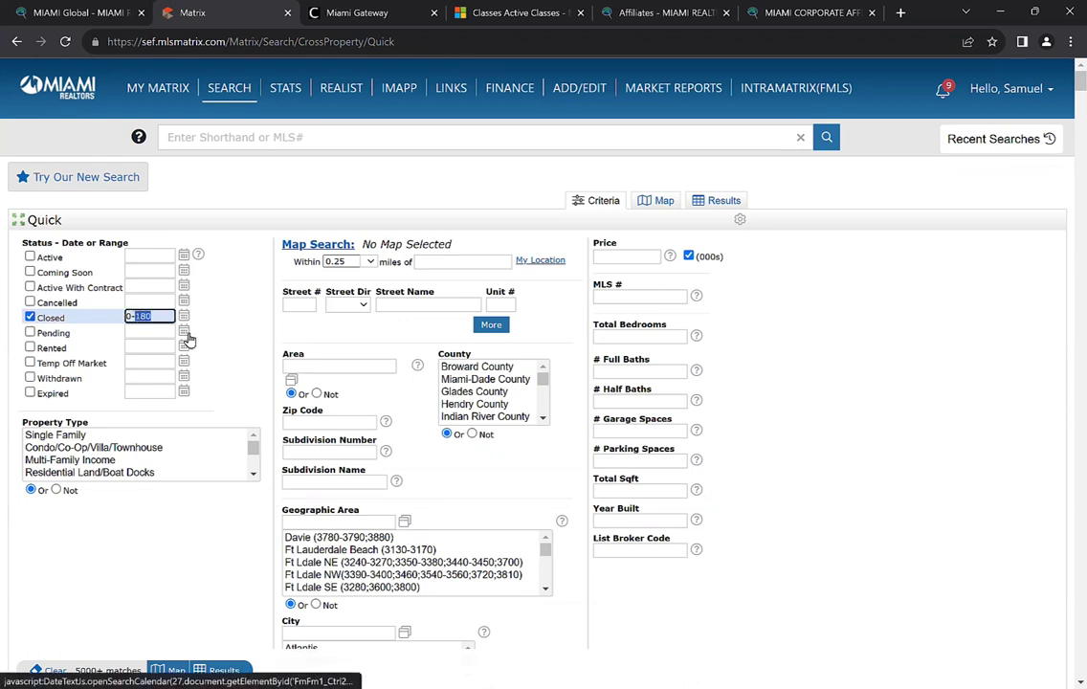
Enter a 0-365 day closed range and limit the search to Miami-Dade County
type("0-365")
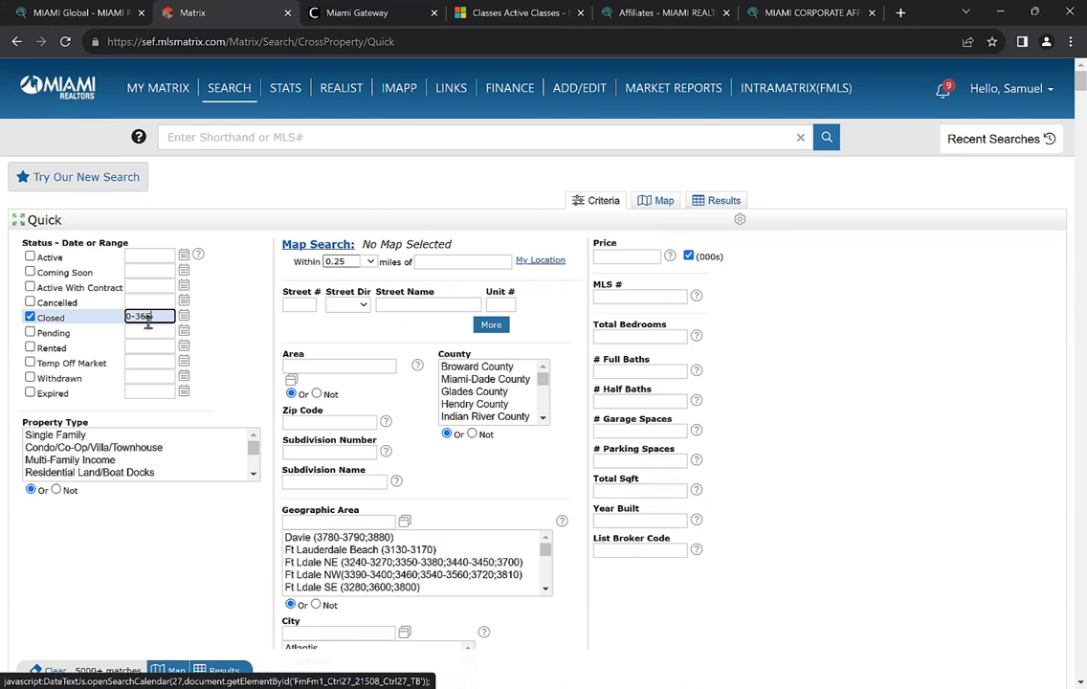
left_click(163, 318)
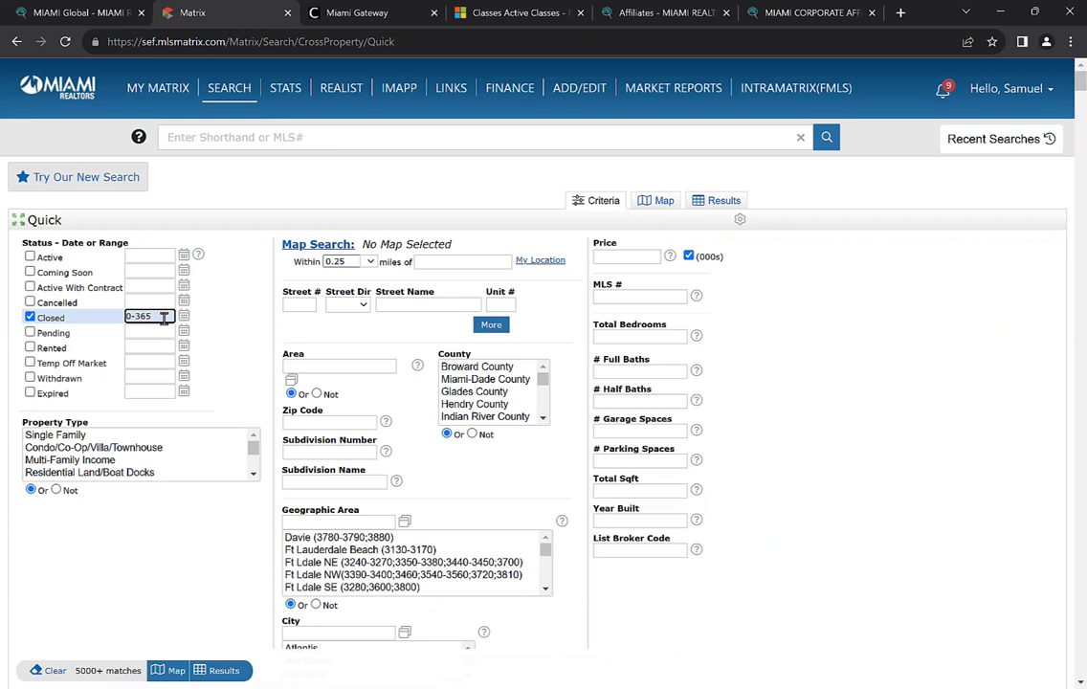
left_click(173, 525)
scroll(174, 507, "down", 1)
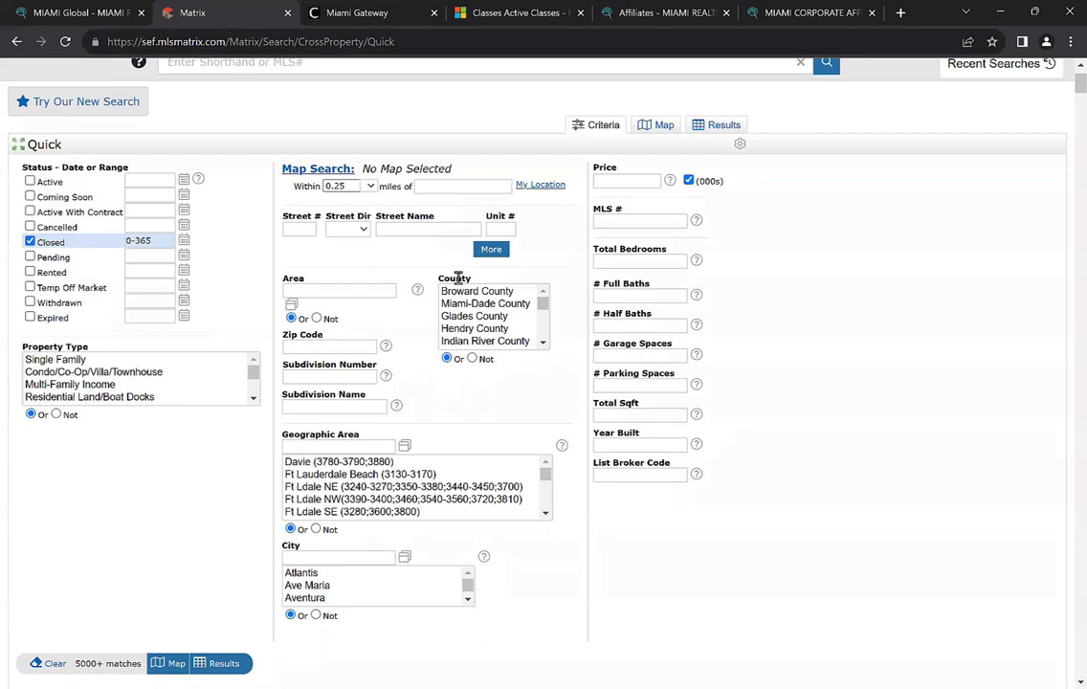
left_click(467, 305)
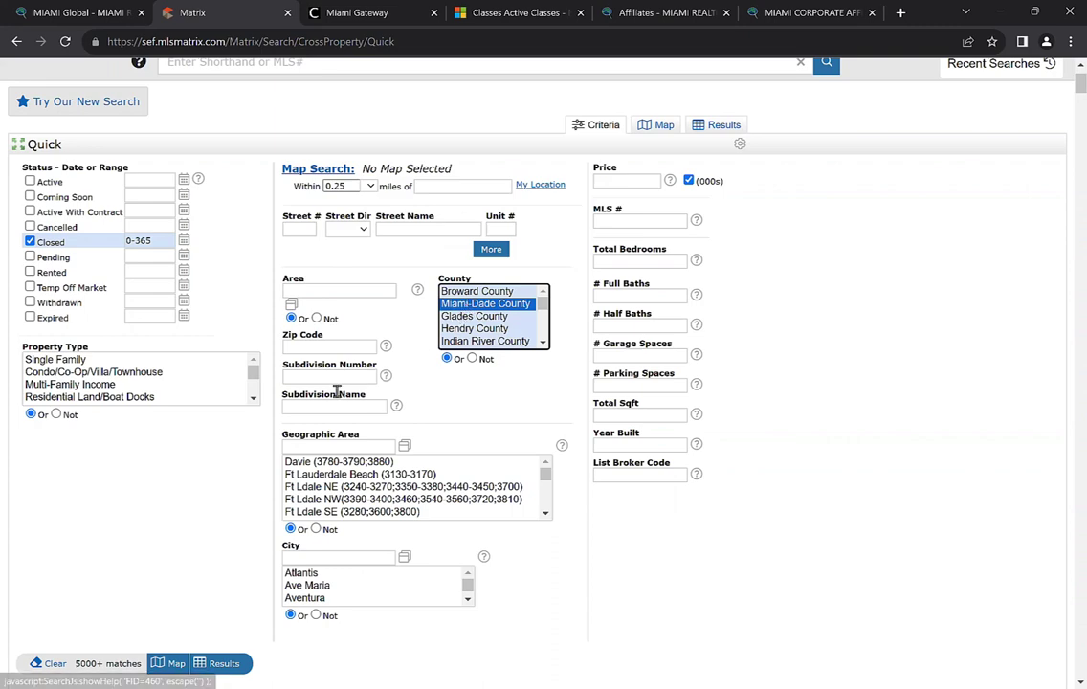
scroll(284, 410, "down", 1)
scroll(285, 411, "down", 4)
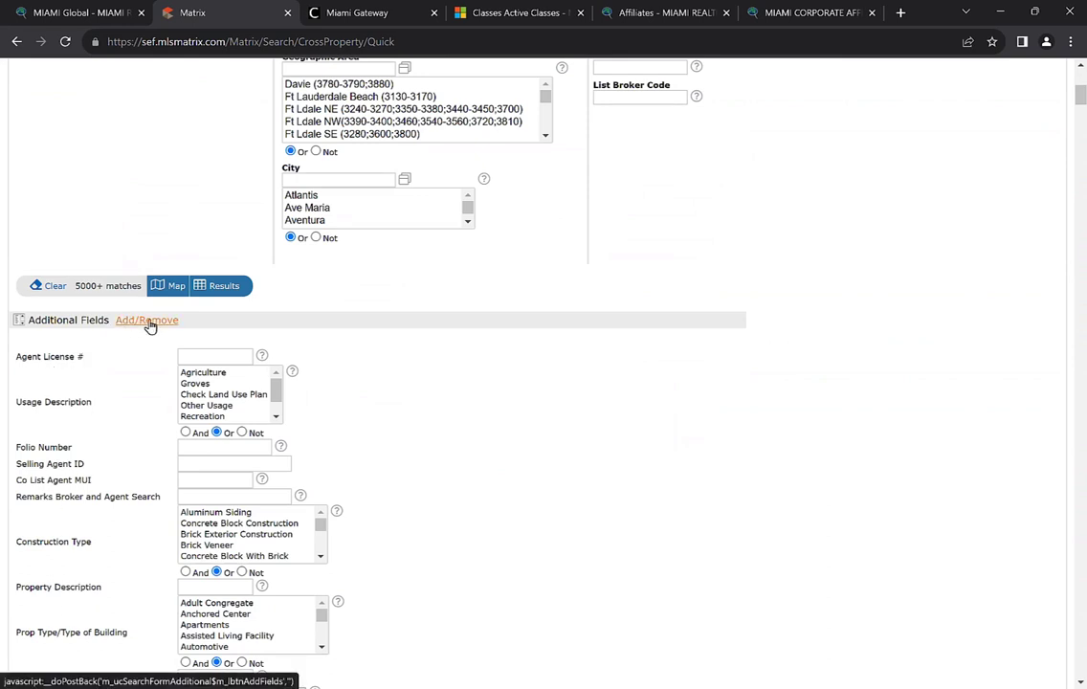
Add Buyer Country of Residence (searched as 'buy') under Additional Fields, then return to the search form
left_click(140, 325)
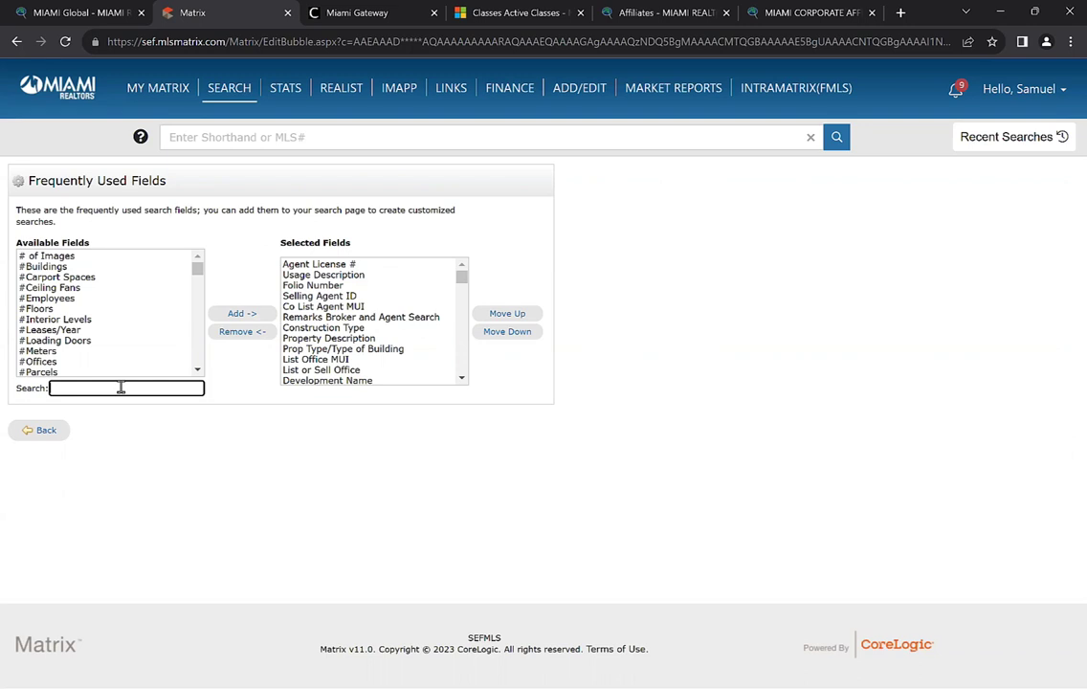
type("buyer")
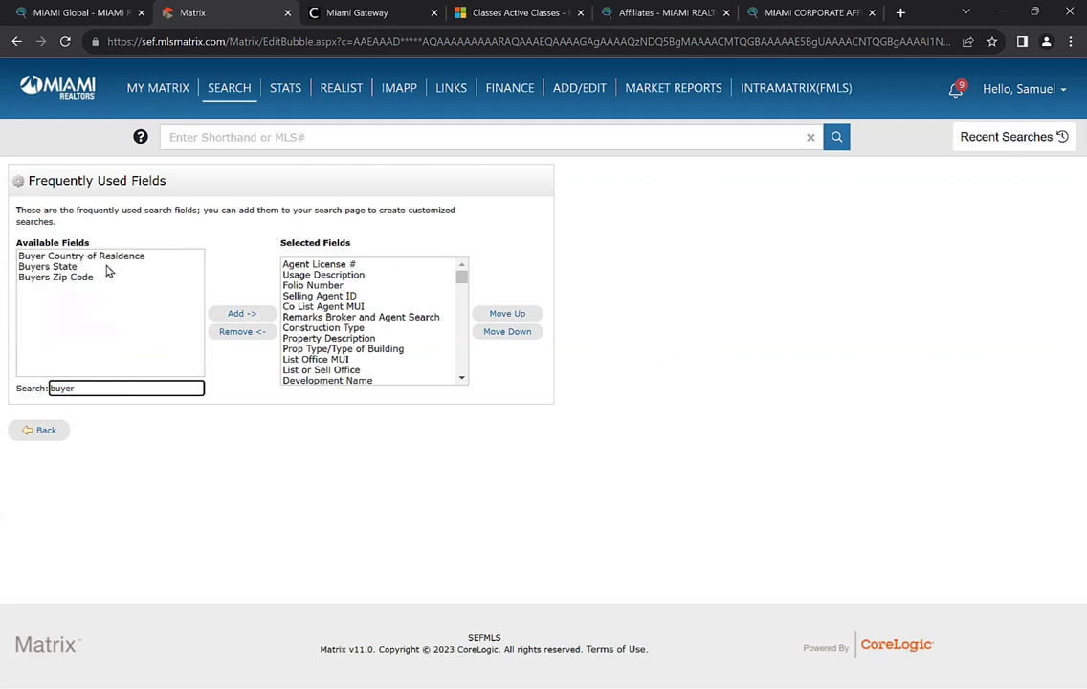
left_click(38, 256)
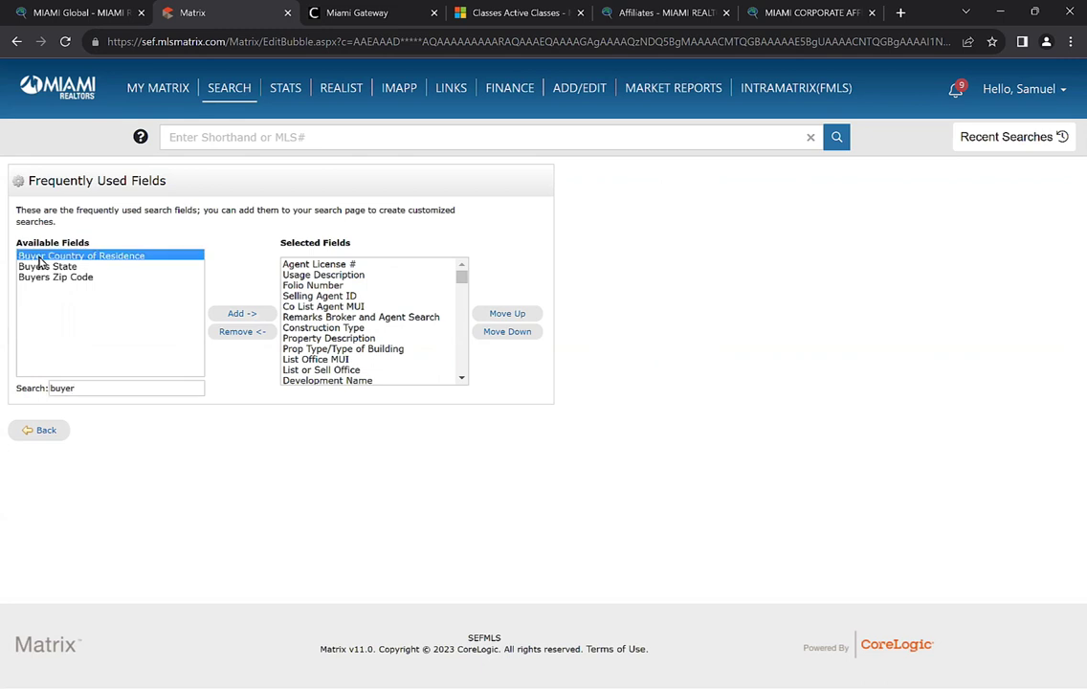
left_click(243, 315)
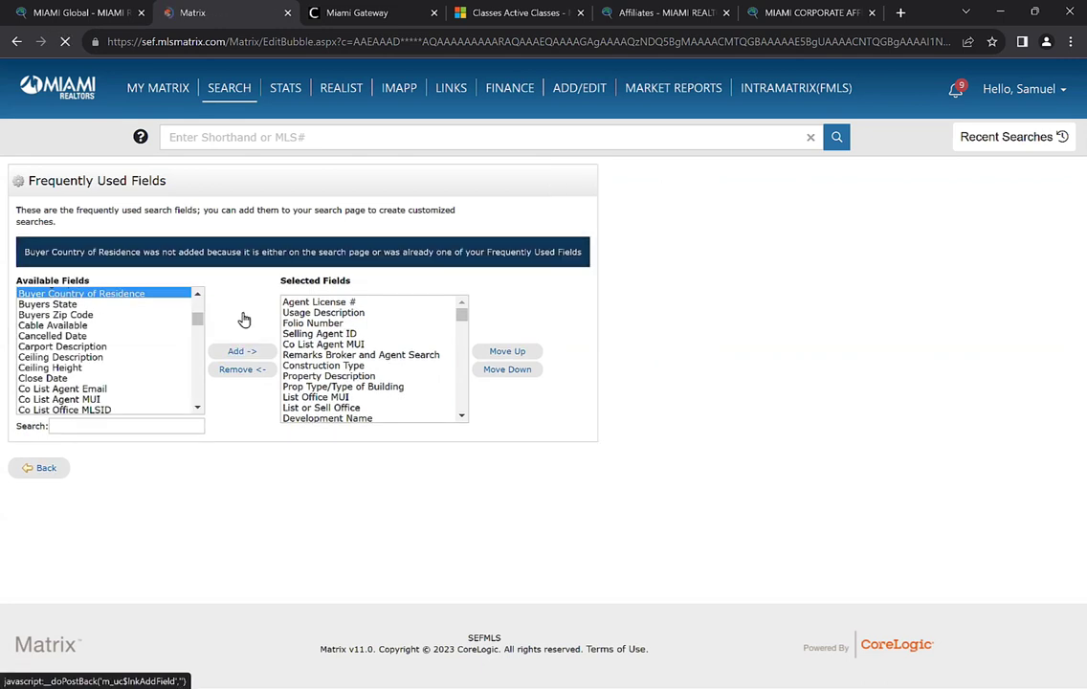
left_click(39, 475)
Locate Buyer Country of Residence and select Argentina, Australia, Brazil, Canada and Chile
scroll(217, 490, "down", 4)
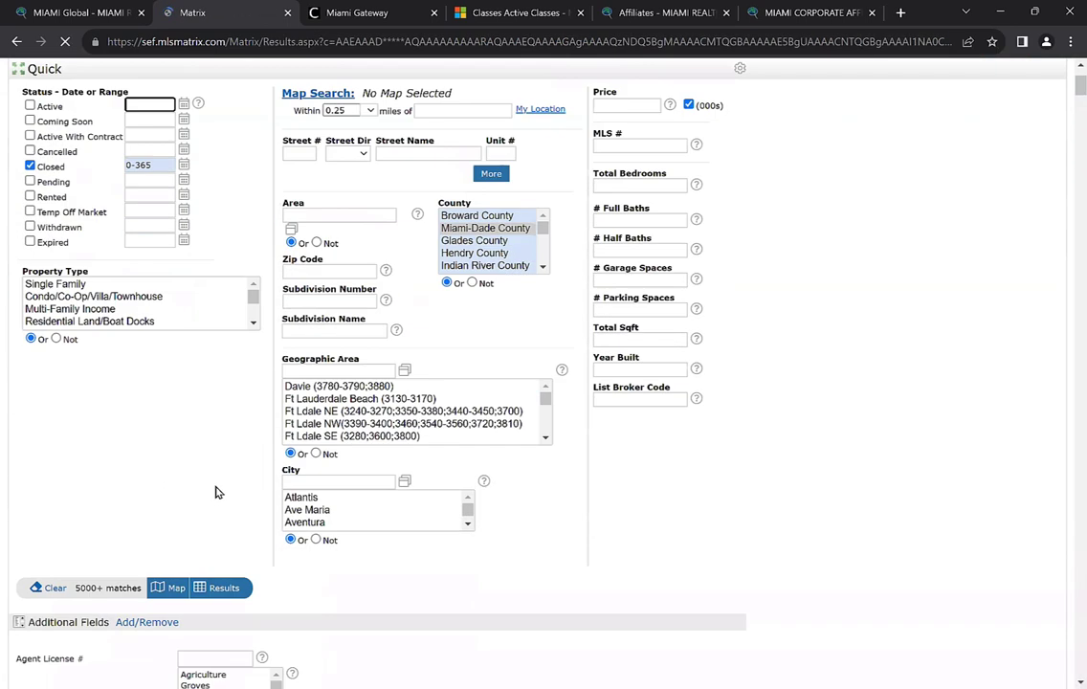
key("ctrl+f")
type("buyer")
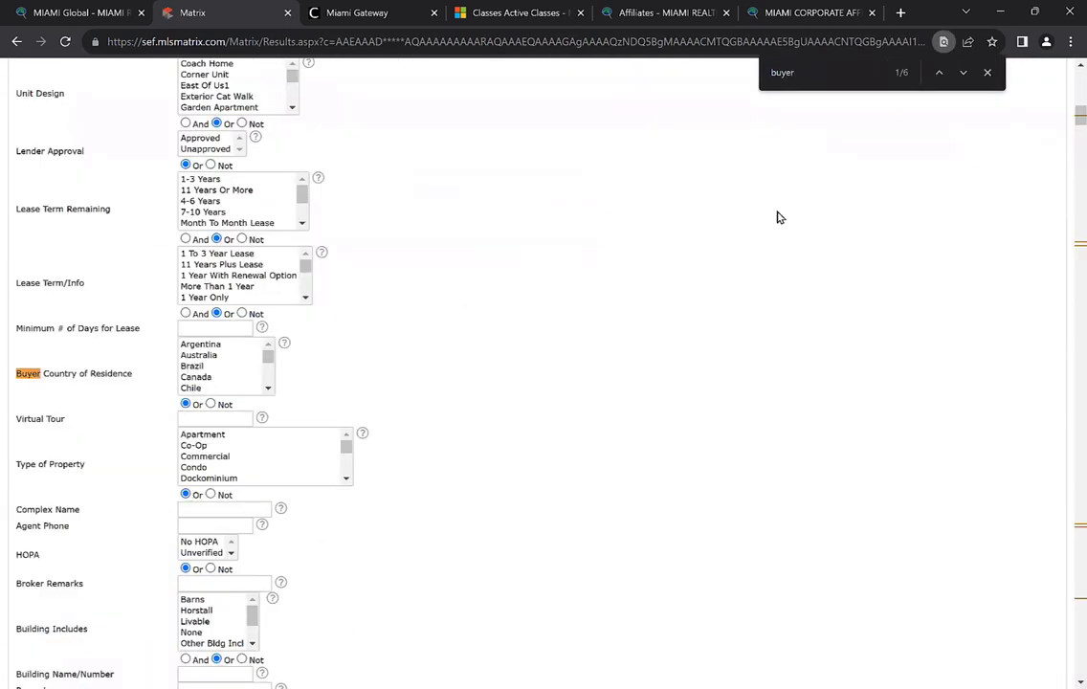
left_click(987, 71)
scroll(534, 319, "down", 1)
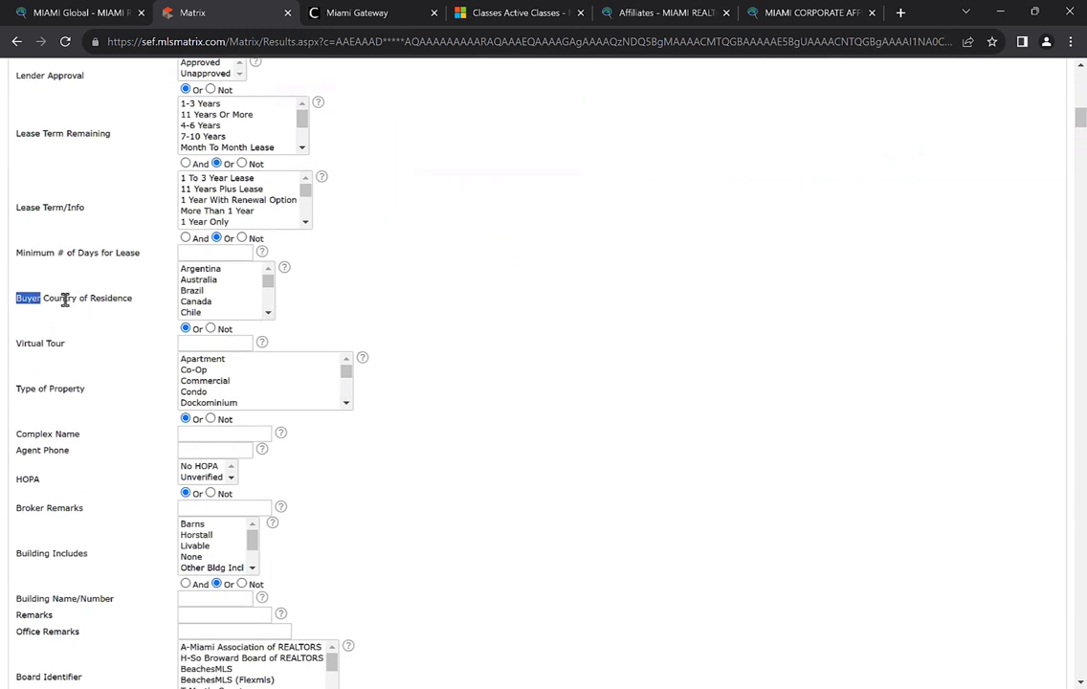
scroll(58, 287, "down", 1)
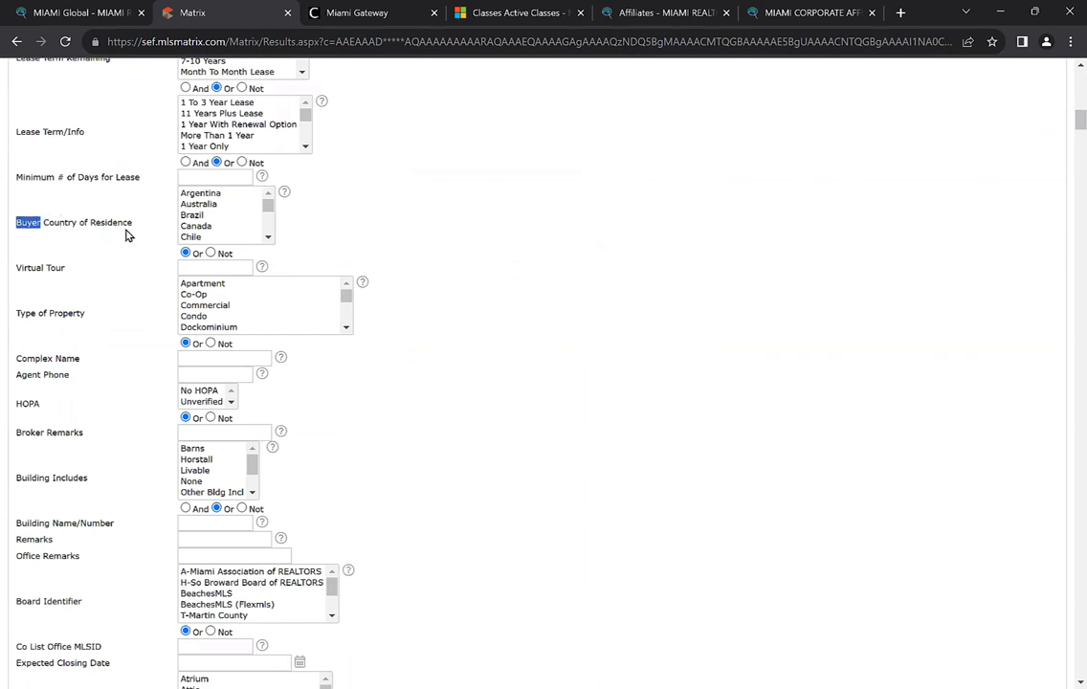
left_click(212, 194)
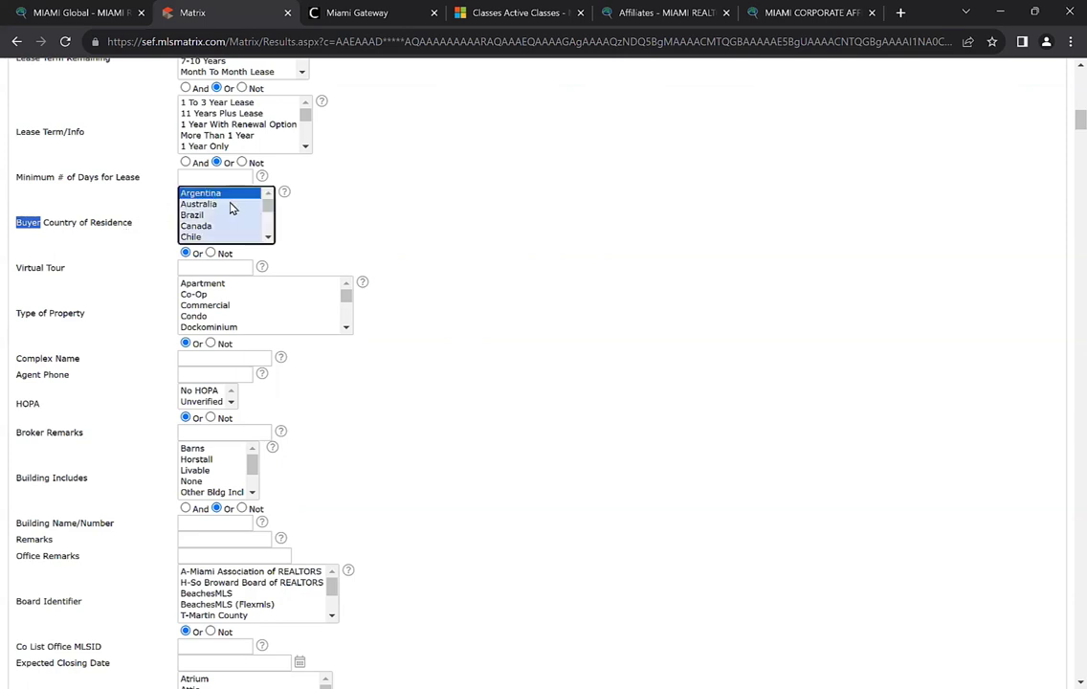
left_click(213, 205, "ctrl")
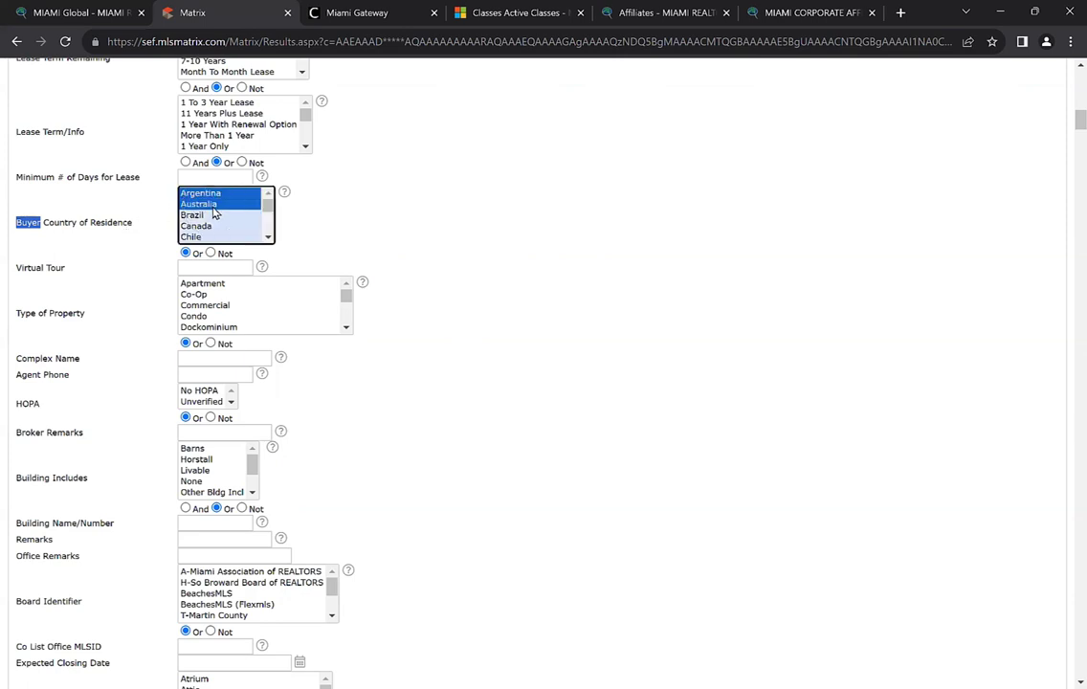
left_click(200, 216, "ctrl")
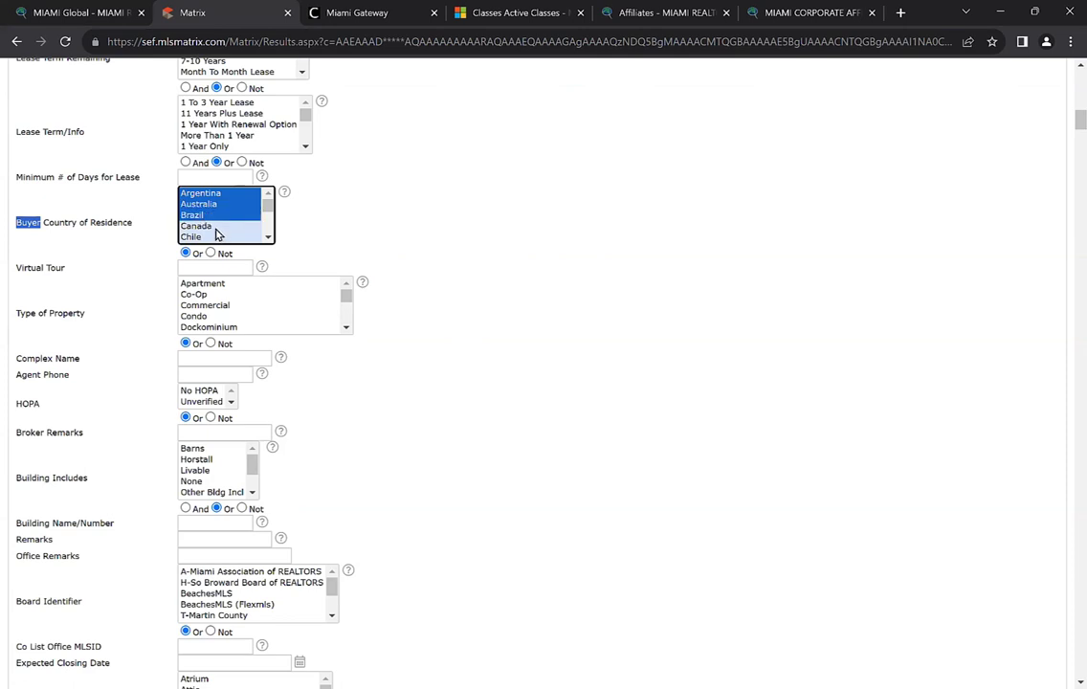
left_click(201, 226, "ctrl")
left_click(196, 236, "ctrl")
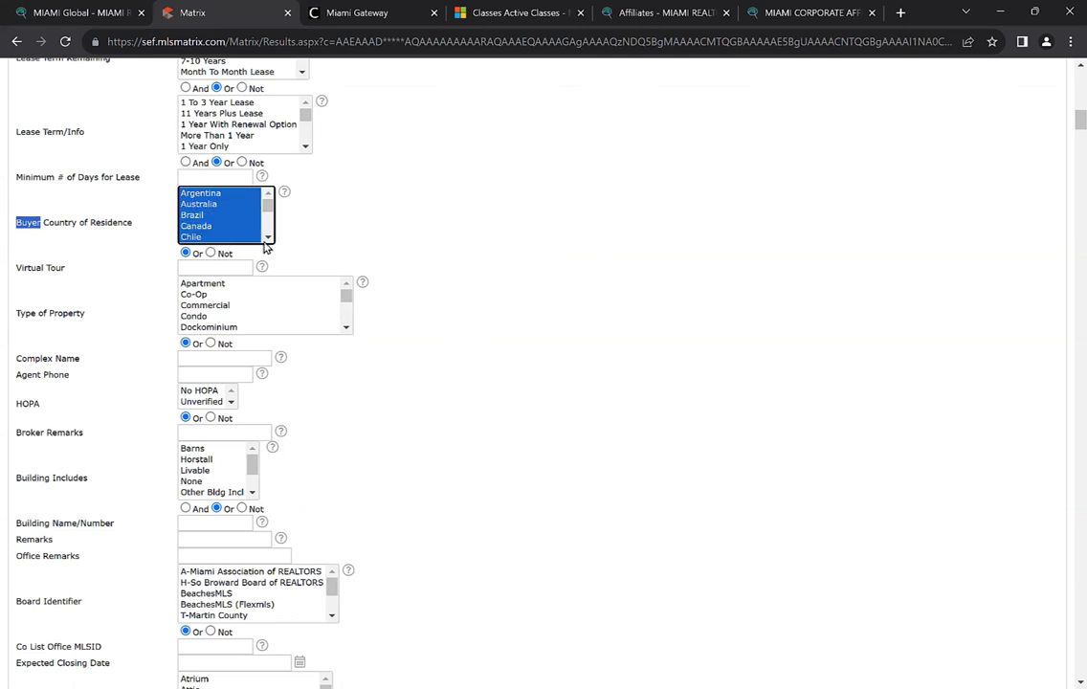
Add China, Colombia, France, Germany, India, Italy, Japan and Mexico to the buyer countries
scroll(267, 239, "down", 1)
scroll(267, 240, "down", 1)
scroll(231, 214, "up", 1)
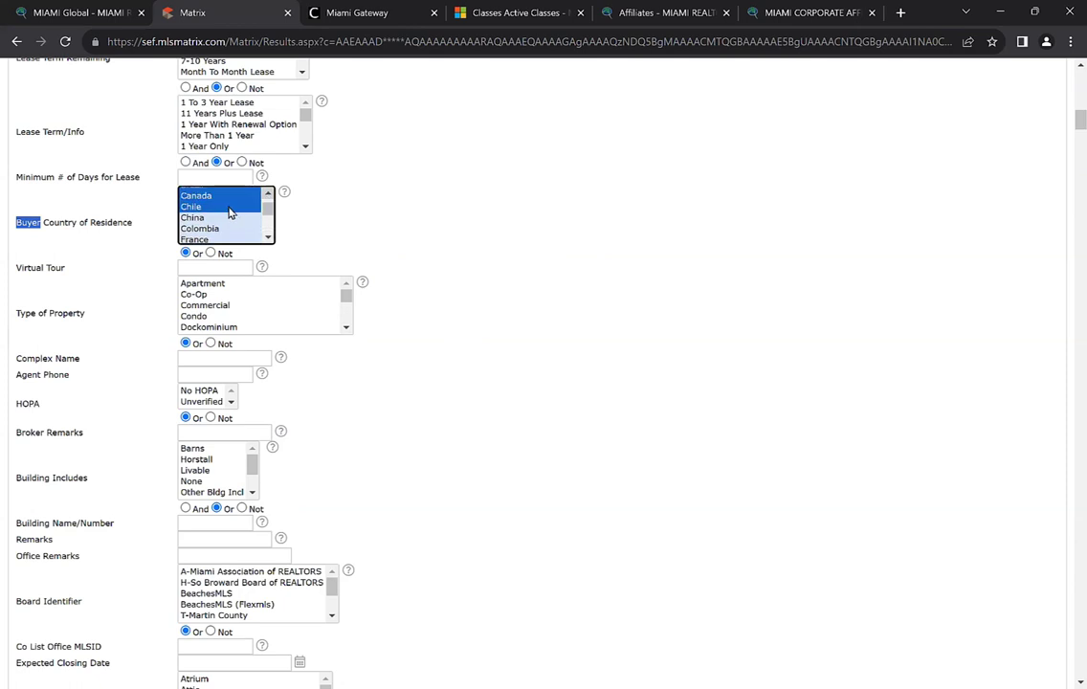
left_click(212, 219, "ctrl")
left_click(222, 230, "ctrl")
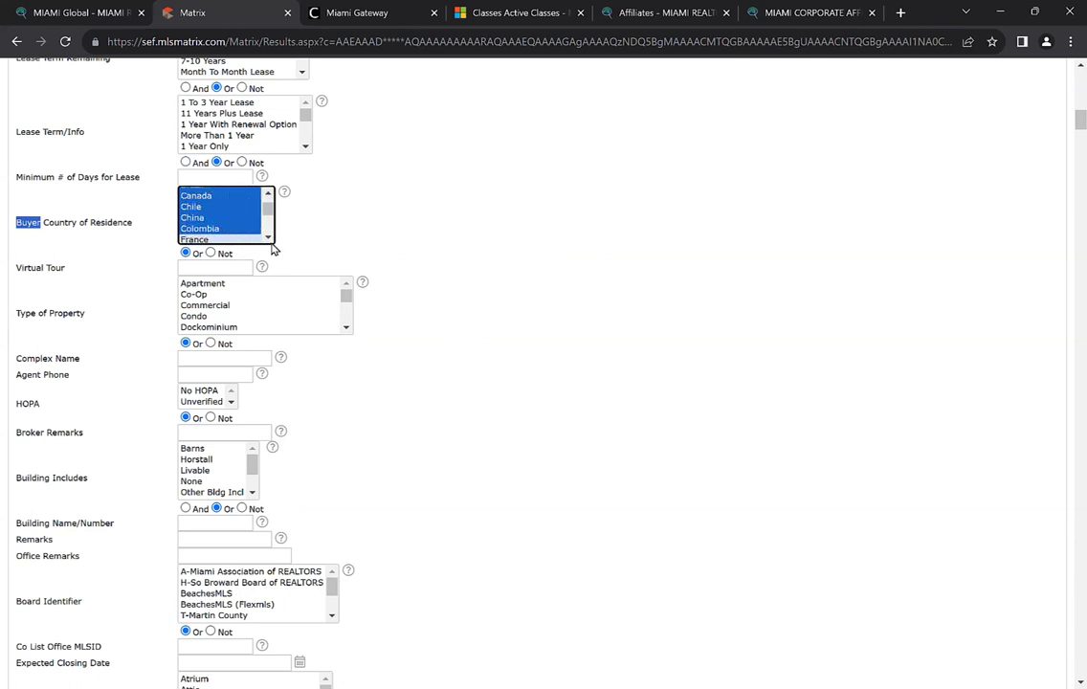
scroll(271, 241, "down", 1)
left_click(201, 208, "ctrl")
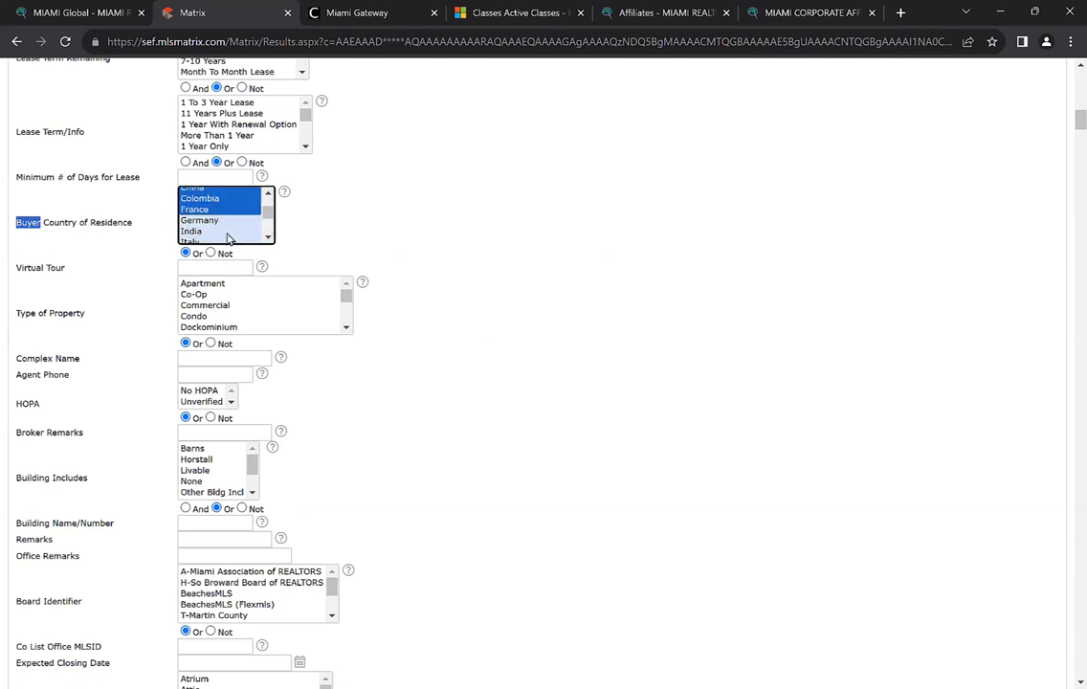
left_click(215, 222, "ctrl")
left_click(214, 231, "ctrl")
scroll(239, 219, "down", 1)
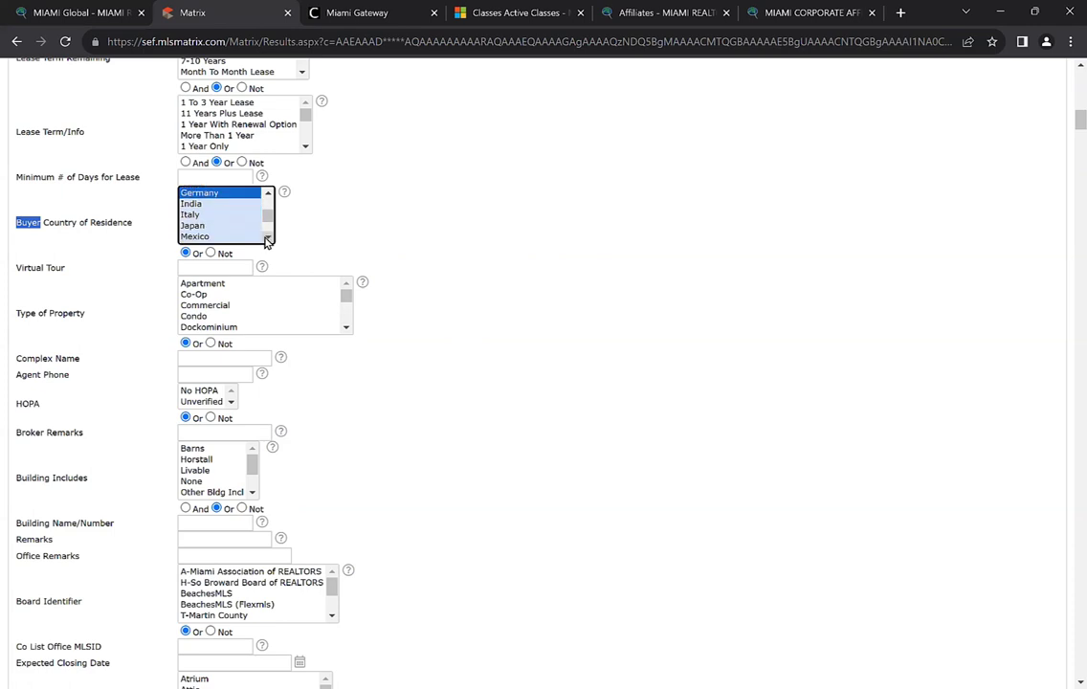
left_click(208, 212, "ctrl")
left_click(214, 223, "ctrl")
left_click(221, 234, "ctrl")
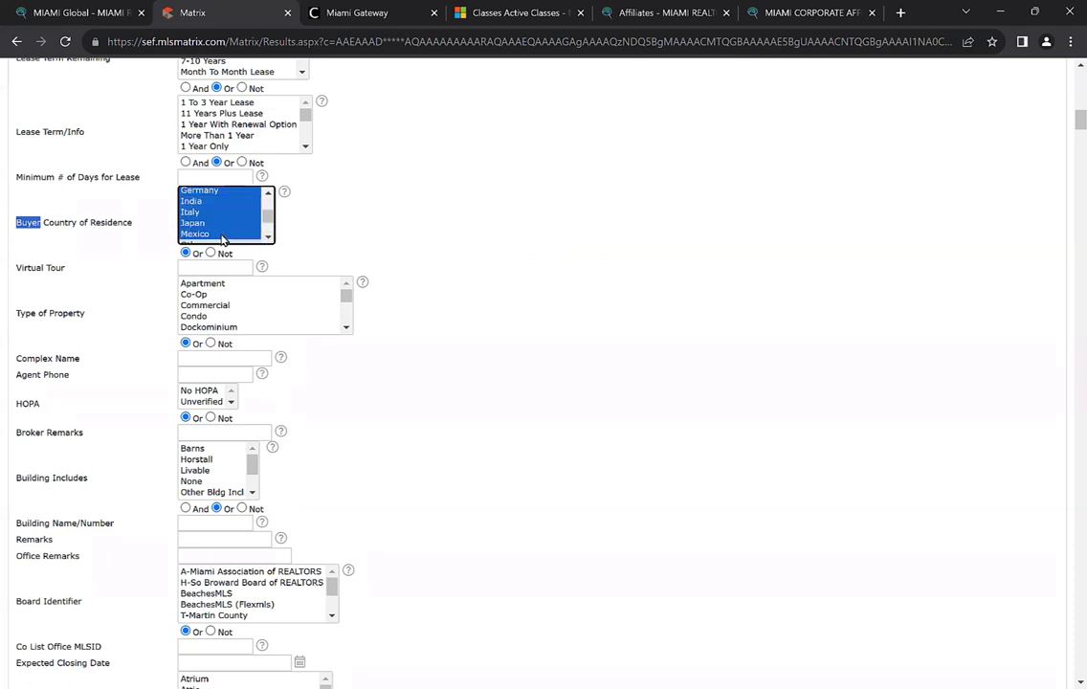
Add Russia, Spain, U.K. and Venezuela to the buyer countries
scroll(250, 228, "down", 2)
scroll(220, 220, "up", 1)
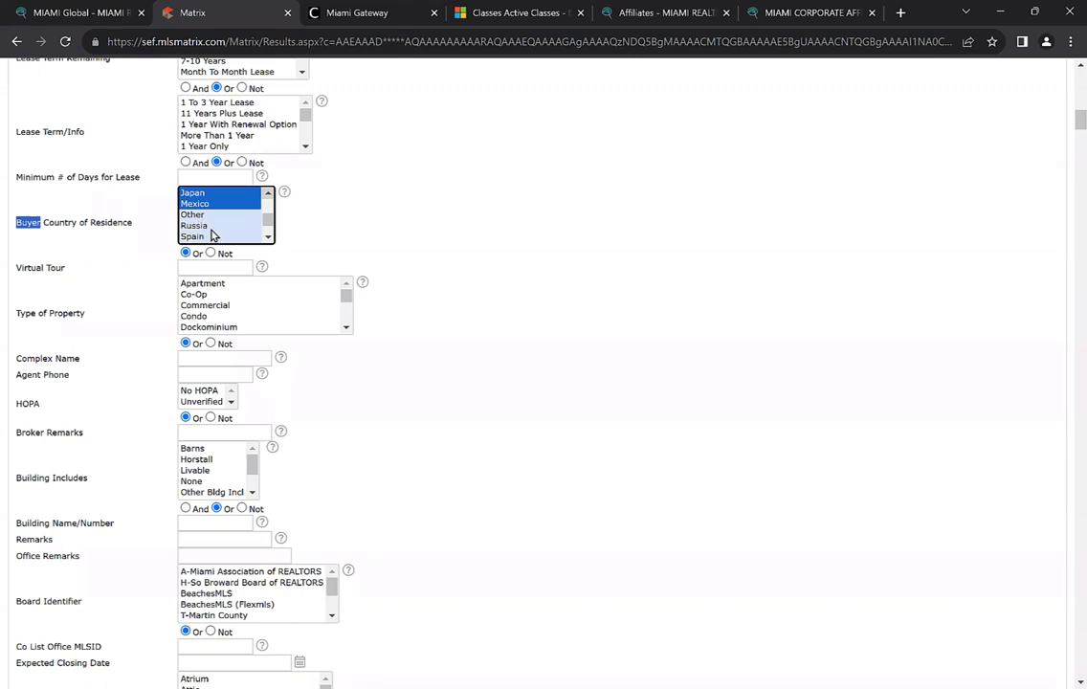
left_click(207, 227, "ctrl")
scroll(230, 225, "down", 1)
left_click(201, 207, "ctrl")
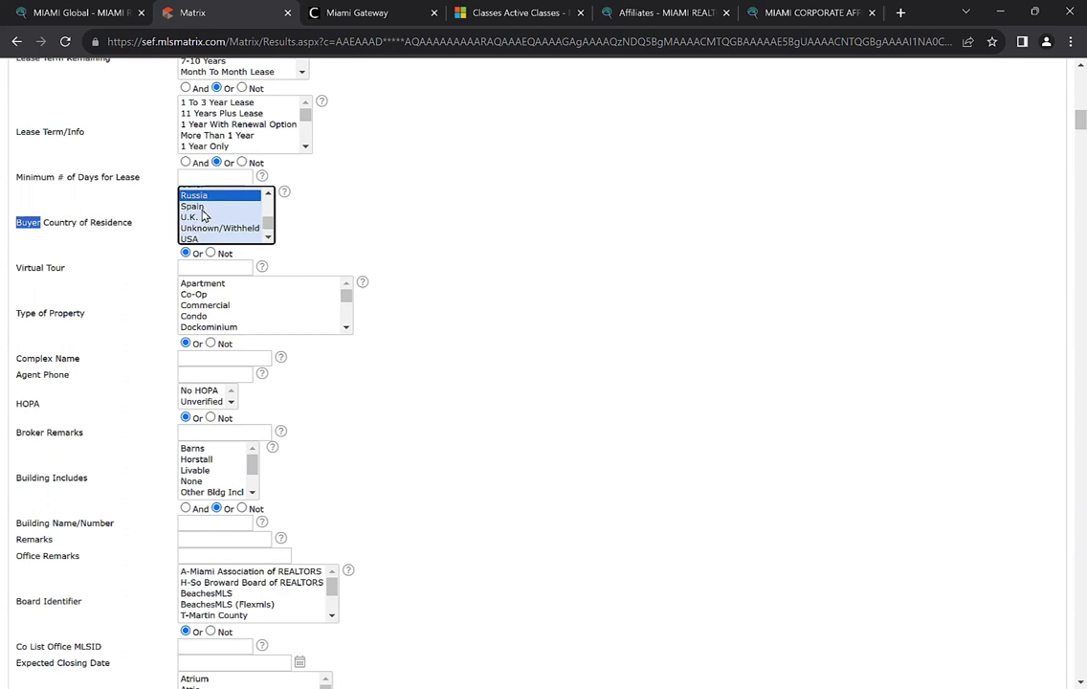
left_click(191, 219, "ctrl")
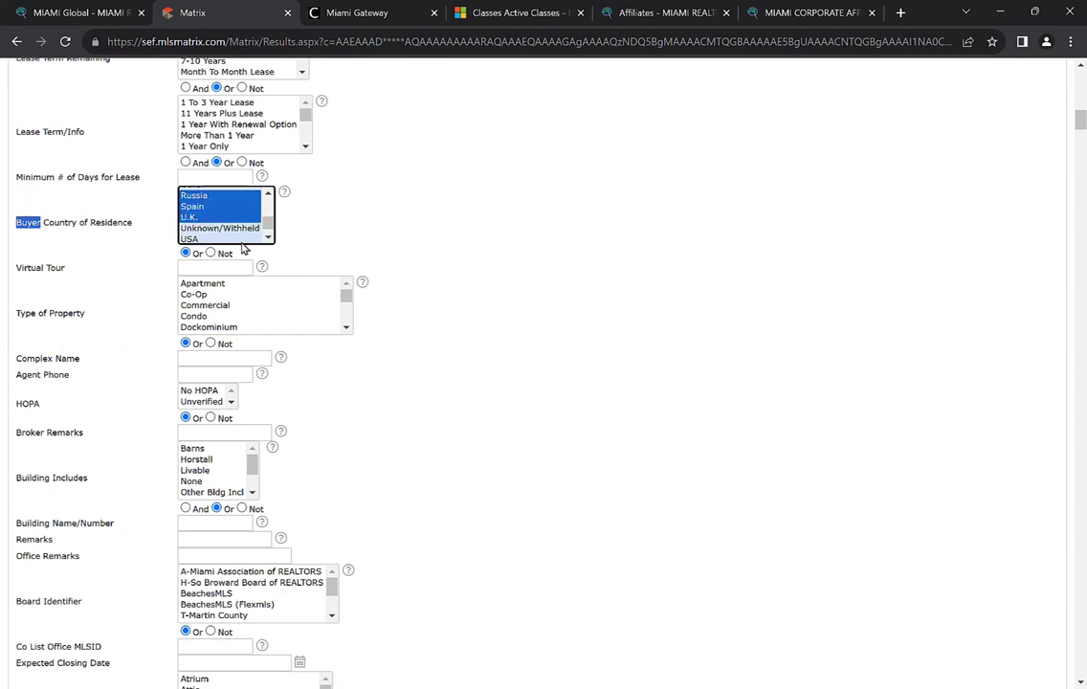
scroll(270, 229, "down", 1)
left_click(220, 237, "ctrl")
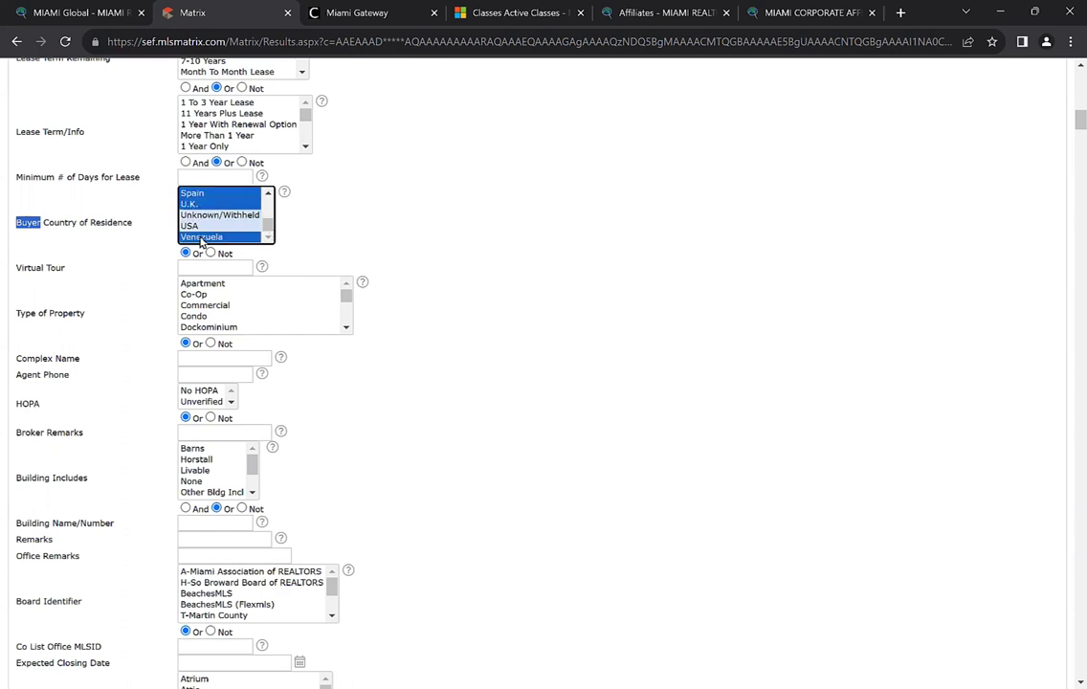
scroll(354, 277, "up", 2)
scroll(374, 309, "up", 8)
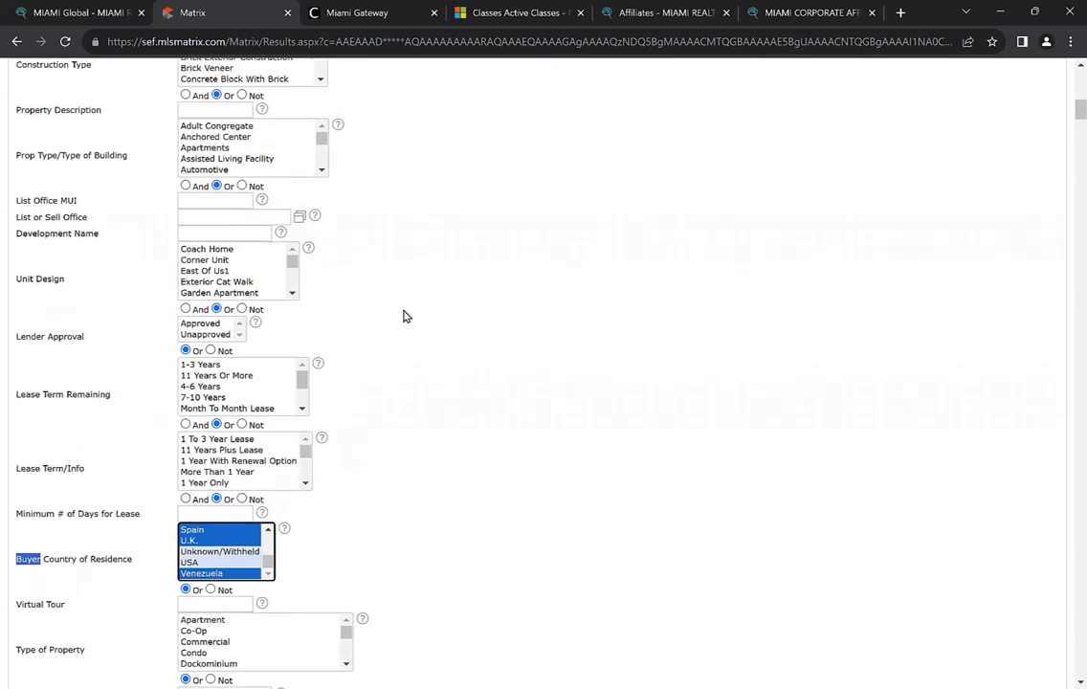
Select Single Family and Condo/Co-Op/Villa/Townhouse property types, narrowing matches to 3085
scroll(330, 316, "up", 3)
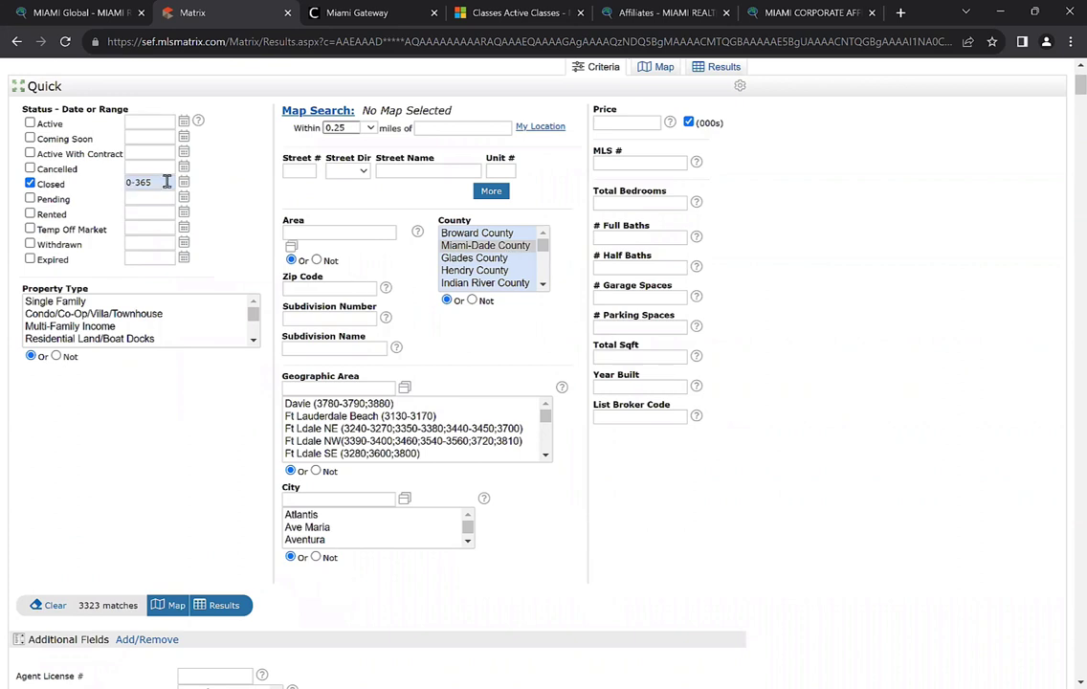
mouse_move(167, 182)
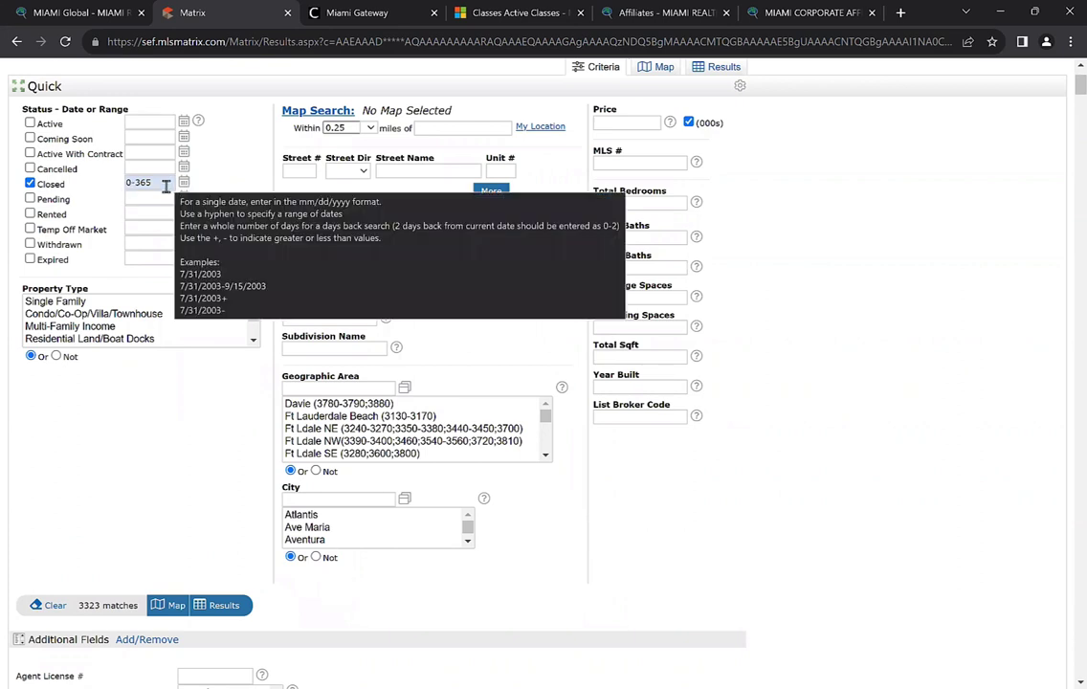
scroll(133, 420, "down", 1)
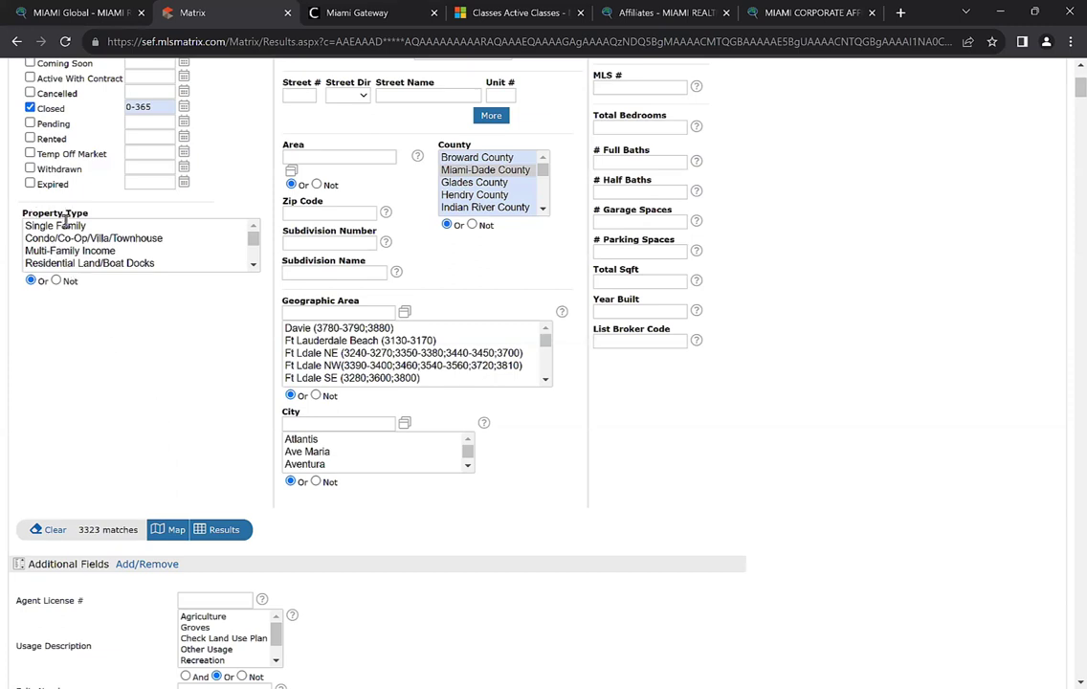
left_click(58, 226)
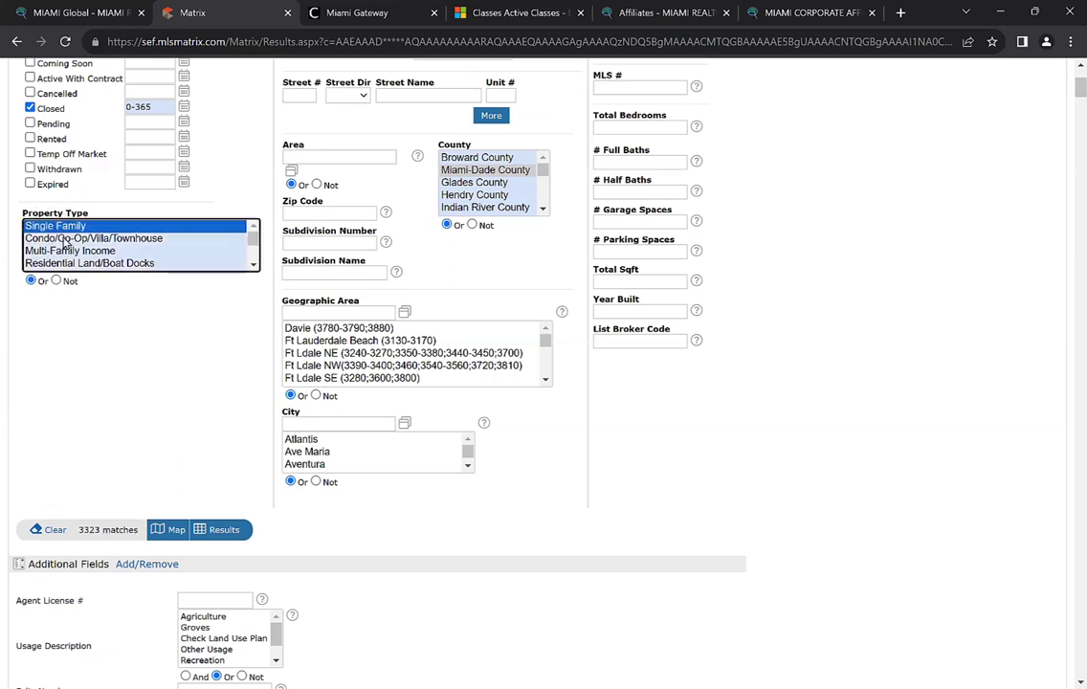
left_click(63, 240, "ctrl")
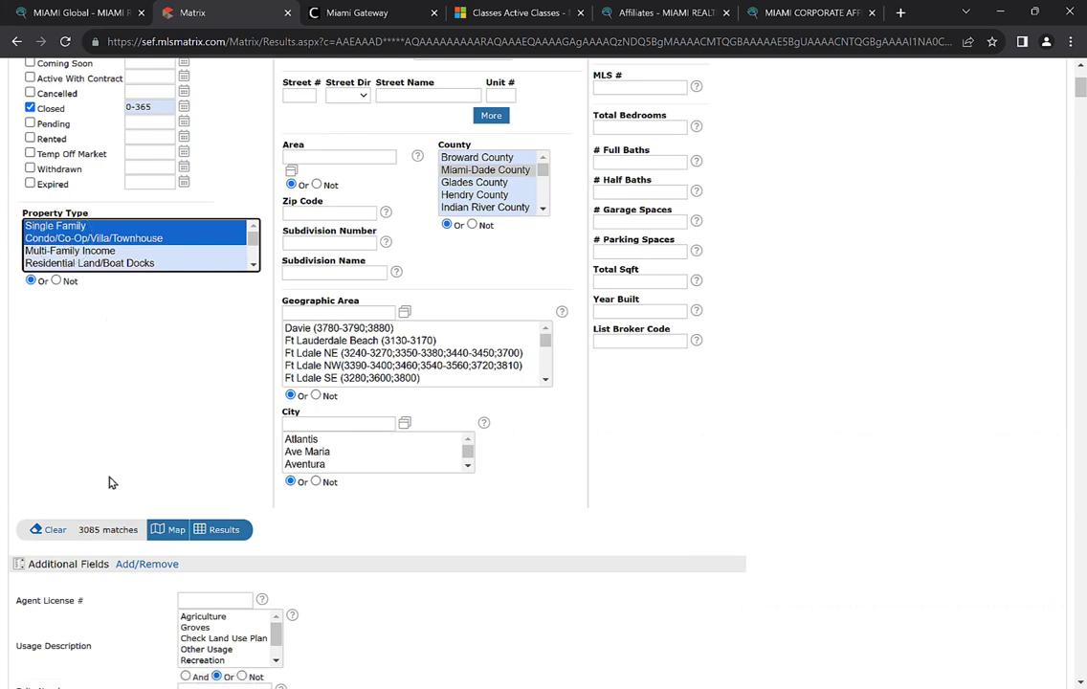
scroll(110, 483, "up", 2)
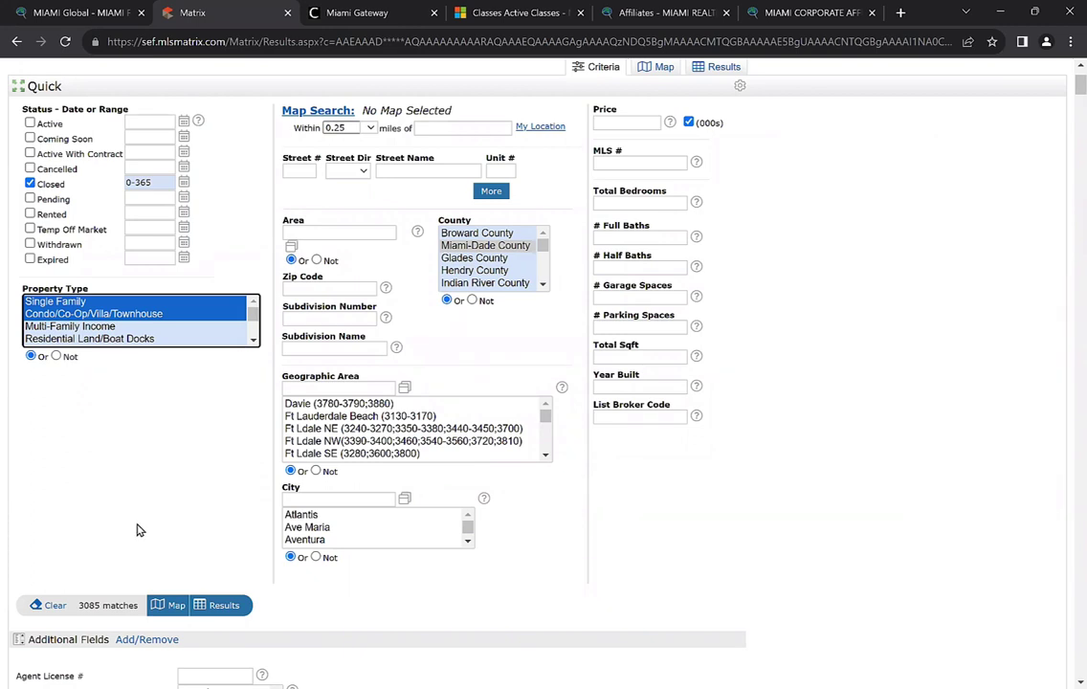
scroll(136, 530, "up", 1)
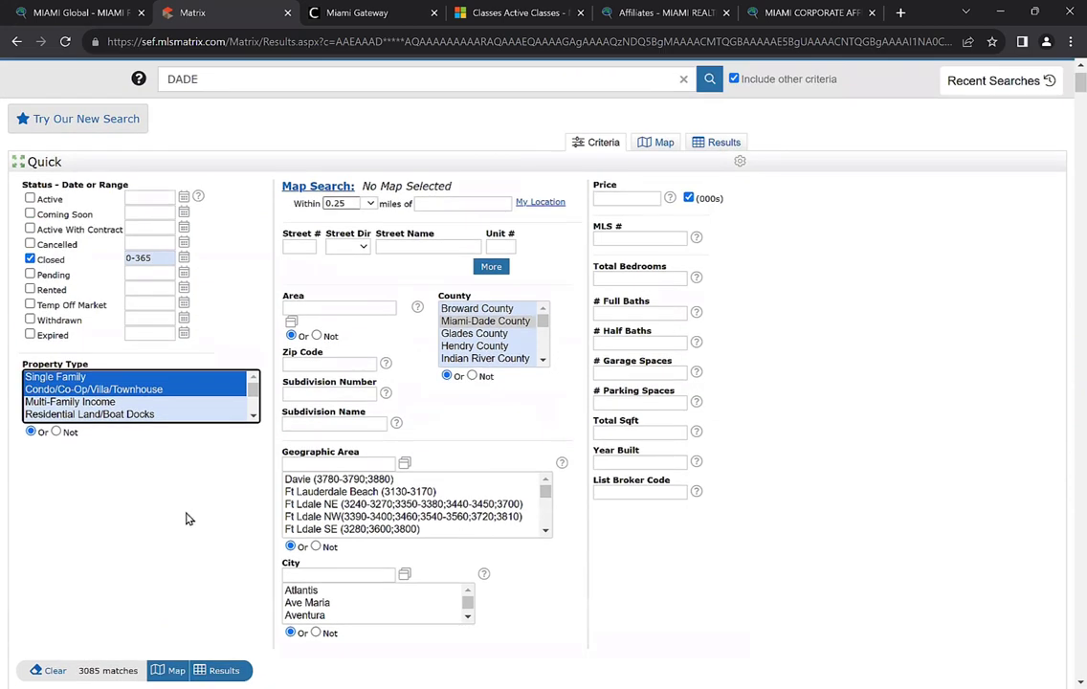
Plot the 3085 closed foreign-buyer sales on the map and look over the clusters around central Miami
left_click(663, 146)
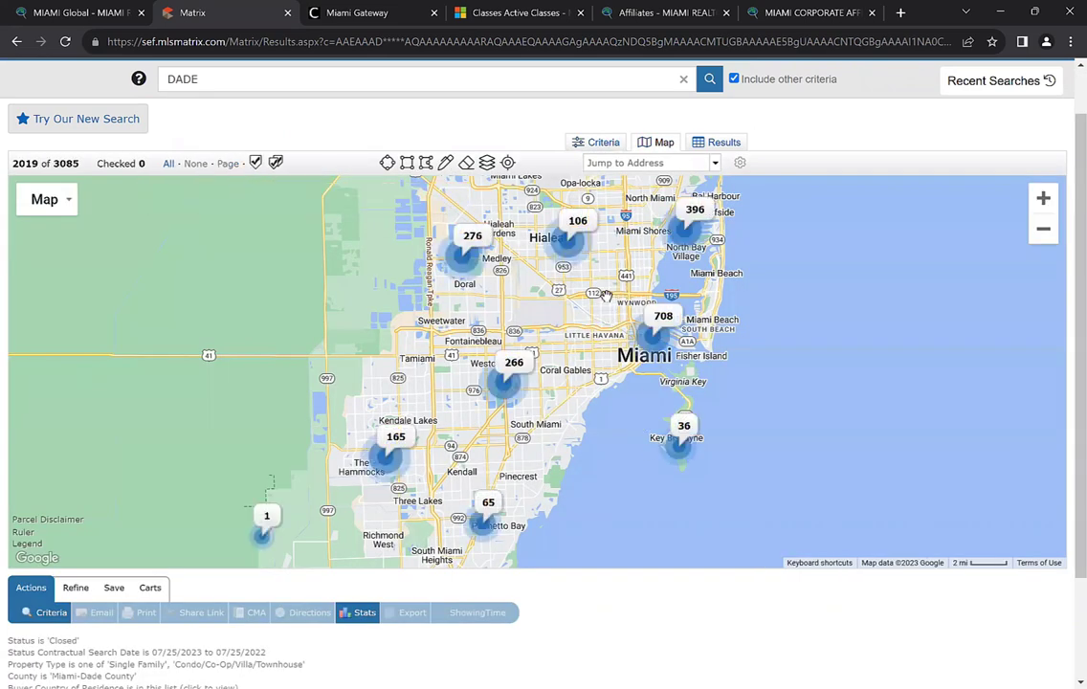
left_click_drag(588, 318, 532, 349)
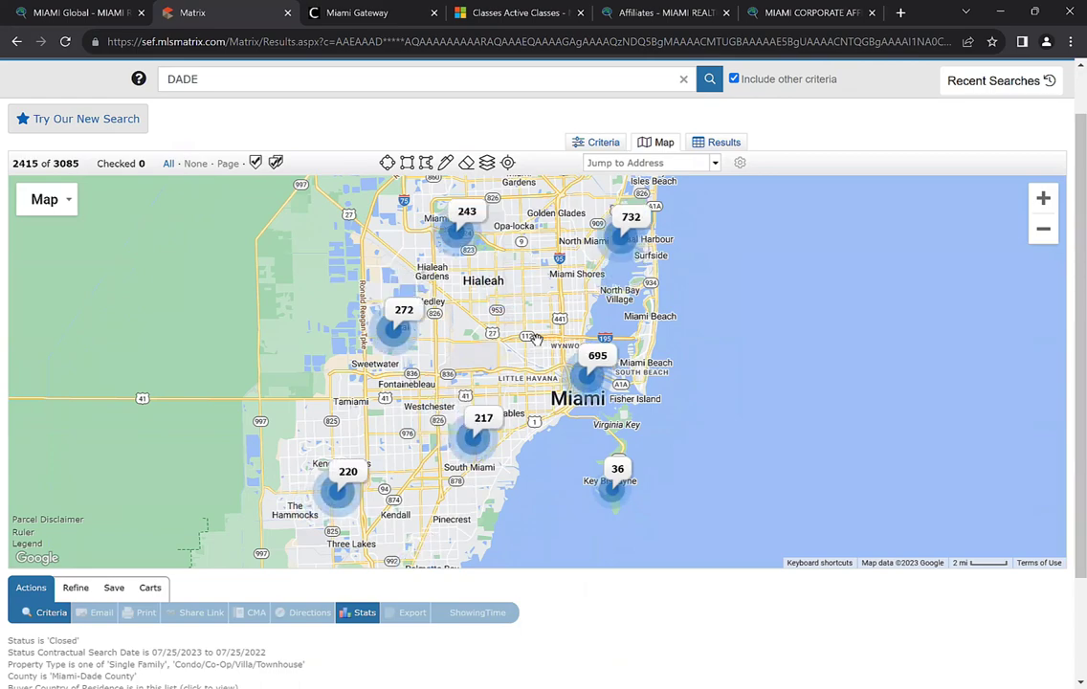
scroll(535, 350, "up", 1)
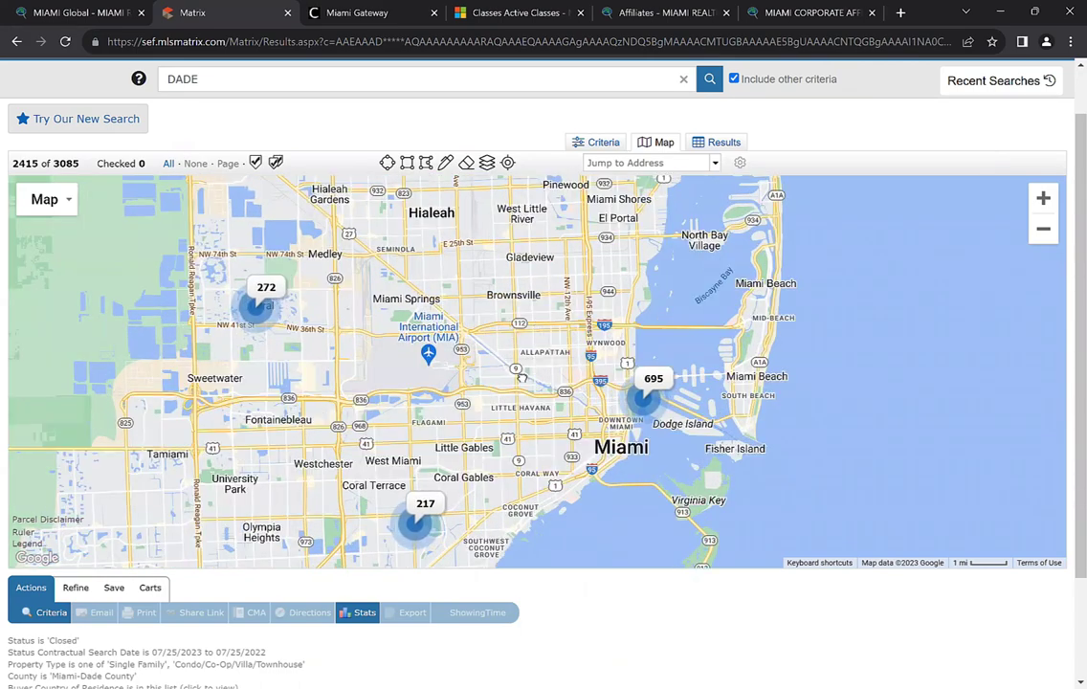
left_click_drag(436, 361, 448, 481)
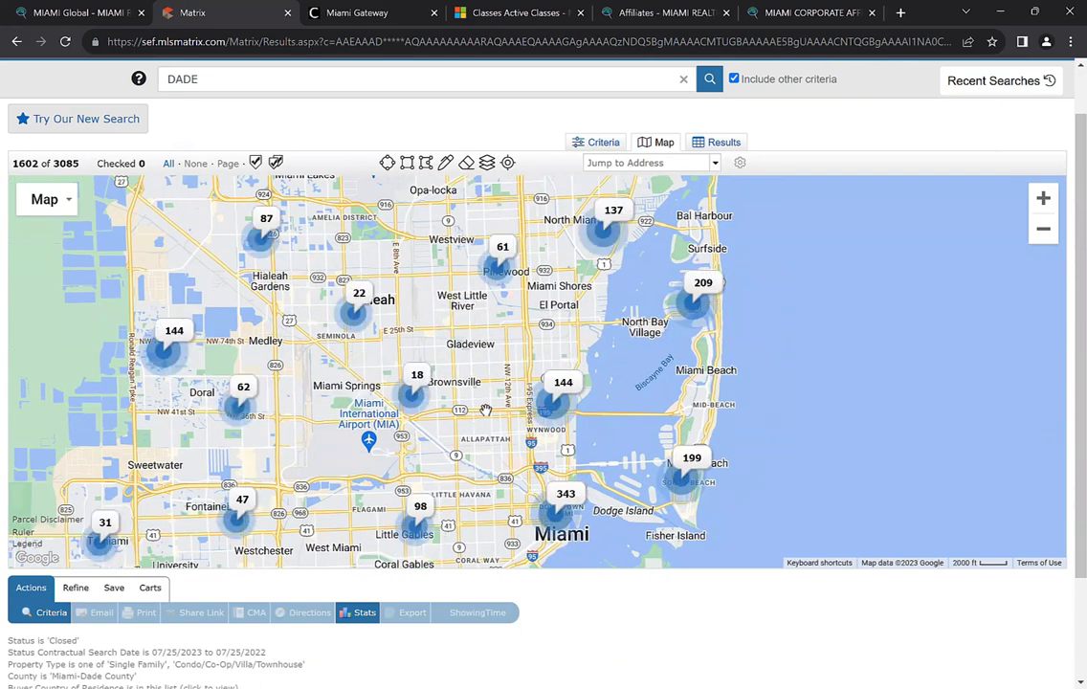
scroll(488, 412, "up", 1)
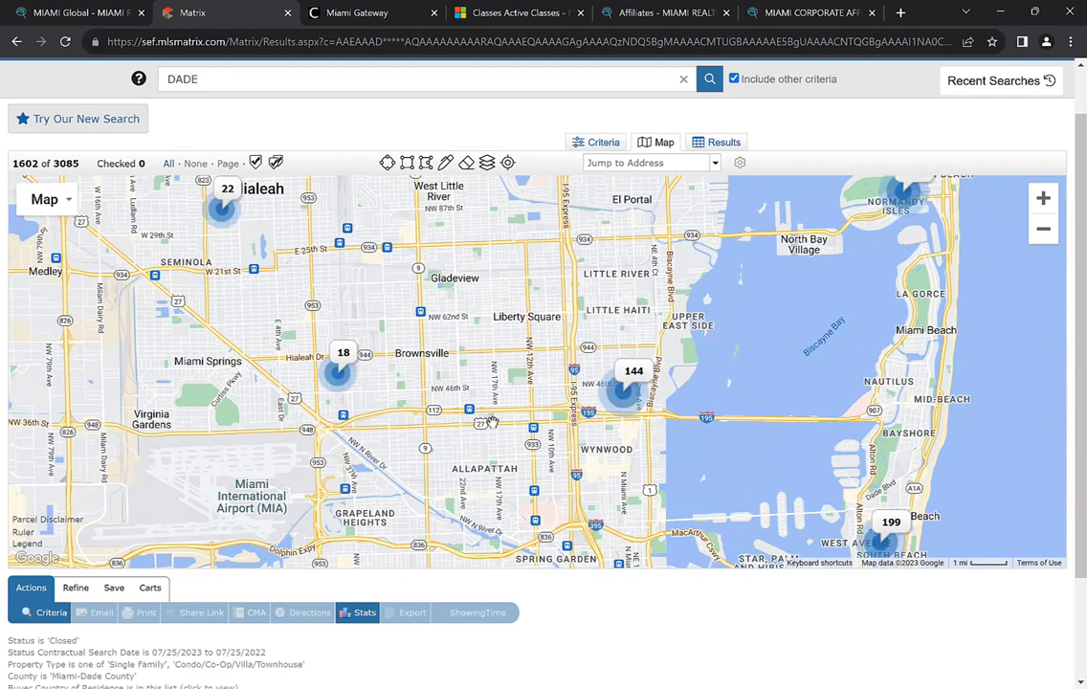
scroll(488, 411, "down", 1)
left_click_drag(490, 385, 485, 412)
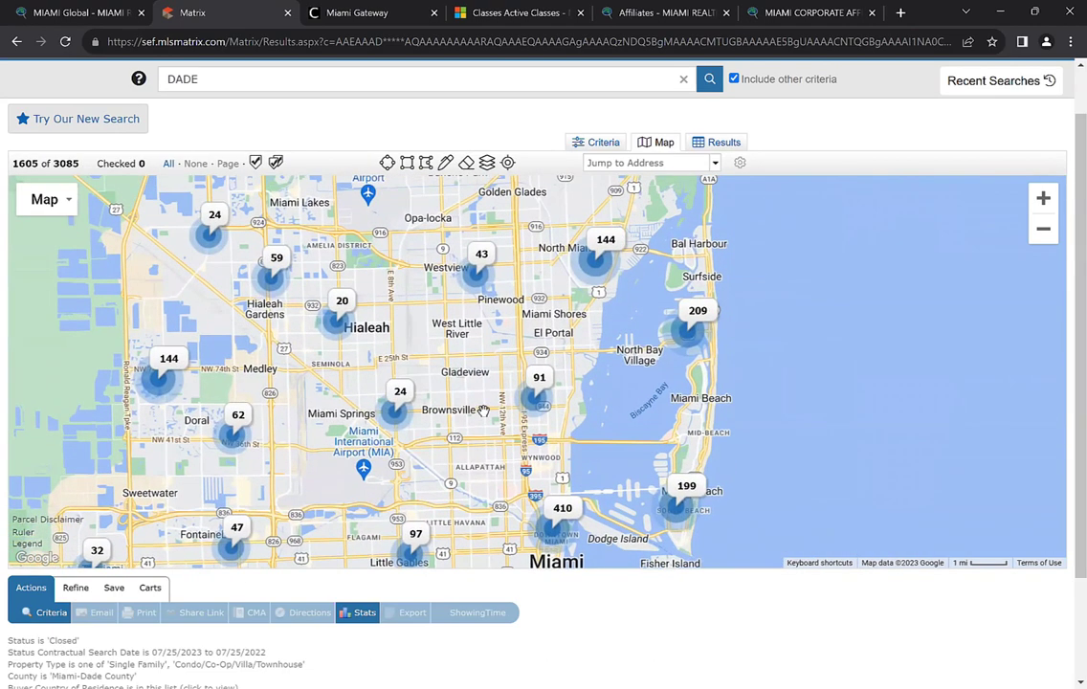
left_click_drag(501, 484, 455, 405)
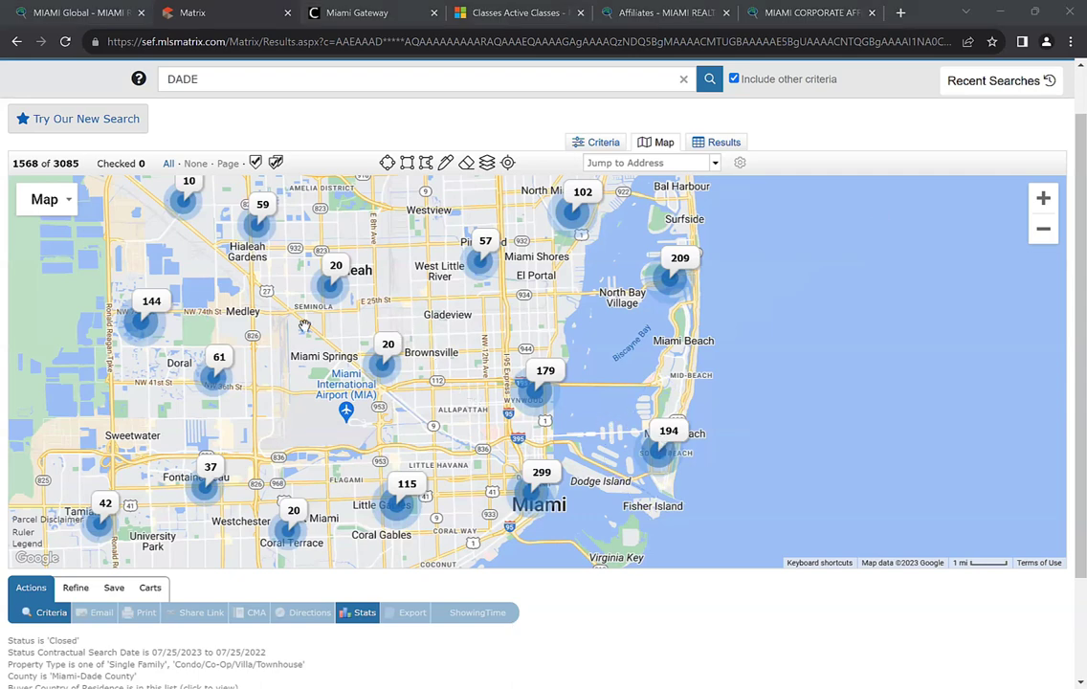
left_click_drag(268, 287, 402, 264)
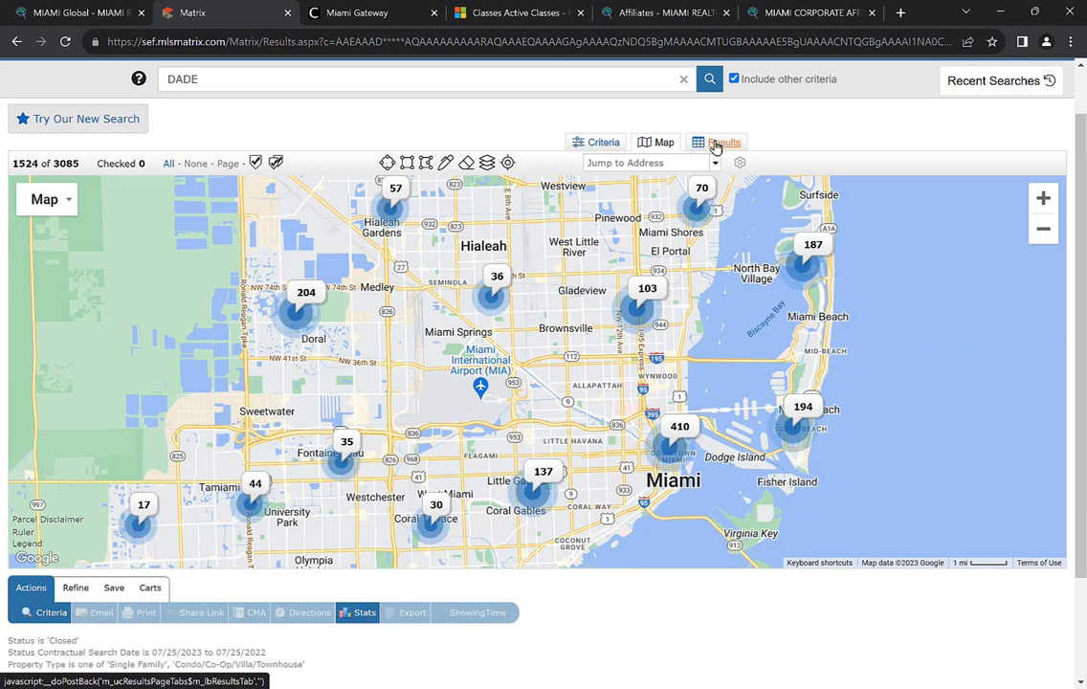
Back in the results table, drop the Global City and empty Country columns, leaving ML # unchanged
left_click(716, 145)
scroll(307, 290, "up", 1)
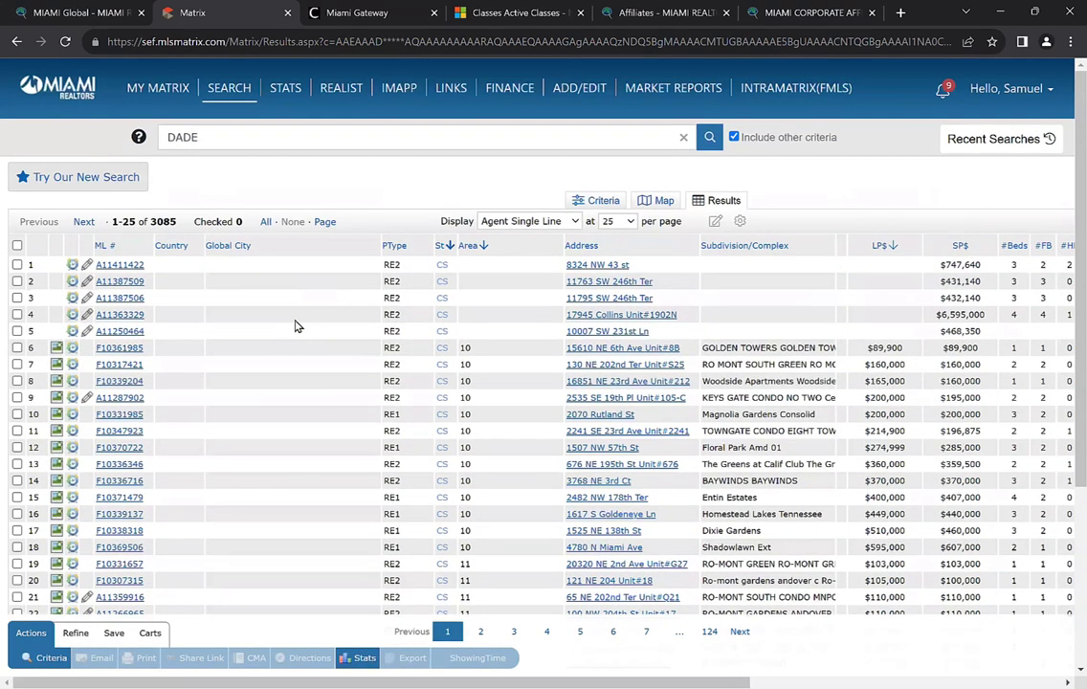
left_click(235, 245)
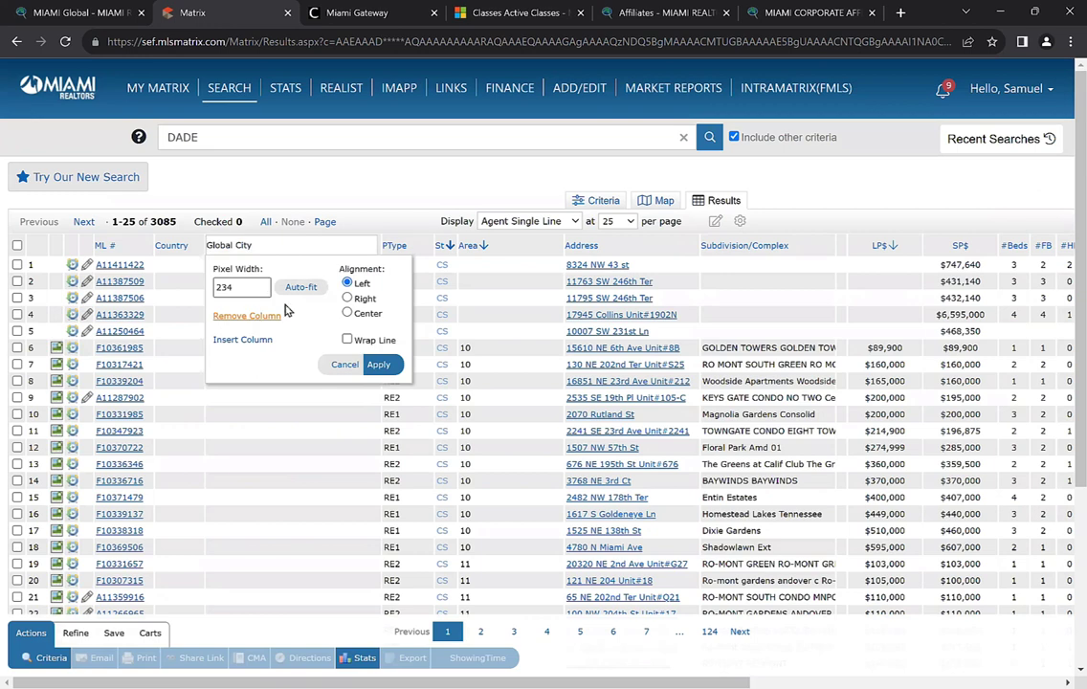
left_click(256, 316)
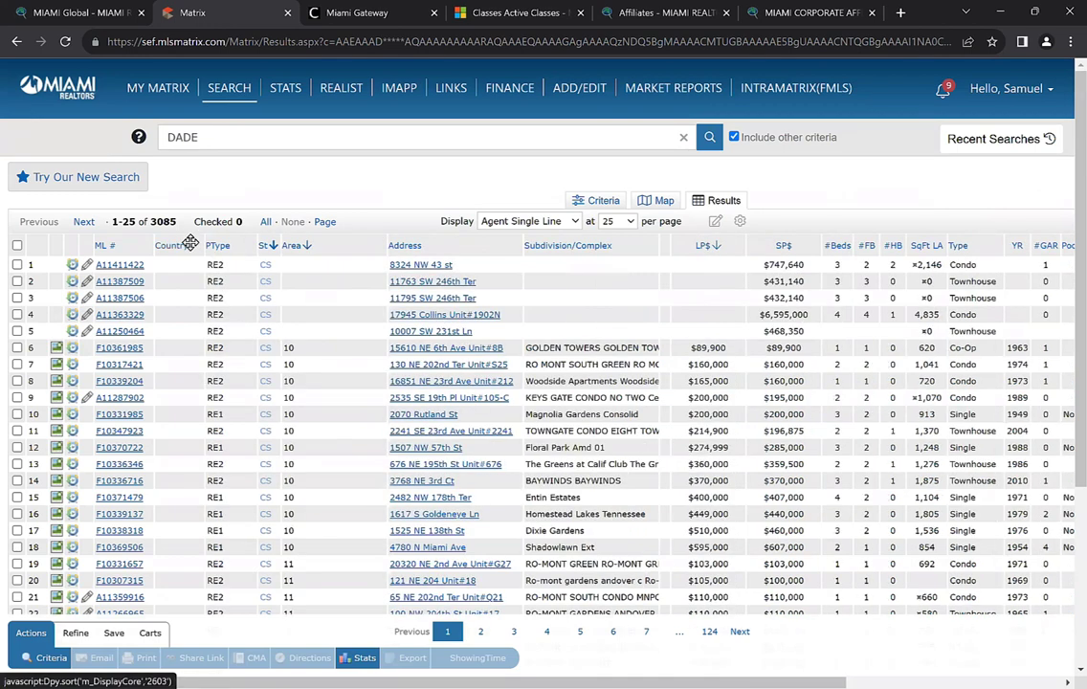
left_click(172, 246)
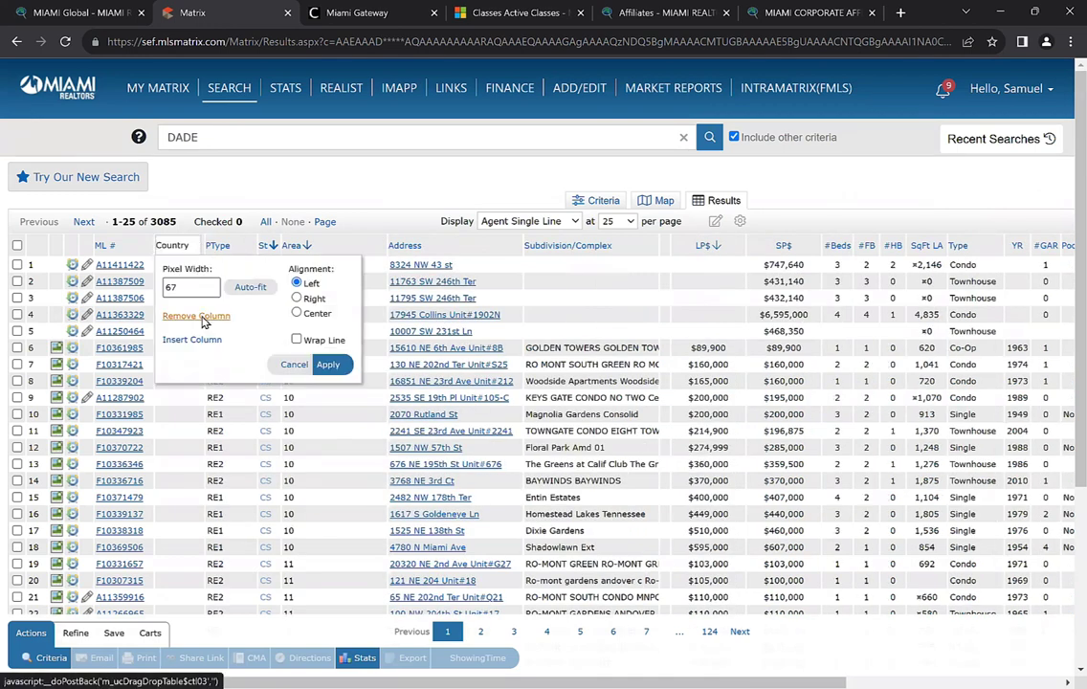
left_click(199, 317)
left_click(135, 246)
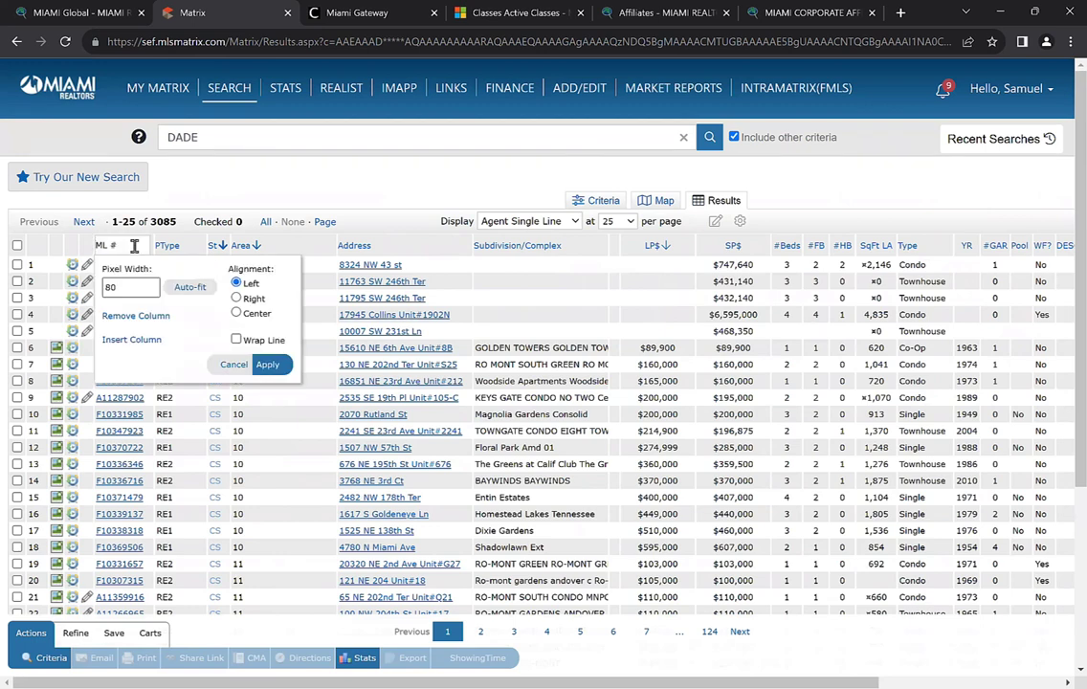
left_click(232, 366)
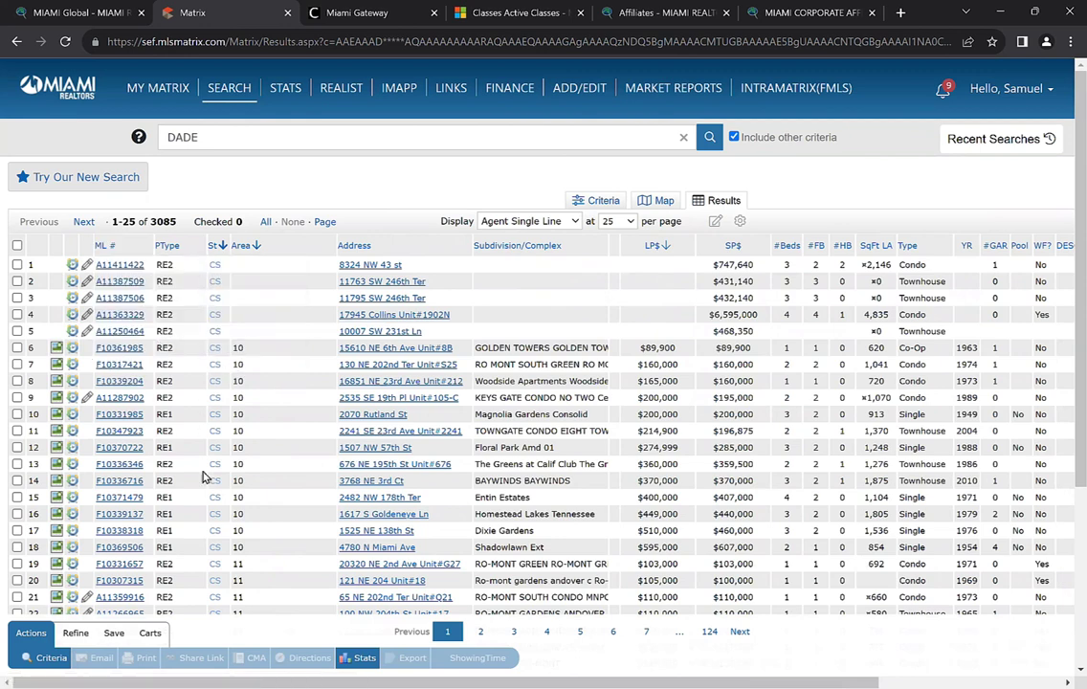
Insert a Buyer Country of Residence column after ML # in the results grid
left_click(134, 246)
left_click(139, 339)
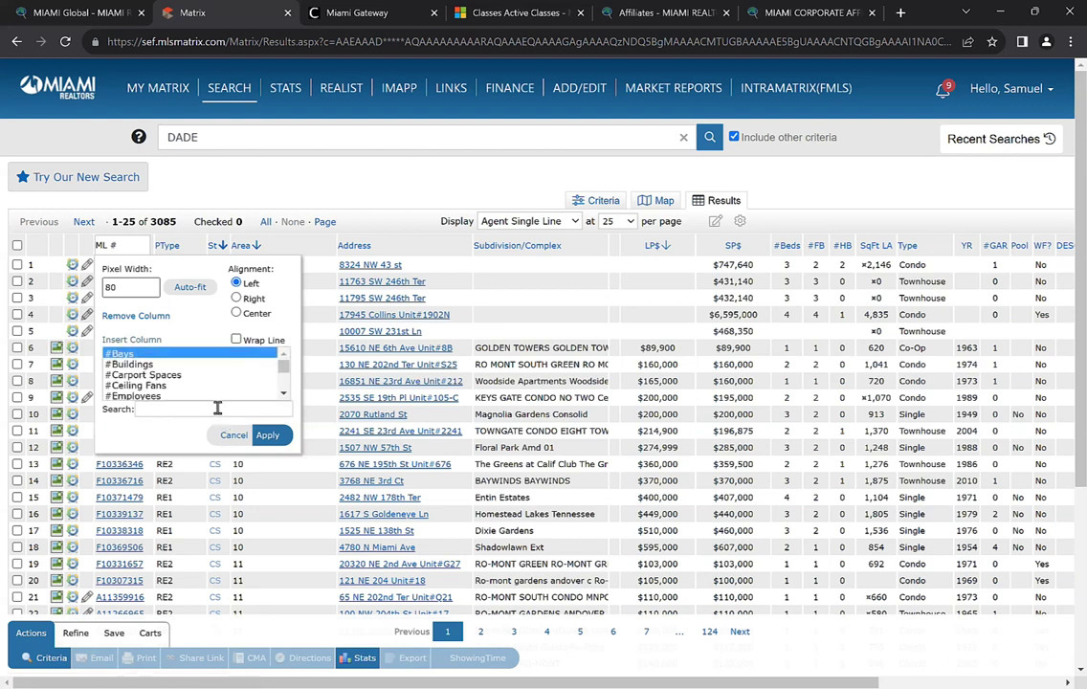
type("buyer")
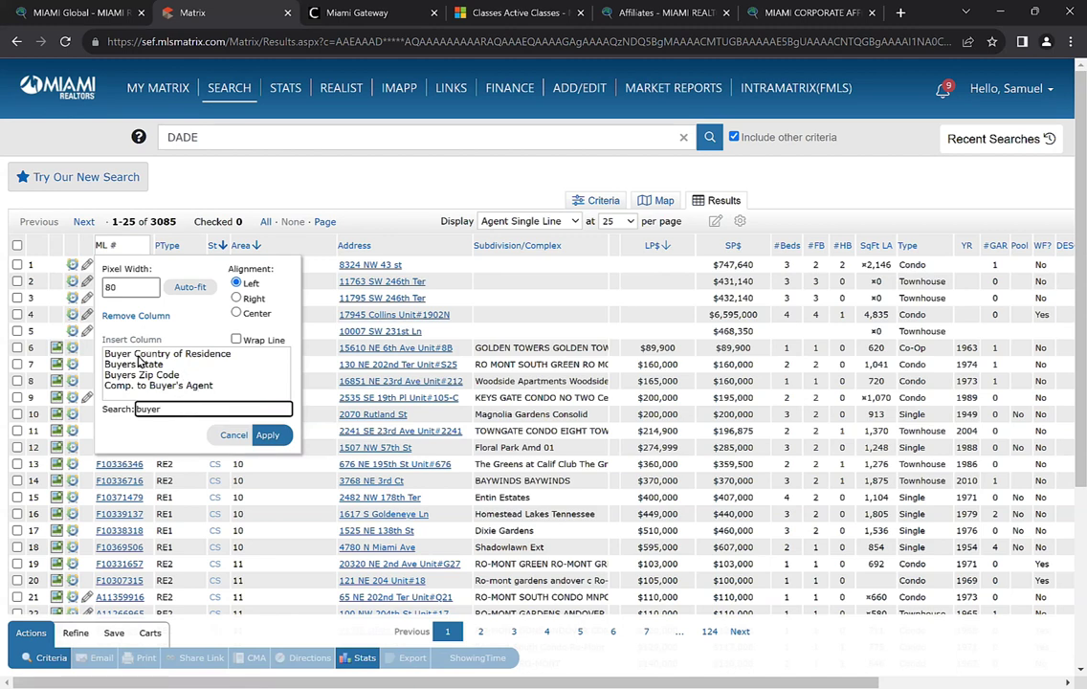
left_click(120, 354)
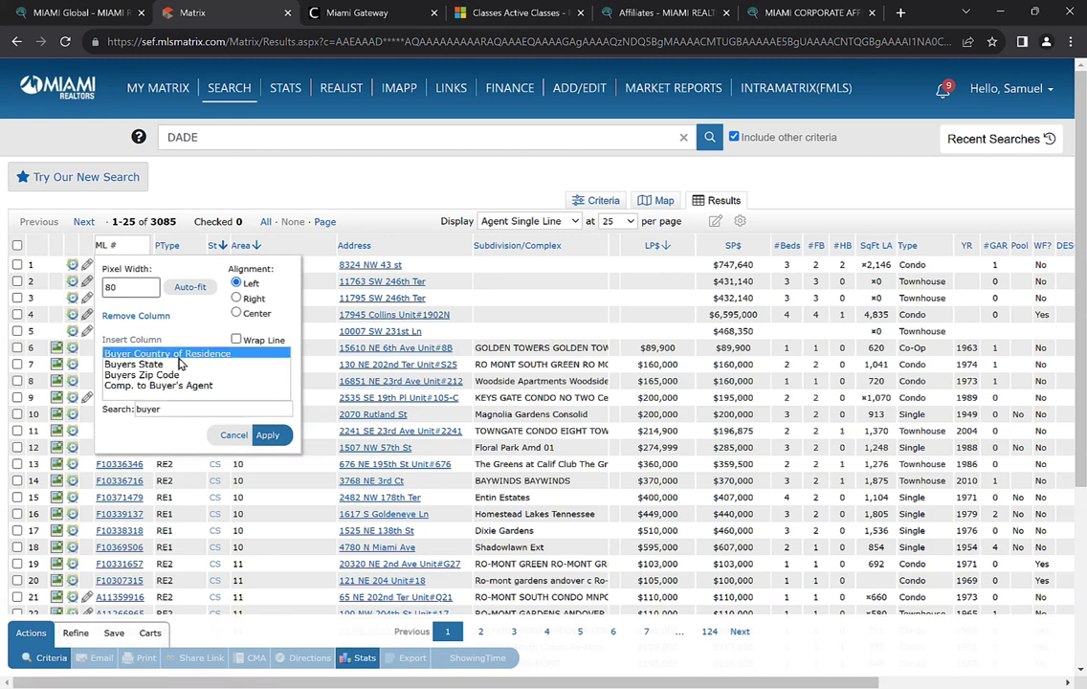
left_click(270, 436)
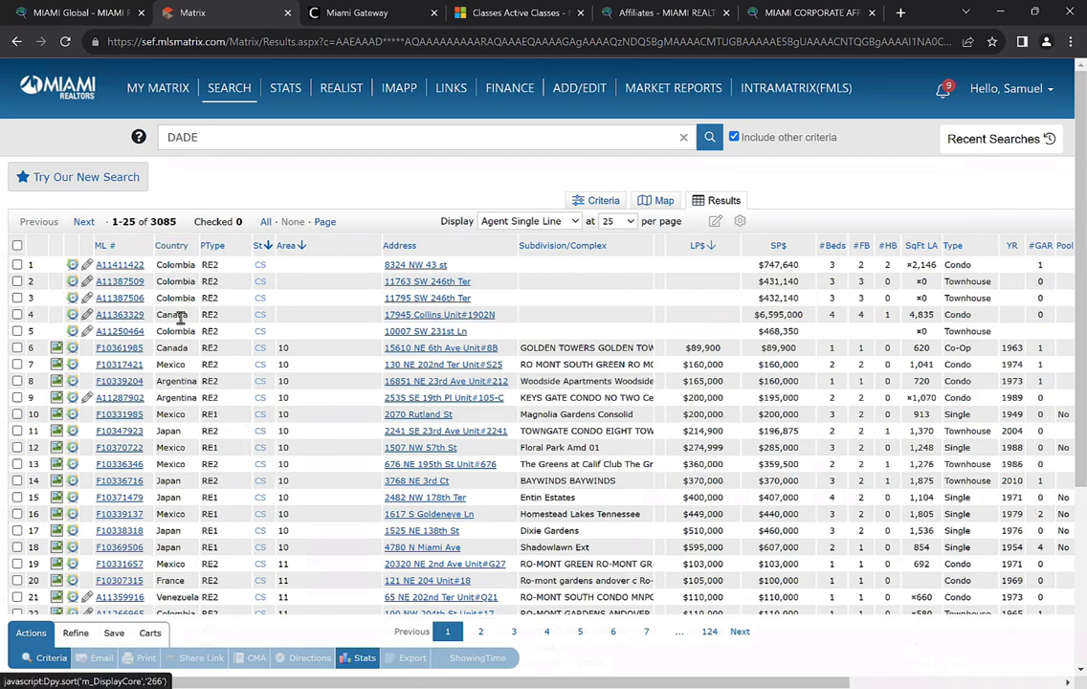
Sort the results by buyer country so Argentina buyers appear first
scroll(177, 326, "down", 2)
scroll(179, 349, "up", 2)
scroll(177, 346, "down", 2)
scroll(172, 343, "up", 2)
left_click(172, 247)
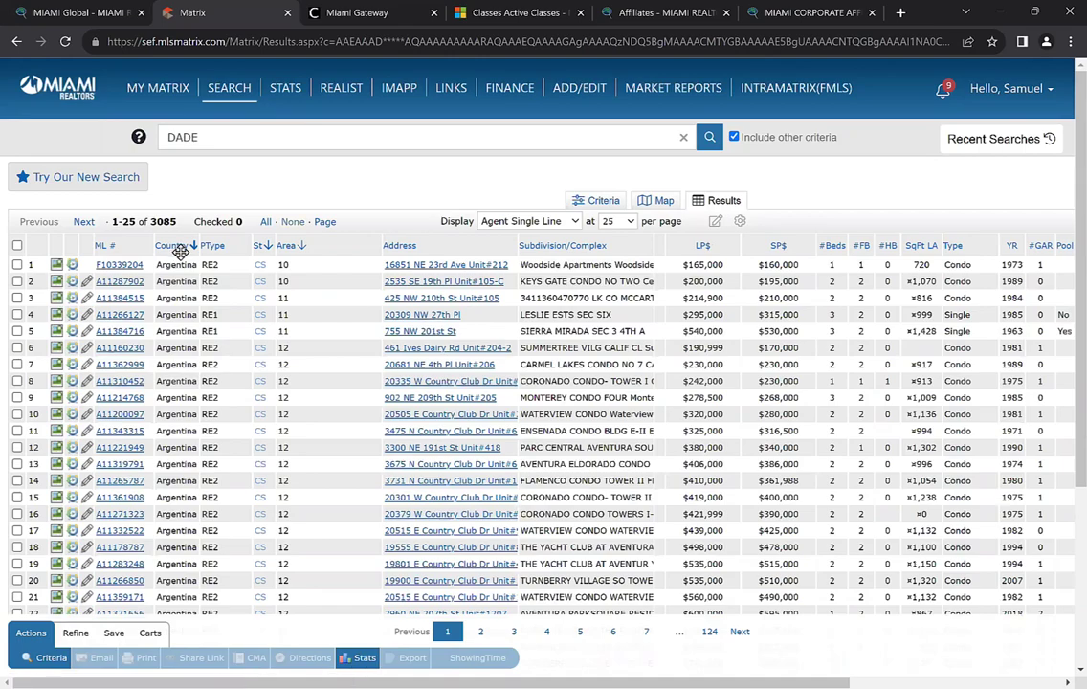
Show 100 results per page
scroll(187, 299, "down", 1)
scroll(182, 383, "down", 5)
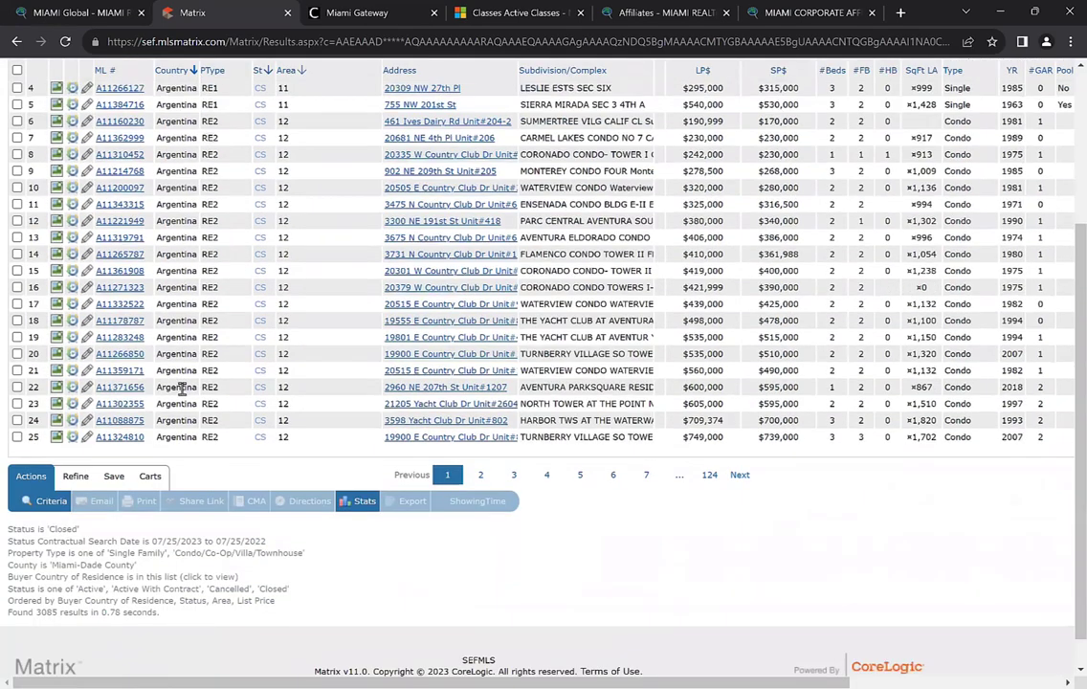
scroll(182, 382, "up", 6)
scroll(182, 364, "down", 2)
scroll(181, 388, "up", 1)
scroll(180, 392, "up", 2)
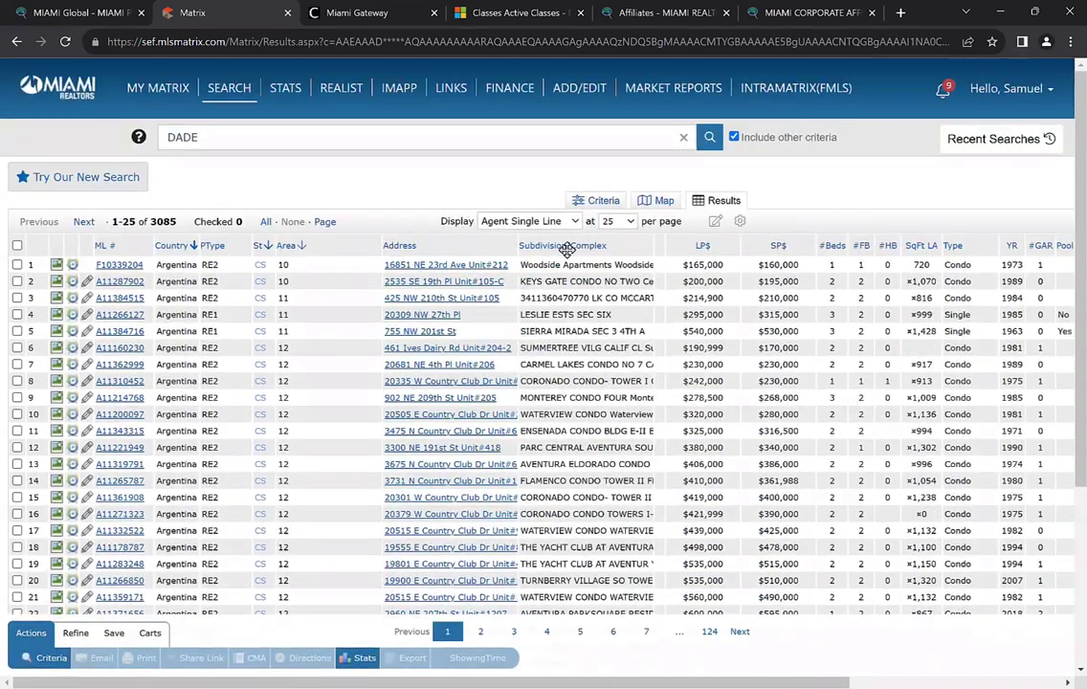
left_click(618, 221)
left_click(618, 267)
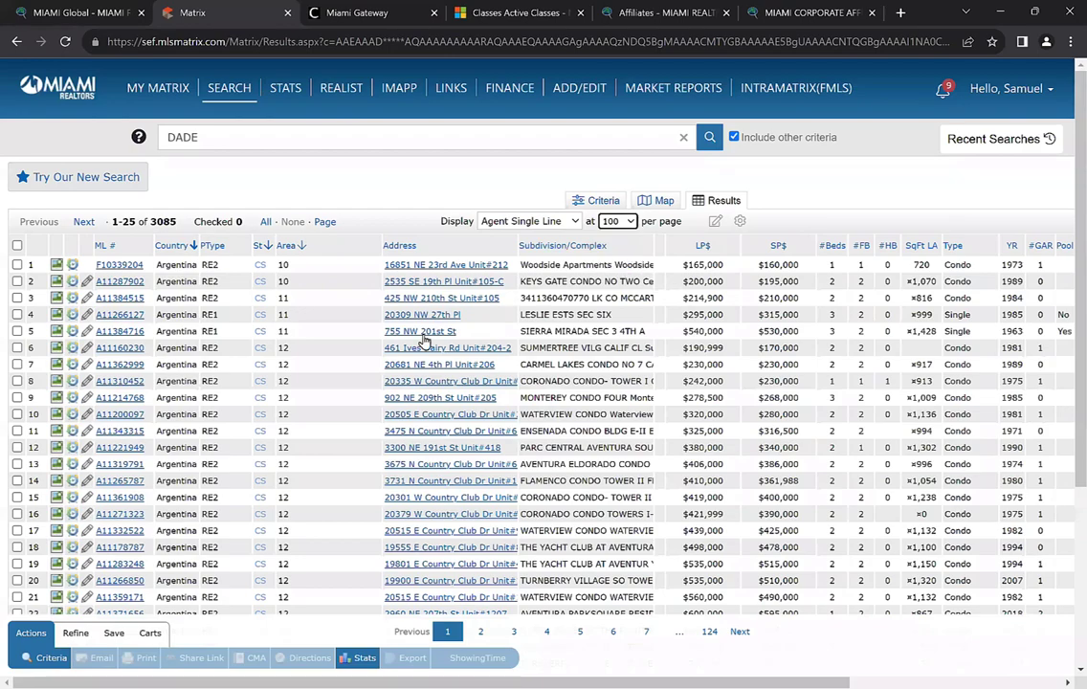
Check all 100 listings on the first page with the select-all box
scroll(319, 345, "down", 2)
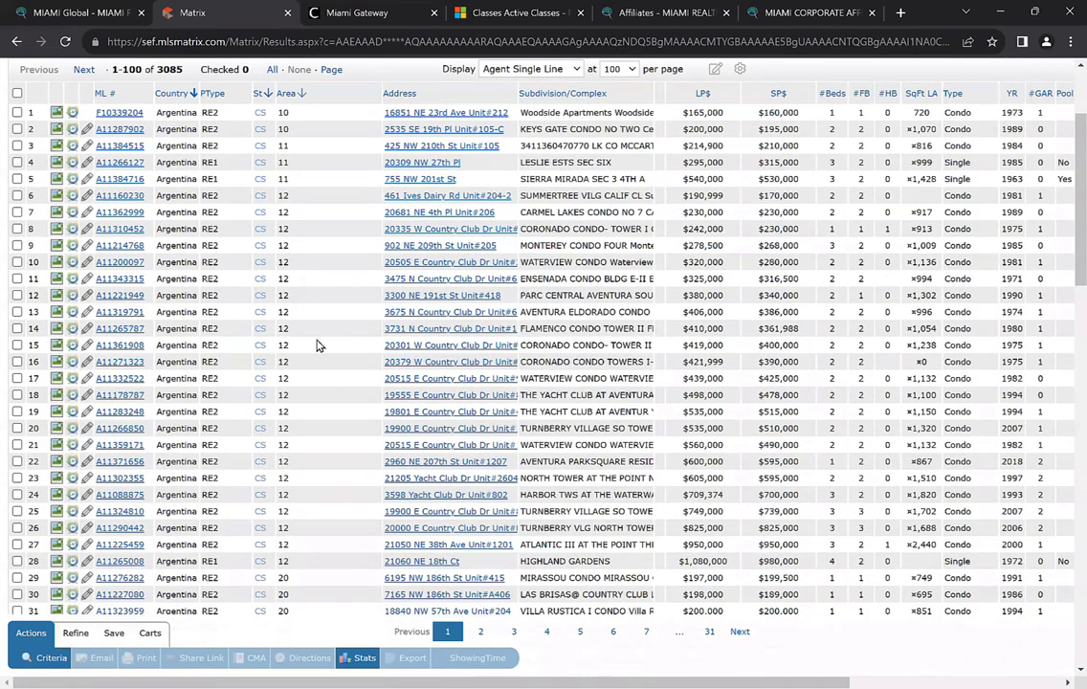
scroll(319, 345, "down", 8)
scroll(318, 346, "down", 3)
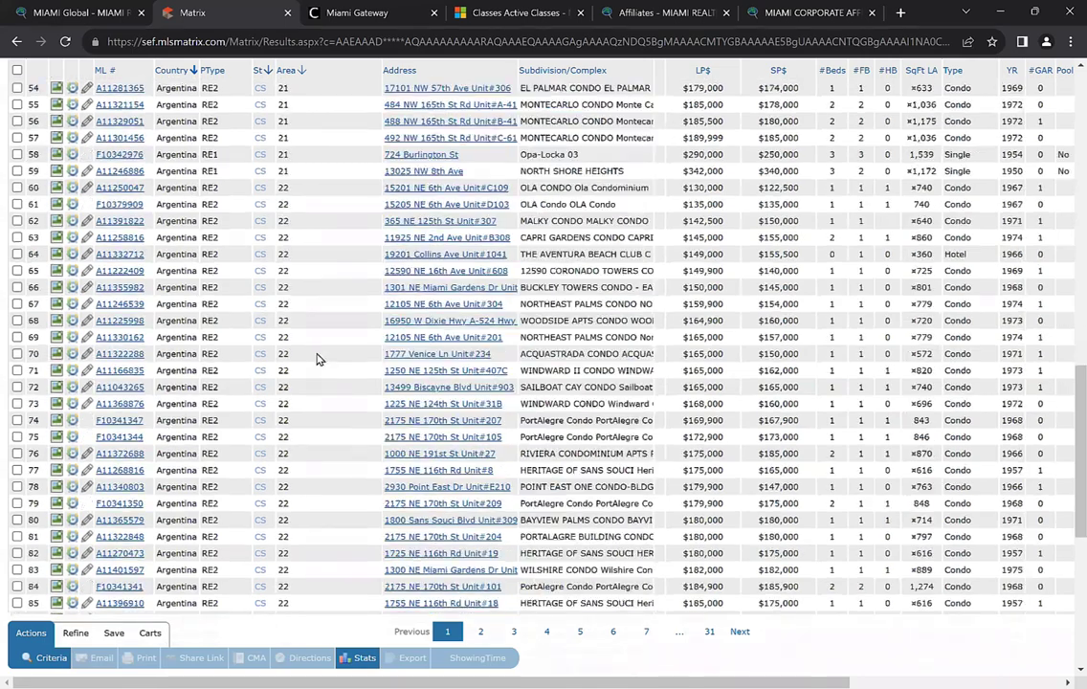
scroll(316, 354, "up", 12)
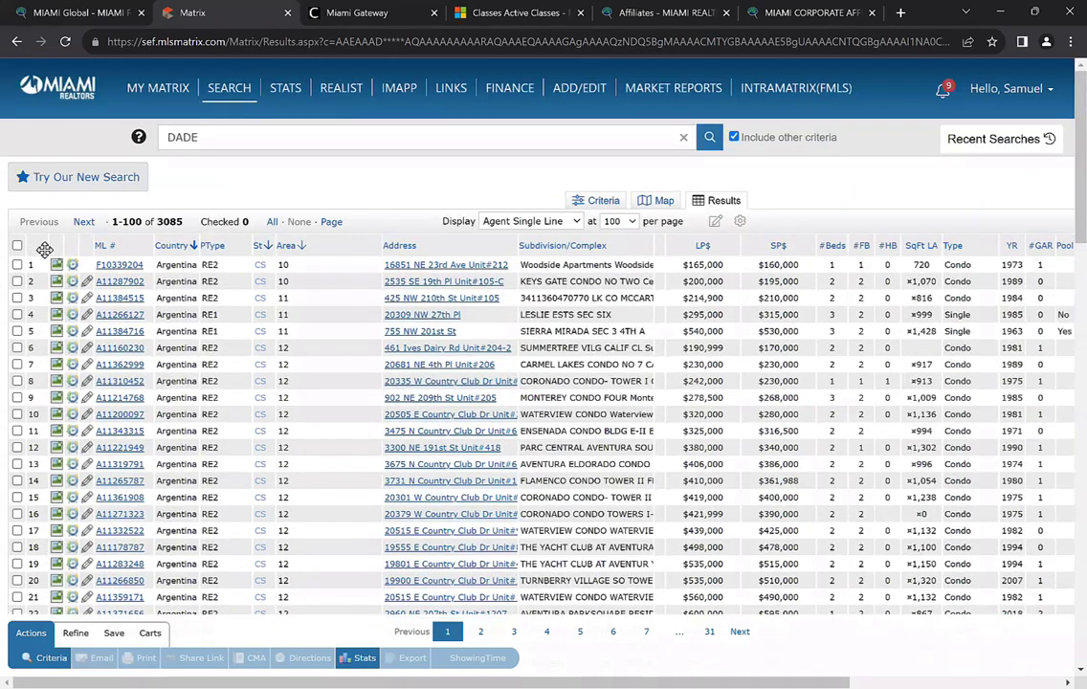
scroll(134, 268, "down", 2)
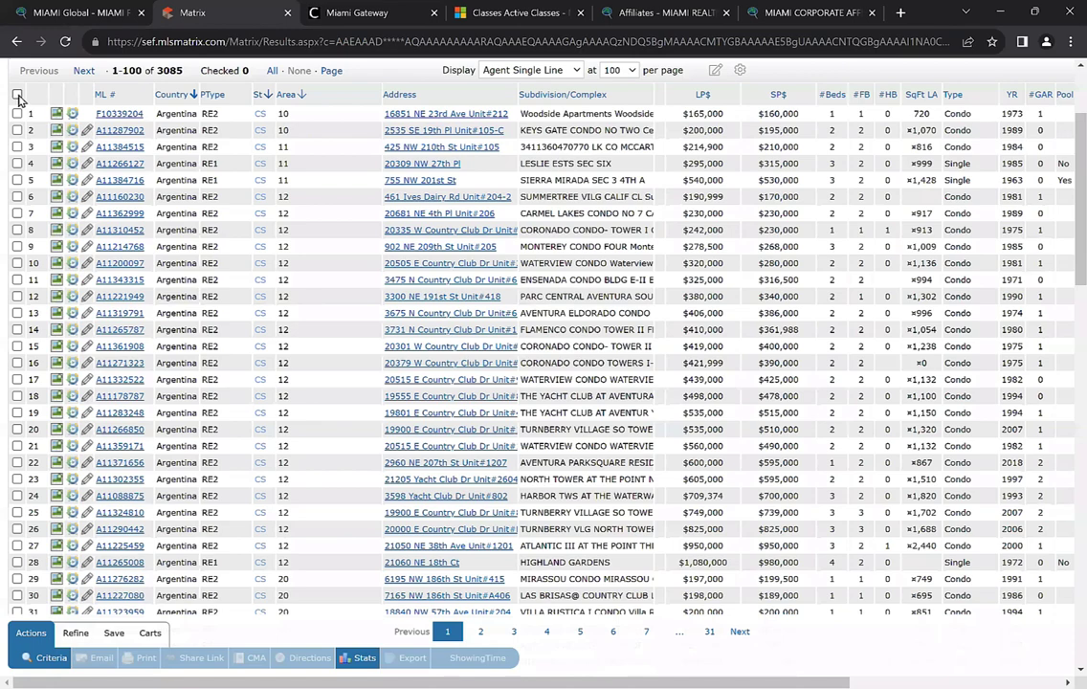
left_click(18, 97)
scroll(272, 342, "down", 3)
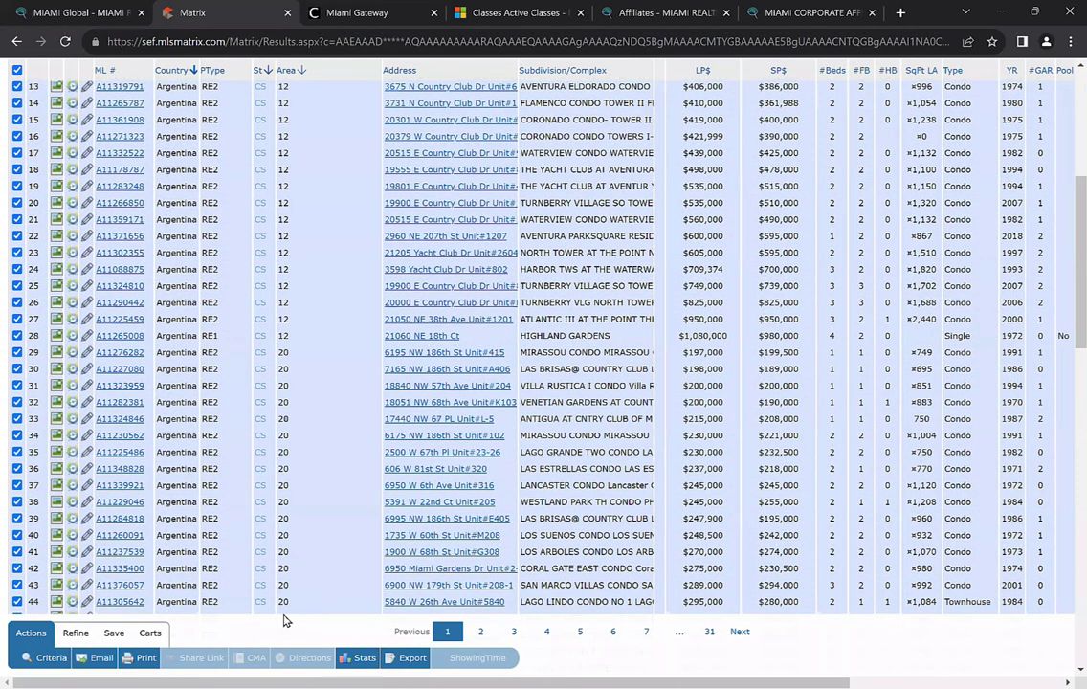
Export the 100 checked listings as an Agent Single Line CSV file
left_click(410, 659)
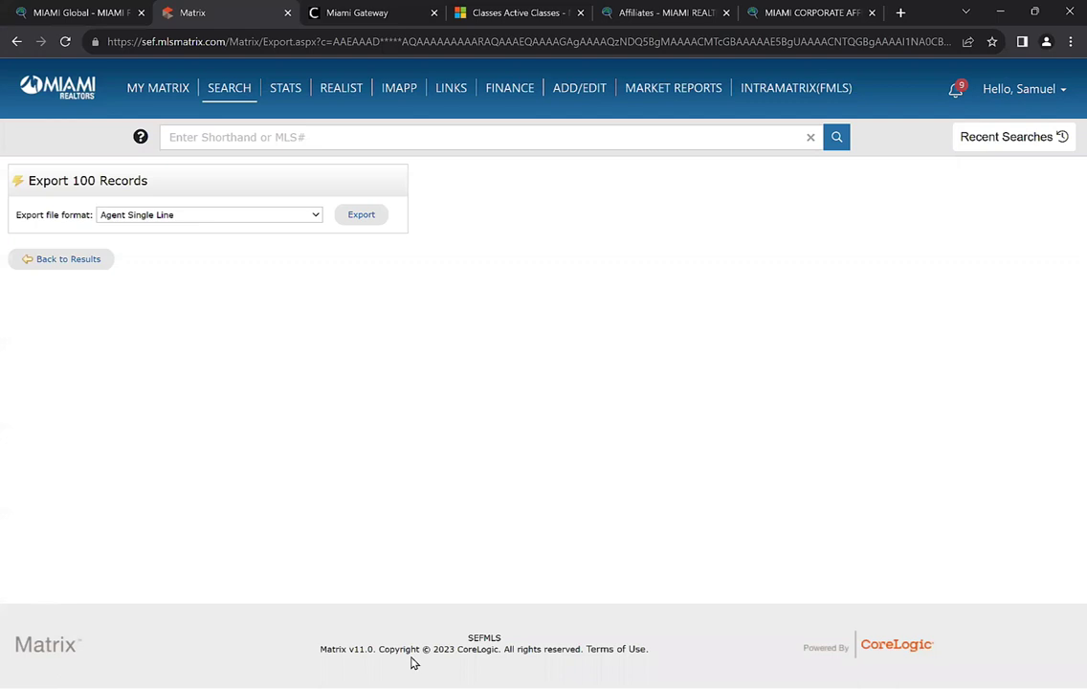
left_click(356, 220)
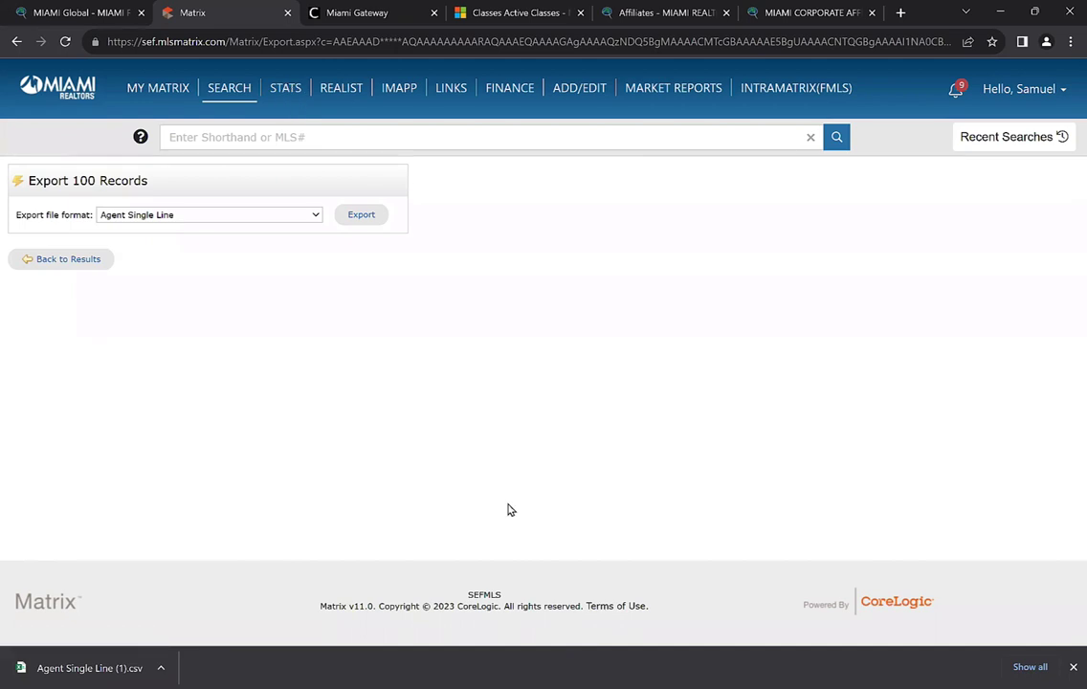
Bring up the SEARCH menu with its Cross Property search options
left_click(818, 521)
key("ctrl+a")
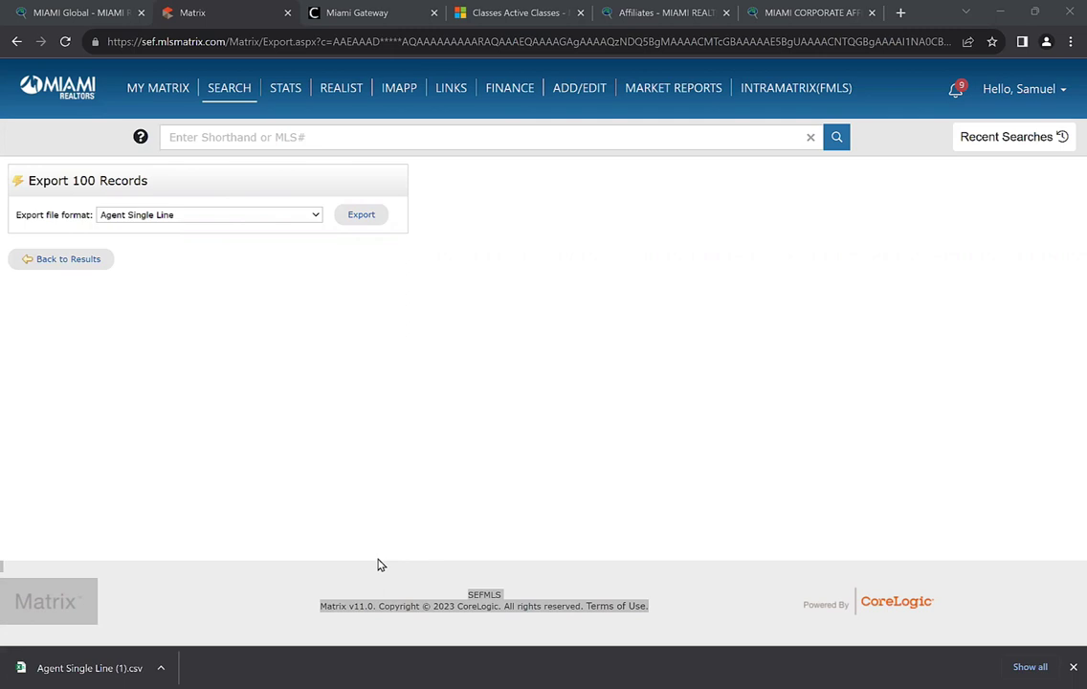
mouse_move(237, 94)
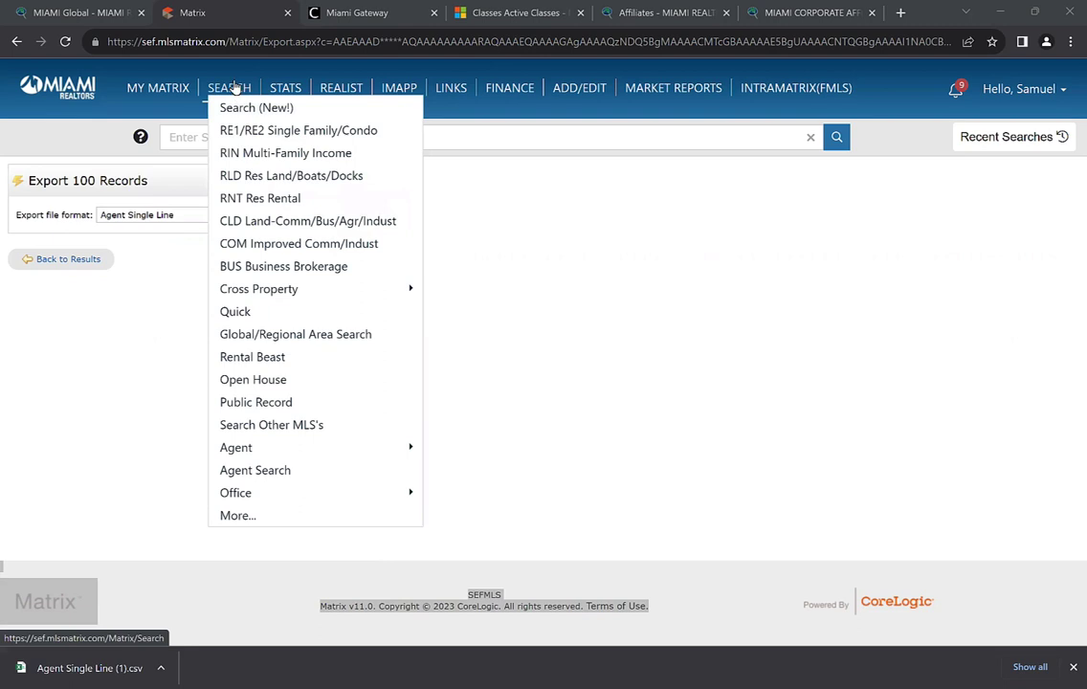
Start a Cross Property Quick search for Closed sales within 0-365 days, excluding Active, Coming Soon and Active With Contract
left_click(253, 291)
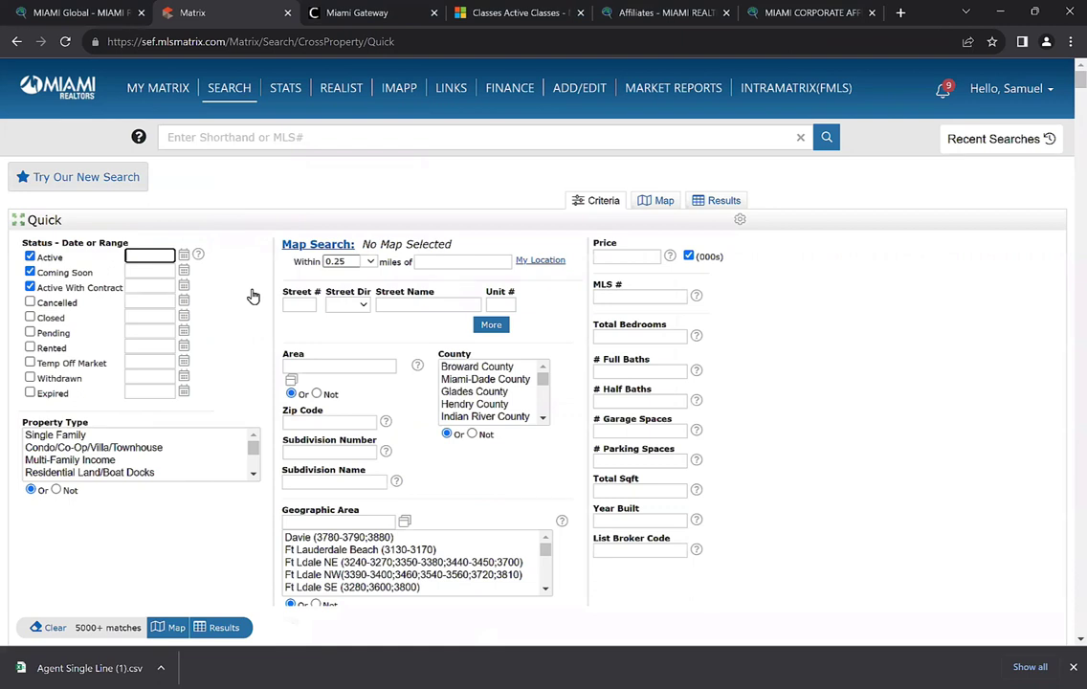
scroll(249, 305, "down", 1)
left_click(30, 182)
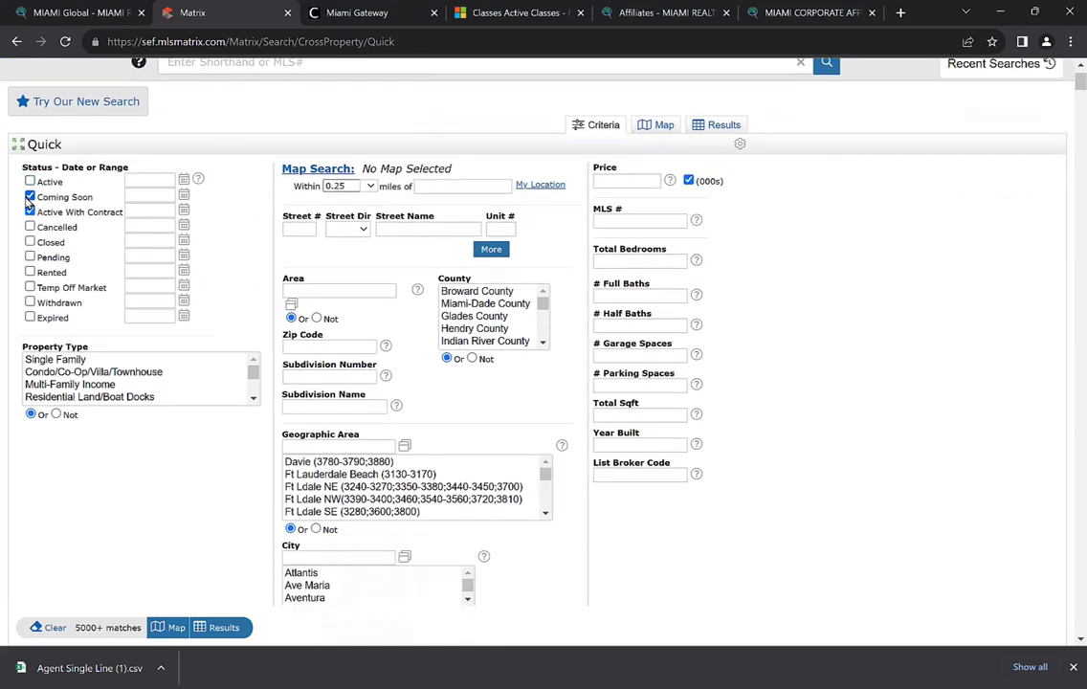
left_click(30, 196)
left_click(30, 212)
left_click(29, 242)
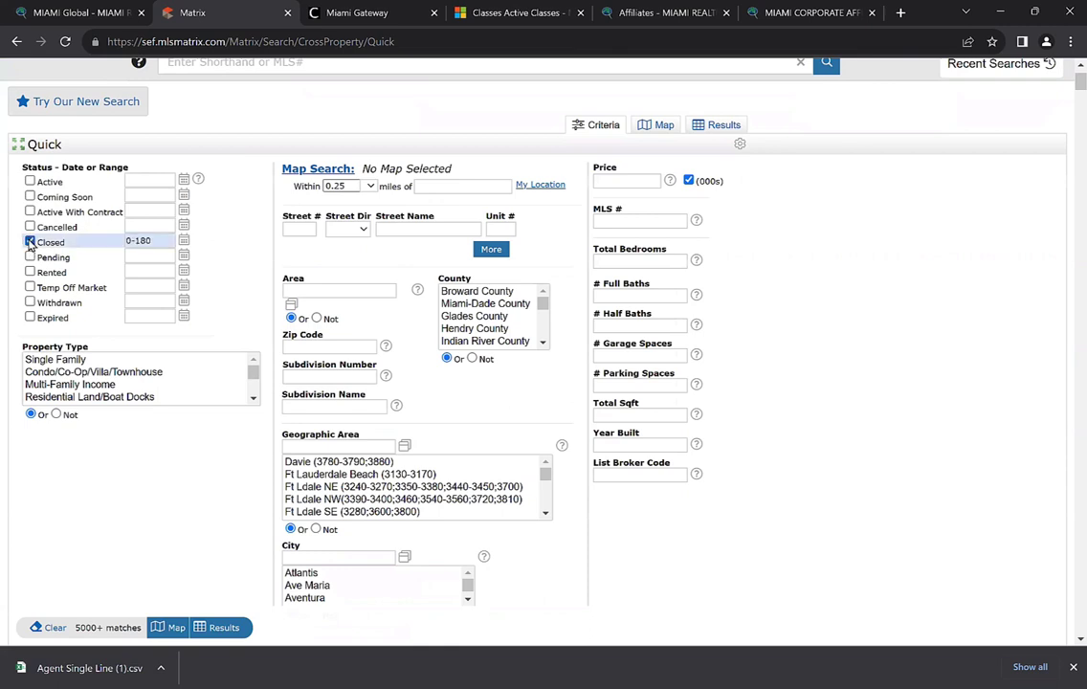
double_click(142, 241)
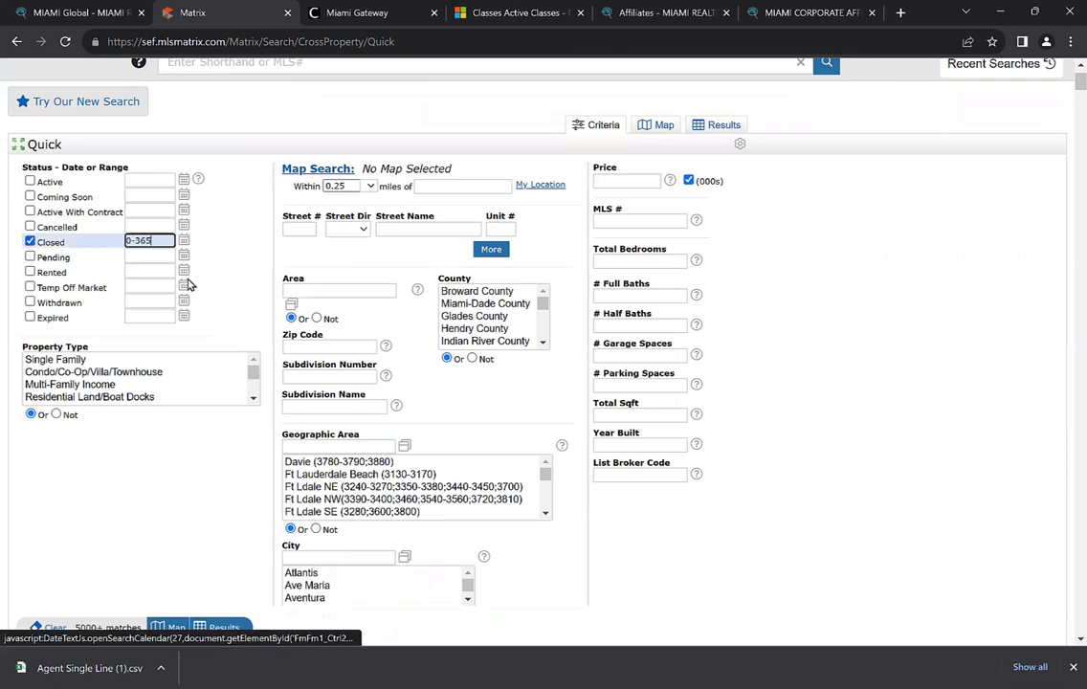
type("365")
Limit Property Type to Single Family and Condo/Co-Op/Villa/Townhouse
left_click_drag(57, 360, 75, 381)
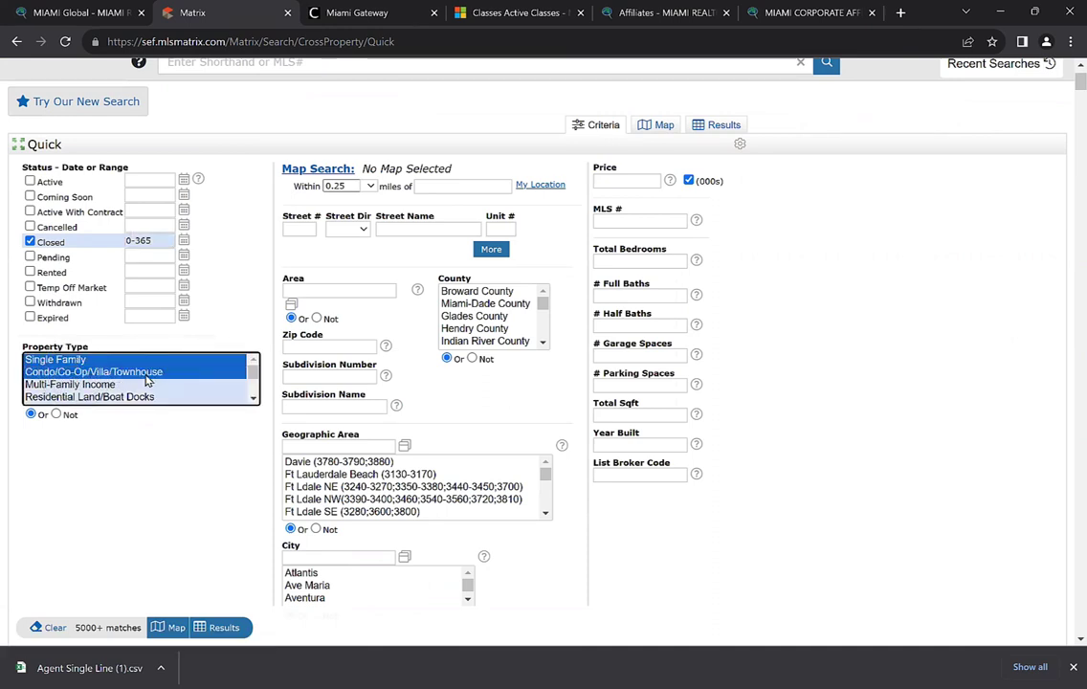
scroll(134, 522, "down", 1)
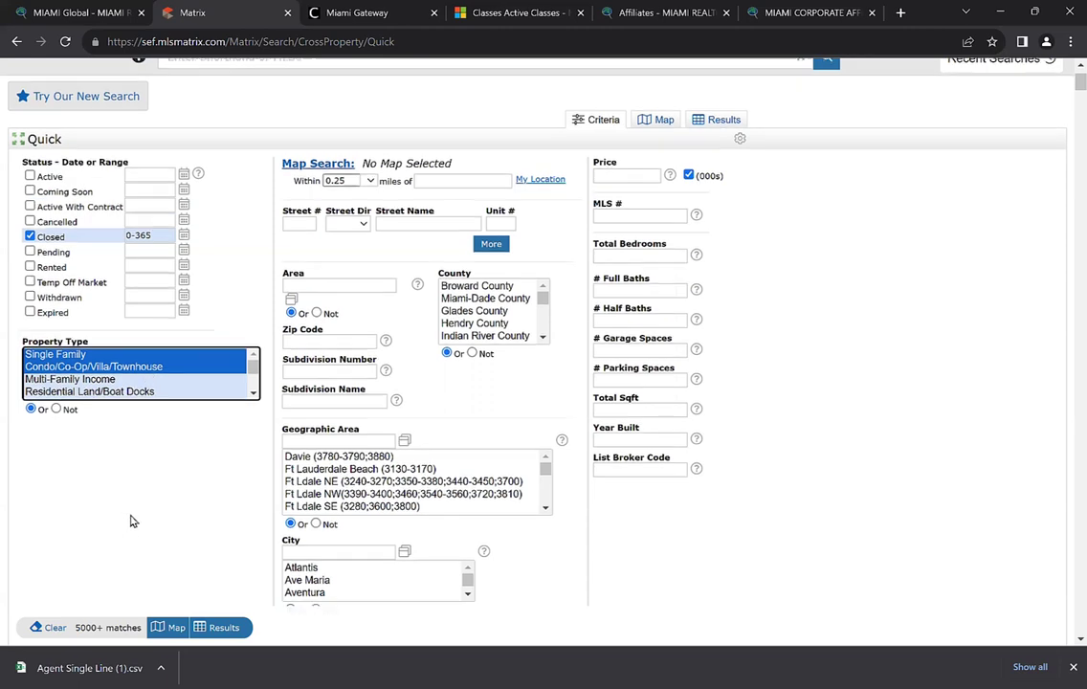
scroll(134, 521, "down", 6)
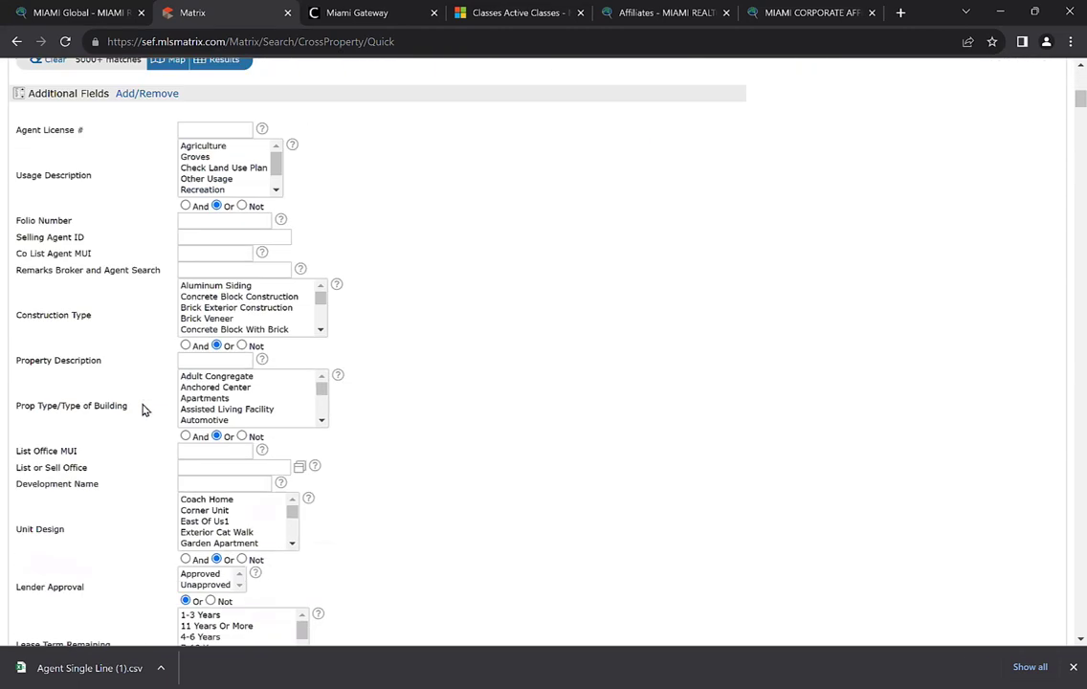
In Buyer Country of Residence, select the foreign countries from Argentina through Venezuela, including Spain
key("ctrl+f")
type("buyer")
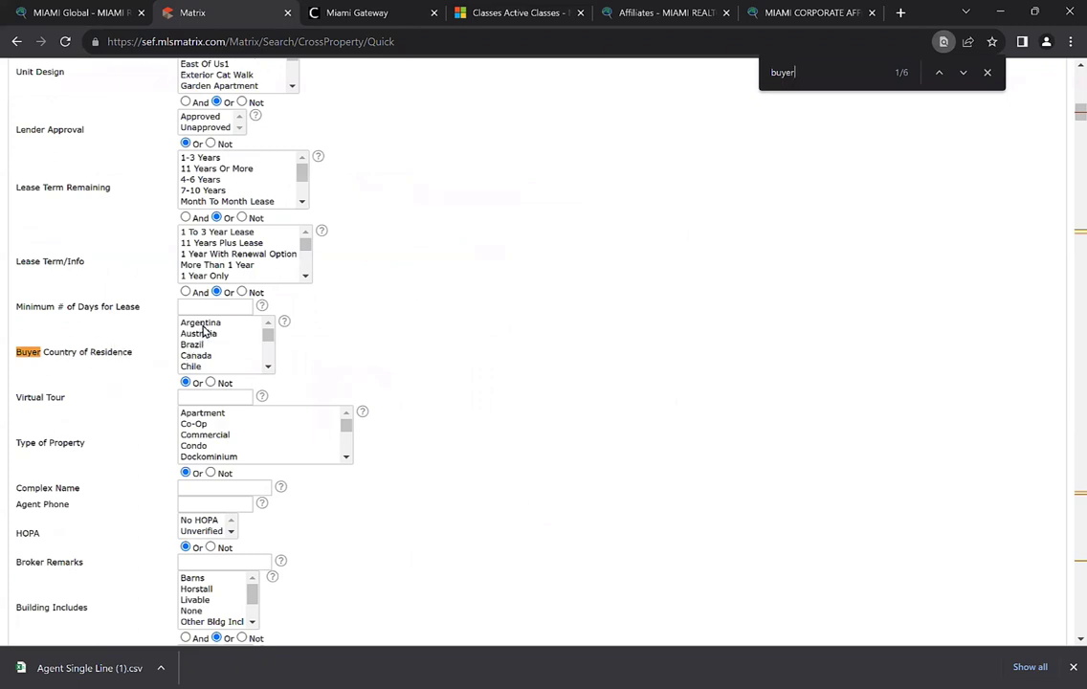
left_click_drag(192, 322, 229, 362)
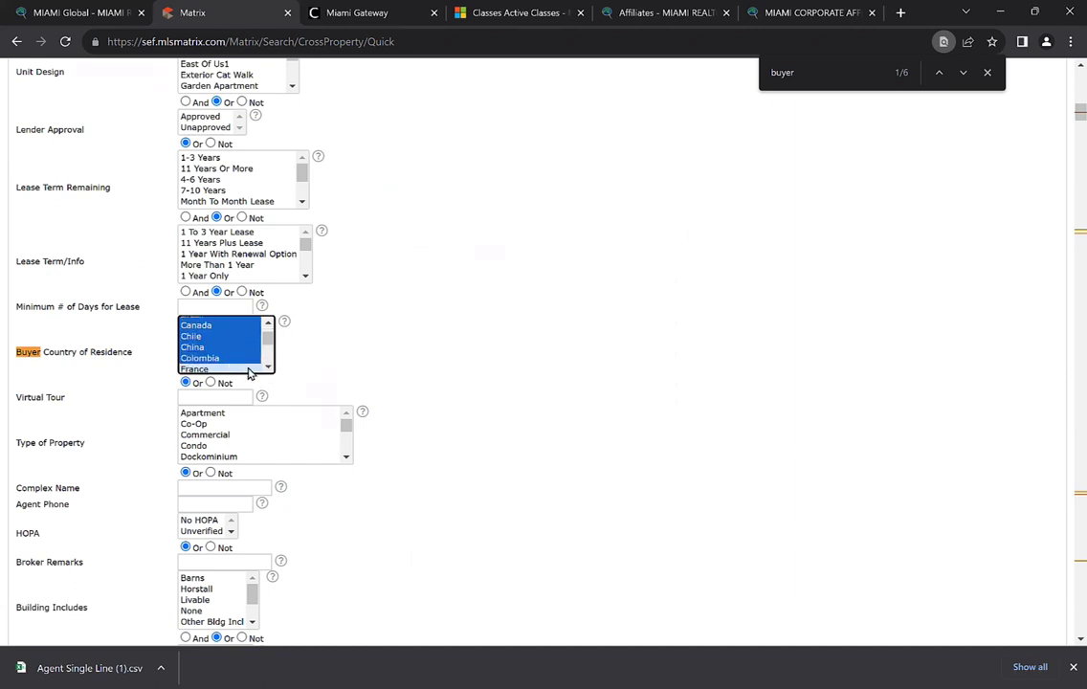
left_click_drag(267, 371, 271, 373)
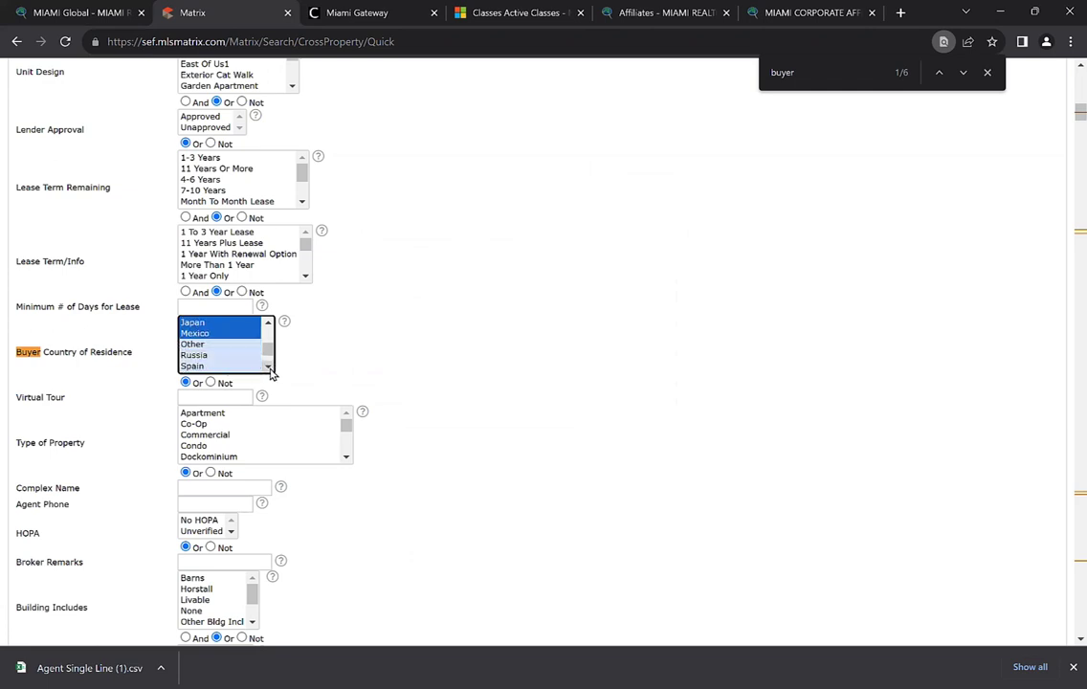
left_click_drag(269, 327, 219, 374)
left_click(211, 338, "ctrl")
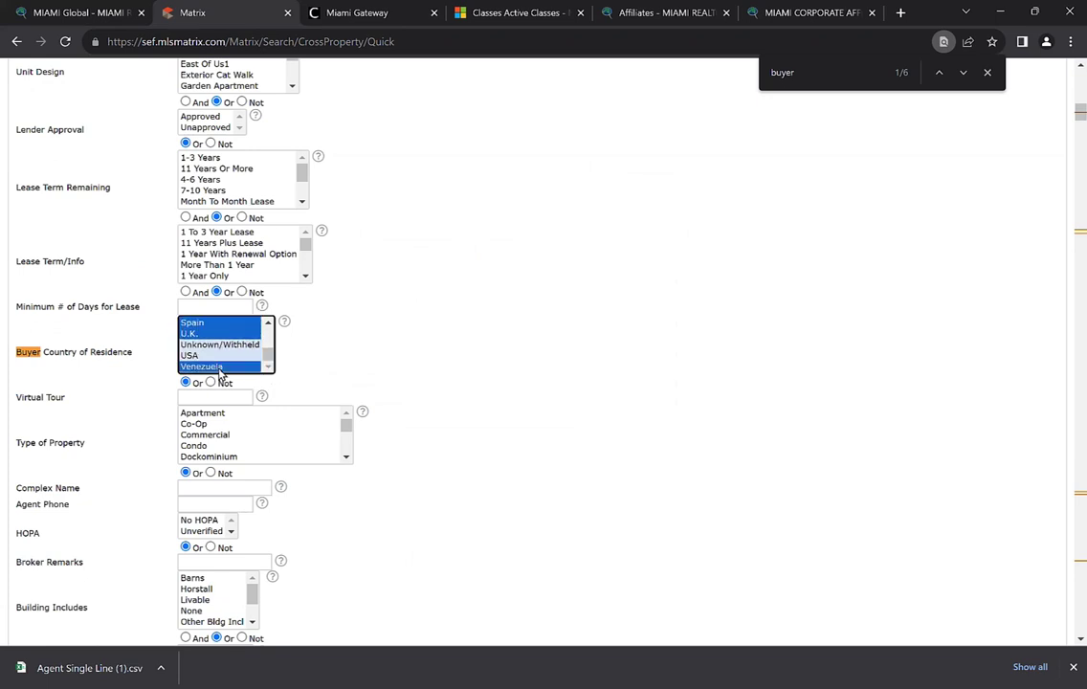
scroll(473, 412, "up", 7)
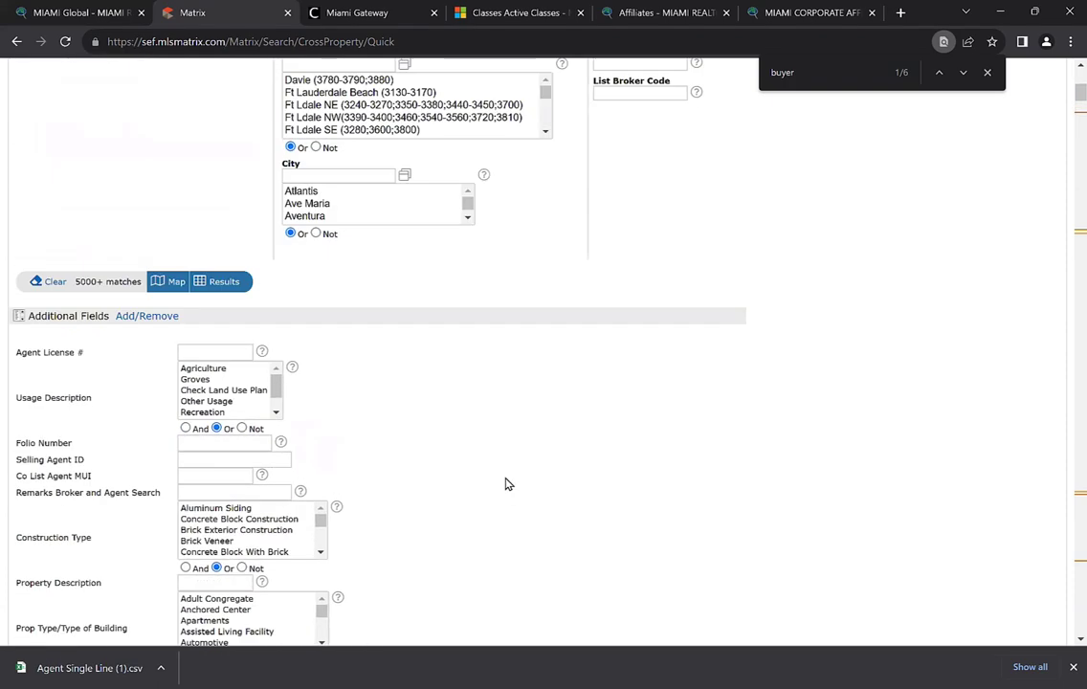
Add Broward and Palm Beach County to the county criteria
scroll(507, 485, "up", 2)
scroll(383, 479, "up", 2)
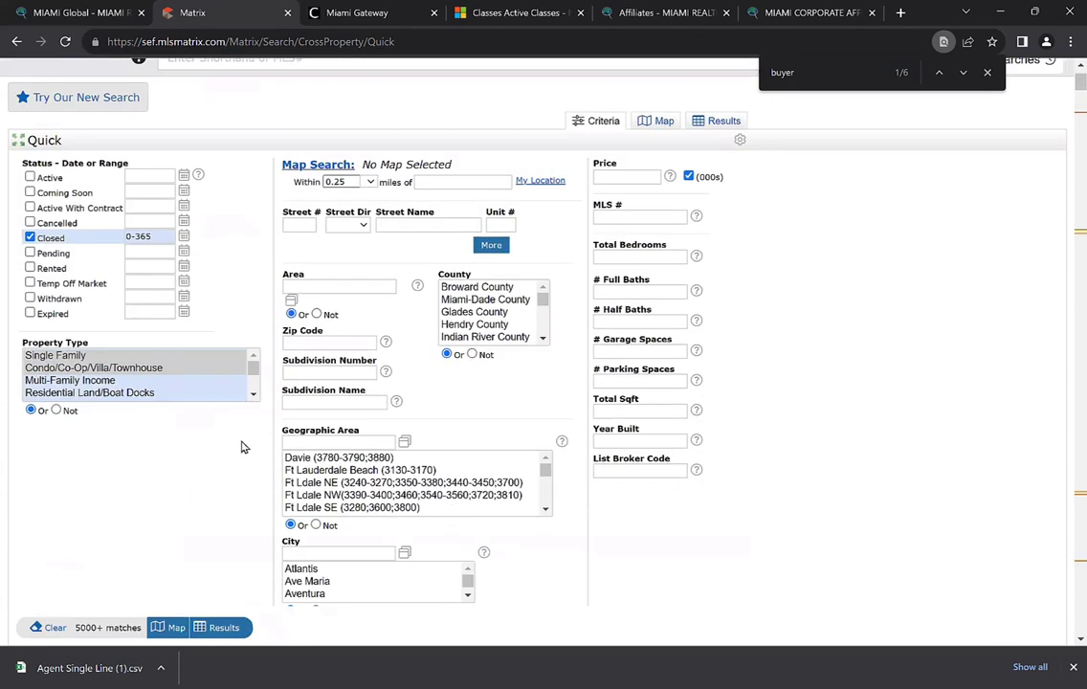
scroll(244, 441, "down", 1)
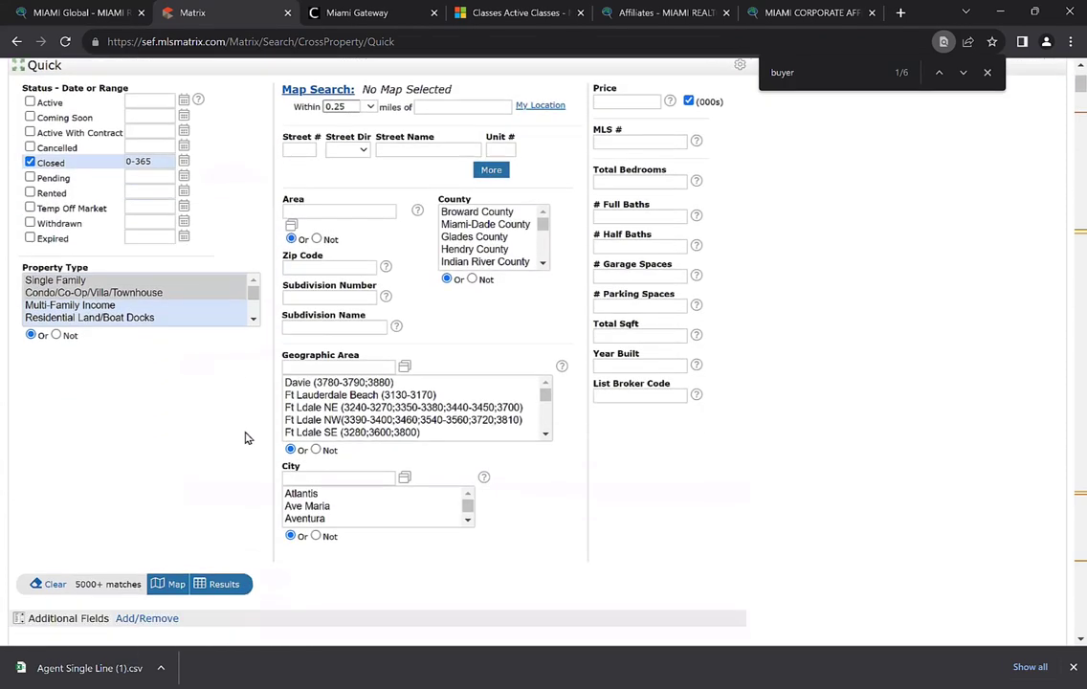
left_click(479, 214)
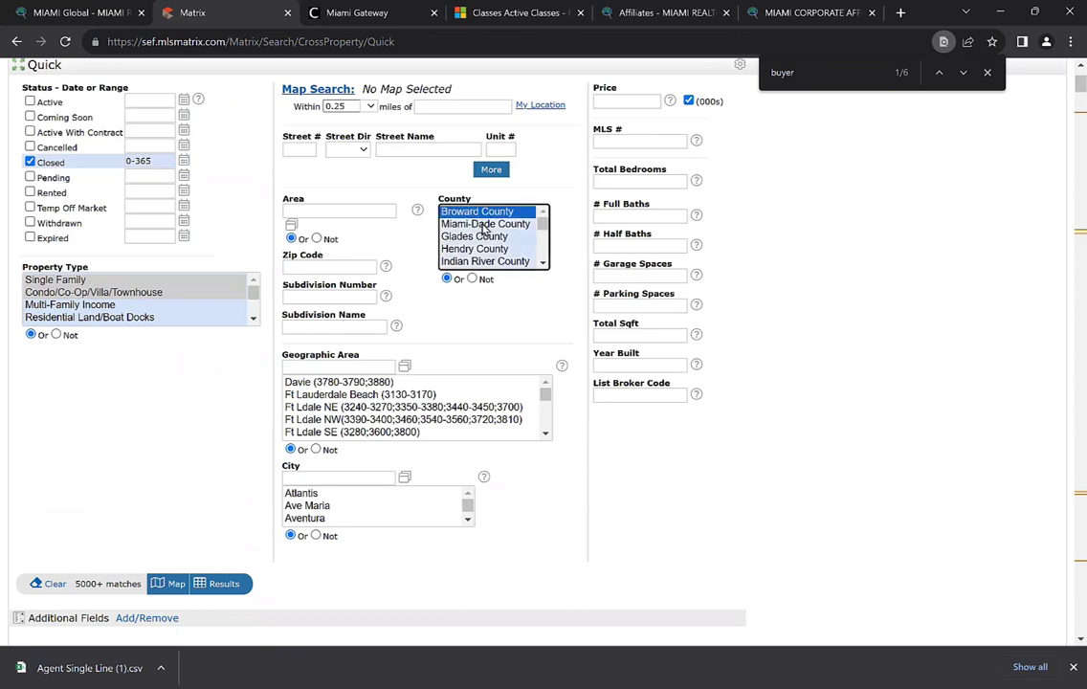
scroll(517, 248, "down", 2)
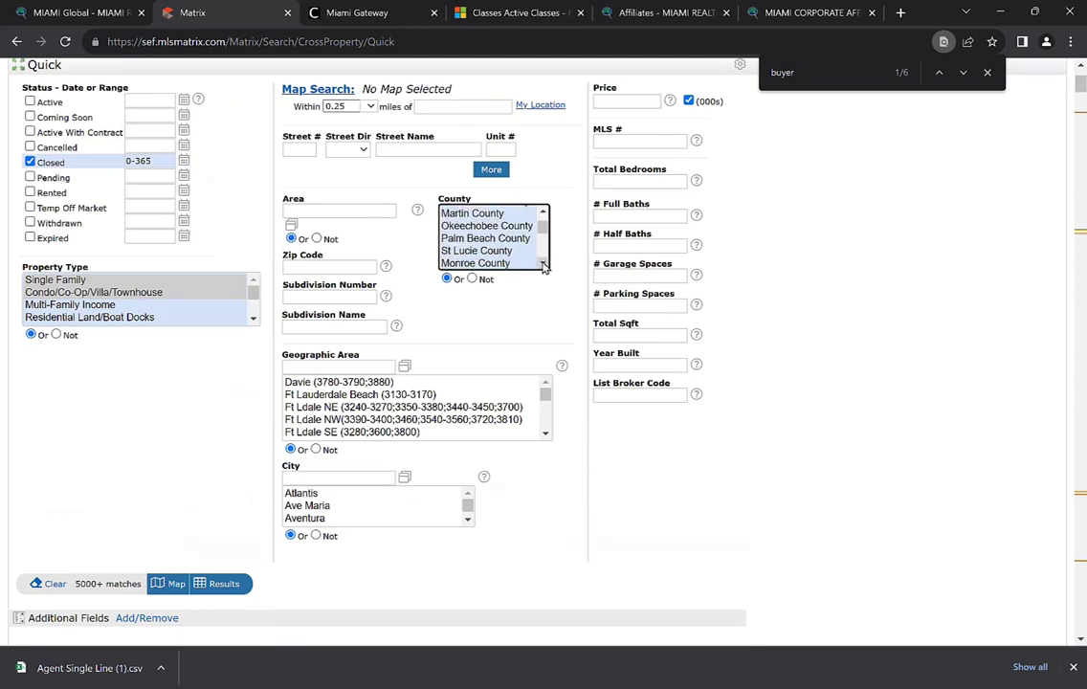
left_click(528, 239)
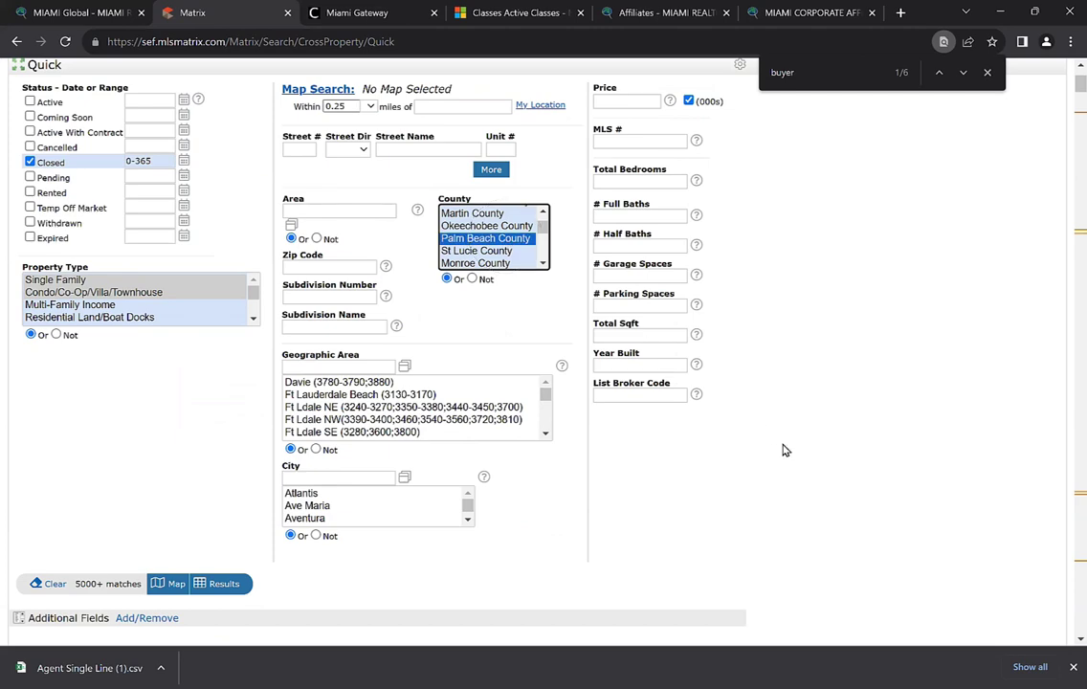
left_click(757, 493)
Leave only Miami-Dade County selected, bringing the matches to 3085
scroll(737, 517, "up", 2)
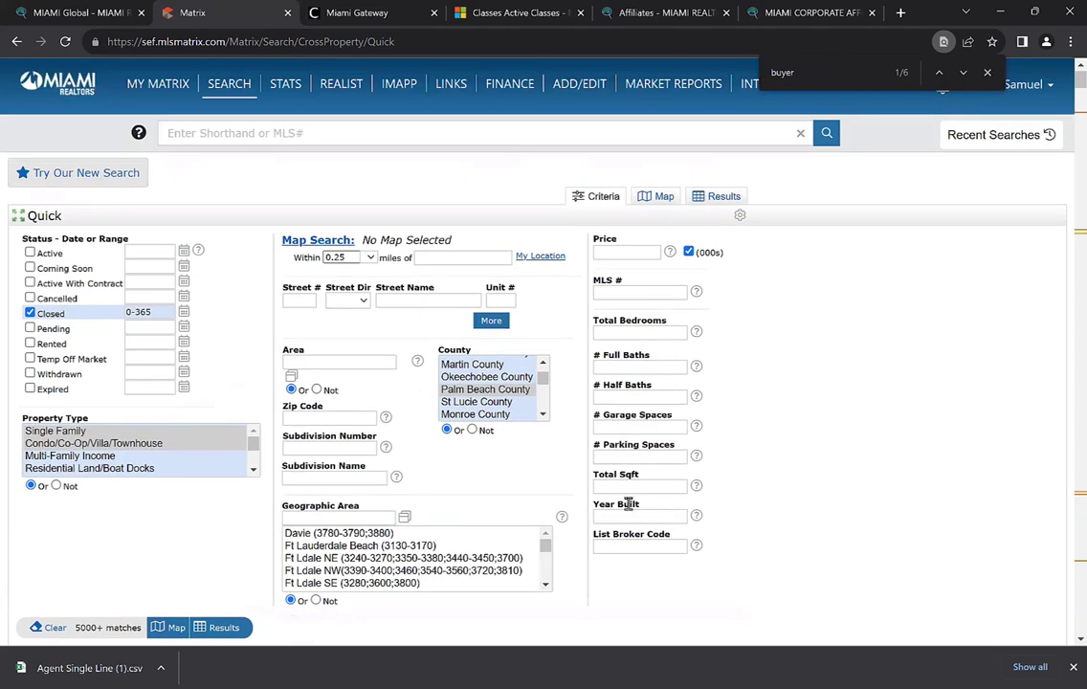
scroll(540, 378, "up", 2)
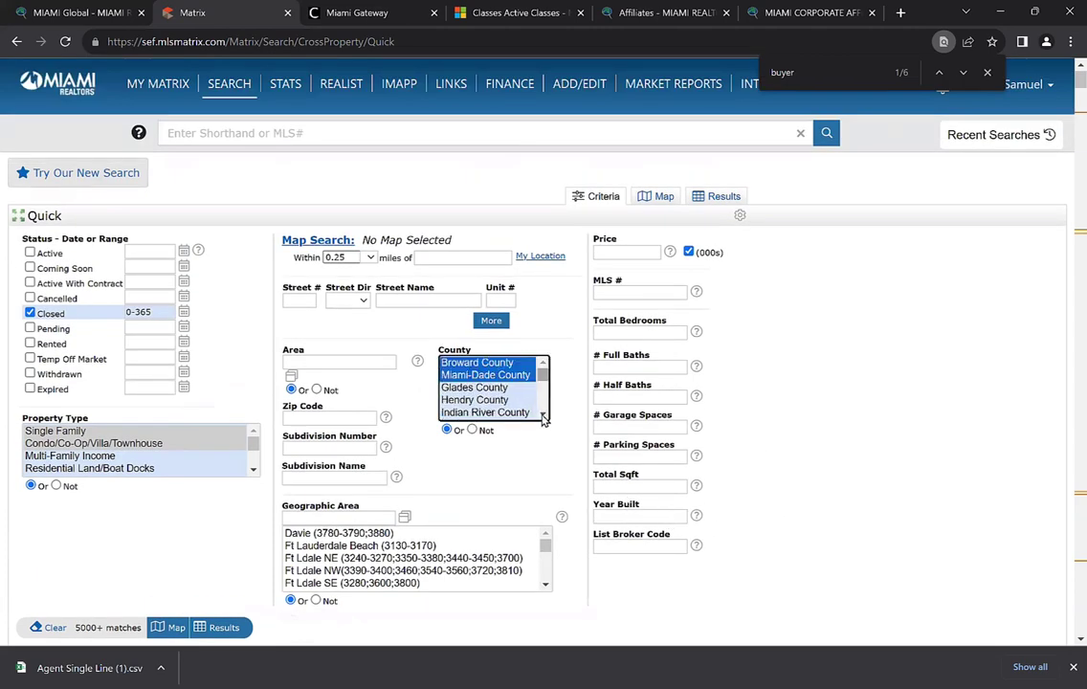
scroll(539, 416, "down", 1)
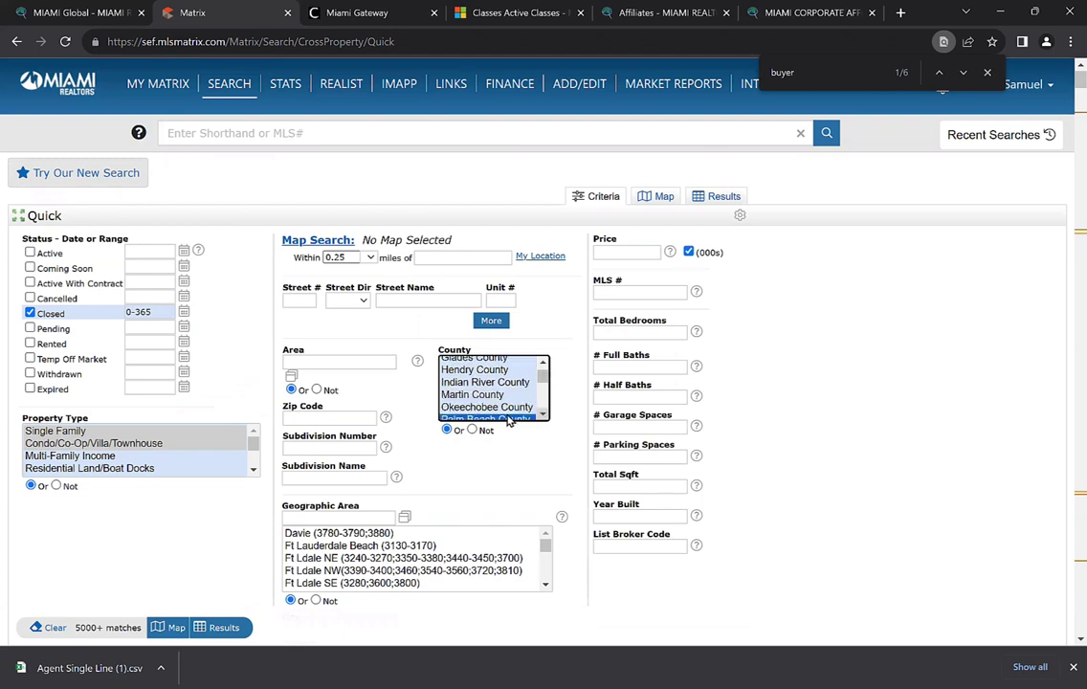
scroll(506, 417, "down", 1)
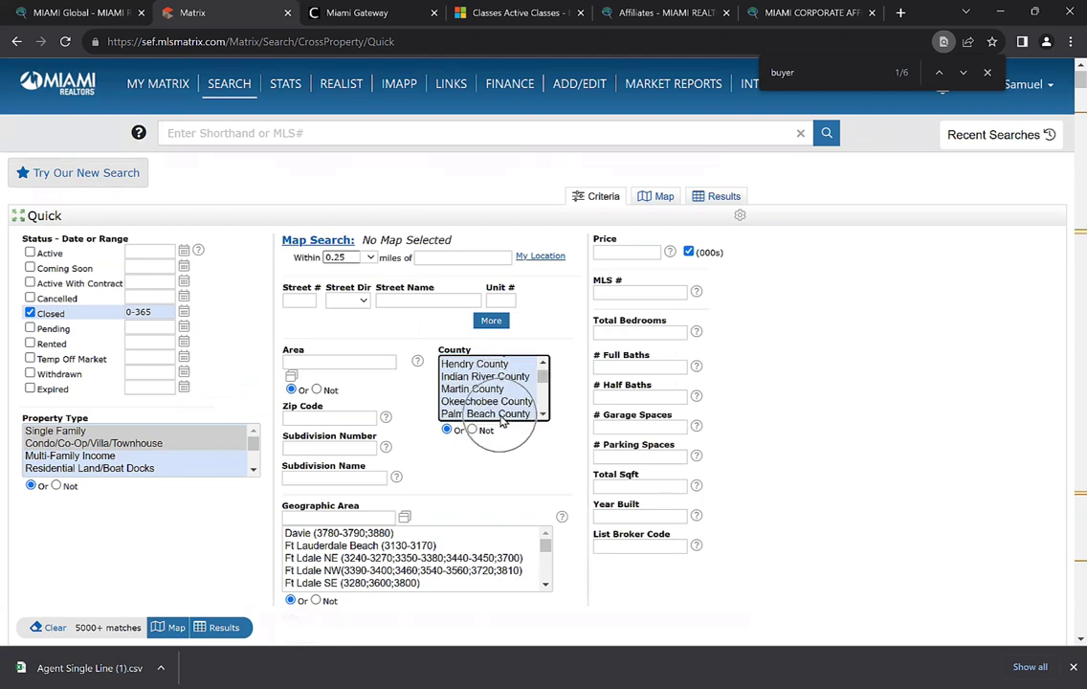
scroll(504, 422, "up", 2)
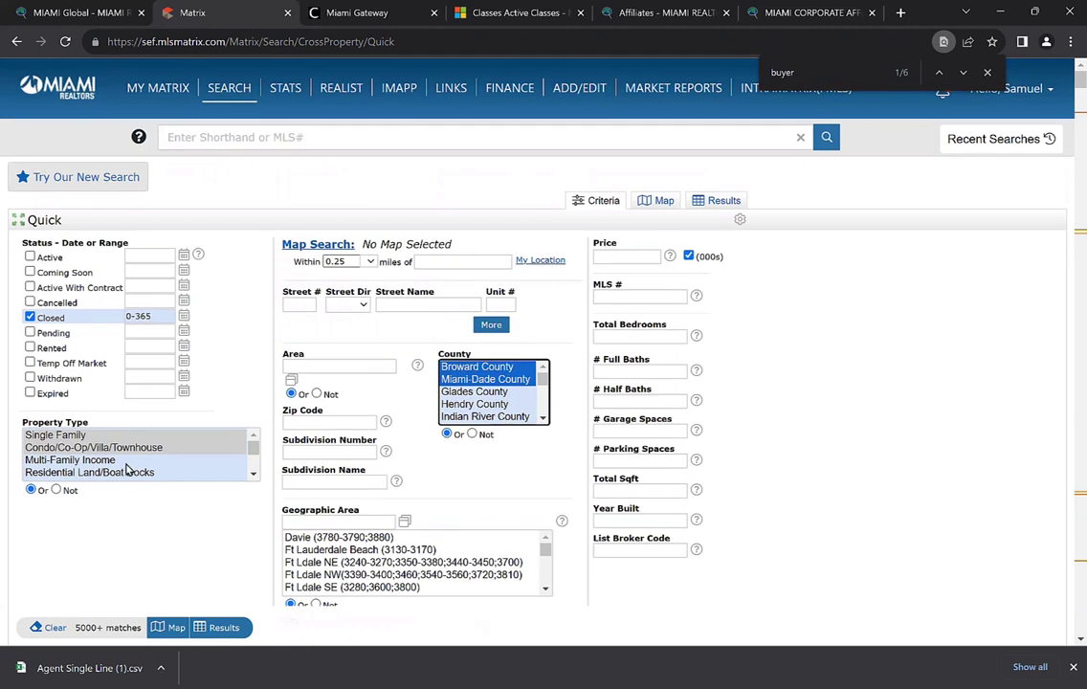
left_click(475, 369, "ctrl")
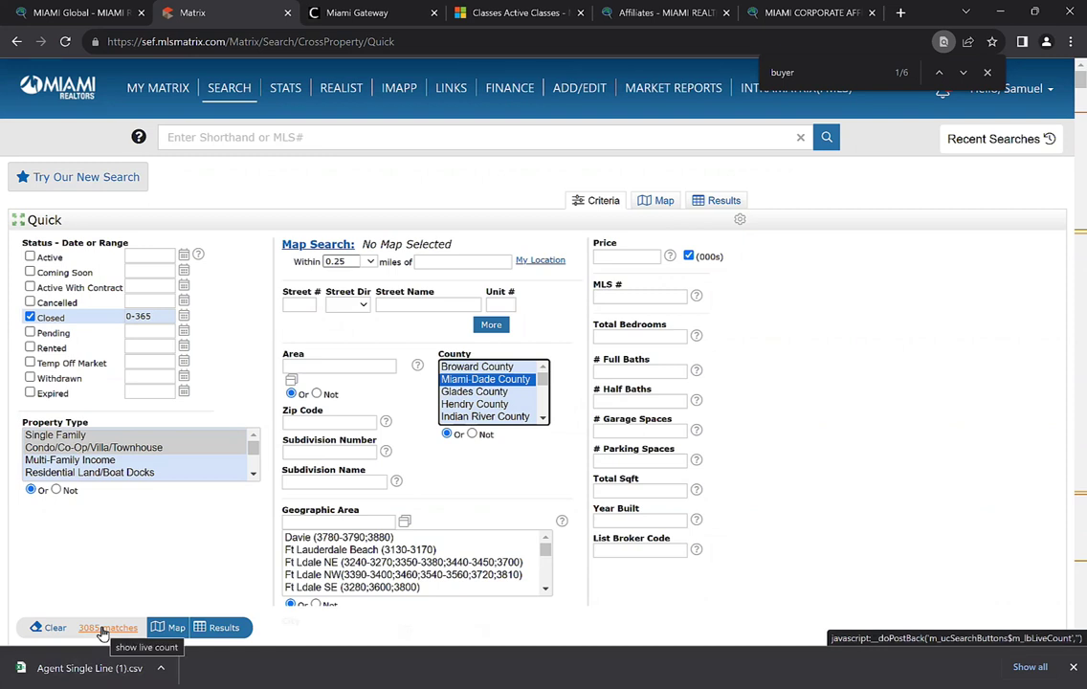
List the 3085 matching sales as results and display them on the map
left_click(221, 627)
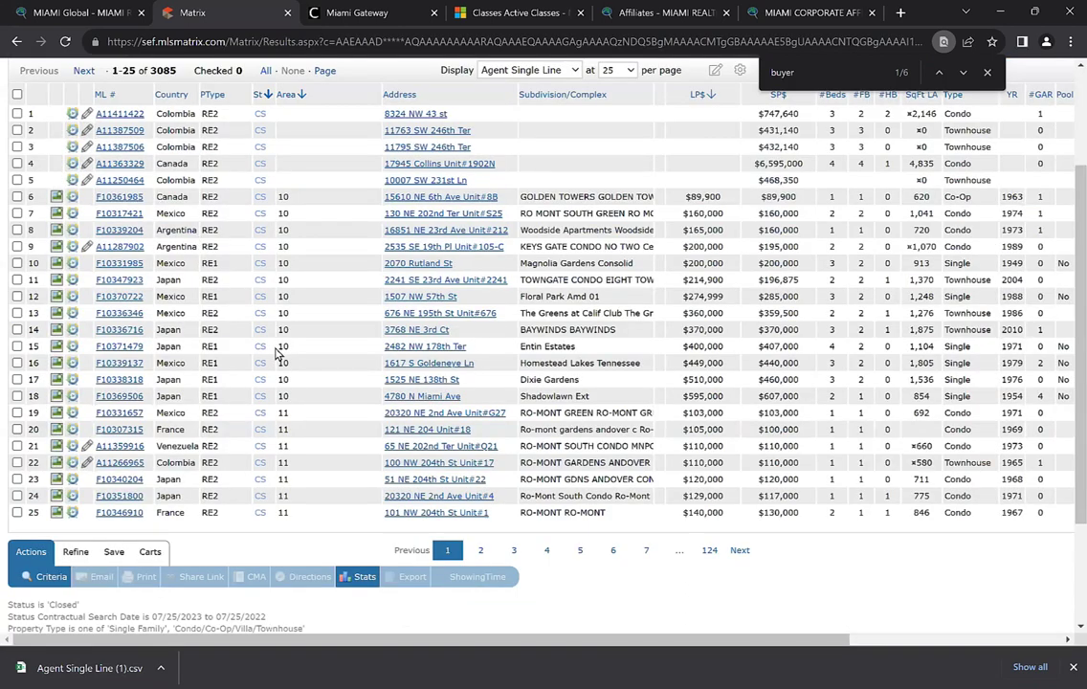
scroll(282, 354, "up", 2)
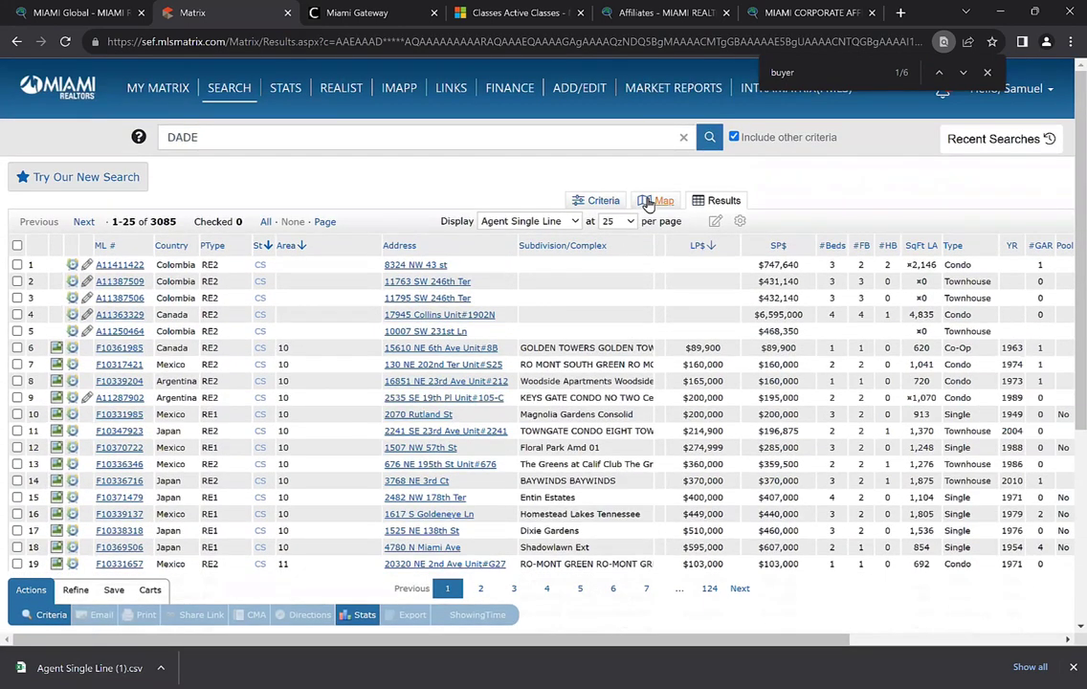
left_click(648, 204)
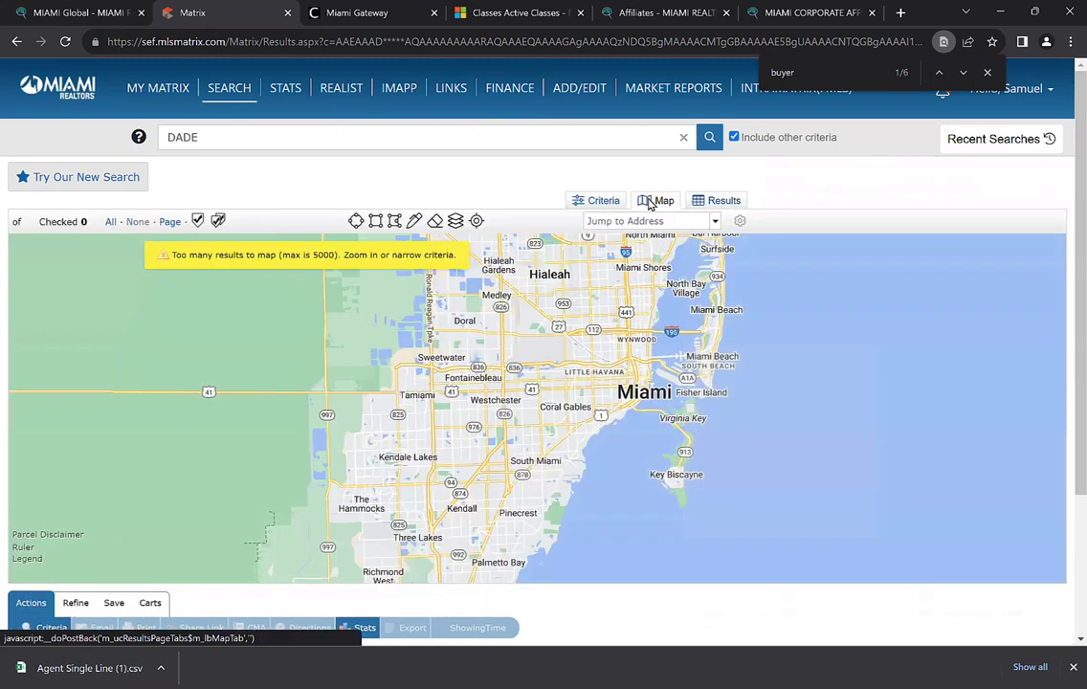
Pan toward Miami Lakes and Aventura, open the Layers options, and zoom in three levels toward Miami Beach
left_click_drag(539, 379, 464, 421)
left_click_drag(558, 345, 498, 397)
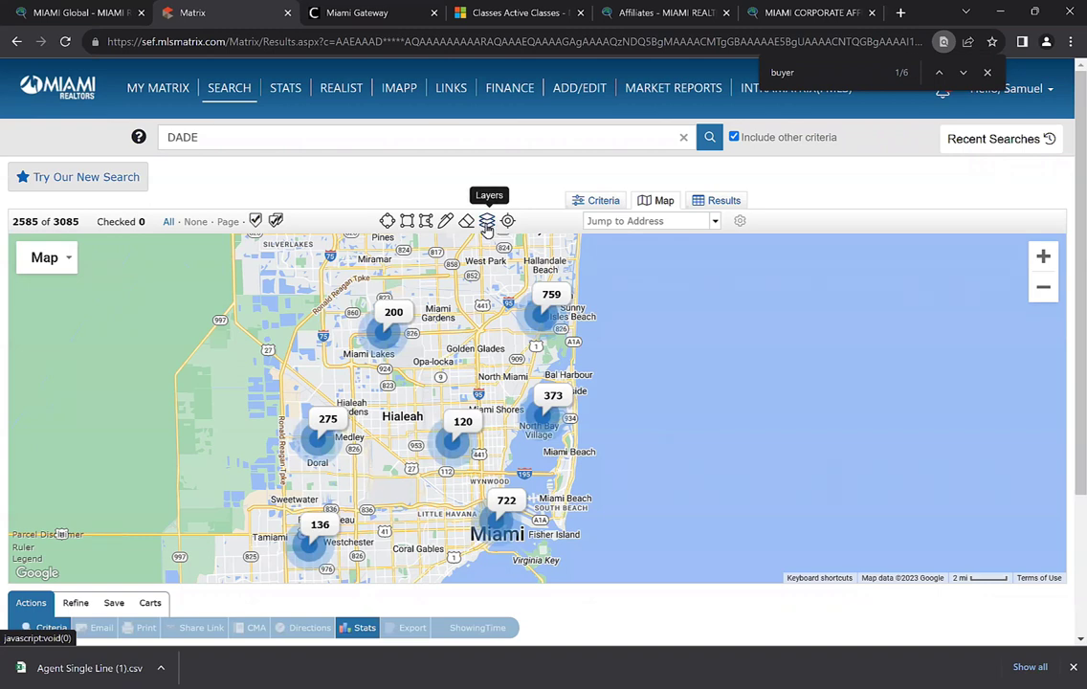
left_click(487, 223)
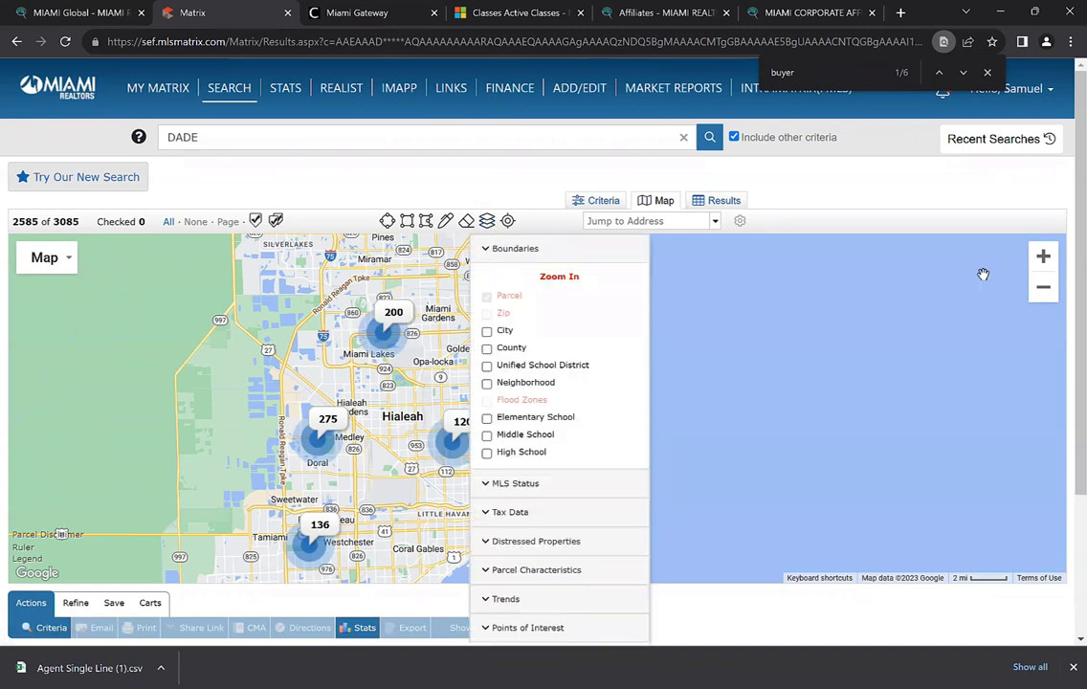
left_click(1043, 255)
left_click(1044, 255)
left_click(1043, 256)
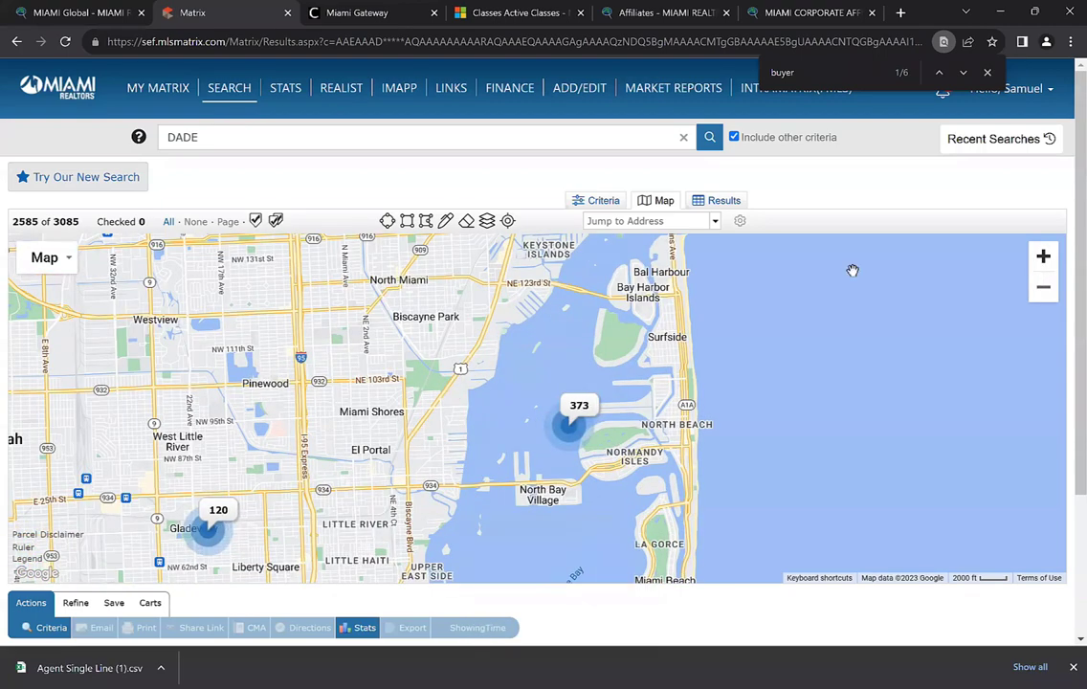
Turn on zip code boundaries in the map layer options and collapse the section
left_click(488, 221)
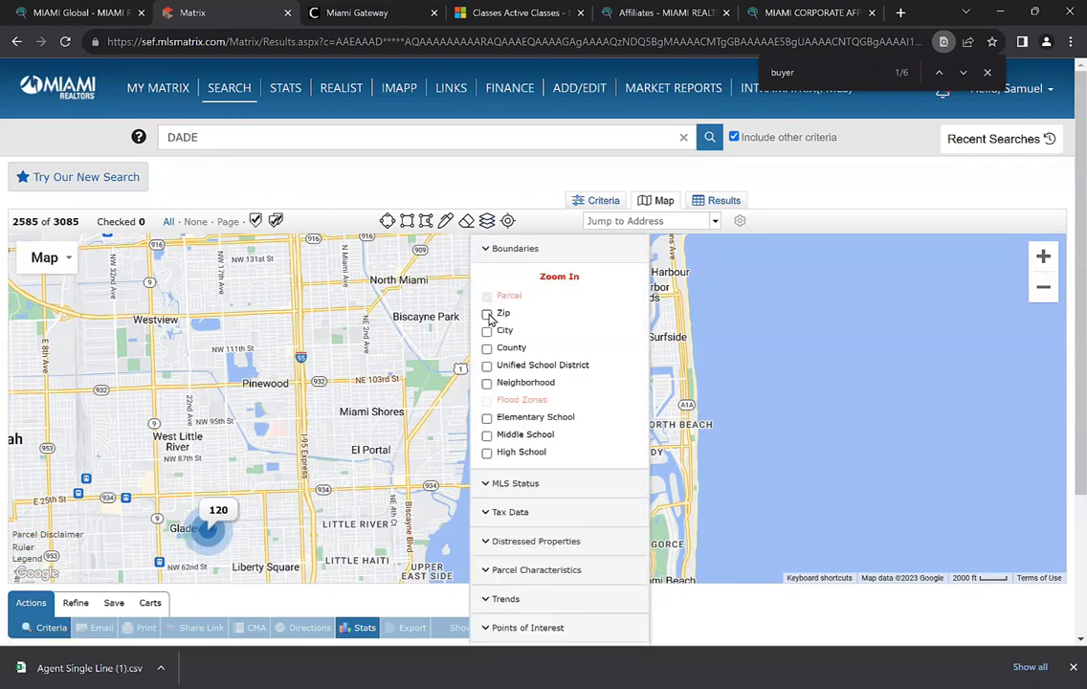
left_click(487, 314)
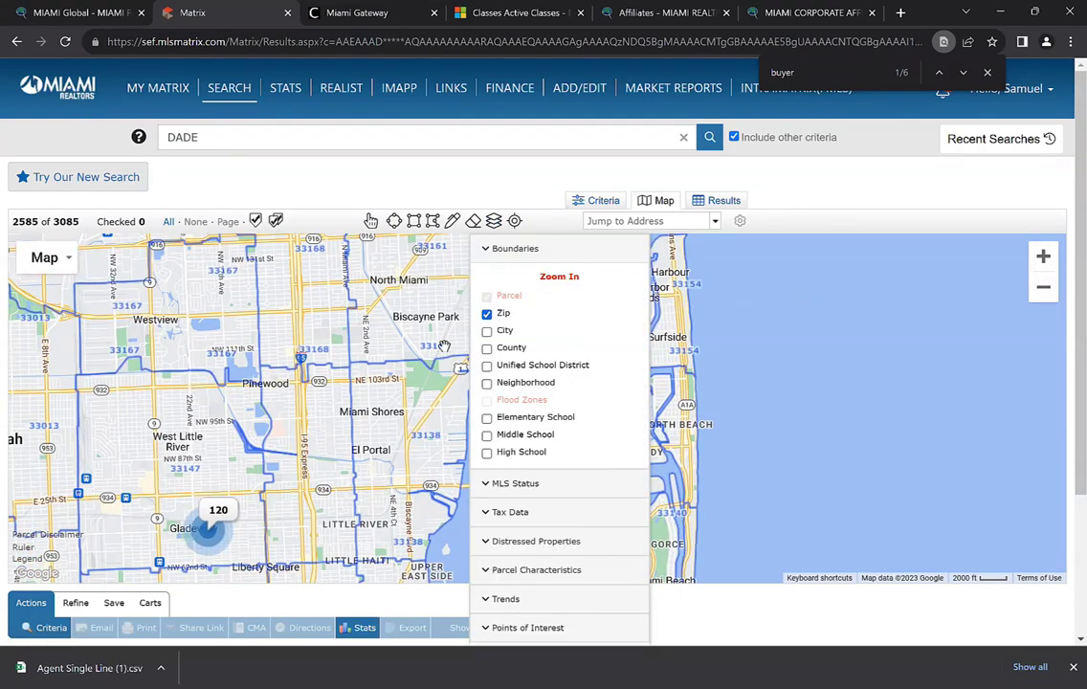
left_click(513, 250)
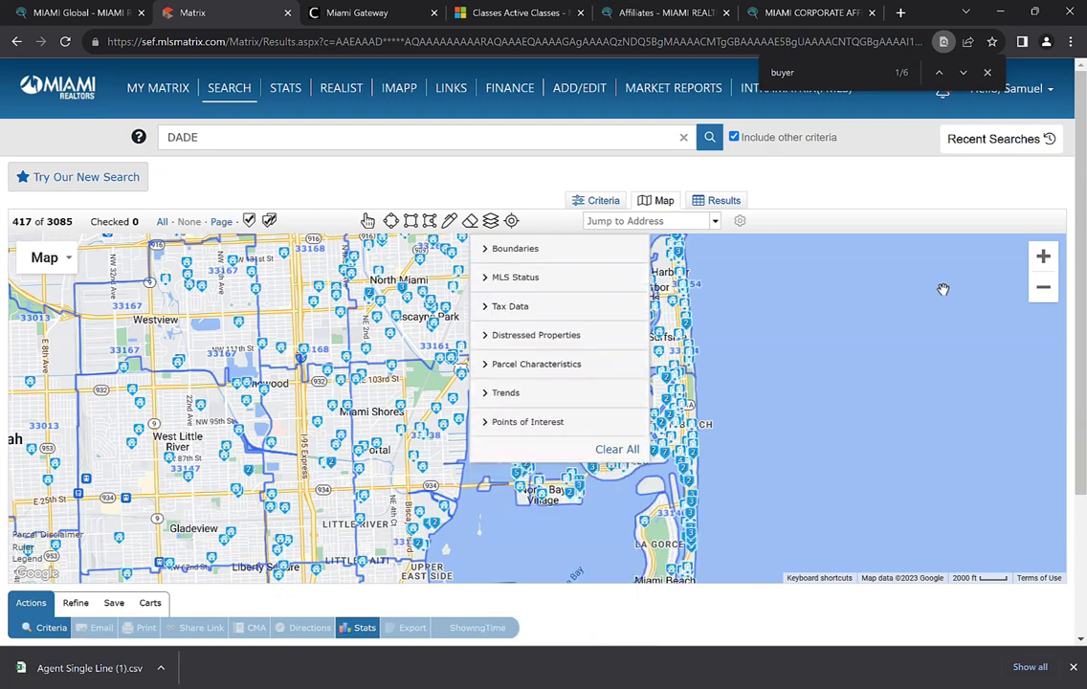
Pan and zoom the map across downtown Miami, South Beach and Virginia Key
left_click(1043, 287)
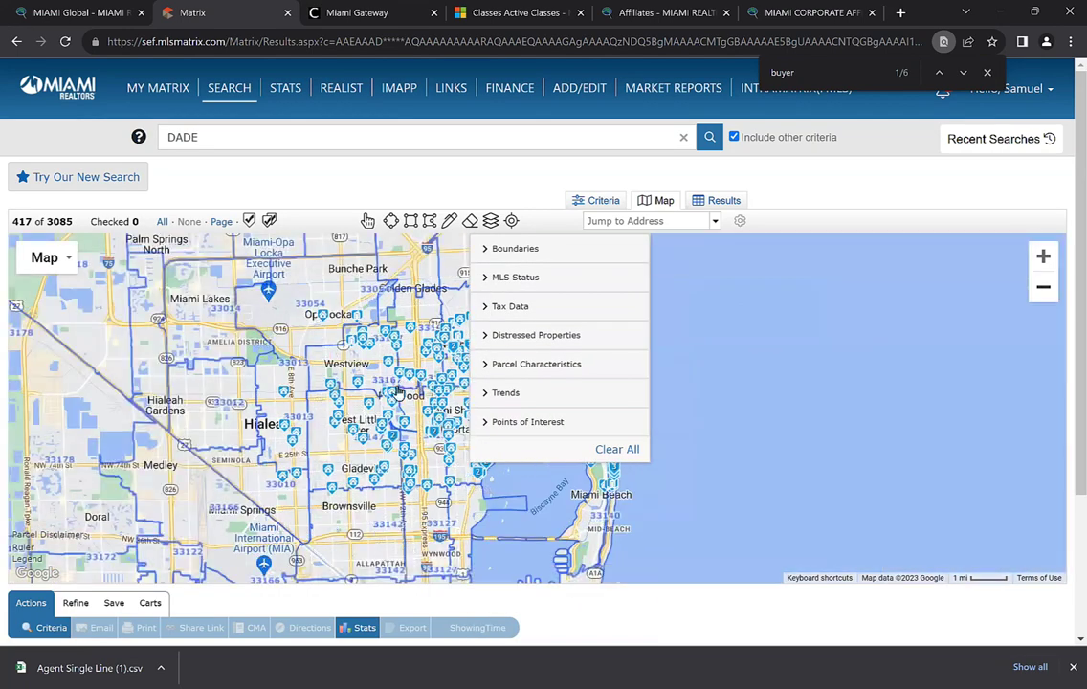
left_click_drag(337, 425, 480, 362)
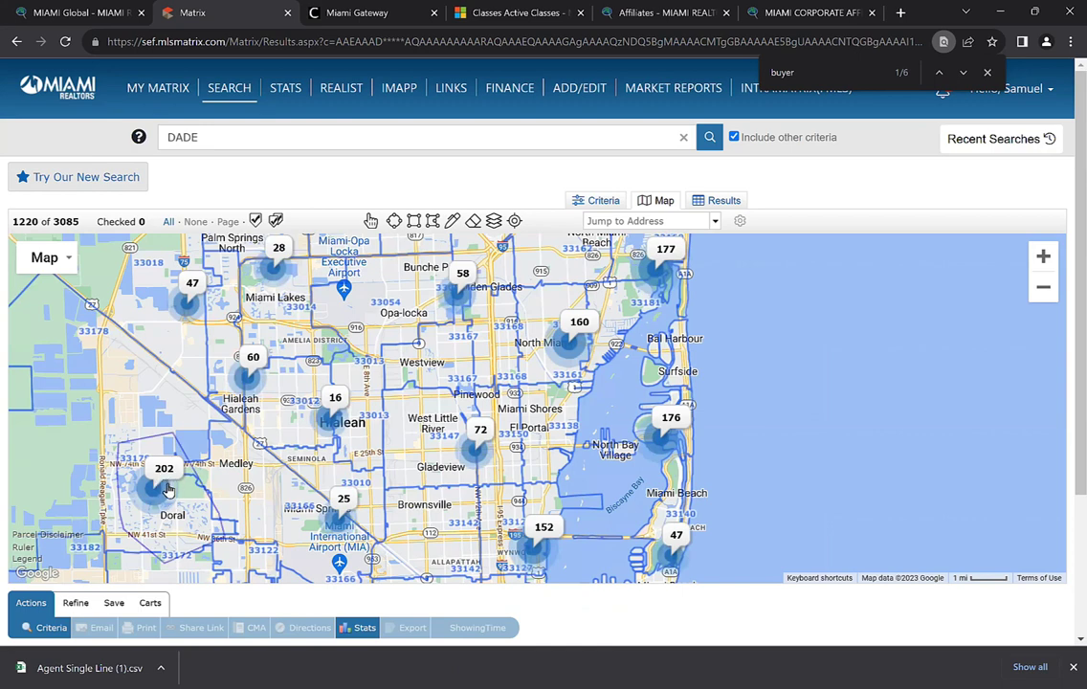
left_click_drag(501, 570, 439, 421)
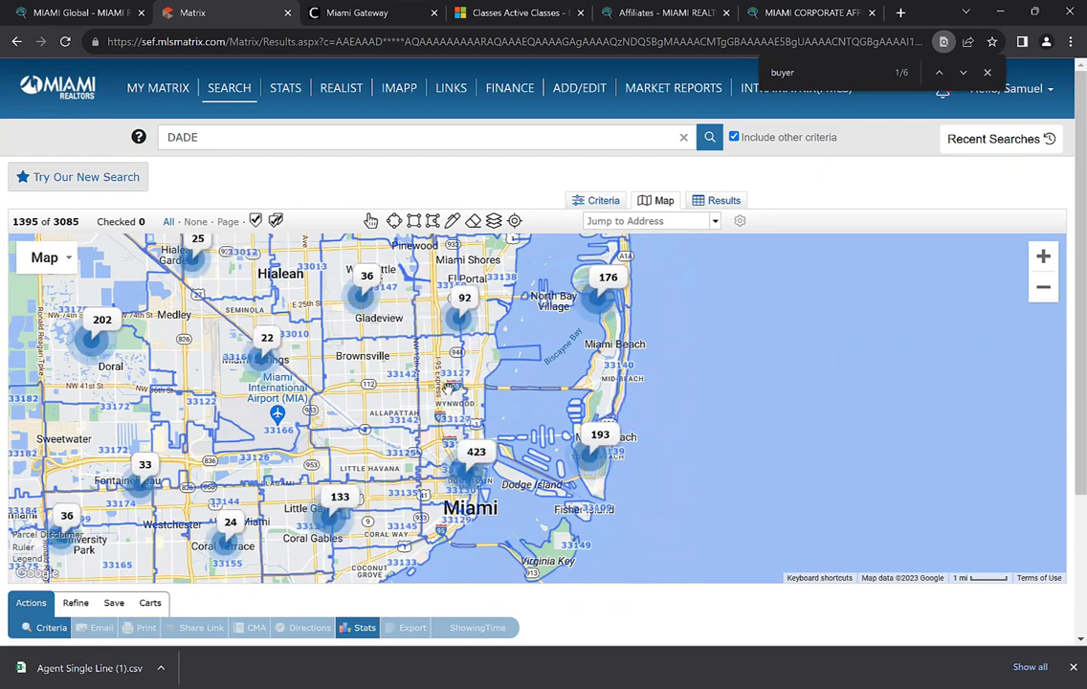
left_click(1043, 256)
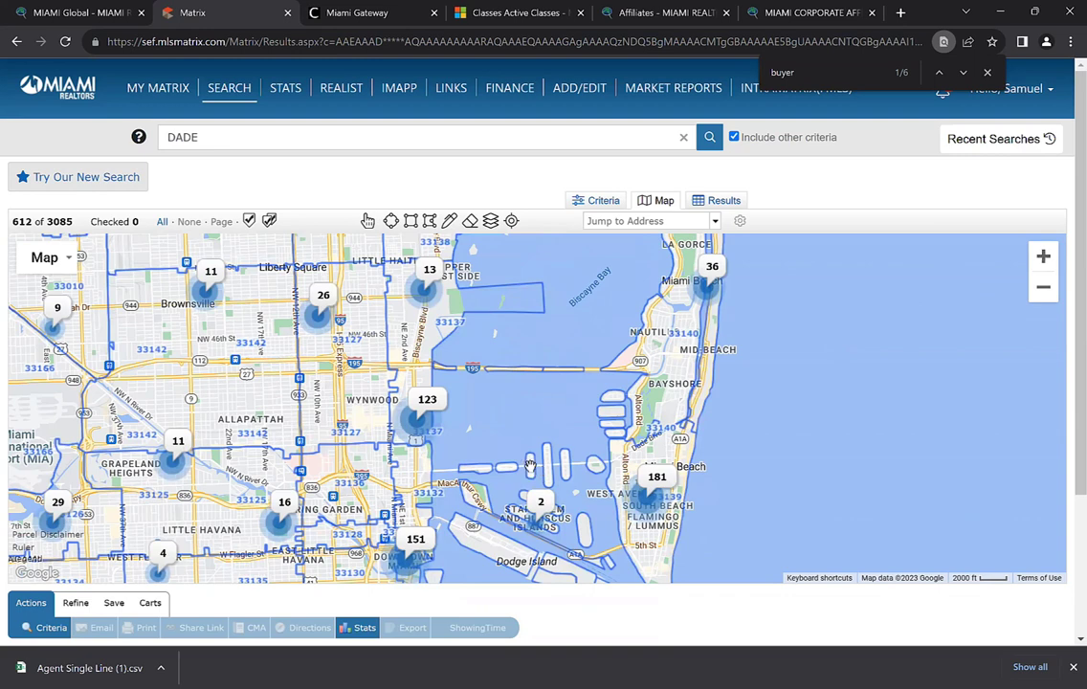
left_click_drag(477, 419, 571, 415)
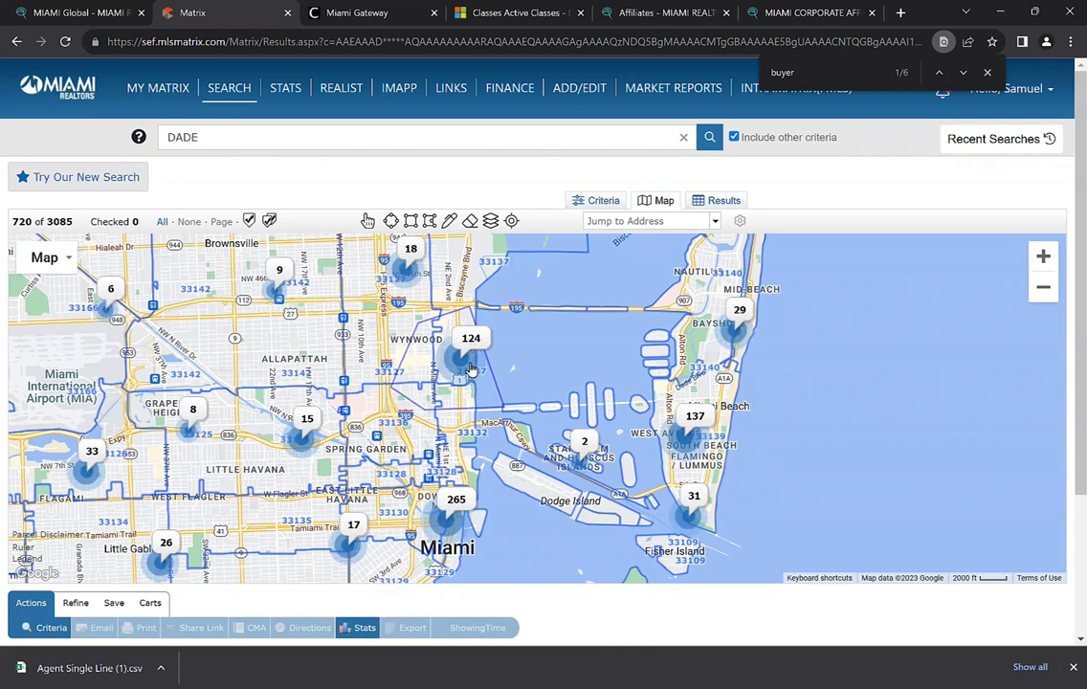
left_click_drag(415, 475, 438, 414)
scroll(438, 414, "up", 1)
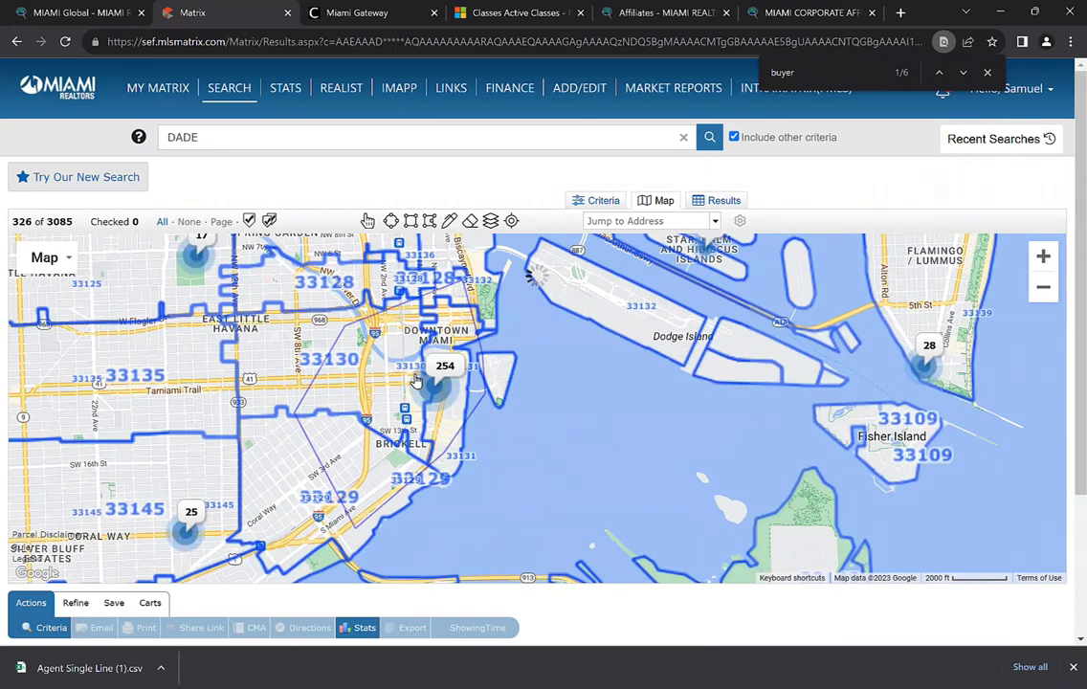
Pan north over Wynwood, Little River and Surfside, settling at the 2000 ft scale
left_click(1043, 286)
left_click_drag(363, 336, 388, 441)
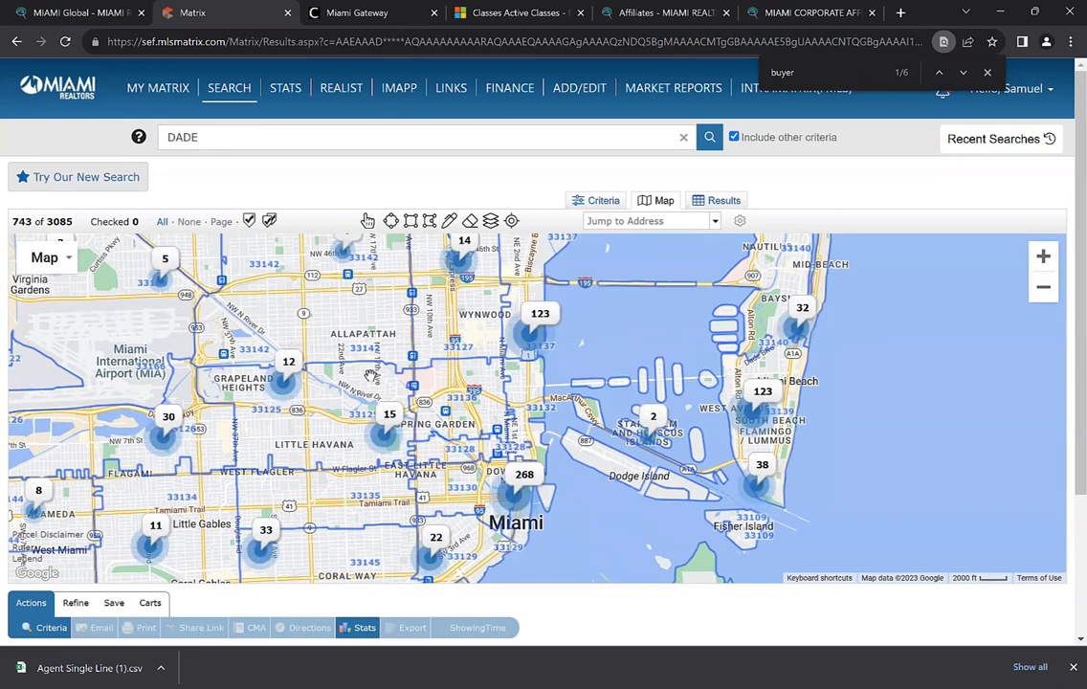
left_click_drag(366, 347, 393, 420)
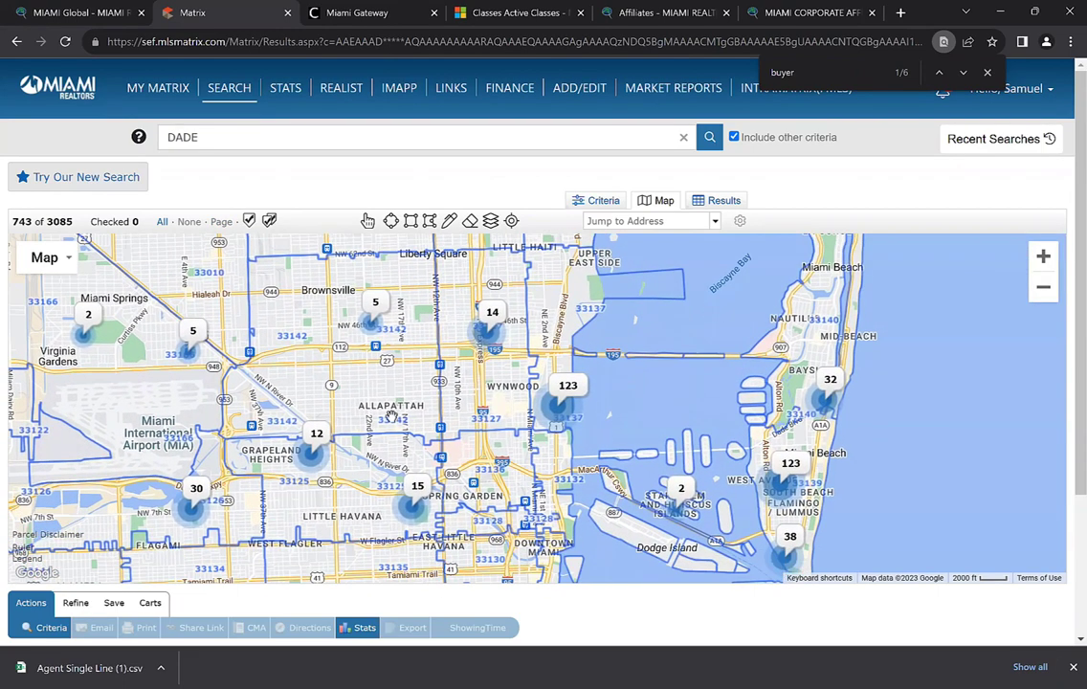
left_click_drag(392, 379, 370, 432)
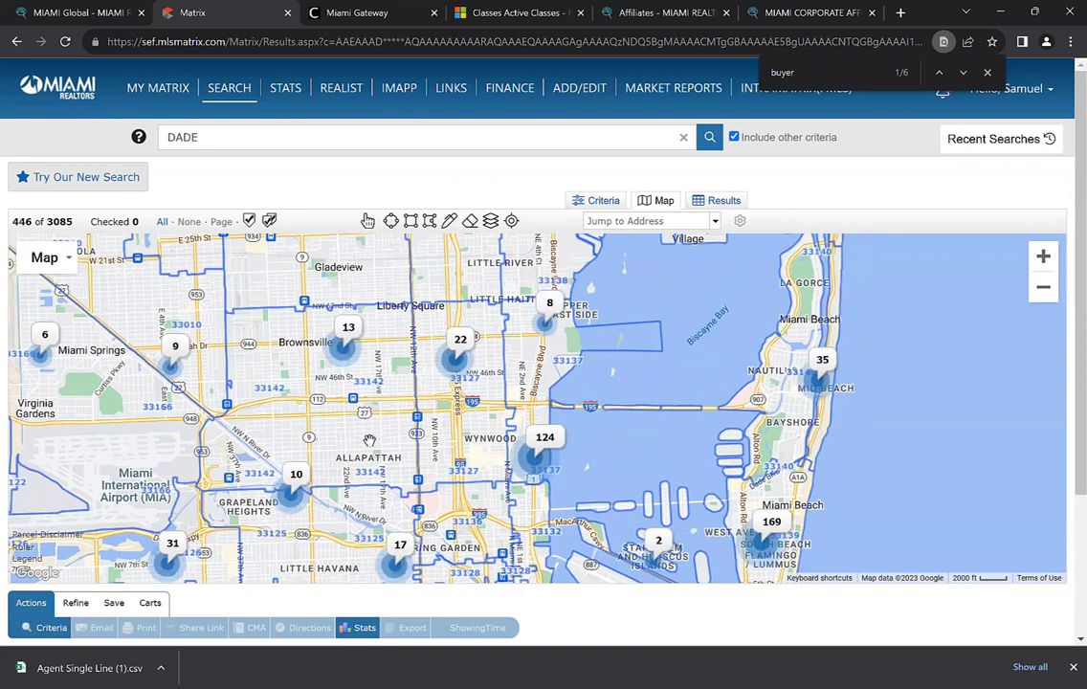
left_click_drag(444, 491, 437, 421)
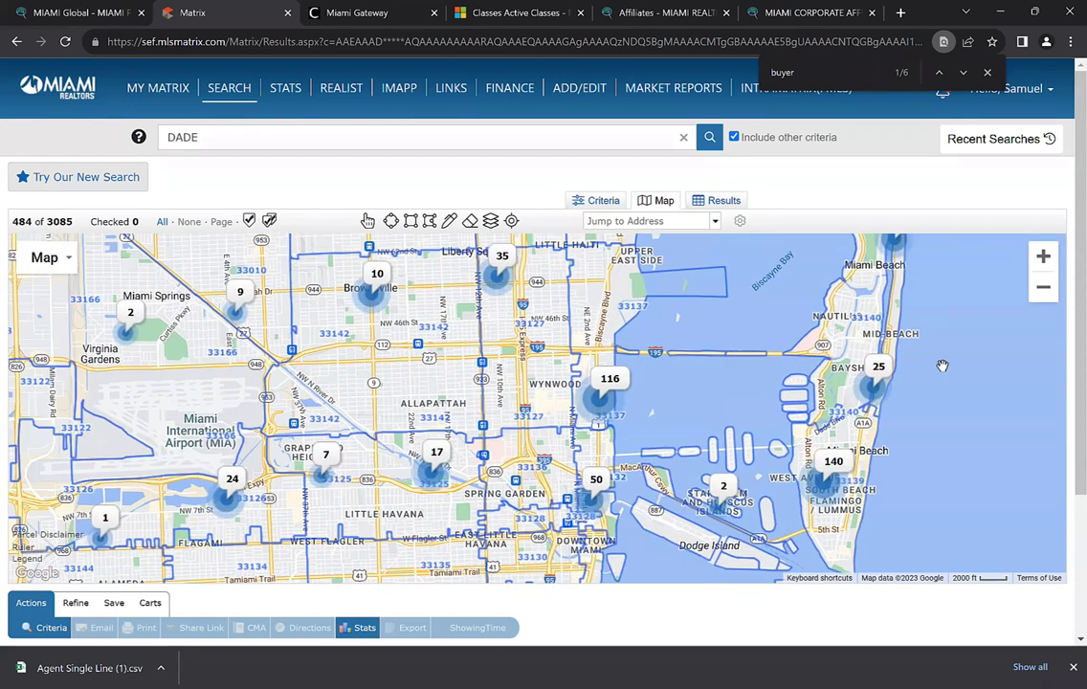
left_click(1044, 287)
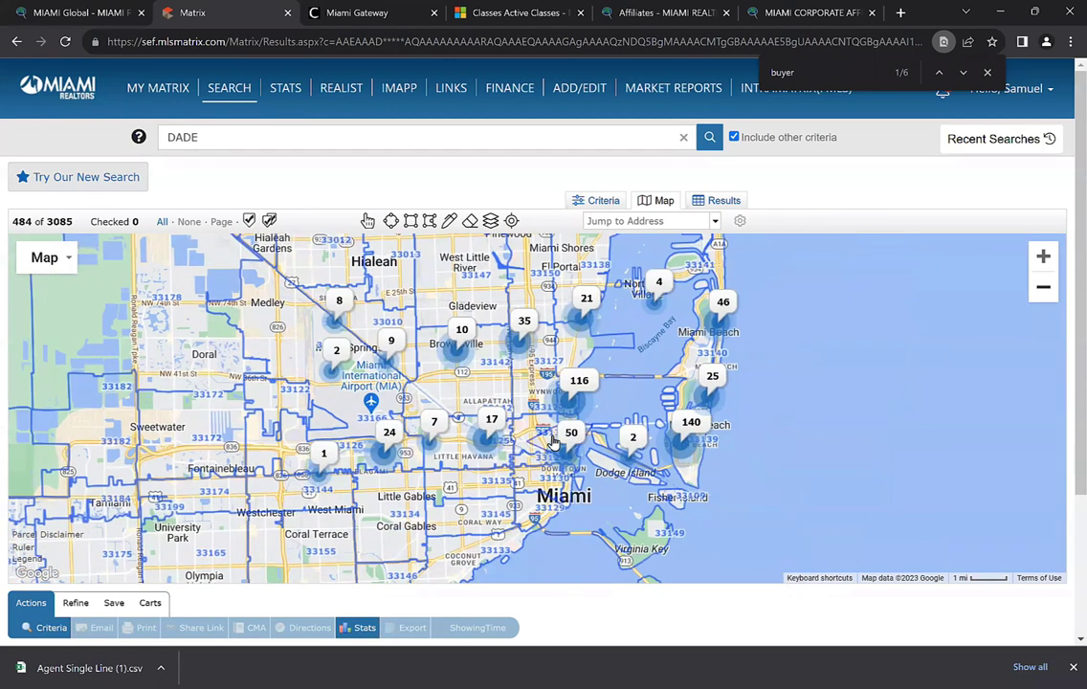
left_click_drag(491, 386, 472, 422)
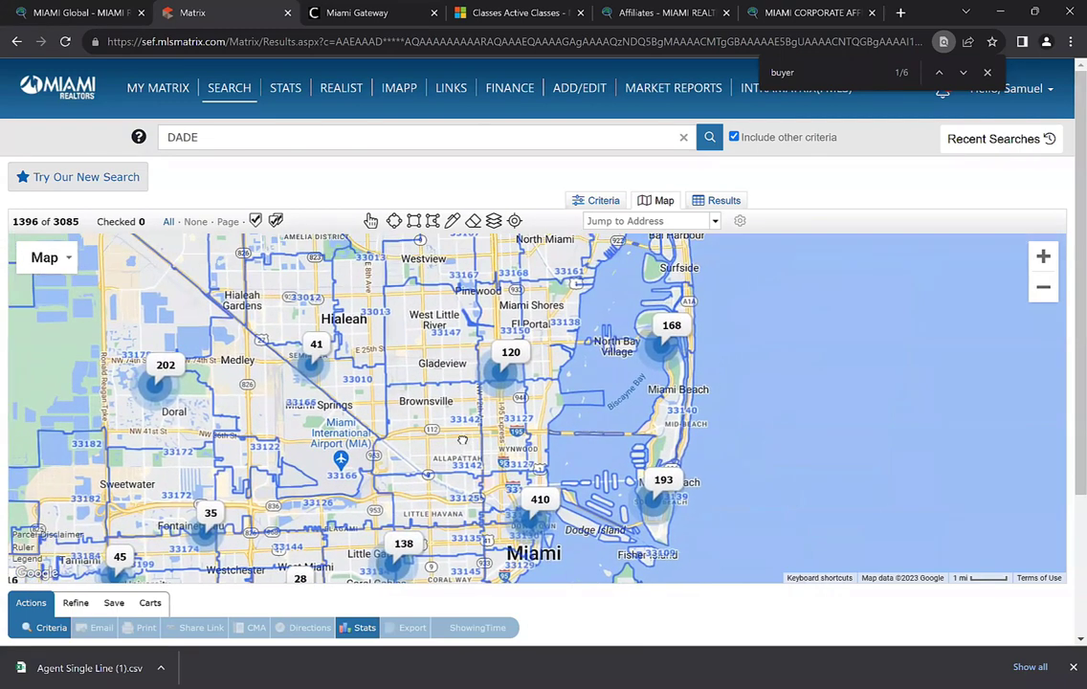
left_click(1043, 255)
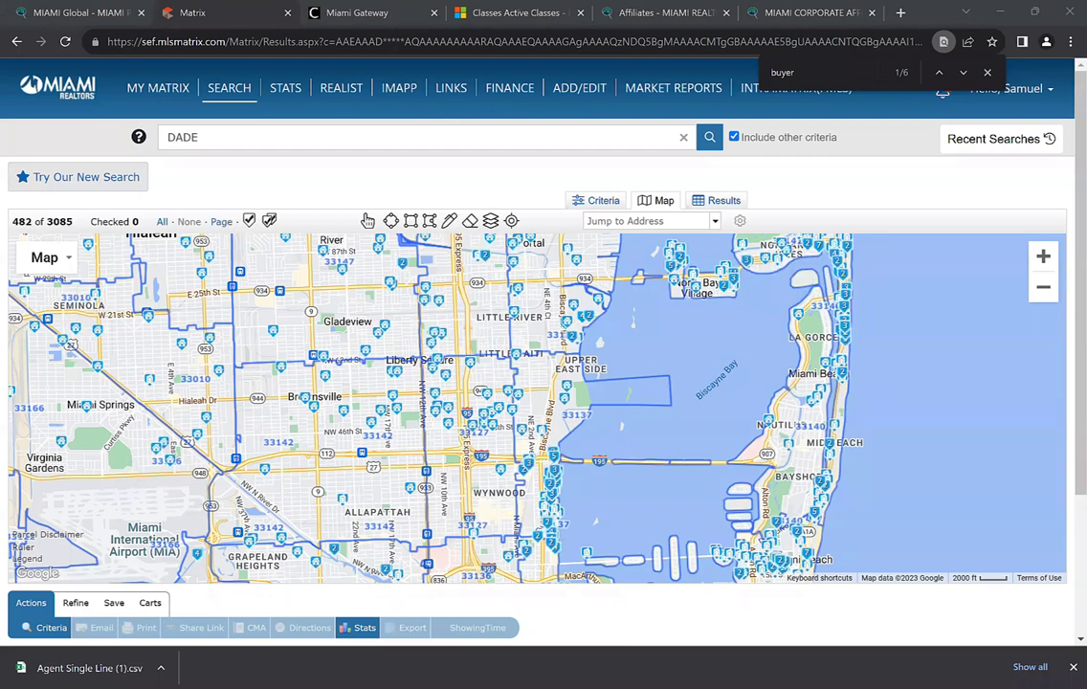
Load realtor.com in a new browser tab
left_click(899, 14)
type("realtor.com")
key("Return")
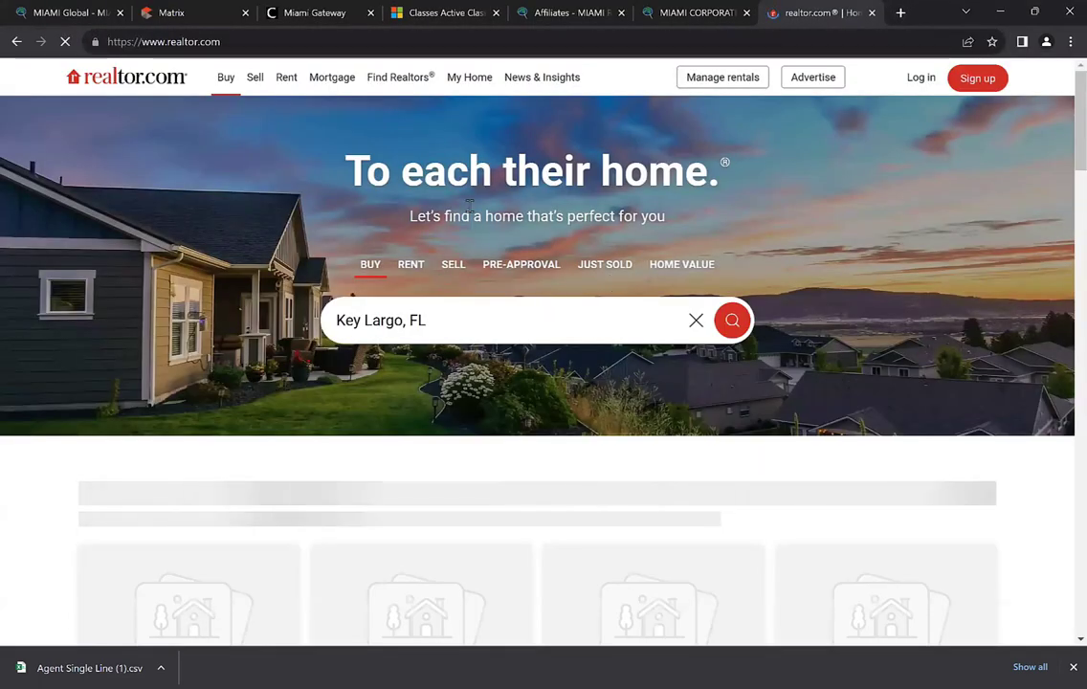
Open realtor.com's Find a REALTOR page, then go back to the Matrix tab
mouse_move(398, 82)
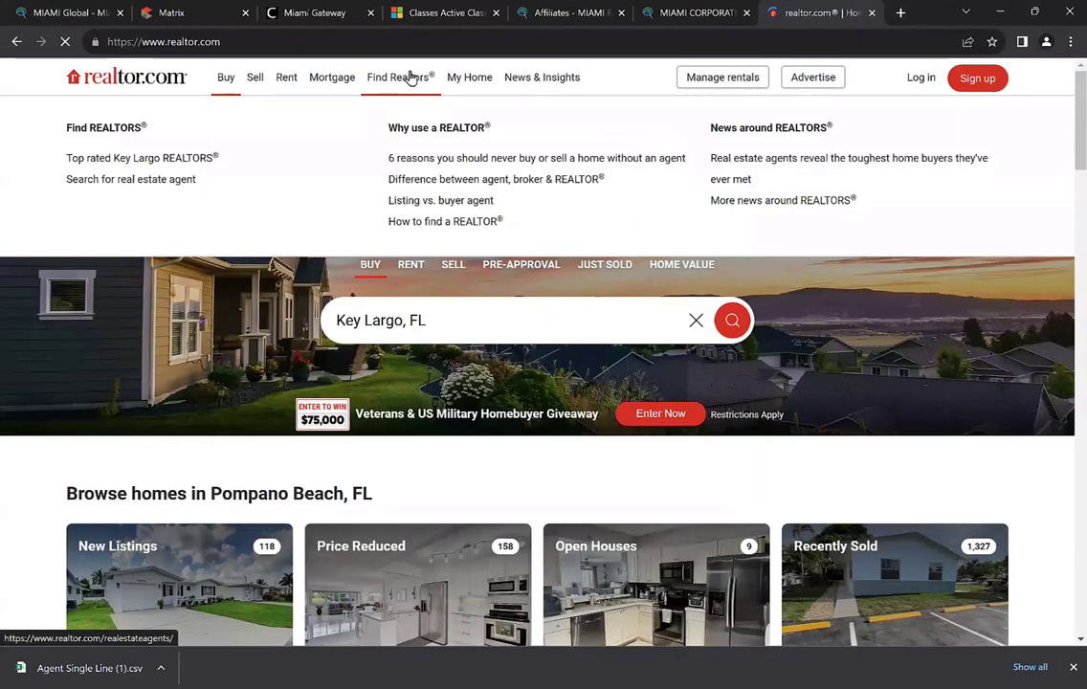
left_click(402, 82)
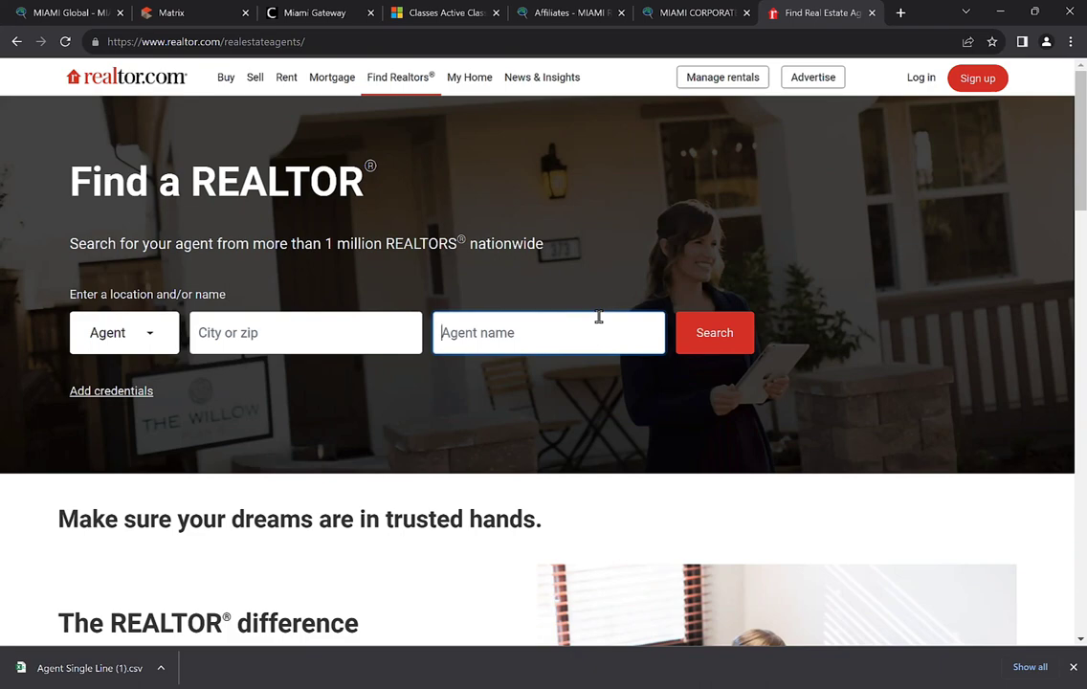
left_click(170, 12)
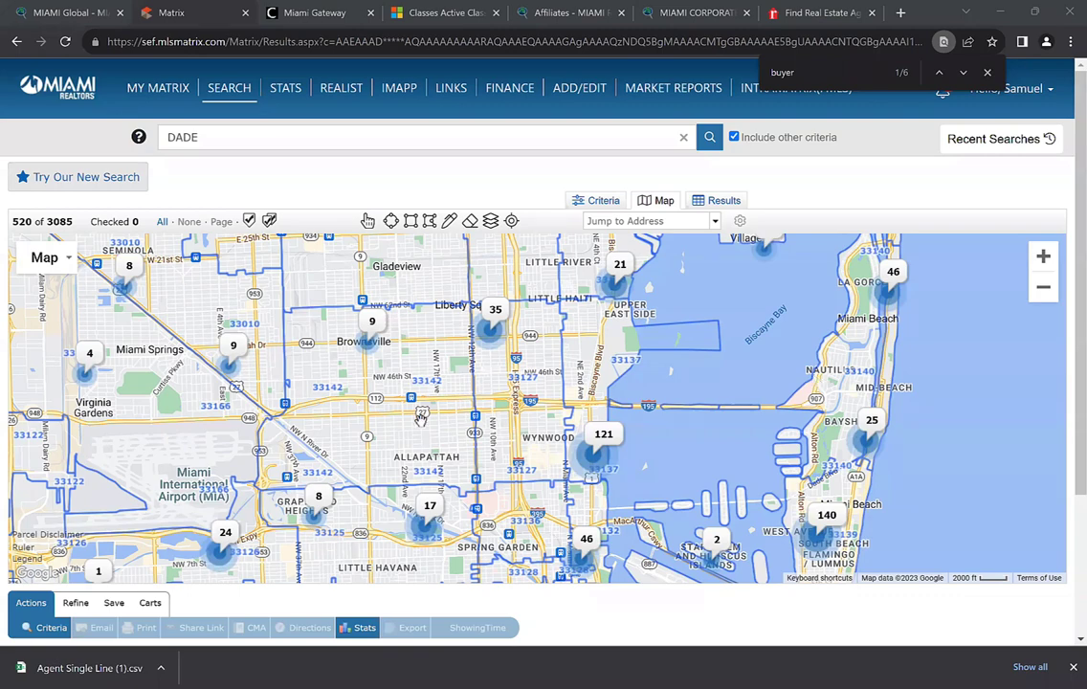
Zoom the map out and pan south to cover Doral, Coral Gables and Key Biscayne clusters
scroll(417, 430, "down", 2)
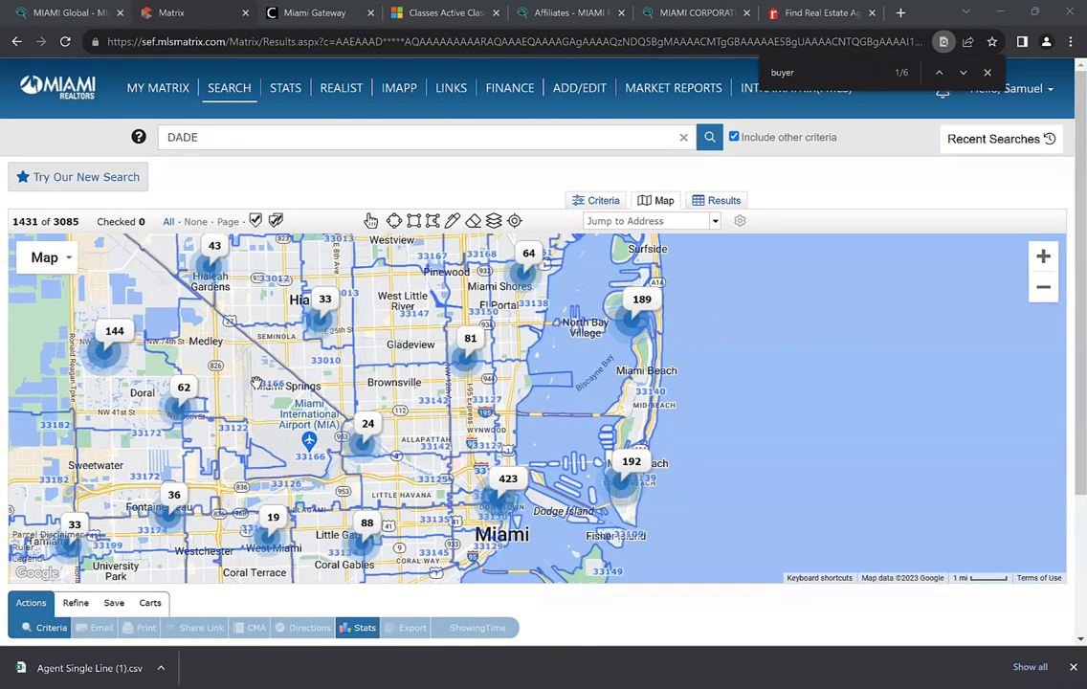
left_click_drag(256, 383, 304, 324)
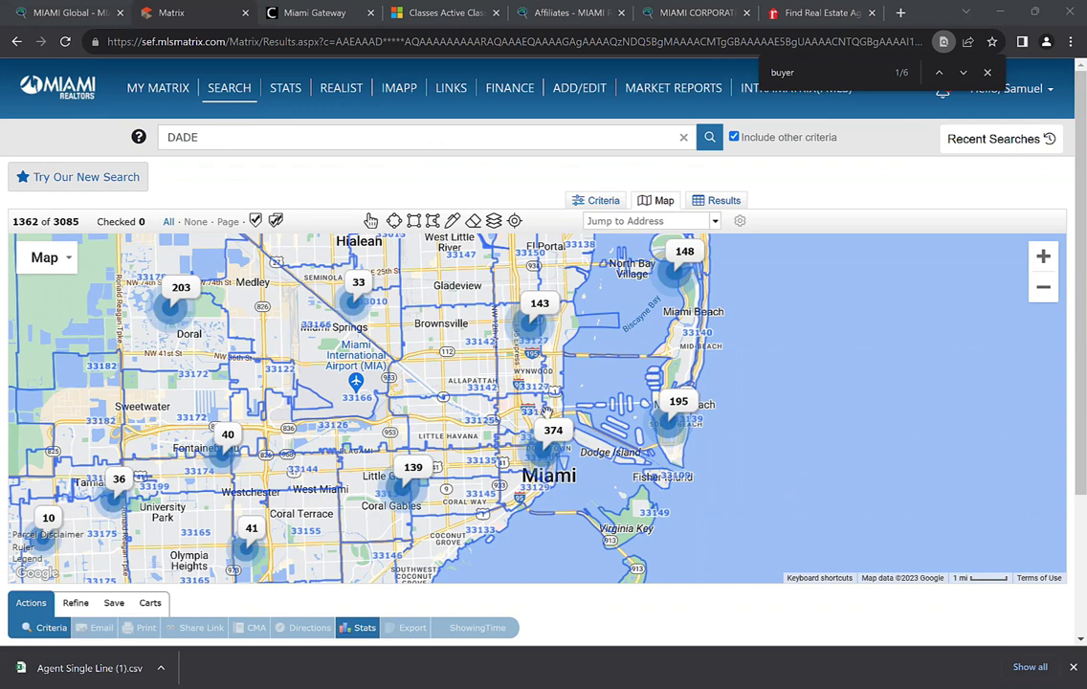
left_click_drag(421, 403, 452, 312)
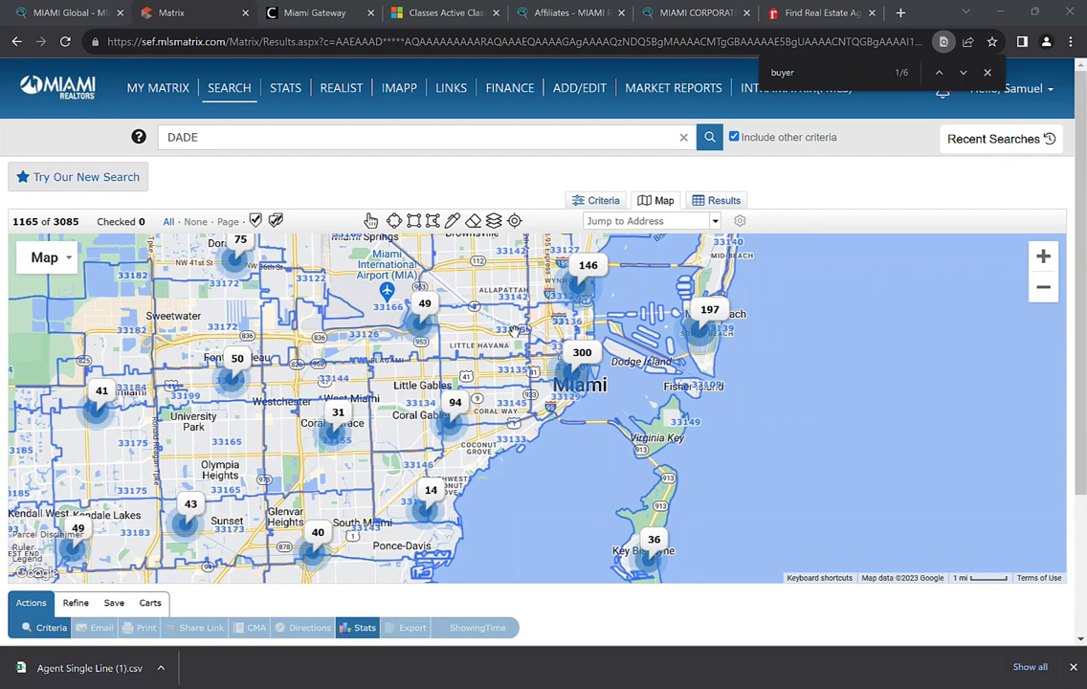
left_click(316, 13)
scroll(122, 424, "down", 5)
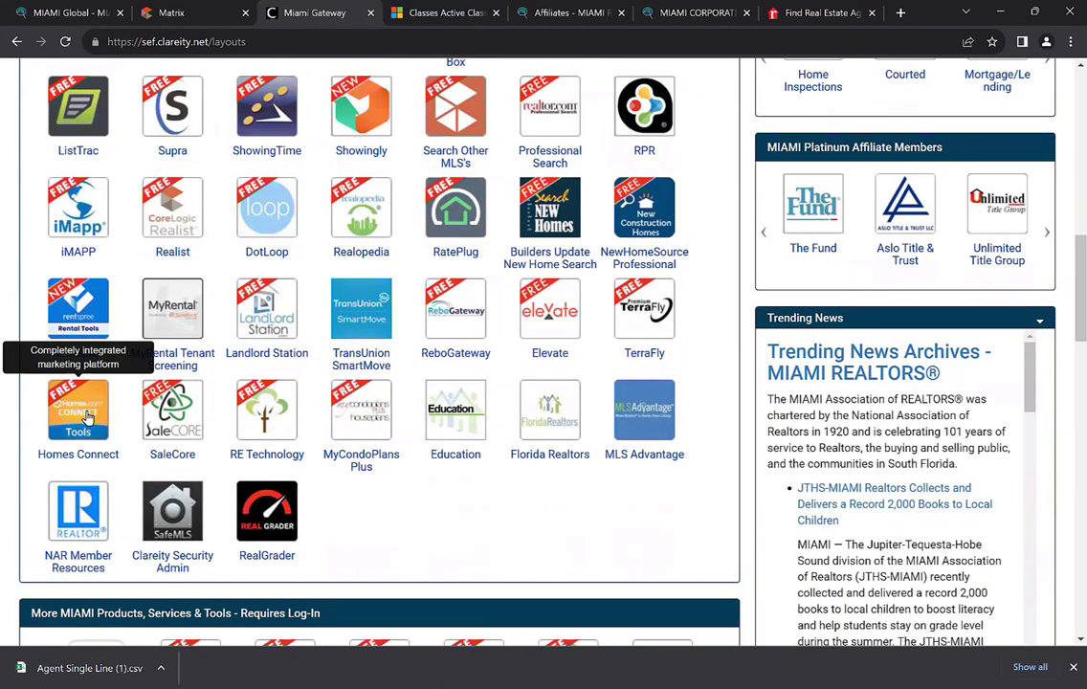
left_click(191, 13)
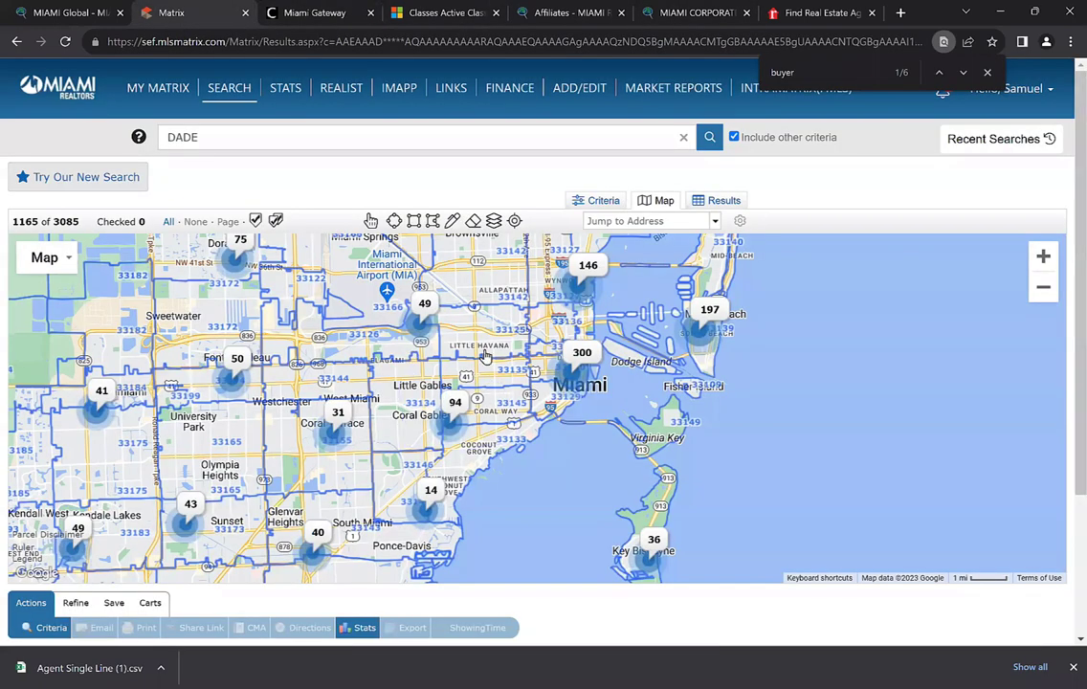
Center and zoom the map into Little Gables, north of Coral Way
left_click_drag(431, 316, 412, 345)
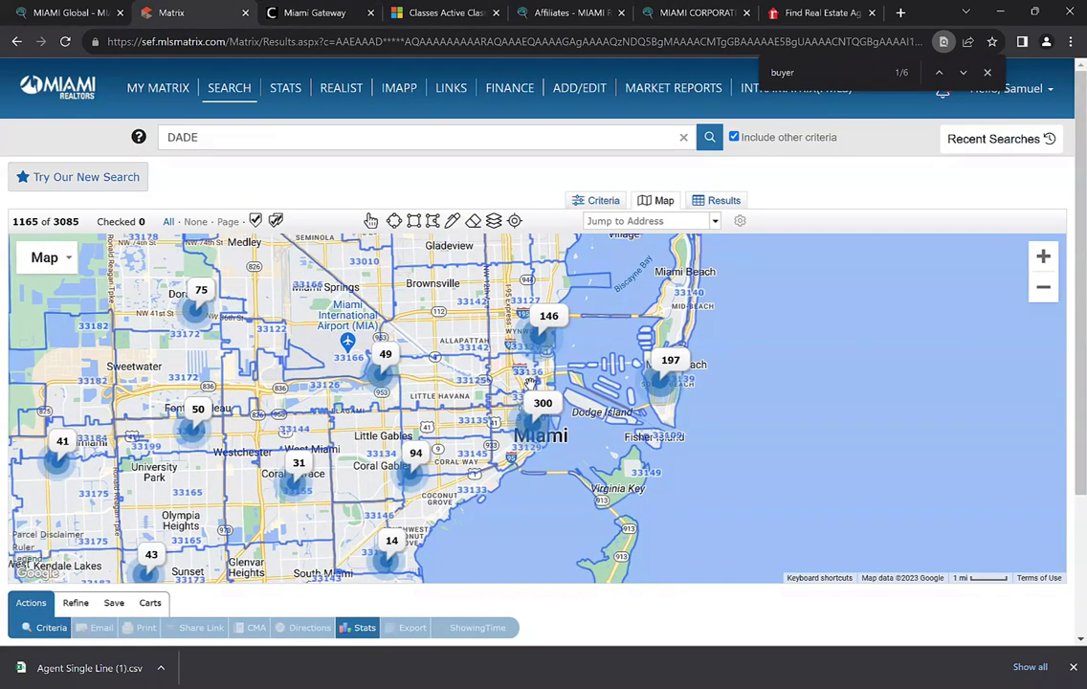
left_click_drag(432, 350, 456, 383)
scroll(410, 478, "up", 2)
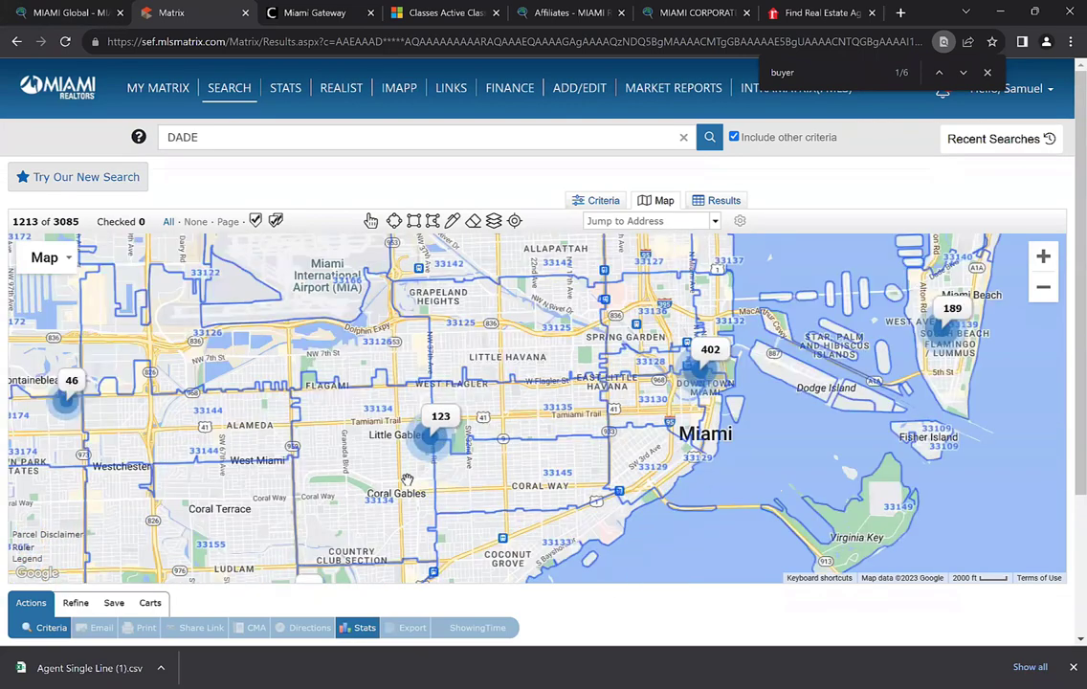
left_click_drag(408, 479, 426, 424)
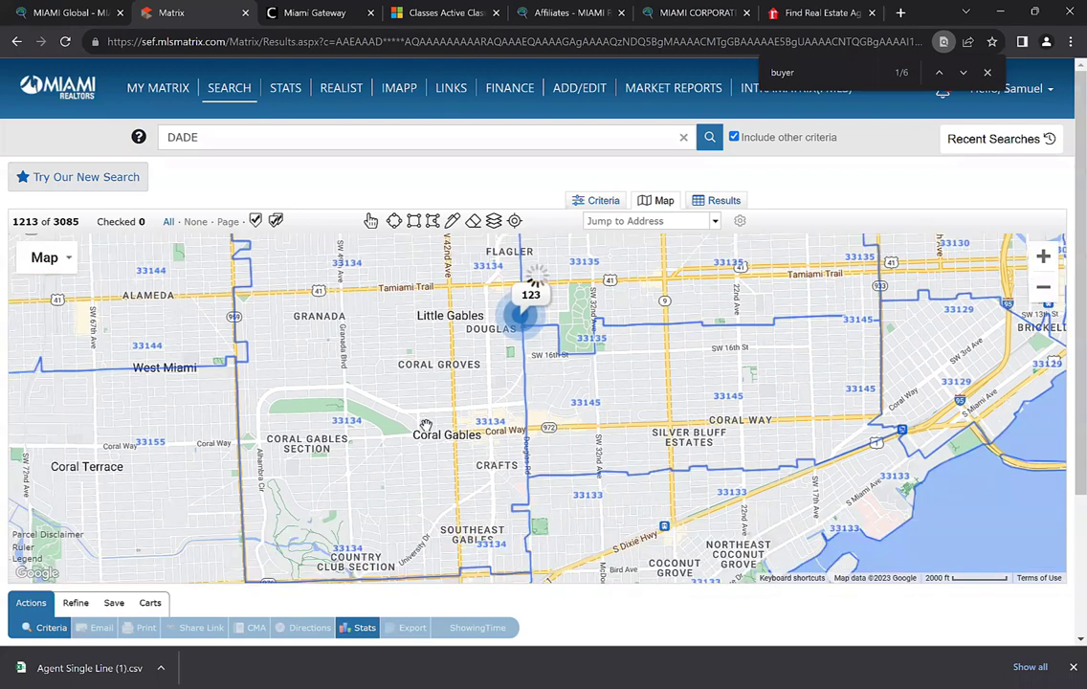
scroll(426, 424, "up", 1)
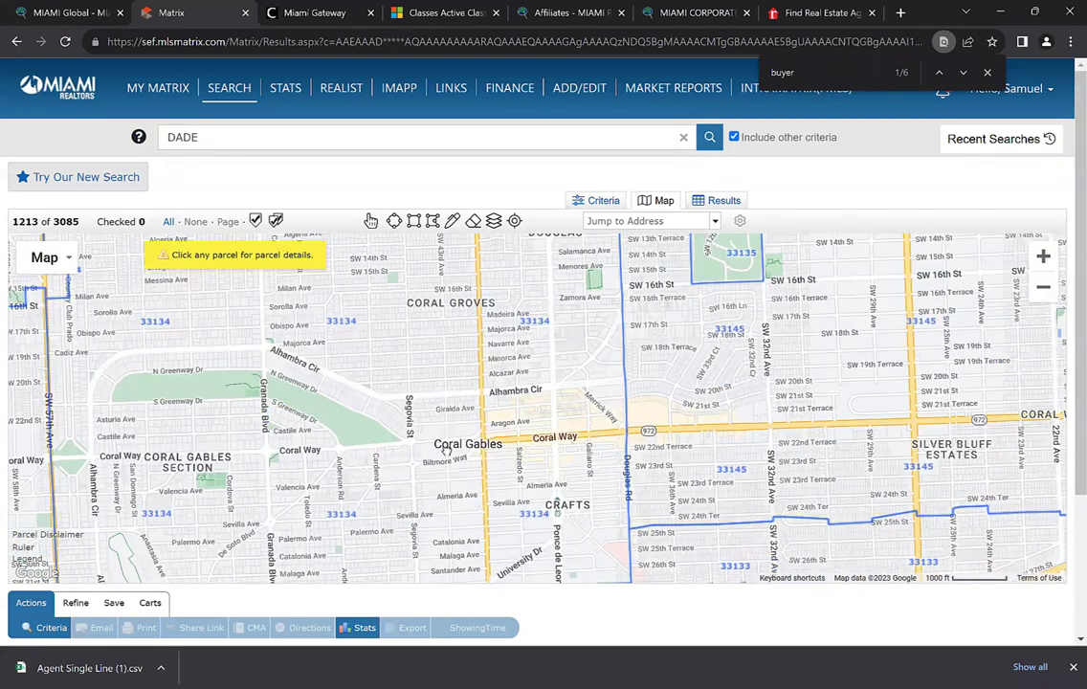
left_click_drag(460, 335, 473, 425)
Center on the 40-sale cluster along the 33134/33135 boundary at the 1000 ft scale
left_click(1044, 289)
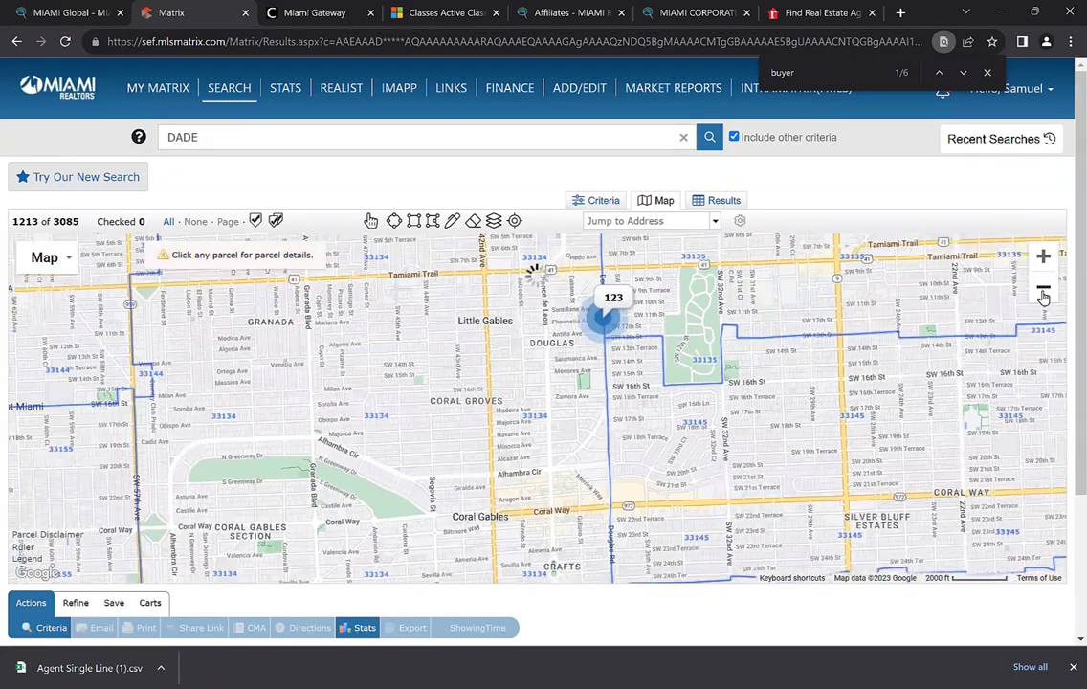
scroll(498, 325, "down", 1)
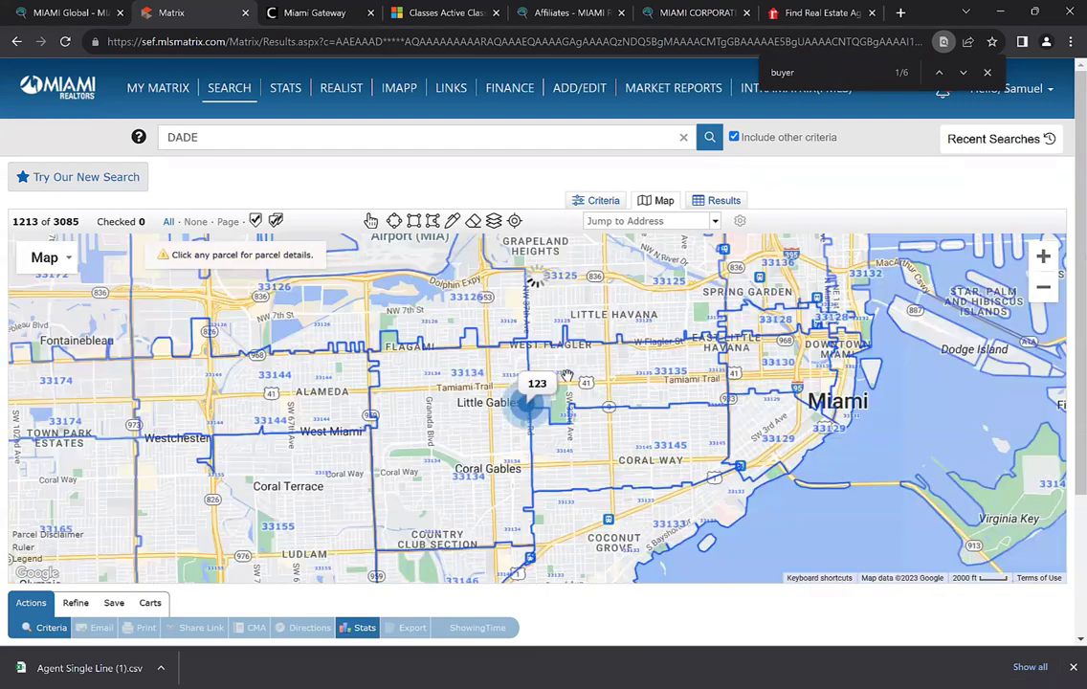
scroll(587, 424, "up", 1)
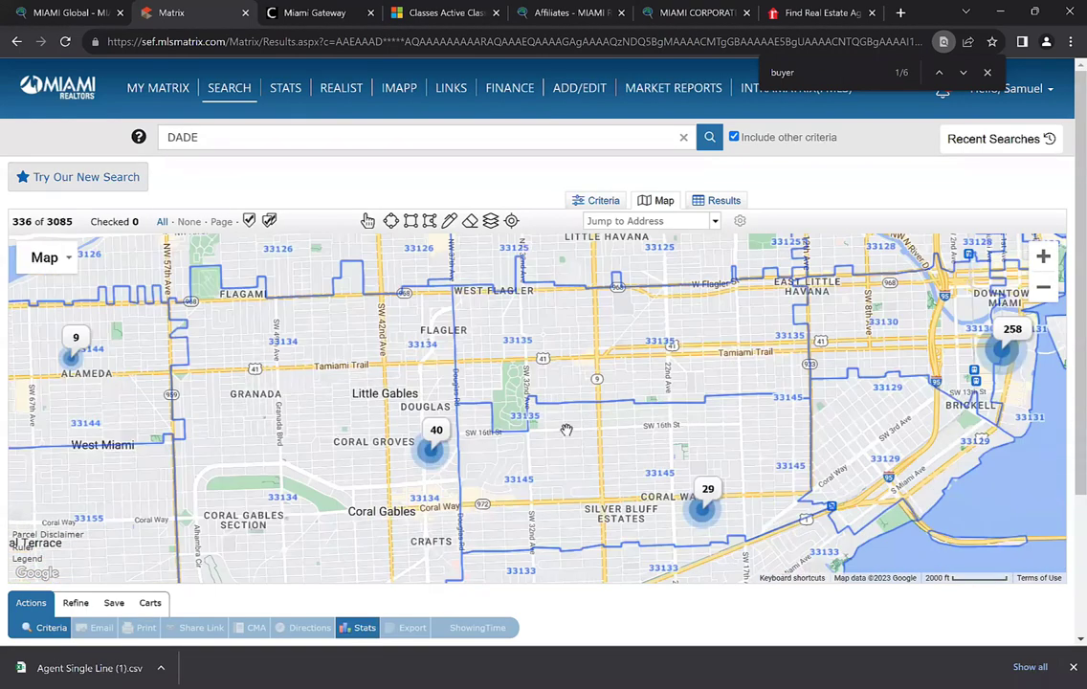
scroll(435, 473, "up", 2)
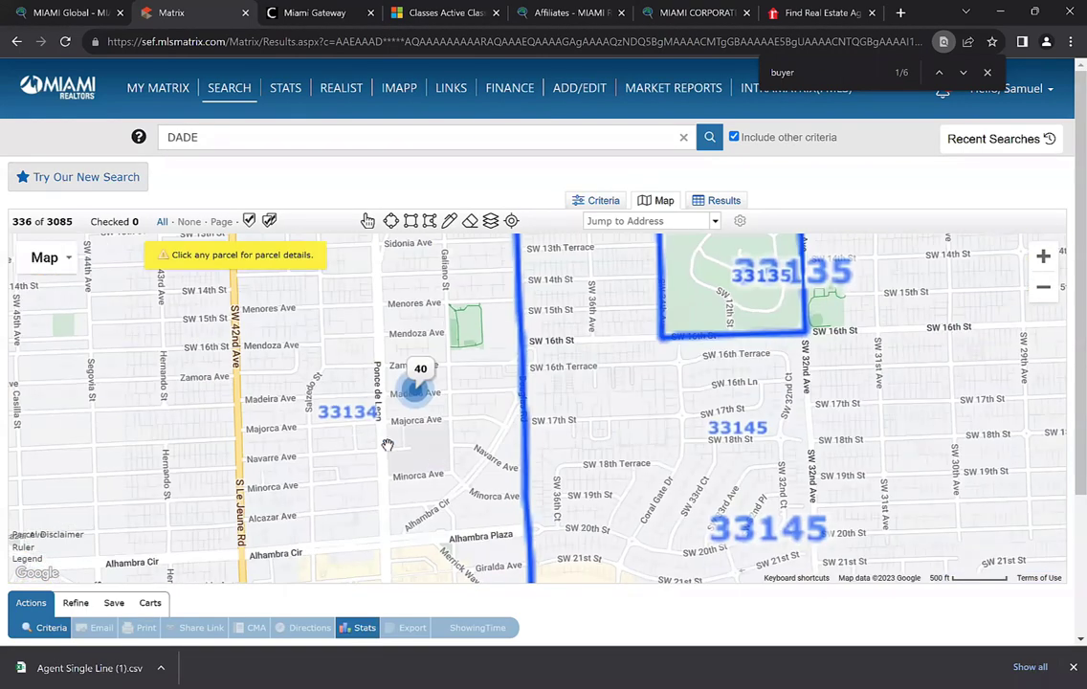
left_click_drag(427, 442, 460, 460)
scroll(461, 460, "down", 1)
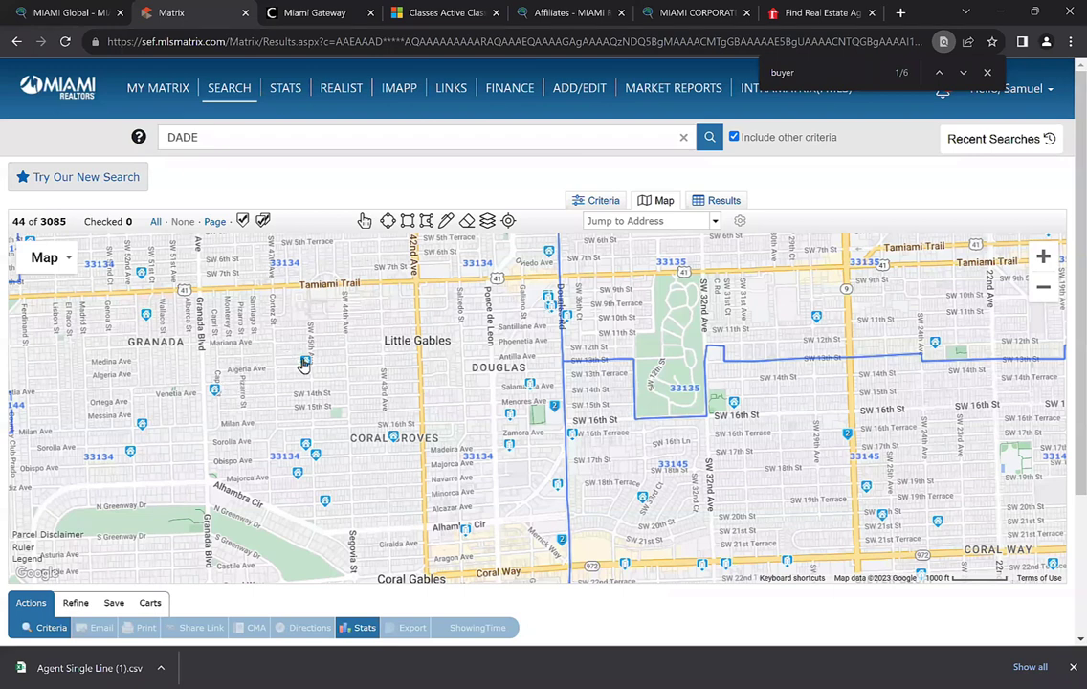
mouse_move(306, 366)
mouse_move(309, 450)
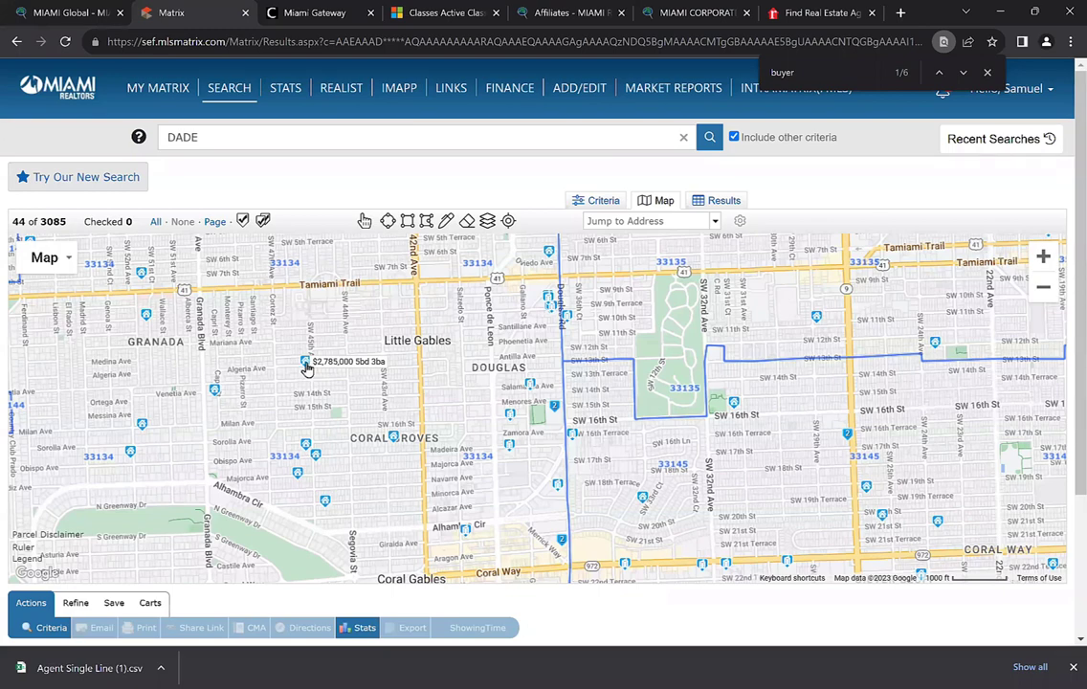
left_click(304, 365)
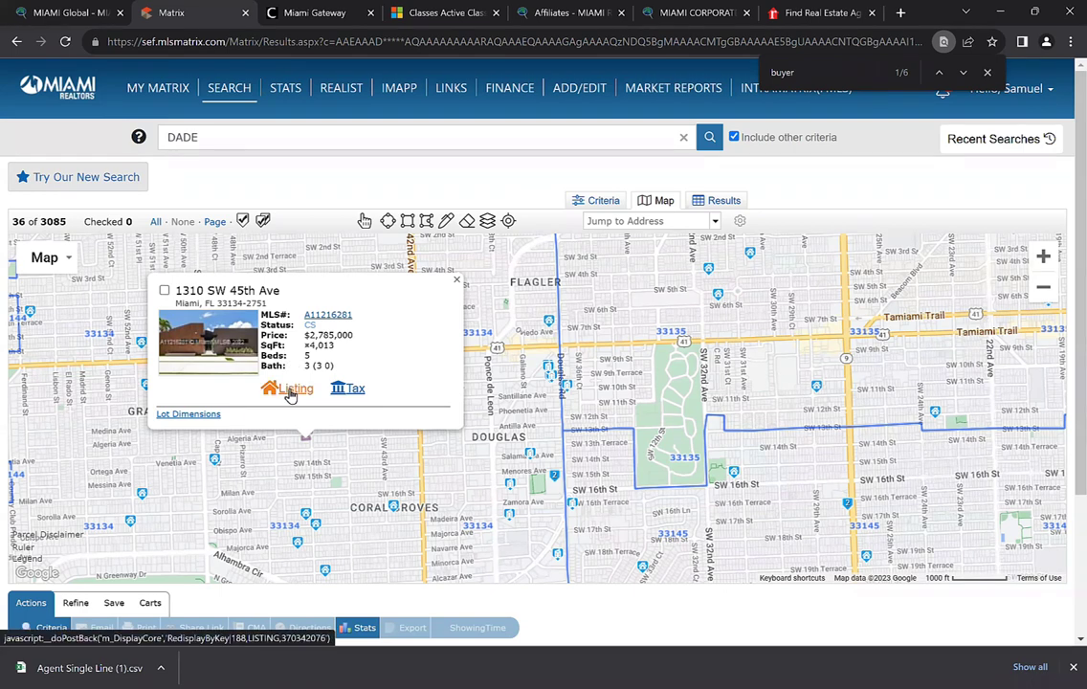
left_click(291, 391)
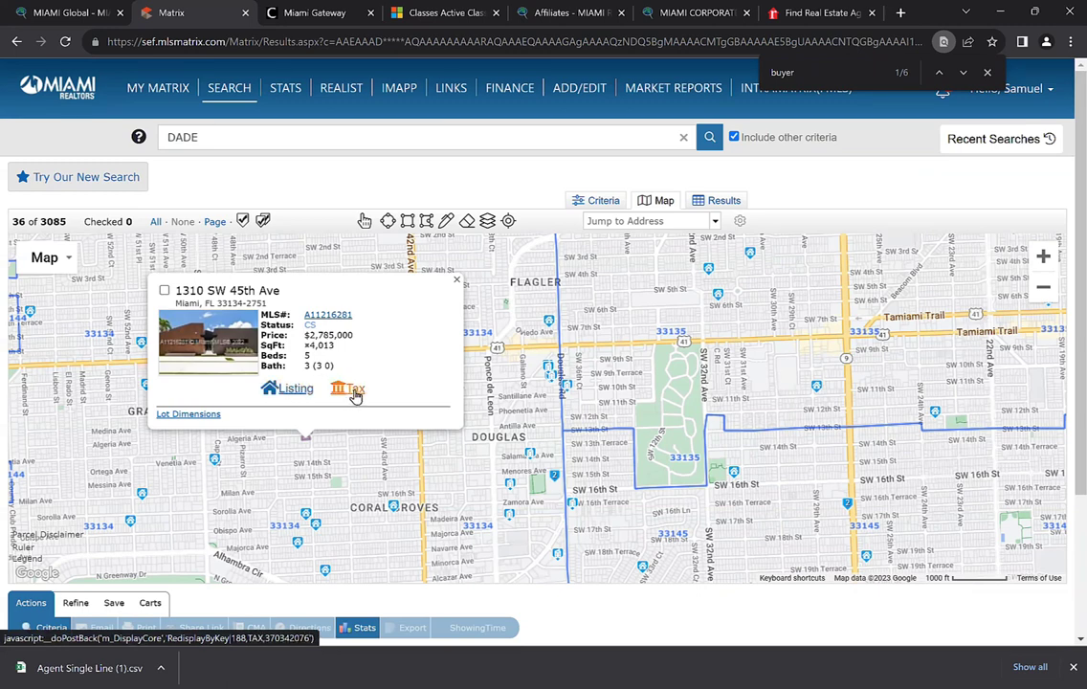
left_click(457, 281)
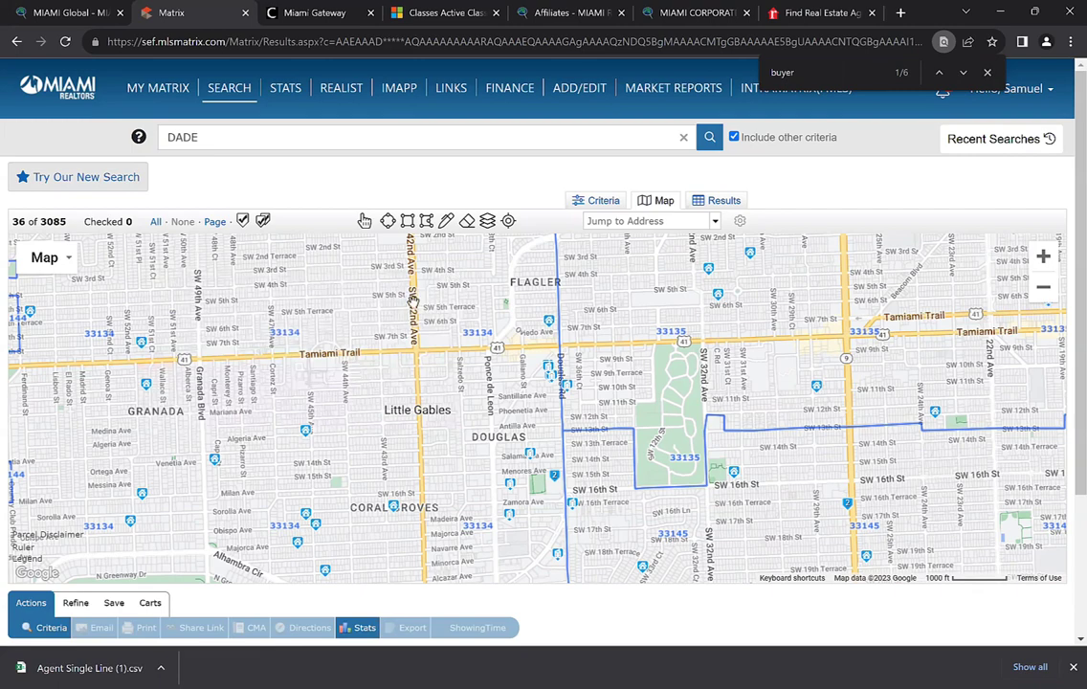
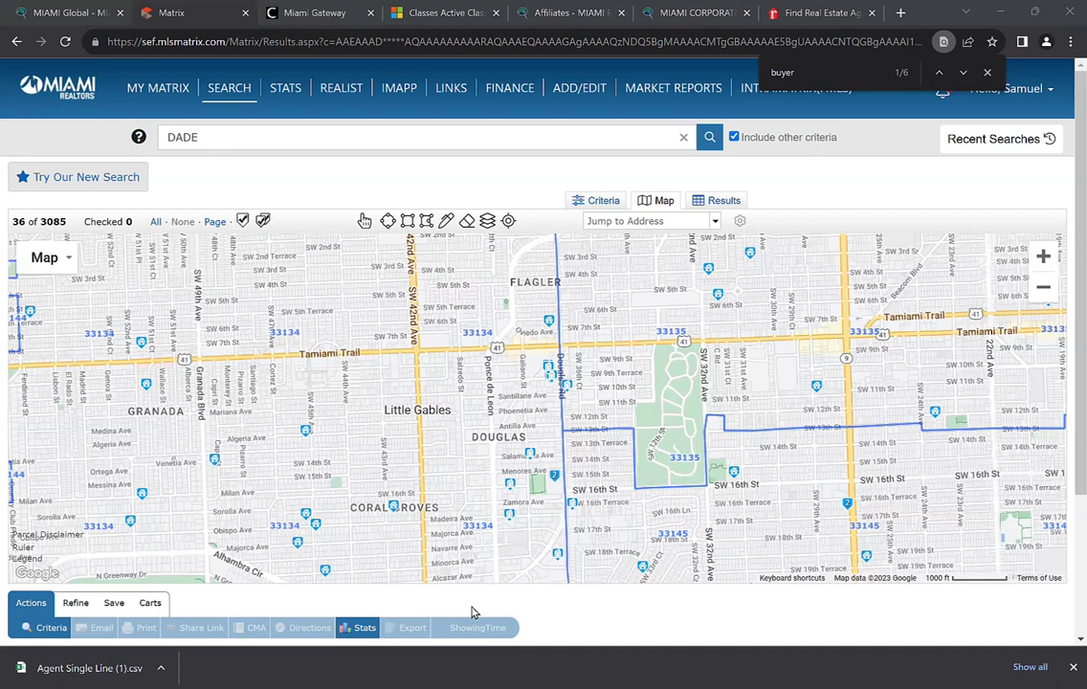
Go back to the Matrix map search and start a Cross Property Quick search
left_click(315, 12)
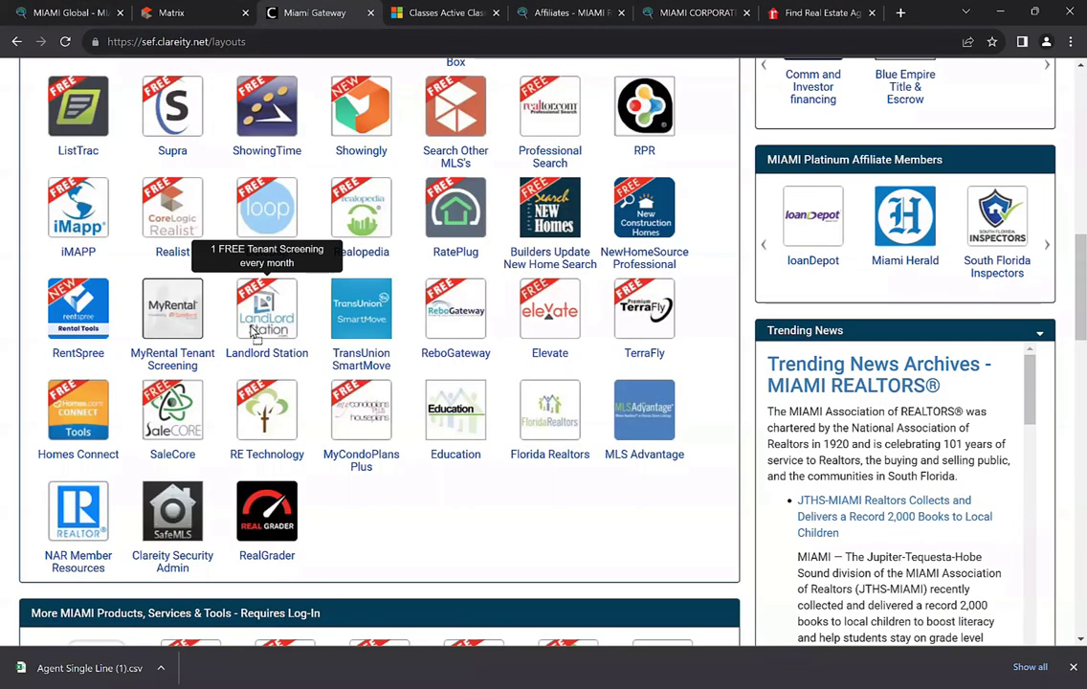
scroll(258, 307, "up", 2)
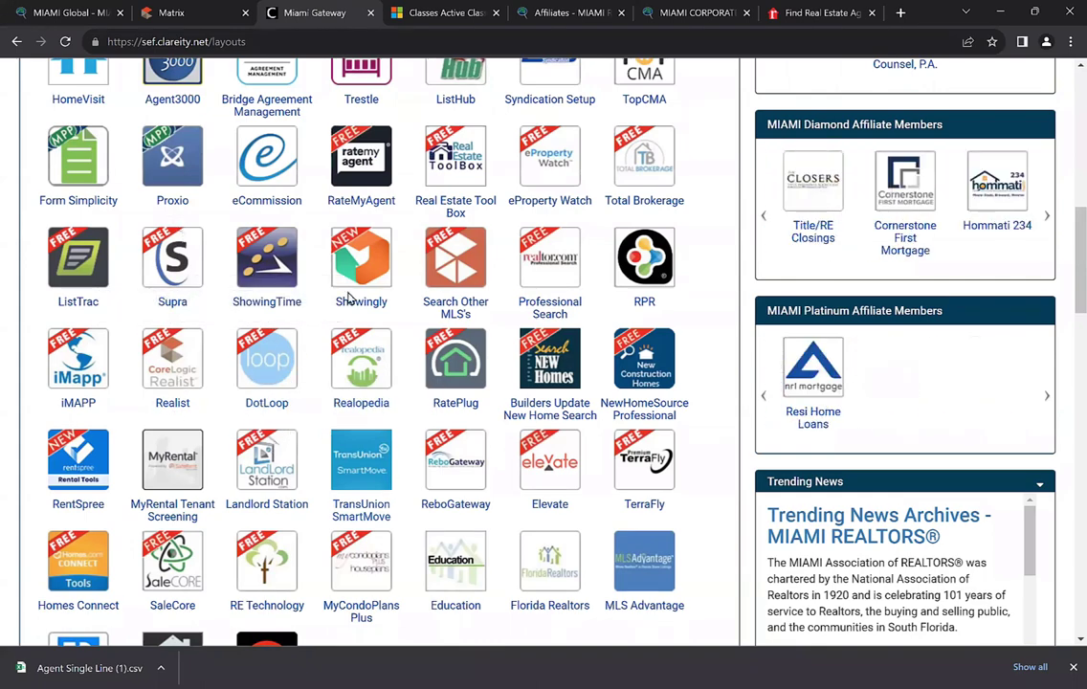
key("ctrl+shift+Tab")
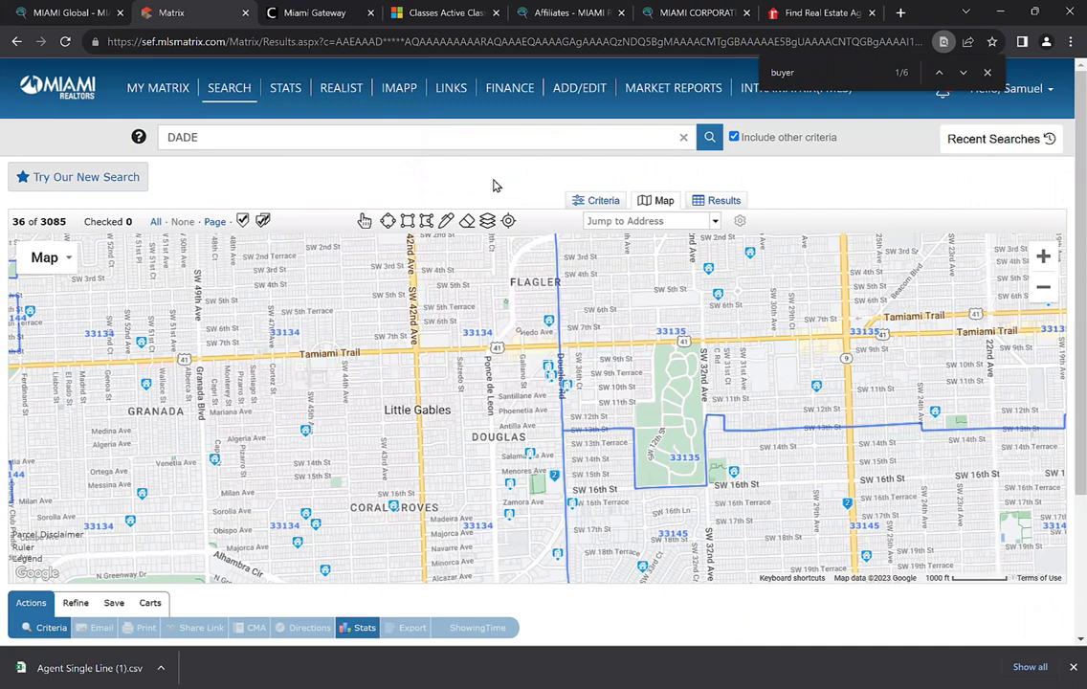
mouse_move(235, 95)
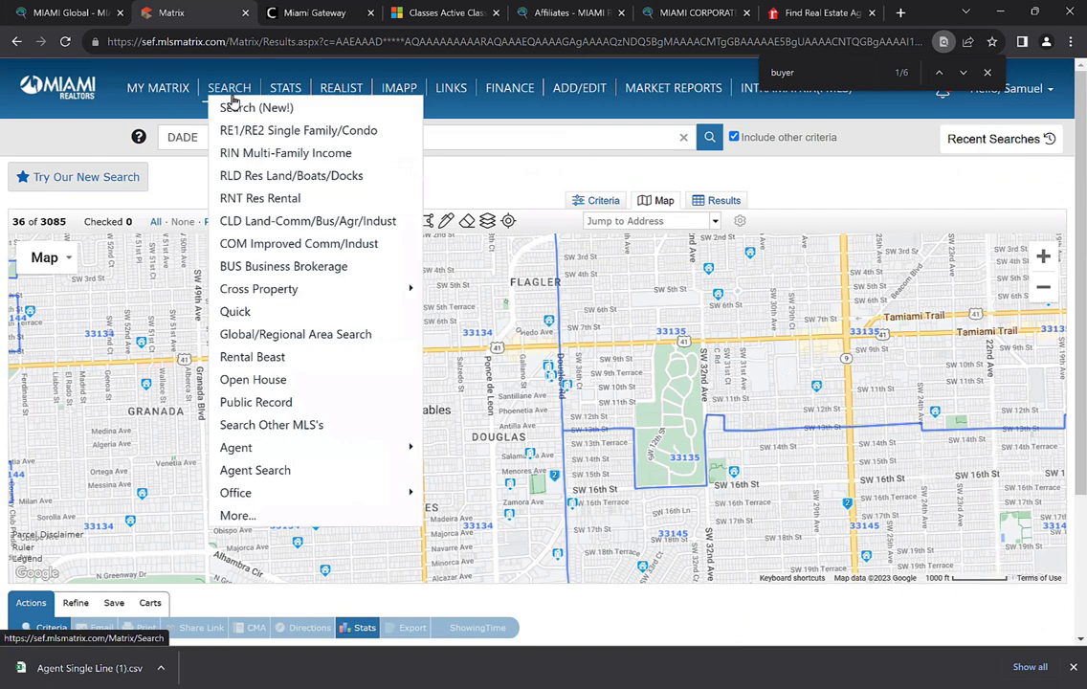
mouse_move(270, 293)
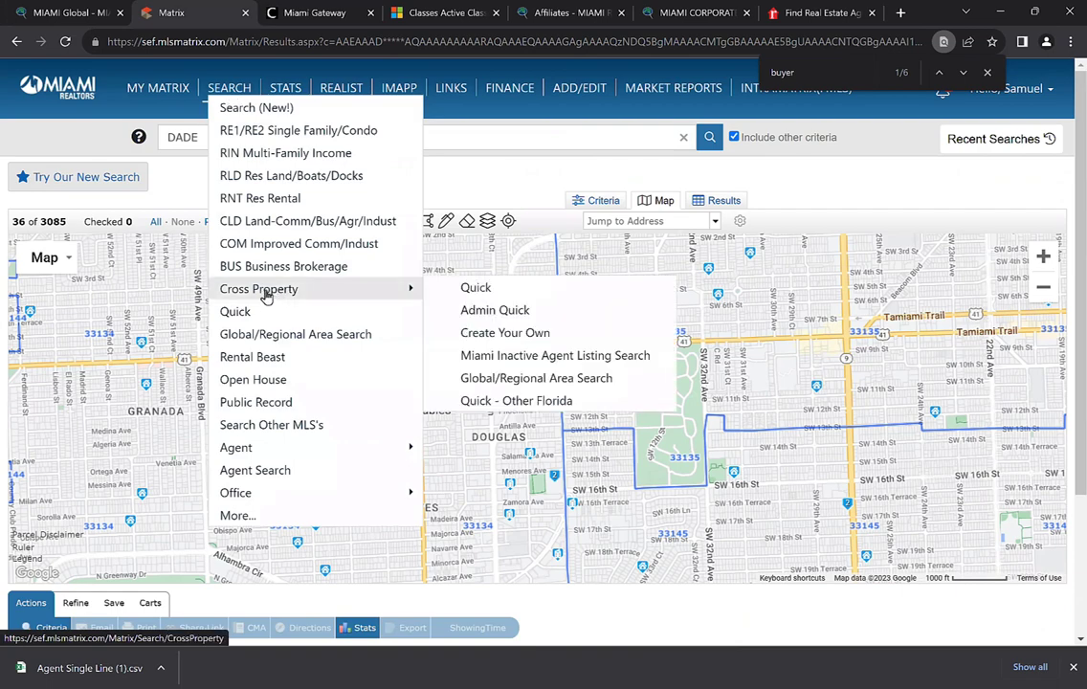
left_click(266, 295)
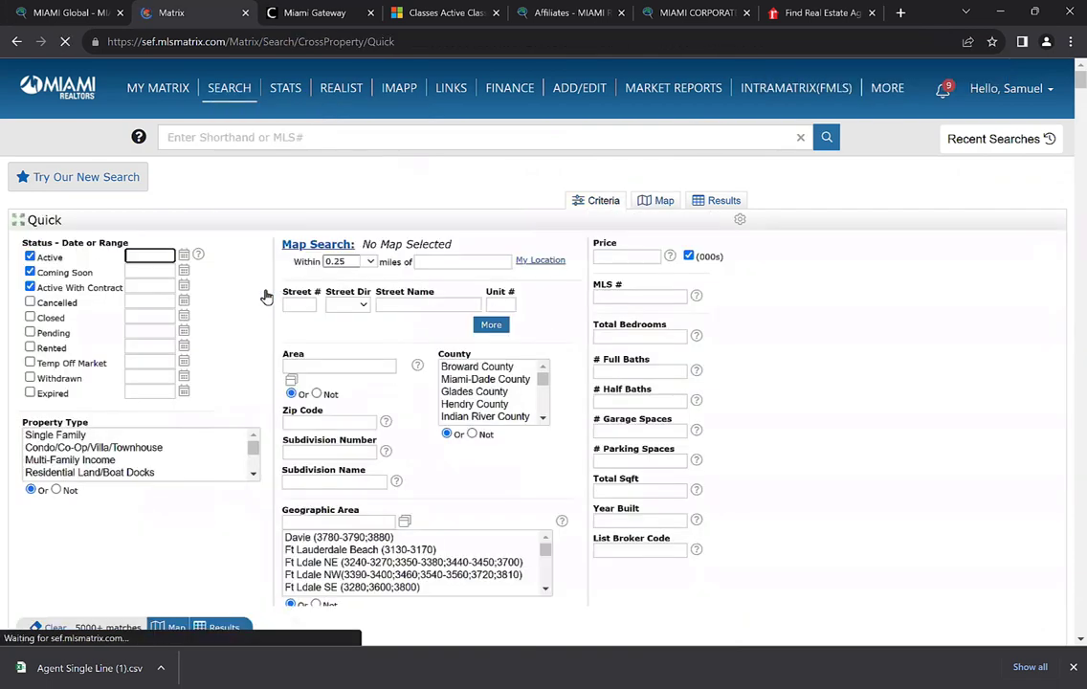
Limit the search to Closed listings (0-180 days) in Broward and Miami-Dade counties
left_click(30, 257)
left_click(30, 273)
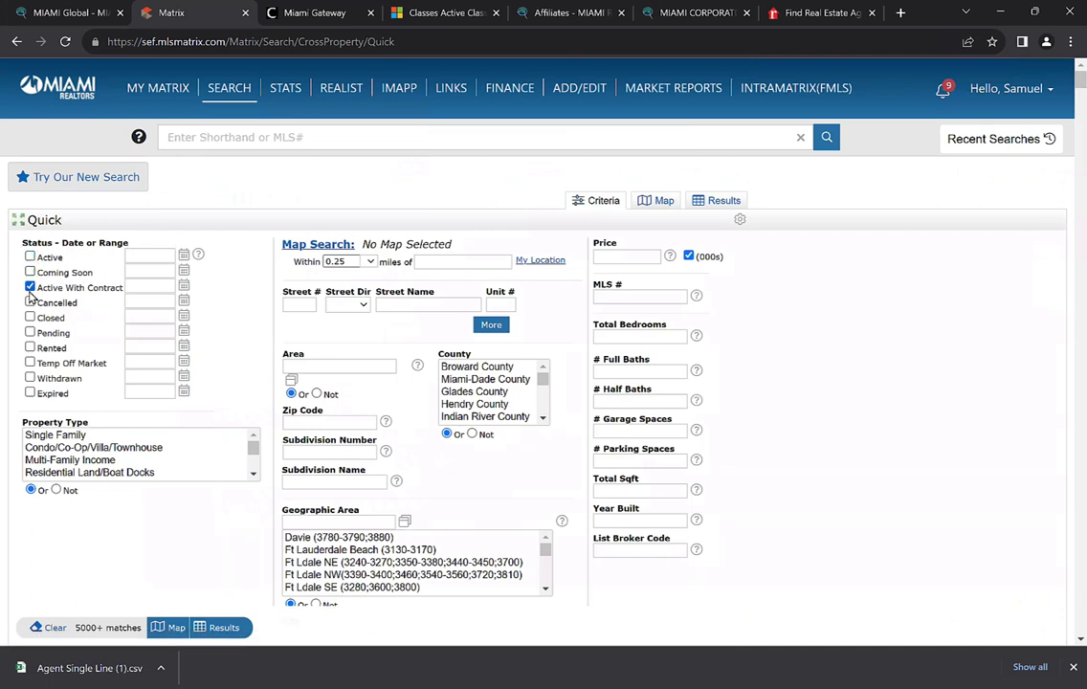
left_click(30, 287)
left_click(30, 319)
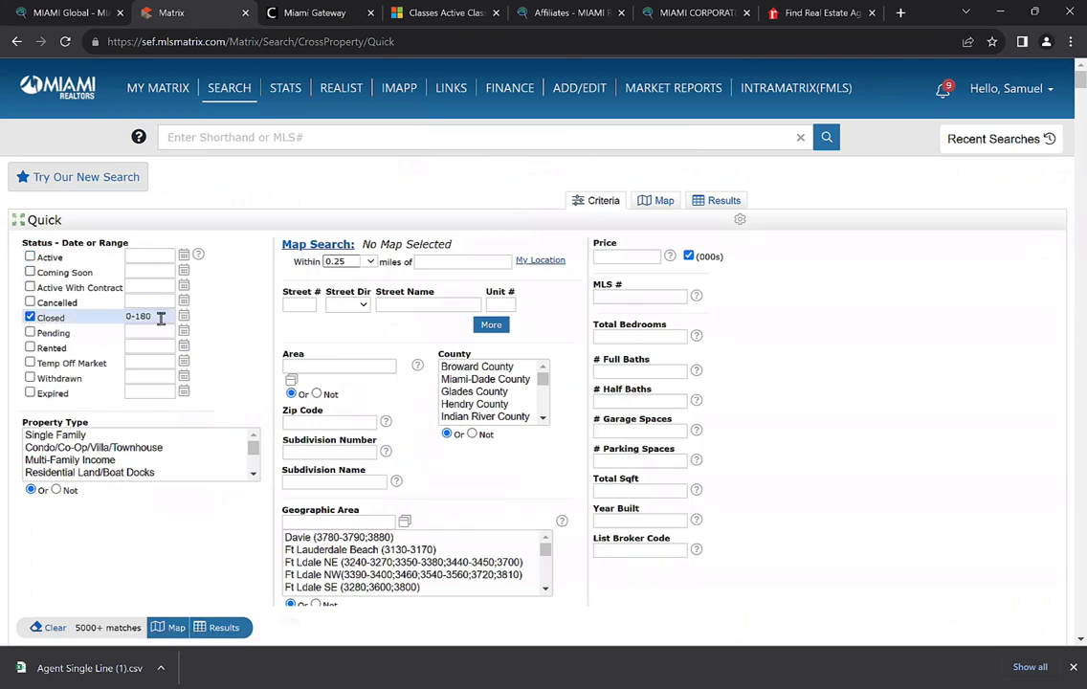
left_click_drag(161, 319, 142, 319)
left_click(164, 317)
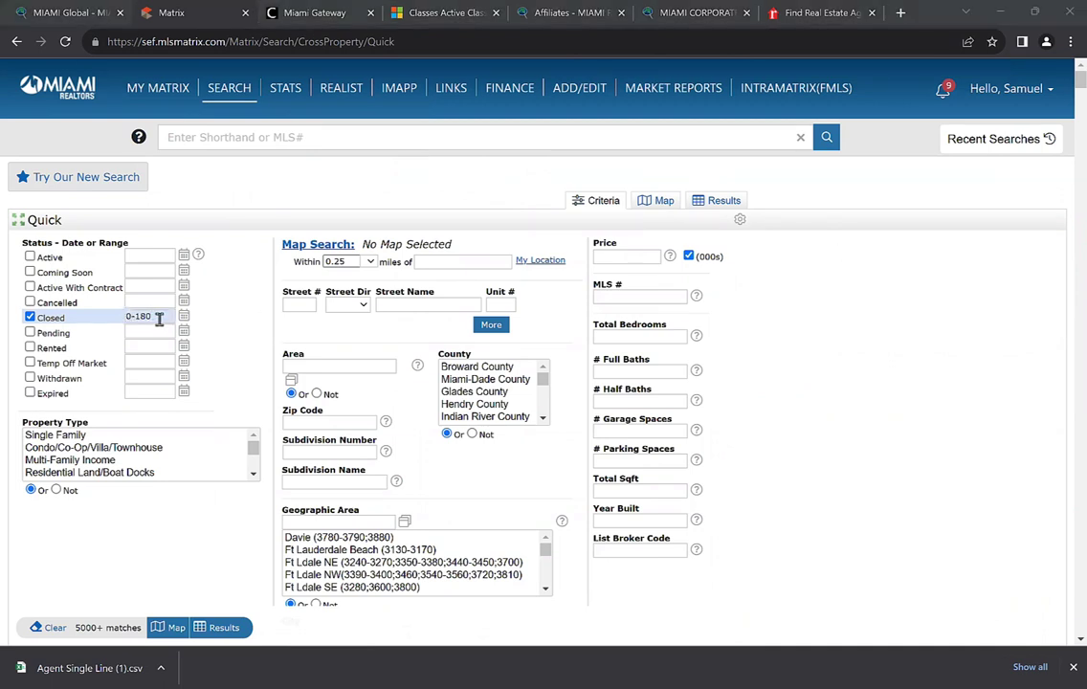
mouse_move(158, 321)
left_click_drag(469, 370, 471, 380)
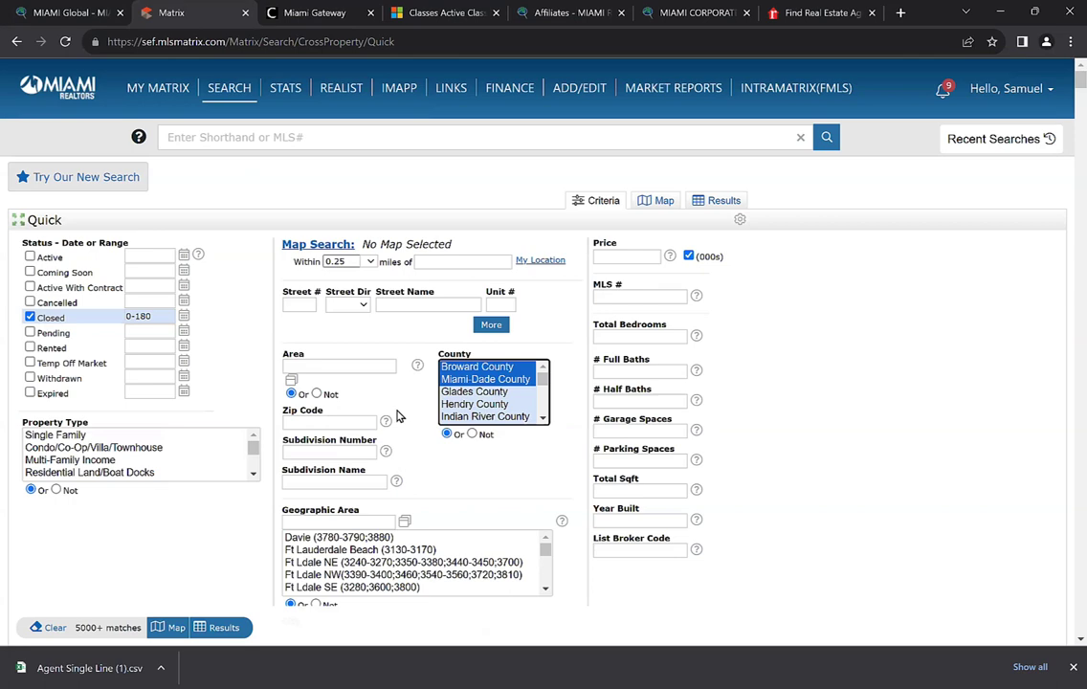
scroll(187, 493, "down", 4)
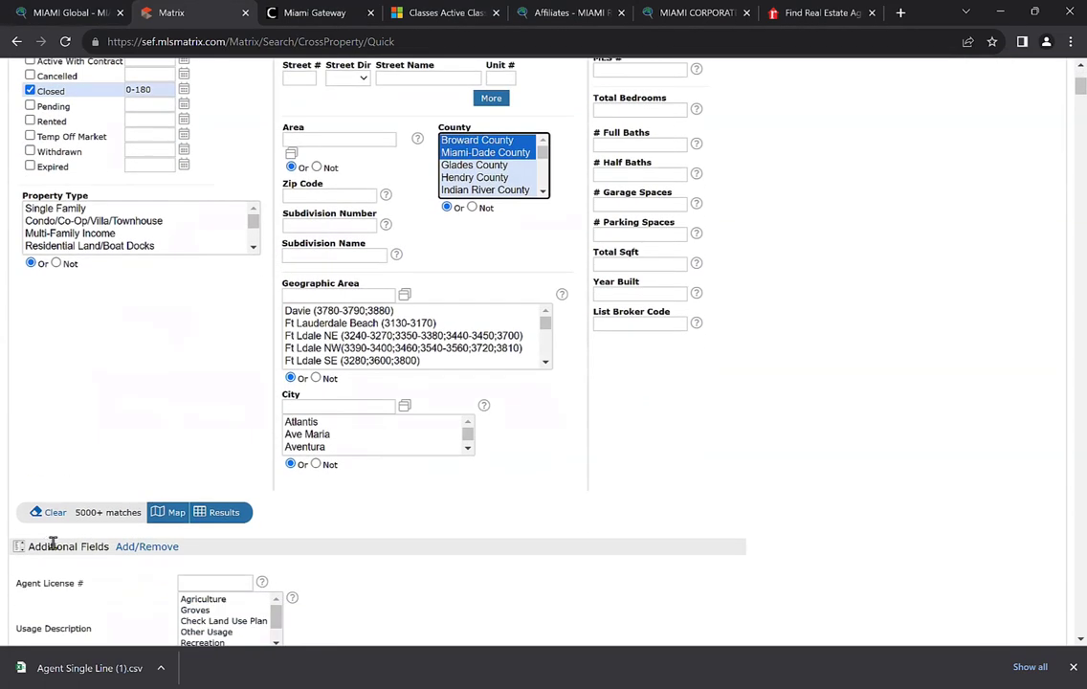
Add the Buyers State field from the additional fields filtered by 'buy', then find 'buy' on the form
left_click(145, 550)
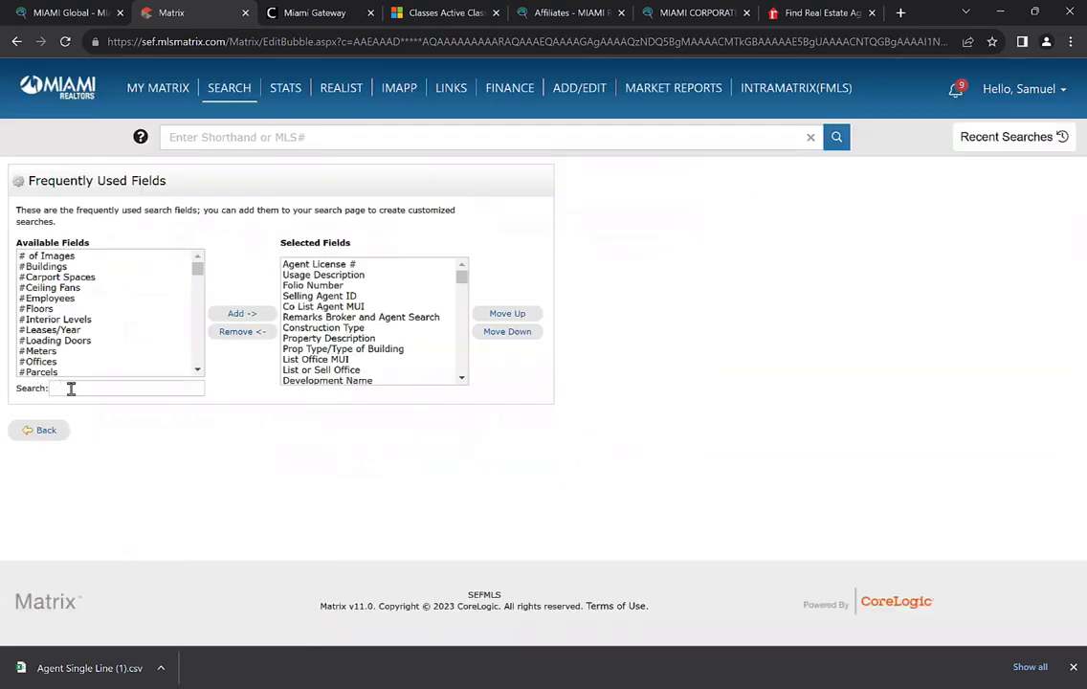
left_click(79, 391)
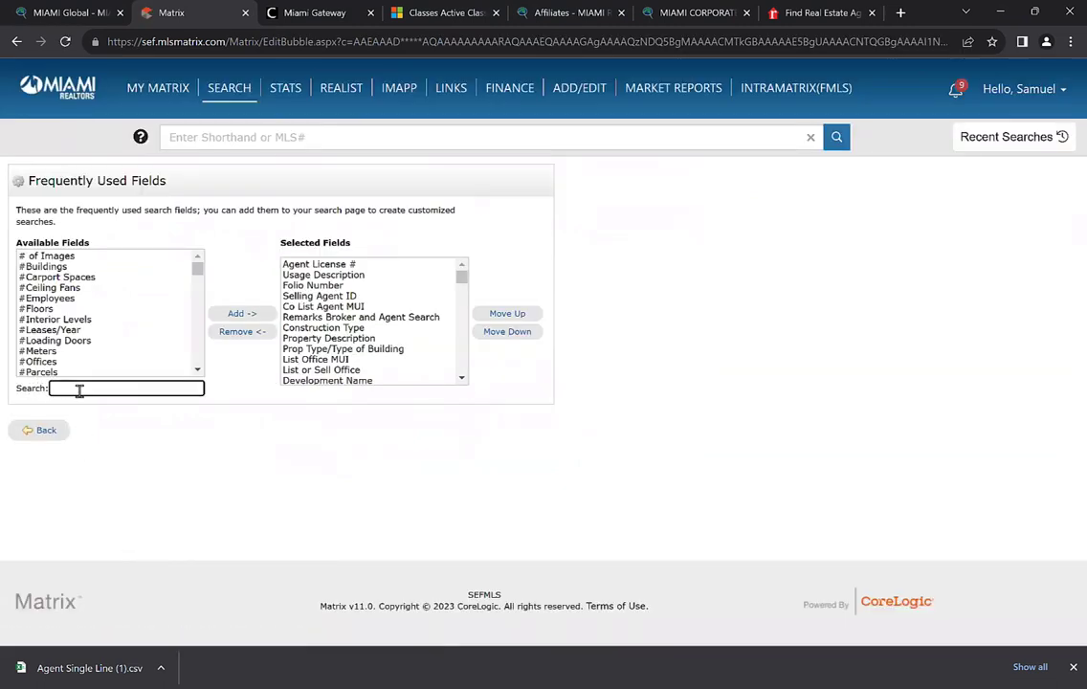
type("buyer")
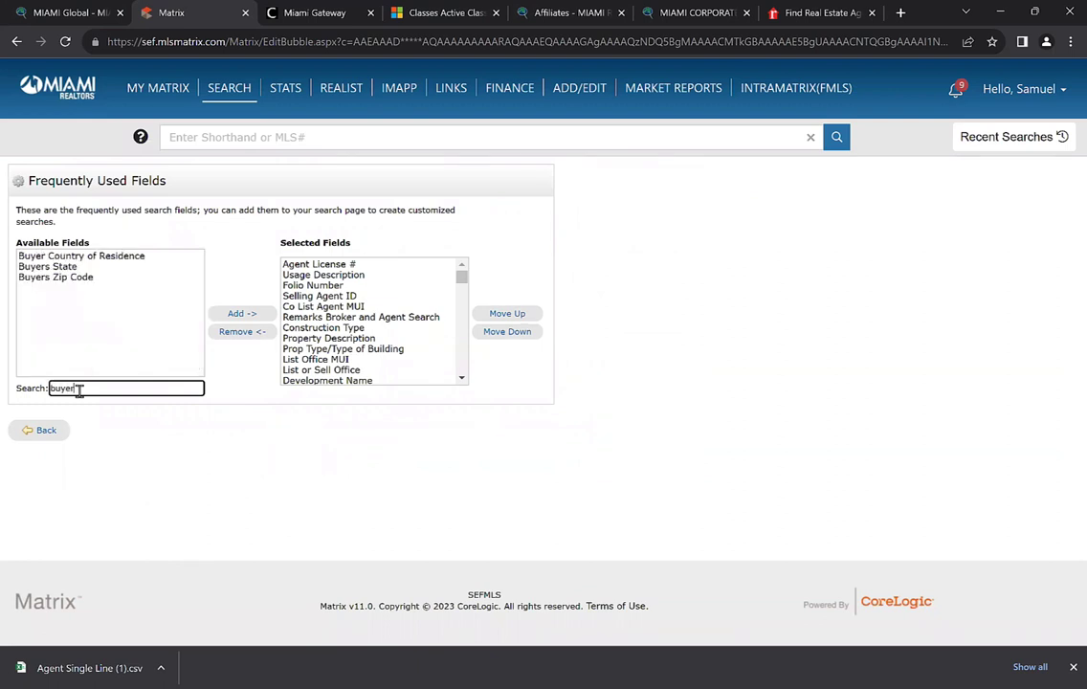
left_click(28, 269)
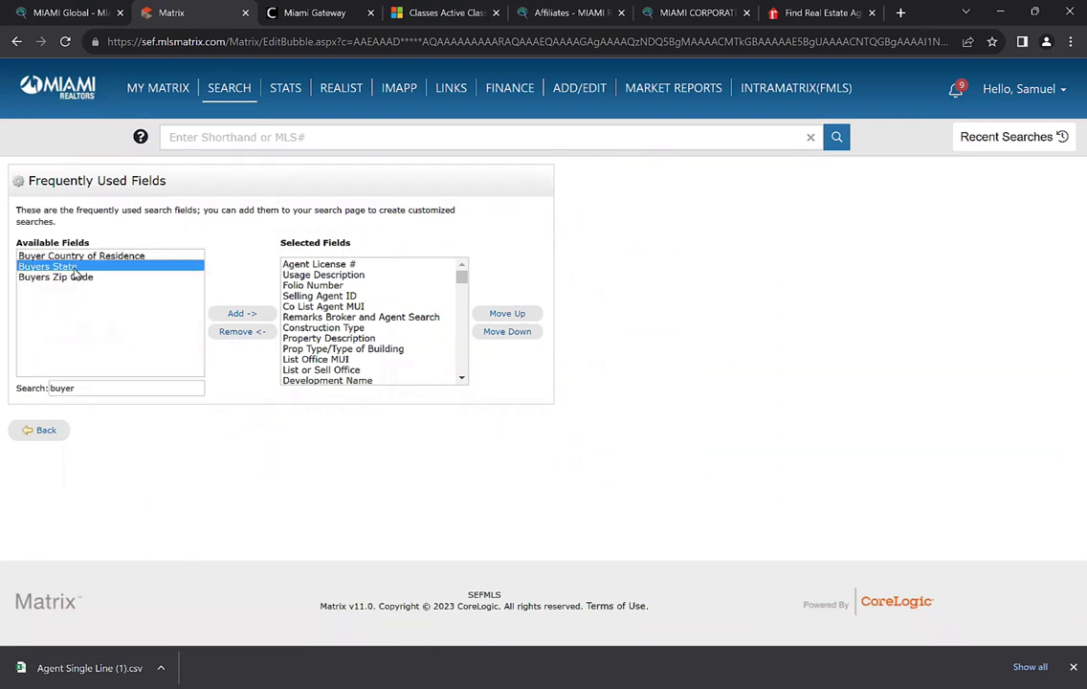
left_click(45, 433)
key("ctrl+f")
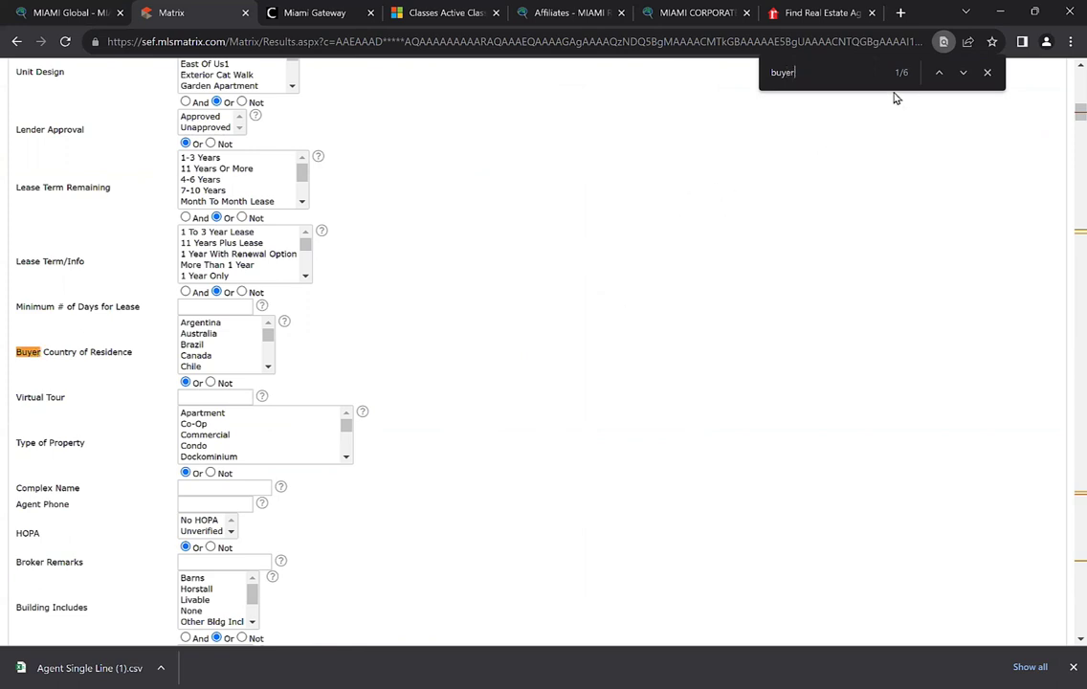
Jump to Buyers State and select California, Colorado, Connecticut and Delaware
left_click(962, 74)
scroll(48, 392, "up", 1)
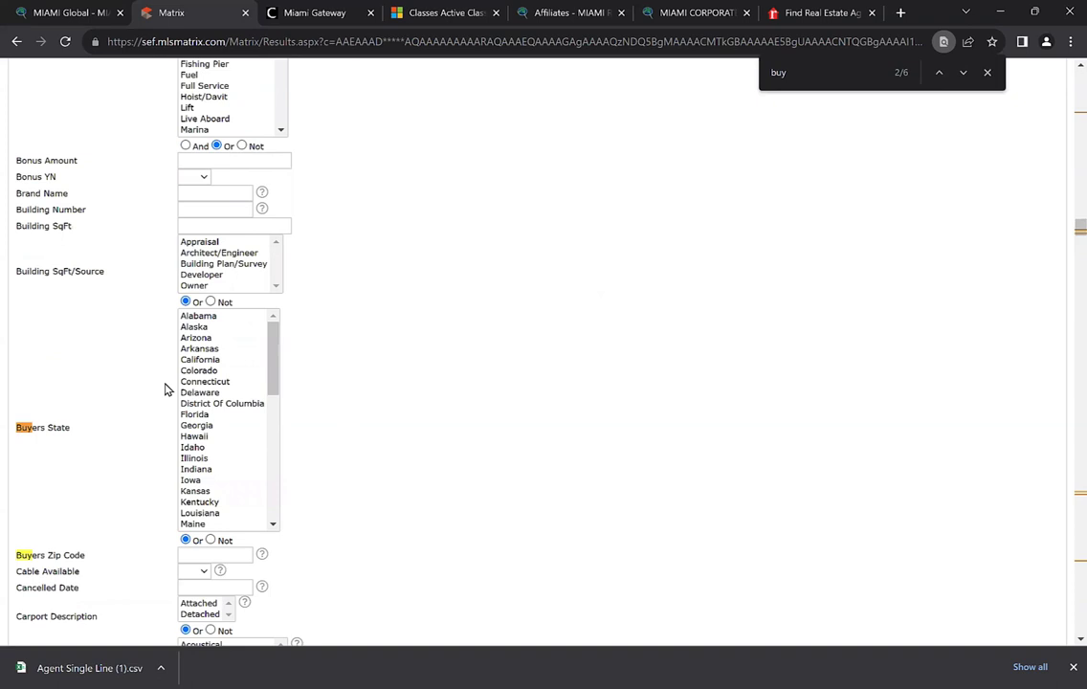
left_click(213, 363)
key("shift+Down")
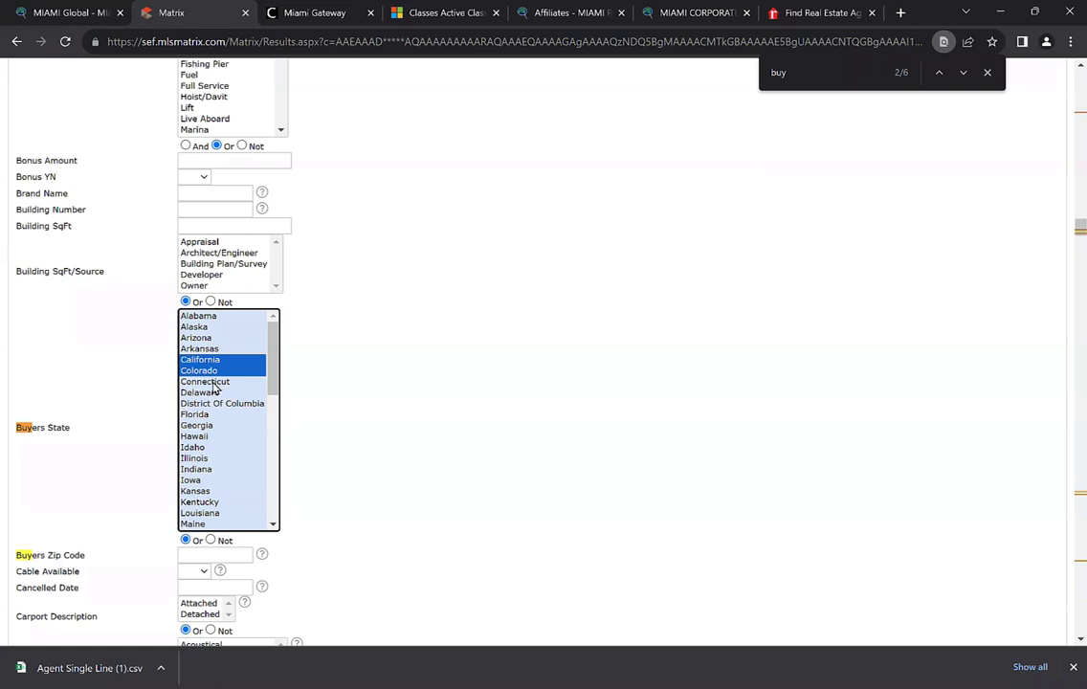
key("shift+Down")
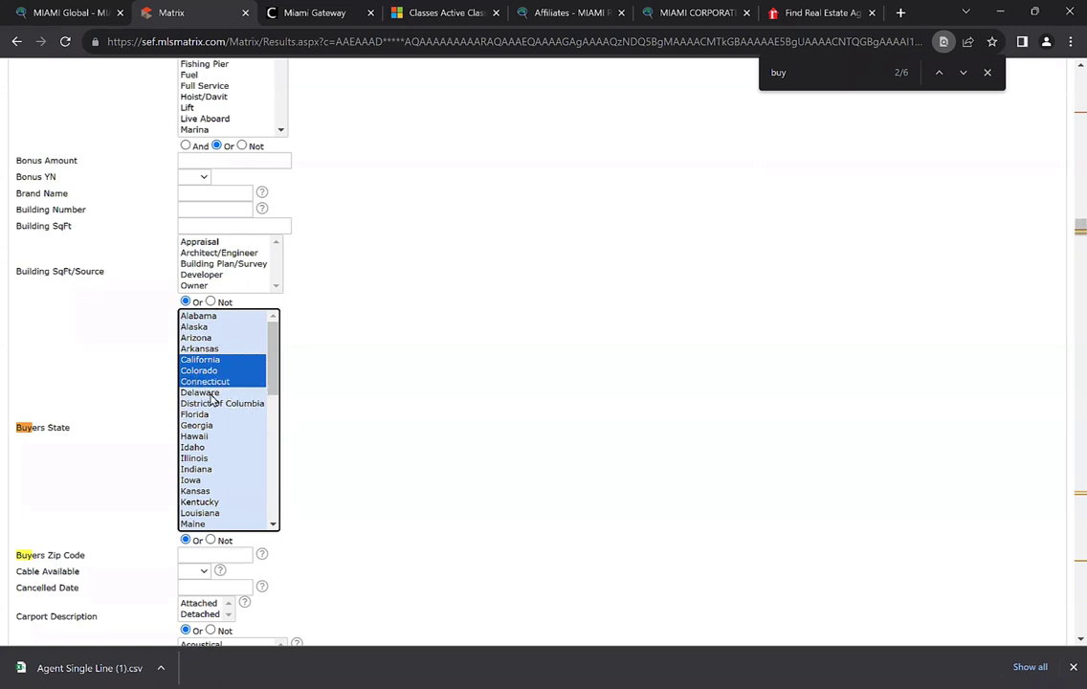
left_click(199, 393, "shift")
left_click_drag(277, 381, 274, 461)
Add New Jersey, Puerto Rico, New York and Texas to the buyer states
left_click(244, 427, "ctrl")
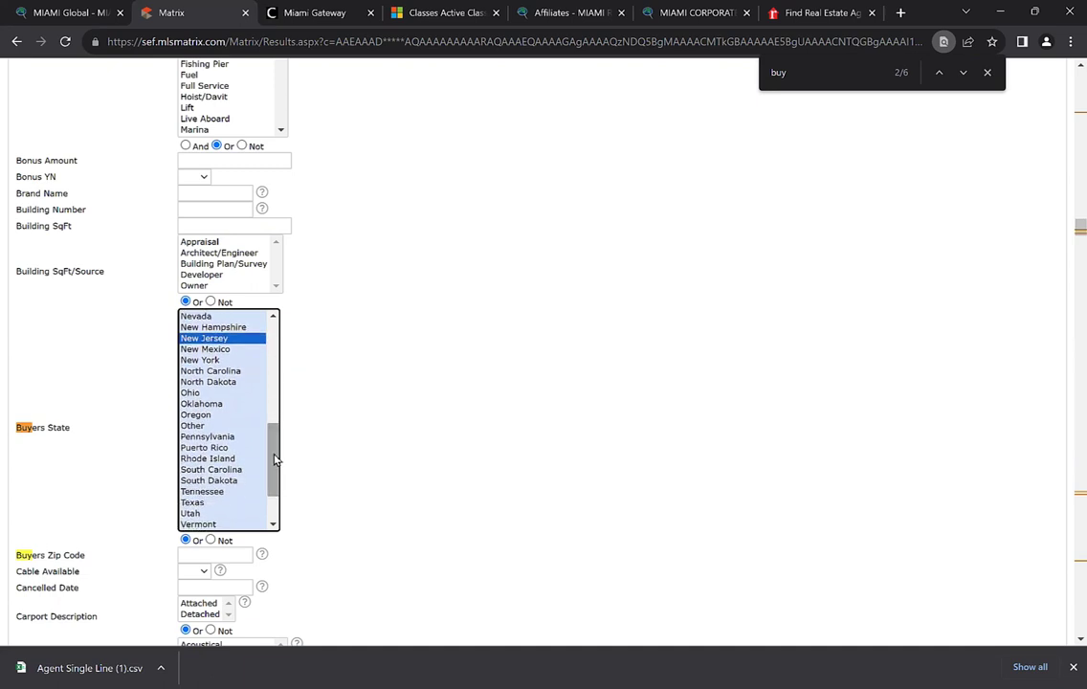
left_click(209, 451, "ctrl")
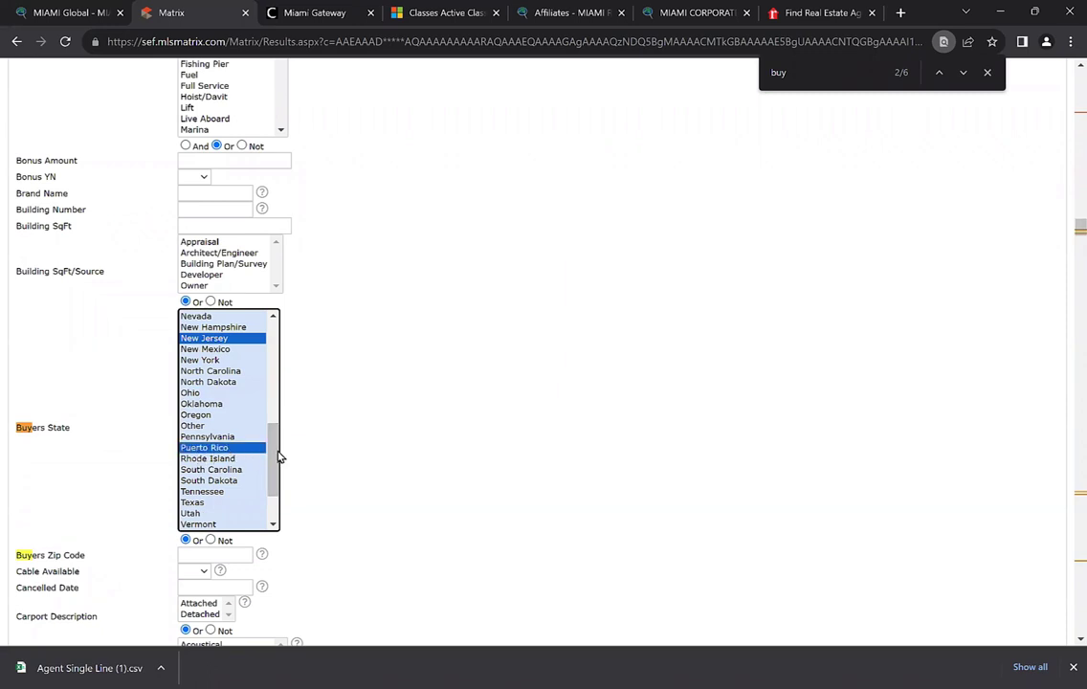
scroll(220, 402, "up", 1)
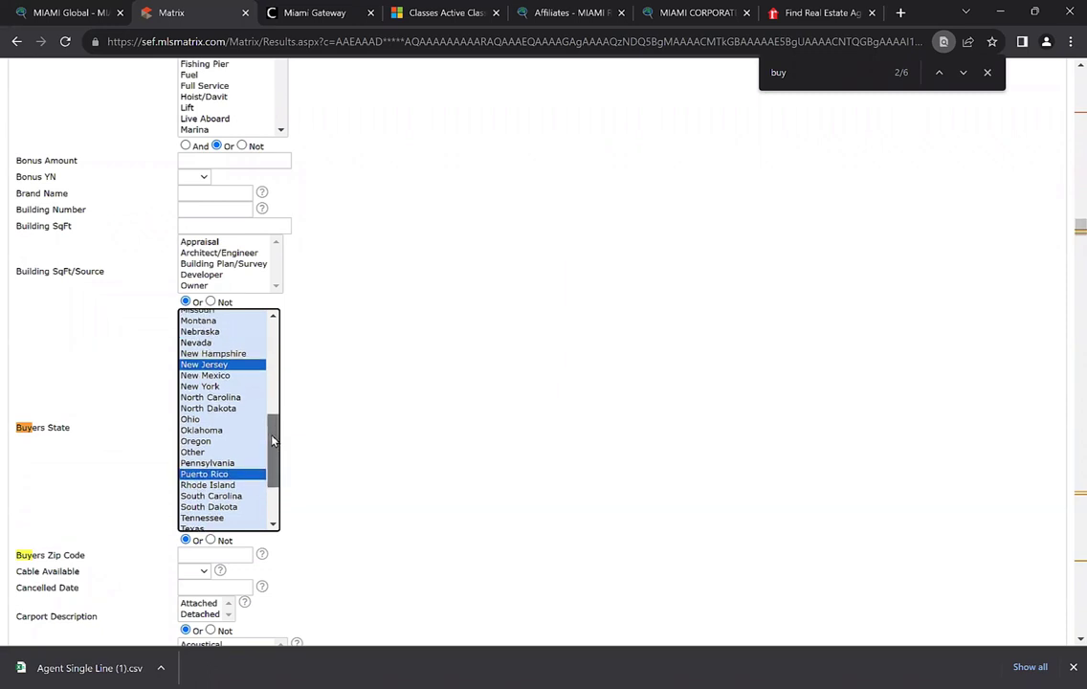
left_click(212, 386, "ctrl")
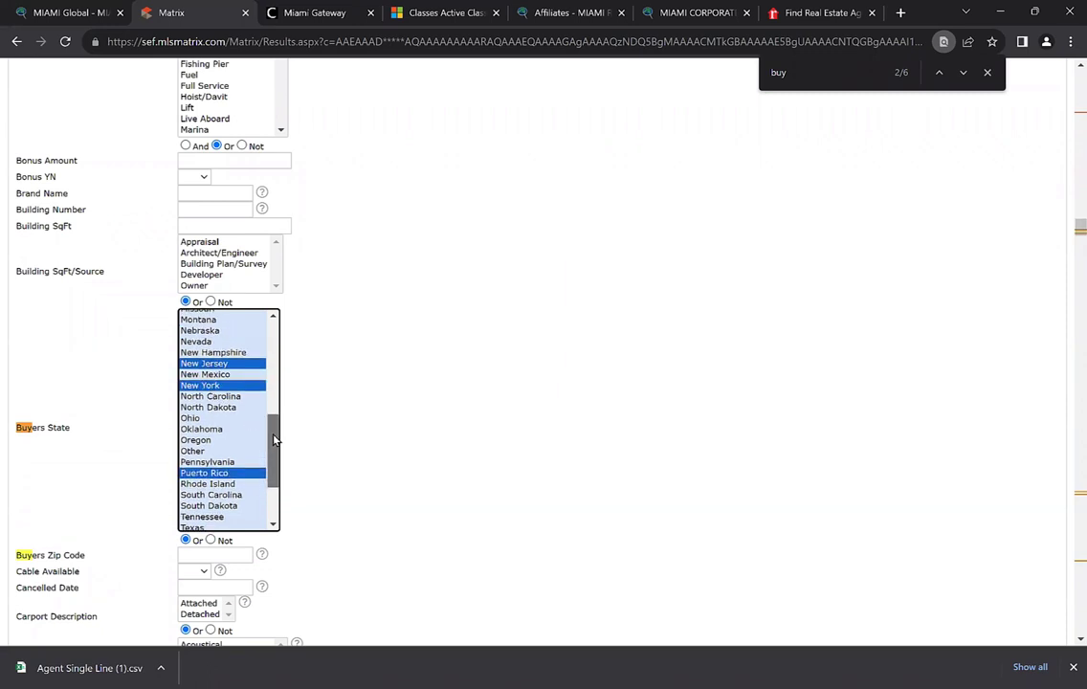
scroll(235, 412, "down", 2)
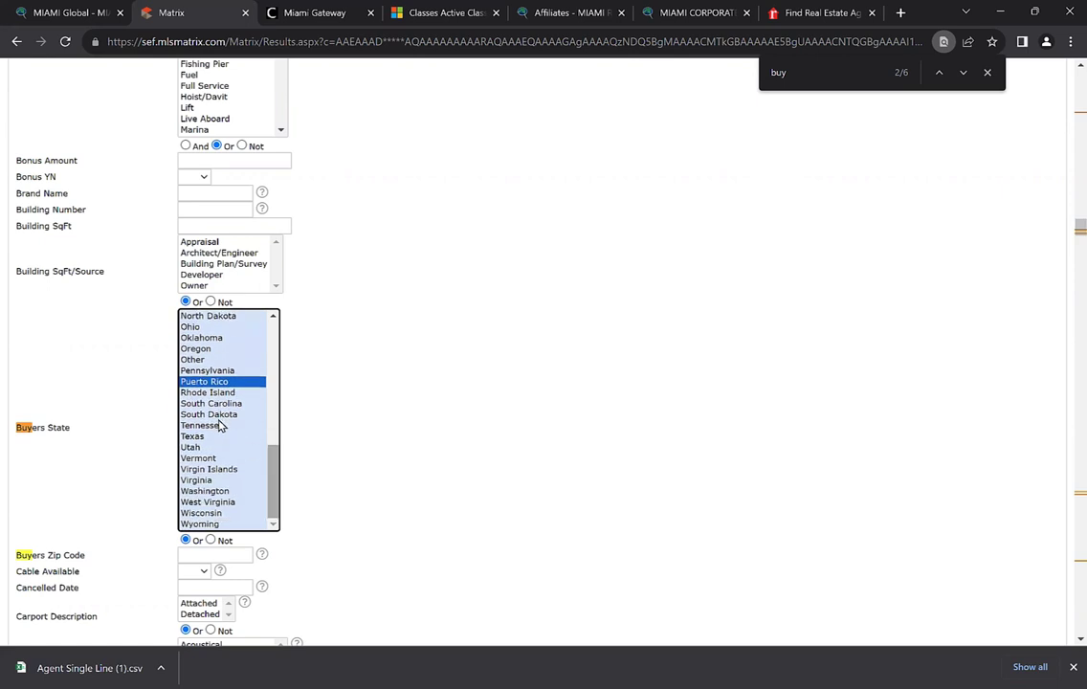
left_click(210, 439, "ctrl")
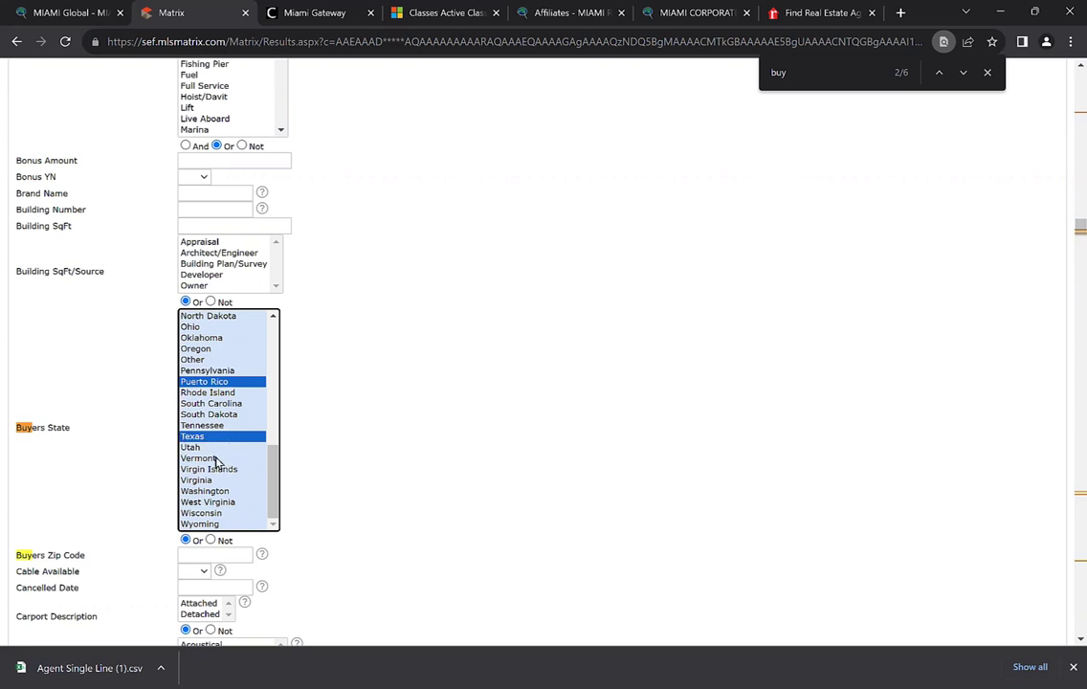
left_click_drag(276, 505, 364, 427)
scroll(364, 427, "up", 2)
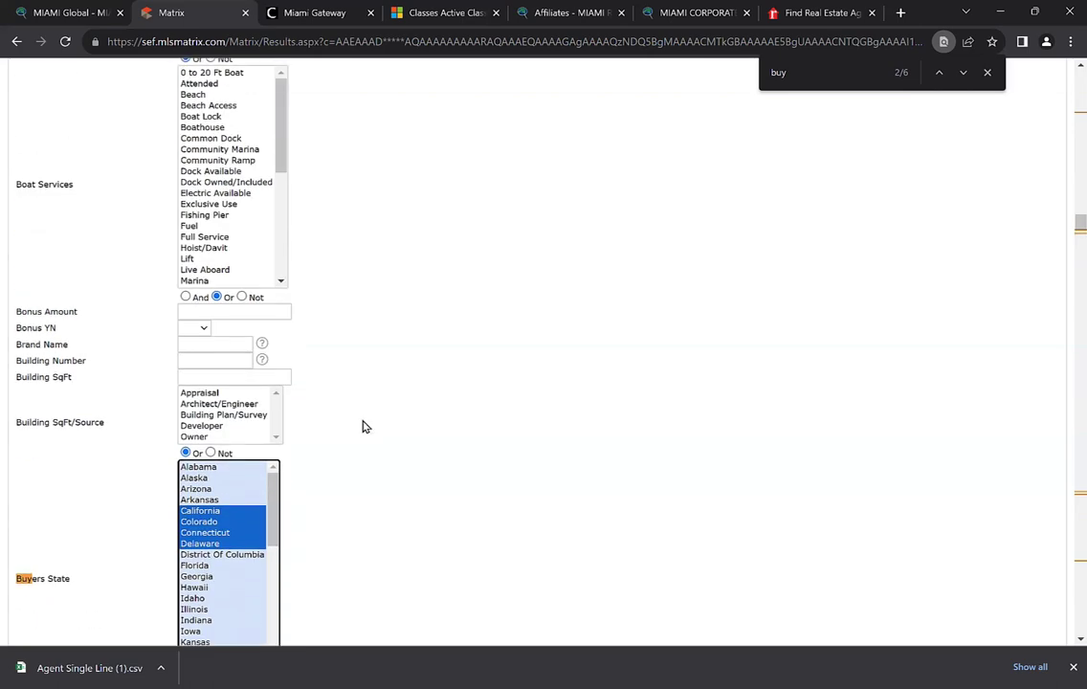
scroll(395, 439, "up", 15)
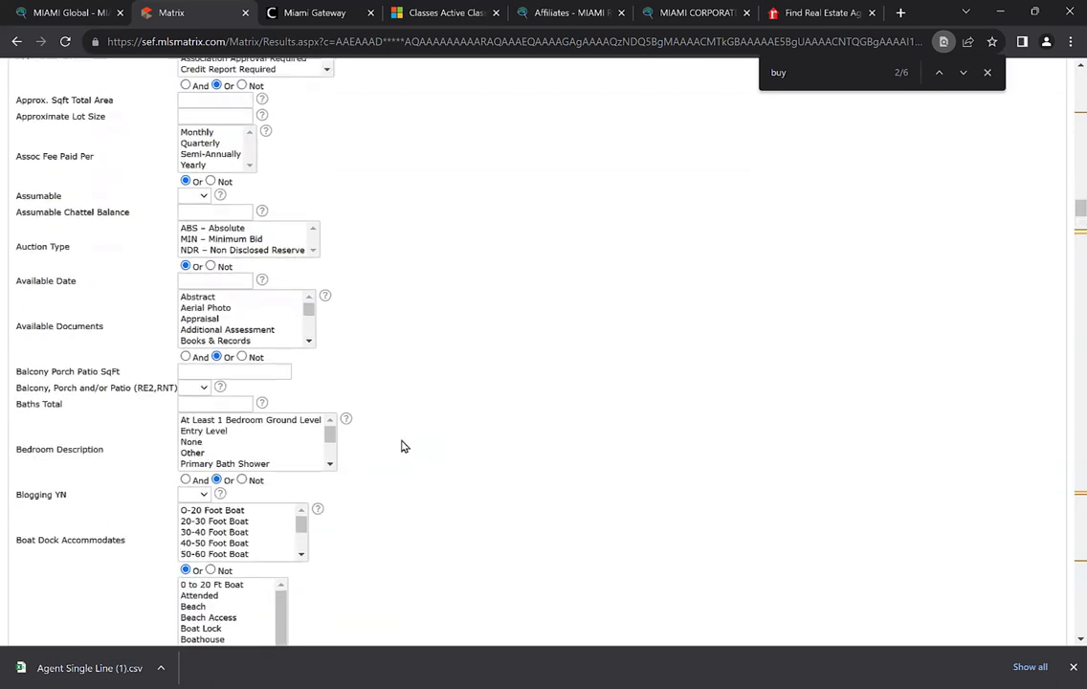
scroll(402, 446, "up", 15)
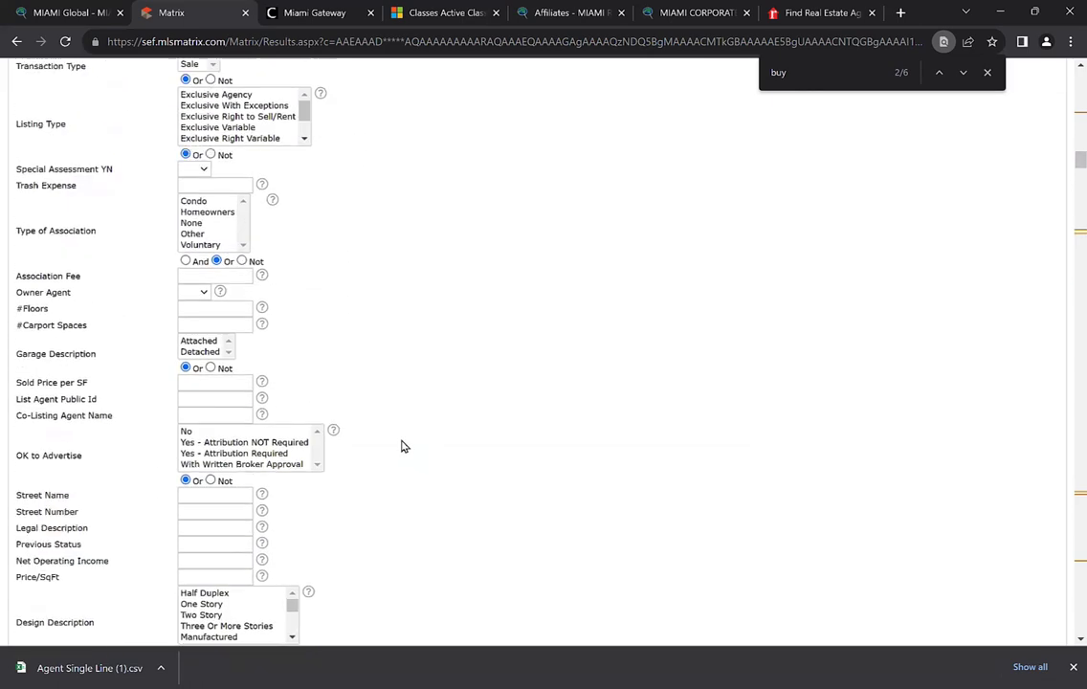
scroll(402, 443, "up", 15)
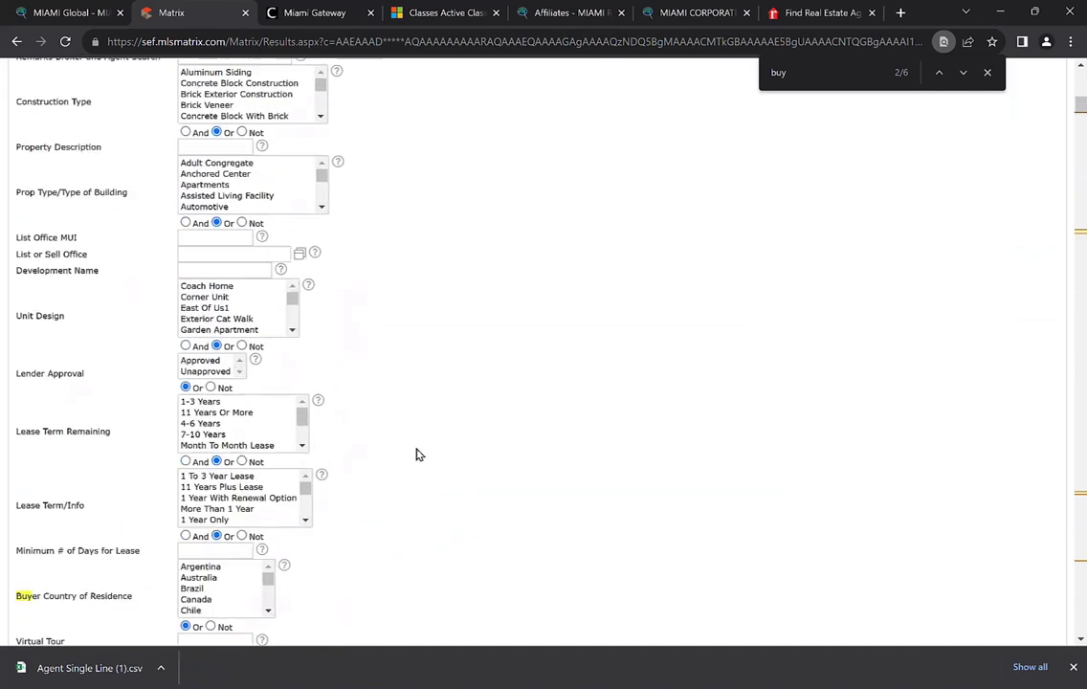
scroll(418, 454, "up", 5)
scroll(514, 300, "down", 2)
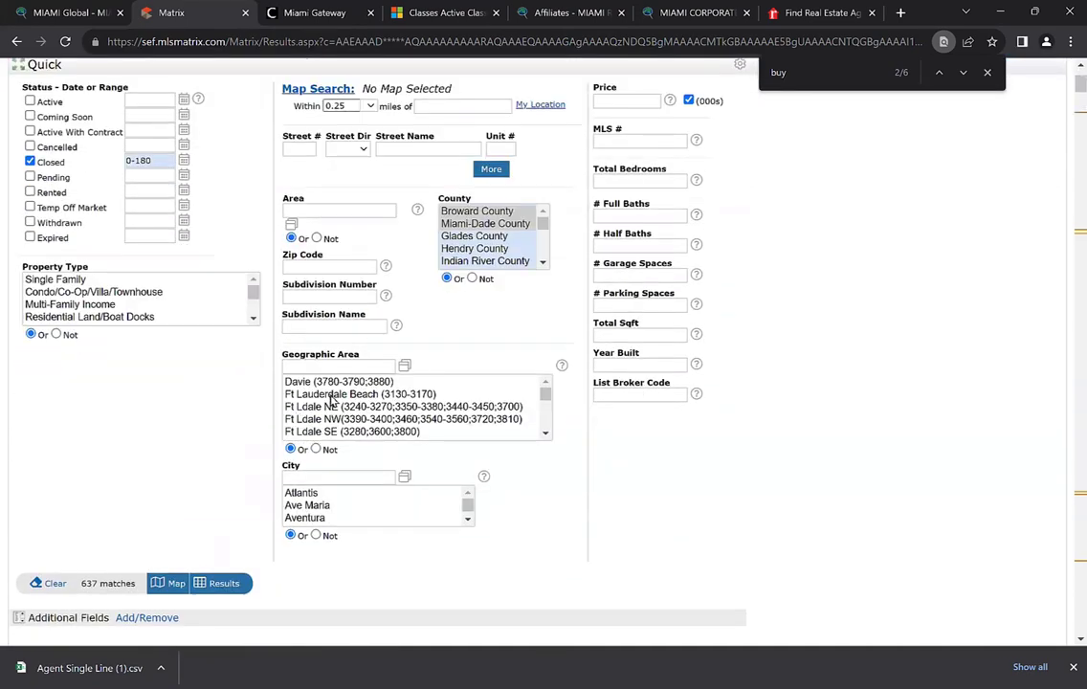
Show the matching listings on a map with zip-code boundaries overlaid
scroll(514, 299, "up", 2)
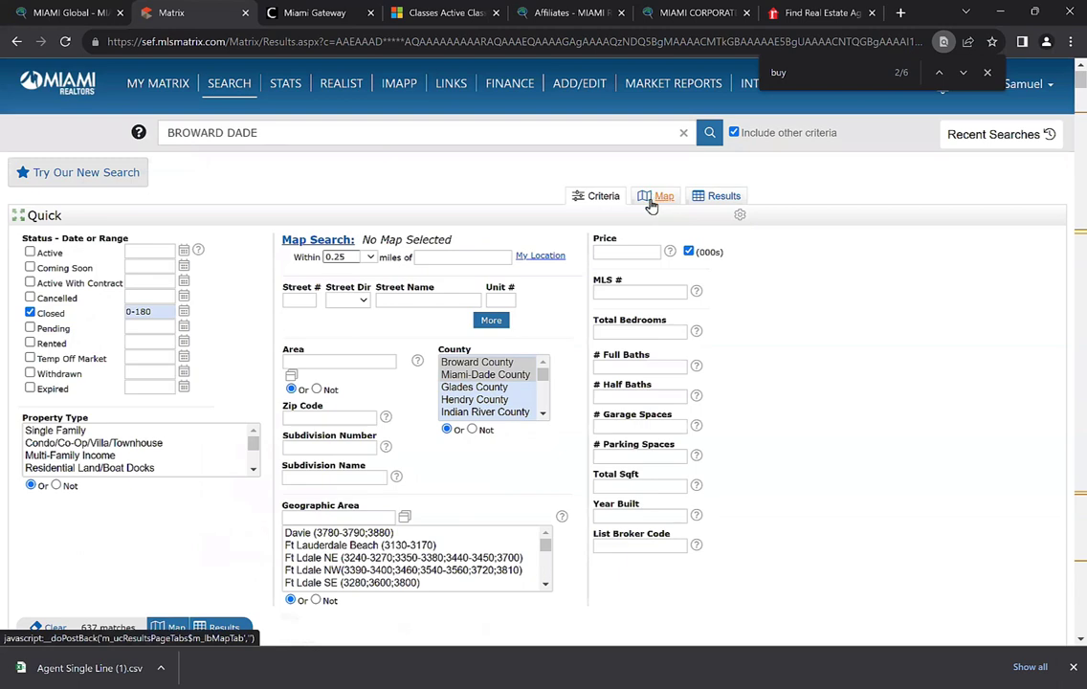
left_click(659, 195)
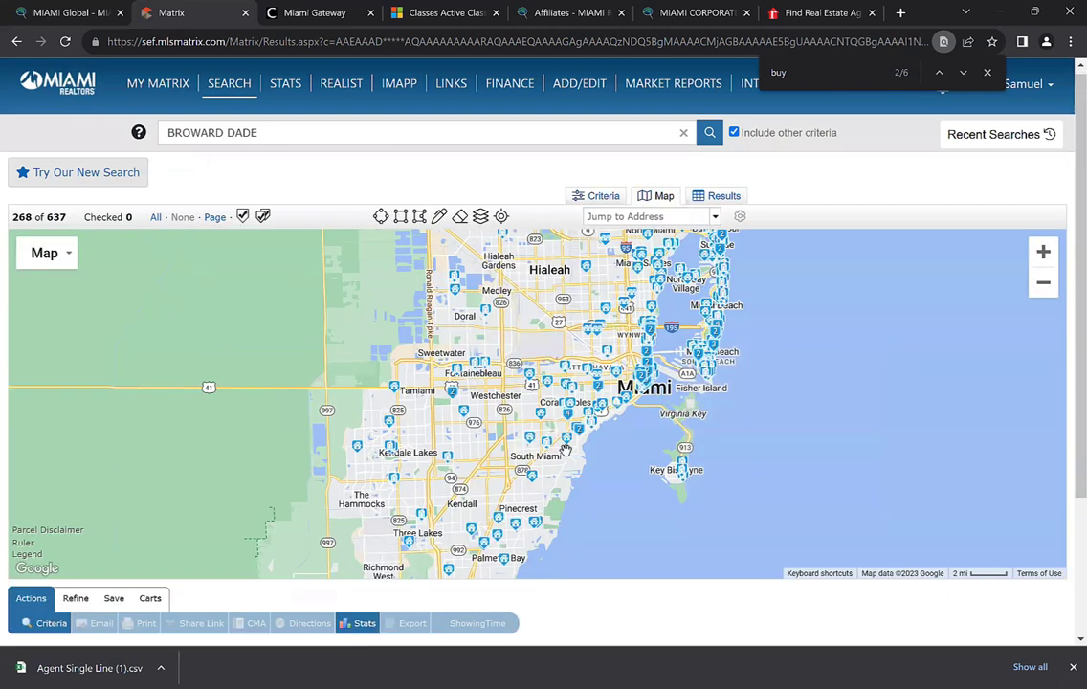
left_click(481, 217)
left_click(1044, 254)
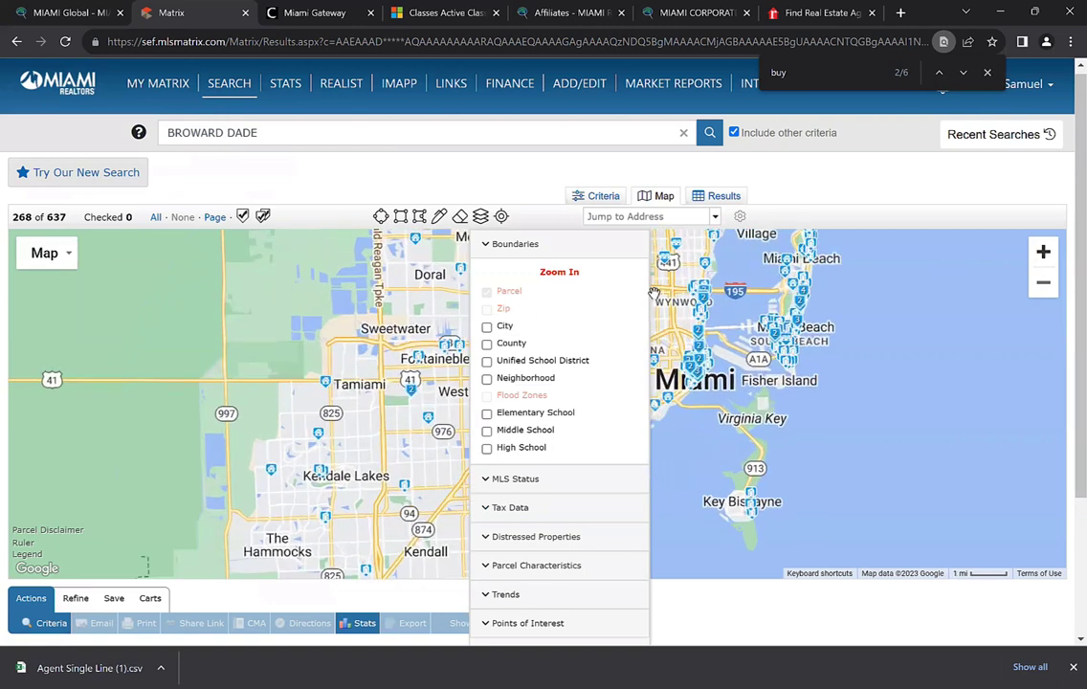
left_click(505, 310)
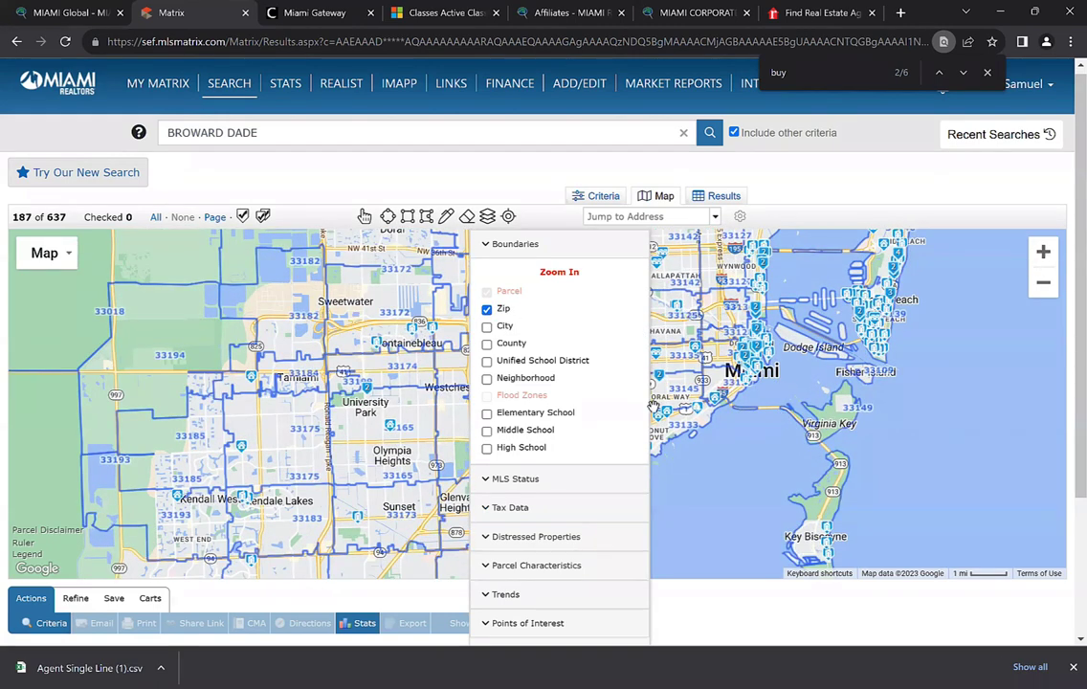
left_click(518, 245)
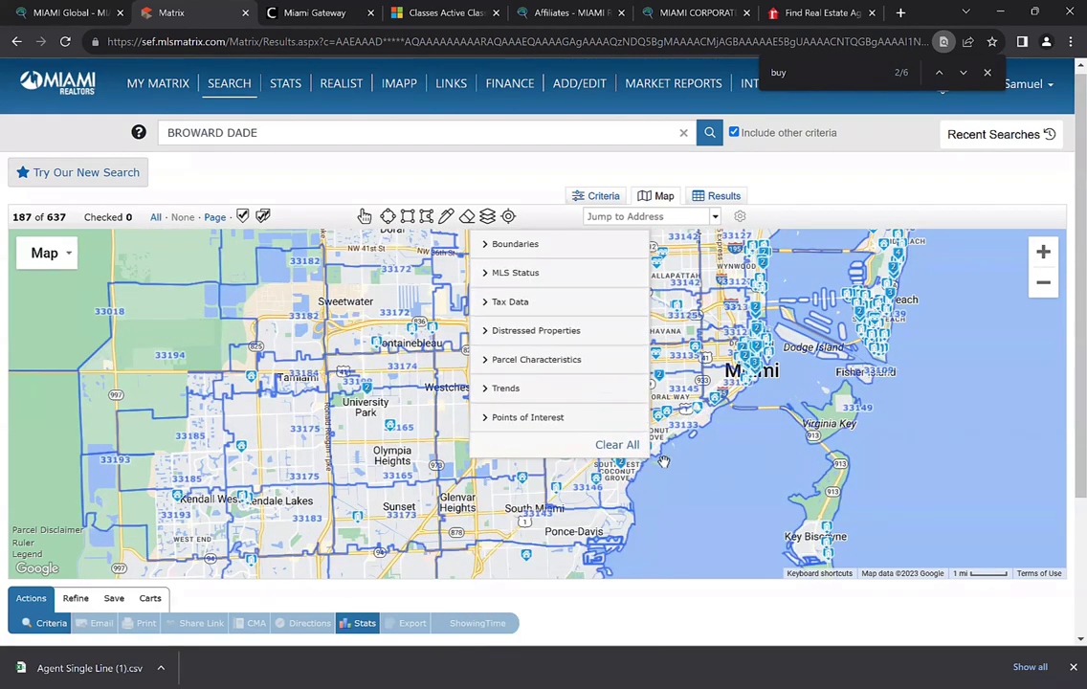
left_click_drag(144, 300, 500, 318)
left_click(517, 245)
left_click(515, 245)
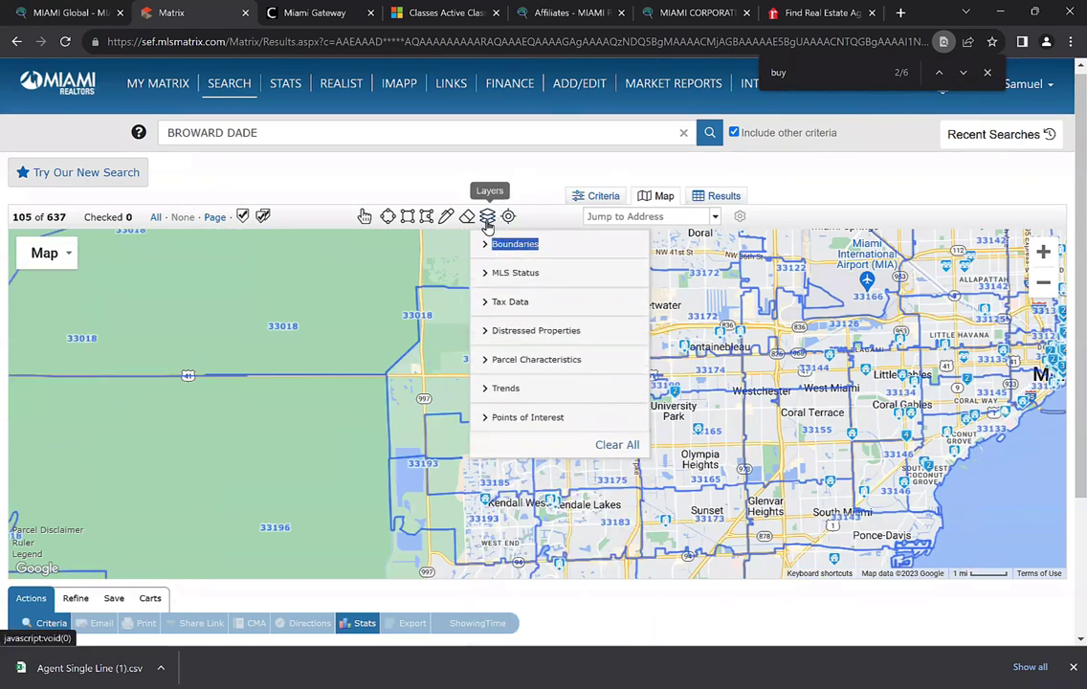
left_click(487, 216)
Pan the map across downtown Miami, Biscayne Bay, Key Biscayne and Miami Beach
left_click_drag(711, 336, 472, 403)
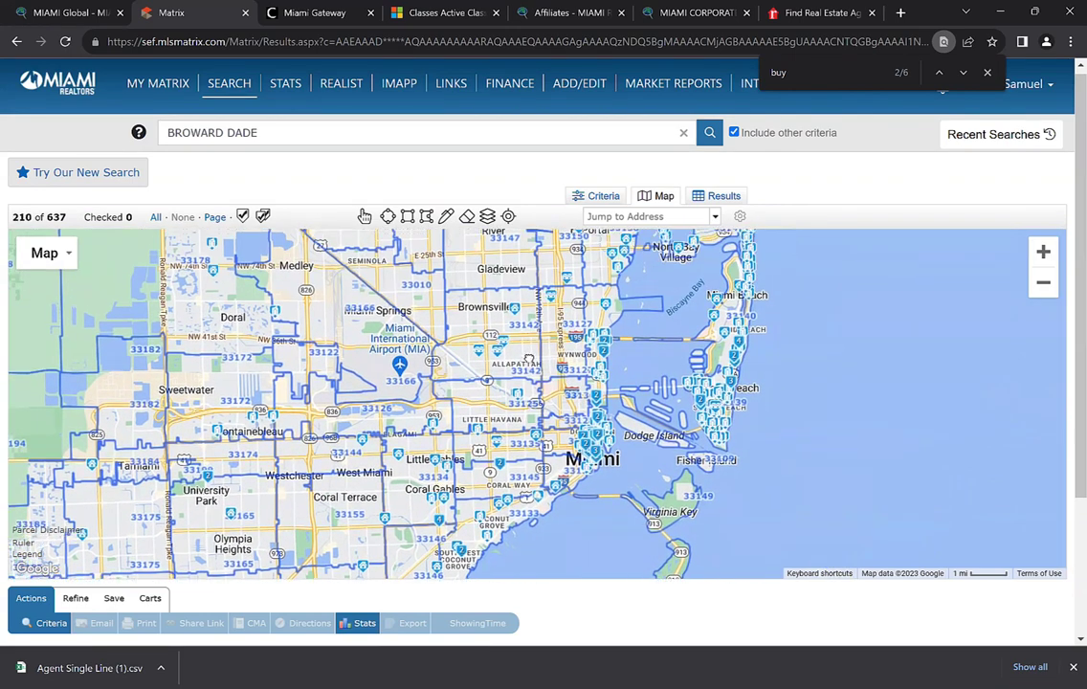
left_click_drag(529, 331, 530, 386)
left_click_drag(506, 343, 496, 267)
scroll(550, 402, "up", 2)
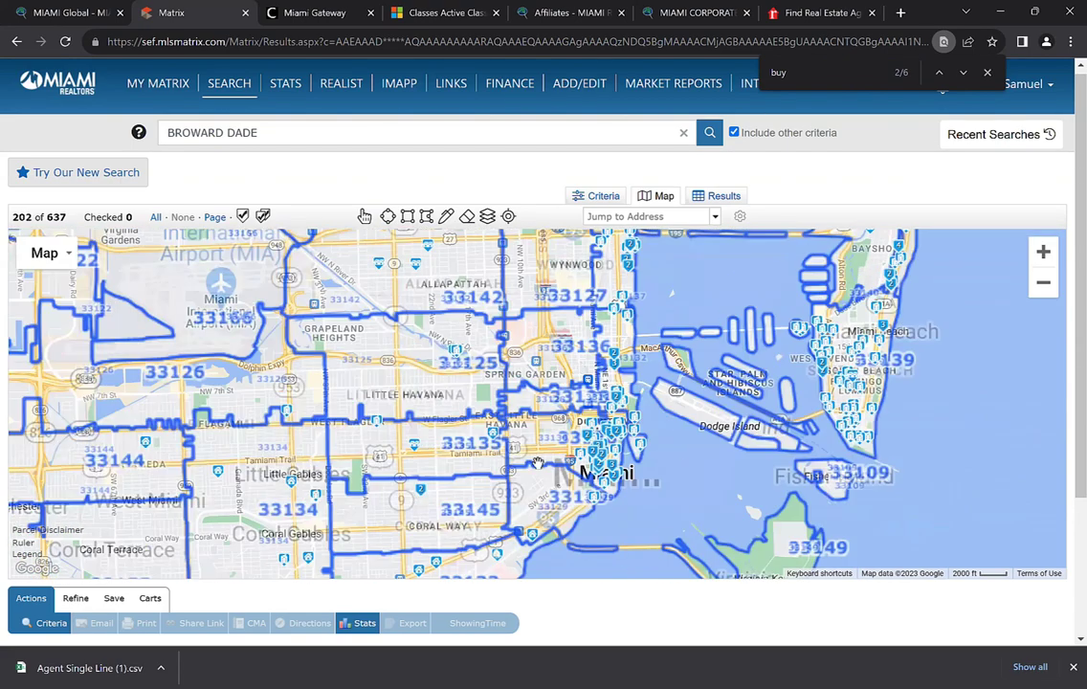
scroll(574, 459, "up", 3)
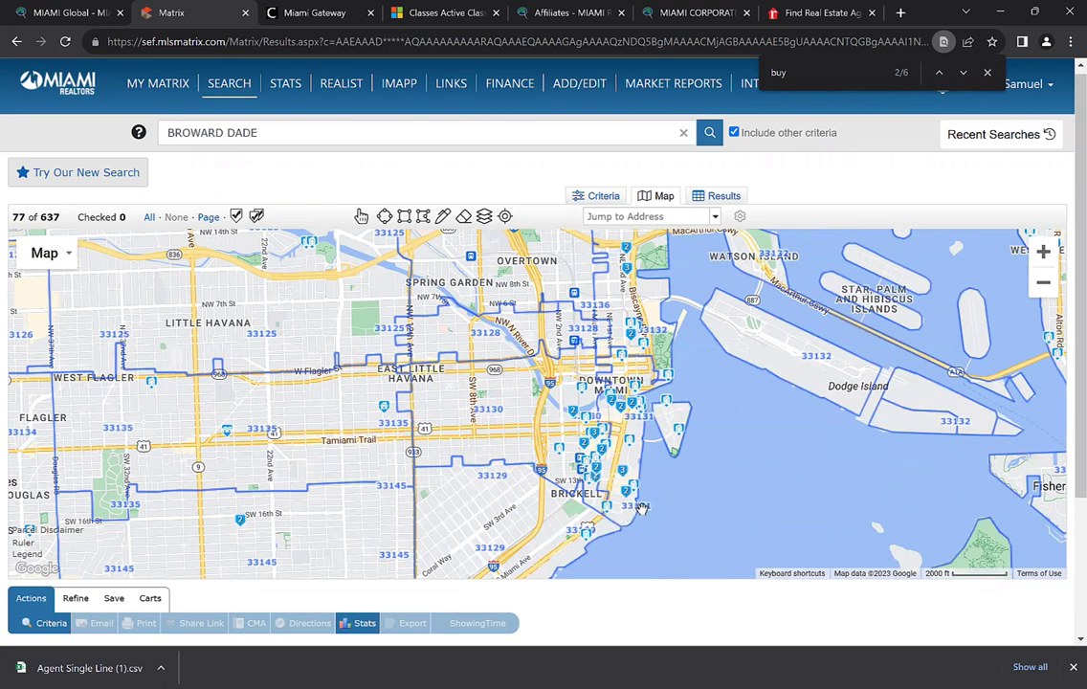
left_click_drag(509, 354, 502, 433)
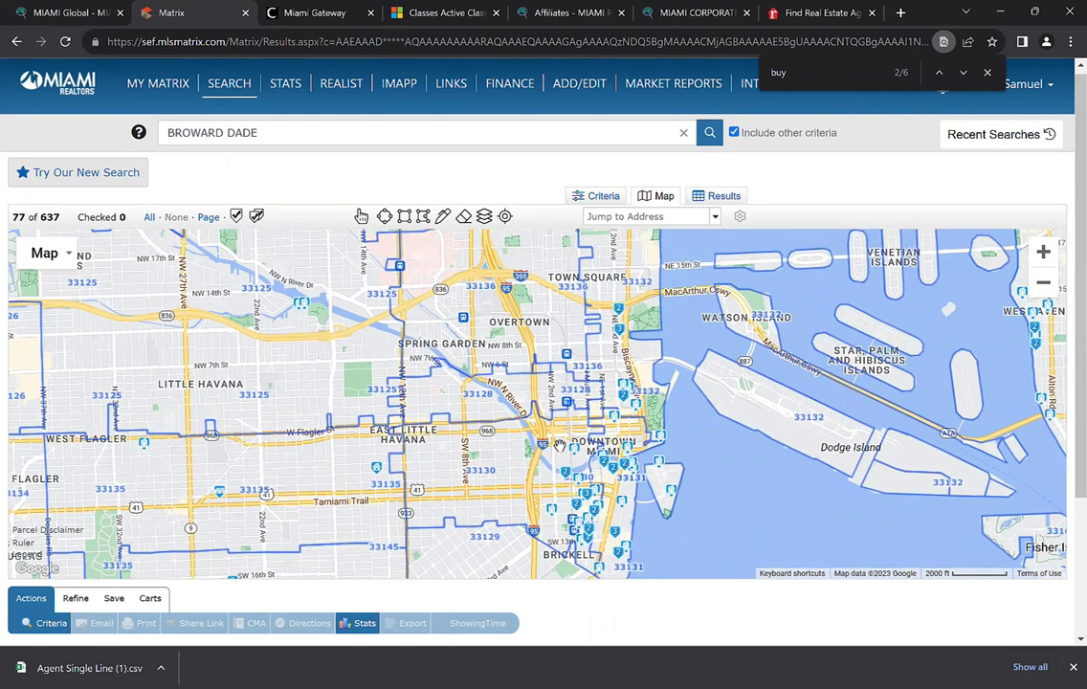
scroll(569, 359, "down", 2)
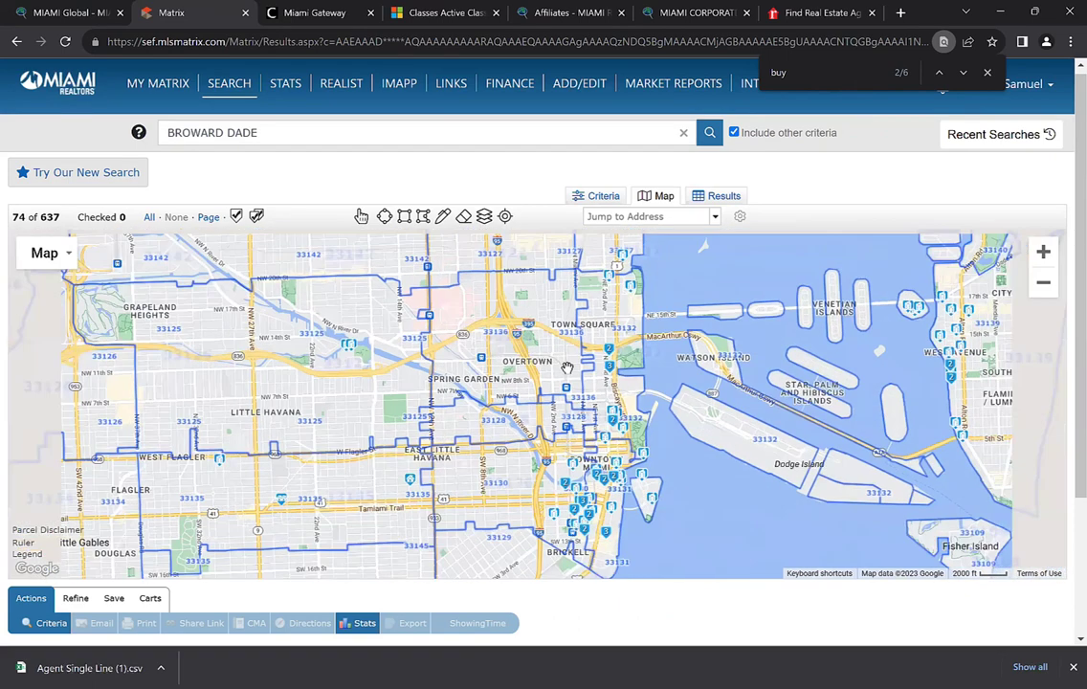
scroll(568, 367, "down", 1)
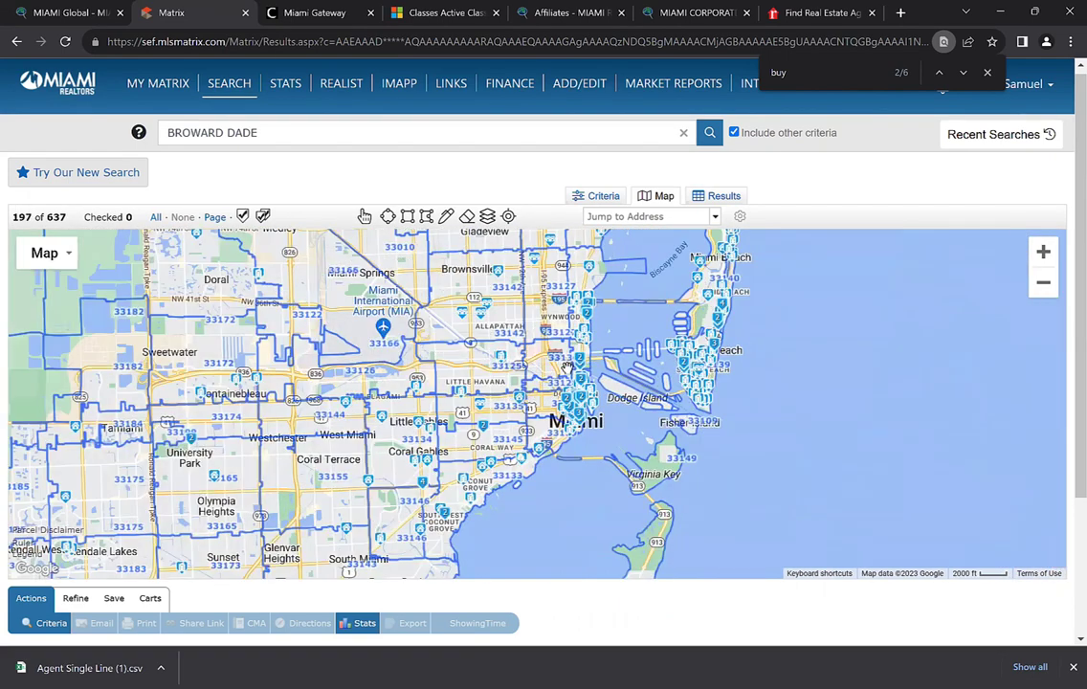
scroll(568, 369, "up", 1)
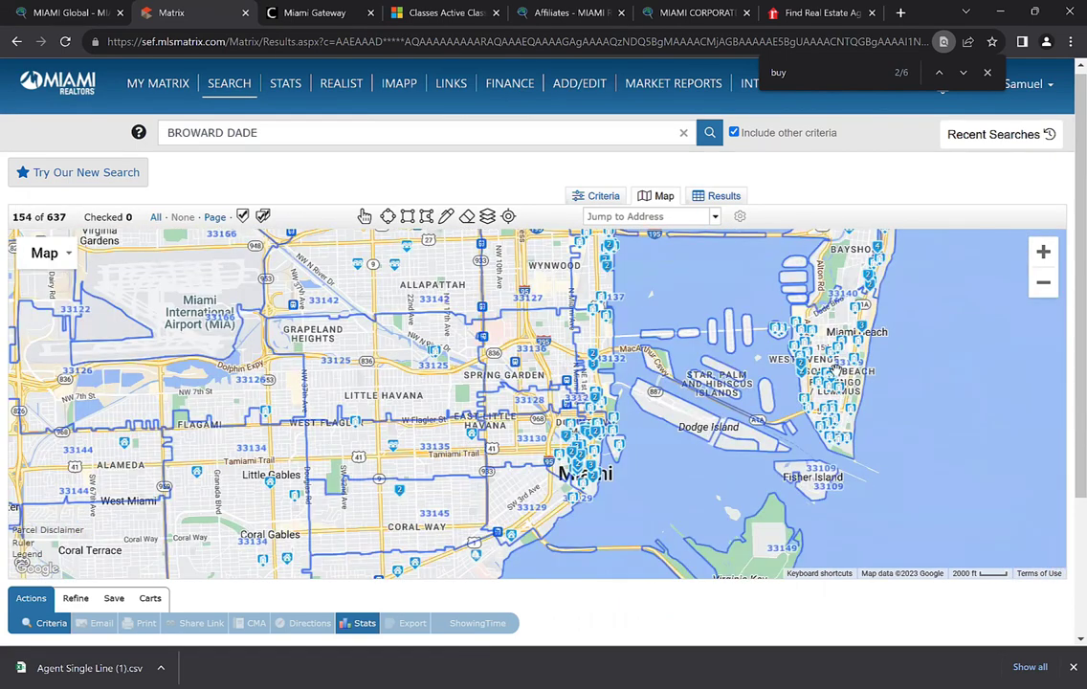
left_click_drag(742, 362, 518, 426)
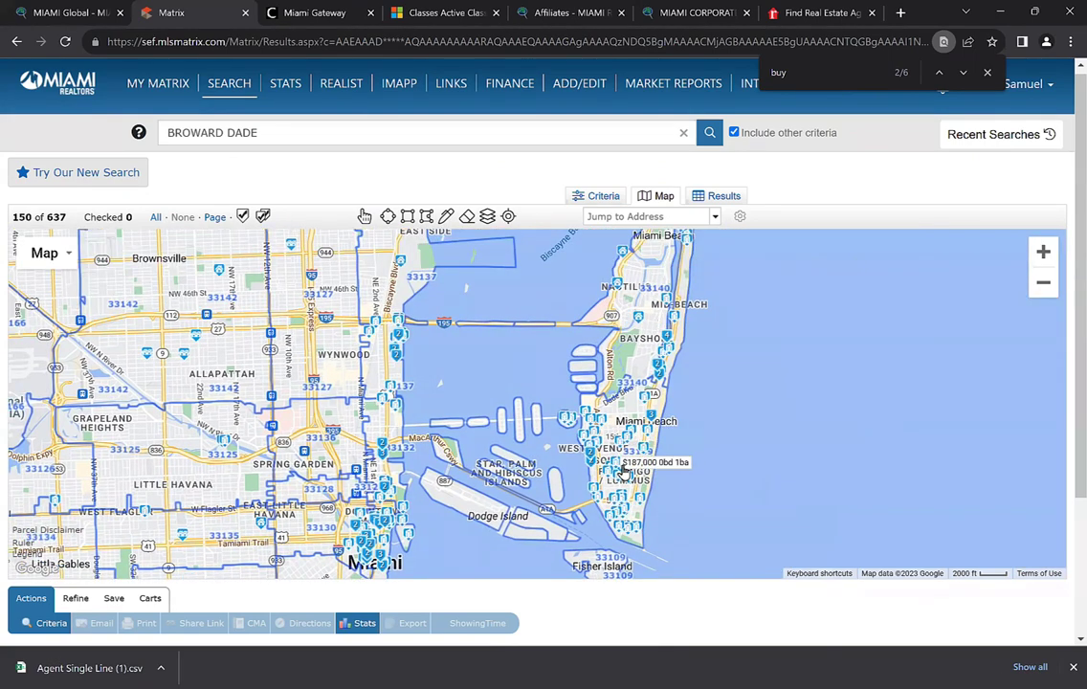
scroll(622, 469, "up", 1)
left_click_drag(623, 457, 609, 372)
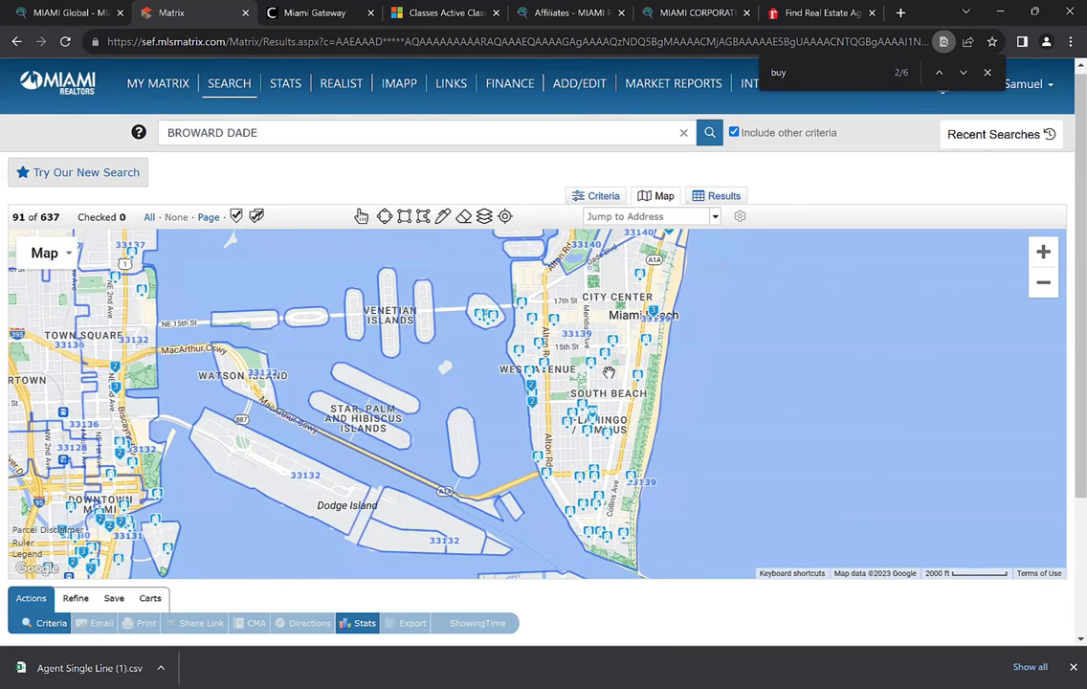
scroll(271, 337, "down", 1)
left_click_drag(201, 341, 98, 284)
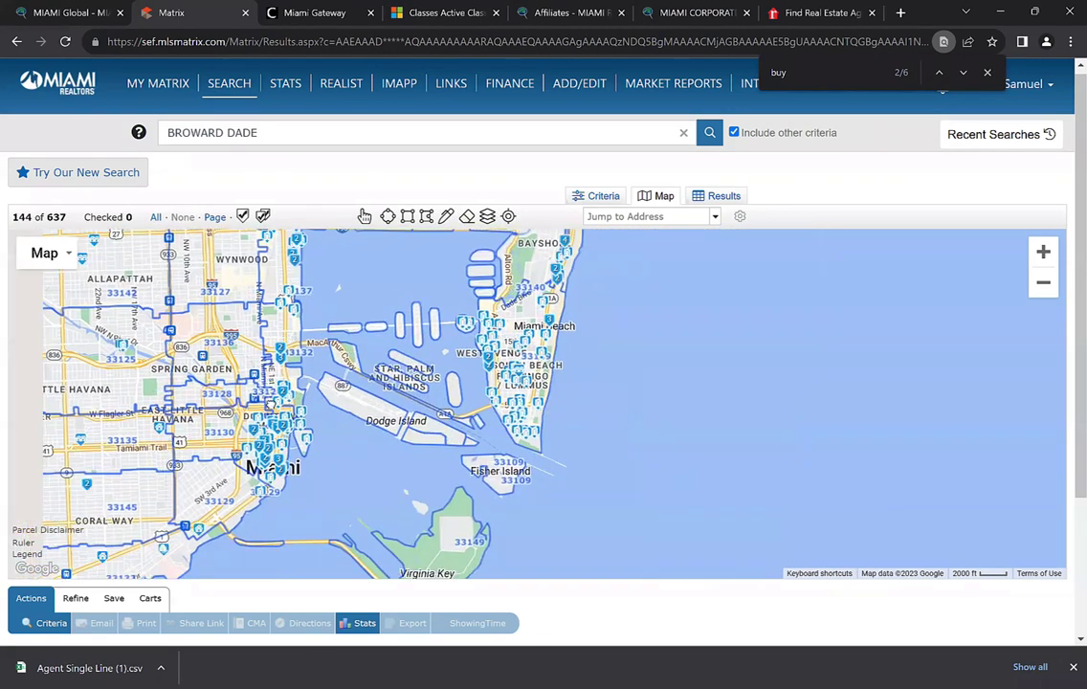
left_click_drag(148, 420, 374, 381)
scroll(374, 380, "down", 2)
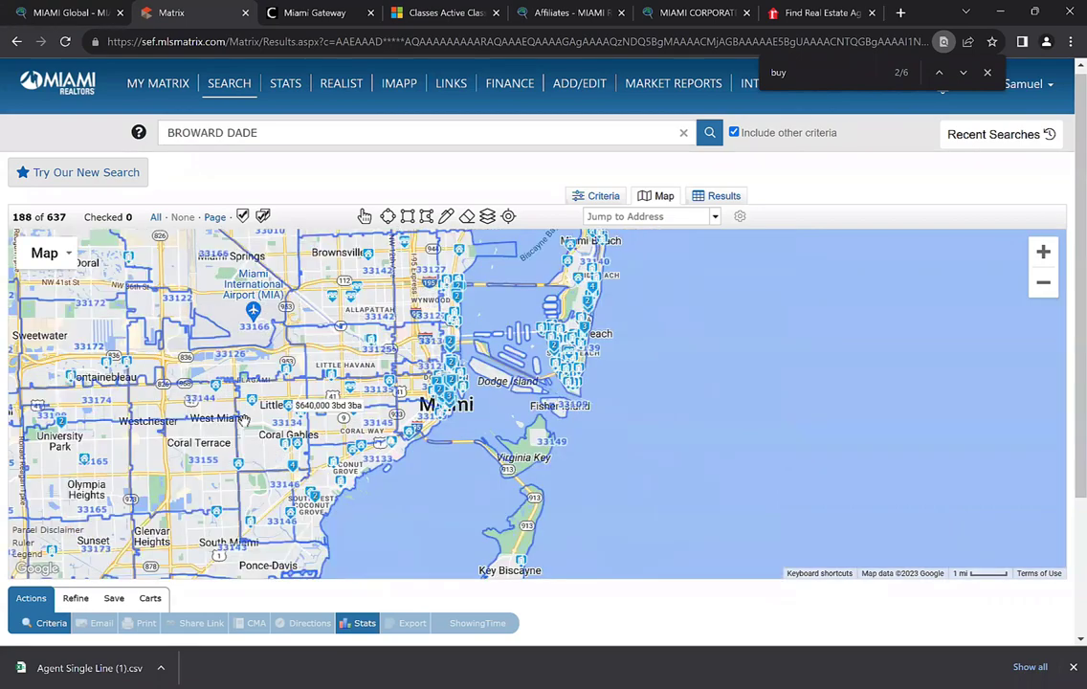
left_click_drag(346, 437, 347, 437)
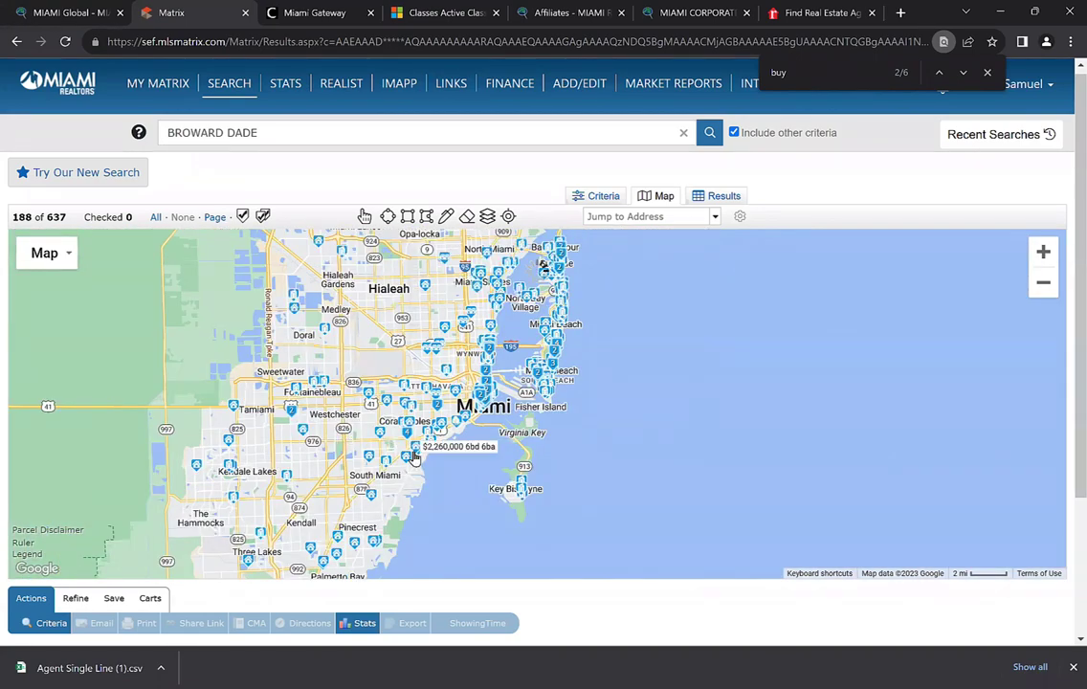
scroll(413, 437, "up", 1)
scroll(412, 437, "up", 2)
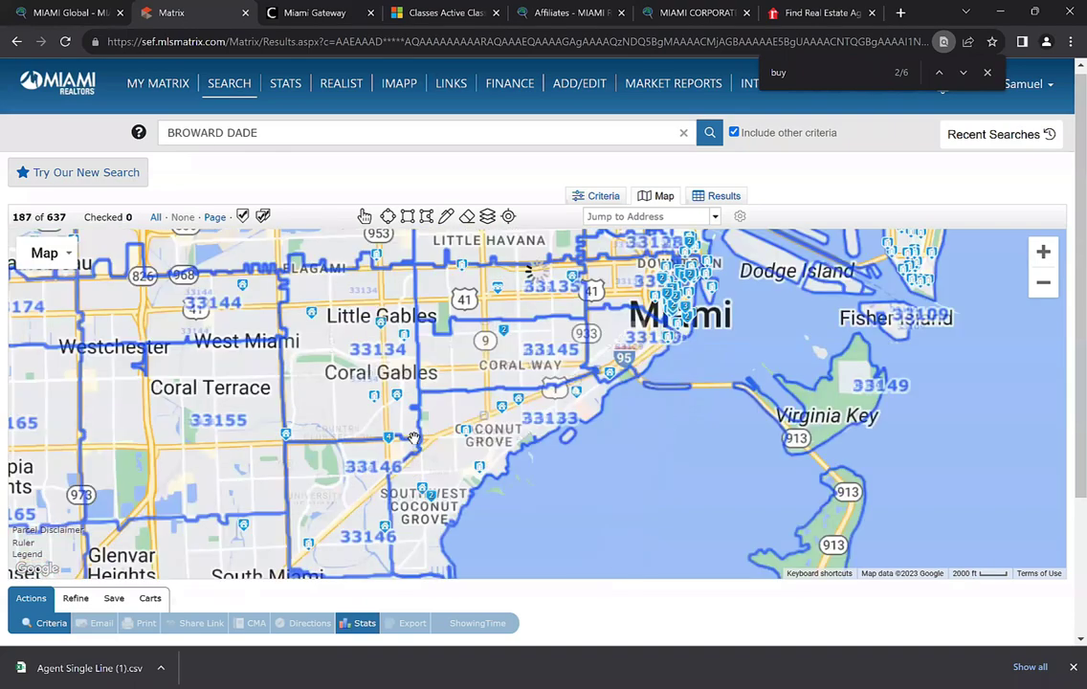
Pan south through Coconut Grove, Cutler Bay and the Princeton 33032 area
left_click_drag(441, 481, 423, 429)
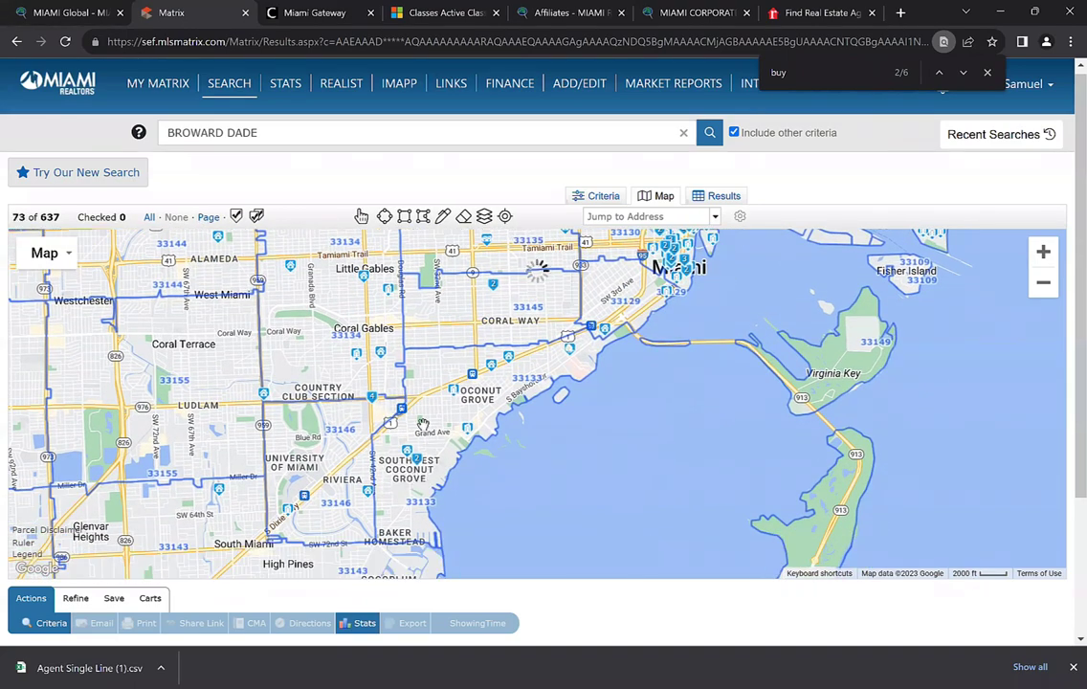
scroll(423, 426, "up", 2)
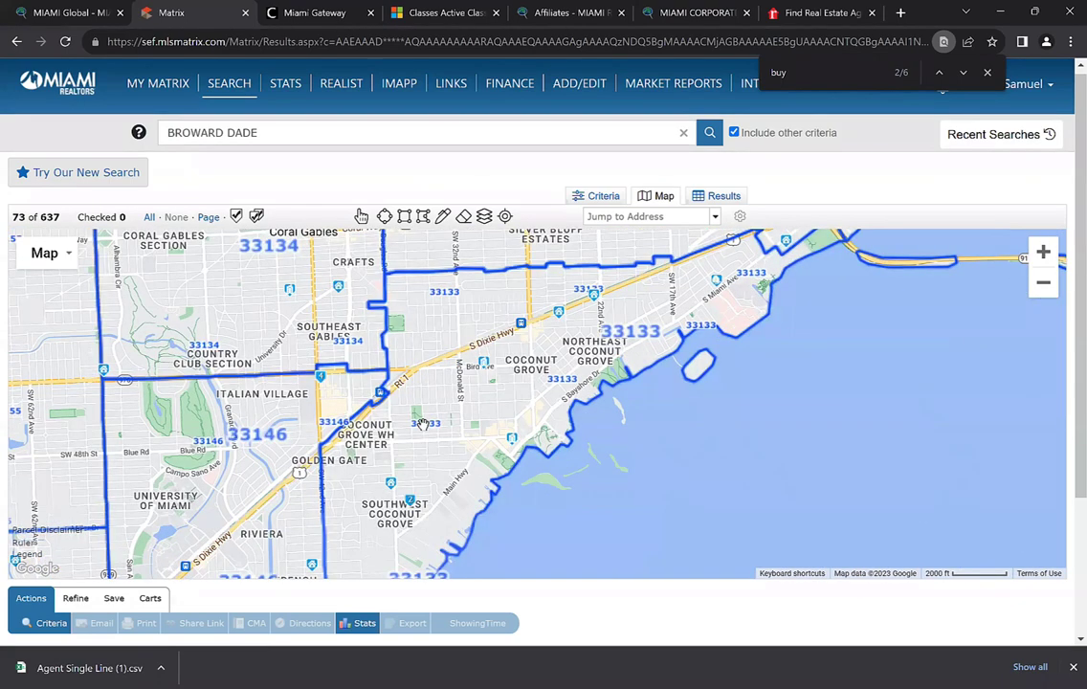
scroll(423, 426, "down", 2)
scroll(423, 426, "down", 1)
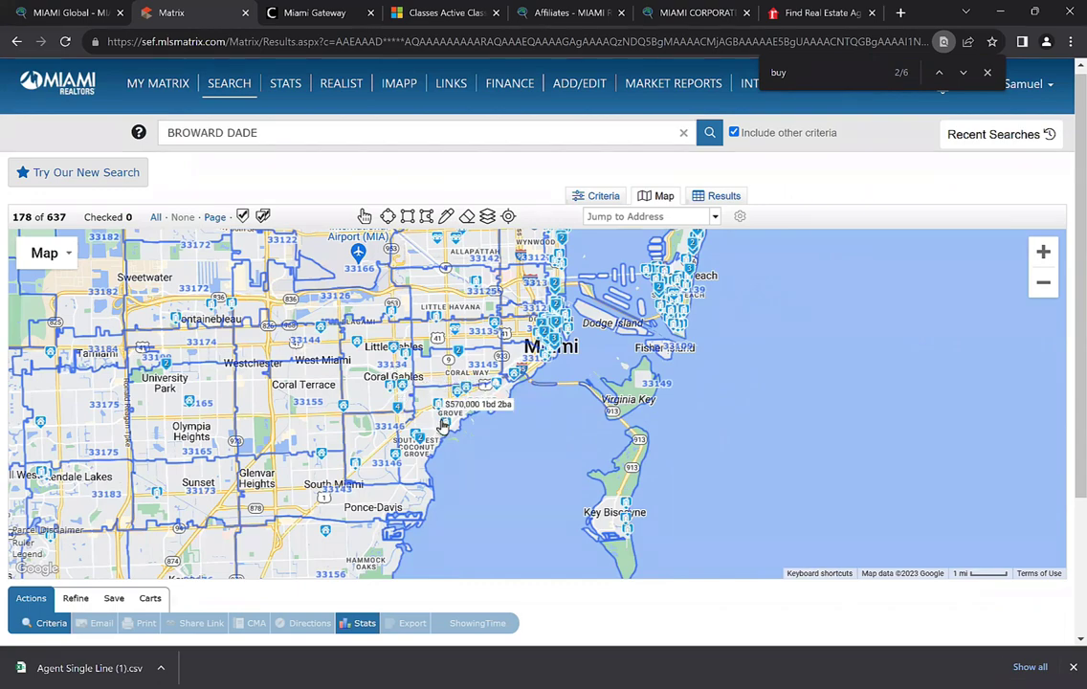
scroll(328, 478, "down", 2)
scroll(329, 478, "up", 2)
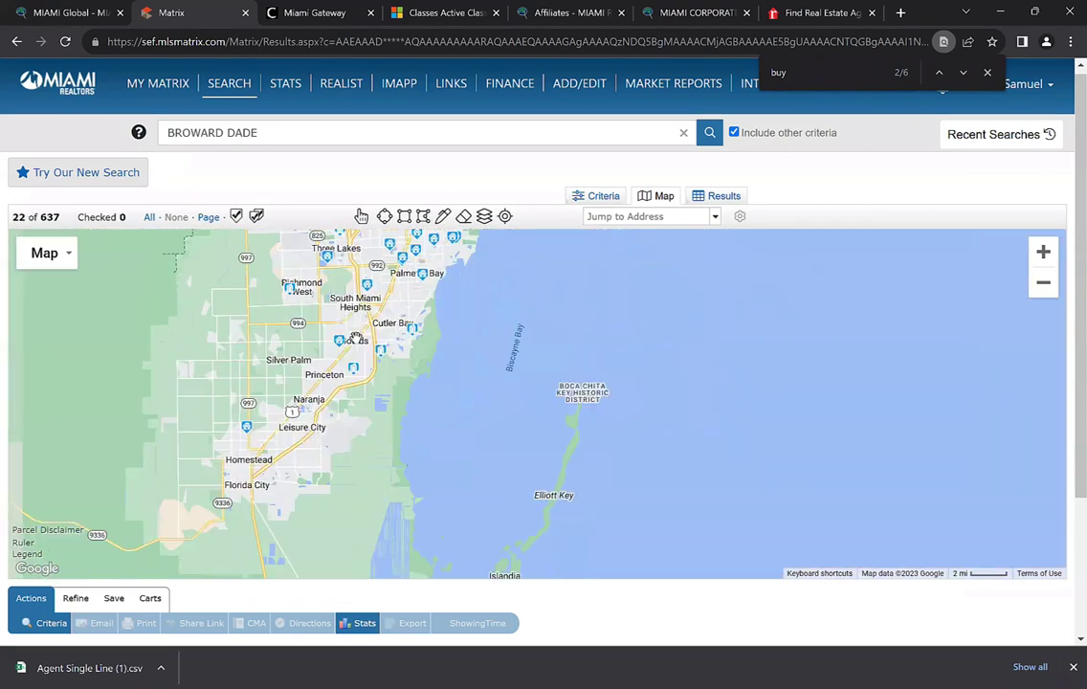
scroll(324, 428, "up", 1)
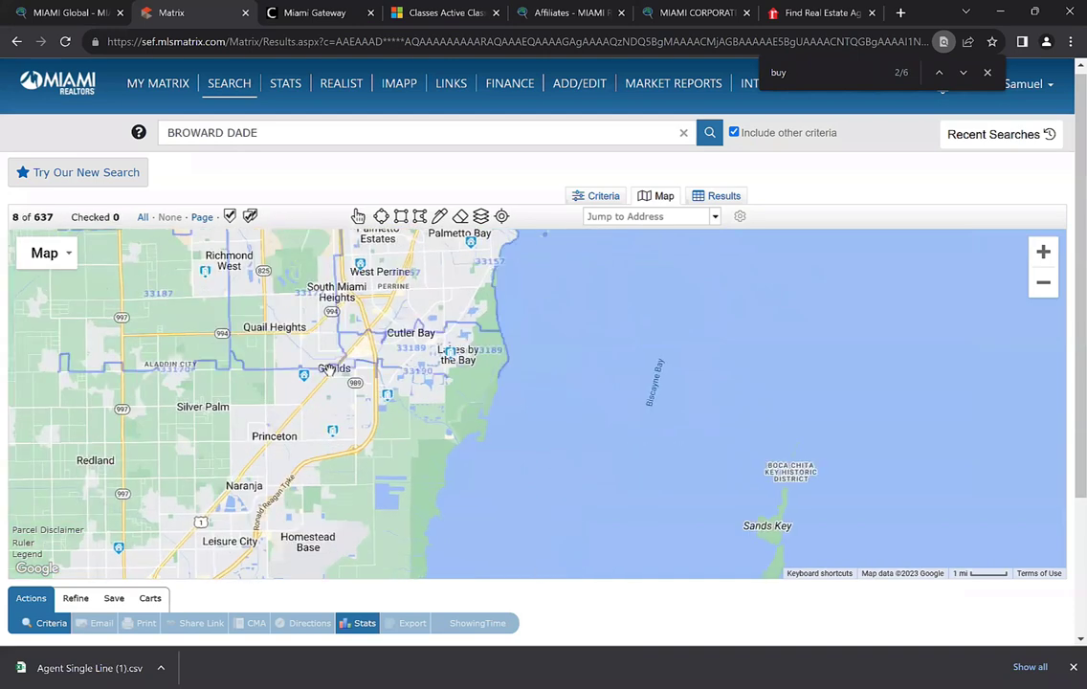
left_click_drag(319, 282, 317, 380)
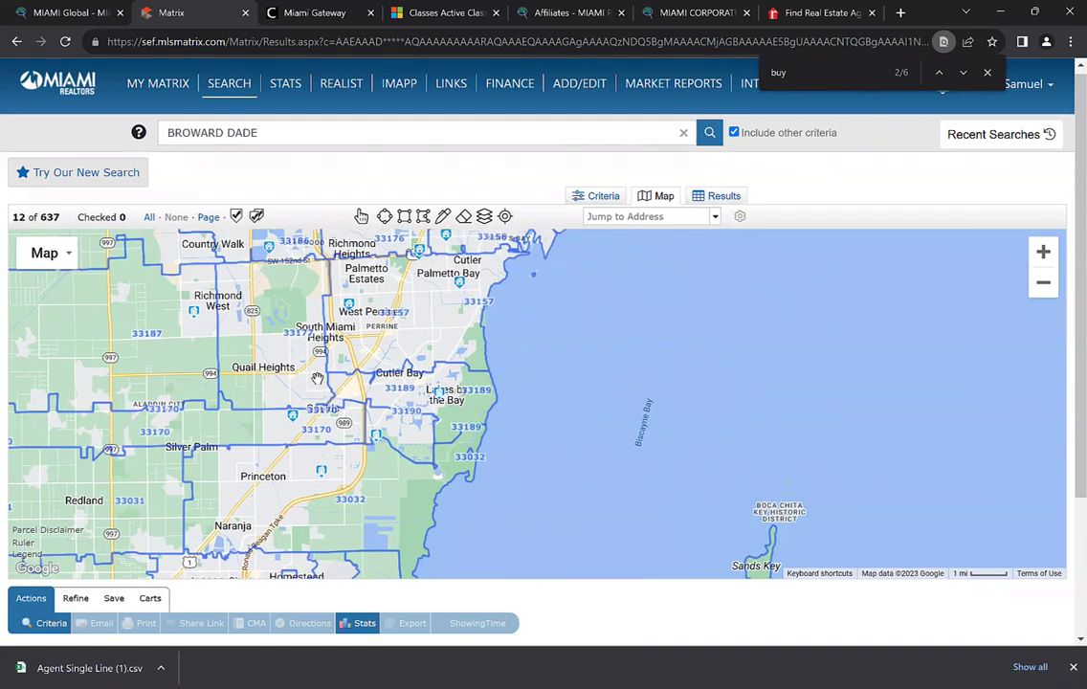
scroll(316, 379, "up", 1)
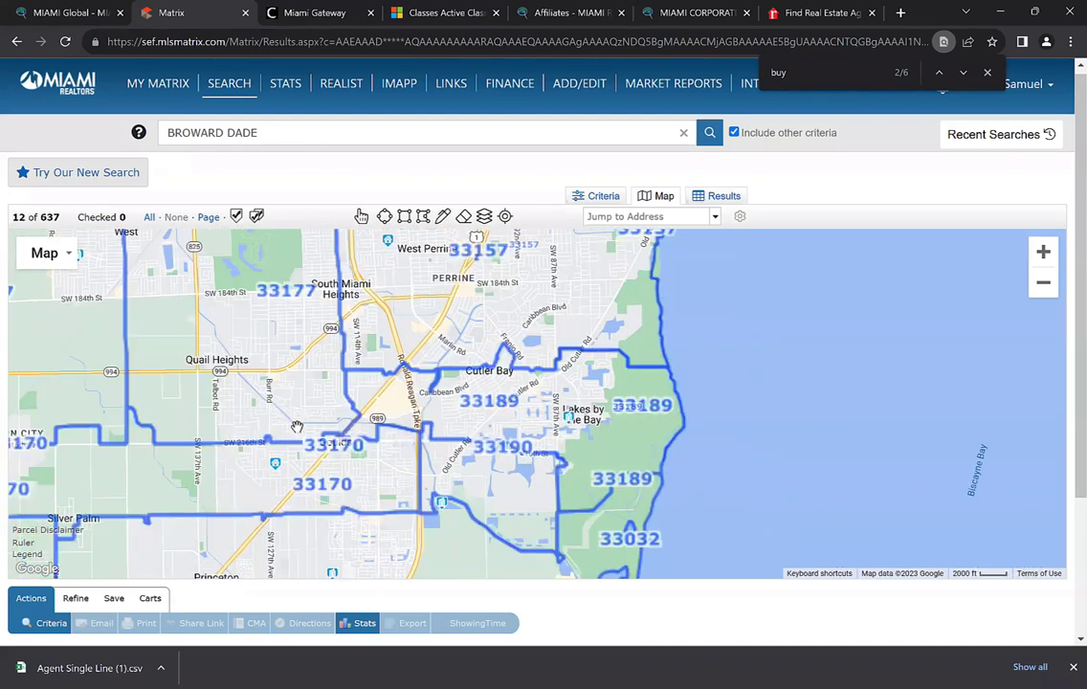
left_click_drag(288, 420, 313, 355)
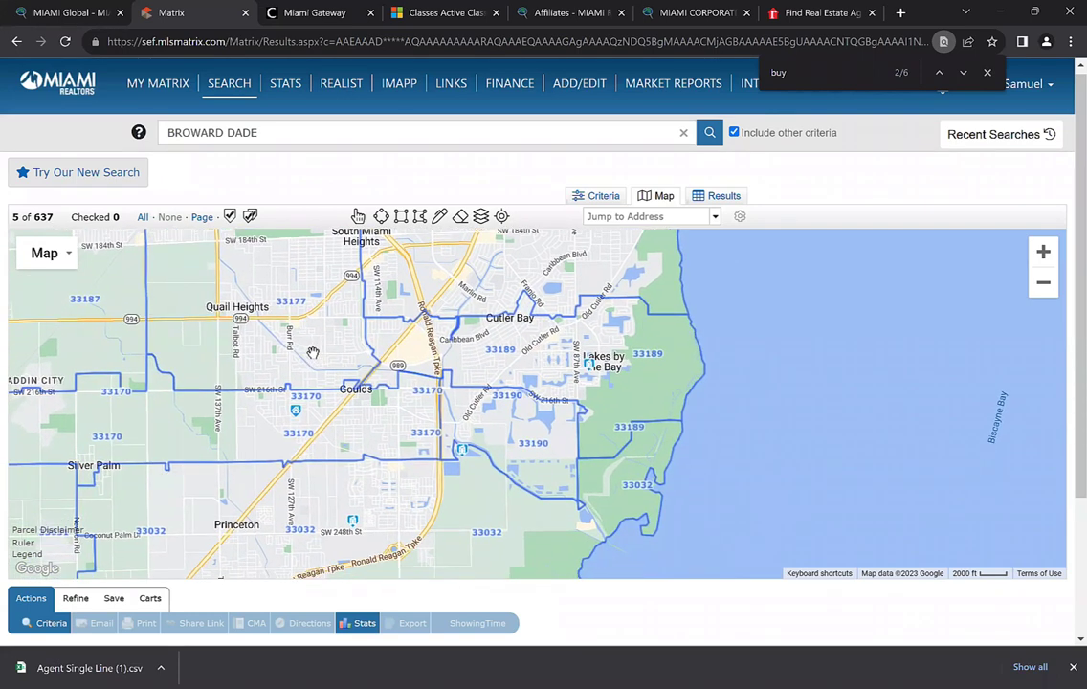
scroll(371, 409, "down", 1)
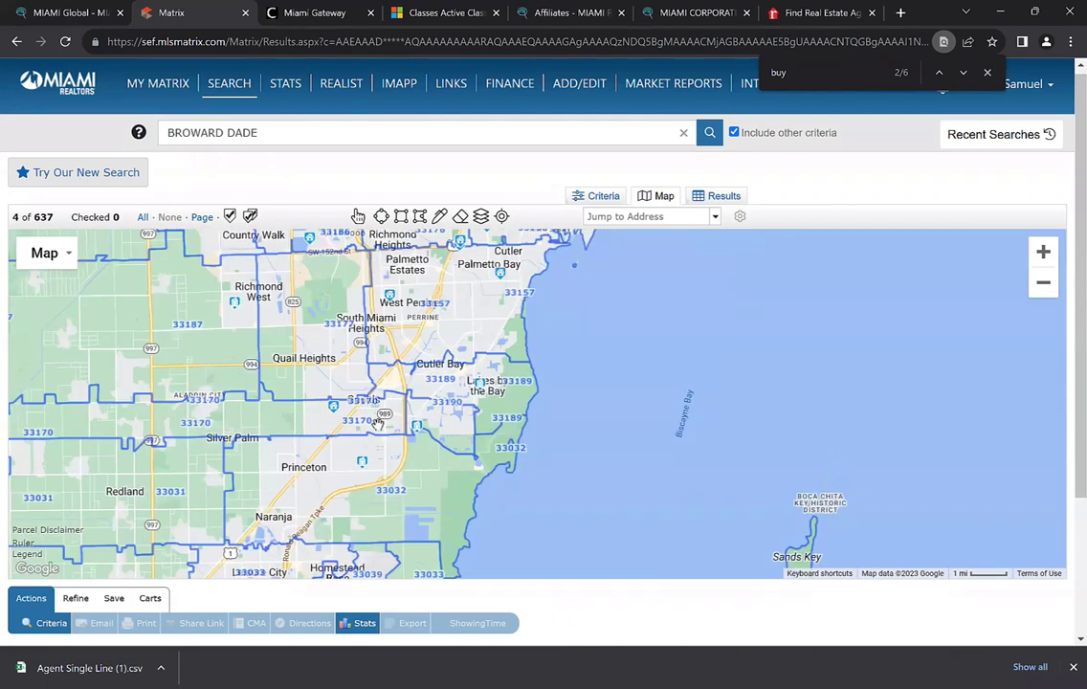
scroll(380, 419, "down", 1)
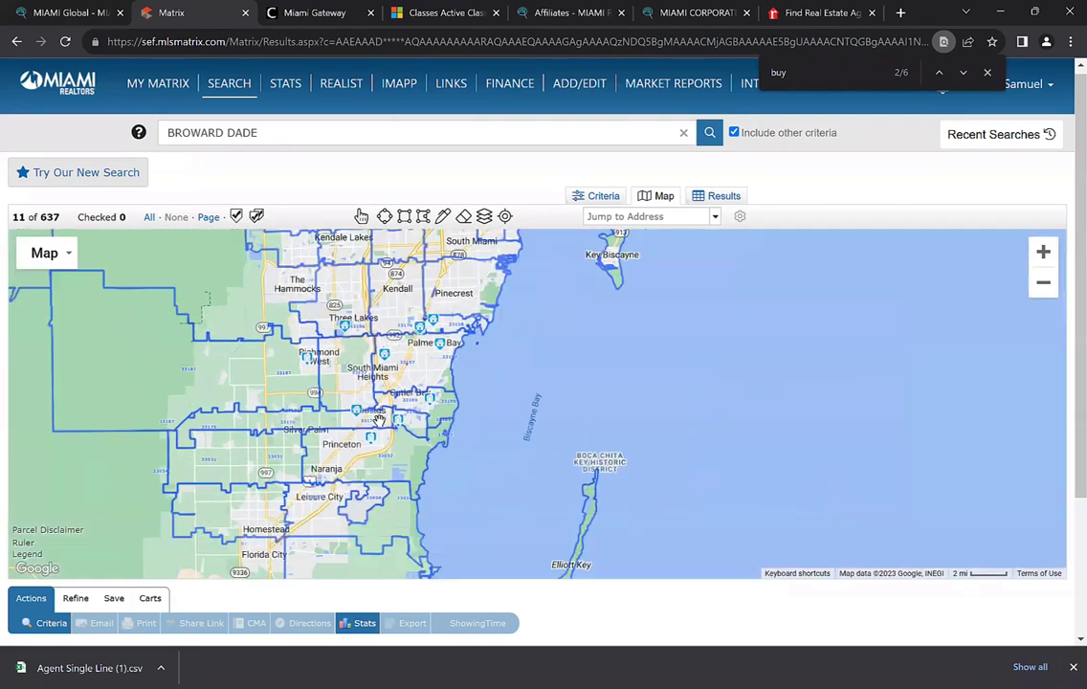
scroll(379, 422, "up", 1)
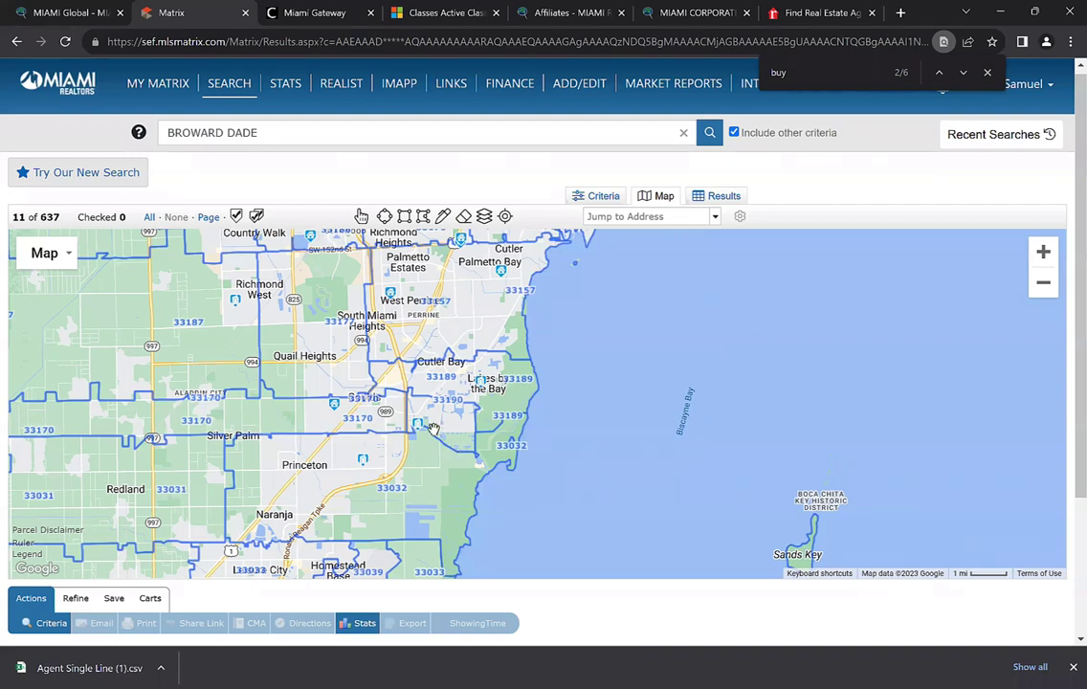
left_click_drag(421, 353, 426, 414)
Adjust the zoom level and frame Kendall and Key Biscayne on the map
left_click(1044, 282)
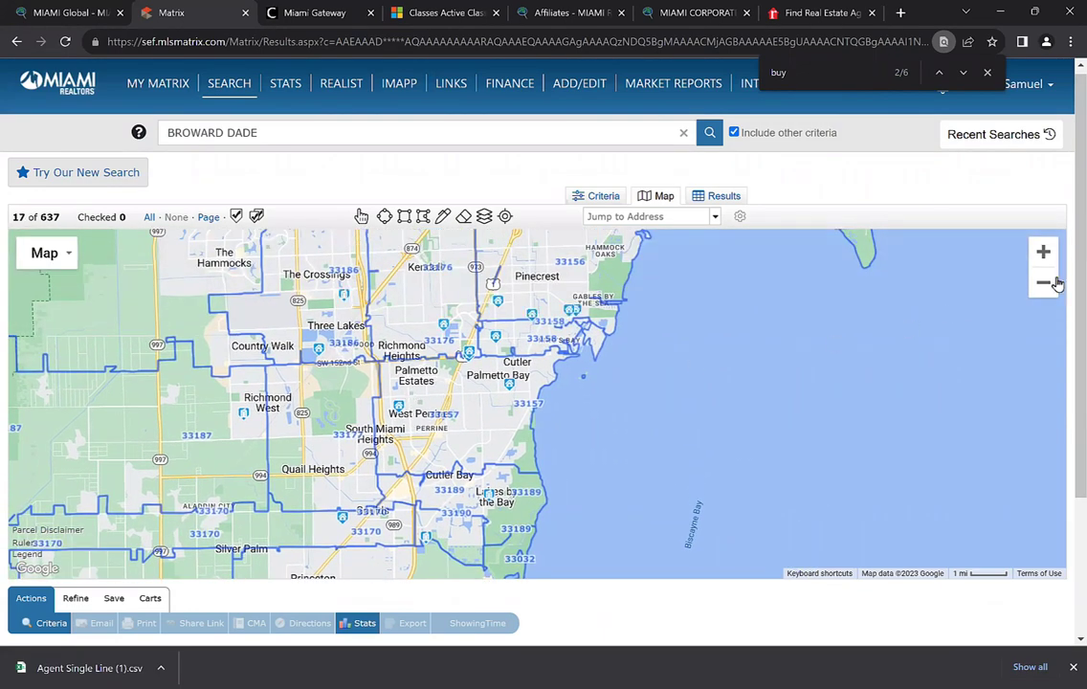
left_click(1044, 283)
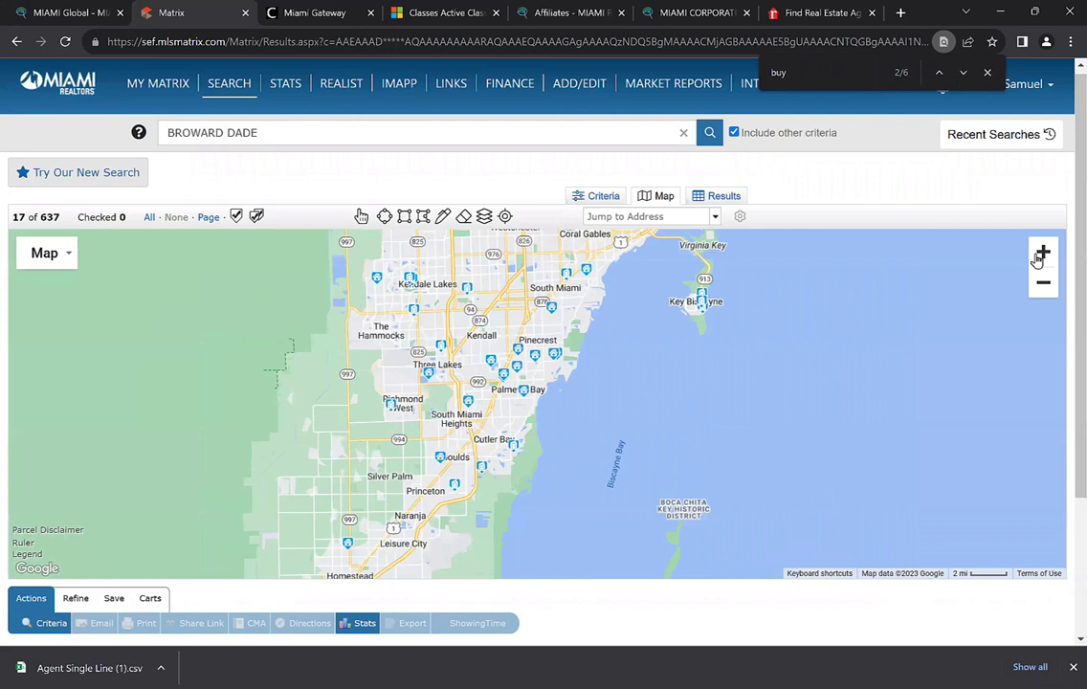
left_click(1040, 254)
left_click(1043, 253)
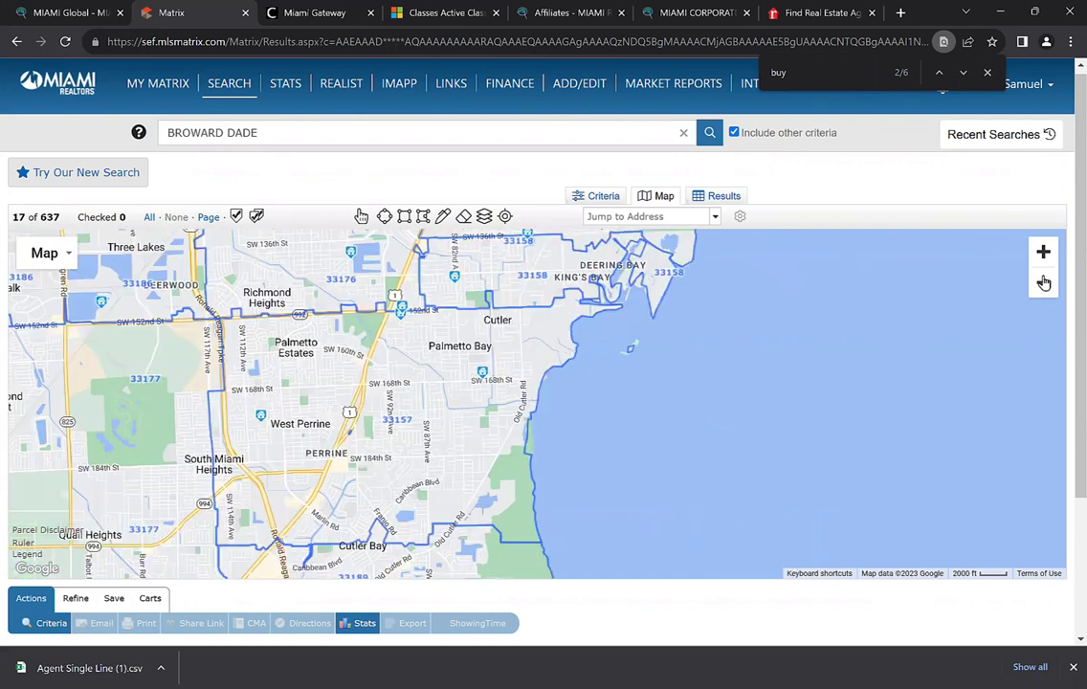
left_click(1044, 282)
left_click_drag(519, 293, 550, 333)
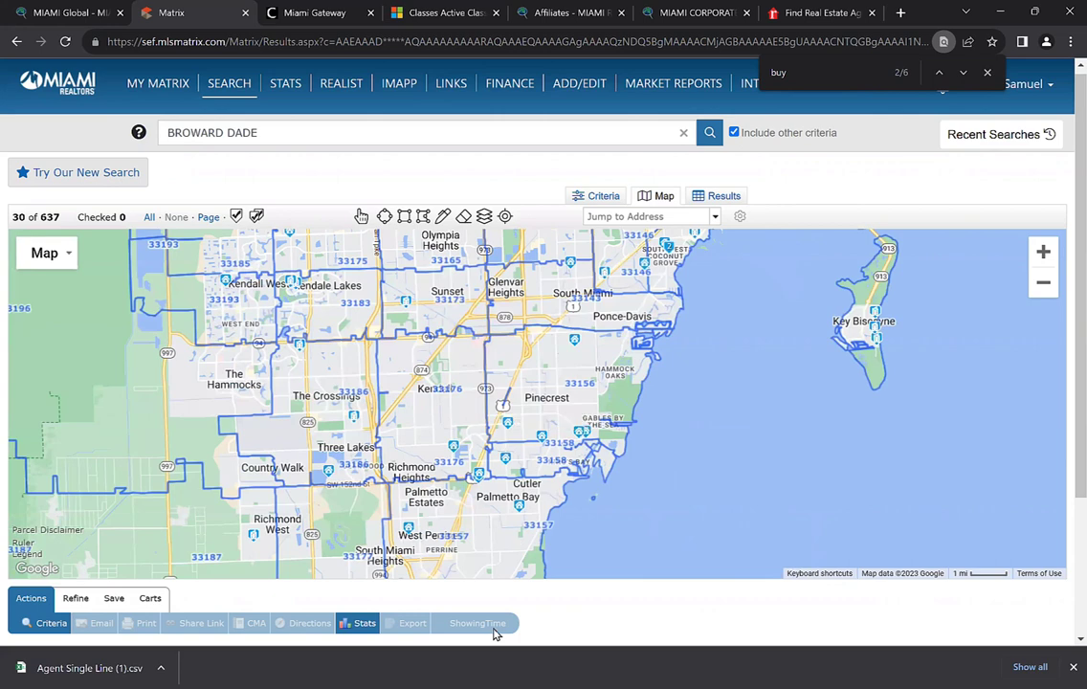
Return to the search criteria and locate the Buyers State field by finding 'buyer'
left_click(51, 628)
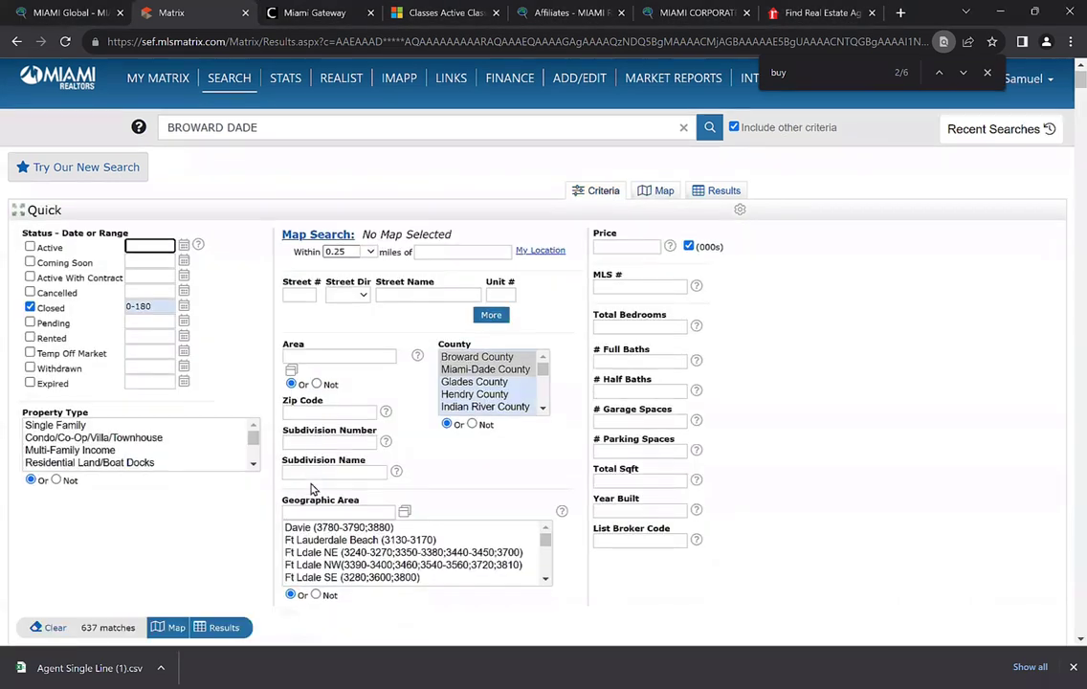
scroll(297, 484, "down", 3)
scroll(287, 483, "down", 15)
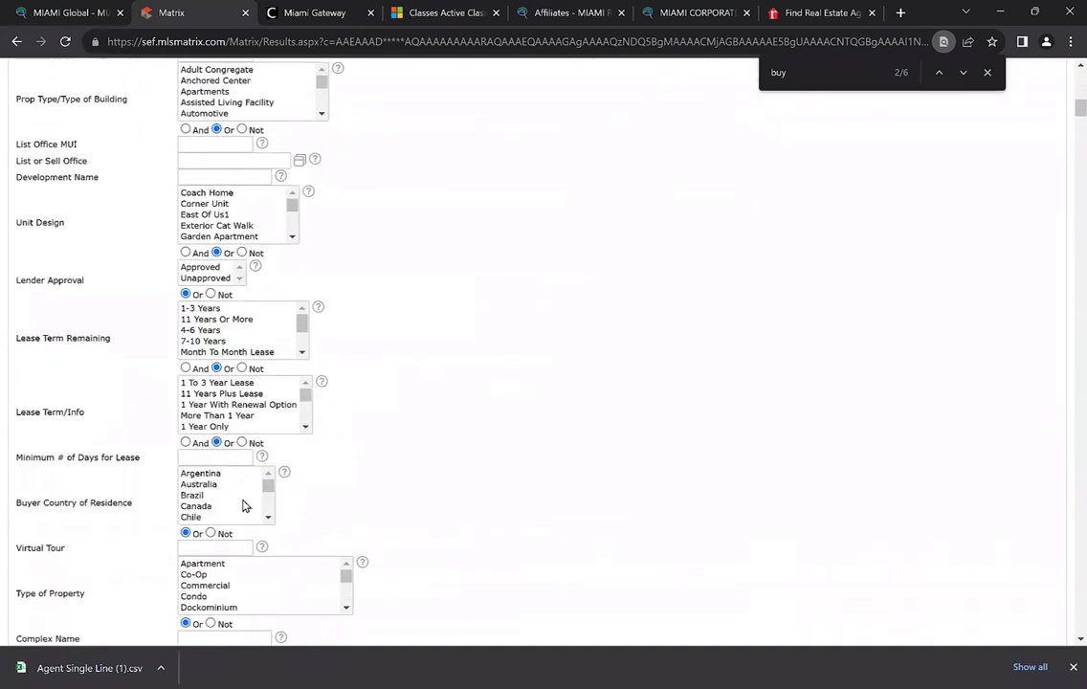
scroll(253, 517, "down", 15)
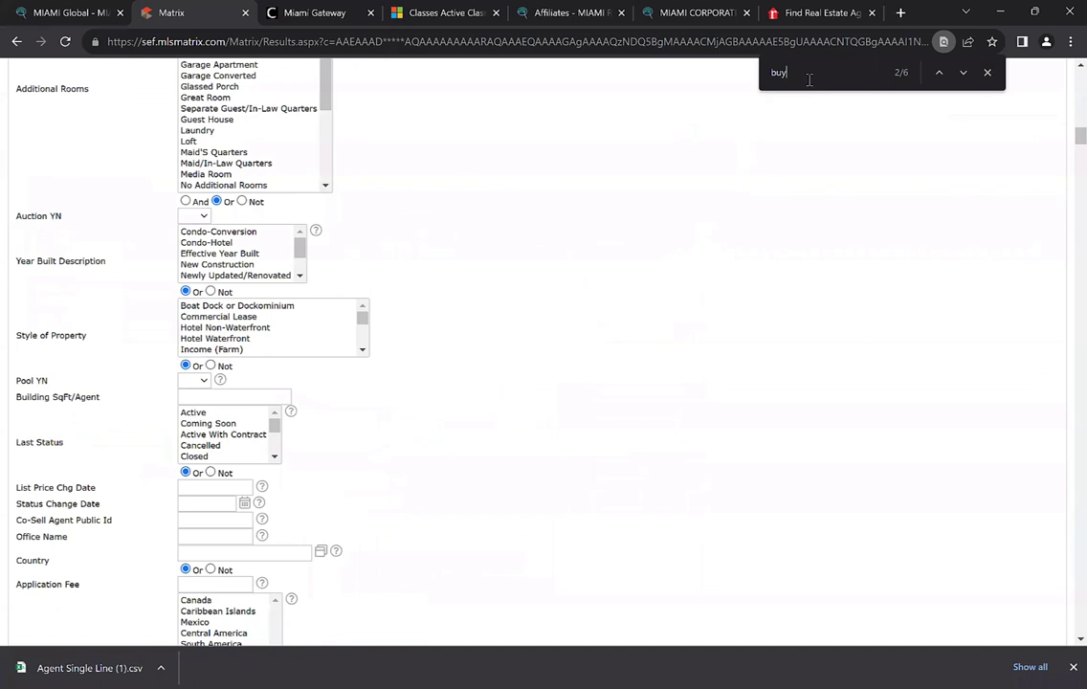
type("er")
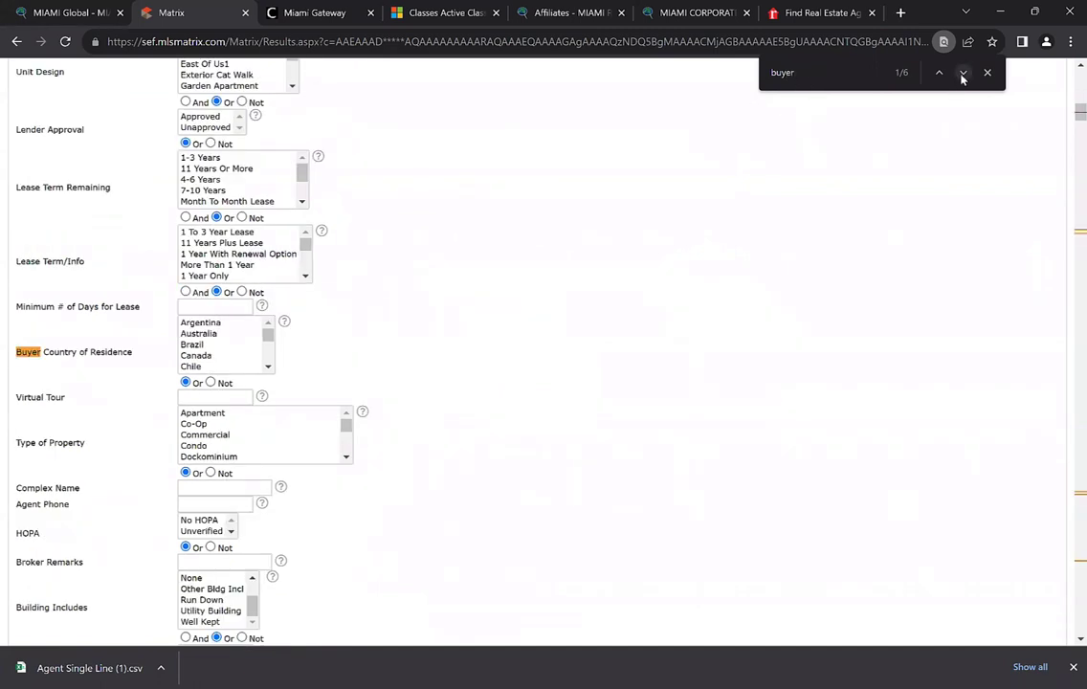
left_click(963, 76)
Add Virgin Islands to the selected buyer states and close the find bar
left_click_drag(276, 304, 267, 435)
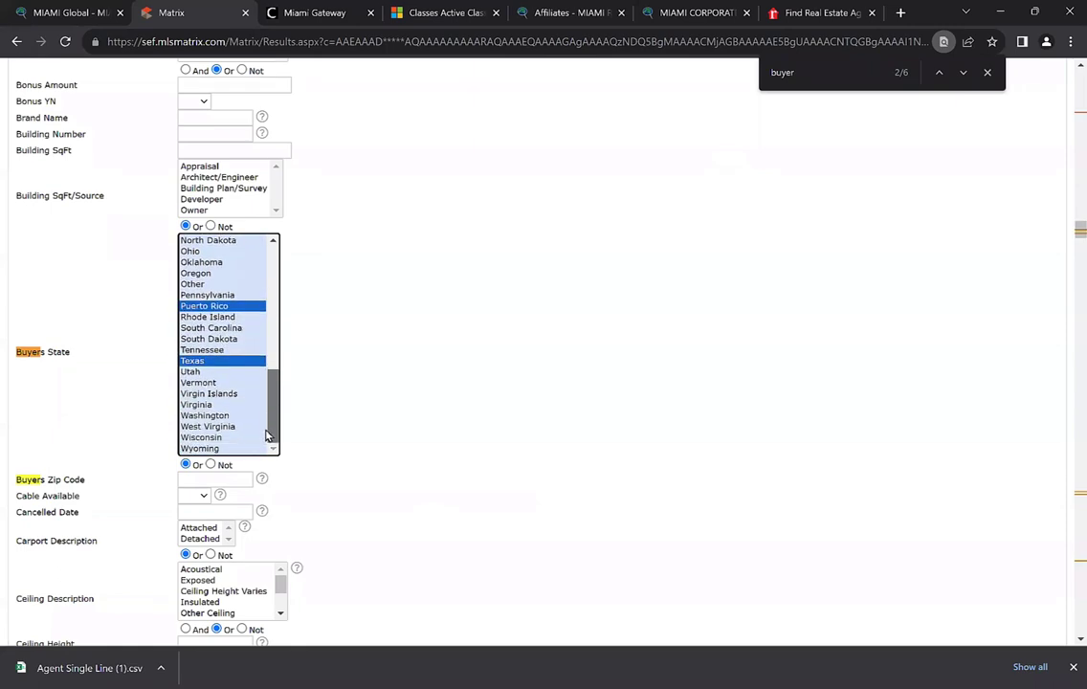
left_click(211, 393, "ctrl")
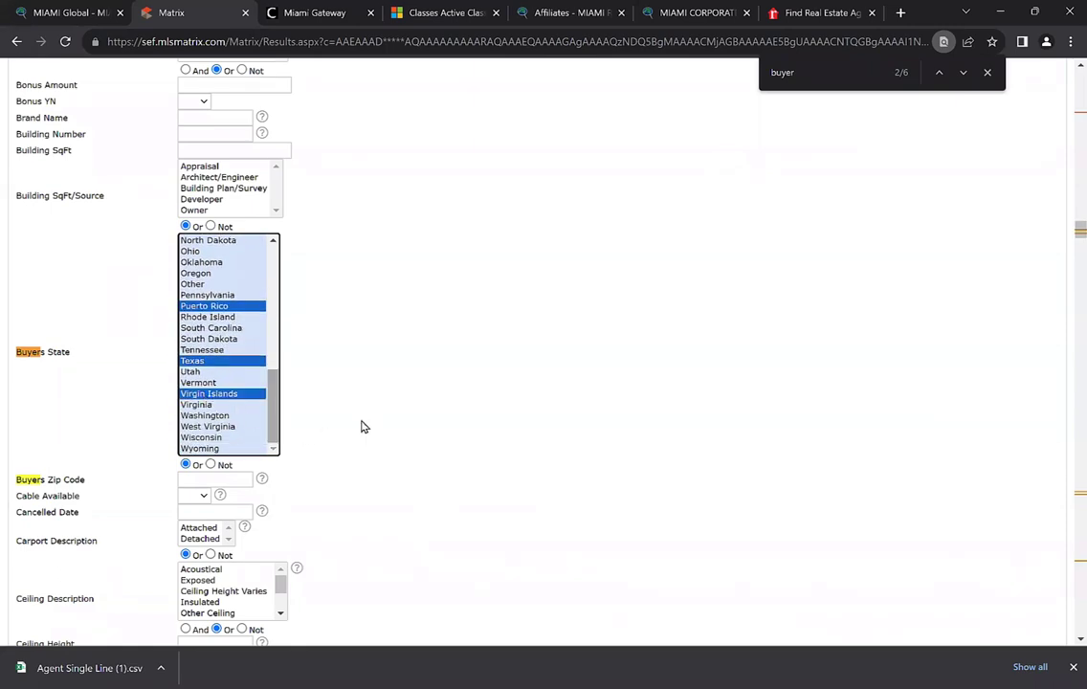
scroll(507, 422, "up", 10)
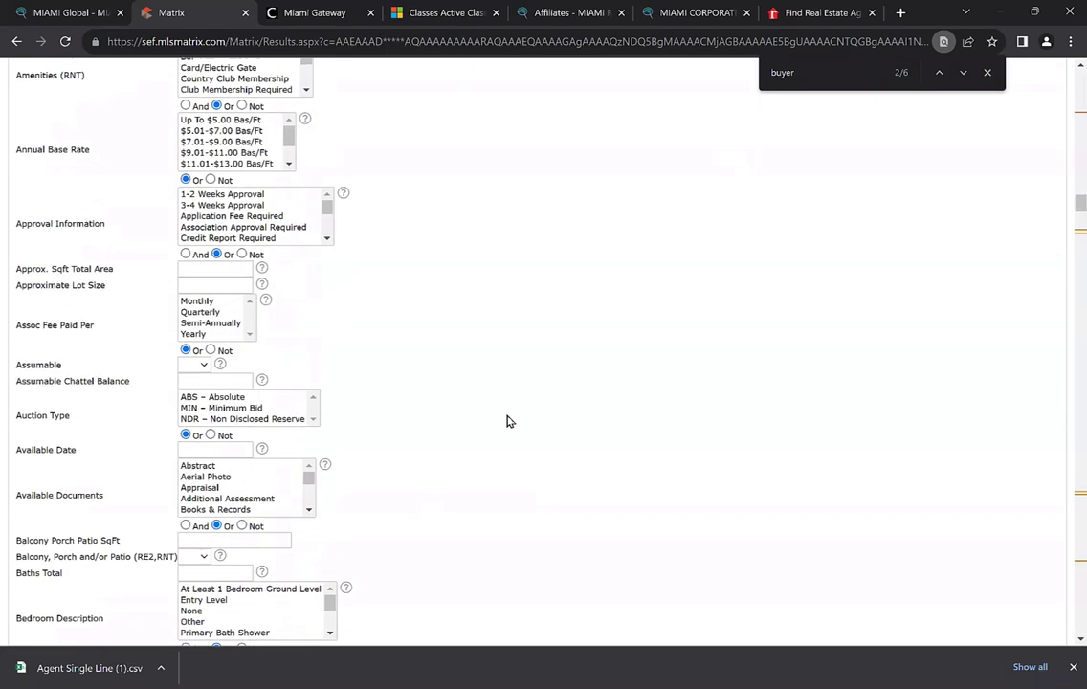
scroll(507, 422, "up", 8)
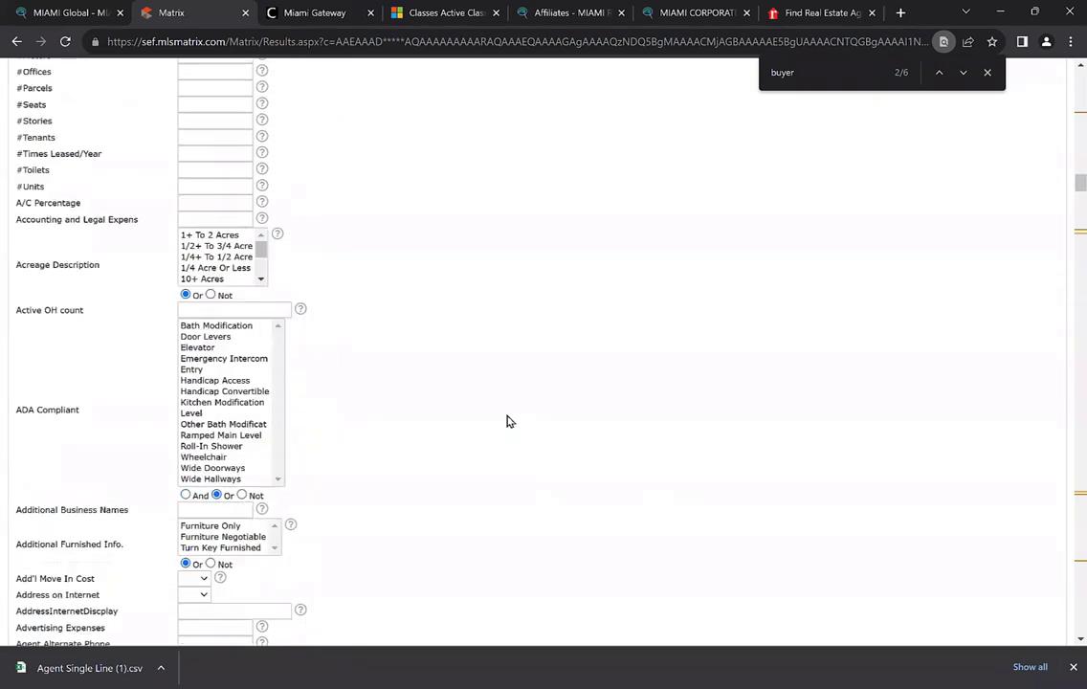
scroll(507, 423, "up", 2)
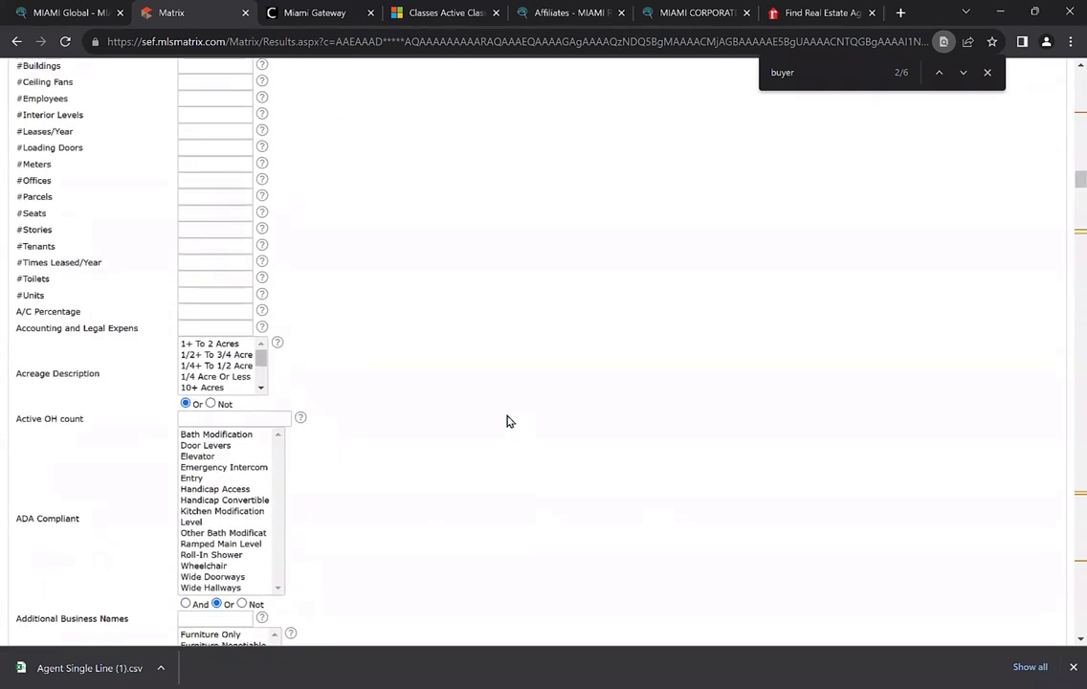
scroll(507, 422, "up", 5)
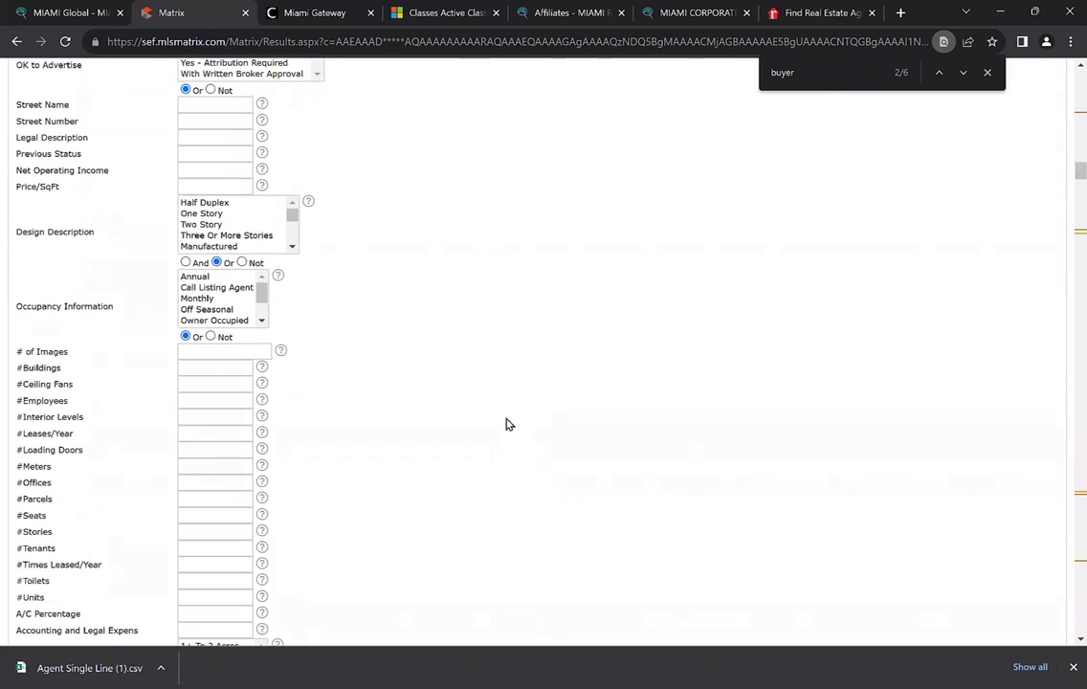
scroll(494, 436, "up", 12)
scroll(498, 455, "up", 20)
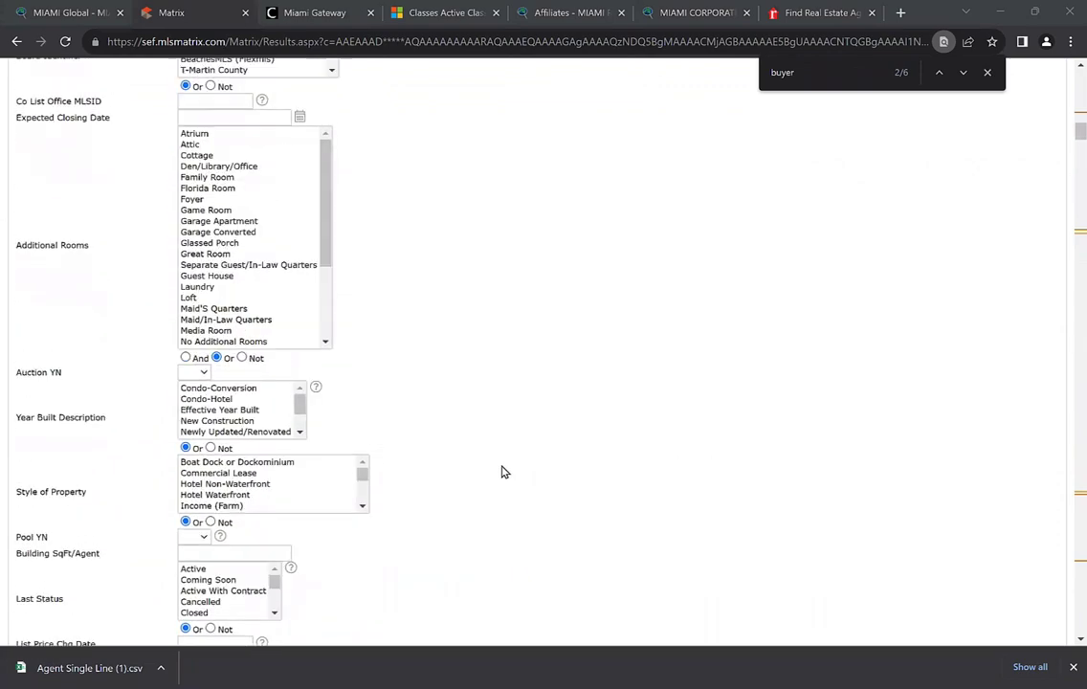
left_click(988, 73)
scroll(492, 257, "up", 10)
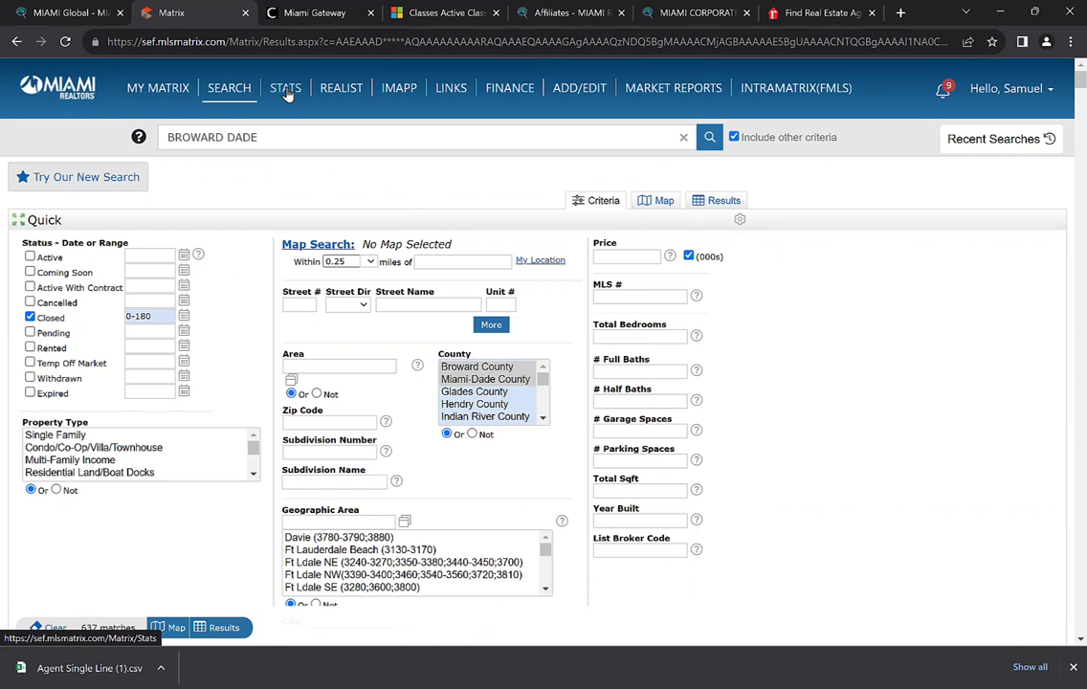
Go to the STATS market statistics page
left_click(287, 100)
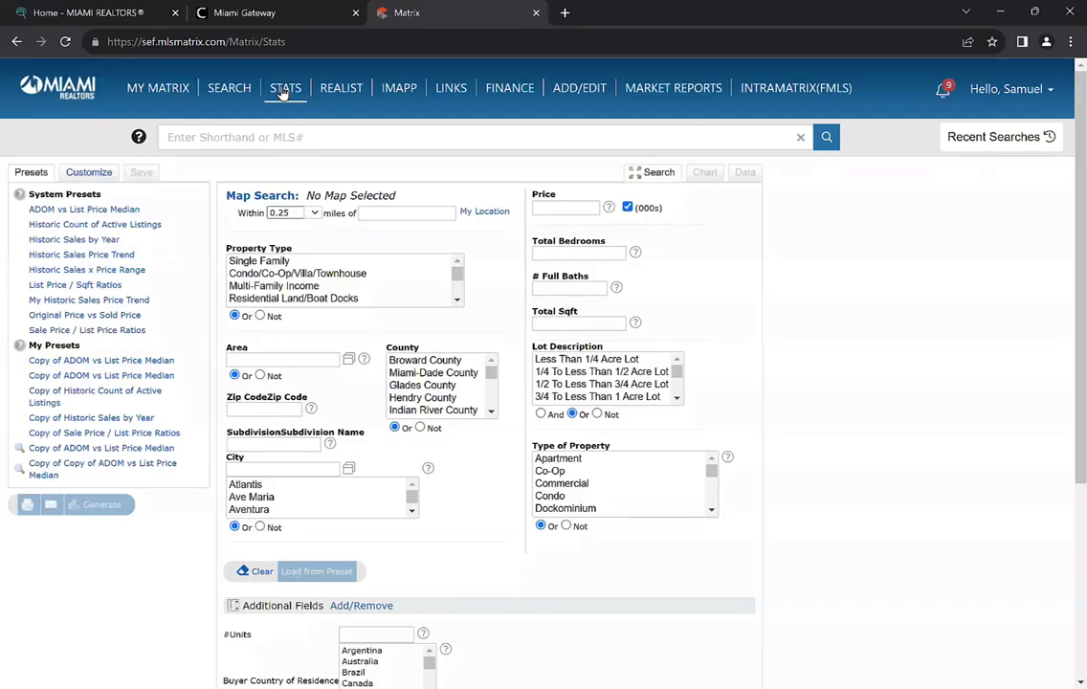
Set Single Family and Condo/Co-Op/Villa/Townhouse, Miami-Dade County, Closed only, and several buyer countries
left_click(264, 264)
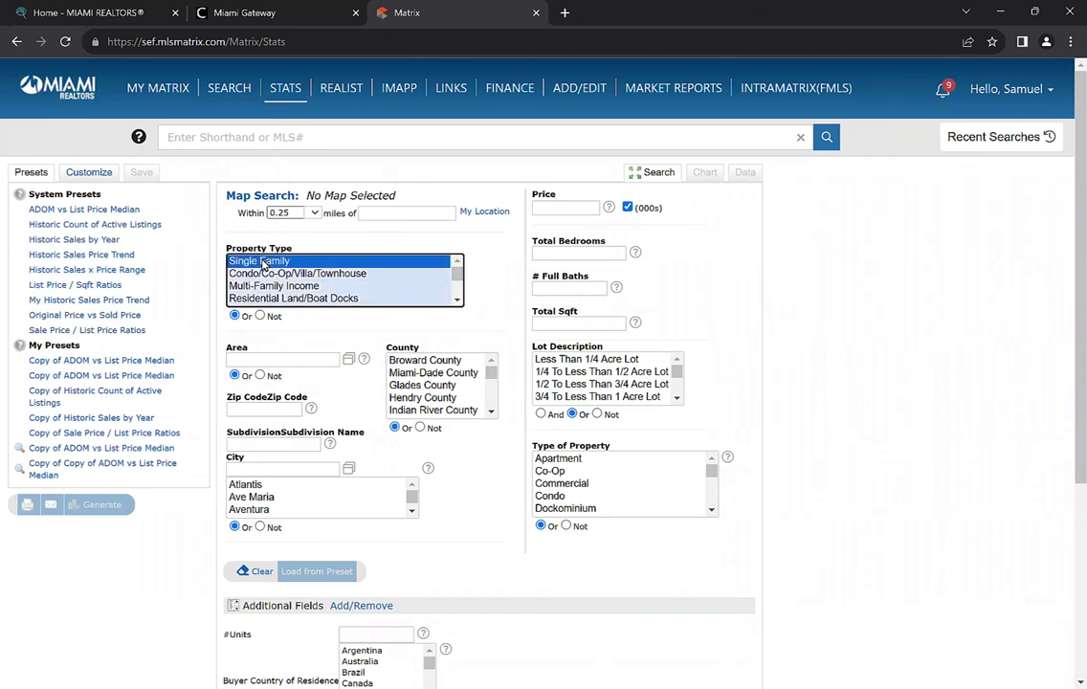
left_click(257, 275, "ctrl")
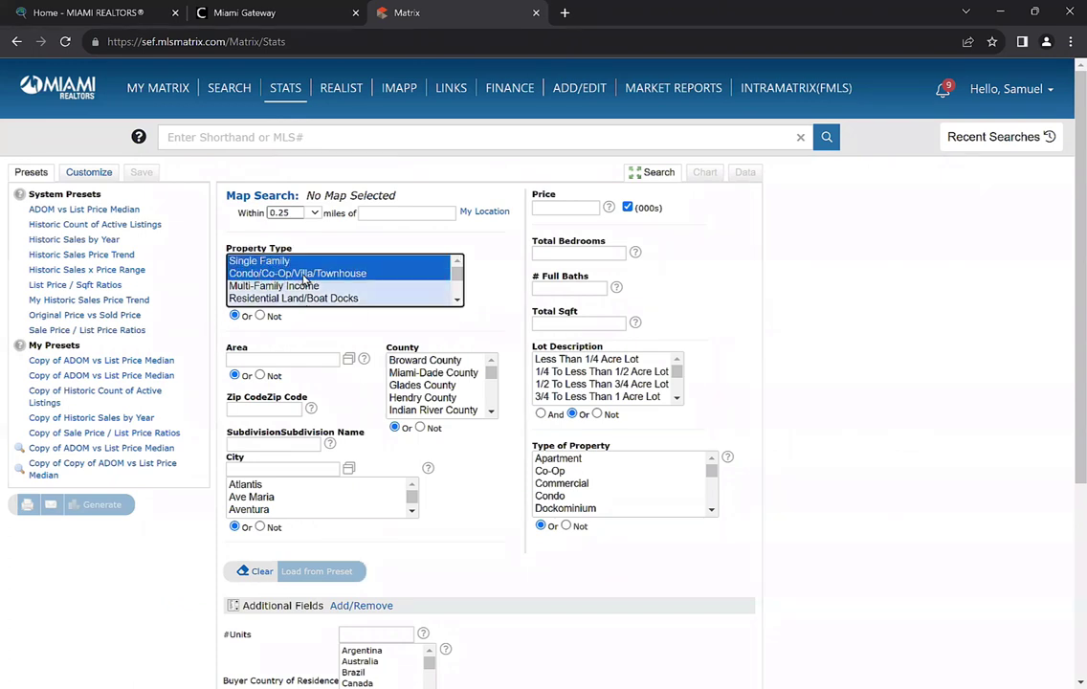
left_click(430, 373)
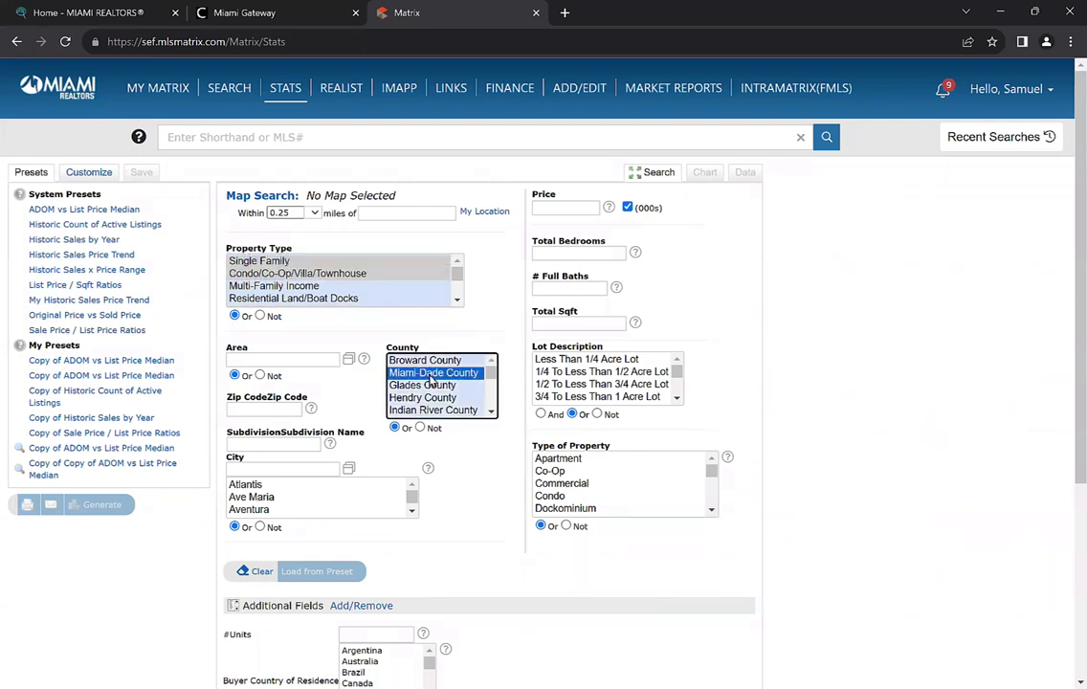
scroll(495, 457, "down", 3)
scroll(495, 457, "down", 3)
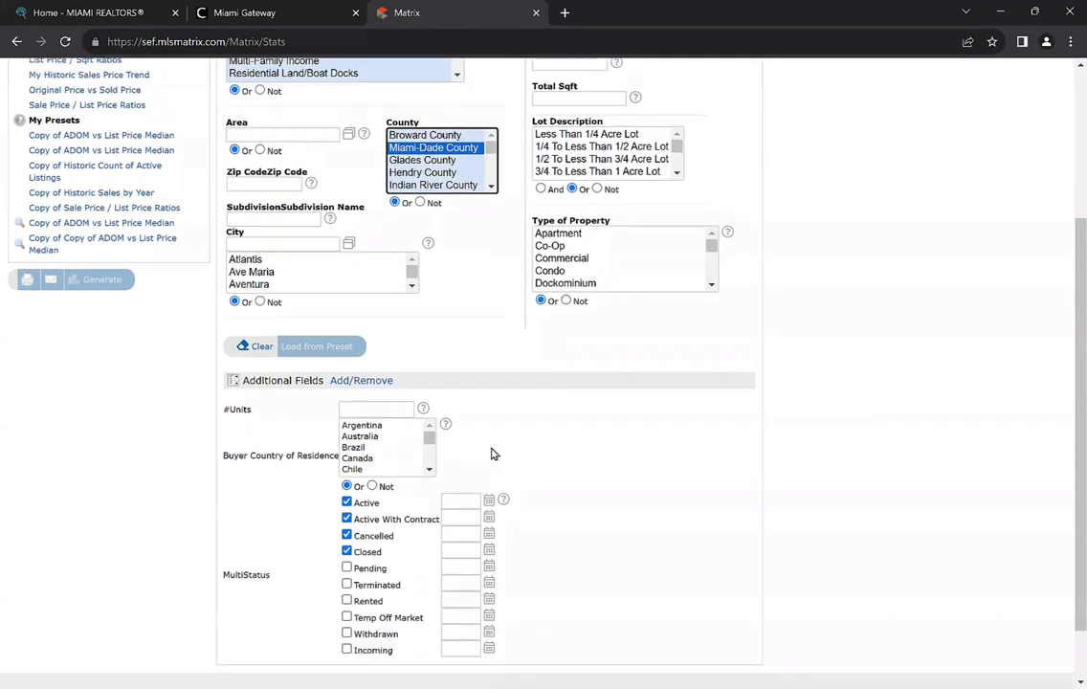
left_click(347, 482)
left_click(346, 466)
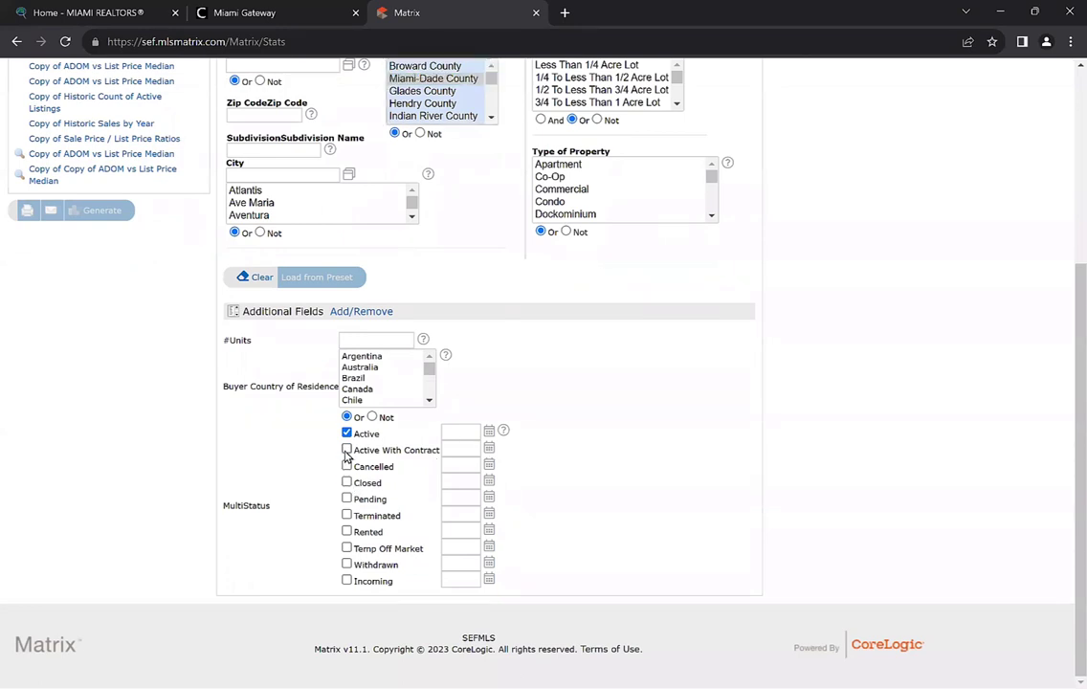
left_click(347, 449)
left_click(346, 433)
left_click(347, 483)
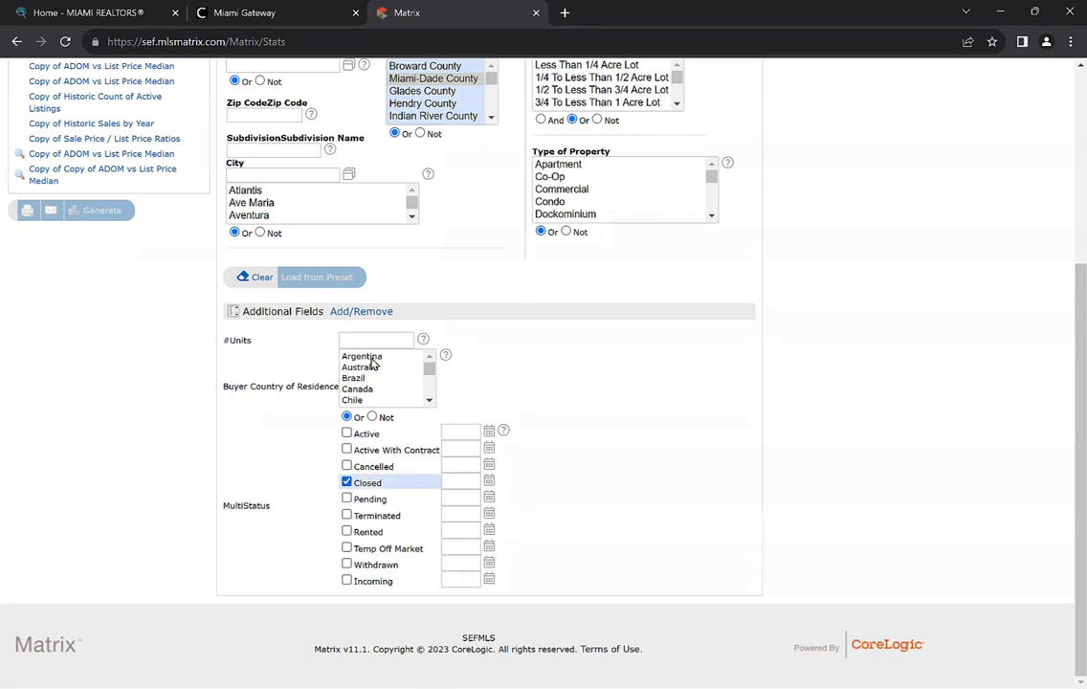
left_click_drag(373, 358, 395, 405)
Restore page zoom to 100% and generate the Historic Sales by Year preset report
key("ctrl+minus")
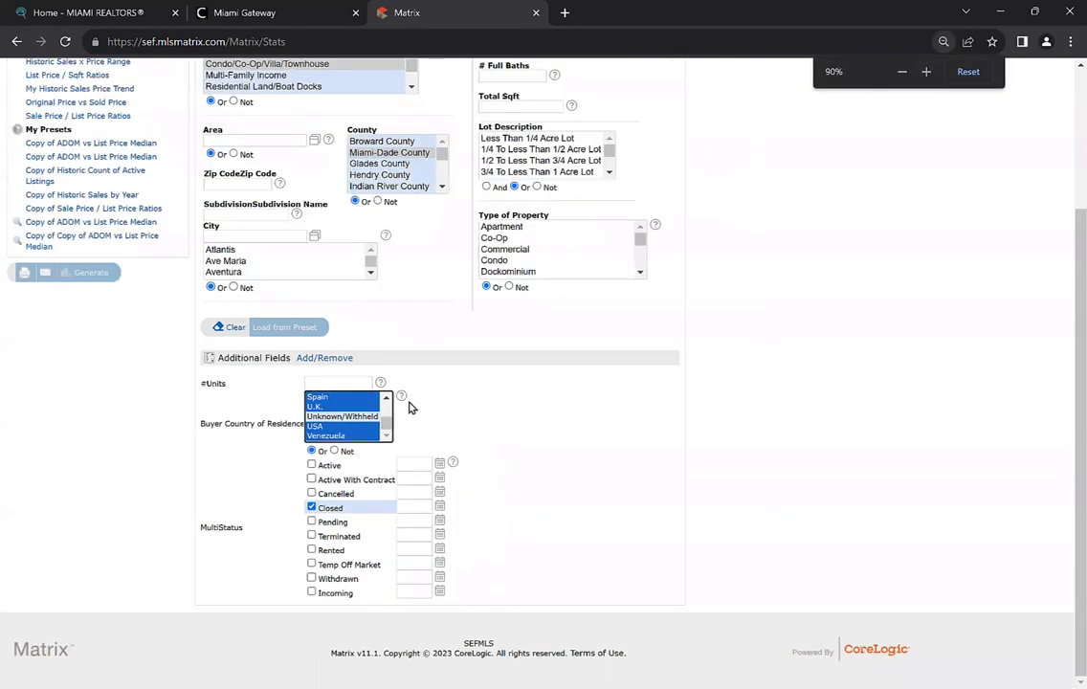
left_click(1070, 41)
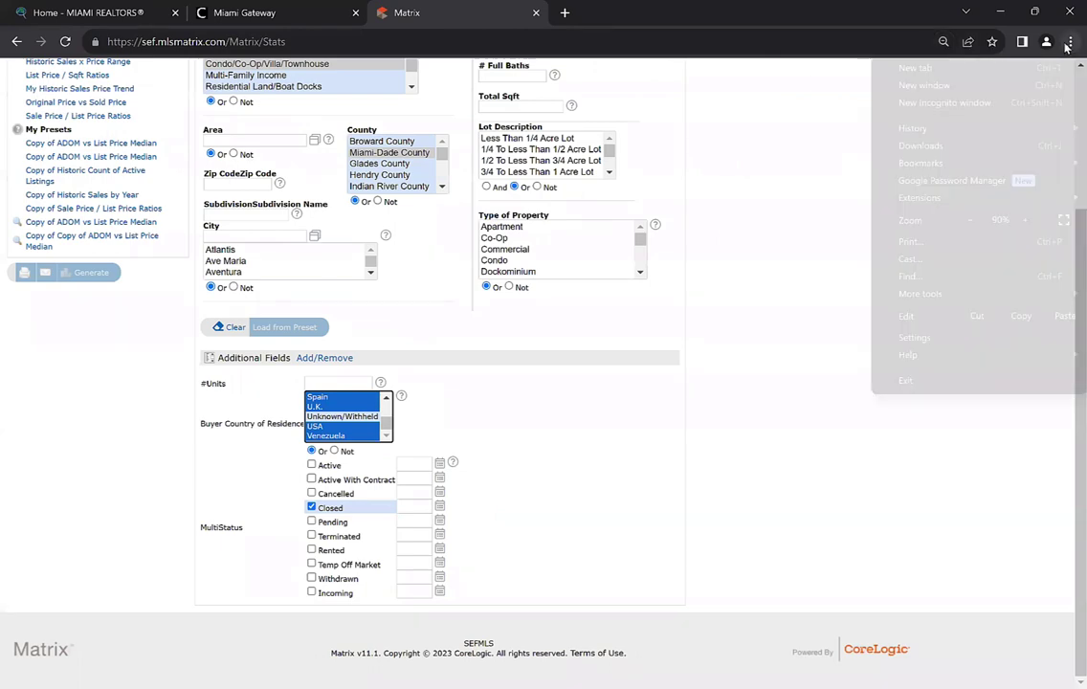
left_click(1025, 220)
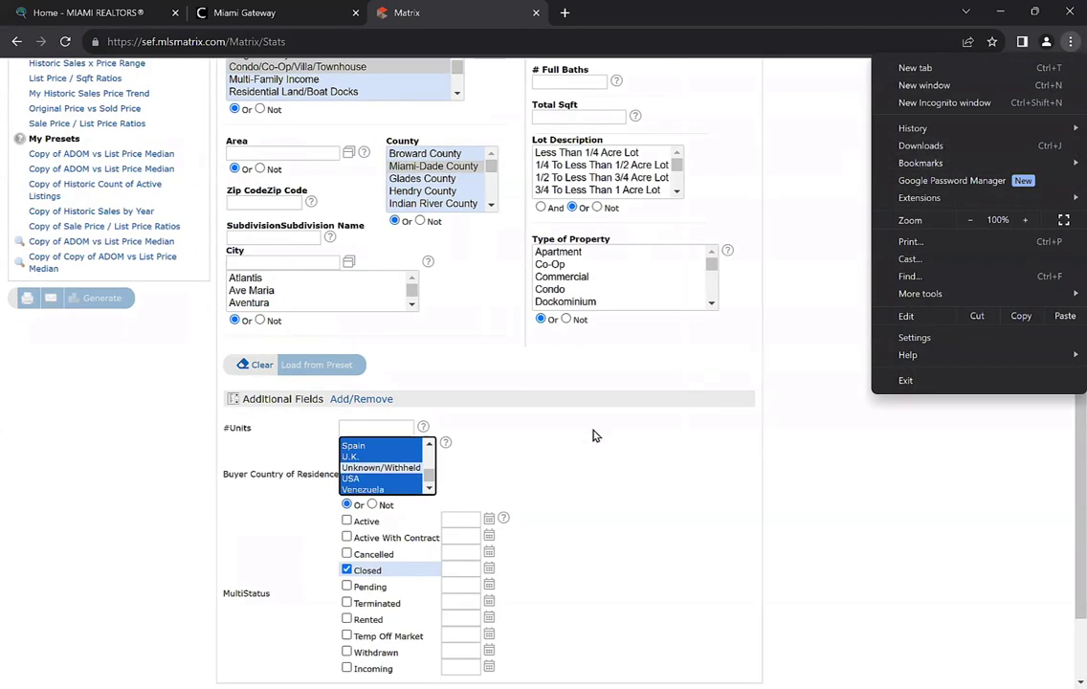
scroll(594, 383, "up", 3)
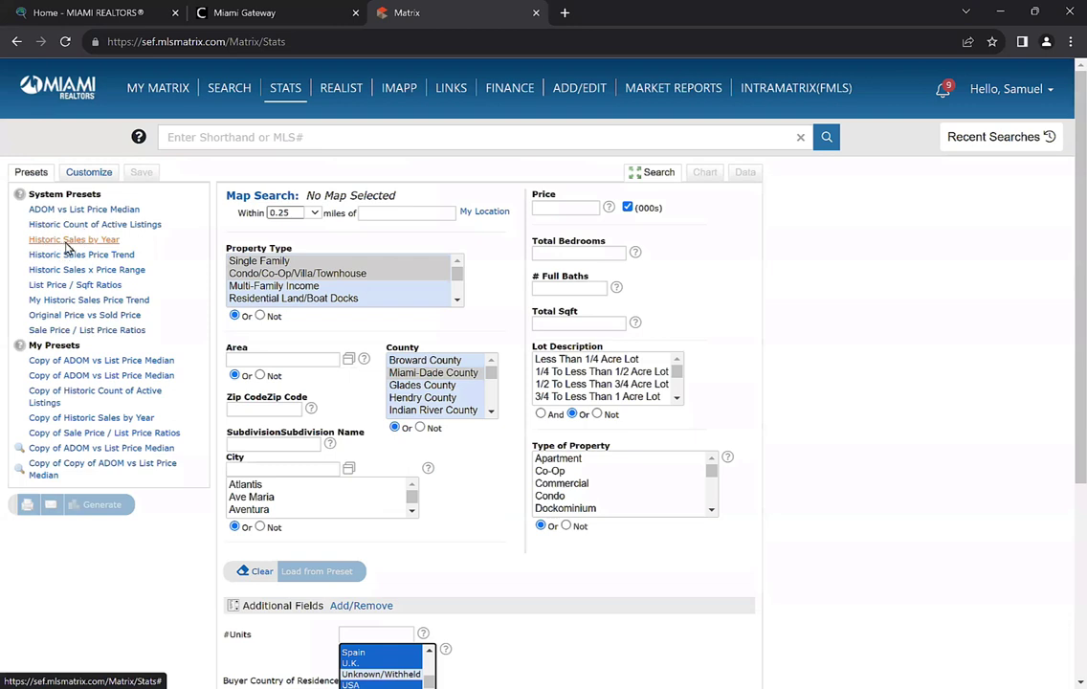
left_click(67, 241)
left_click(106, 509)
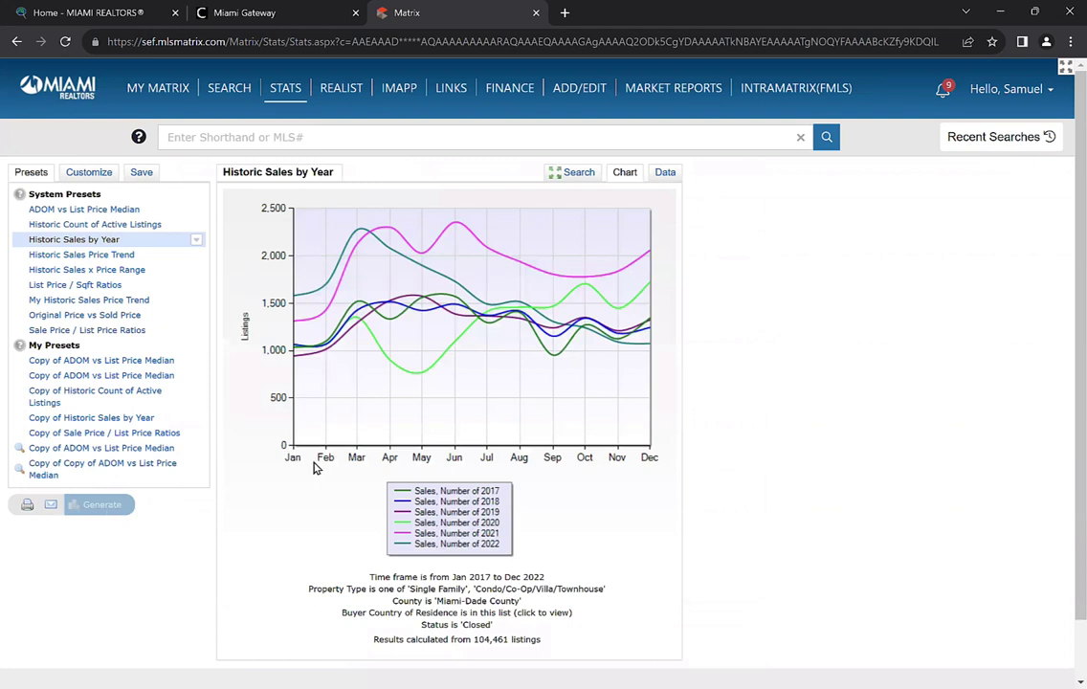
Scroll through the 2017–2022 monthly closed sales chart and its legend
scroll(335, 433, "down", 2)
scroll(335, 434, "down", 1)
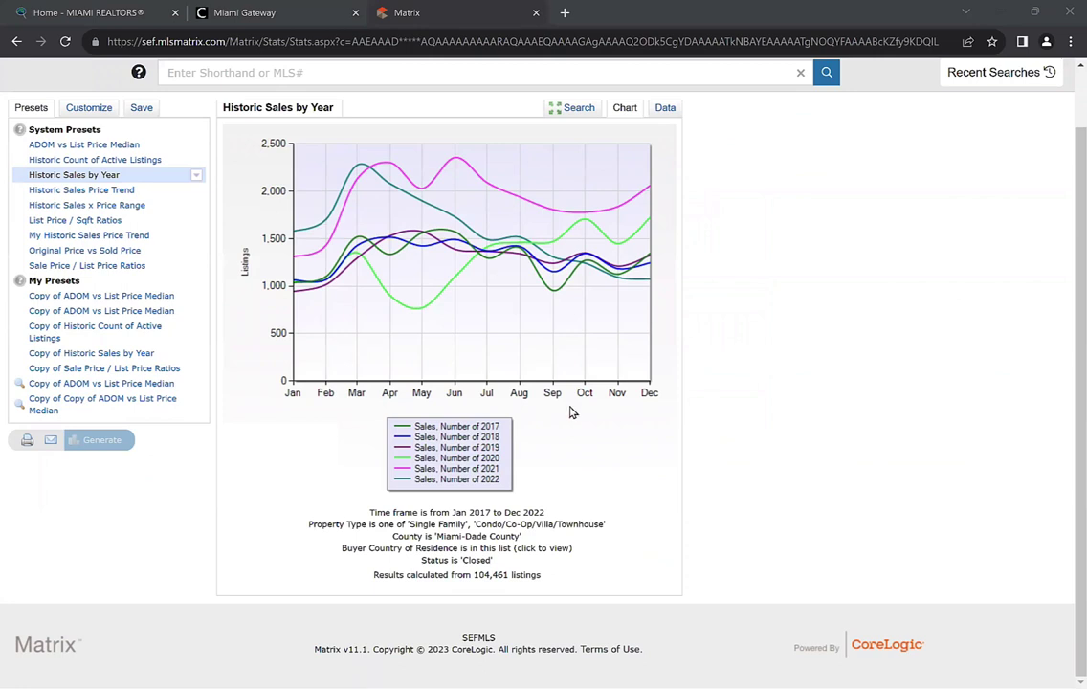
scroll(550, 429, "up", 1)
scroll(479, 441, "down", 1)
scroll(391, 435, "up", 1)
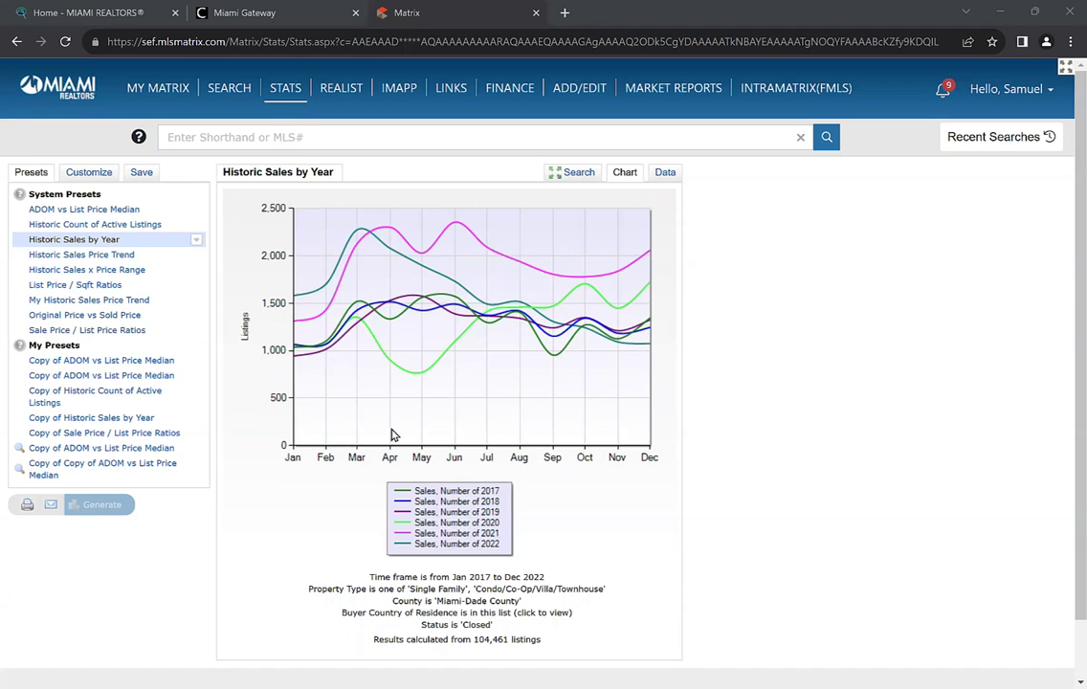
Show the Historic Sales by Year results as a data table
left_click(667, 174)
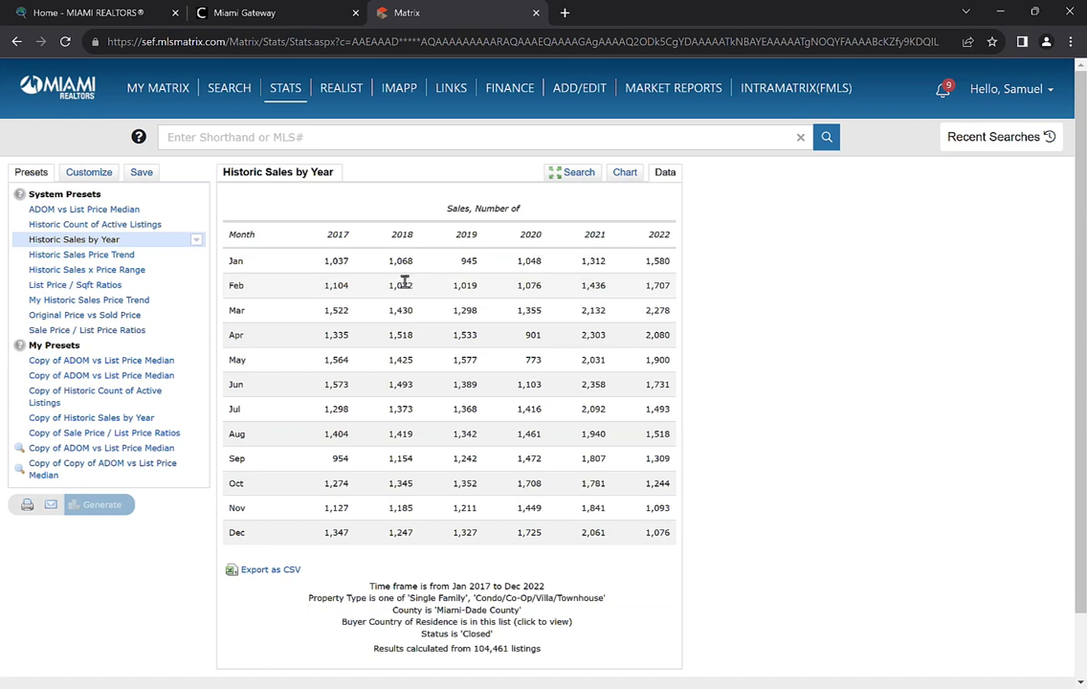
Review the Customize time frame options, keeping Previous Year (2022)
left_click(82, 176)
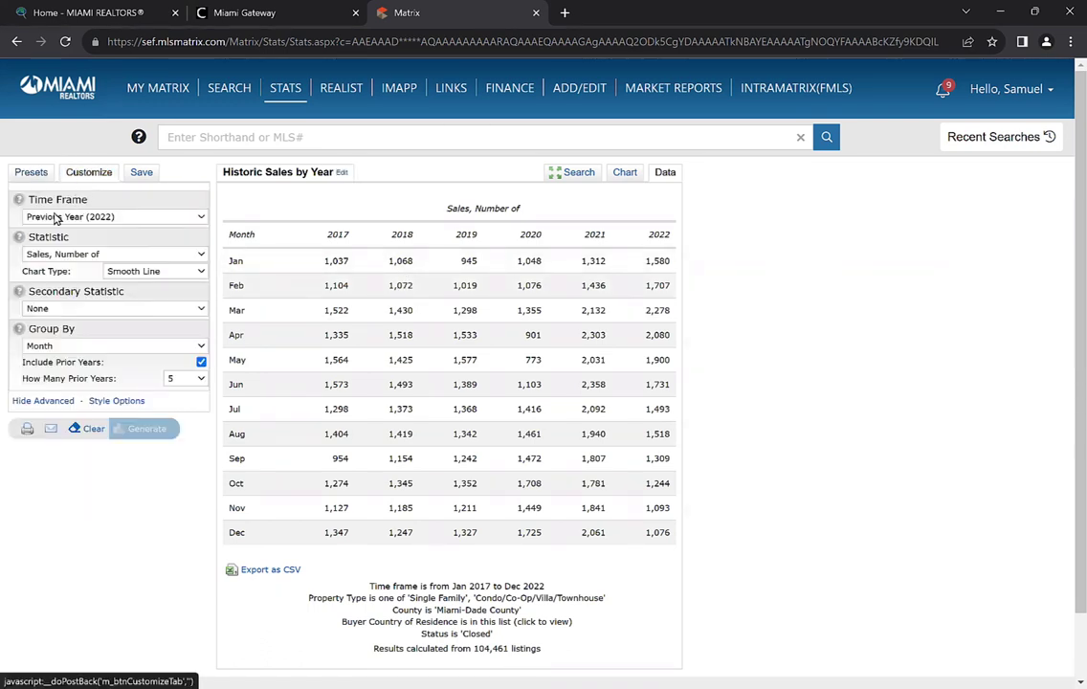
left_click(121, 220)
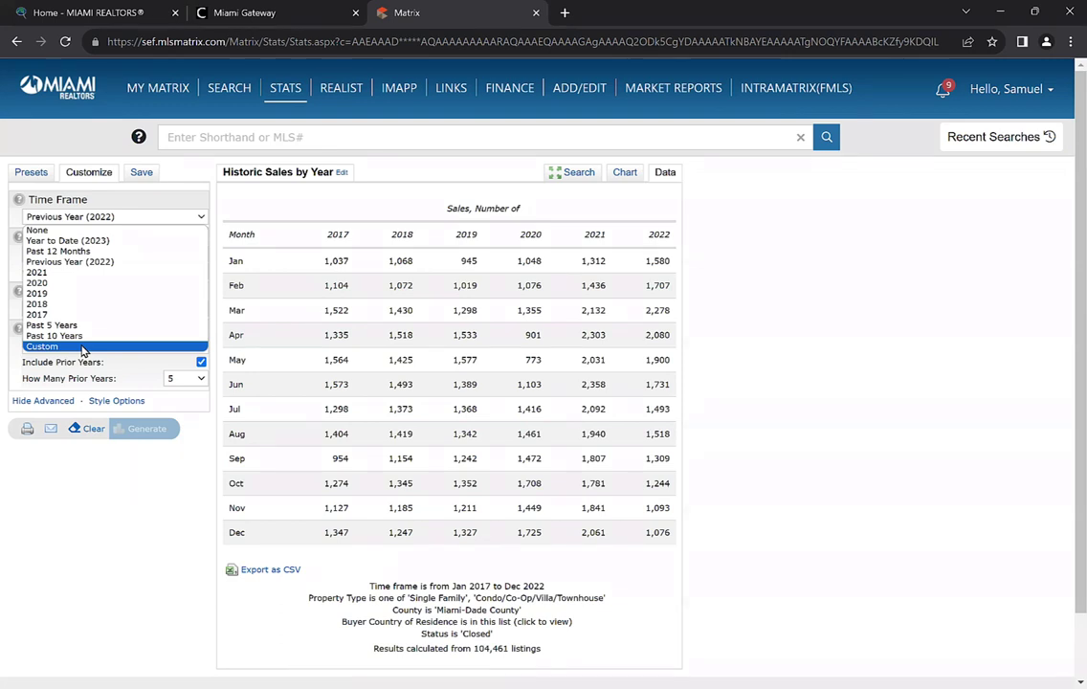
left_click(80, 562)
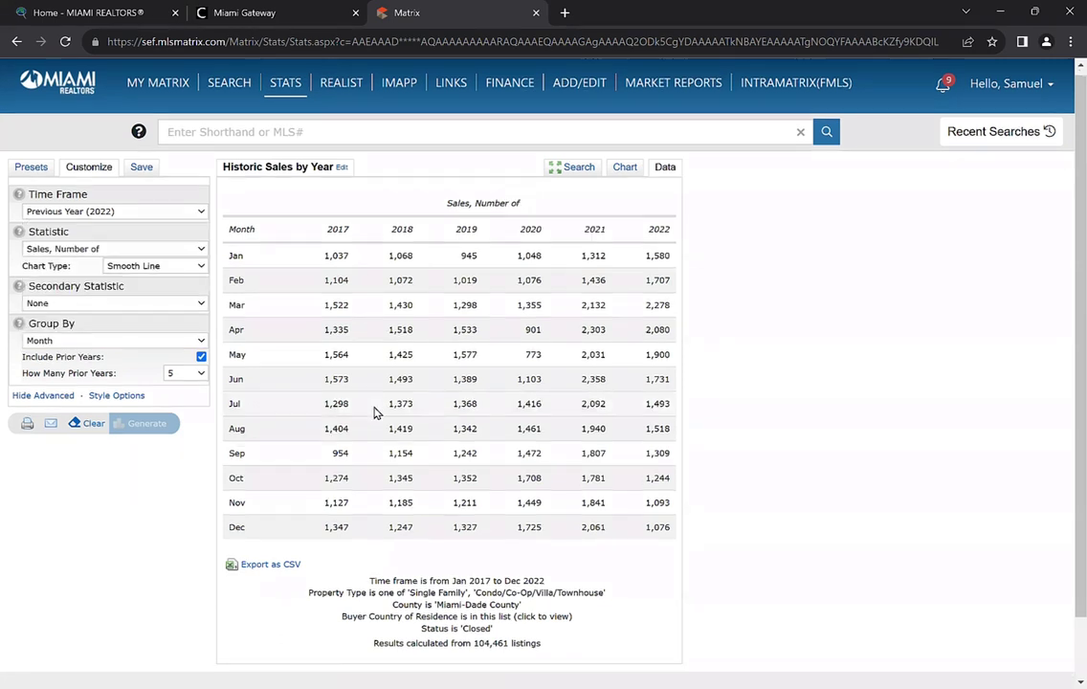
scroll(373, 411, "down", 1)
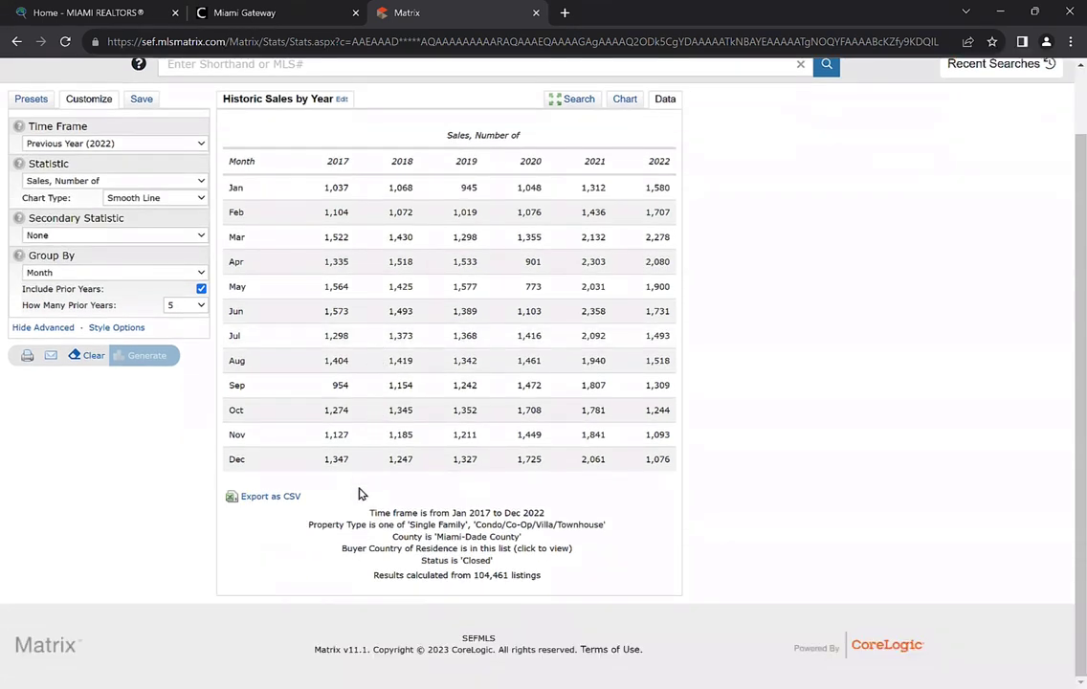
Export the monthly sales table as CSV and toggle between Chart and Data views
left_click(272, 500)
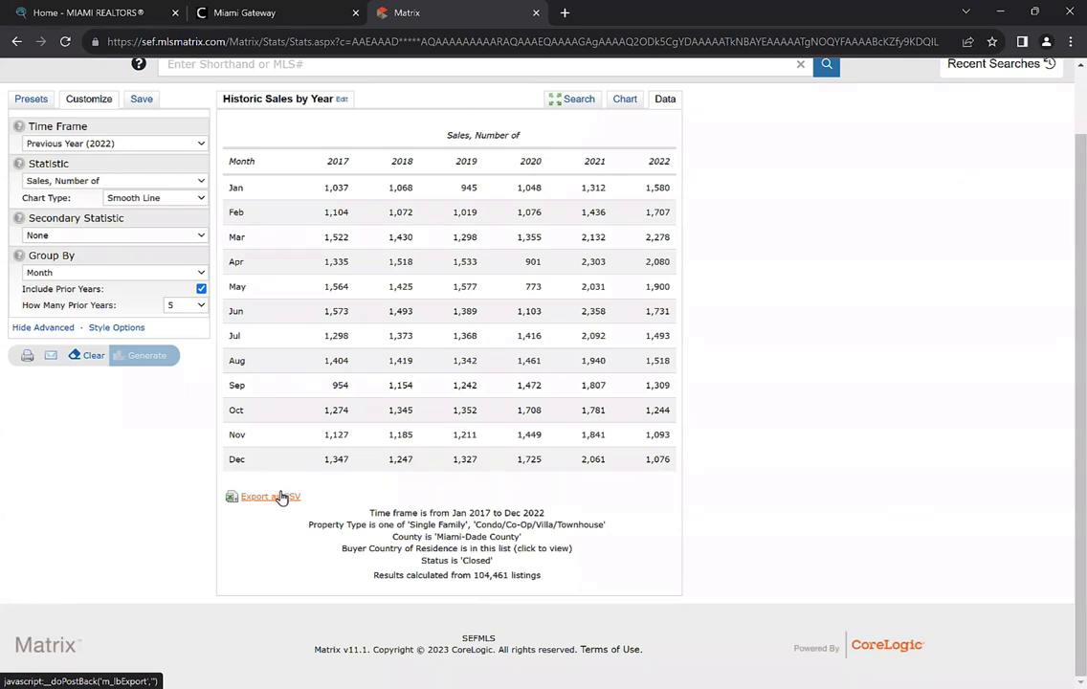
left_click(273, 502)
scroll(422, 383, "up", 2)
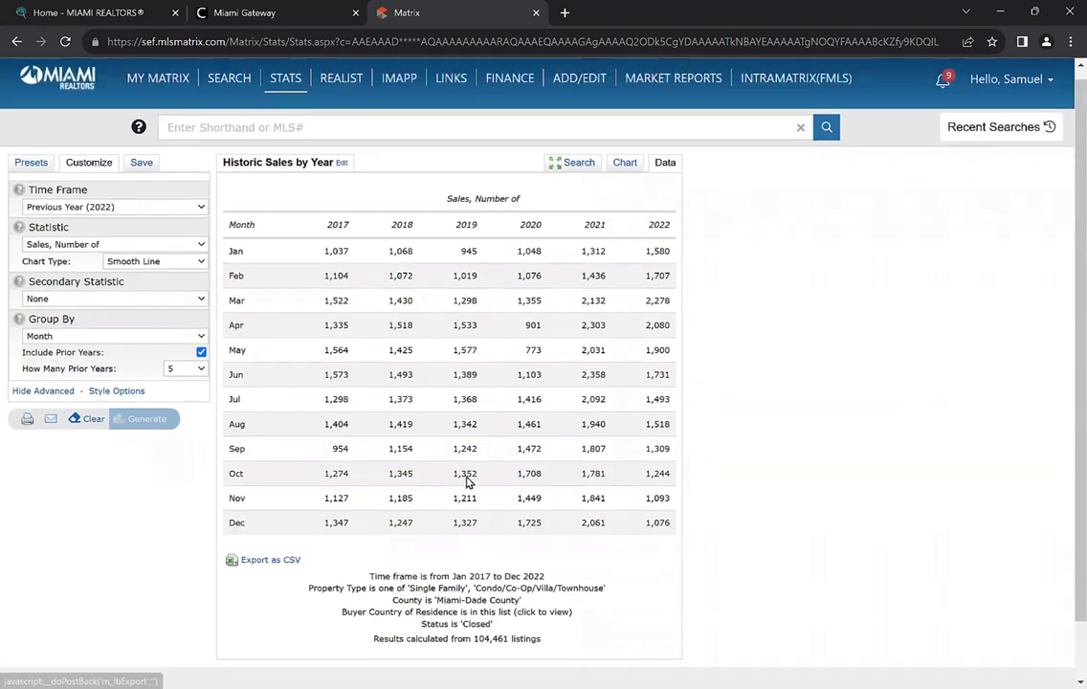
left_click(622, 178)
left_click(658, 178)
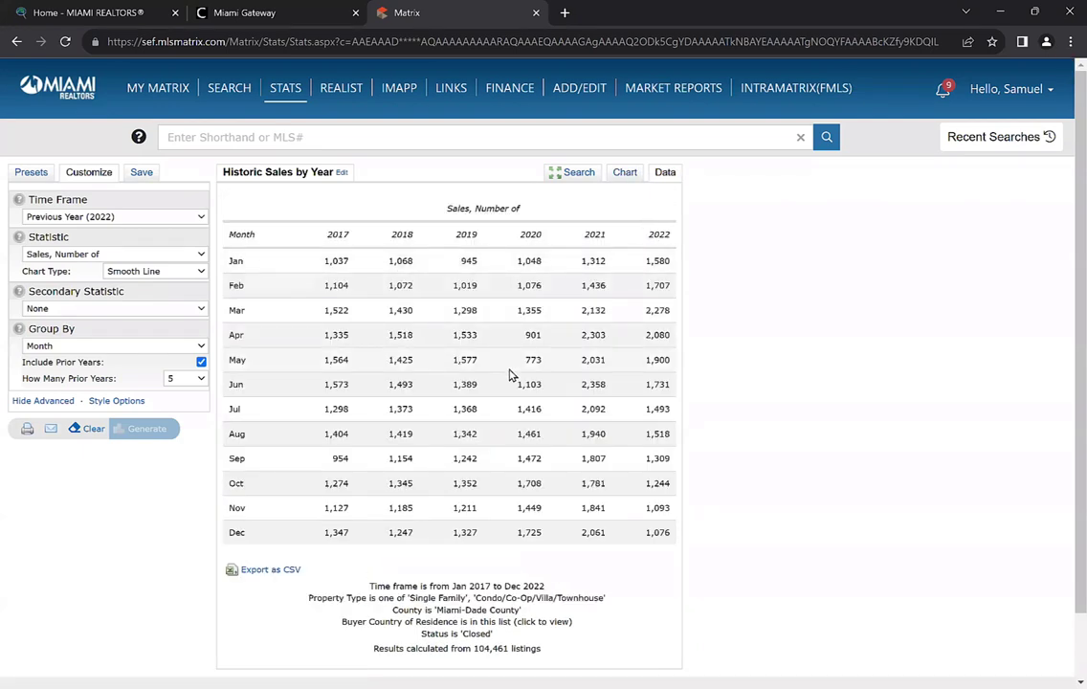
scroll(510, 375, "down", 2)
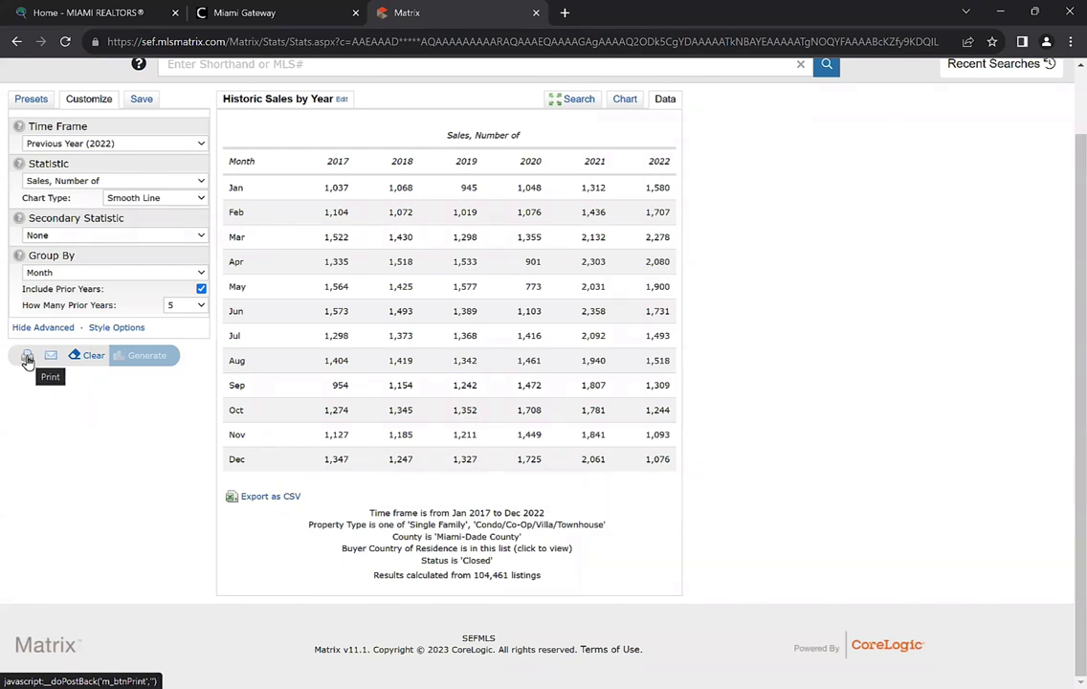
Open the printable Historic Sales by Year report with its monthly sales table and send it to print
left_click(27, 357)
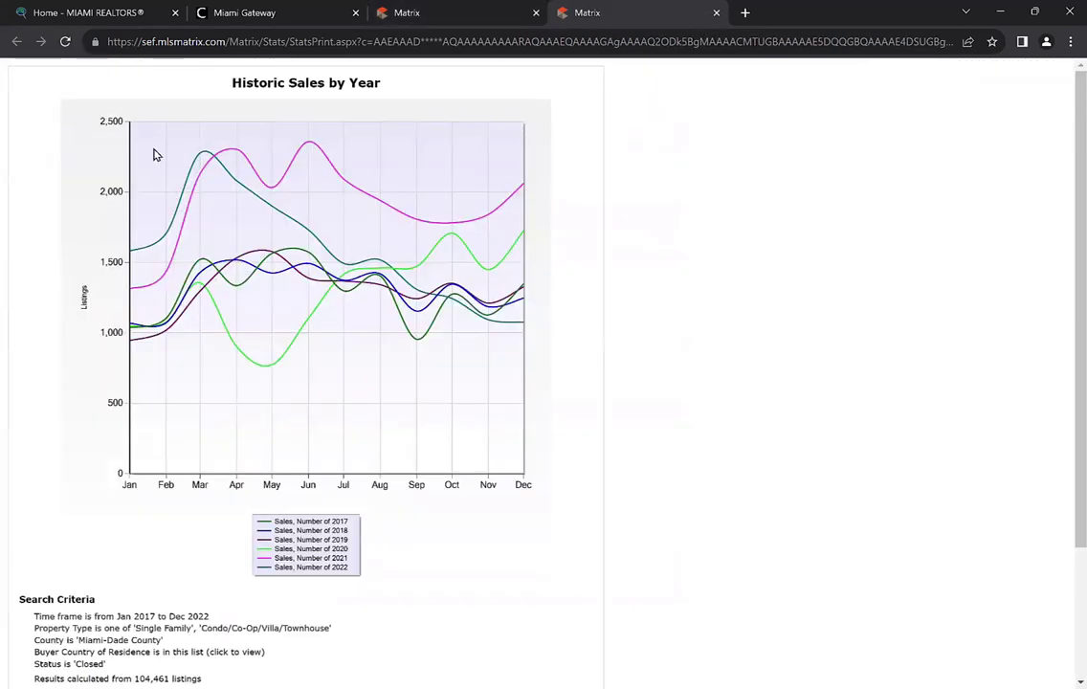
scroll(287, 239, "down", 3)
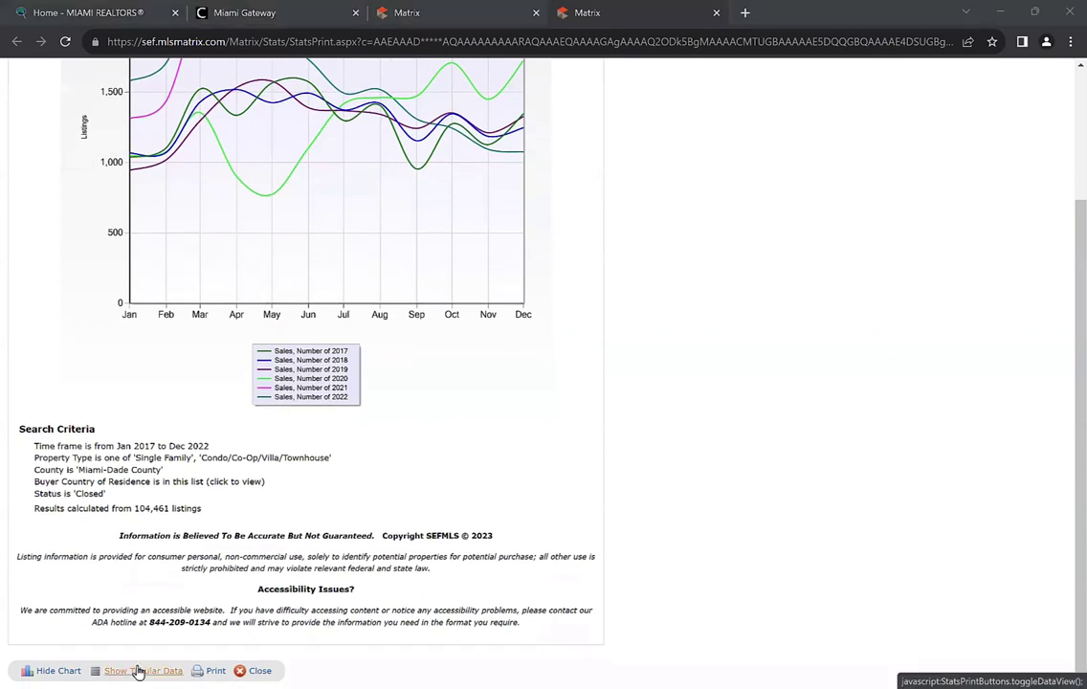
left_click(139, 671)
scroll(155, 515, "down", 3)
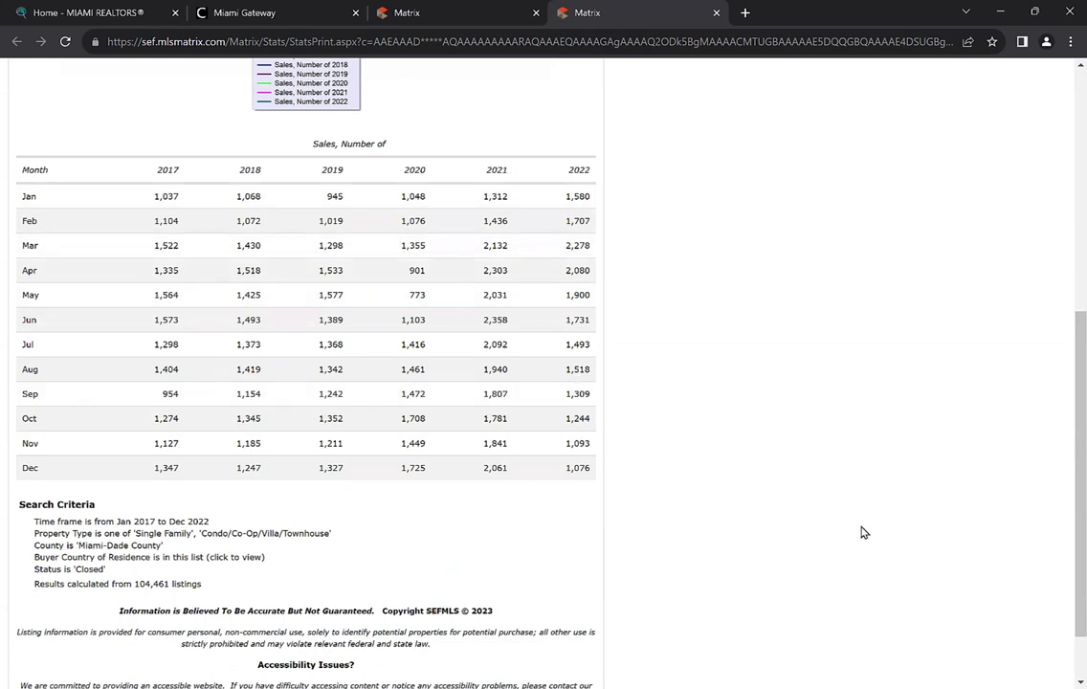
scroll(676, 433, "down", 1)
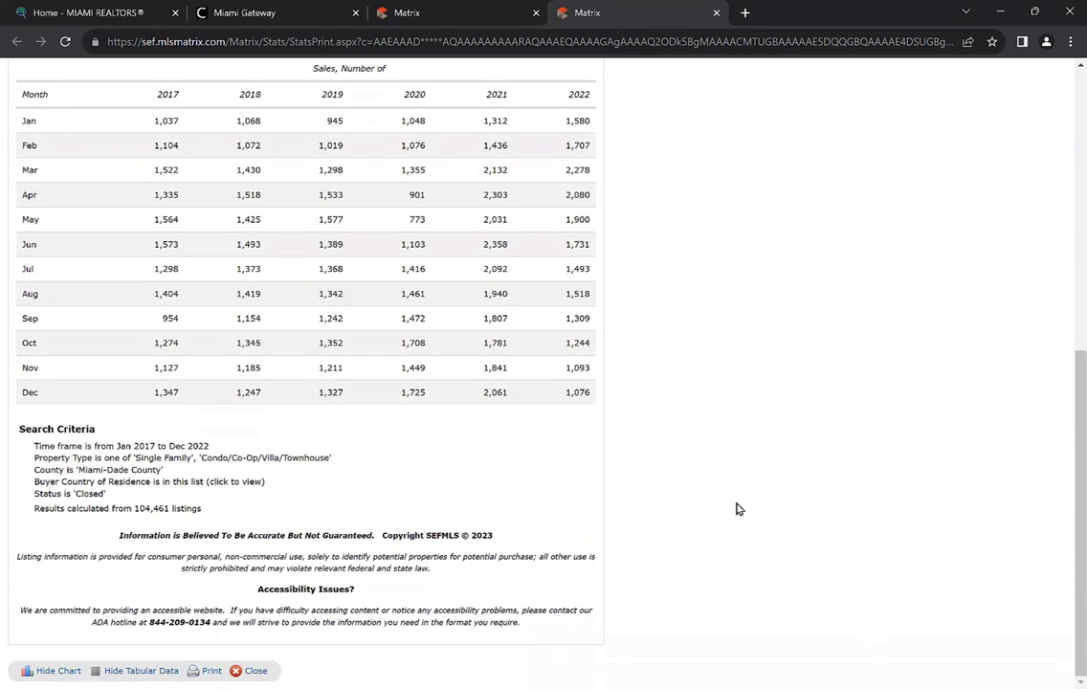
left_click(203, 672)
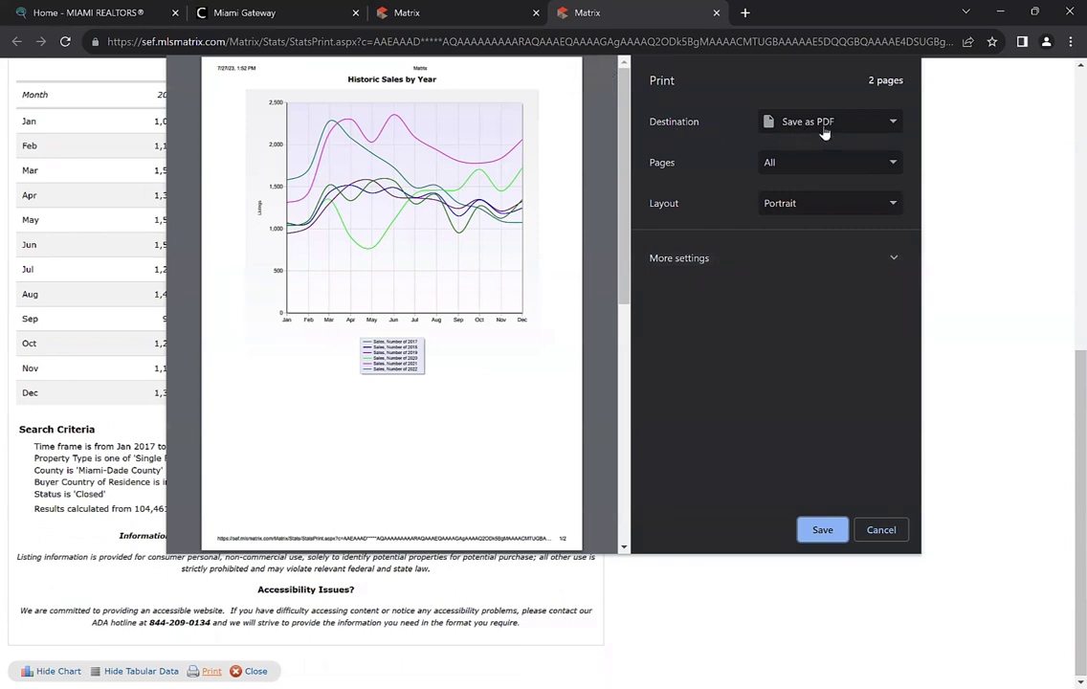
Save the printable report as Matrix.pdf, replacing the existing file, then return to the chart
left_click(820, 532)
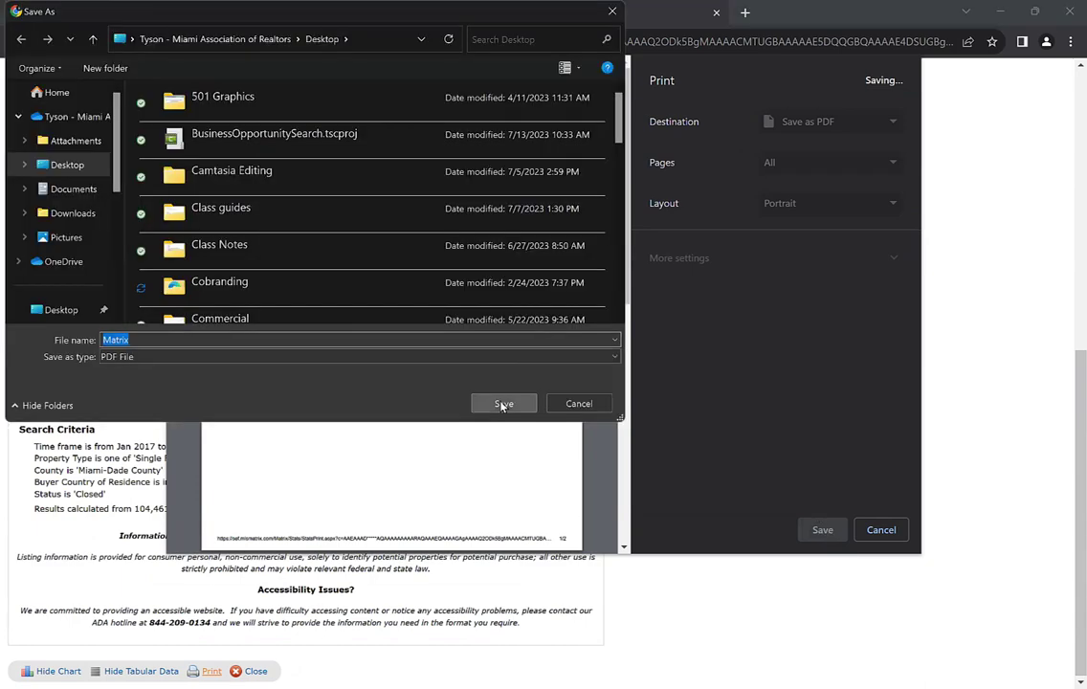
left_click(504, 403)
left_click(594, 360)
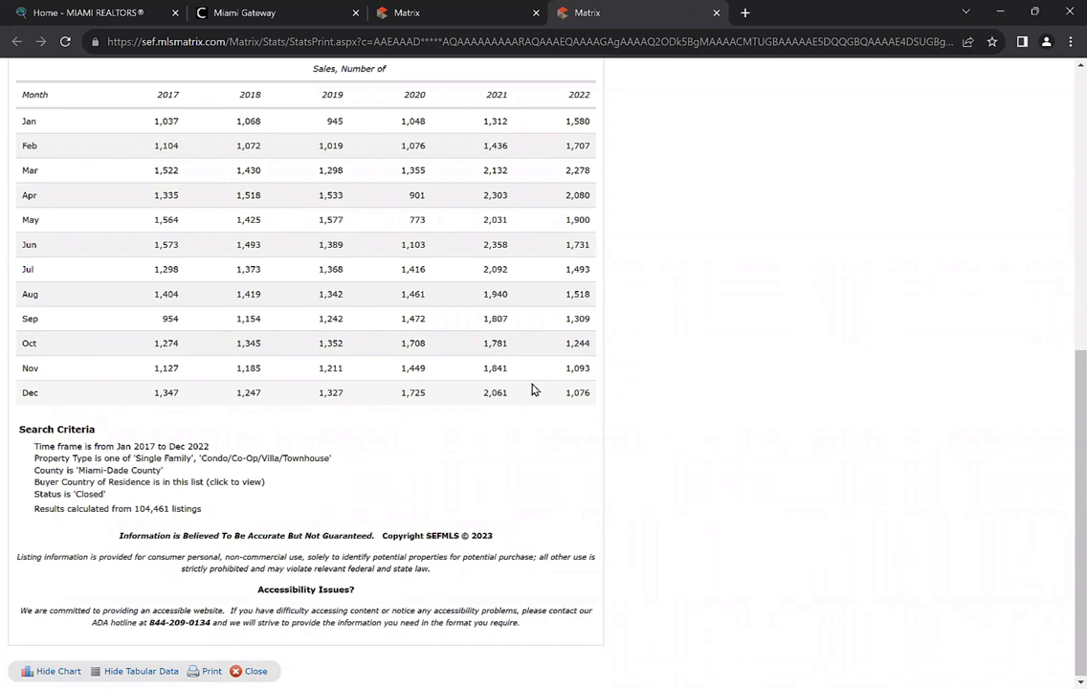
scroll(530, 395, "up", 1)
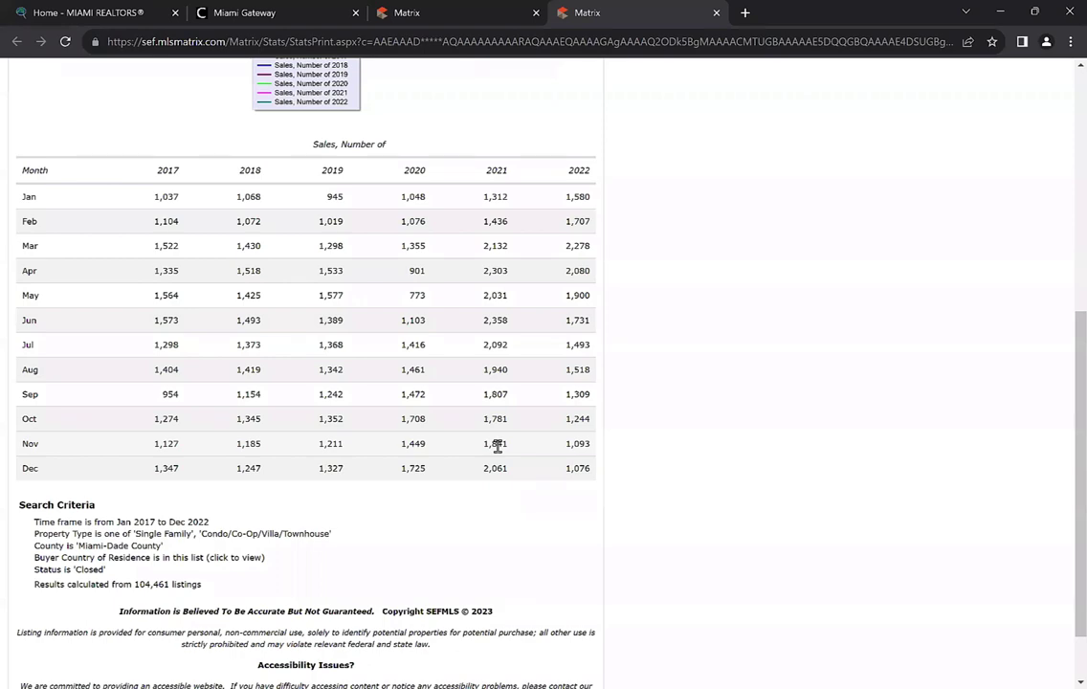
scroll(494, 463, "up", 6)
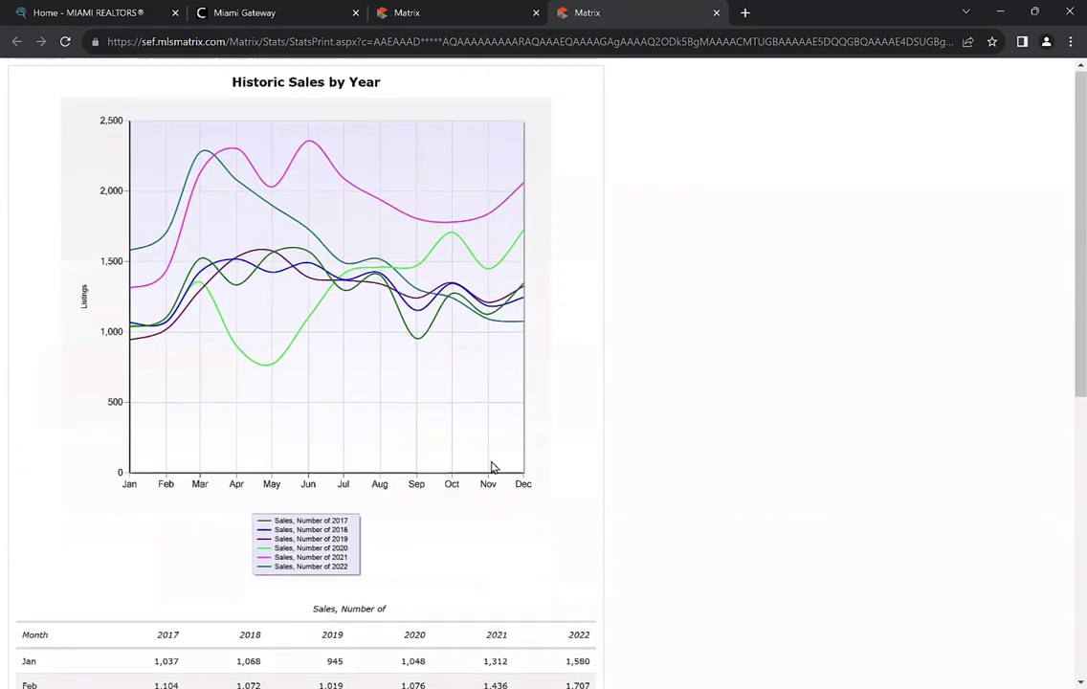
scroll(303, 476, "down", 4)
scroll(348, 459, "up", 3)
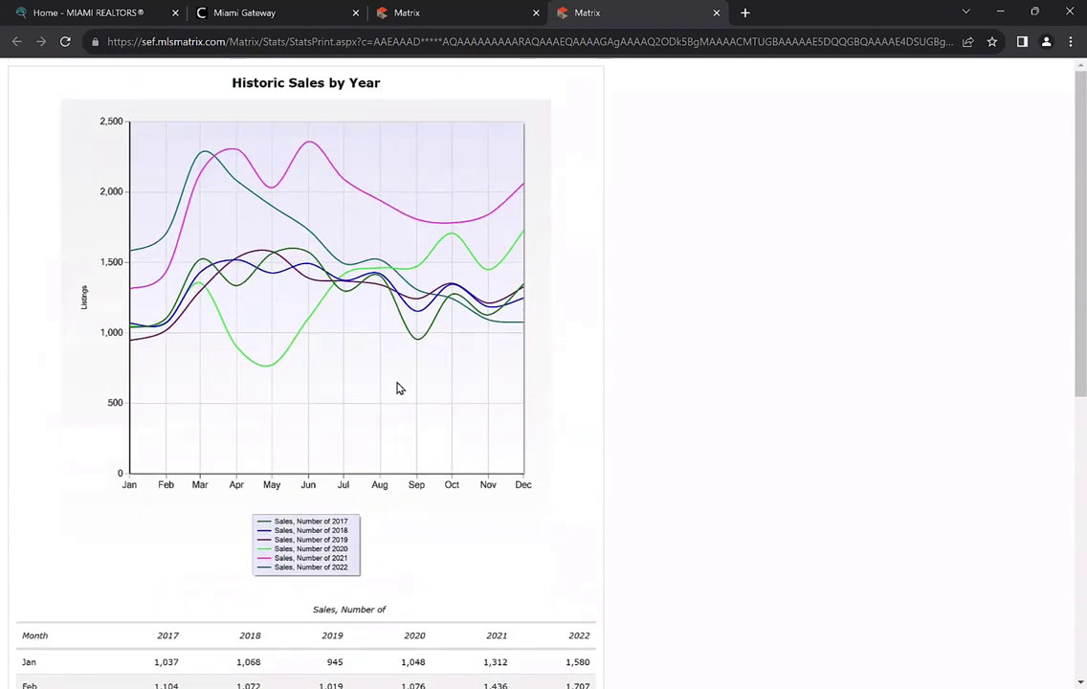
Close both printable report tabs to get back to the Matrix Stats page
left_click(716, 13)
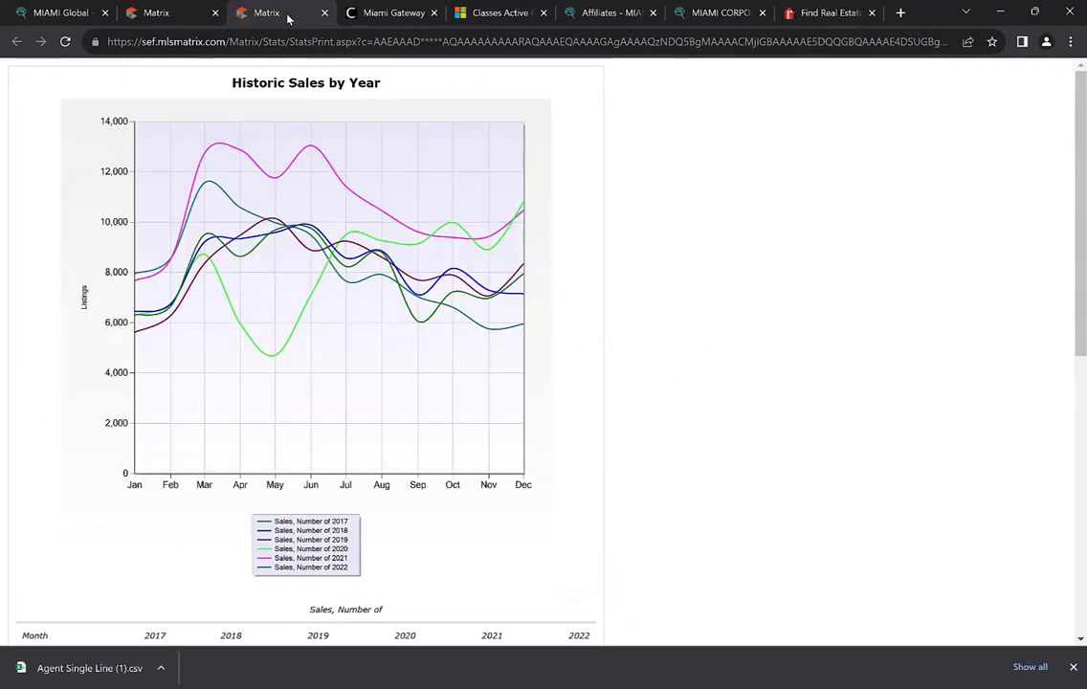
left_click(324, 13)
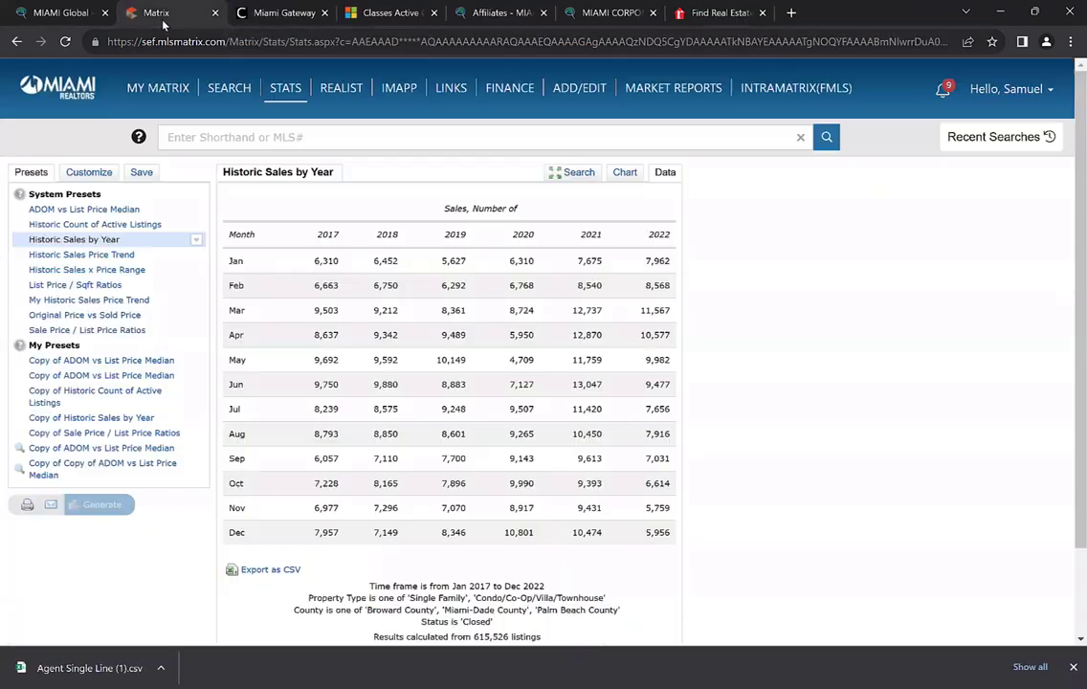
mouse_move(229, 87)
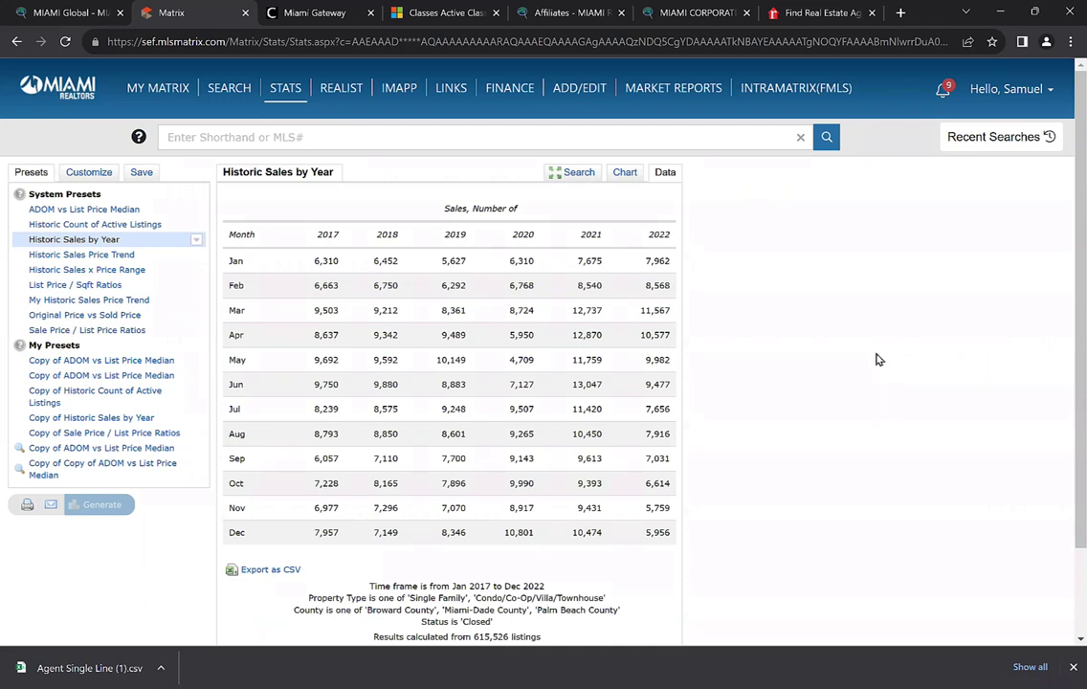
mouse_move(572, 92)
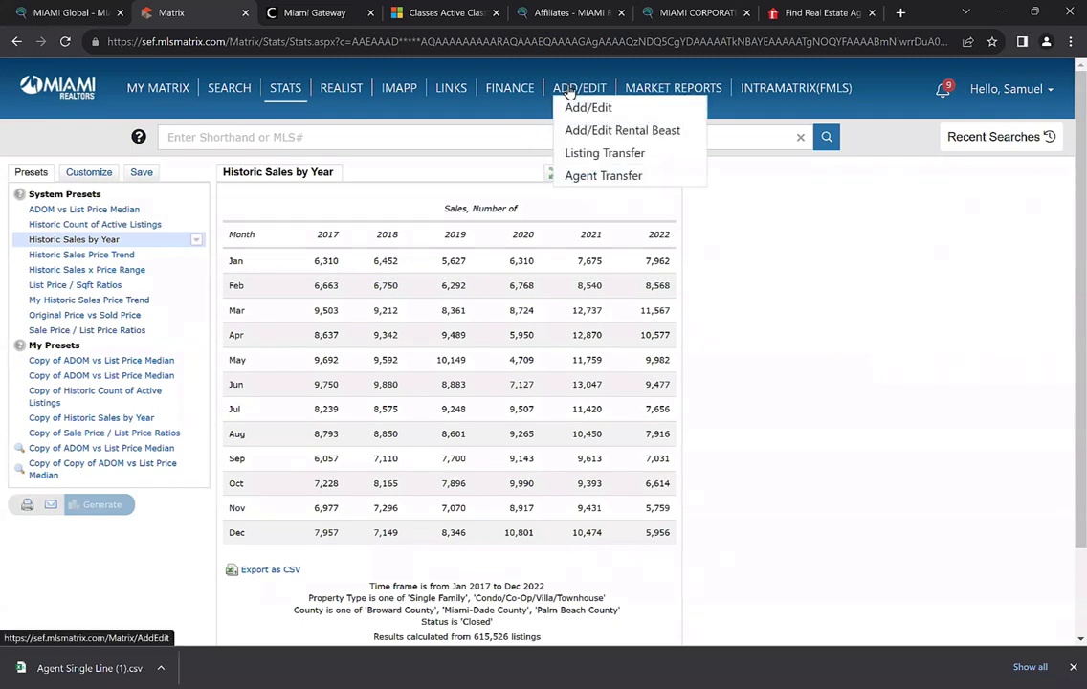
Begin a new Single Family/Manufactured Homes listing through the 'Out of Area or NO Tax Folio' option
left_click(570, 88)
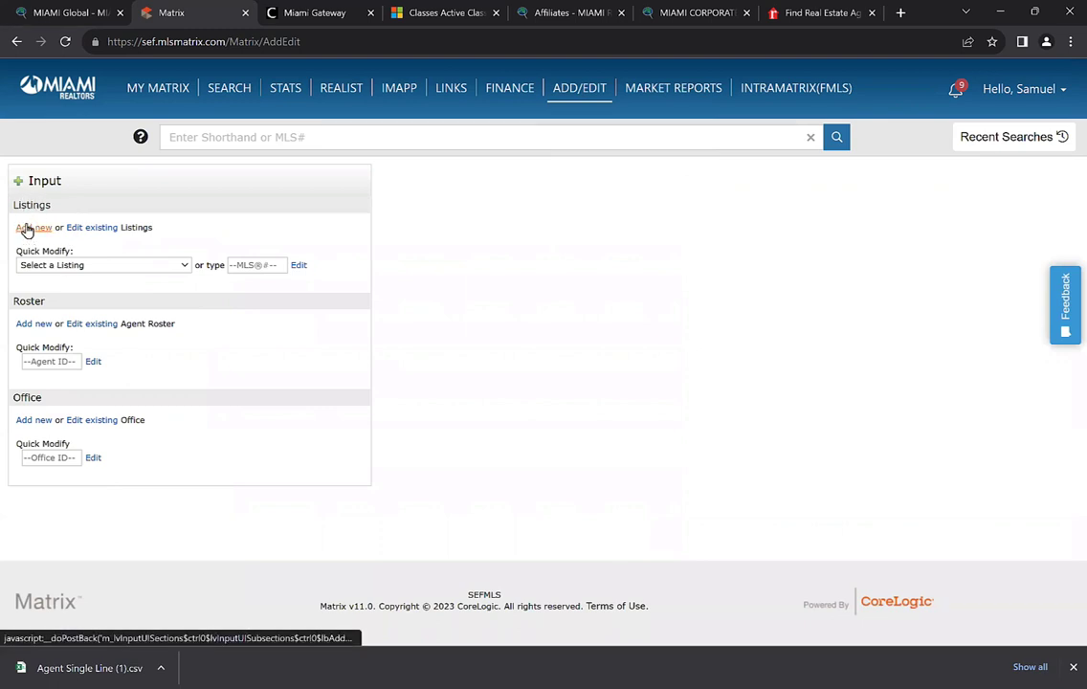
left_click(27, 229)
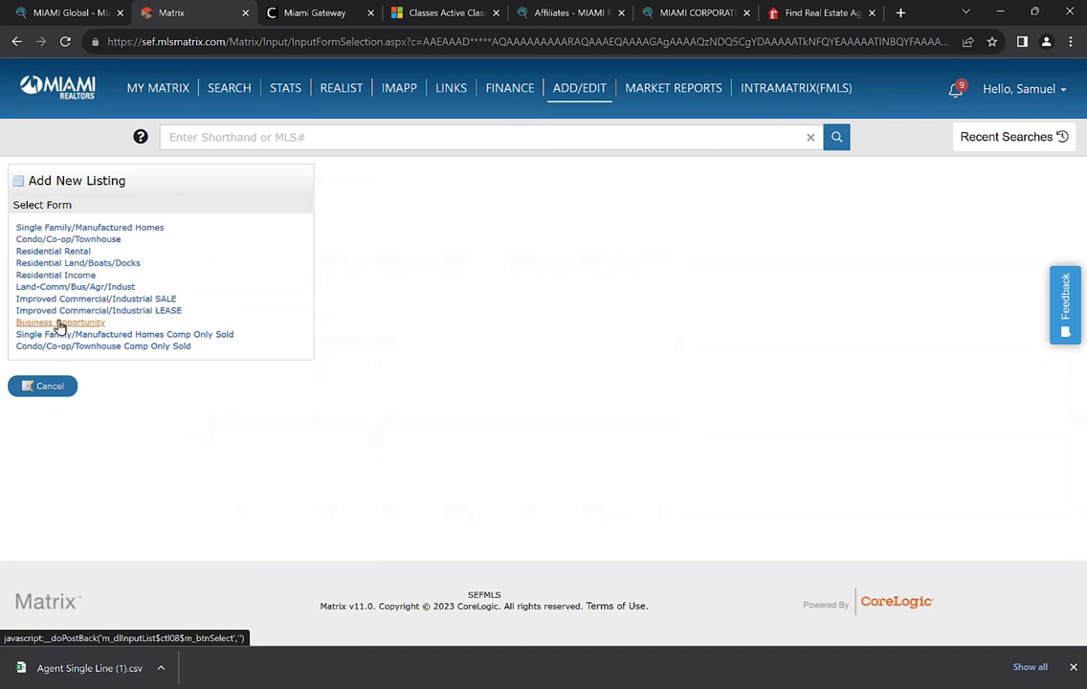
left_click(103, 230)
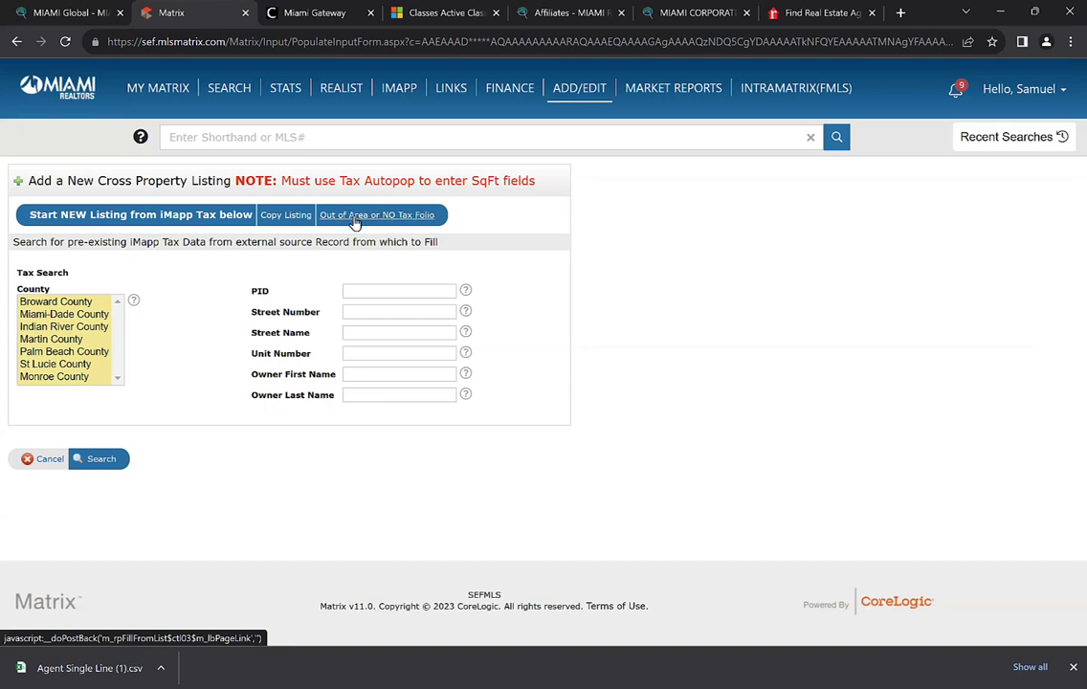
left_click(356, 217)
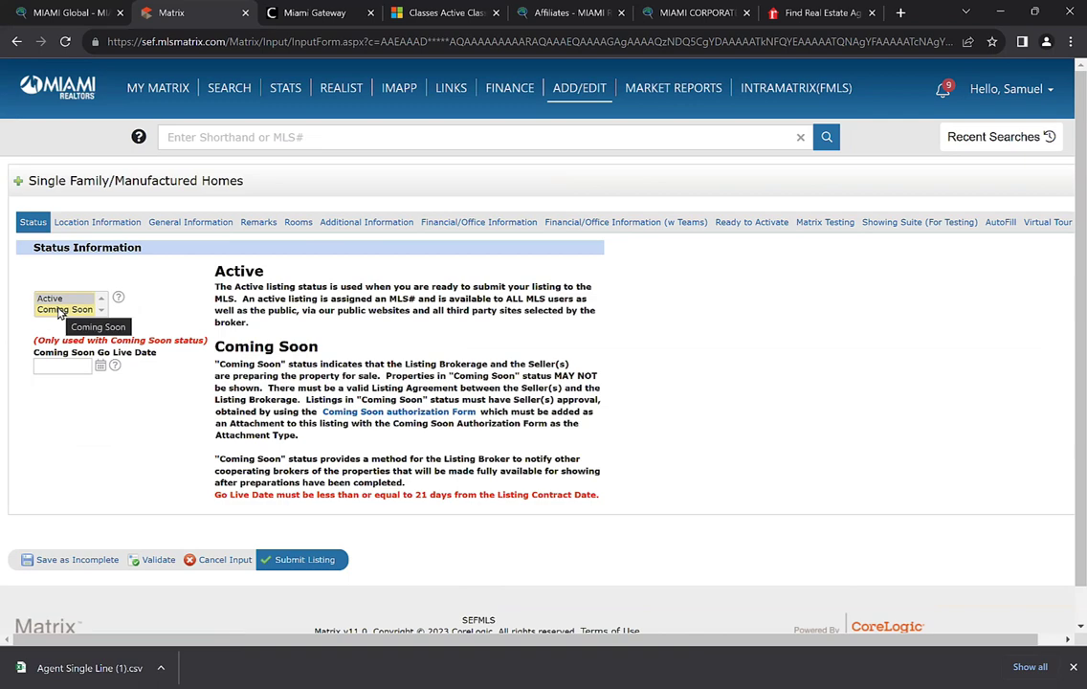
Go to miamirealtors.com's MLS page and open the MLS Policies & Procedures PDF
left_click(900, 12)
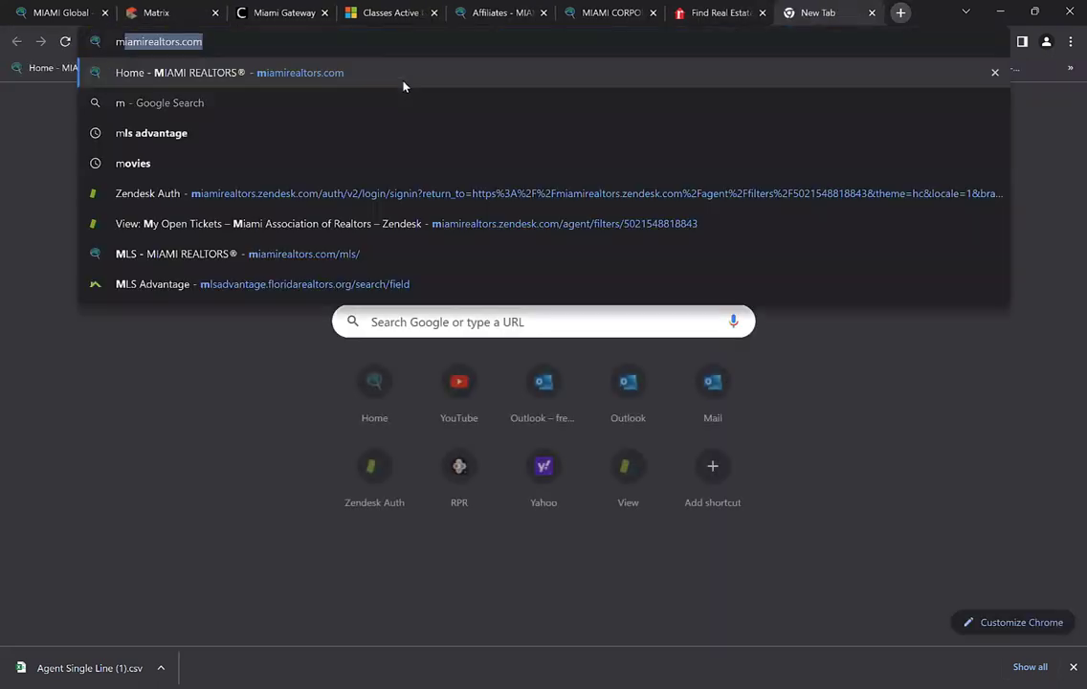
type("m")
left_click(316, 72)
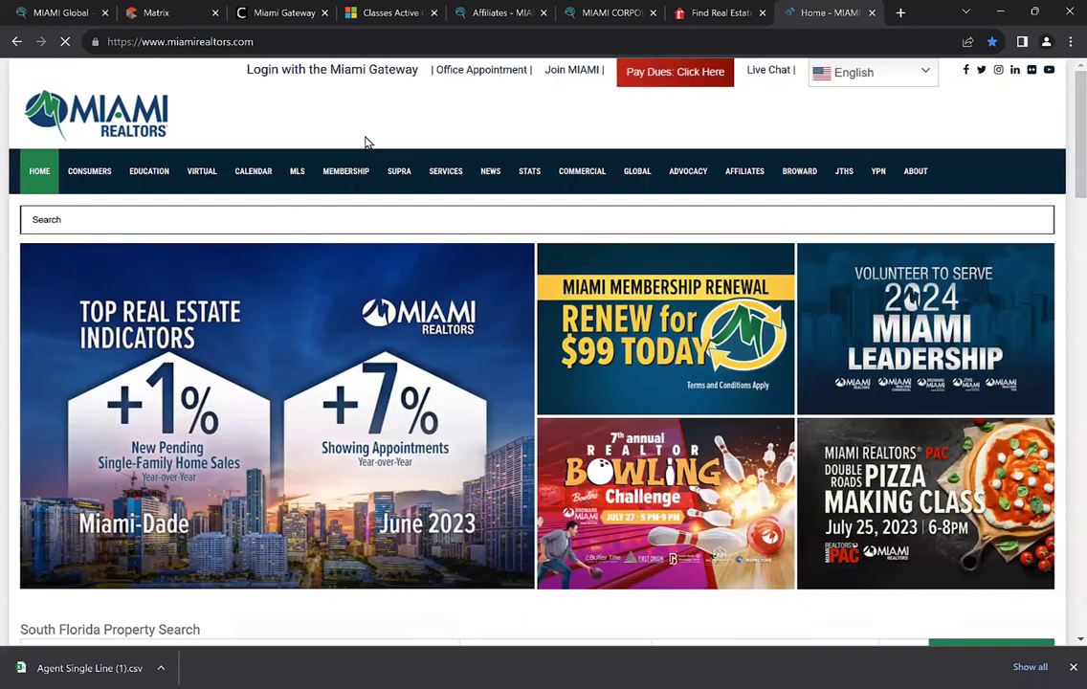
mouse_move(331, 168)
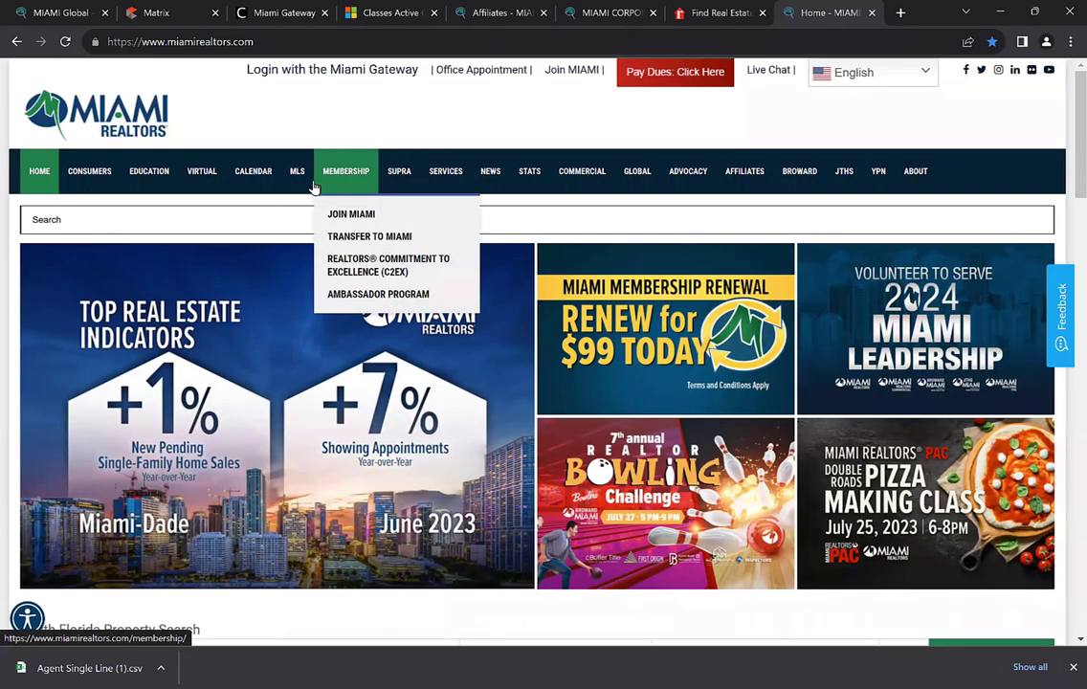
mouse_move(293, 179)
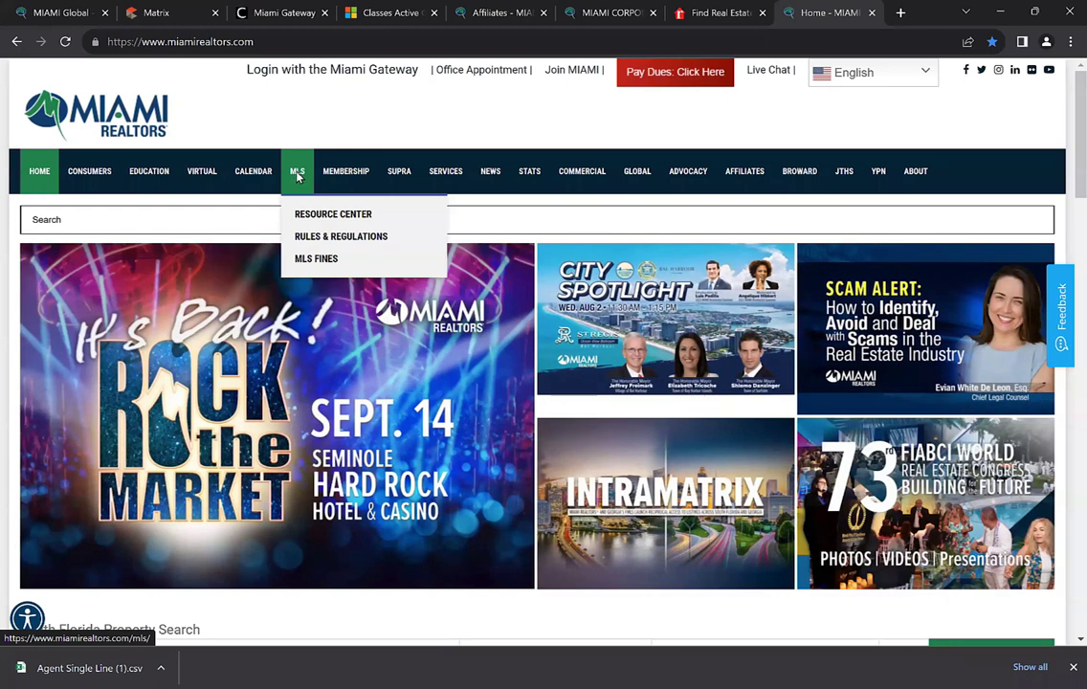
left_click(297, 176)
scroll(417, 404, "down", 2)
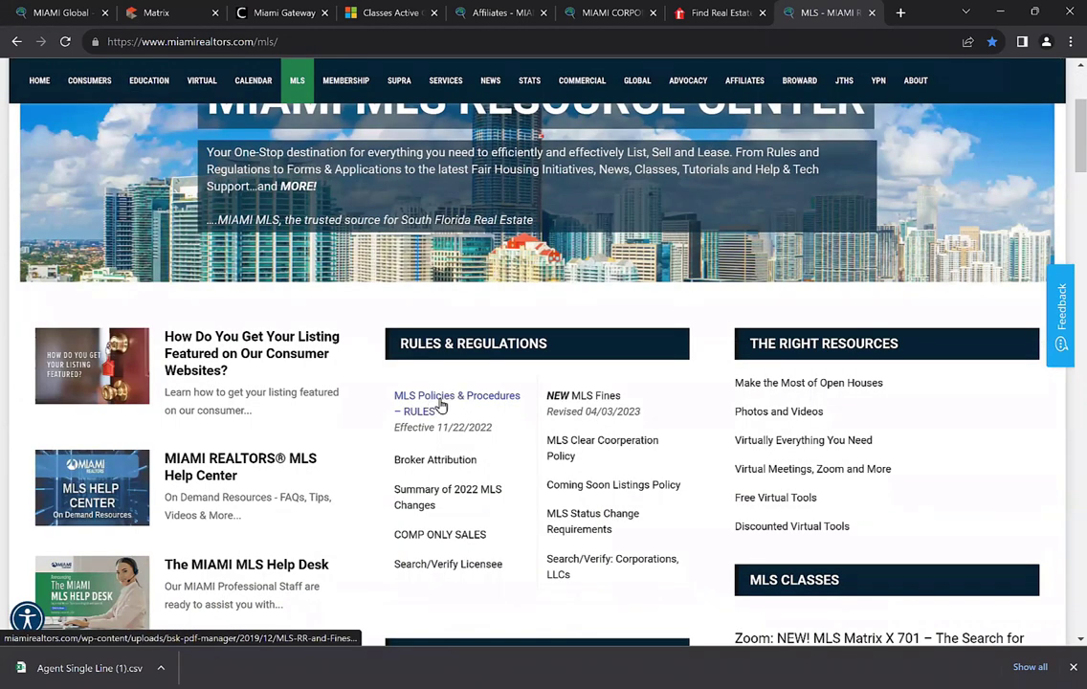
left_click(441, 405)
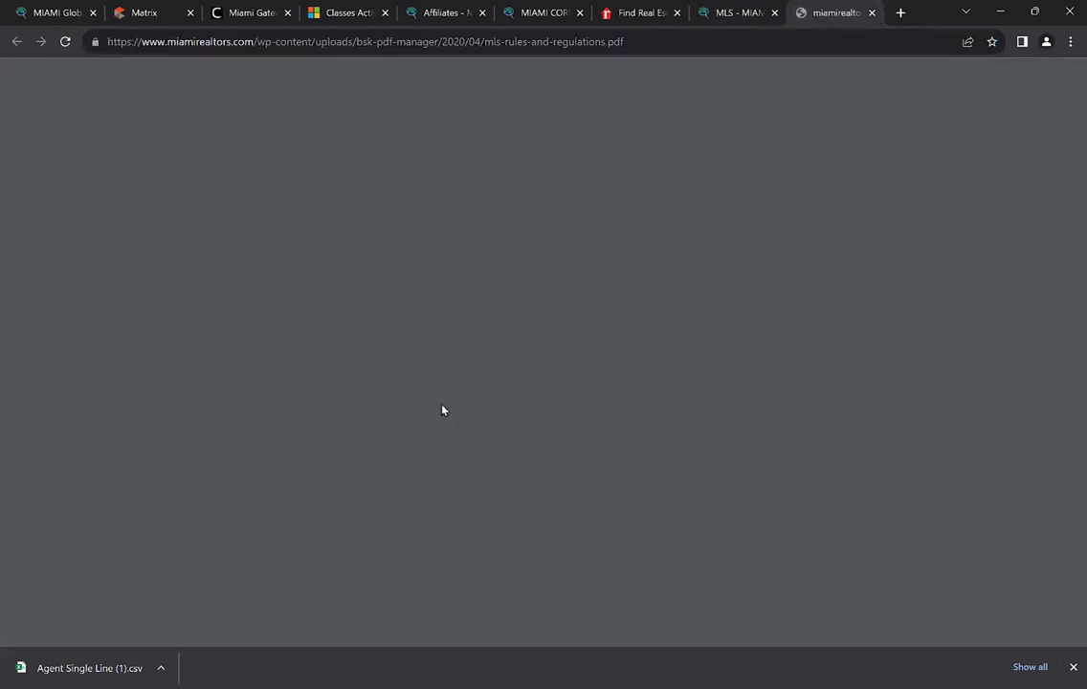
Find Section 1.1.3 on sanctioned countries in the PDF, then close it
key("ctrl+f")
type("1.1.")
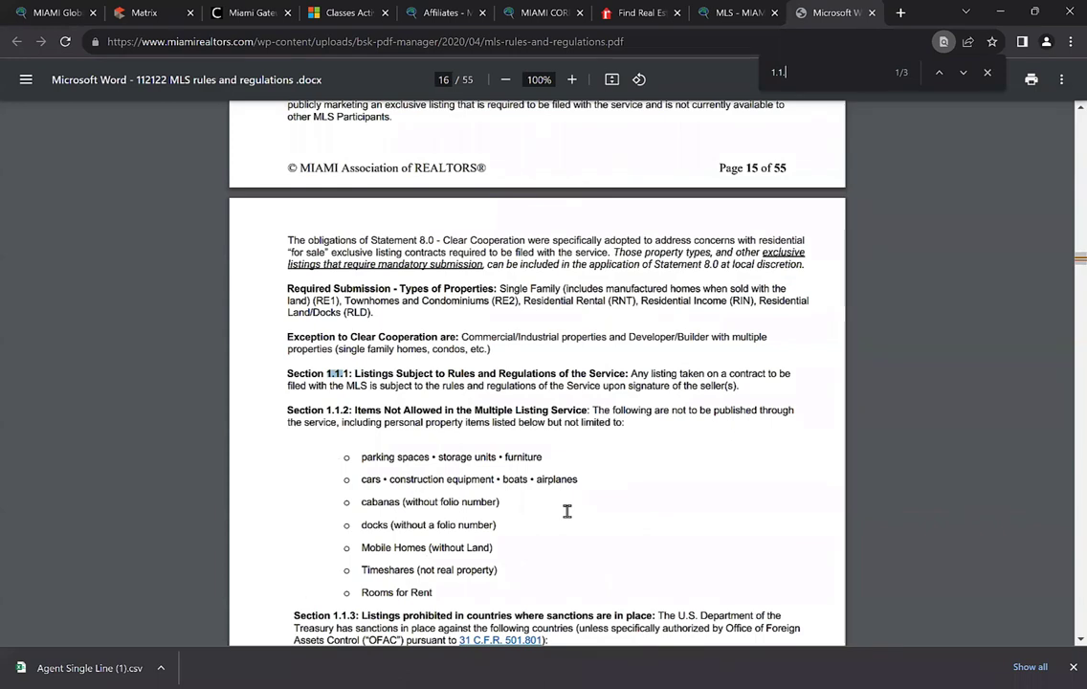
type("3")
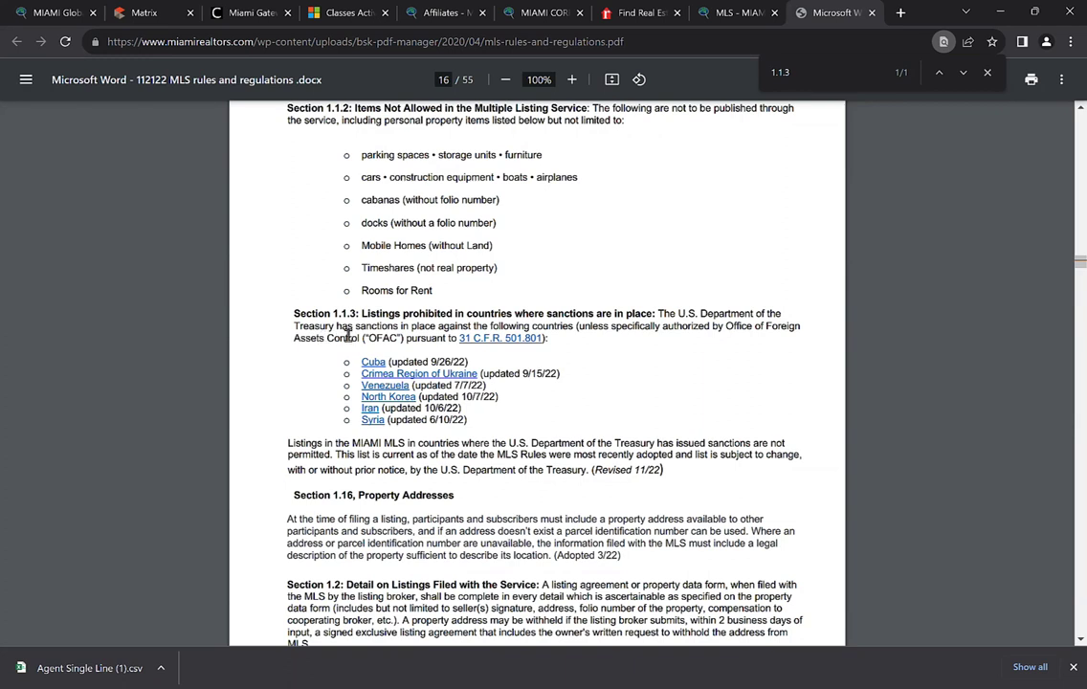
scroll(325, 350, "down", 1)
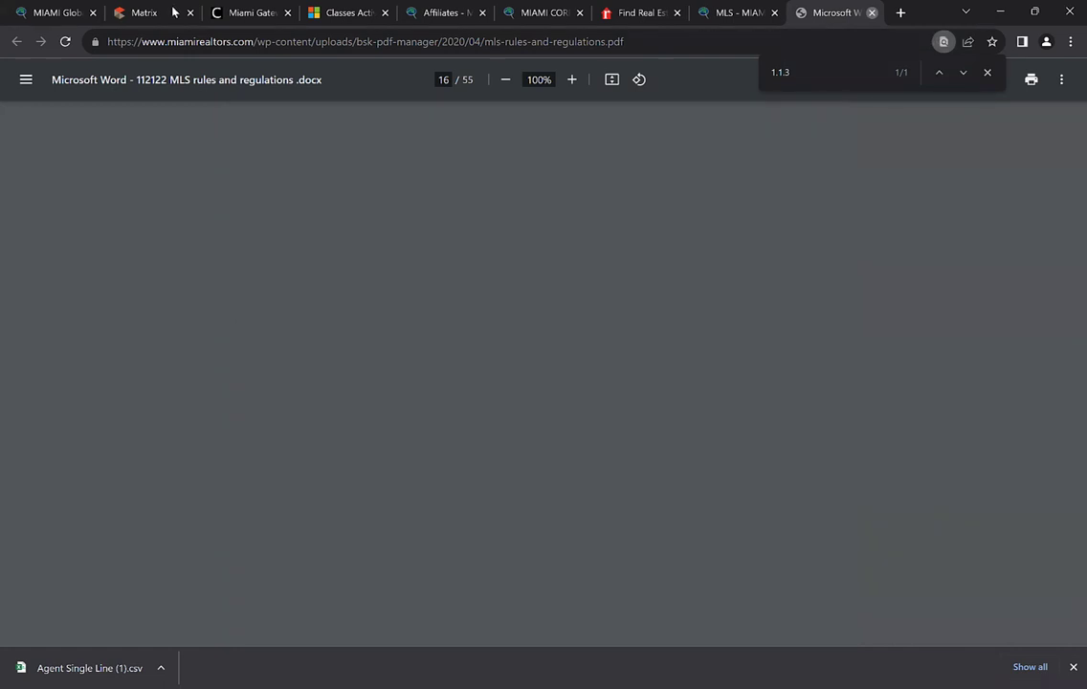
key("ctrl+w")
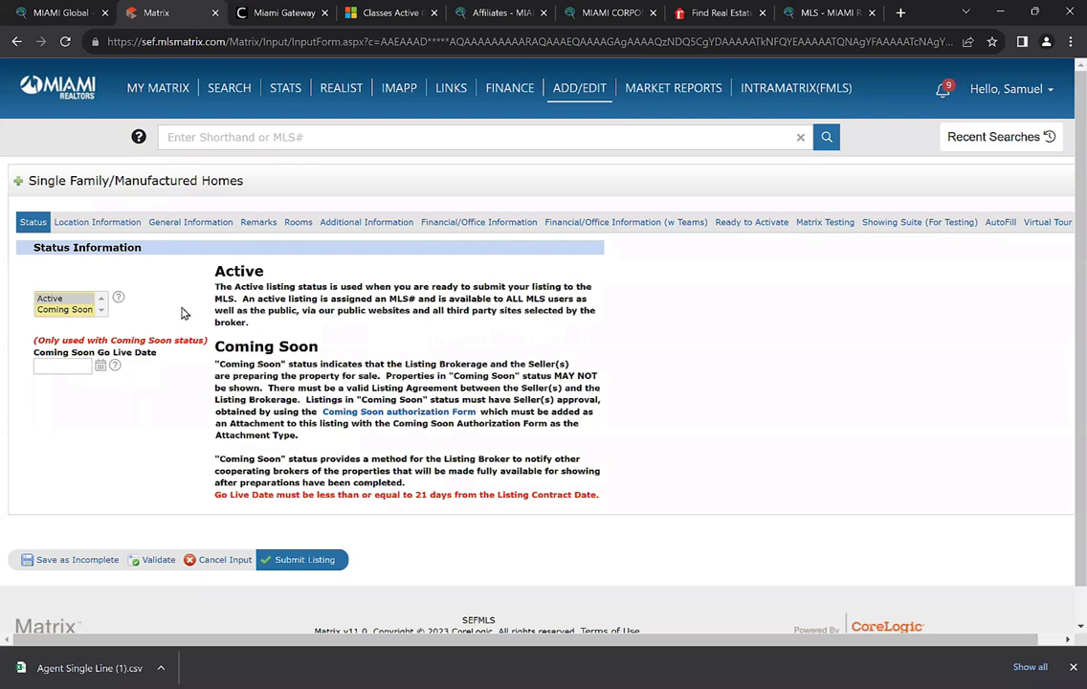
Set the listing status to Active and move to the Location Information section
left_click(73, 299)
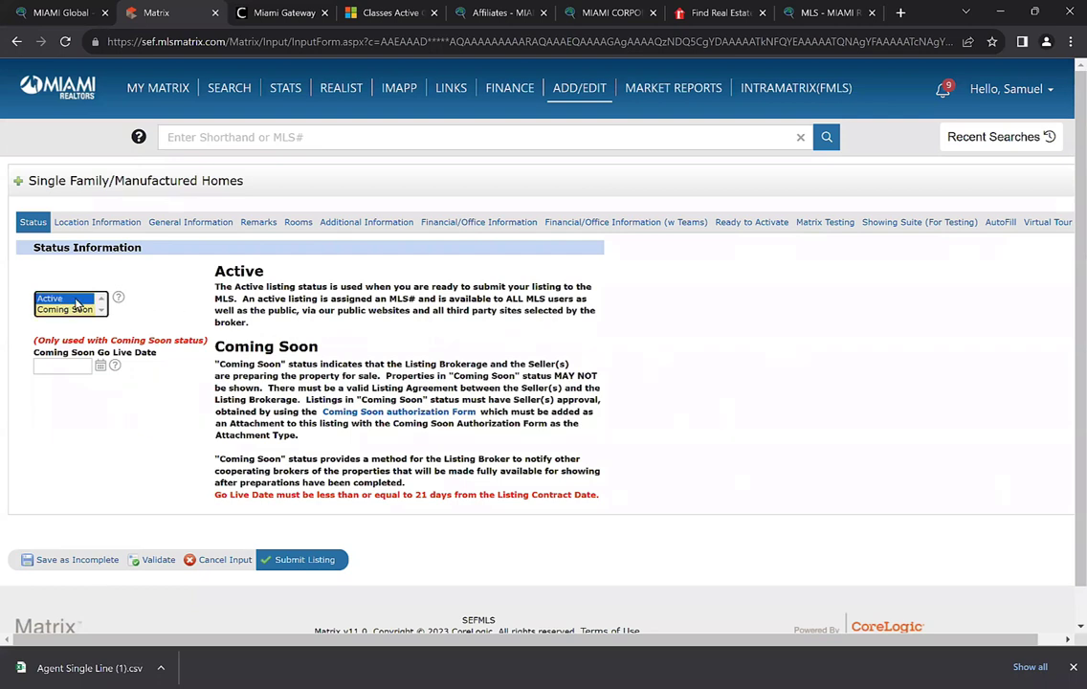
left_click(96, 226)
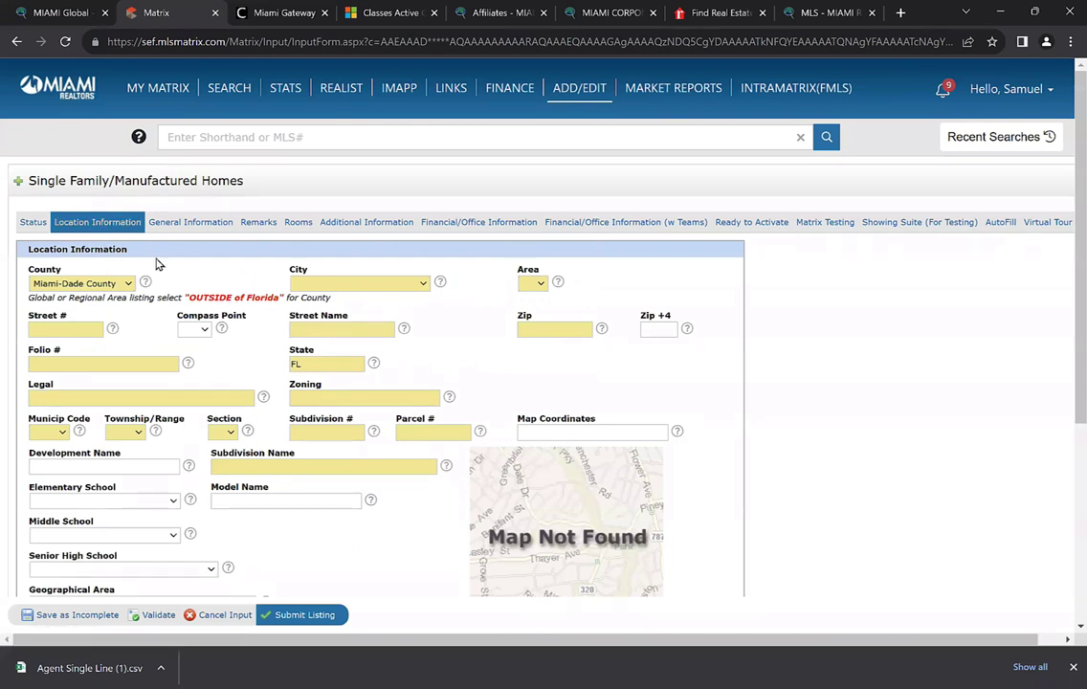
Set County to OUTSIDE of Florida and Area to 5990 Global Outside US
left_click(534, 284)
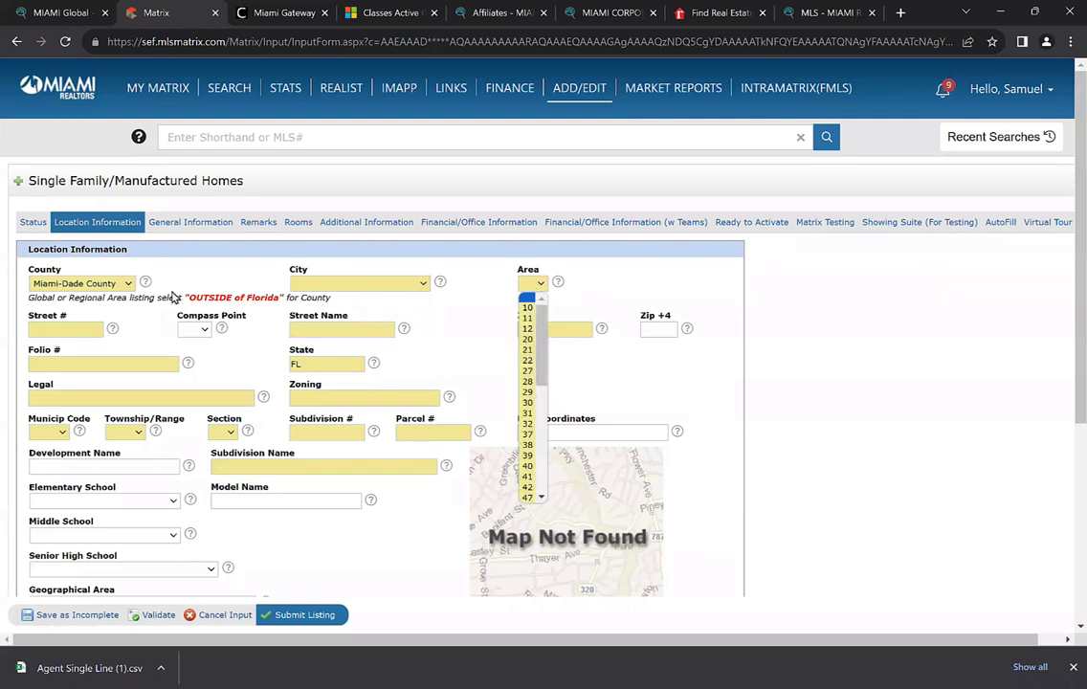
key("Down")
key("Down")
key("Down")
key("Down")
key("Down")
key("Down")
key("Down")
key("Down")
key("Down")
key("Down")
key("Down")
key("Down")
key("Down")
key("Down")
key("Down")
key("Down")
key("Down")
key("Down")
key("Down")
key("Down")
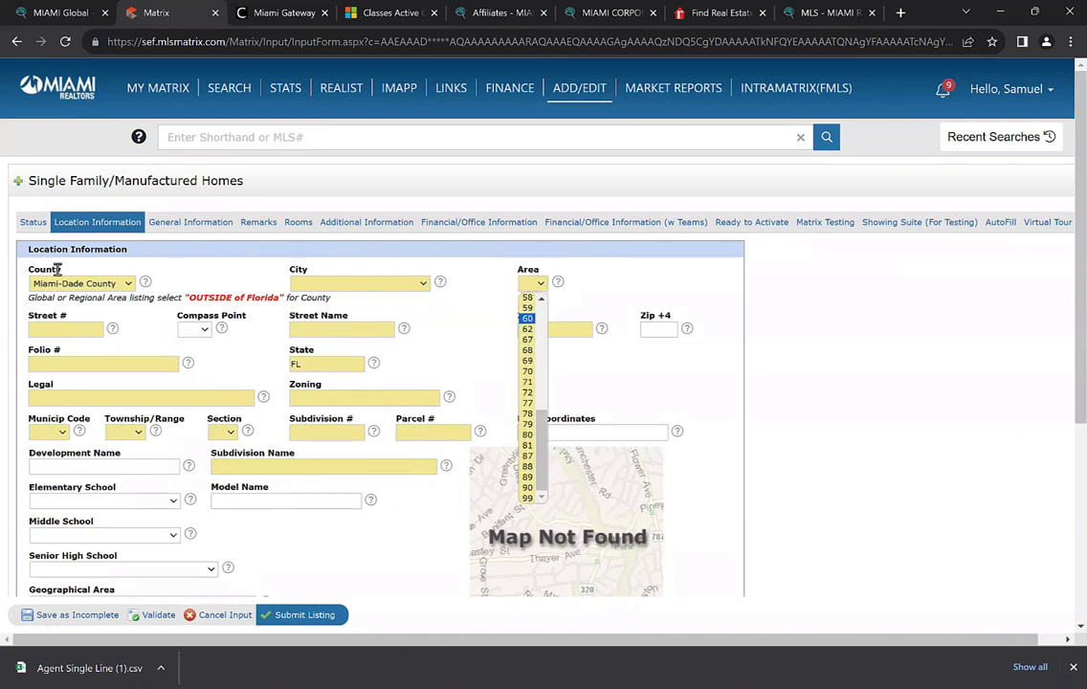
left_click(88, 297)
left_click(74, 284)
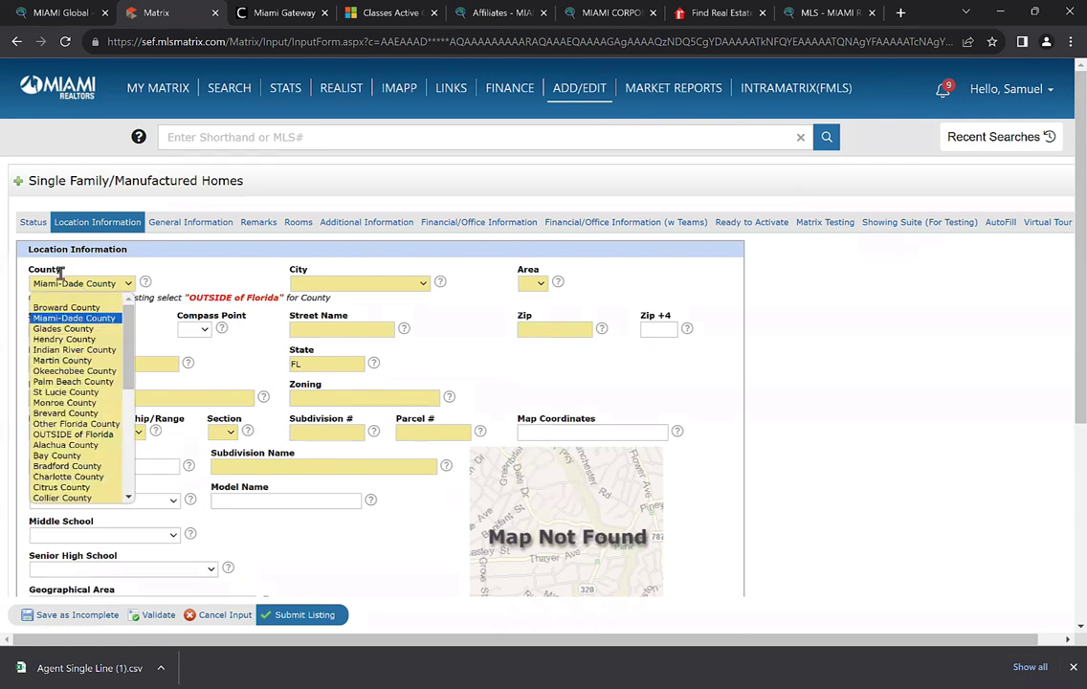
scroll(83, 369, "down", 3)
scroll(86, 376, "up", 3)
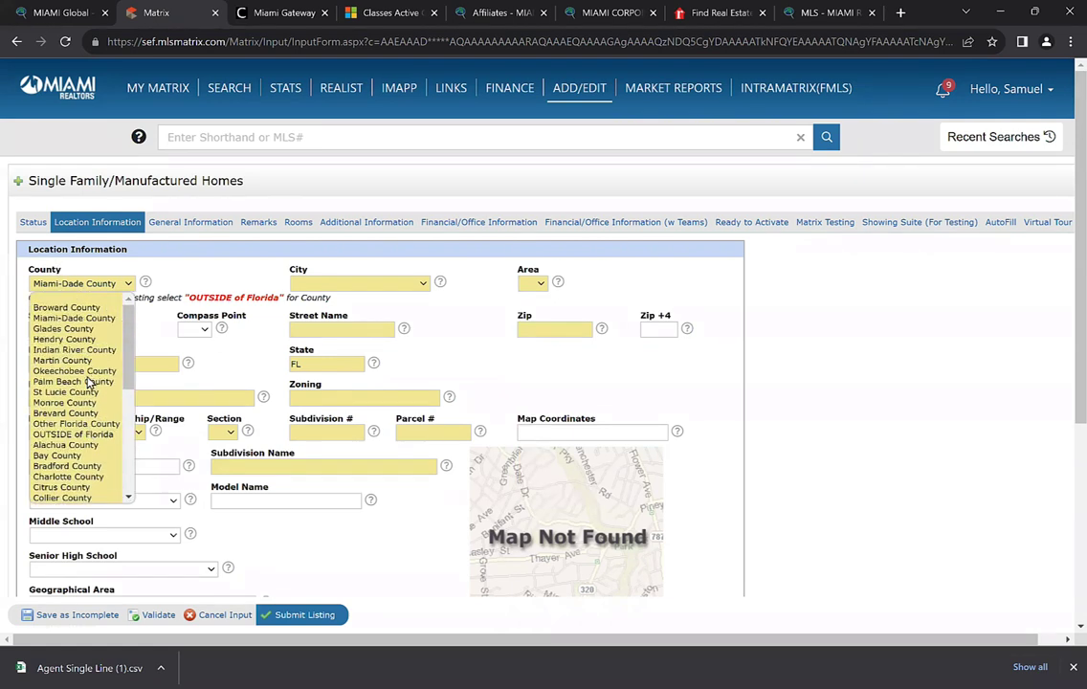
left_click(81, 435)
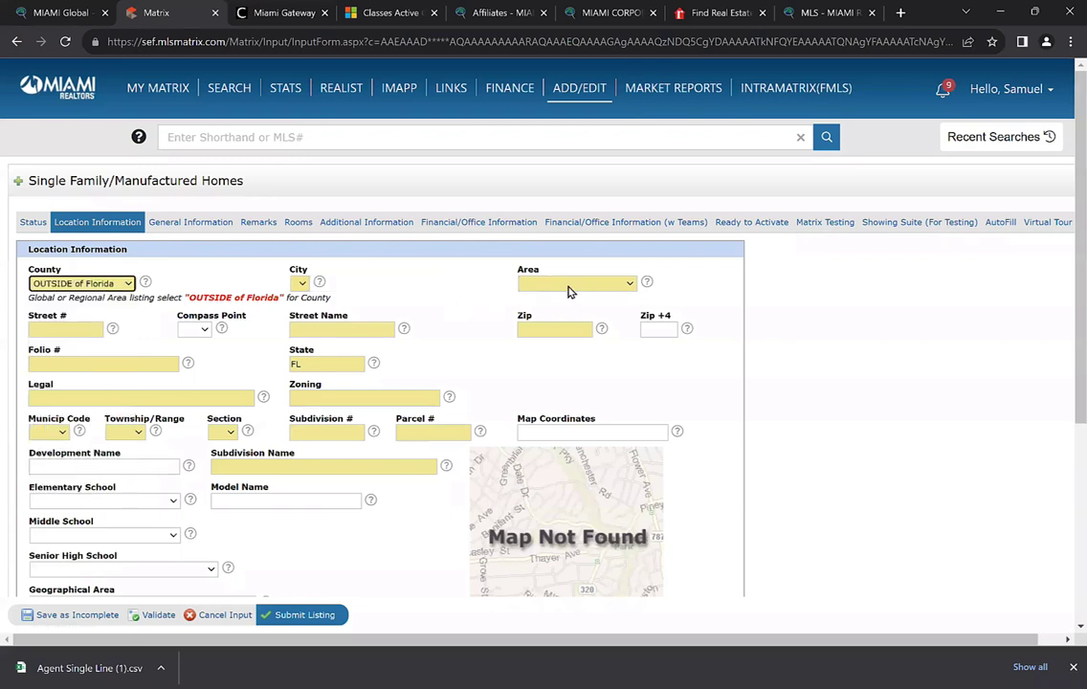
left_click(555, 283)
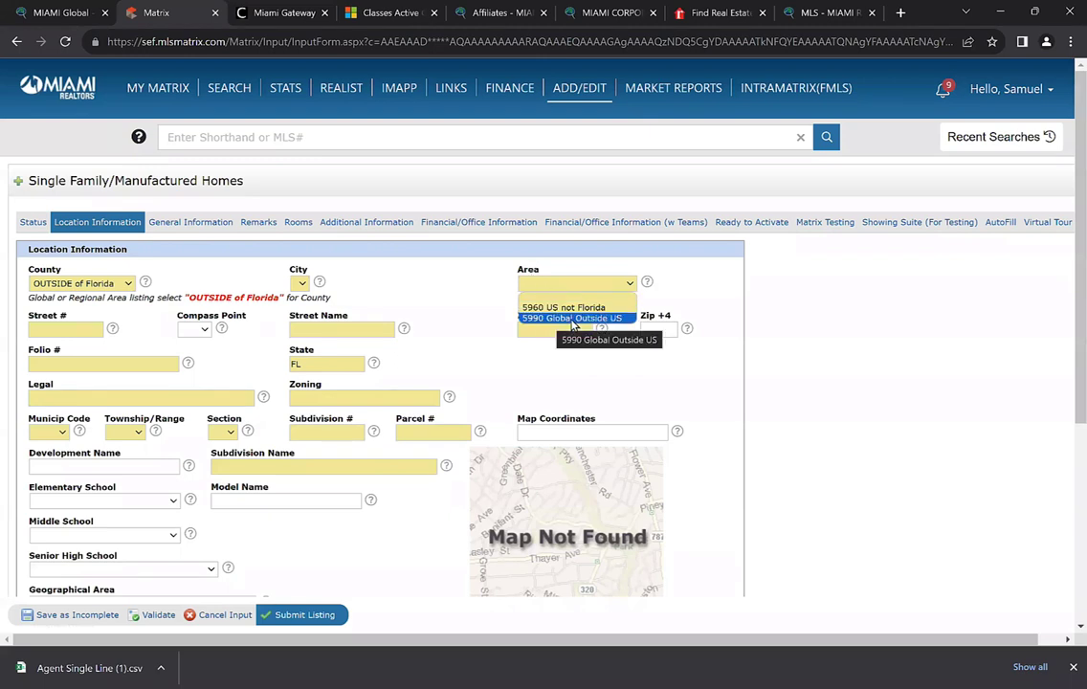
left_click(572, 319)
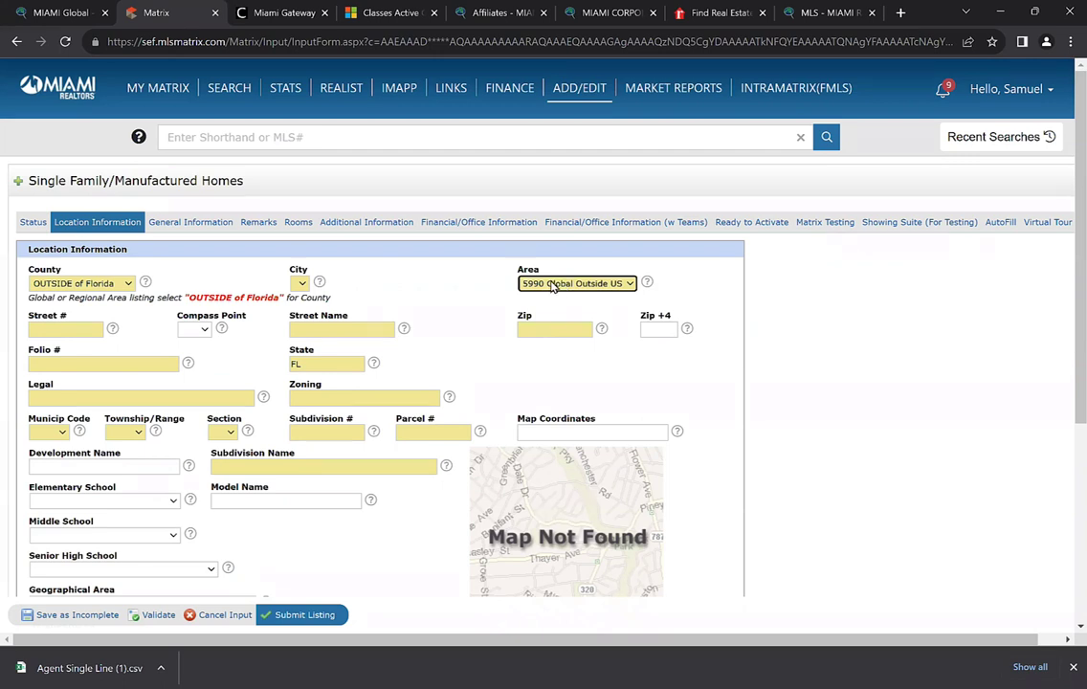
Keep the listing's State as FL by re-entering it
left_click(301, 287)
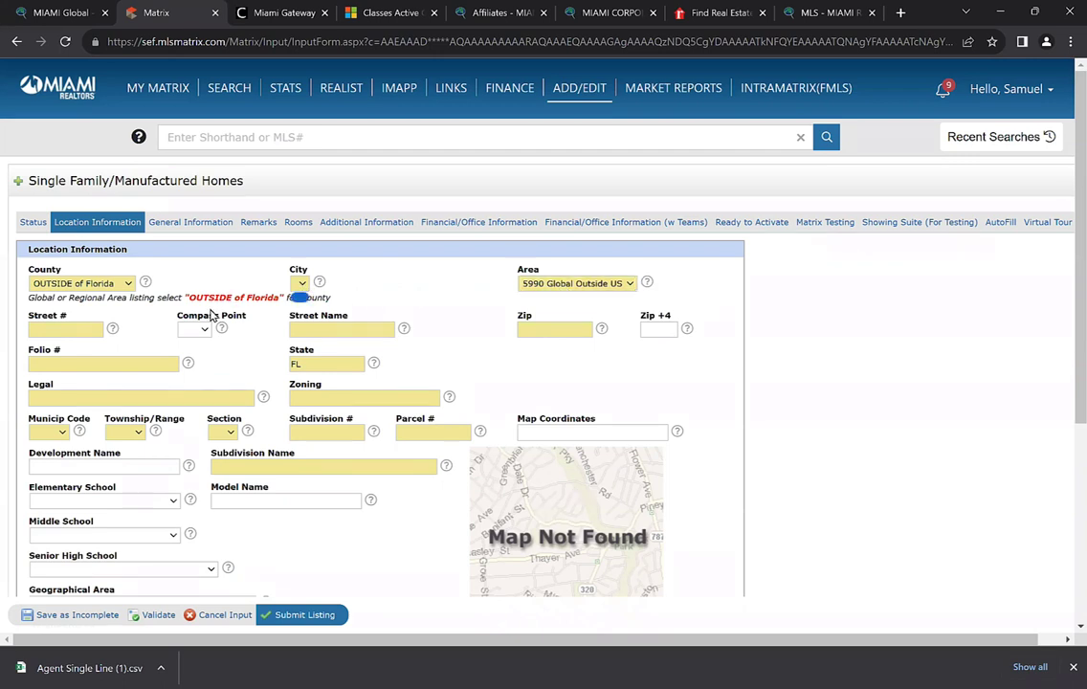
left_click(67, 328)
scroll(69, 326, "down", 1)
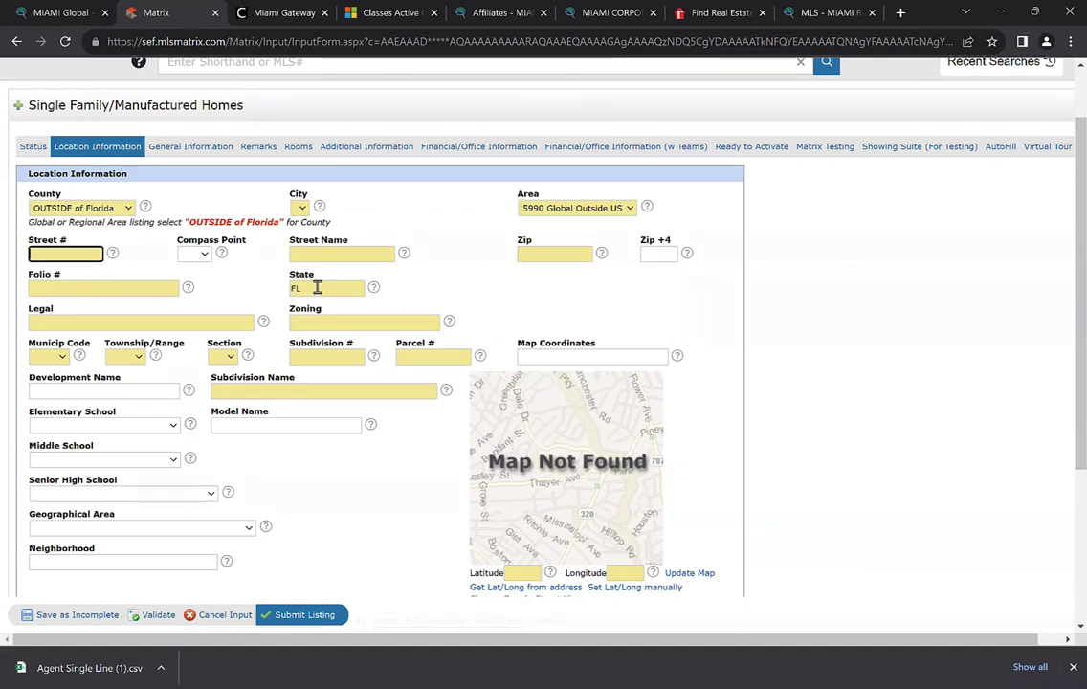
double_click(316, 289)
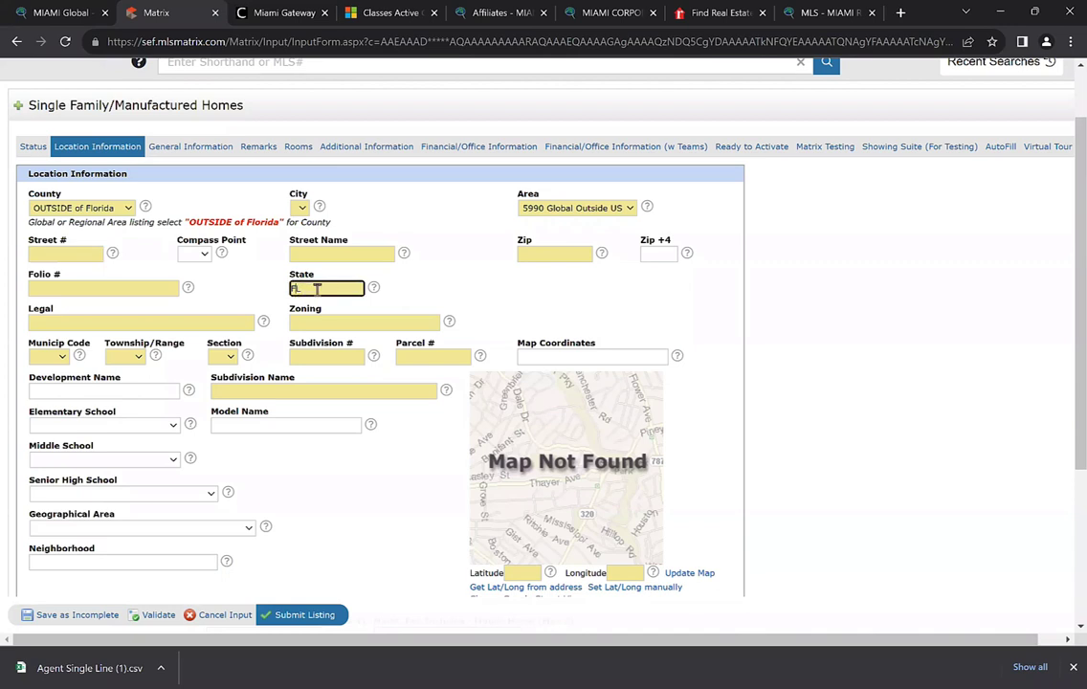
type("FL")
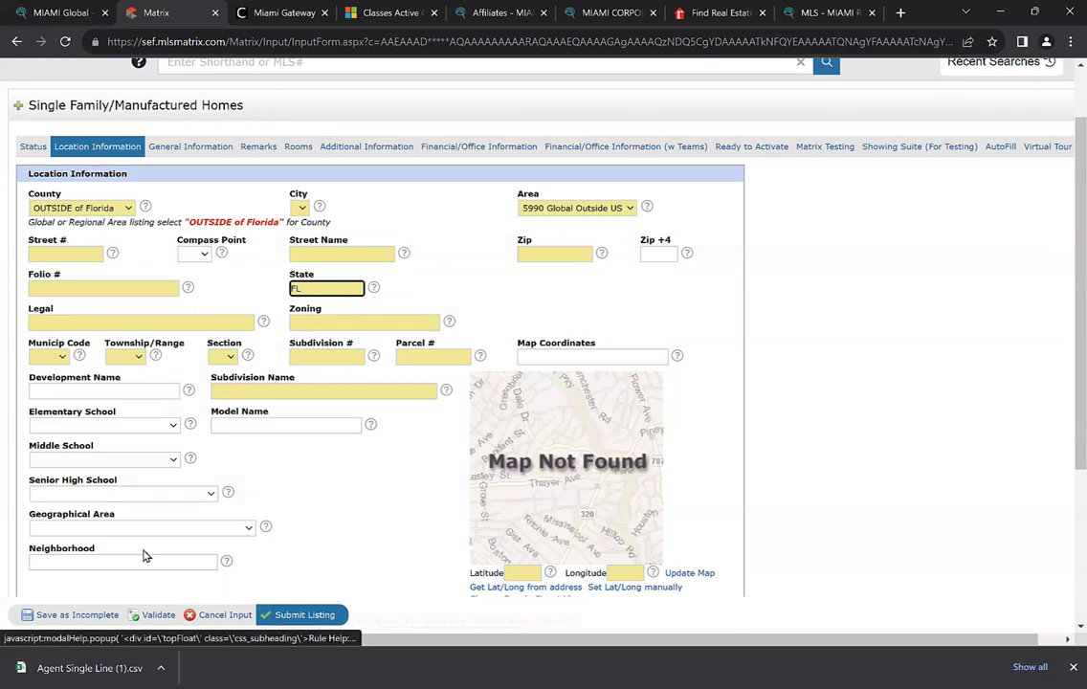
Validate the listing form and review the fields flagged as missing
left_click(155, 616)
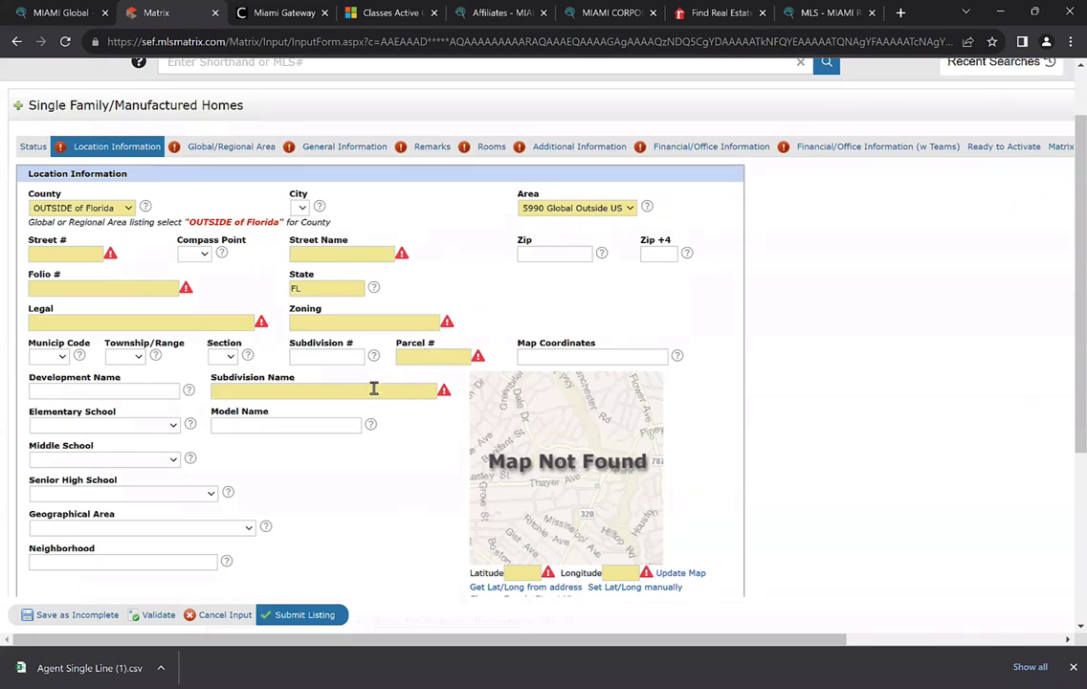
scroll(373, 388, "down", 1)
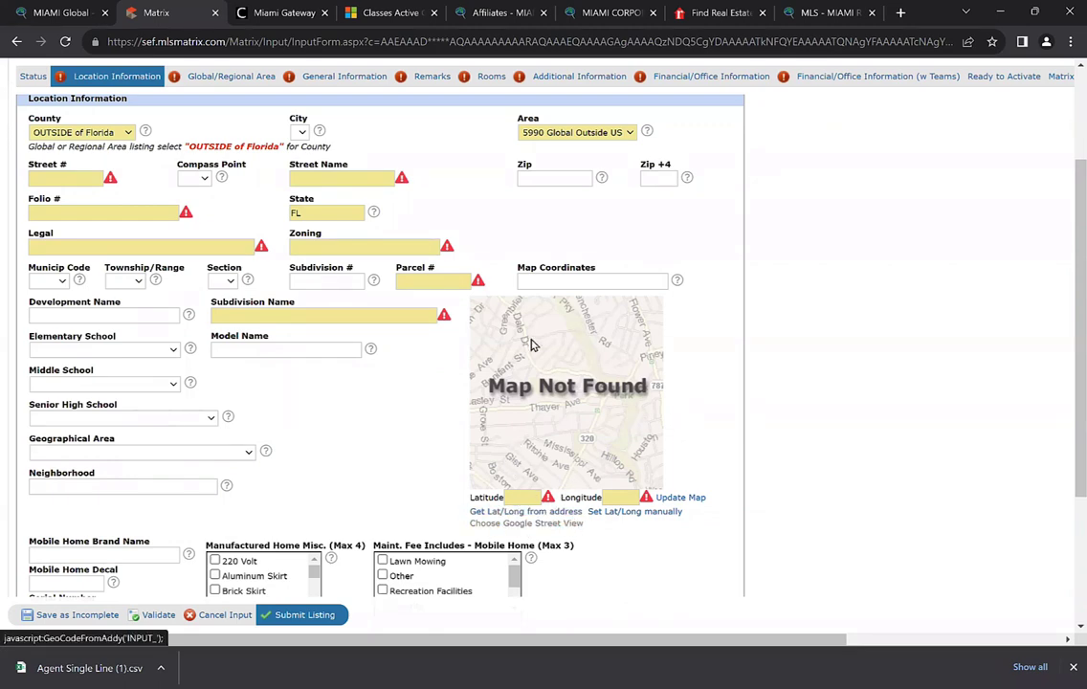
scroll(549, 508, "up", 2)
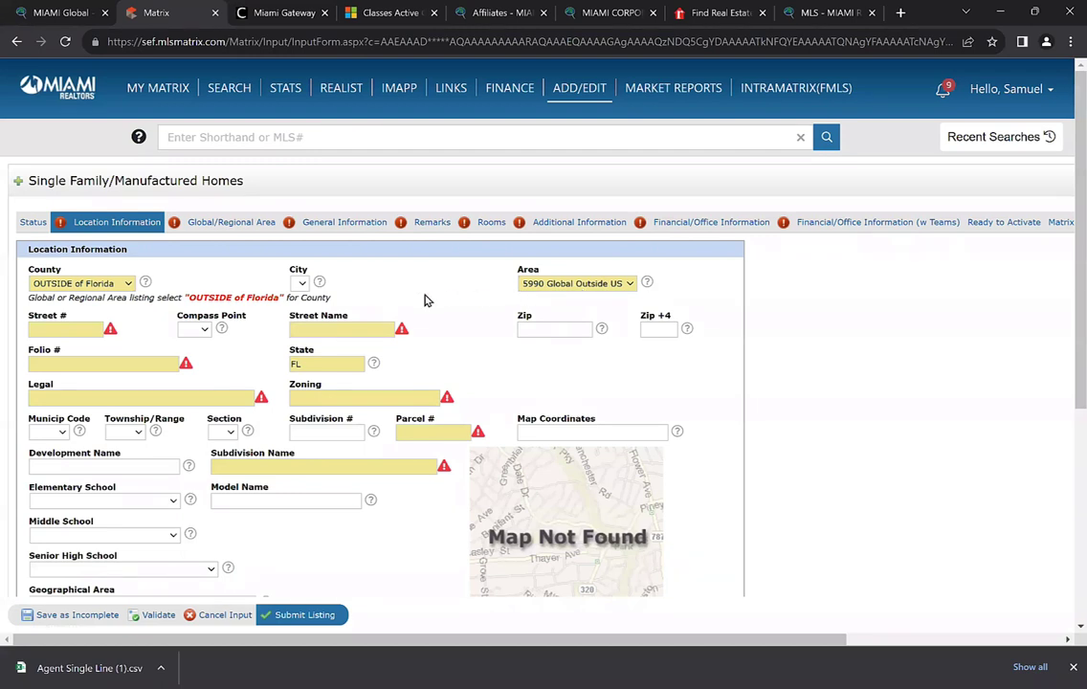
Choose South America as region and Argentina as country, and enter Buenos Aires as the city
left_click(244, 224)
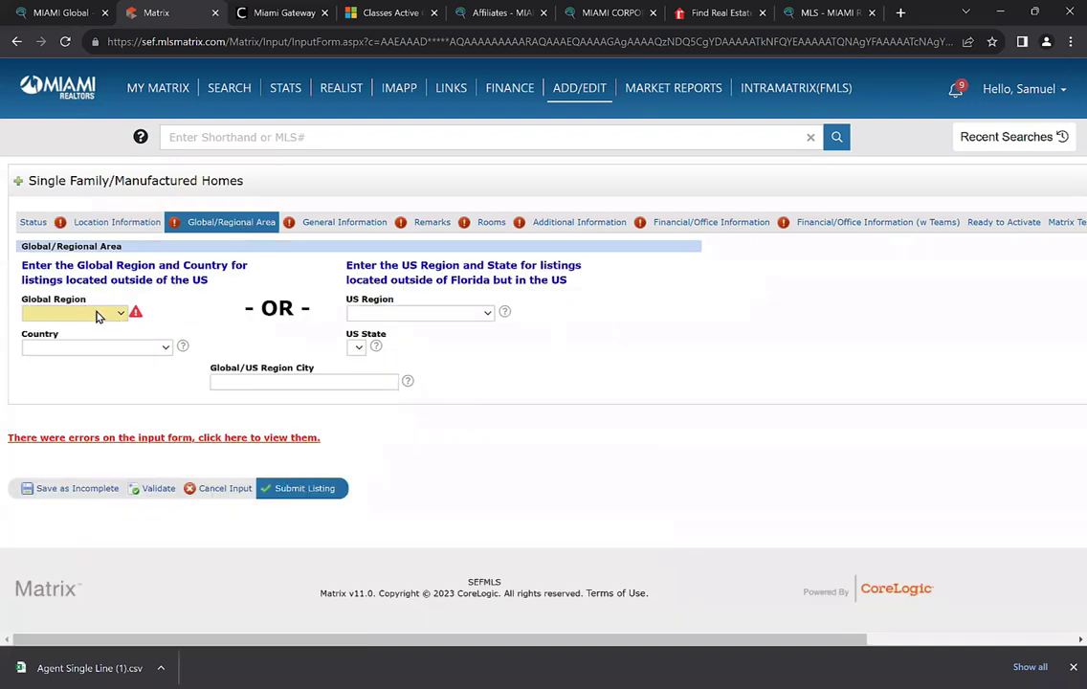
left_click(99, 316)
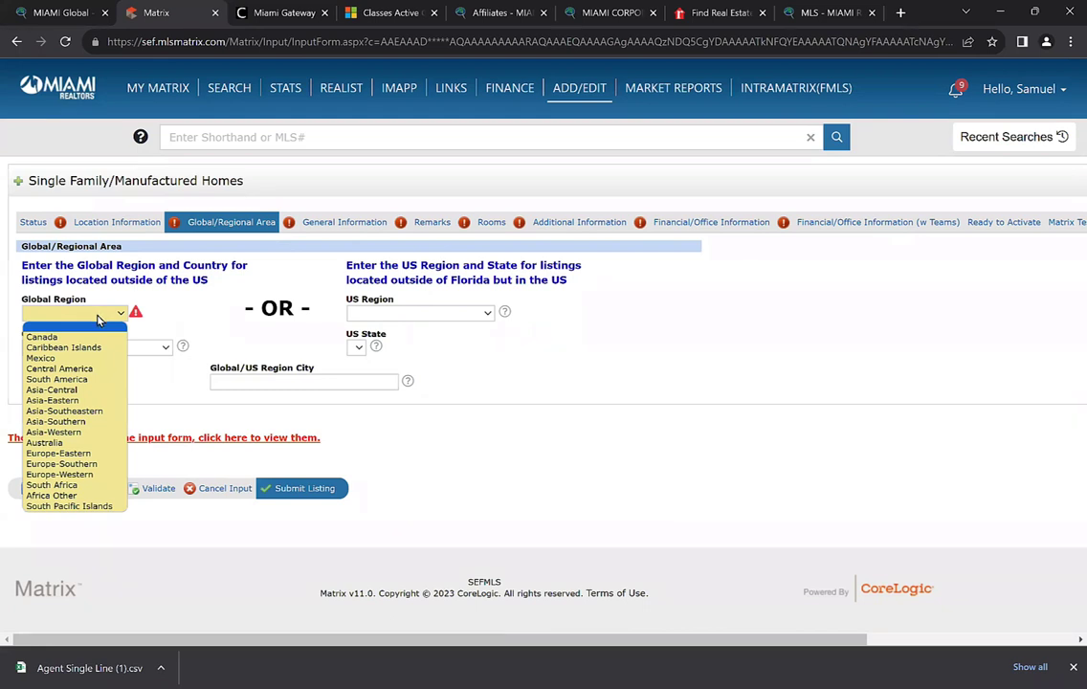
left_click(86, 380)
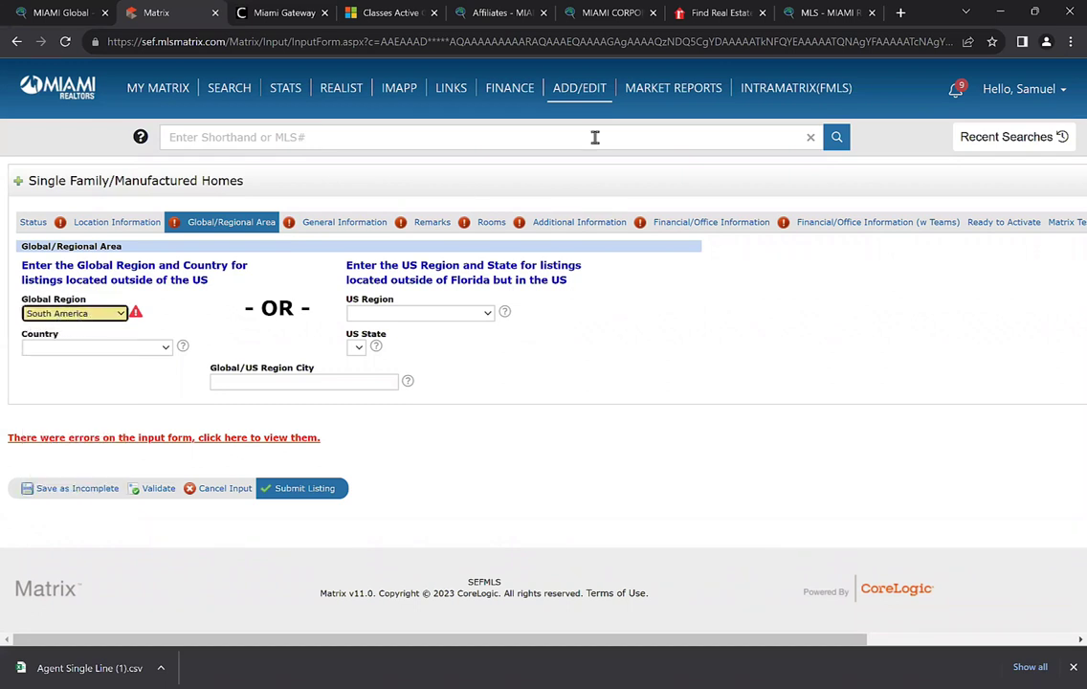
left_click(111, 350)
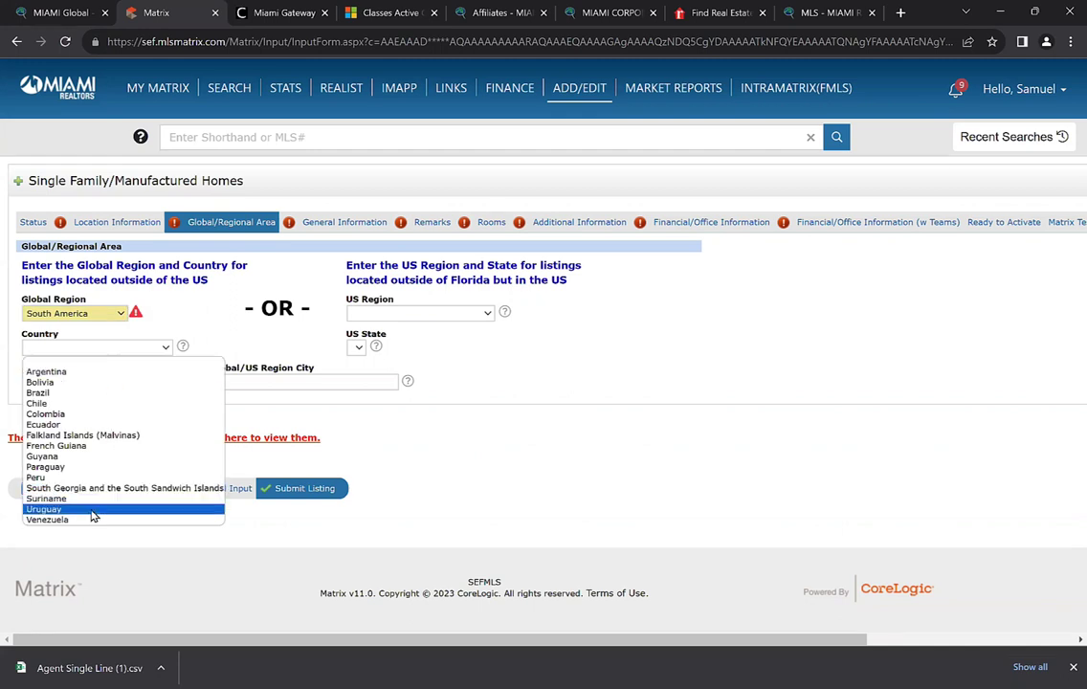
left_click(73, 371)
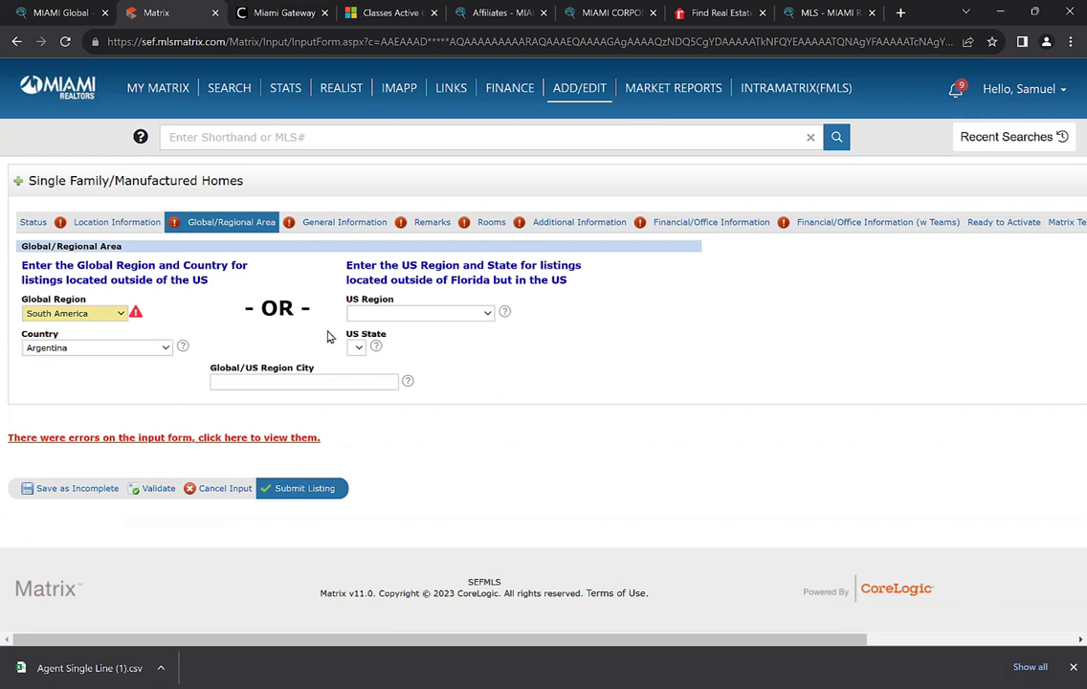
left_click(414, 316)
left_click(255, 372)
left_click(251, 382)
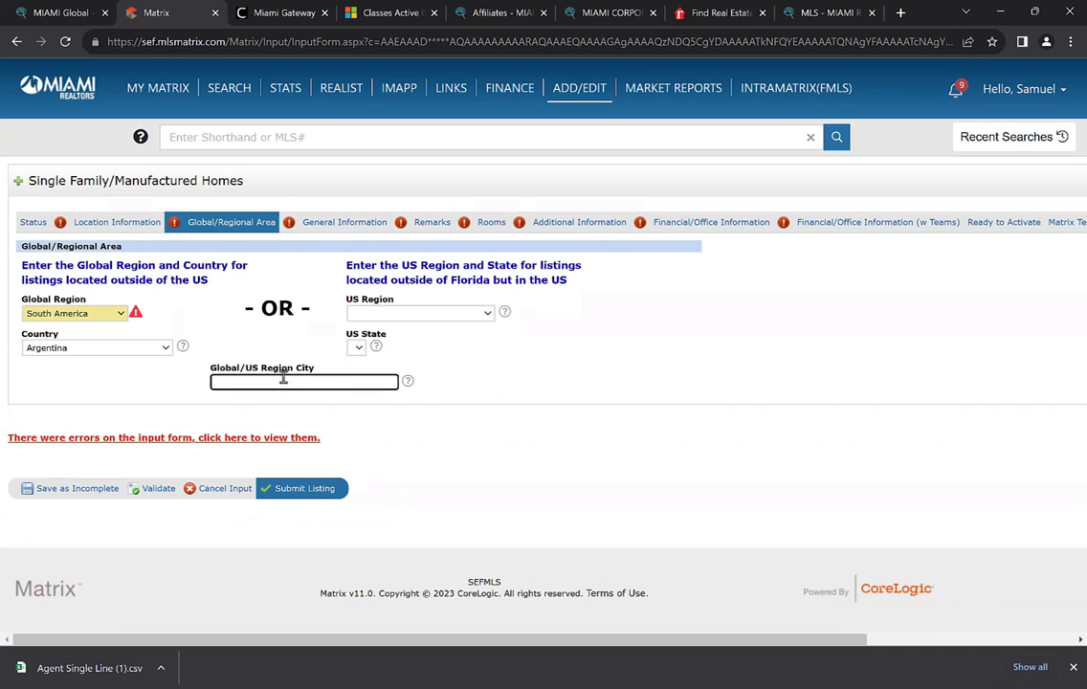
type("Buw")
type("nos Aires")
Review the General Information, Location and Global/Regional Area sections, then cancel the listing input
left_click(331, 228)
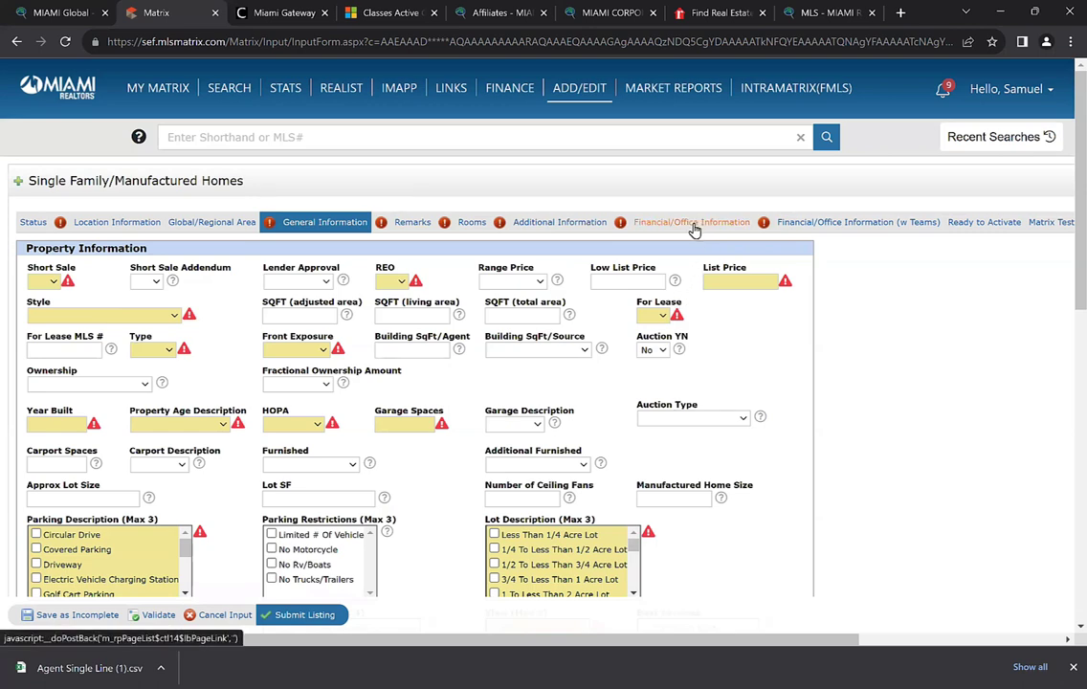
scroll(301, 619, "down", 2)
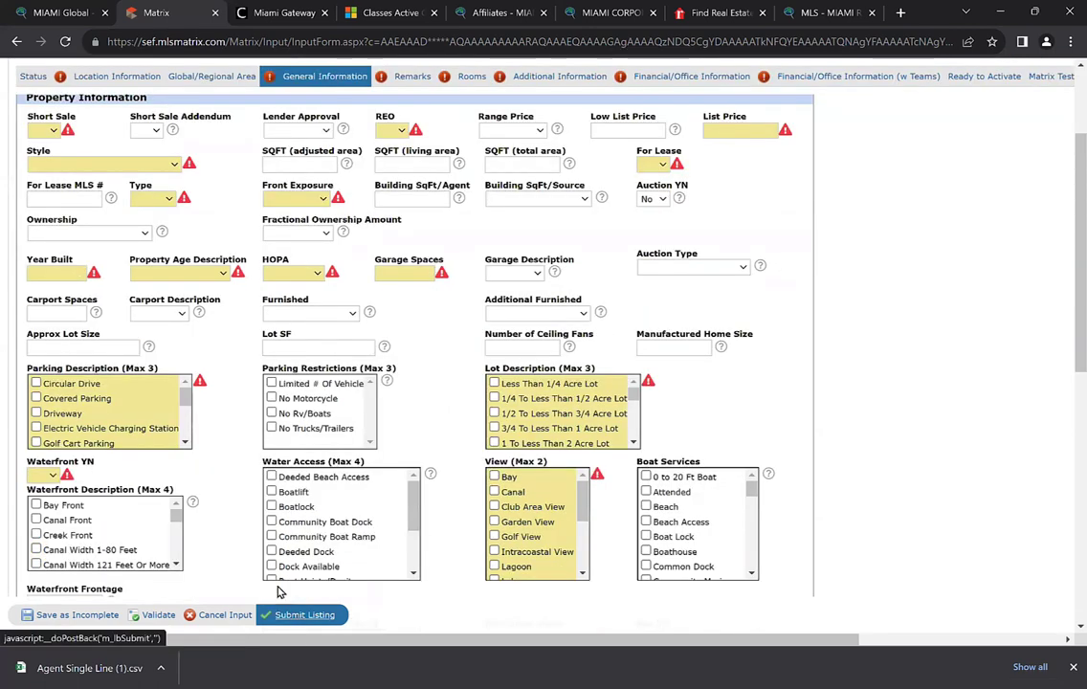
scroll(243, 524, "up", 2)
left_click(95, 223)
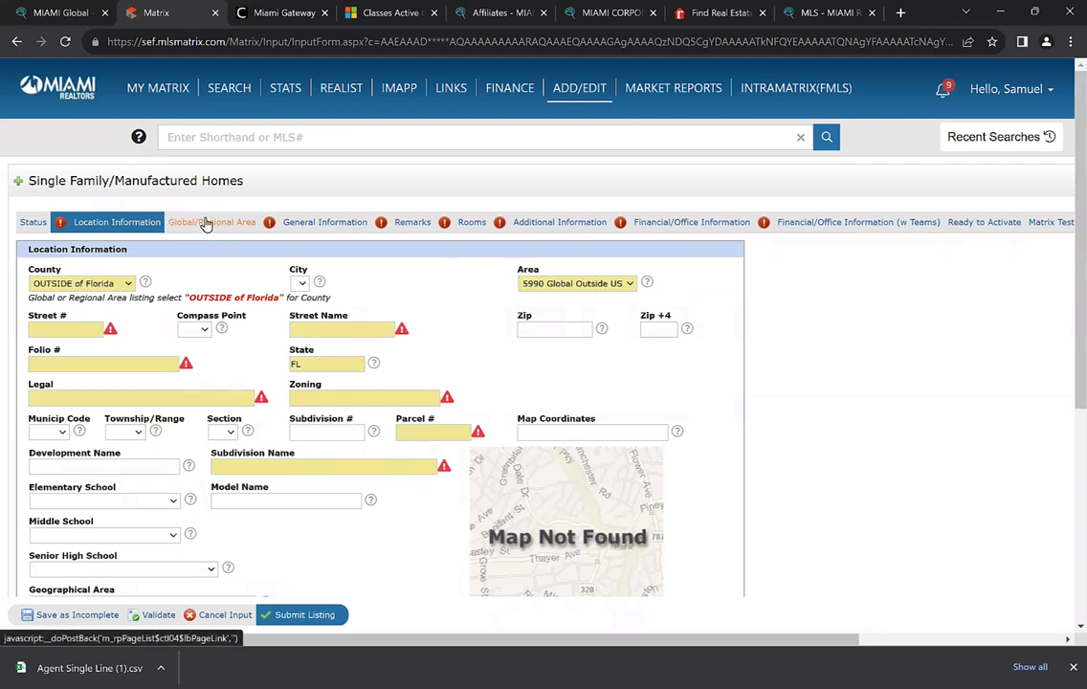
left_click(249, 227)
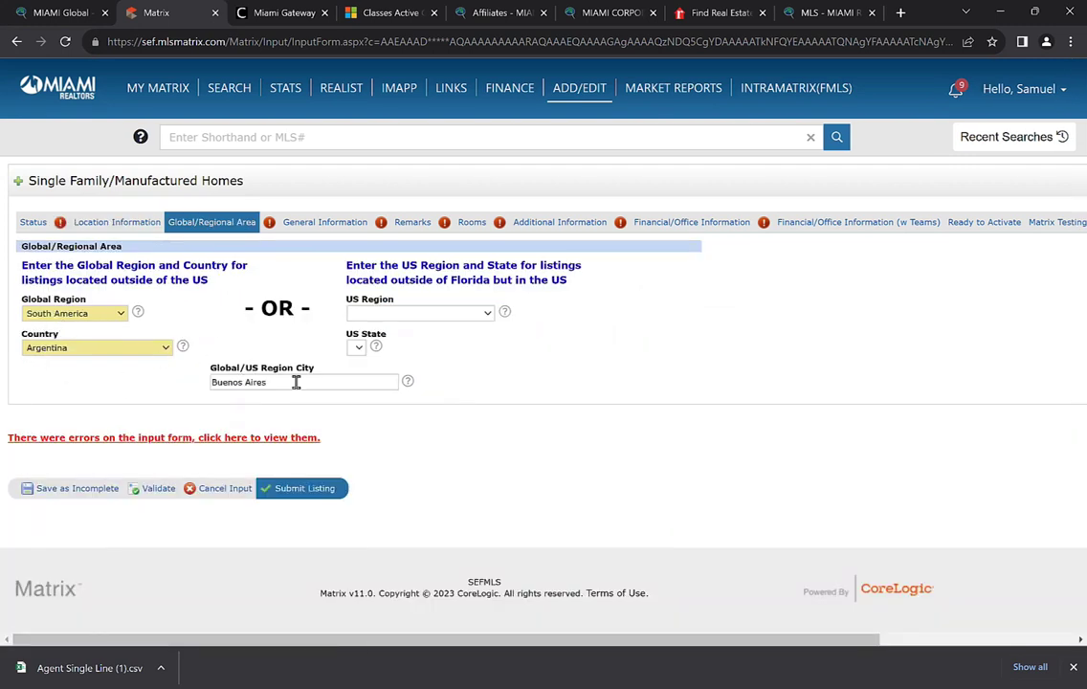
left_click(239, 495)
Discard the unsaved listing input and launch Proxio from the Miami REALTORS Gateway apps page
left_click(613, 132)
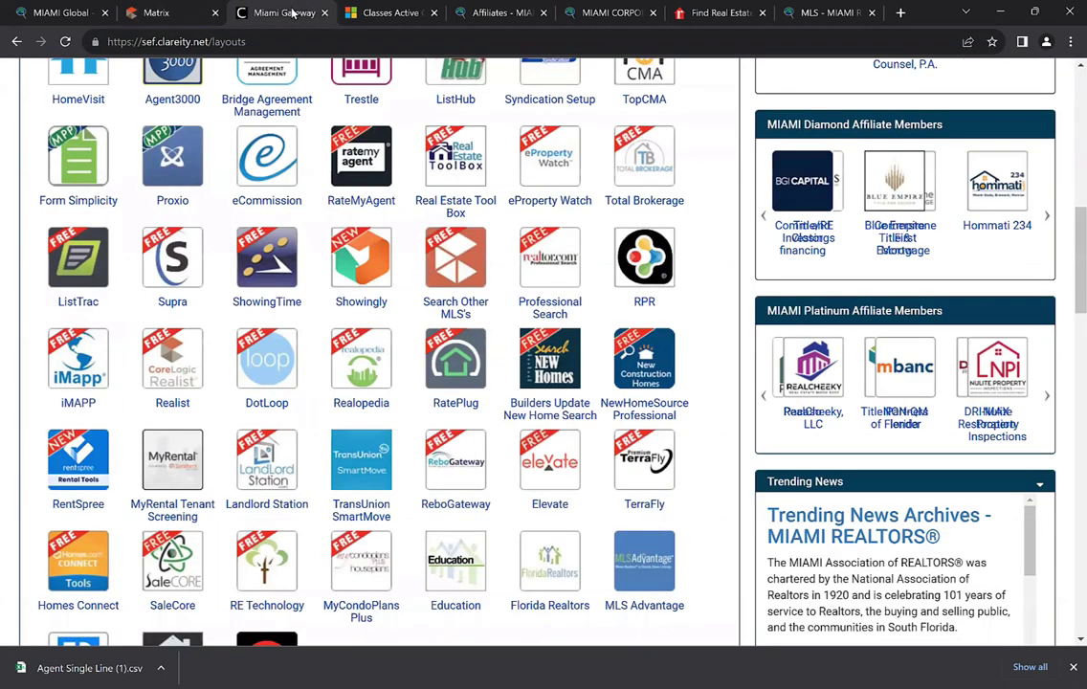
left_click(287, 13)
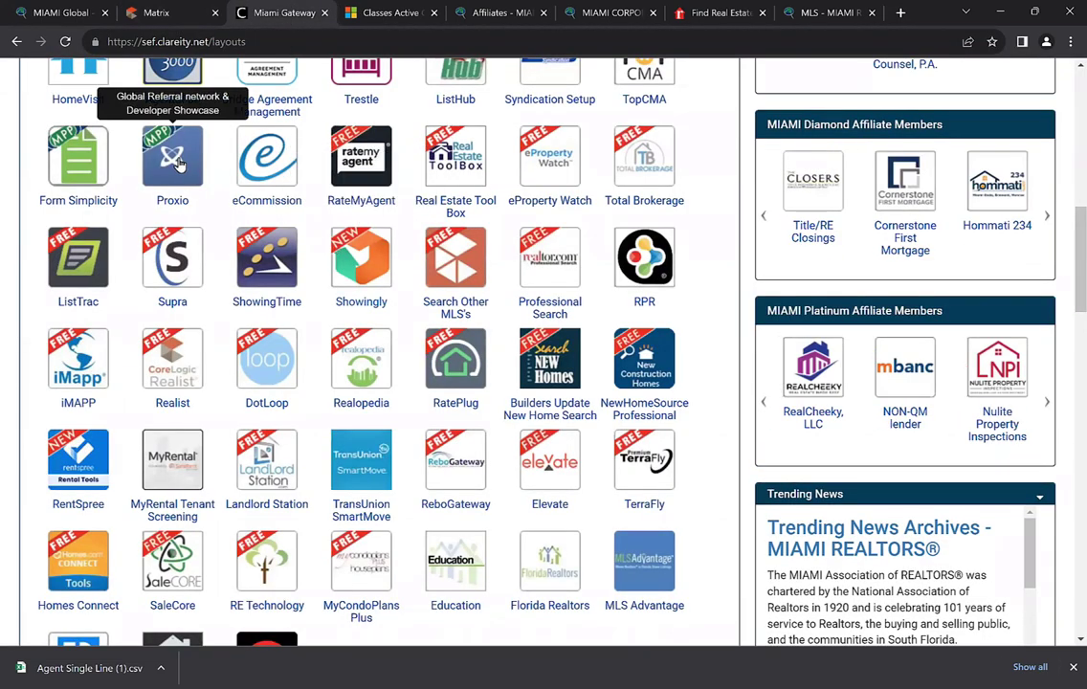
scroll(172, 163, "up", 1)
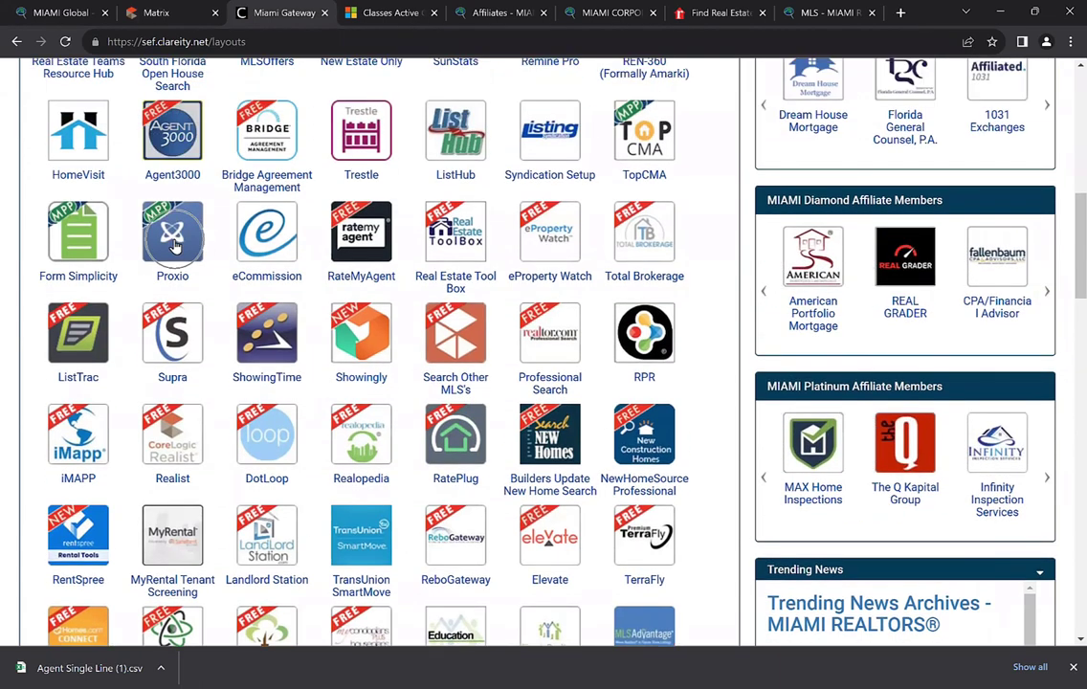
scroll(172, 246, "up", 3)
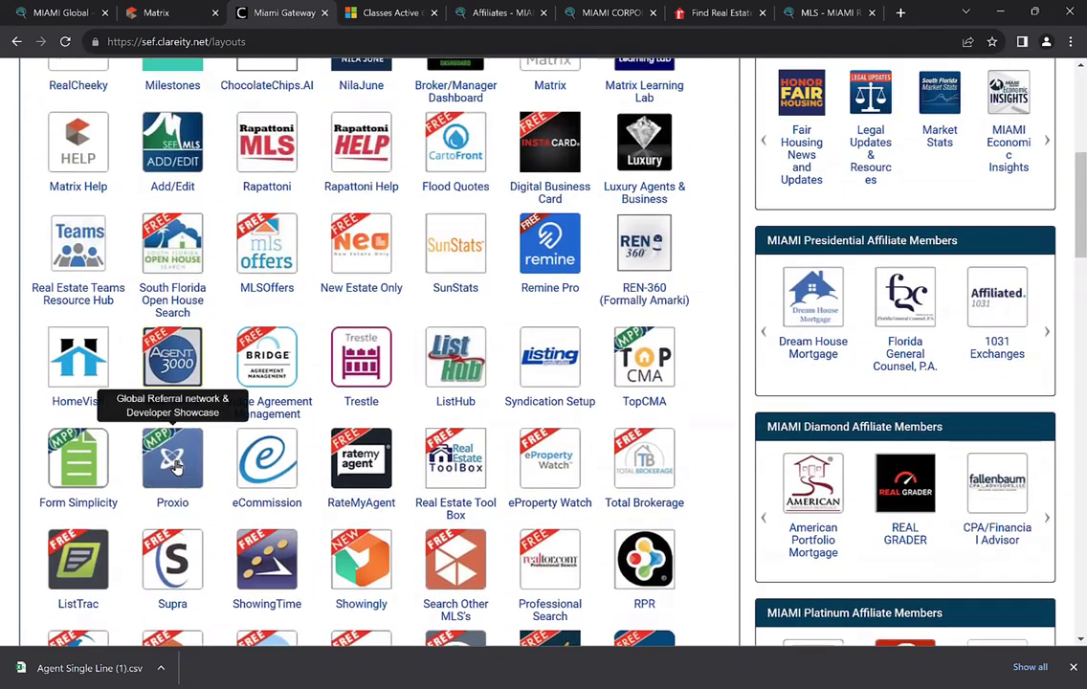
left_click(176, 466)
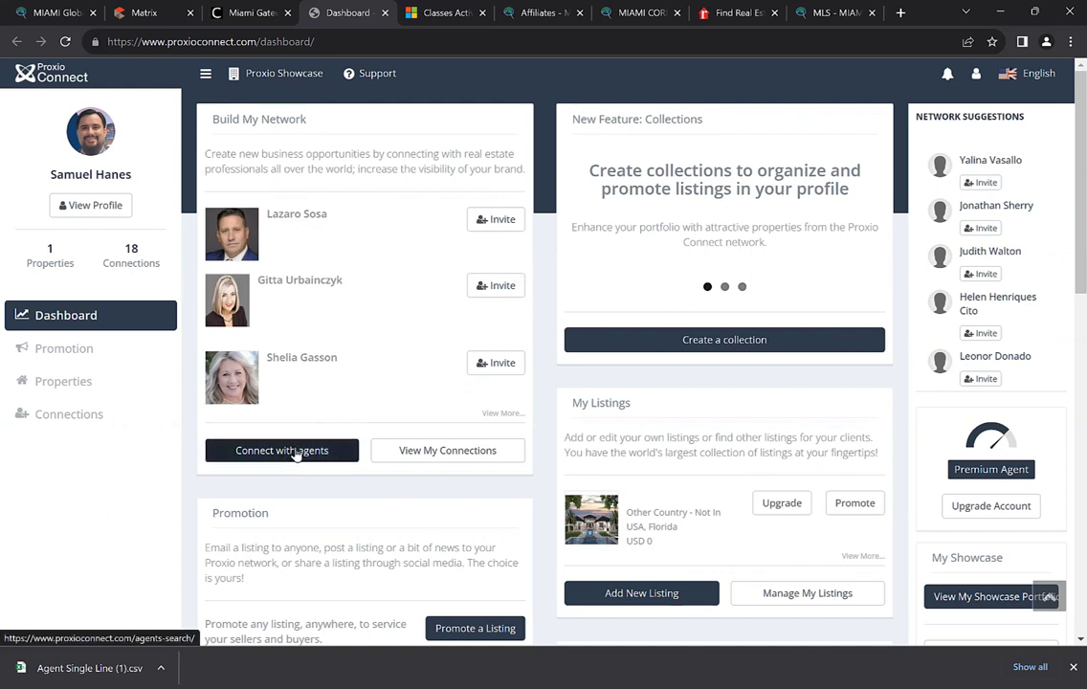
scroll(298, 451, "down", 1)
scroll(527, 410, "up", 1)
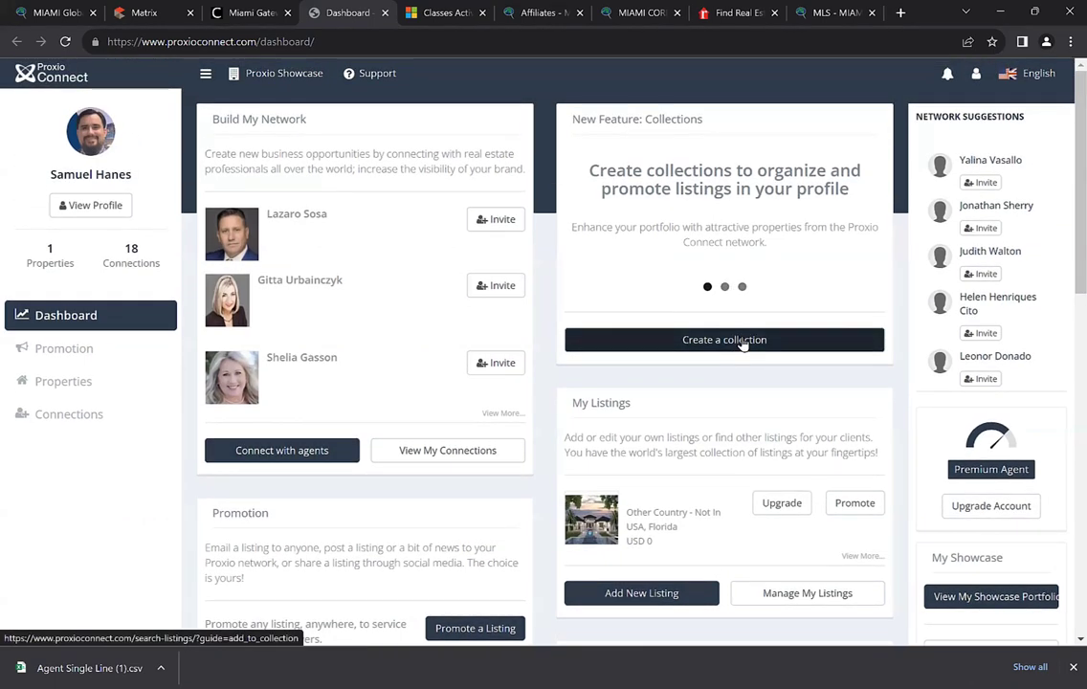
scroll(742, 343, "down", 1)
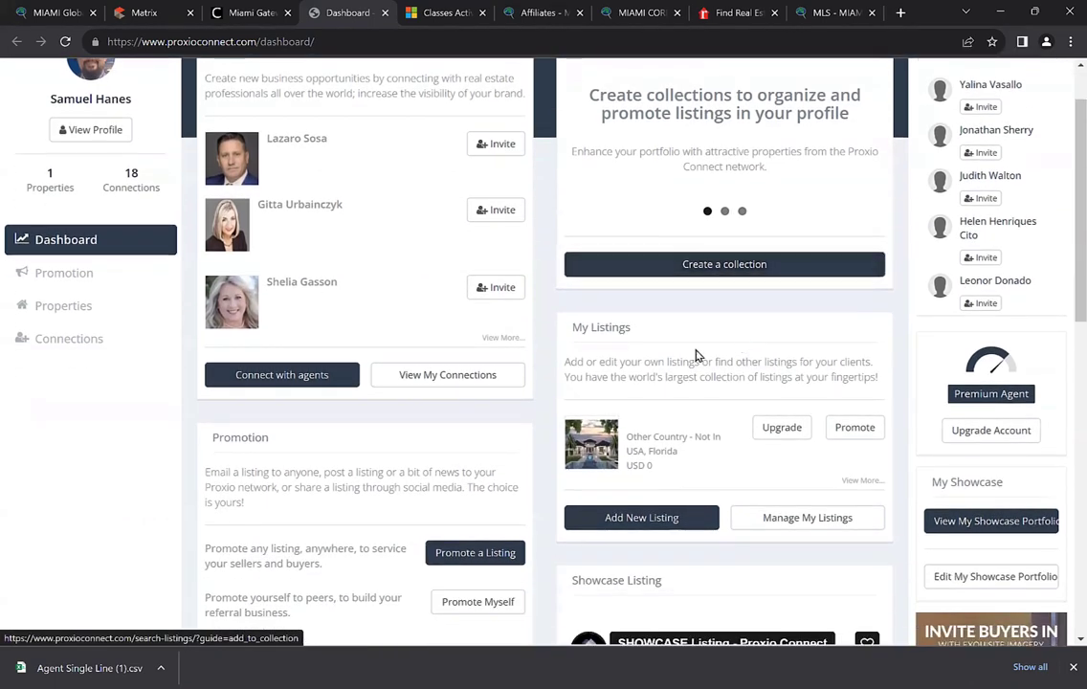
scroll(605, 331, "down", 1)
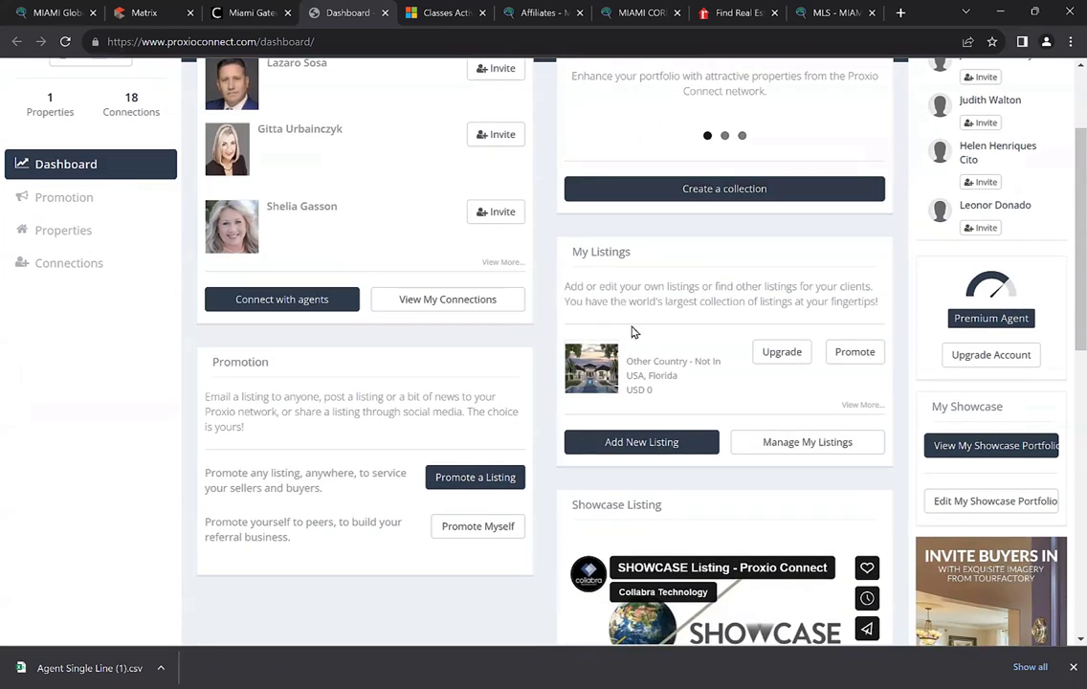
scroll(661, 383, "up", 2)
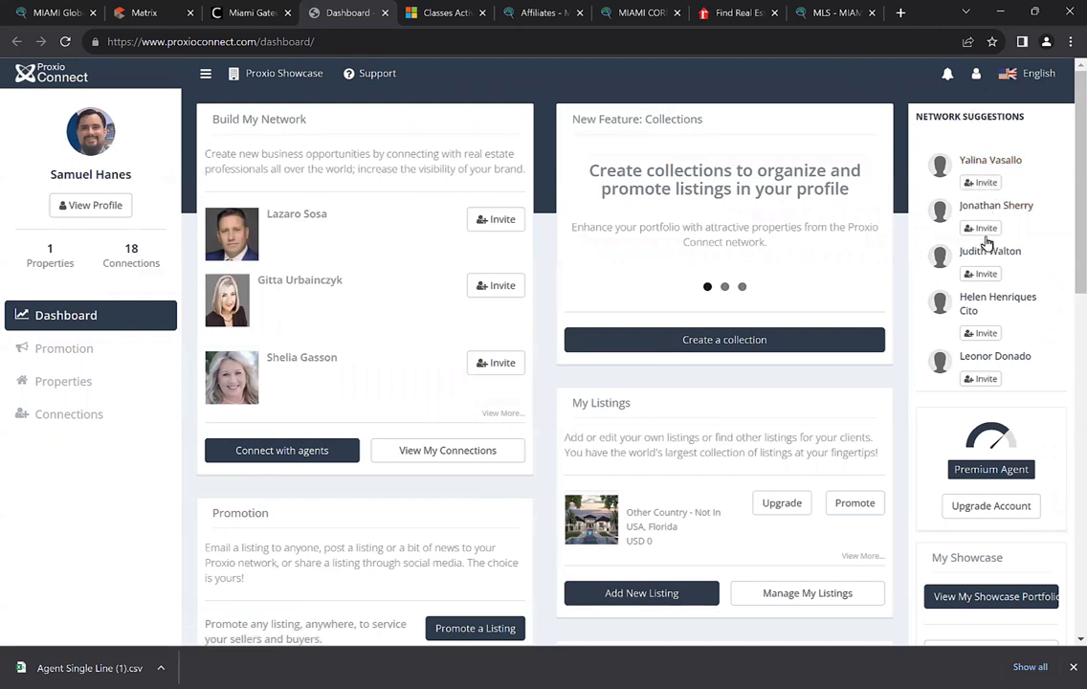
scroll(988, 354, "down", 2)
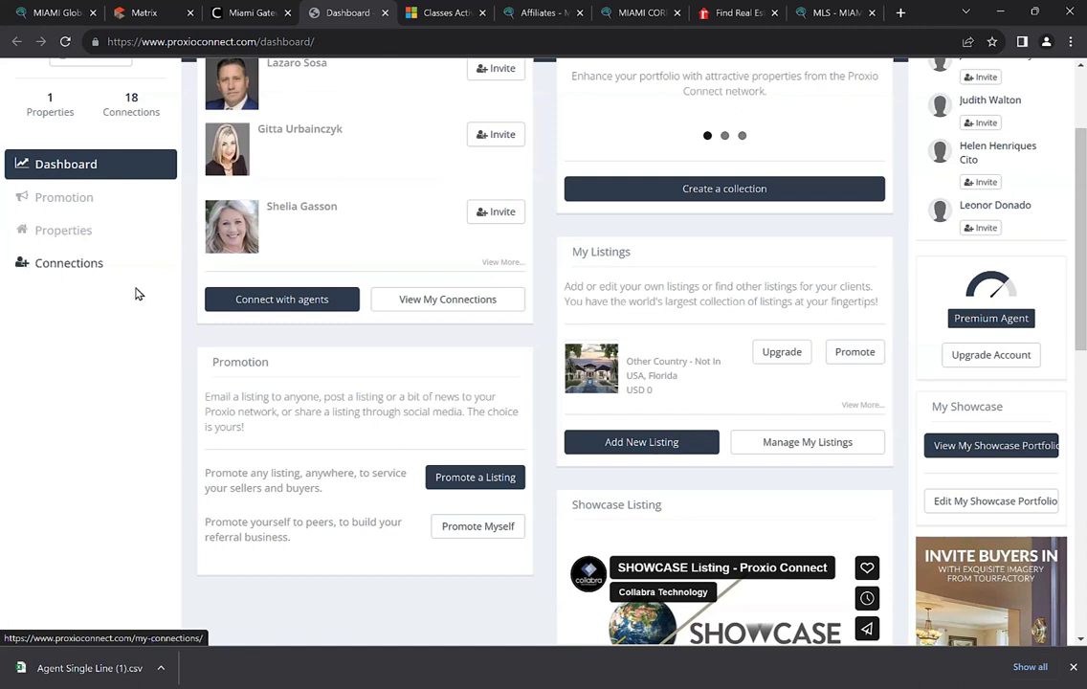
scroll(360, 311, "down", 3)
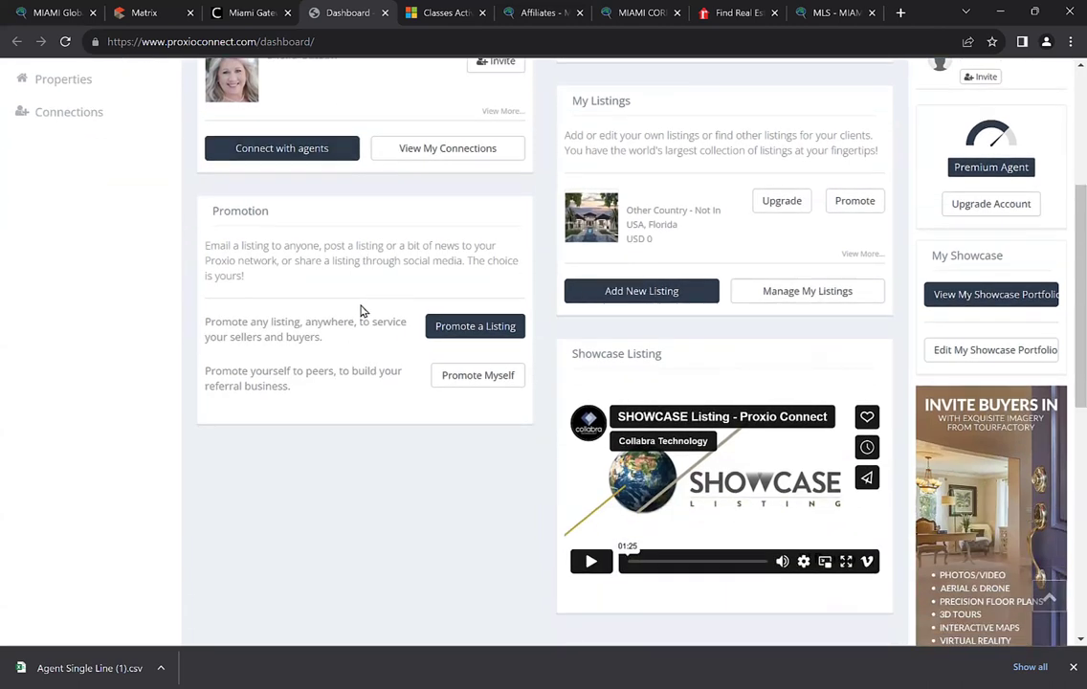
scroll(361, 309, "up", 4)
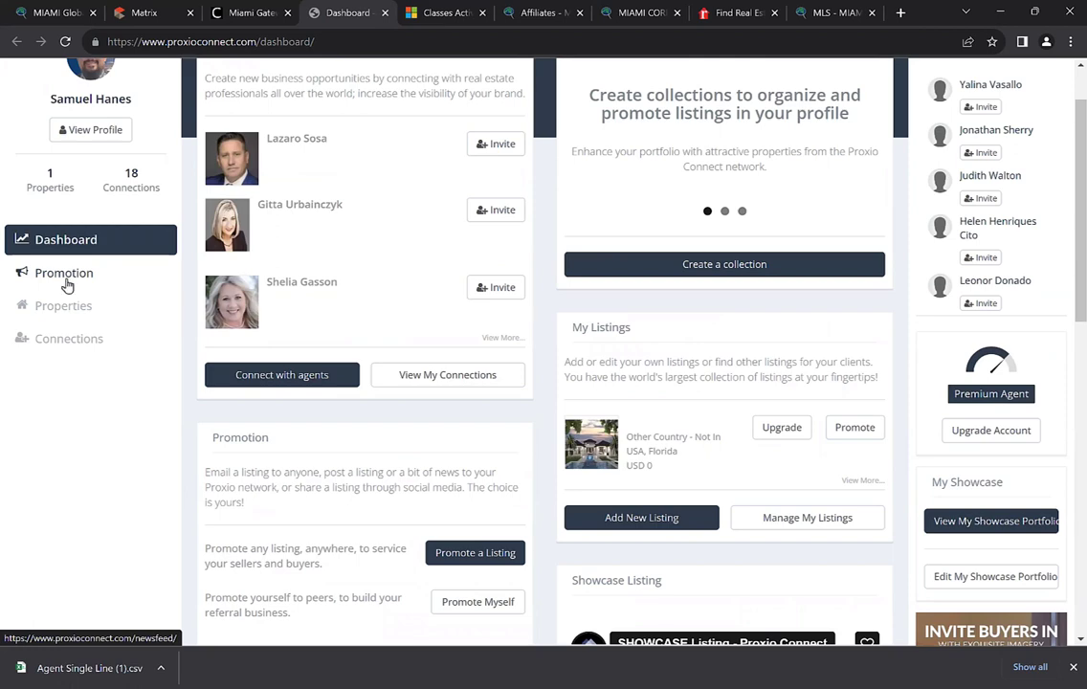
scroll(70, 357, "up", 1)
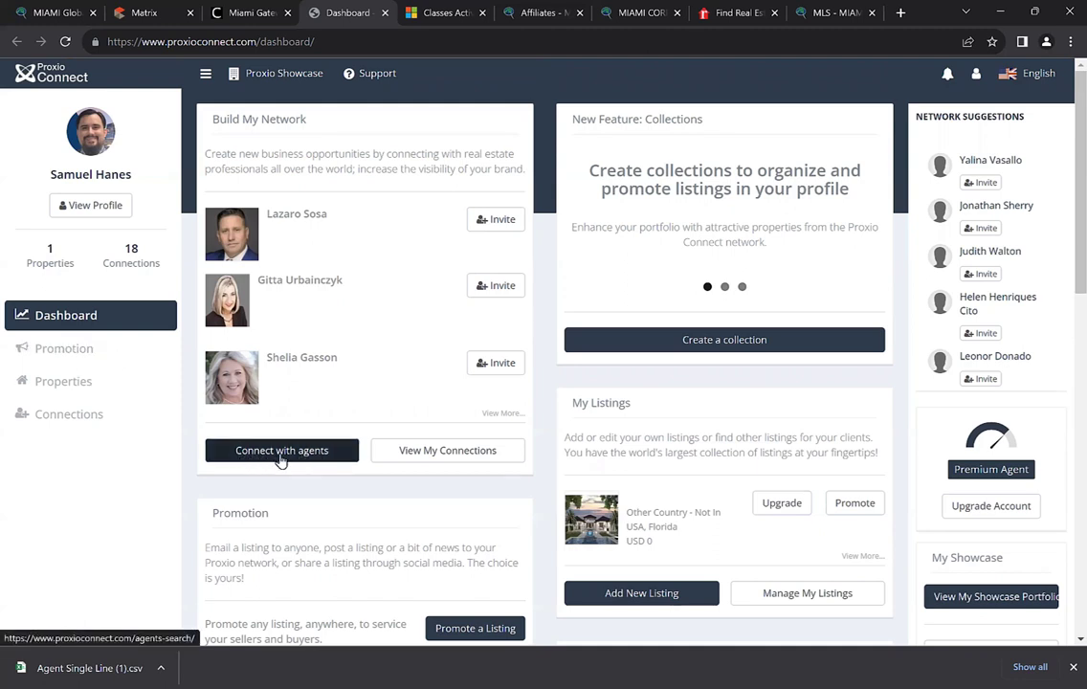
Check My Properties, then open My Connections and start searching for agents with Connect with agents
left_click(54, 385)
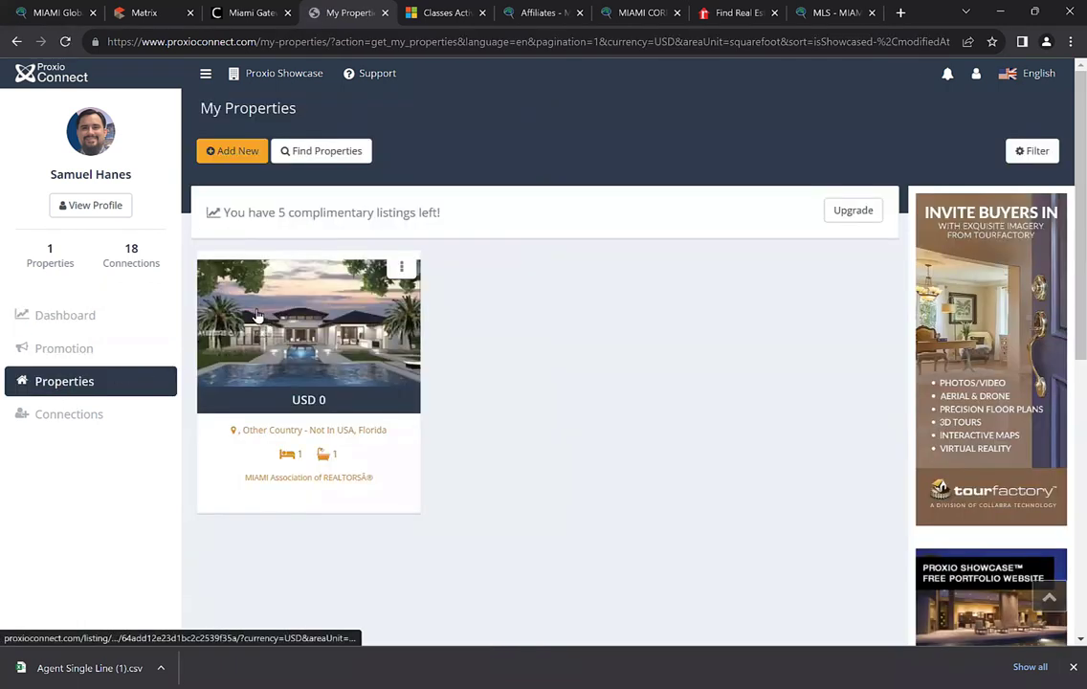
left_click(306, 155)
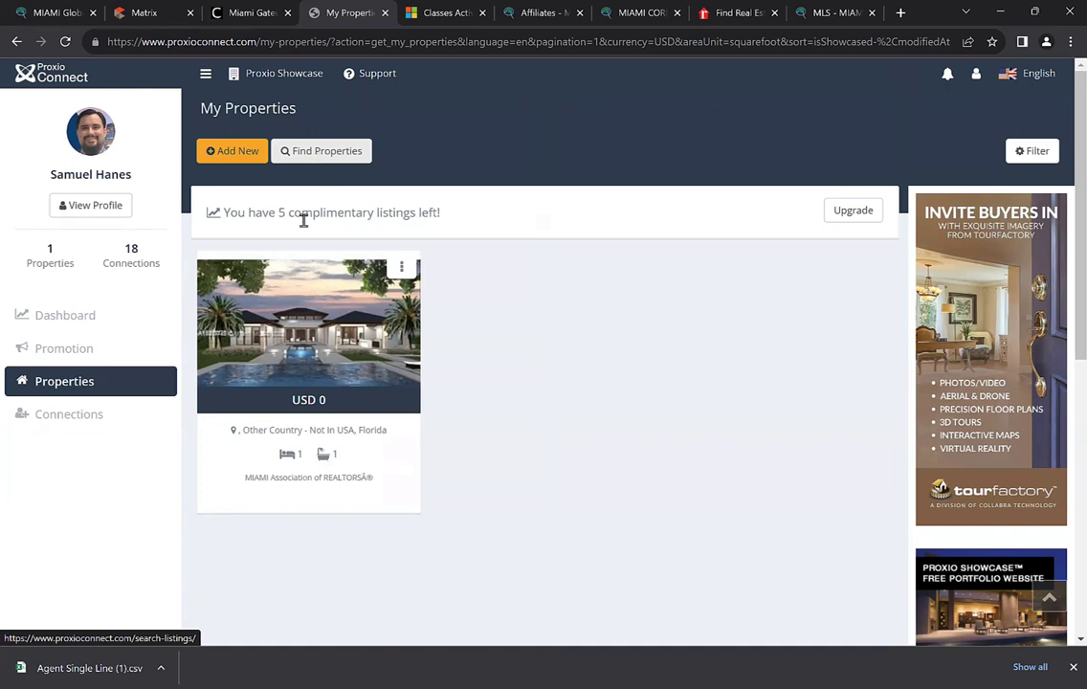
left_click(72, 417)
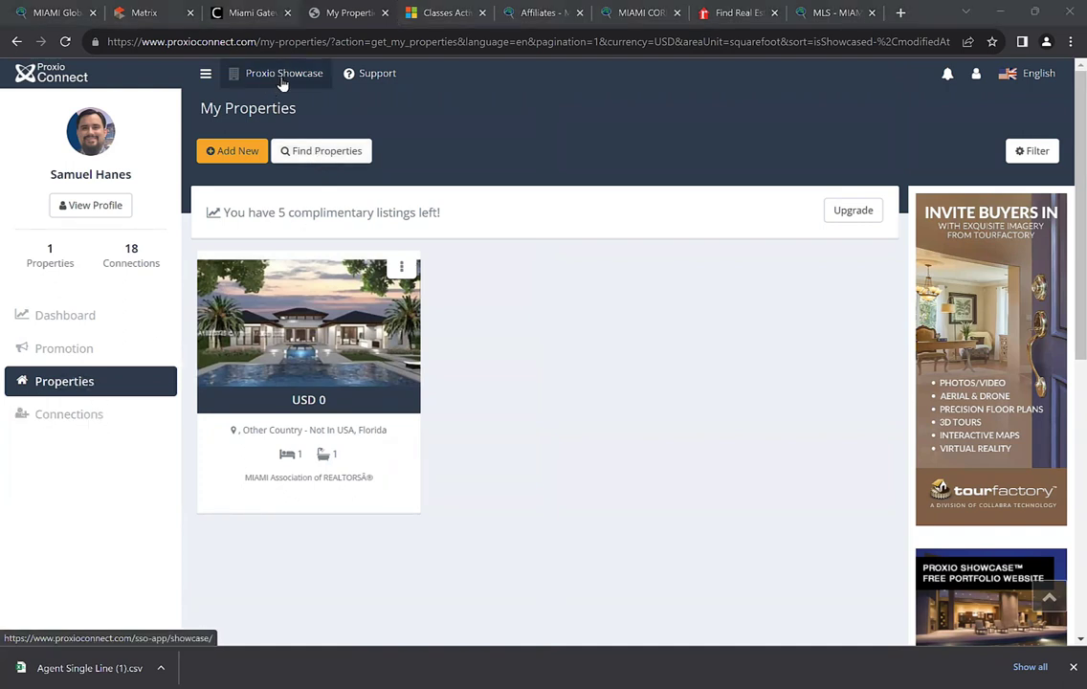
left_click(64, 418)
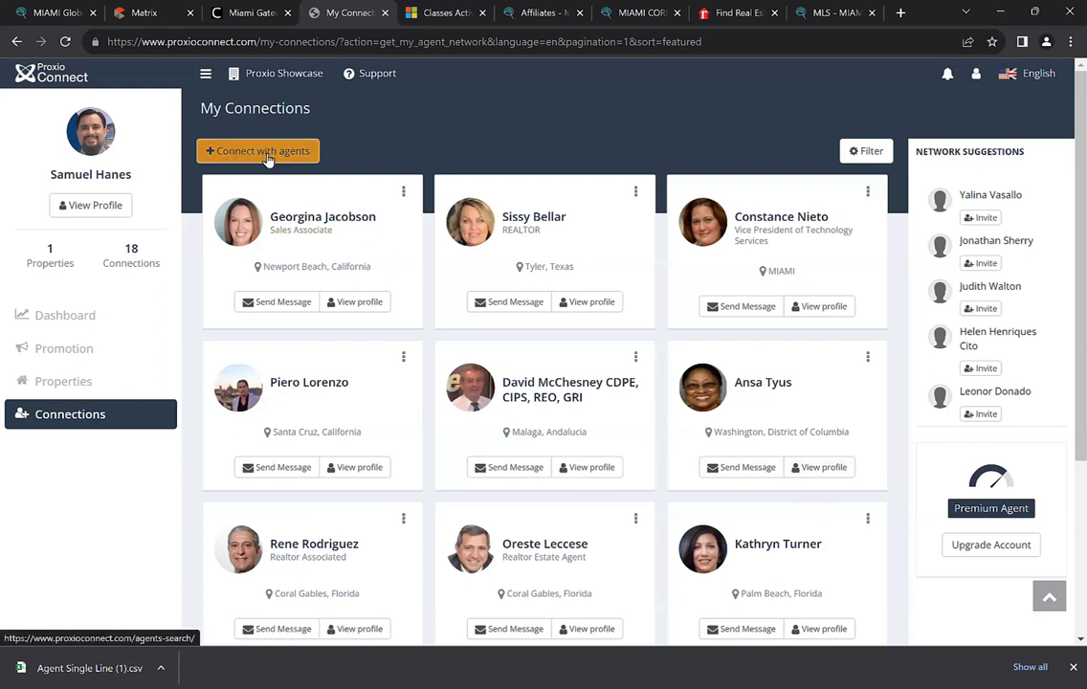
left_click(237, 151)
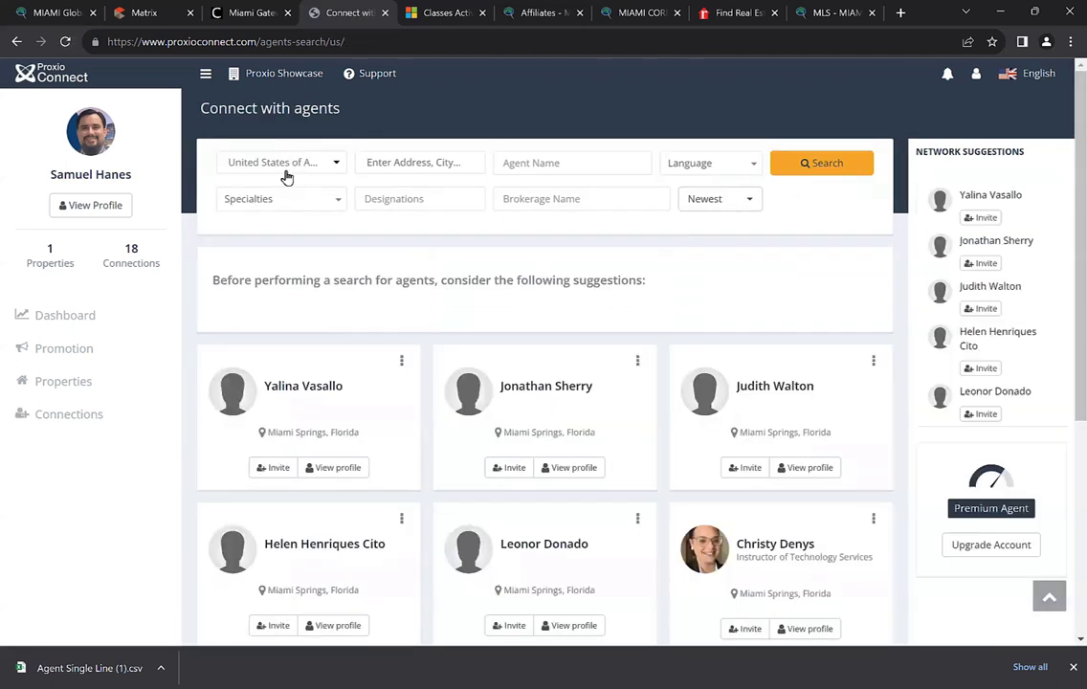
left_click(286, 163)
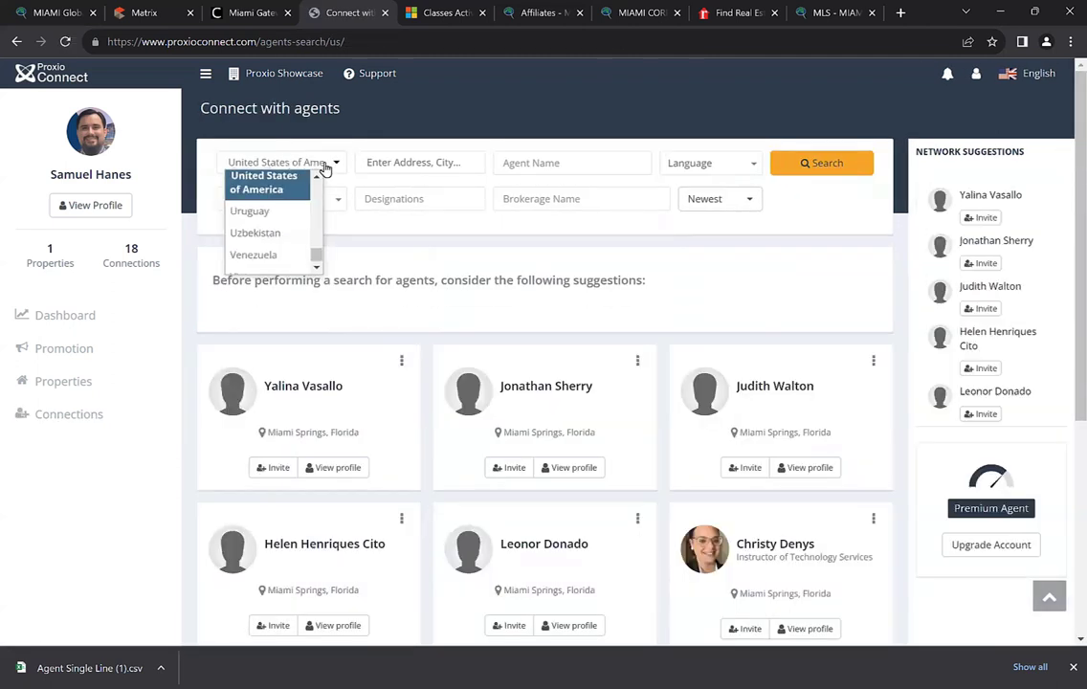
left_click(317, 270)
left_click_drag(315, 255, 316, 182)
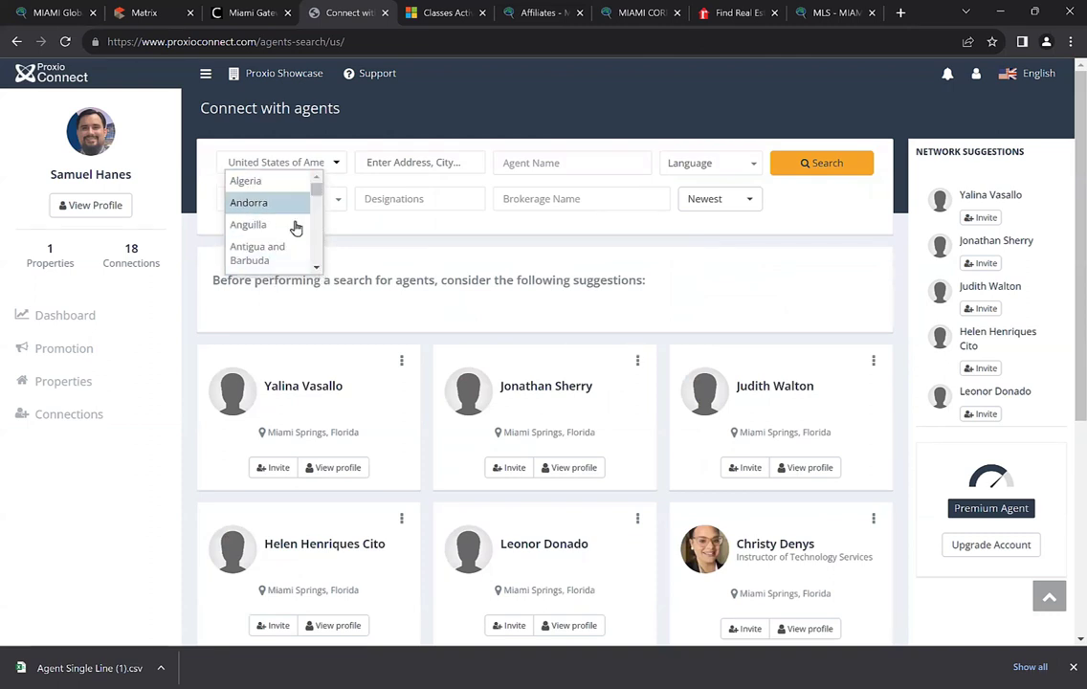
left_click(401, 269)
scroll(408, 274, "down", 1)
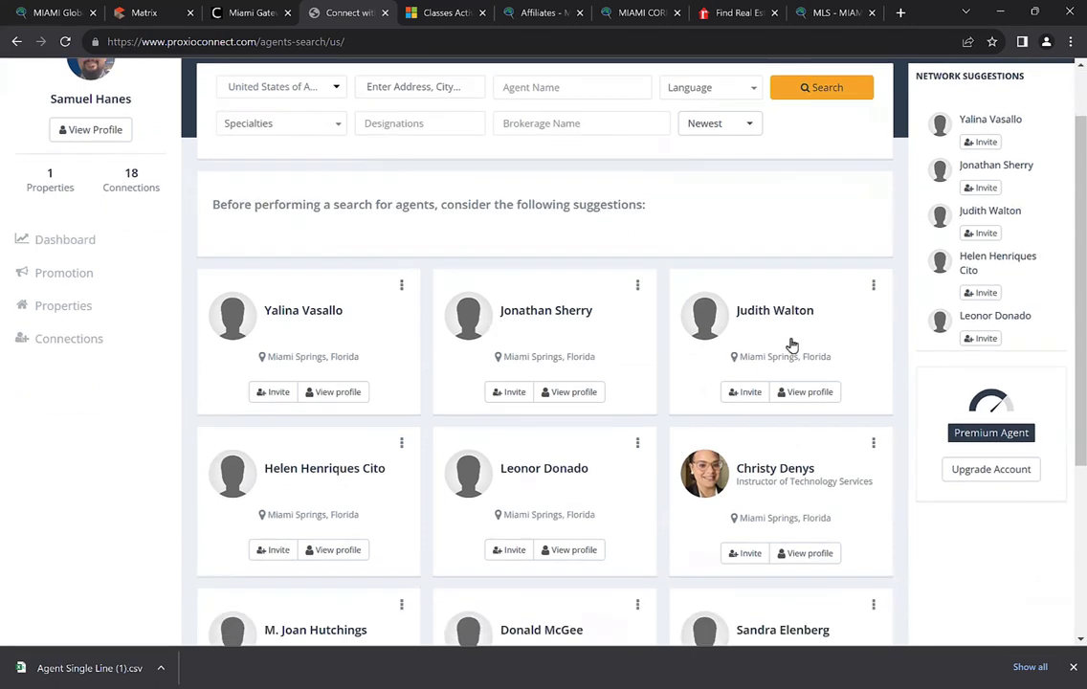
scroll(395, 452, "down", 3)
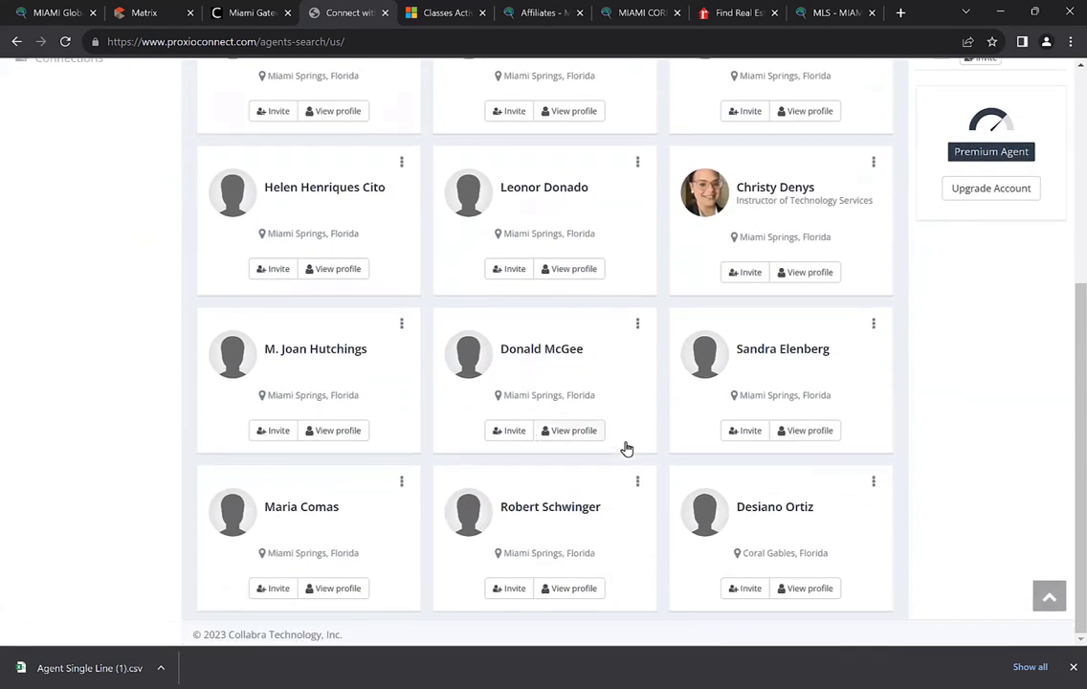
scroll(611, 444, "up", 5)
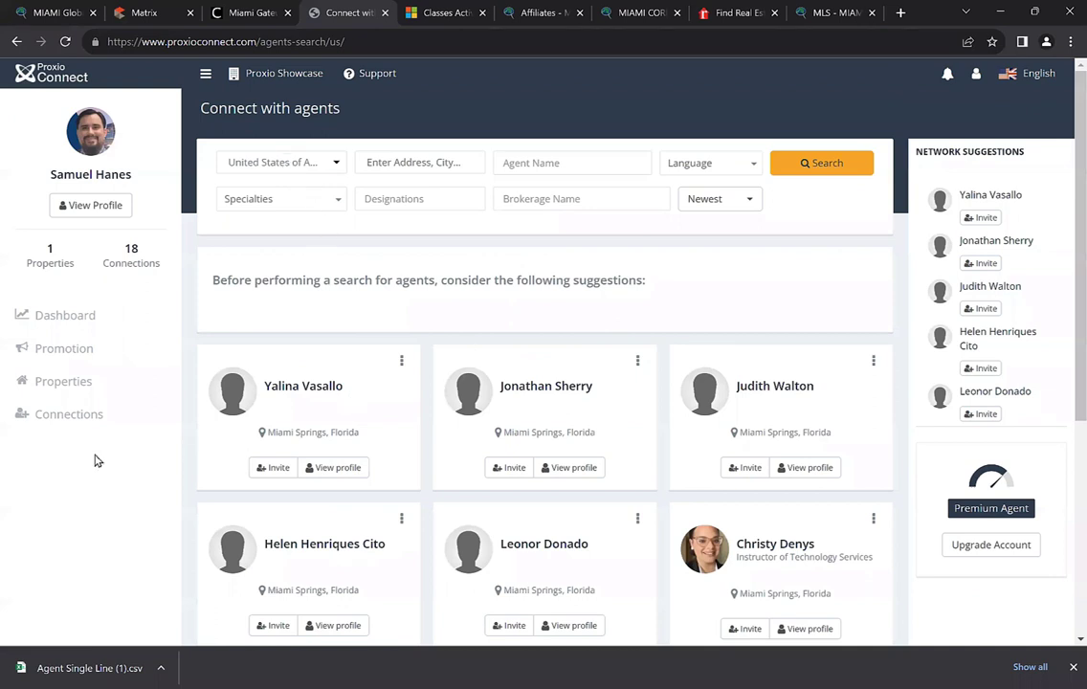
scroll(418, 421, "down", 1)
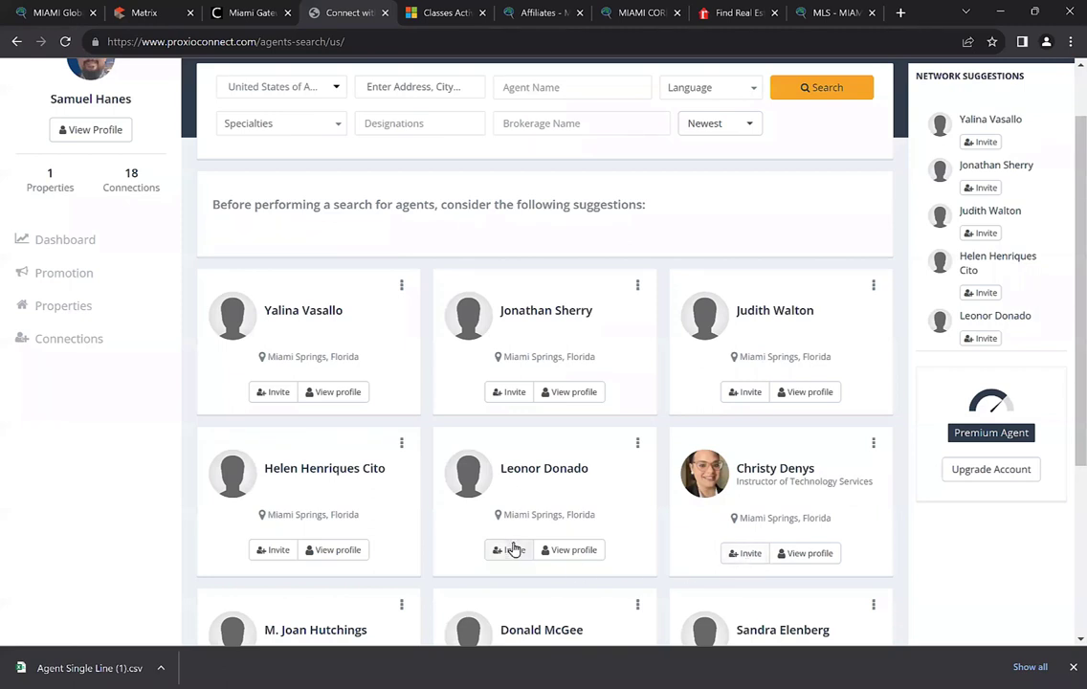
scroll(316, 459, "down", 1)
scroll(417, 457, "down", 1)
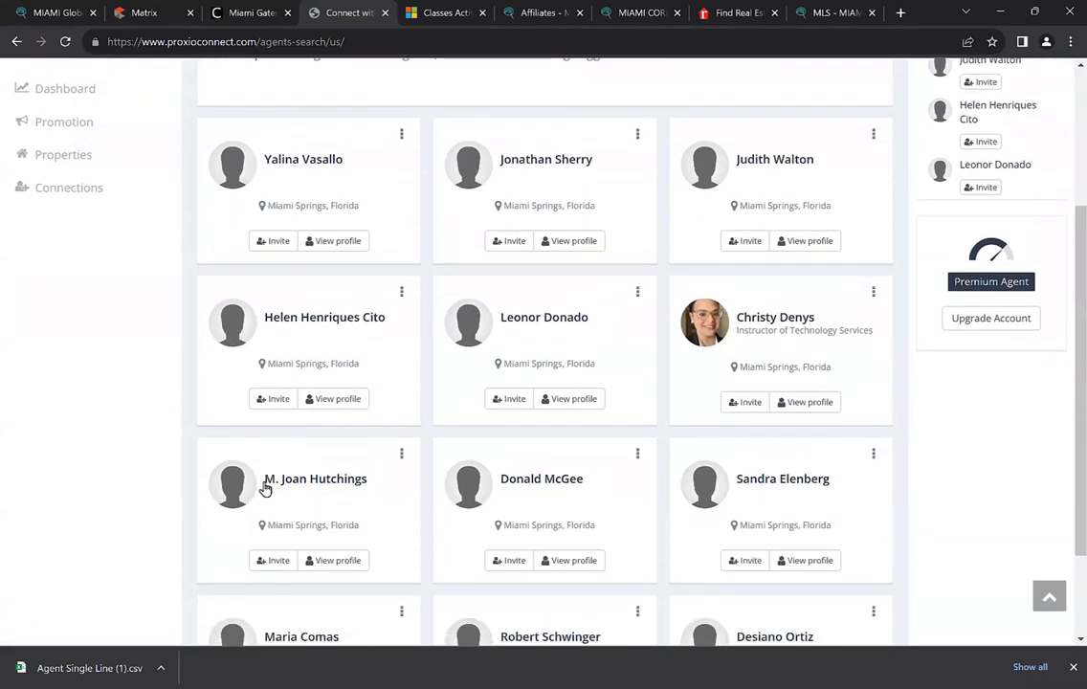
scroll(264, 483, "up", 3)
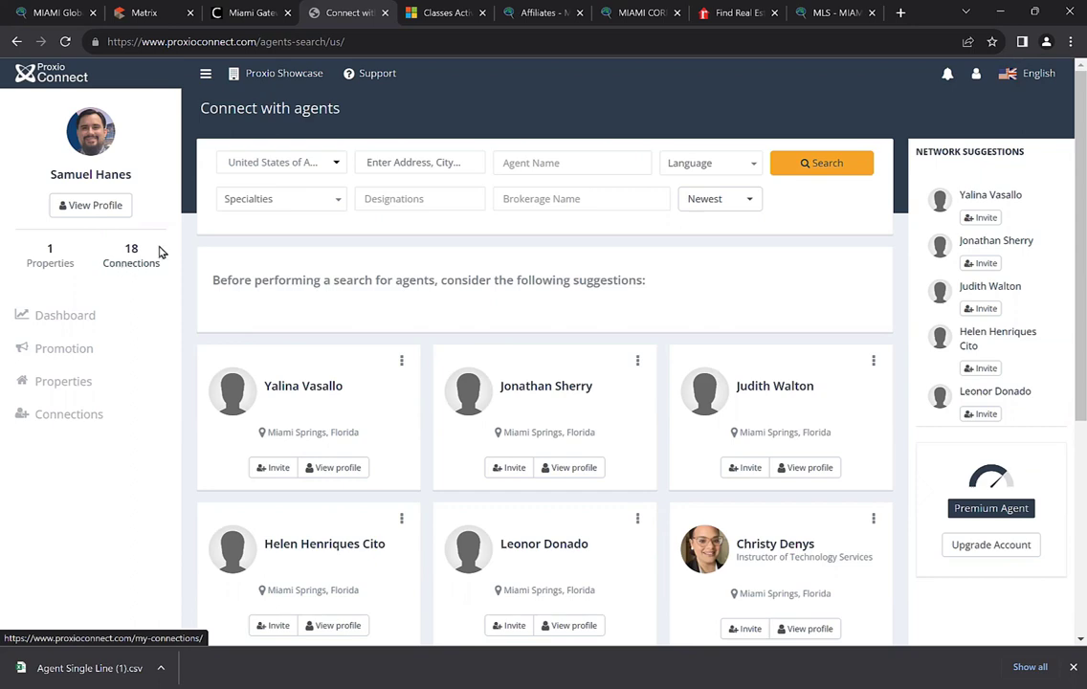
Open Proxio Showcase in a new tab and log in to the account
left_click(261, 76)
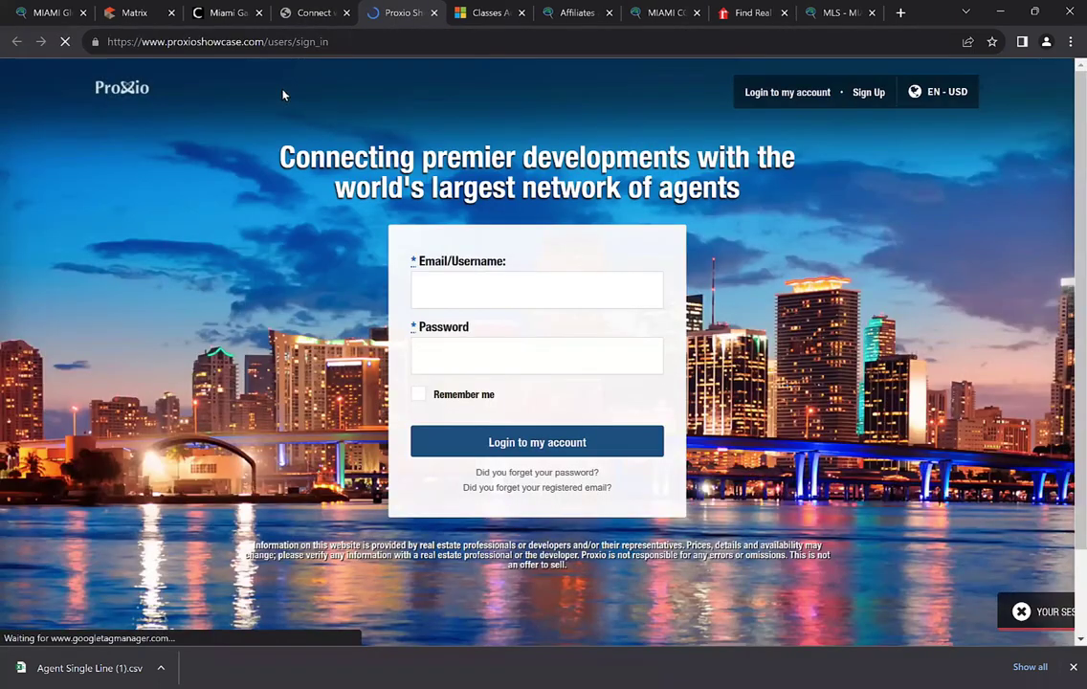
left_click(514, 438)
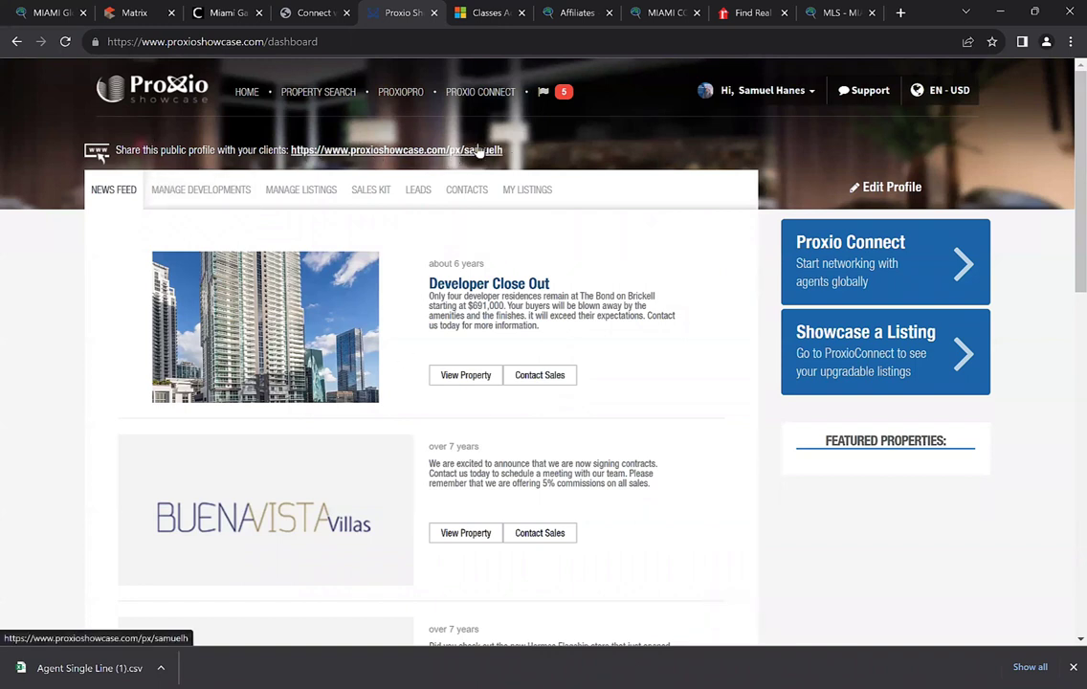
Show the Manage Developments tab with the subscribed AZURE development in Paradise Valley, Arizona
left_click(169, 195)
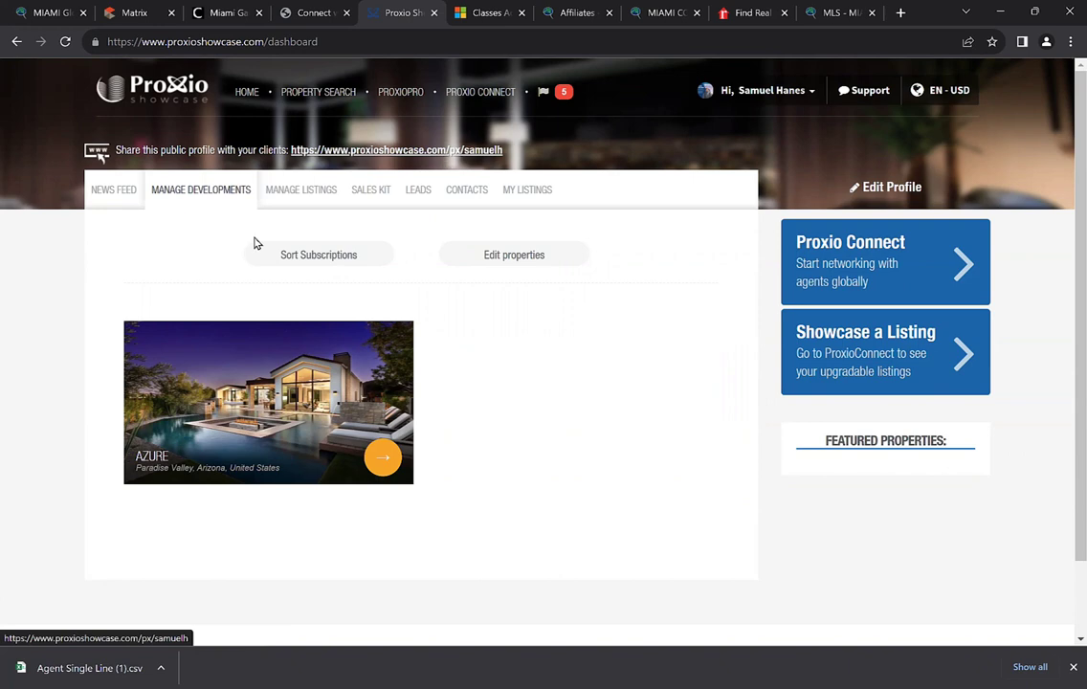
Go to Property Search and look over the Property Types list without changing it
left_click(311, 93)
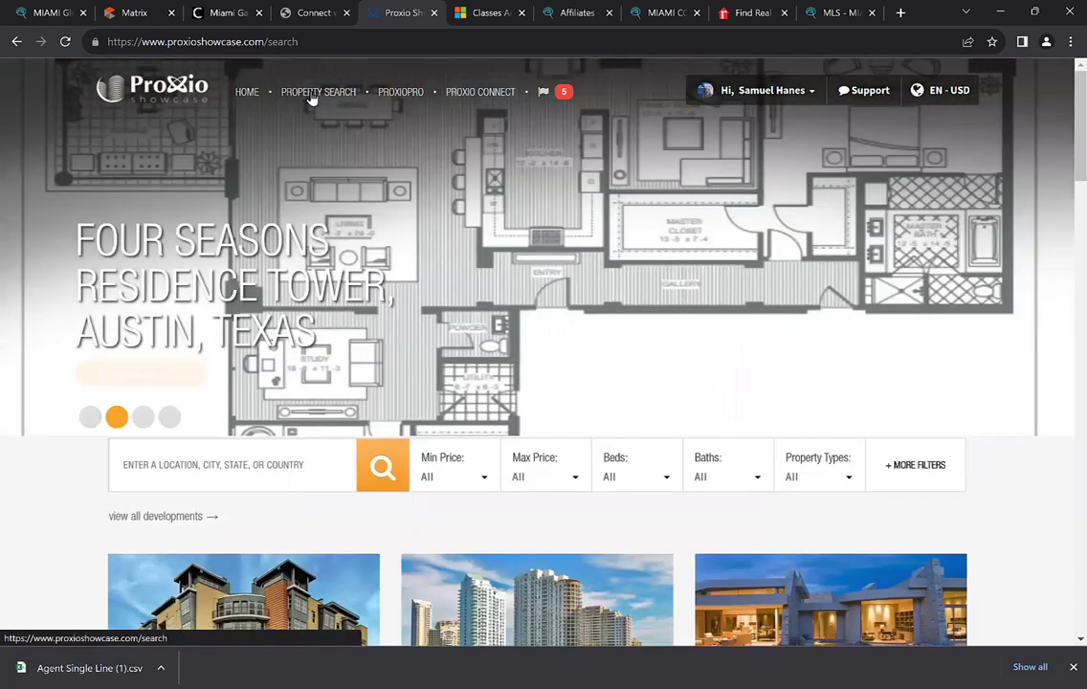
scroll(272, 279, "down", 4)
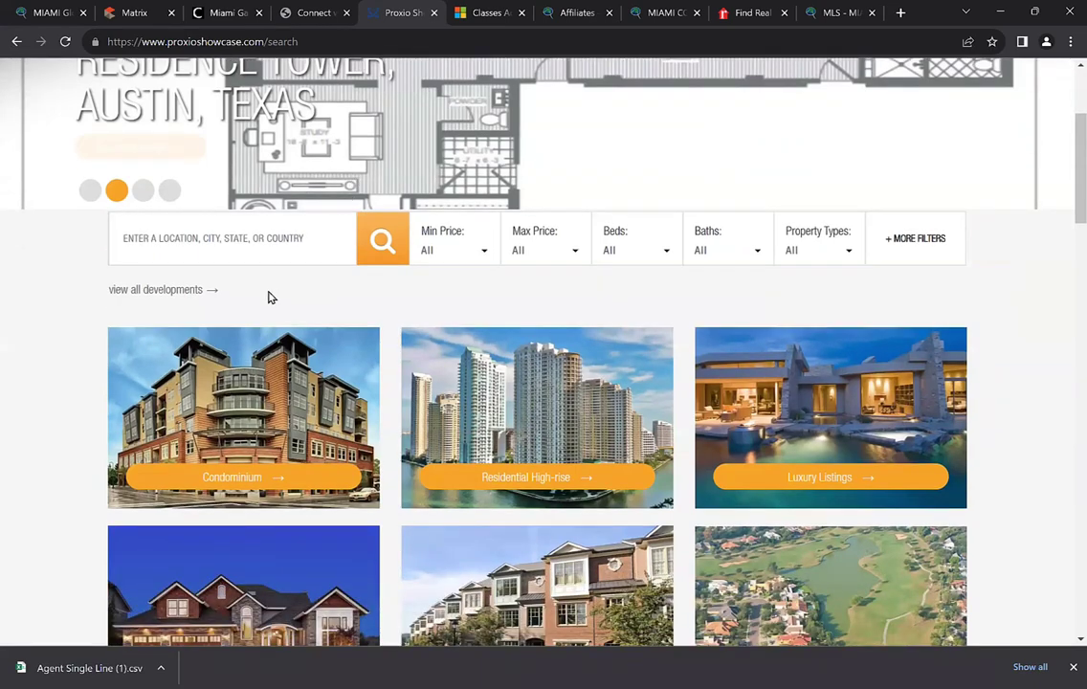
scroll(268, 298, "up", 1)
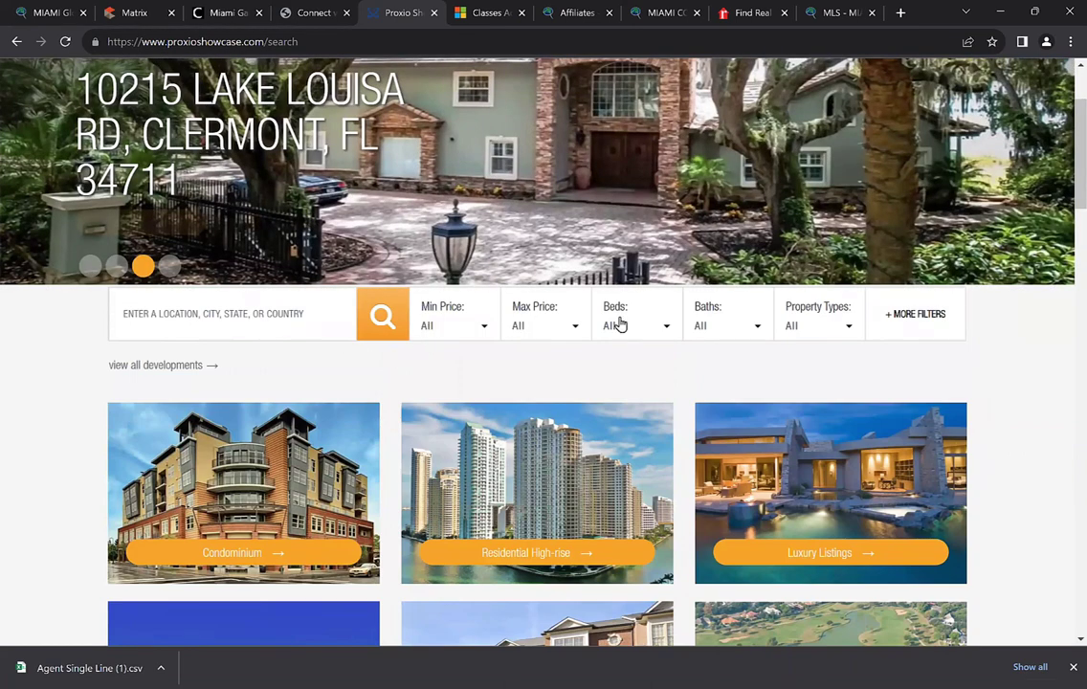
left_click(816, 325)
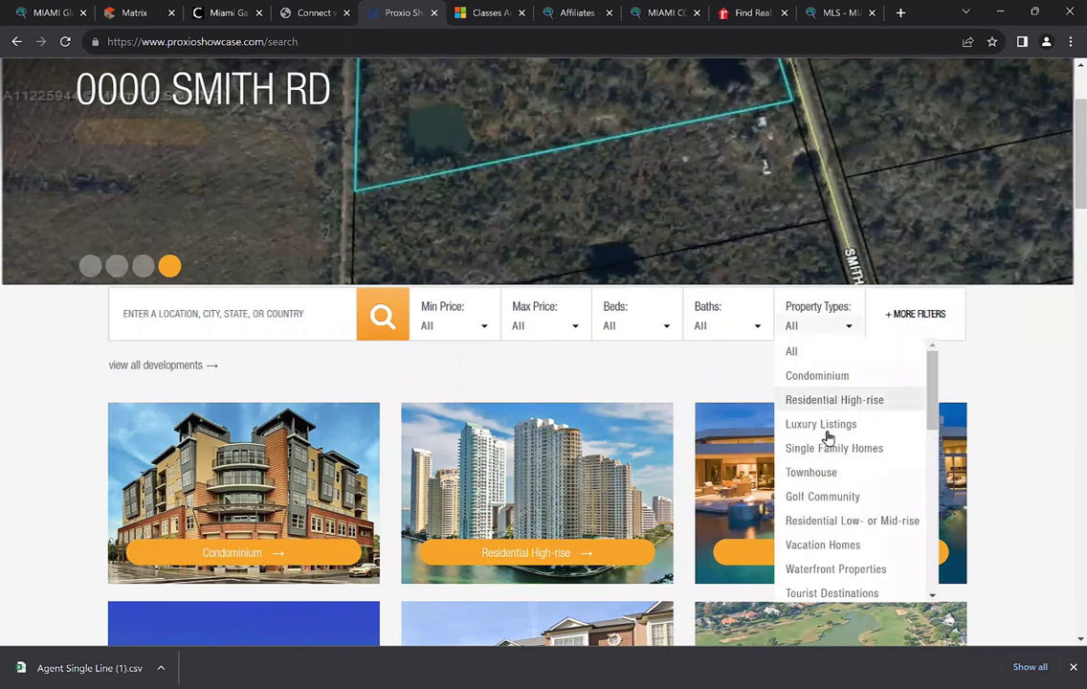
left_click(1043, 335)
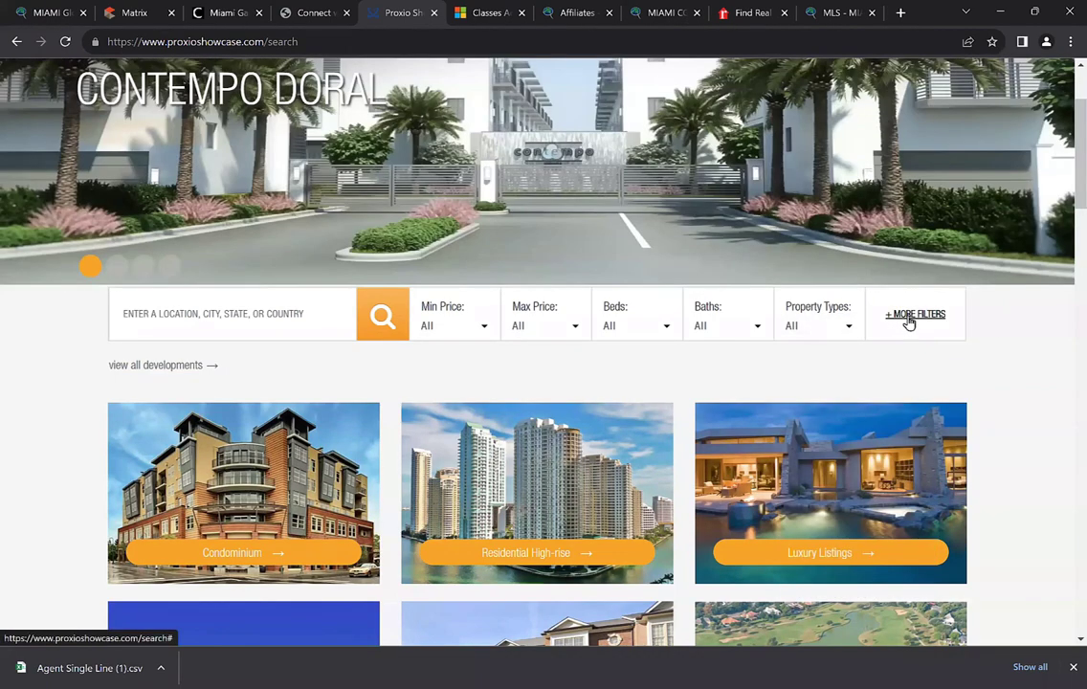
Reveal the extra filters and check the Distance and Amenities options, leaving both at All
left_click(907, 316)
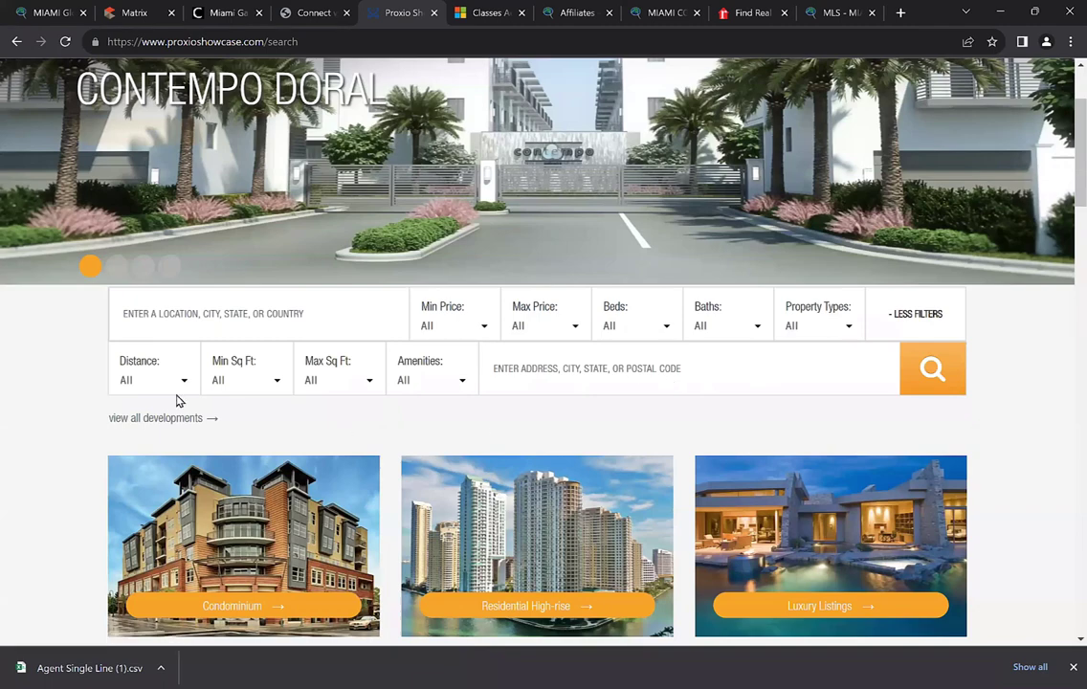
left_click(139, 389)
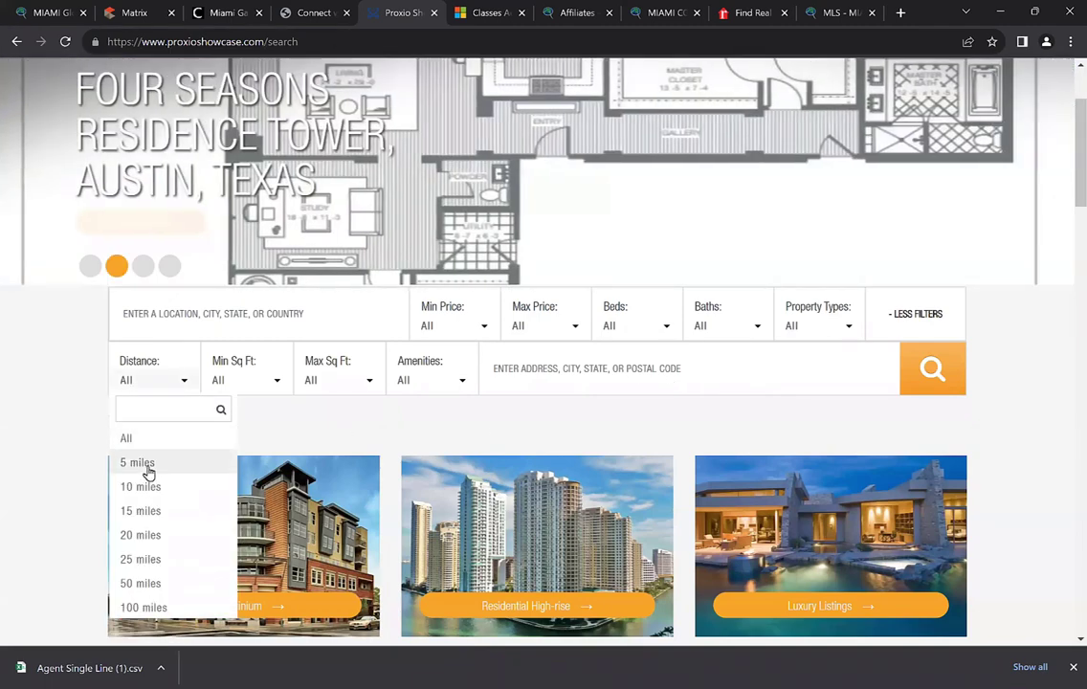
left_click(170, 393)
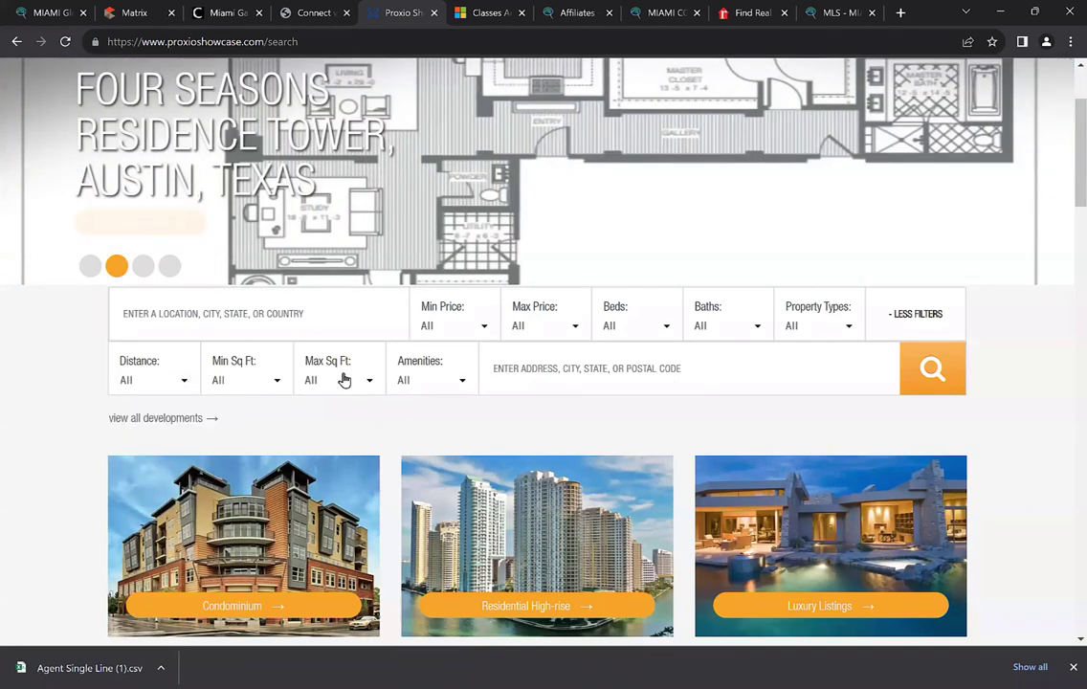
left_click(446, 387)
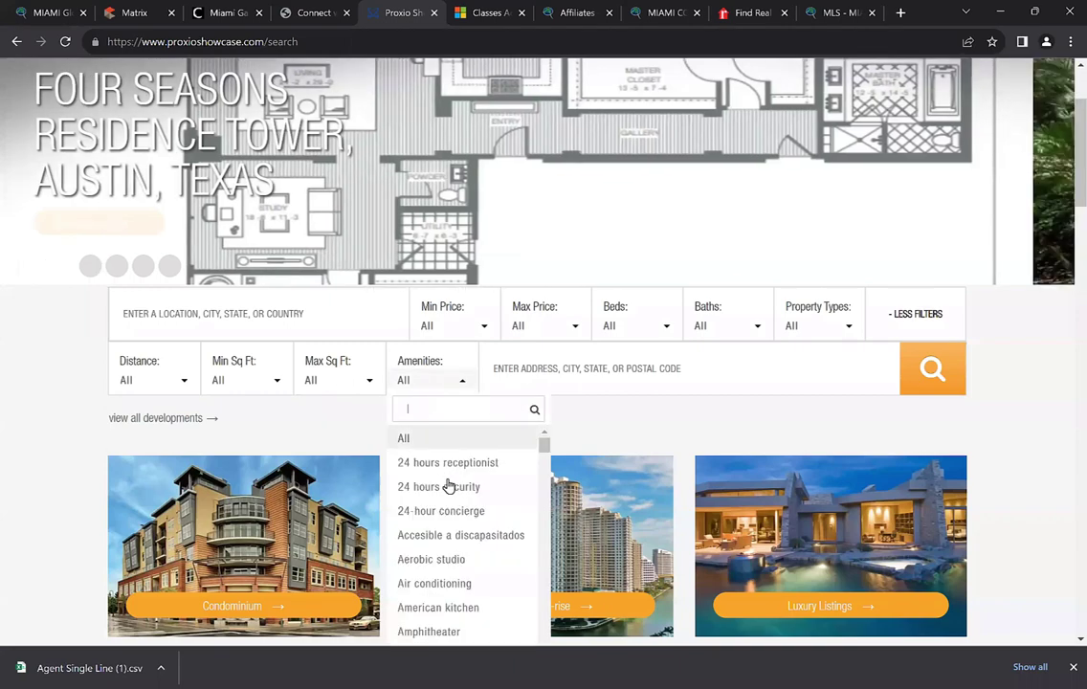
left_click(47, 393)
scroll(47, 383, "down", 3)
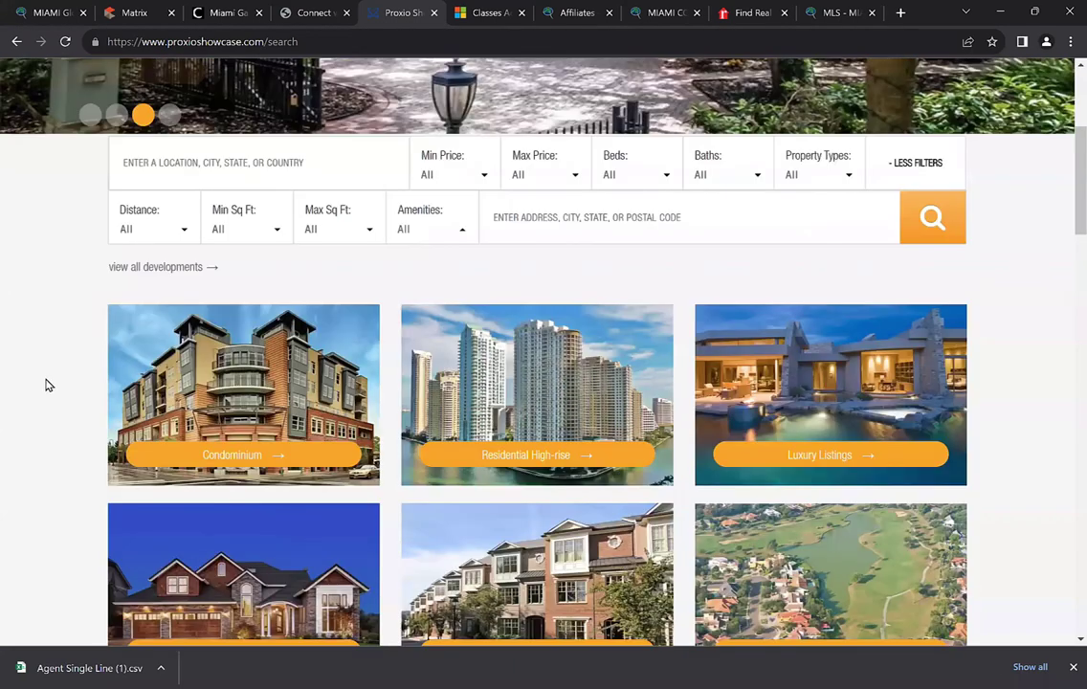
scroll(49, 374, "up", 1)
scroll(50, 373, "down", 1)
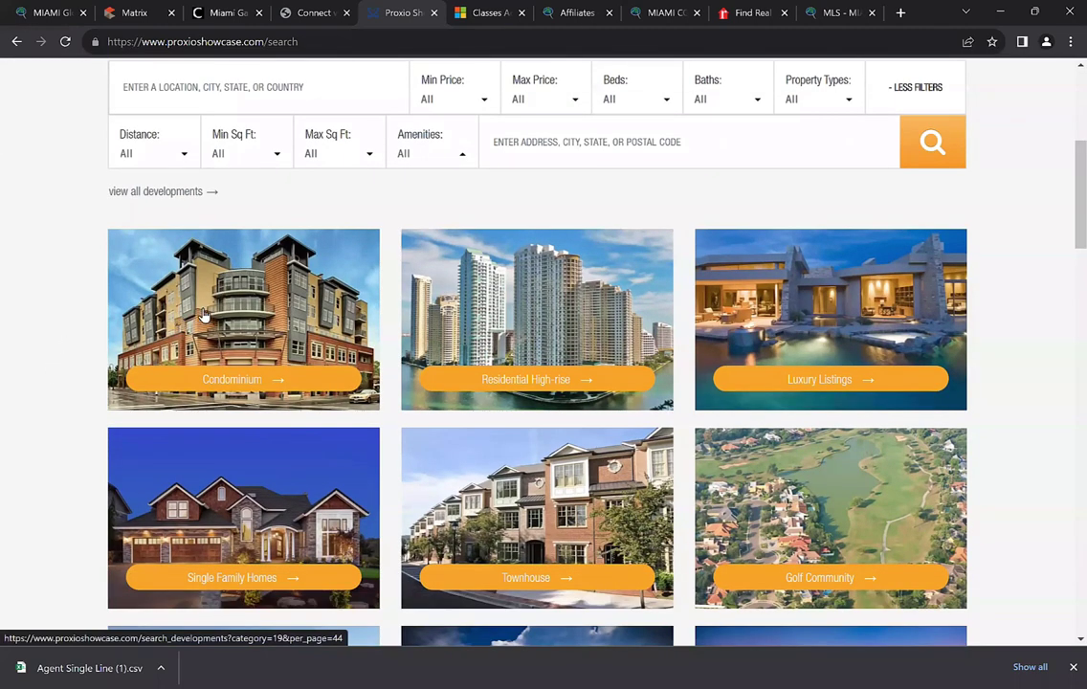
scroll(239, 316, "down", 1)
scroll(249, 321, "down", 1)
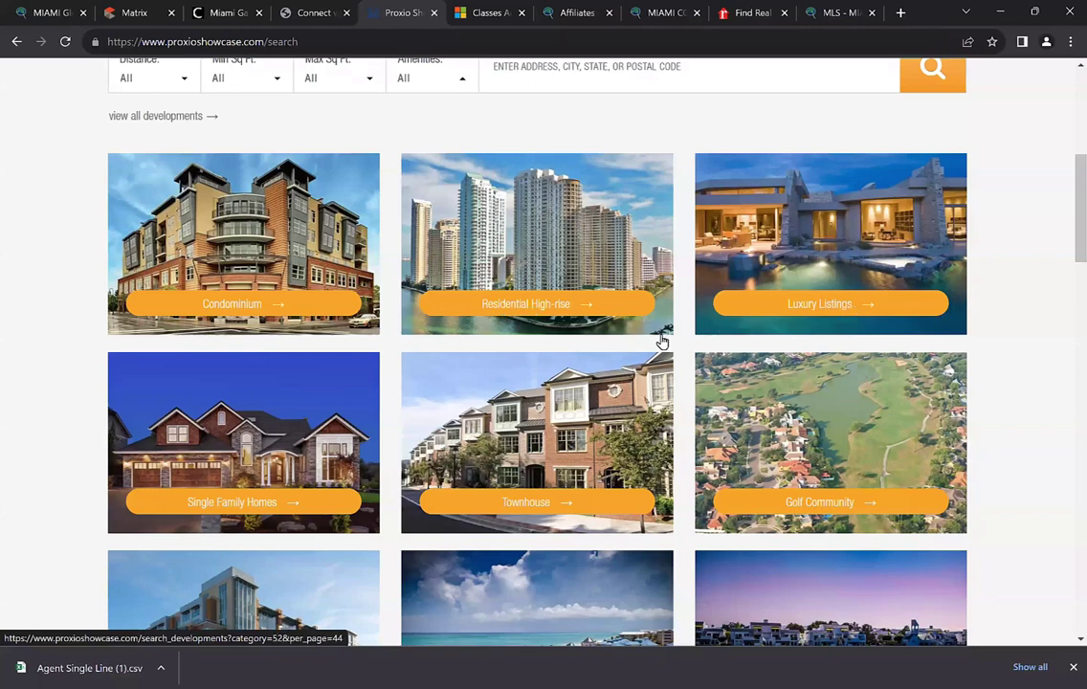
scroll(201, 364, "down", 2)
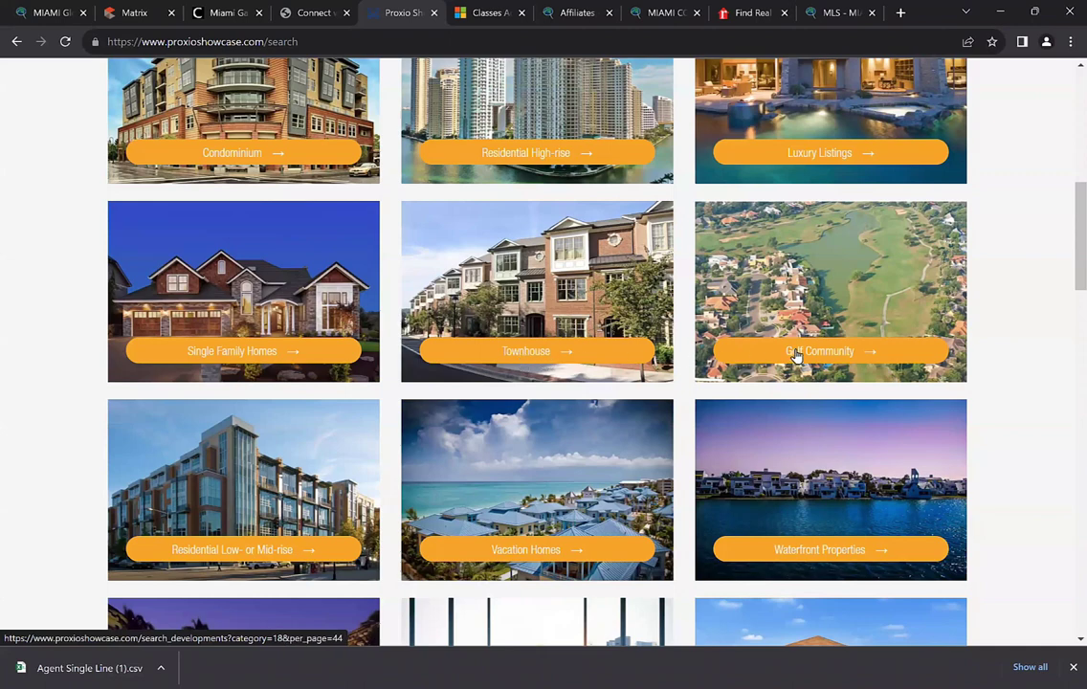
scroll(728, 356, "down", 1)
scroll(151, 383, "down", 1)
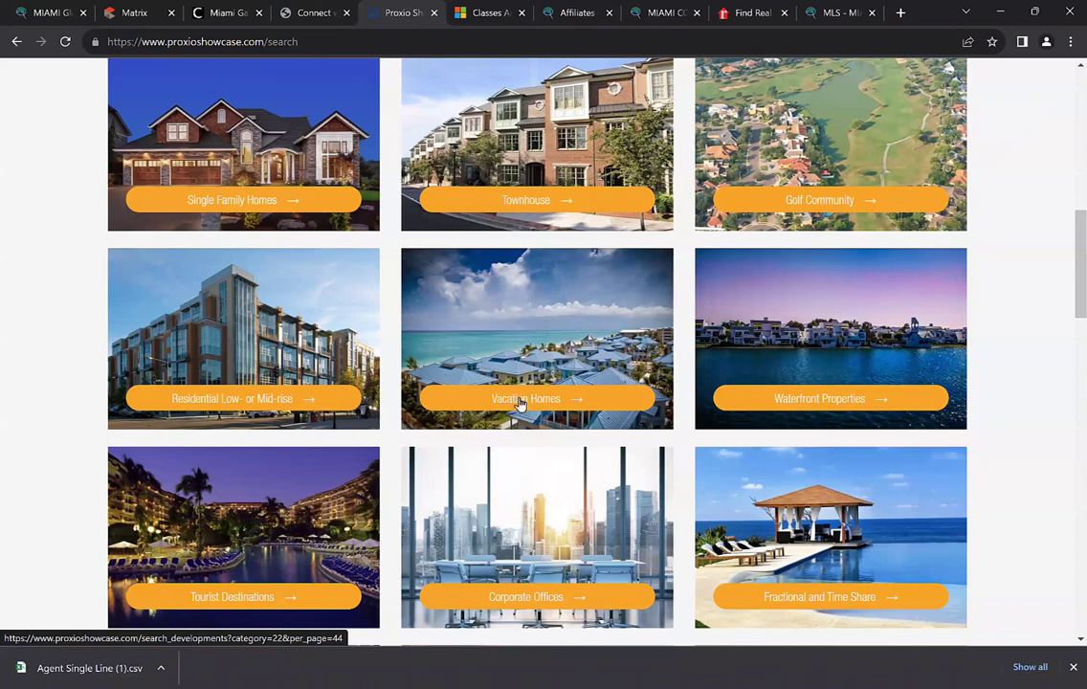
scroll(825, 302, "down", 1)
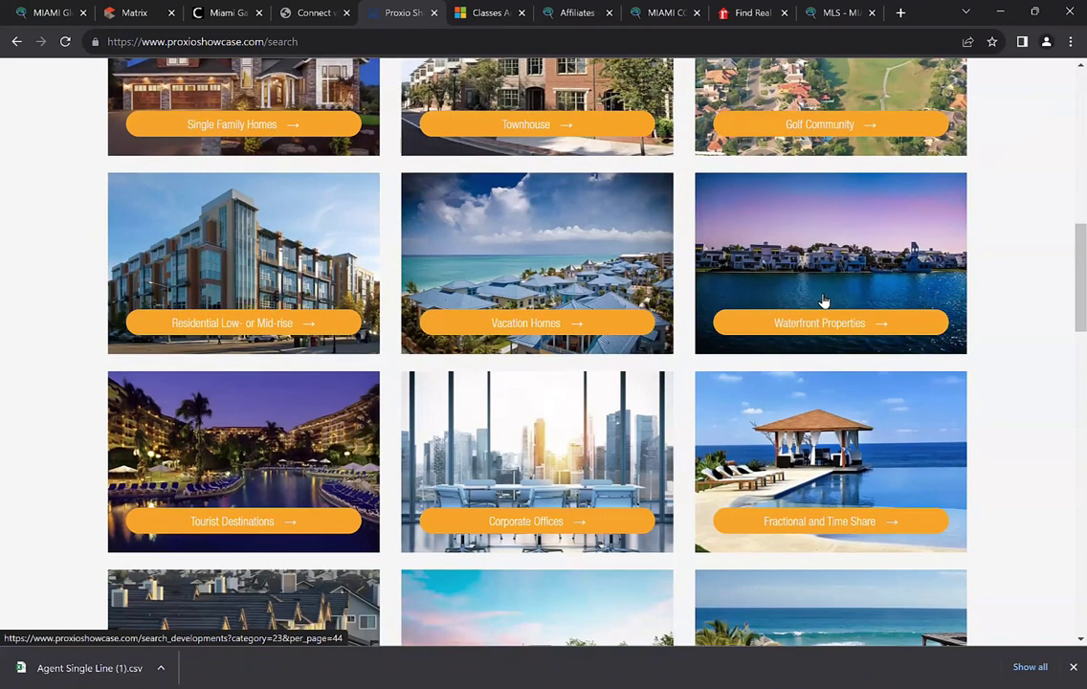
scroll(588, 374, "down", 2)
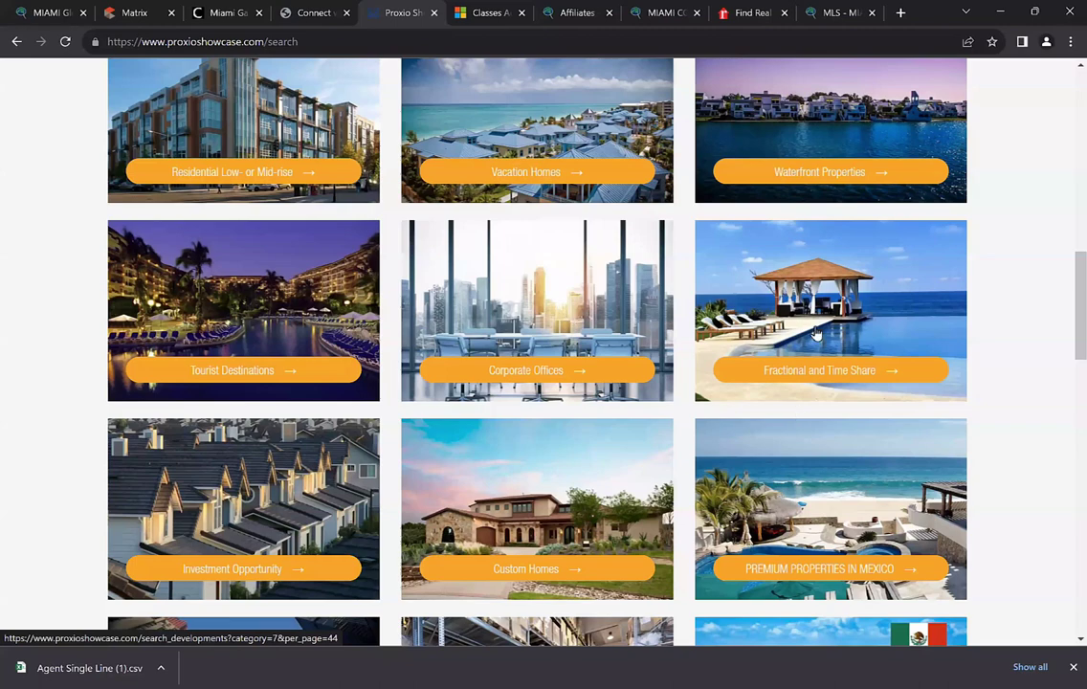
scroll(727, 296, "down", 2)
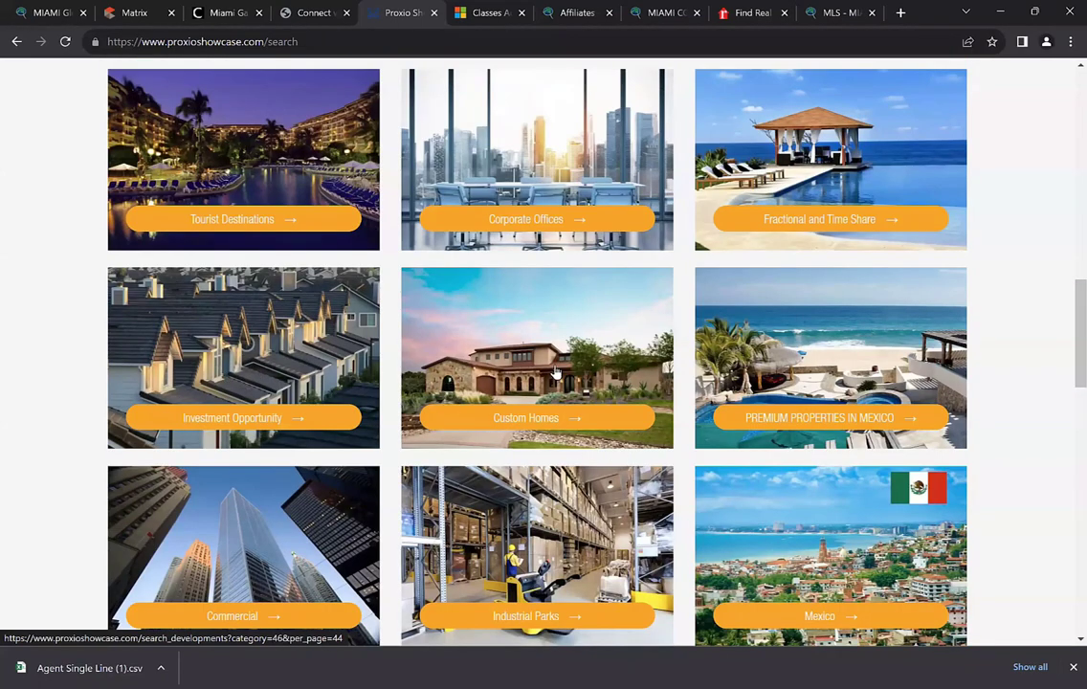
scroll(612, 389, "down", 1)
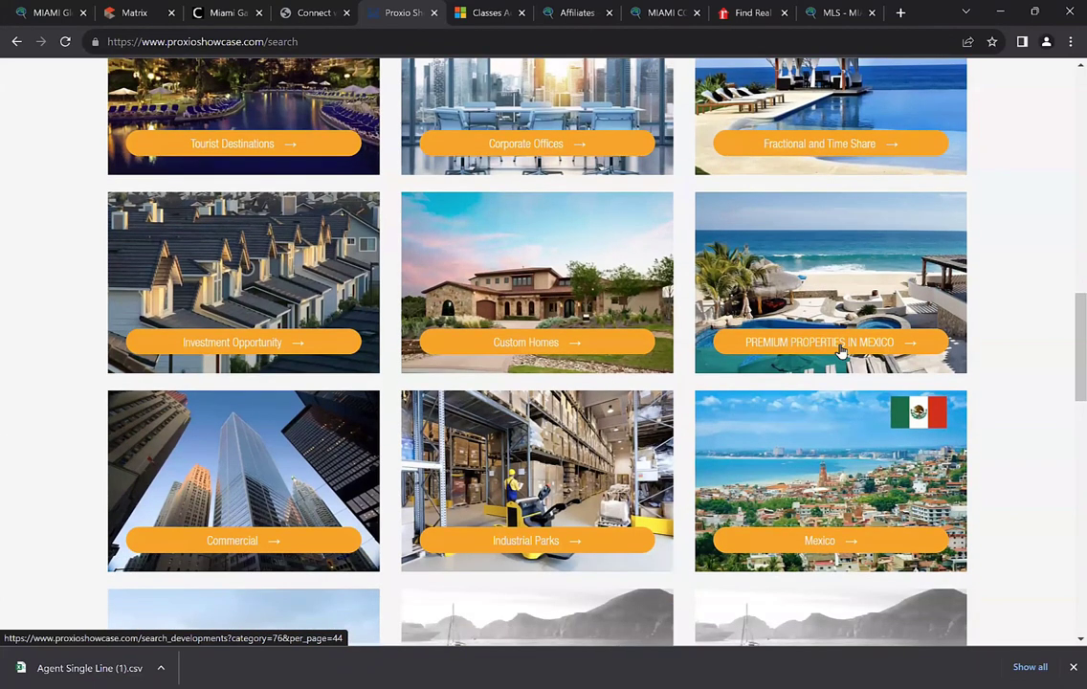
scroll(748, 383, "down", 2)
scroll(369, 380, "down", 1)
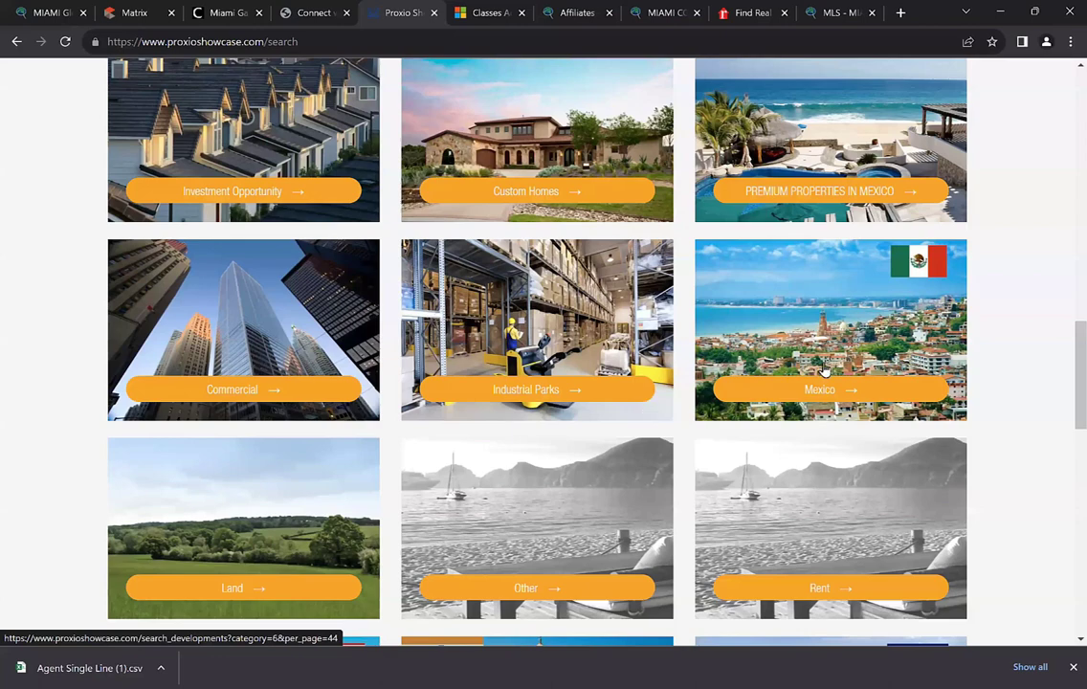
scroll(828, 330, "down", 1)
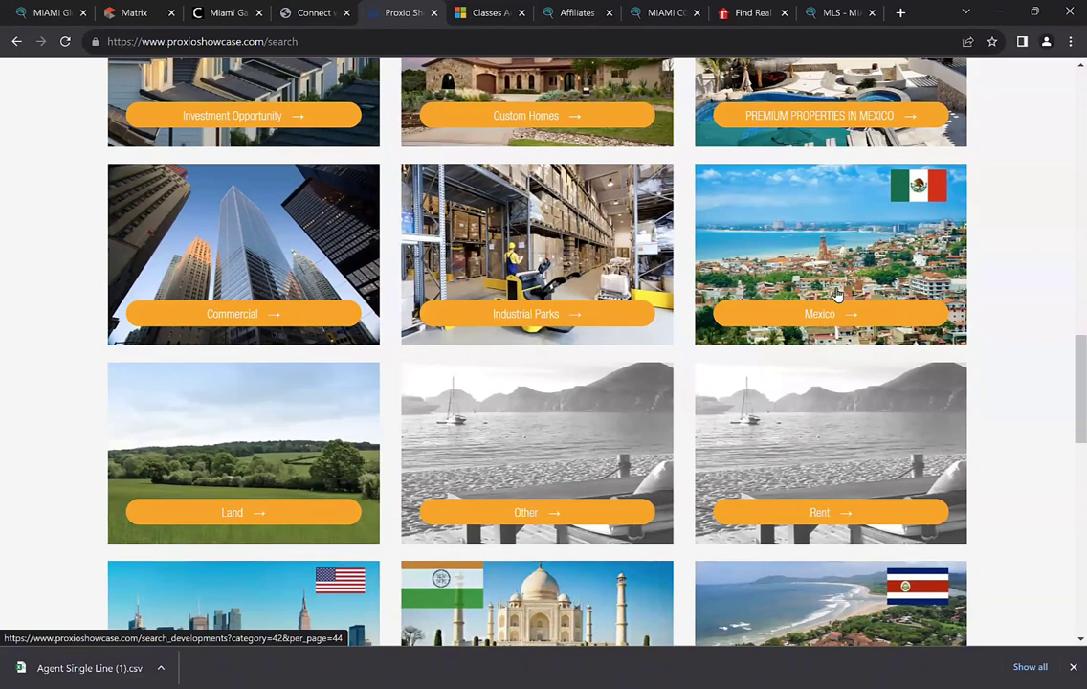
scroll(517, 420, "down", 2)
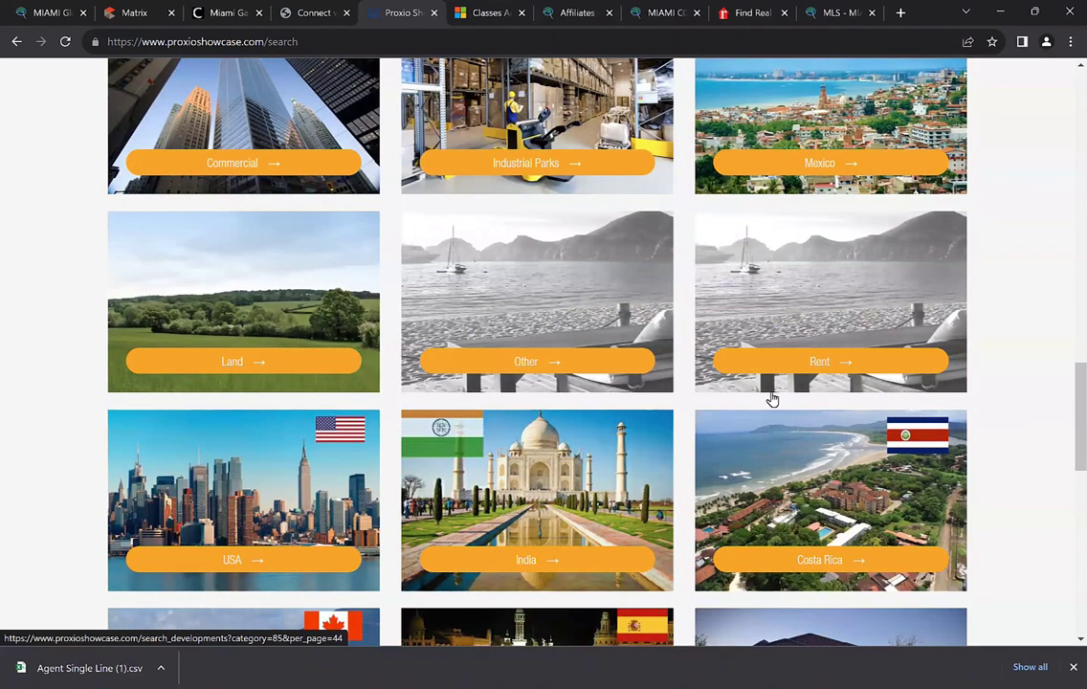
scroll(802, 360, "down", 3)
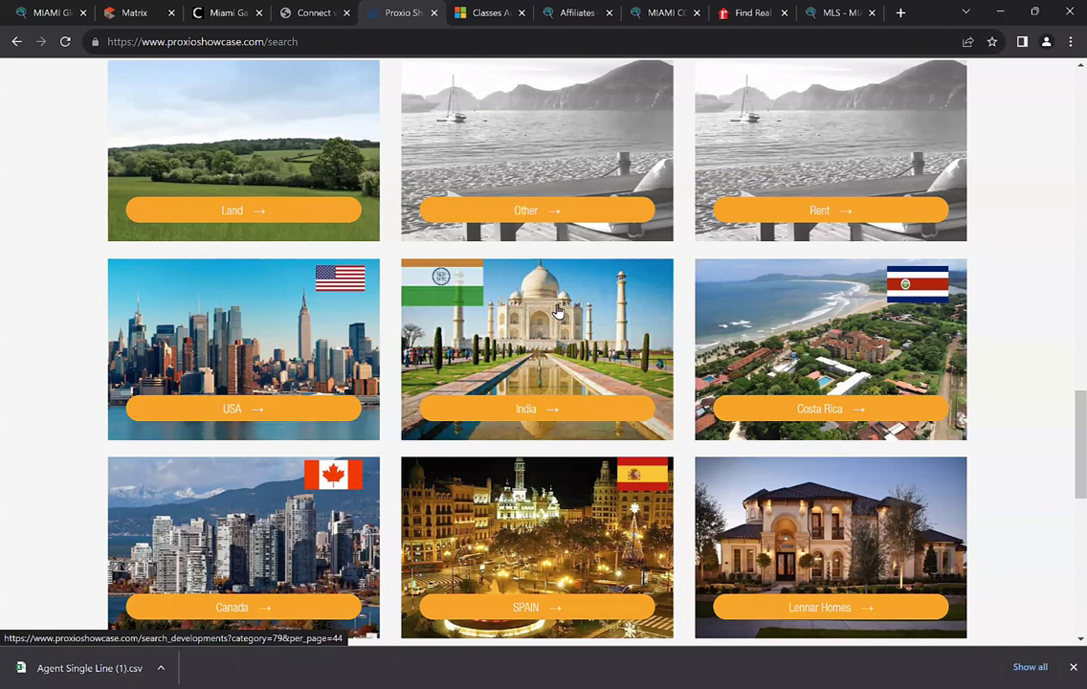
scroll(867, 299, "down", 1)
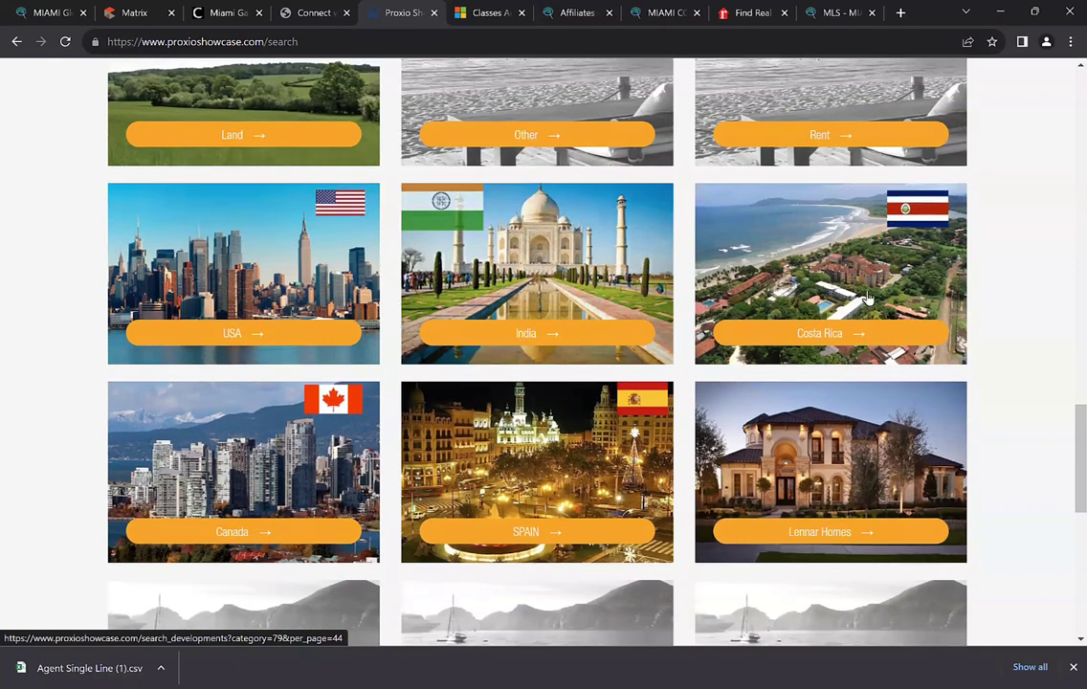
scroll(485, 454, "down", 1)
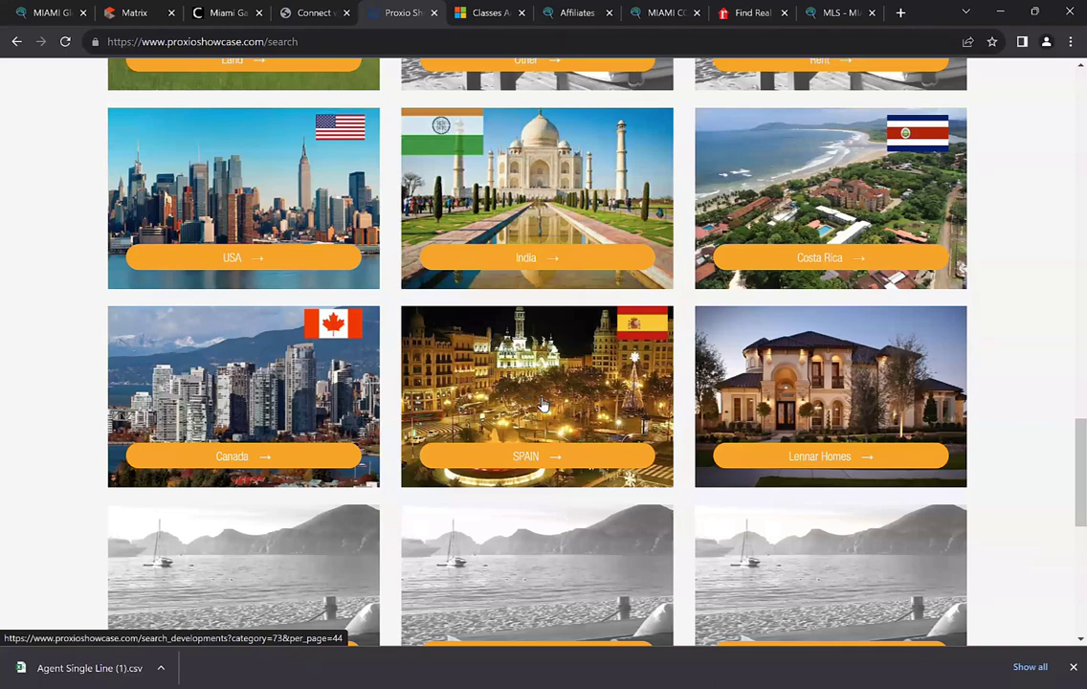
scroll(525, 410, "down", 1)
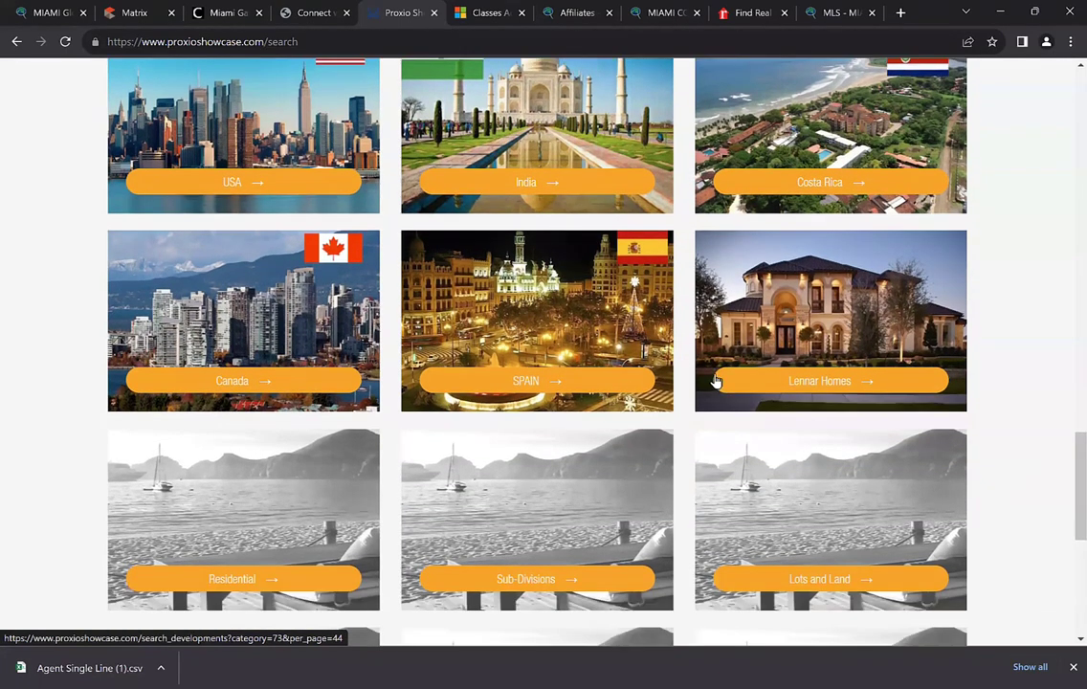
scroll(792, 310, "down", 1)
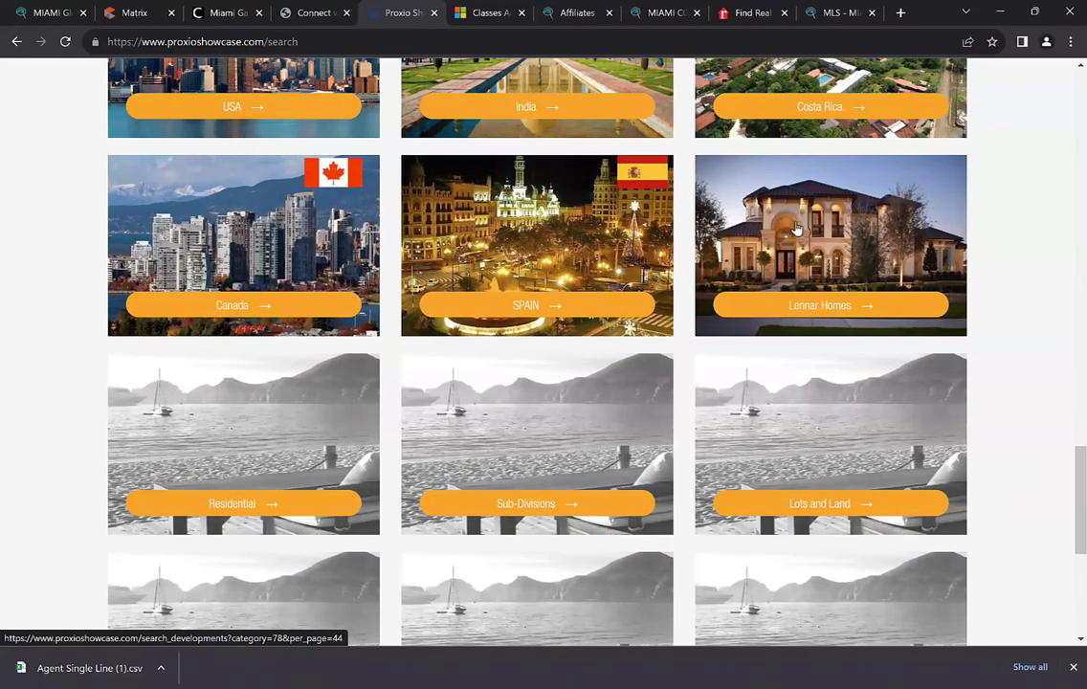
scroll(603, 398, "down", 1)
scroll(269, 347, "down", 1)
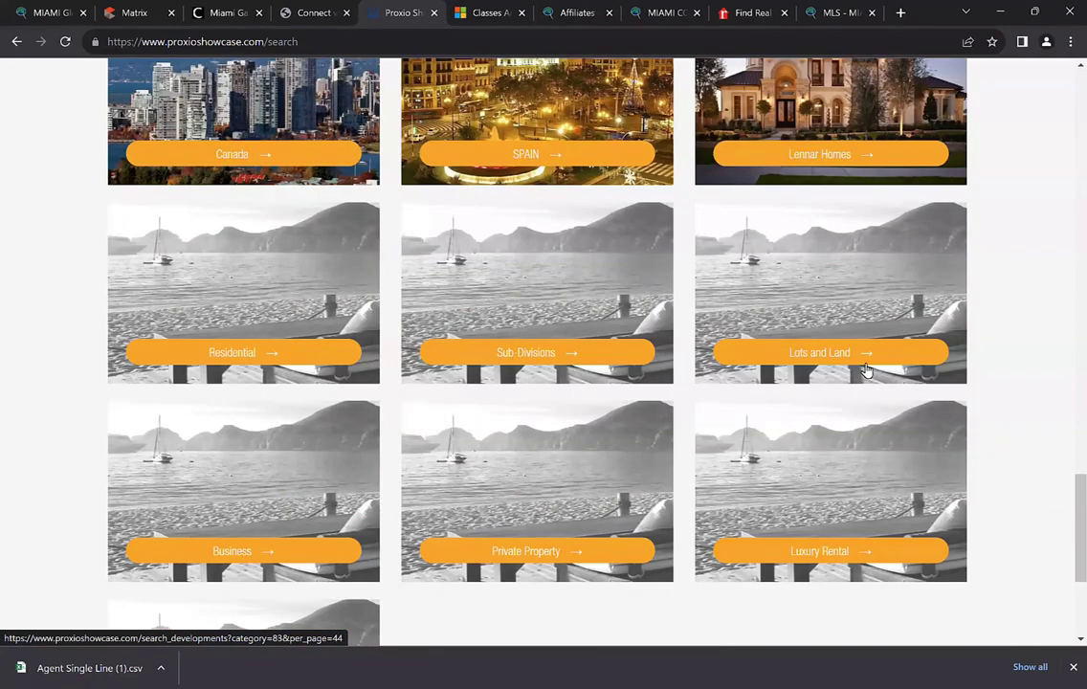
scroll(845, 358, "down", 1)
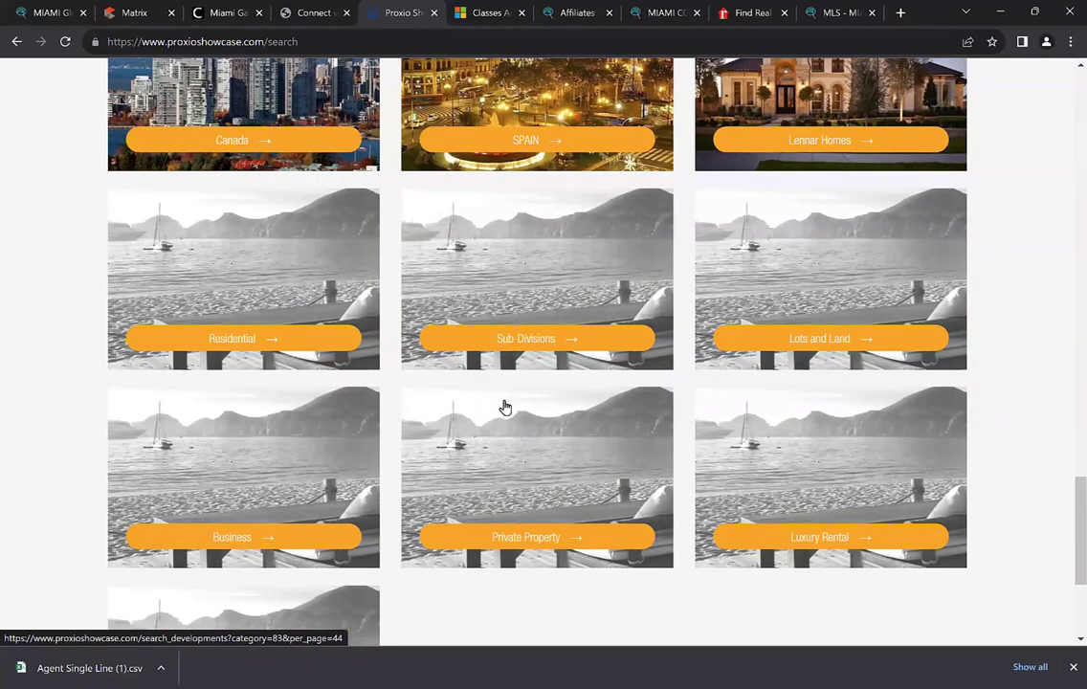
scroll(728, 405, "down", 2)
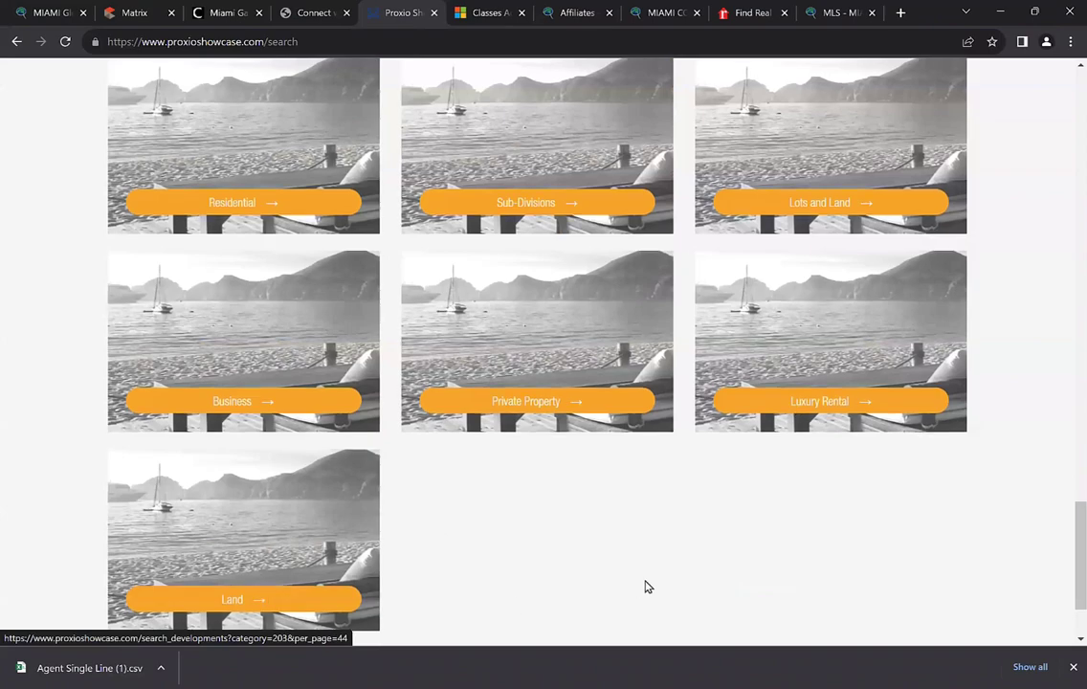
scroll(645, 586, "up", 8)
scroll(645, 585, "up", 4)
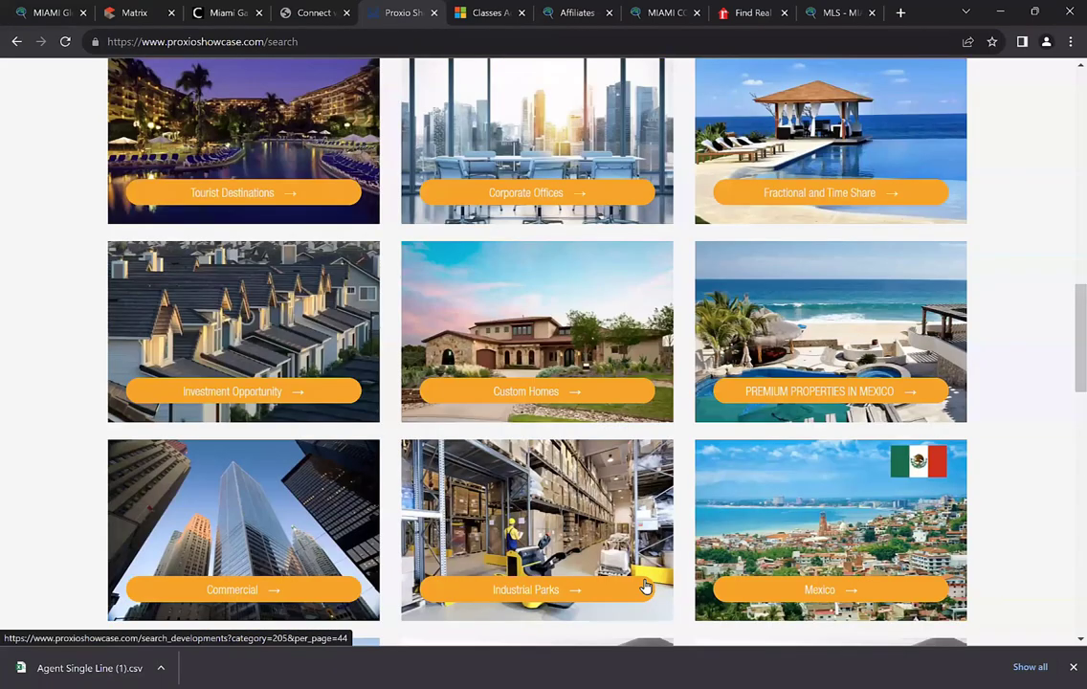
scroll(551, 568, "up", 4)
scroll(552, 567, "up", 3)
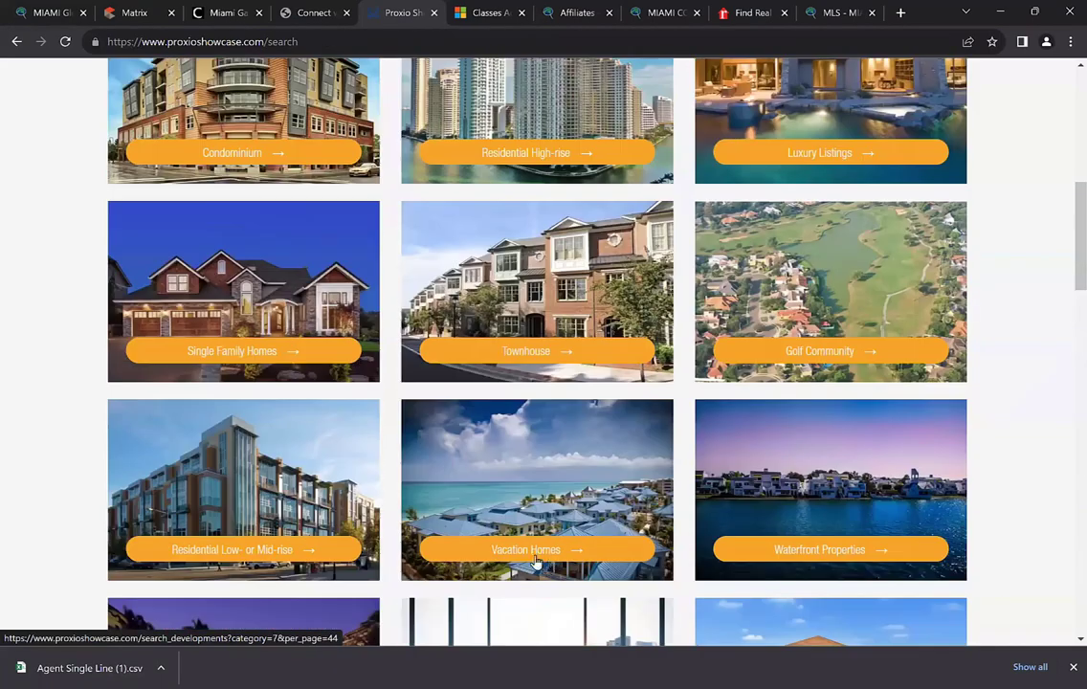
scroll(354, 461, "up", 1)
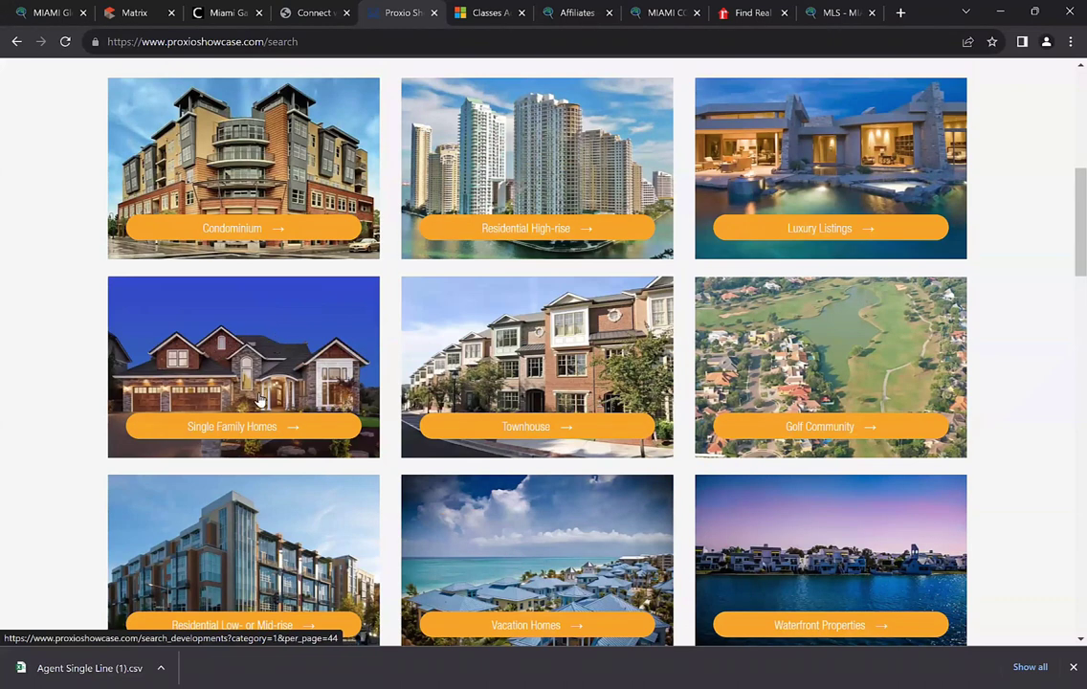
left_click(233, 485)
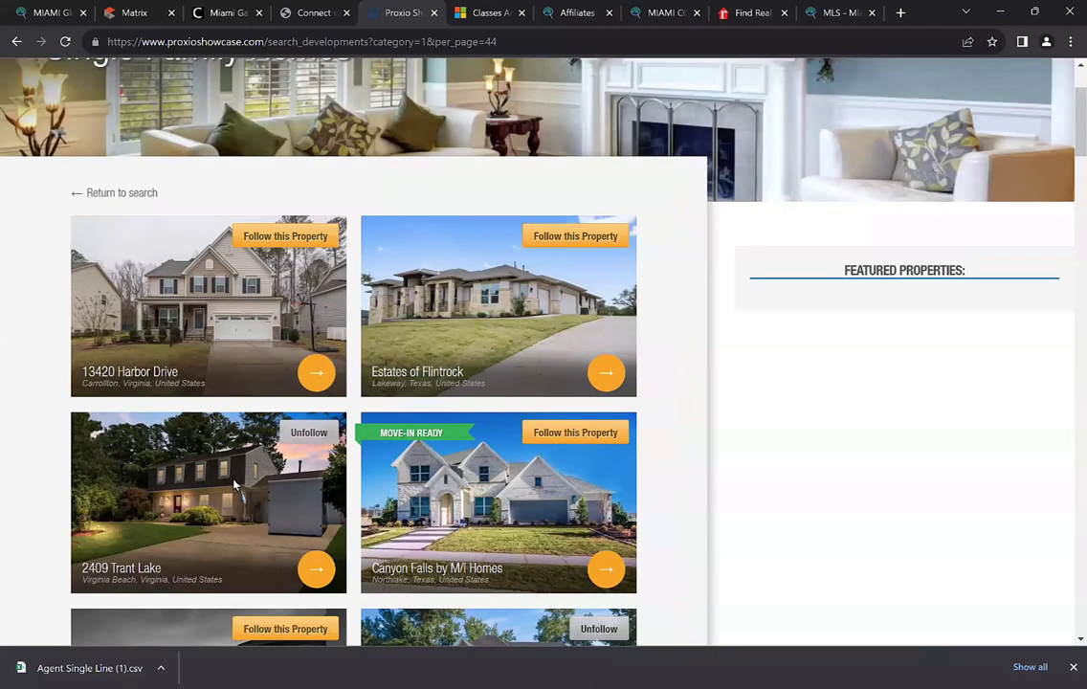
scroll(234, 486, "down", 1)
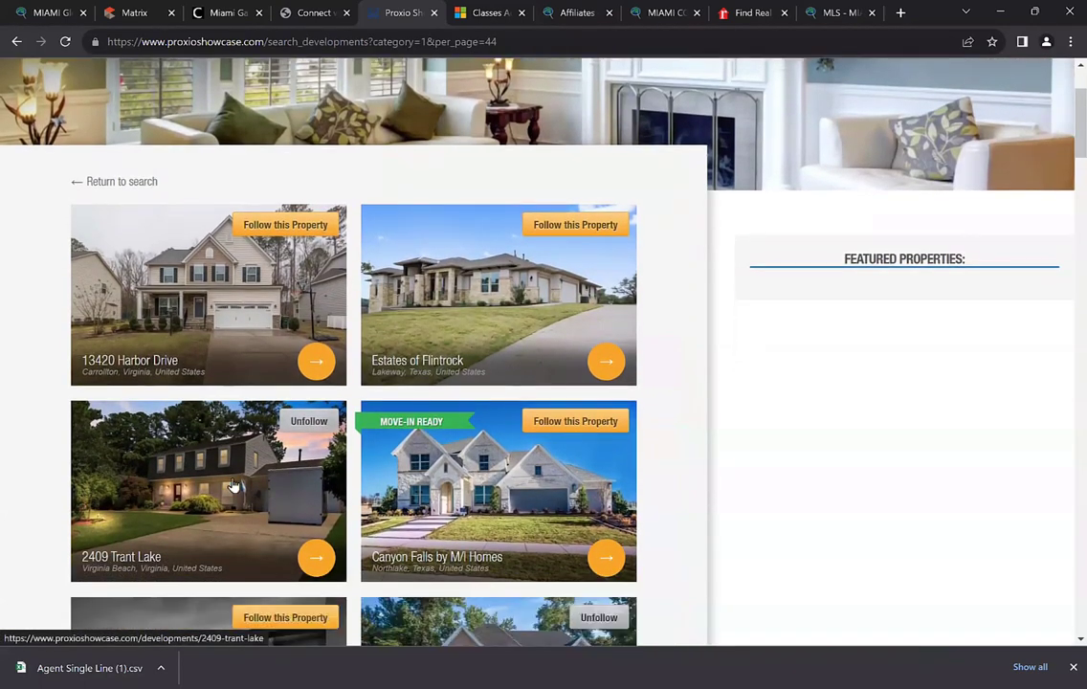
scroll(234, 486, "down", 1)
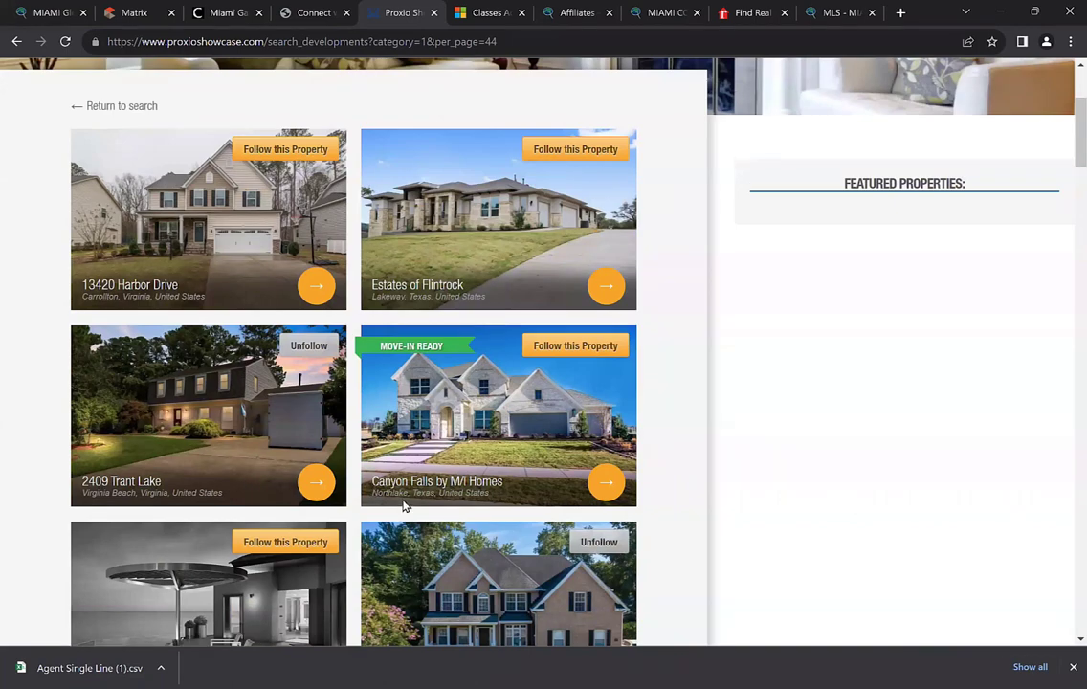
left_click(565, 352)
scroll(479, 458, "down", 2)
scroll(478, 458, "down", 1)
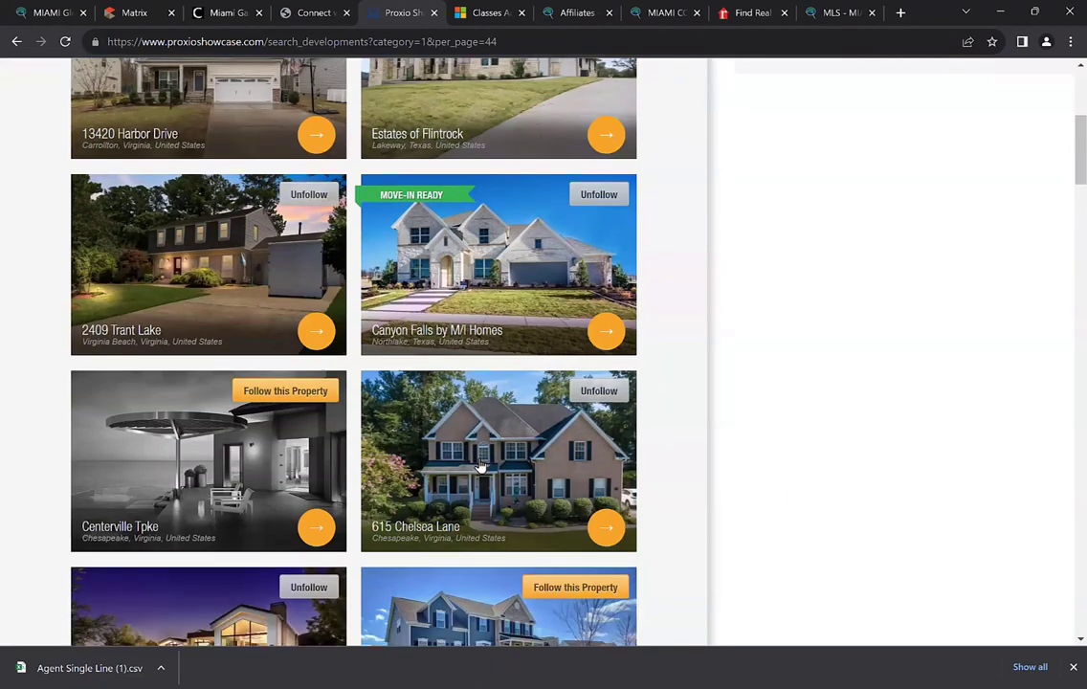
scroll(481, 466, "down", 6)
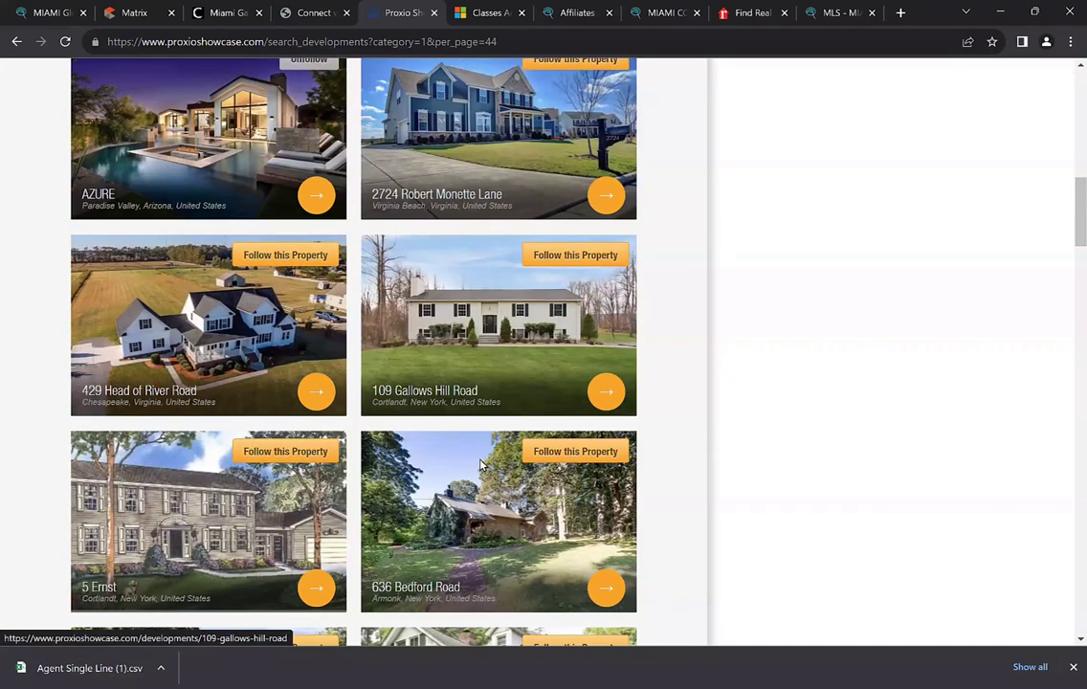
scroll(481, 465, "down", 2)
left_click(298, 306)
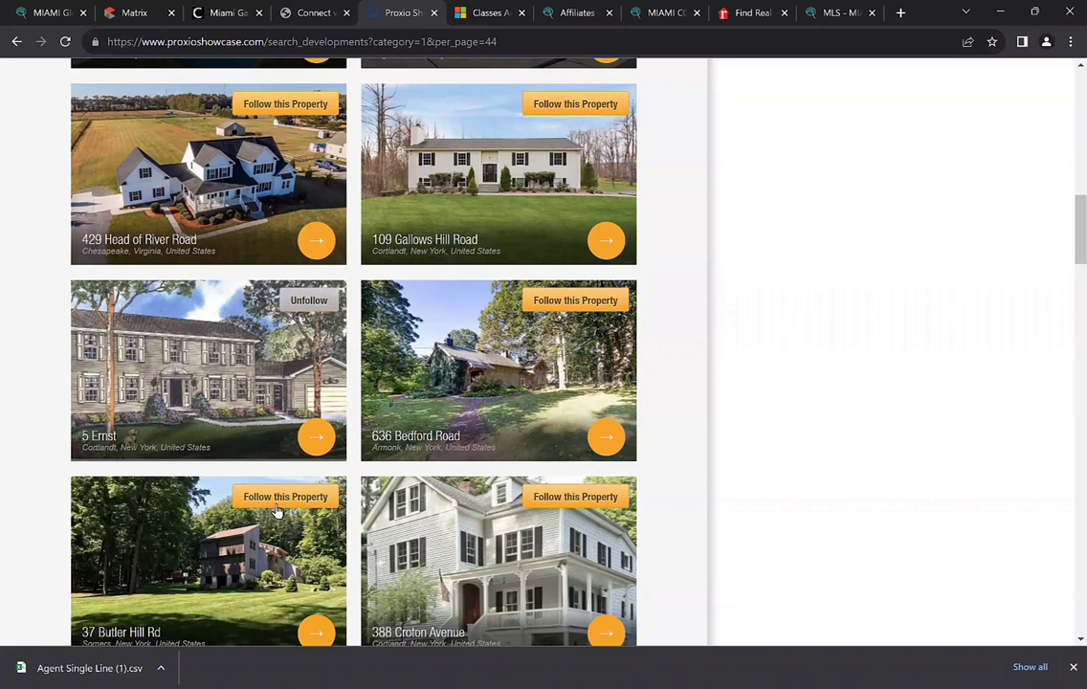
scroll(285, 431, "down", 1)
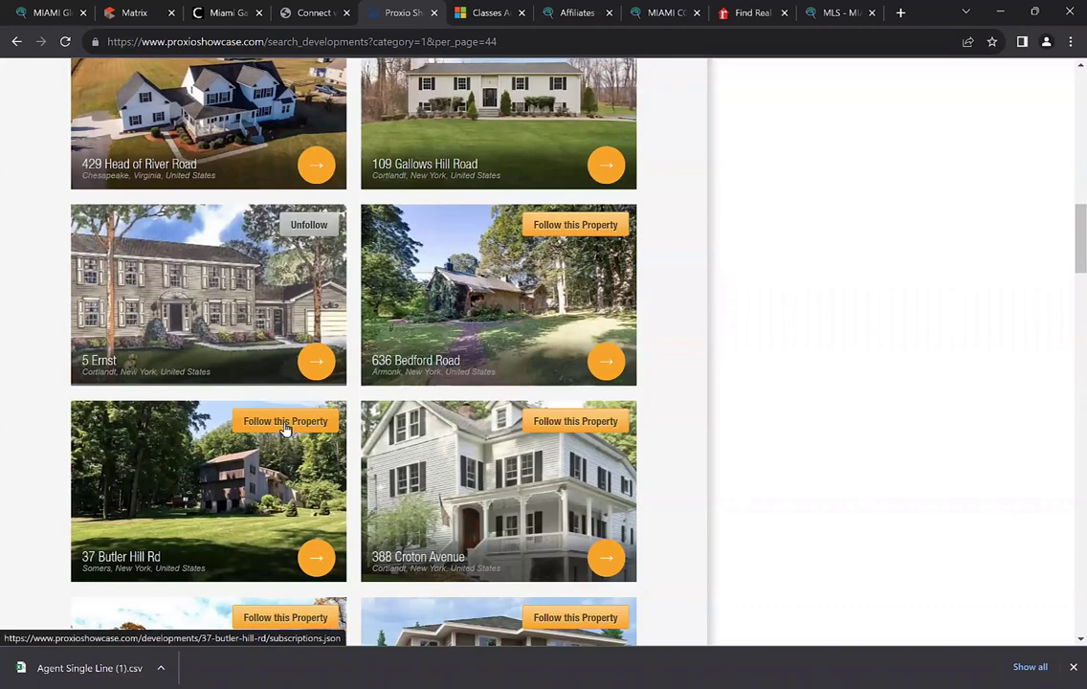
left_click(285, 422)
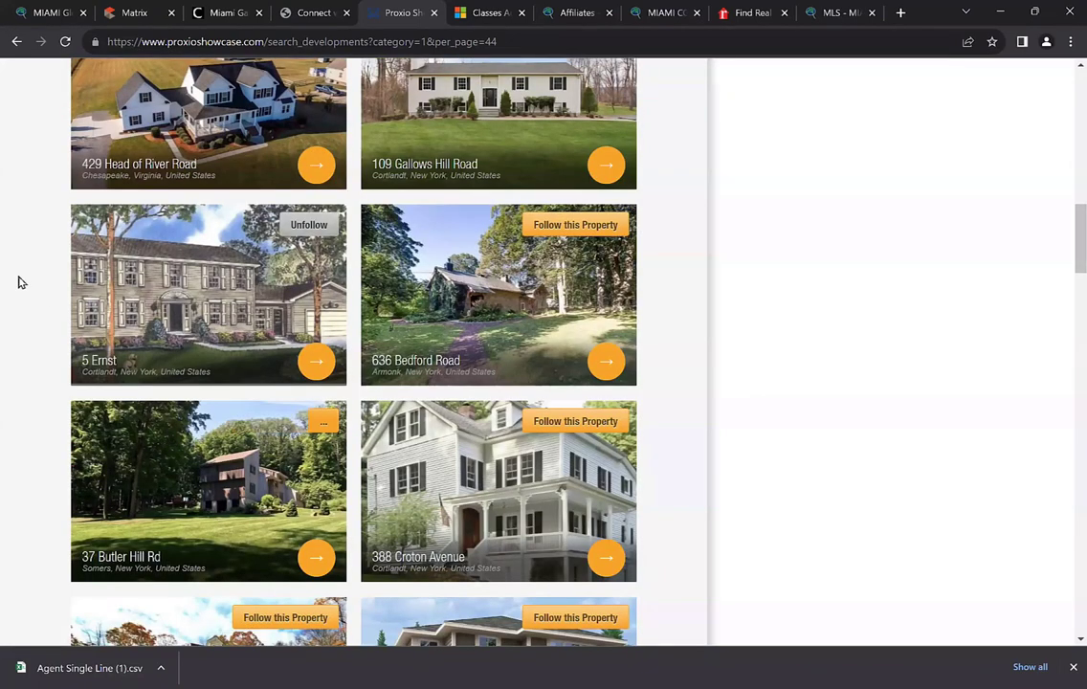
left_click(15, 42)
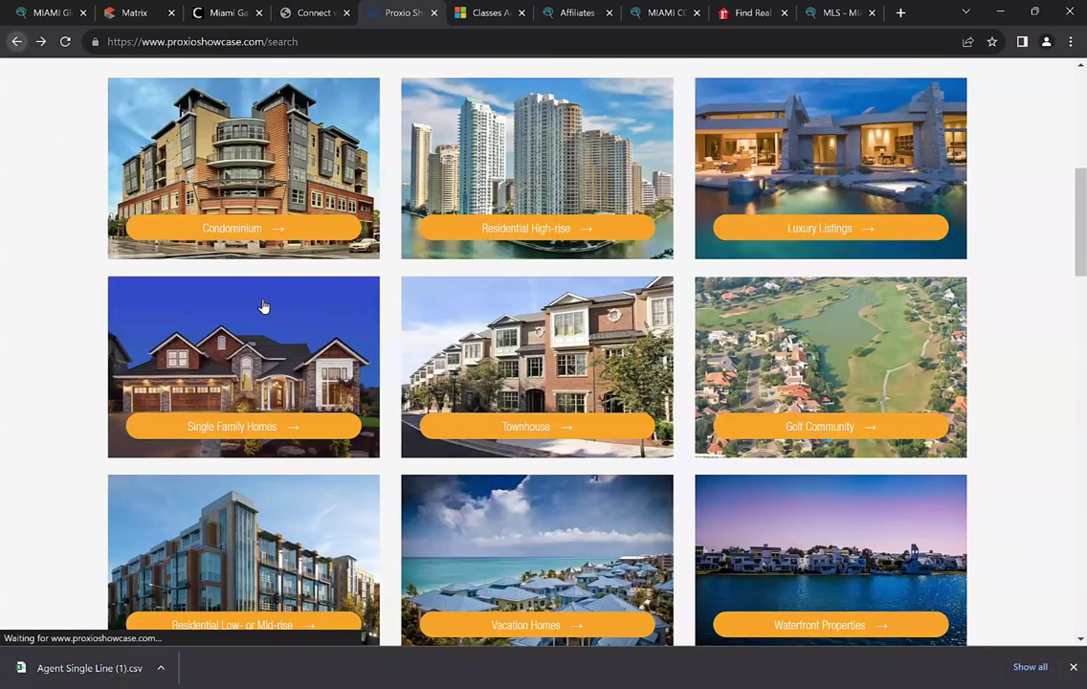
Open the SPAIN property listings from the category page
scroll(301, 316, "down", 8)
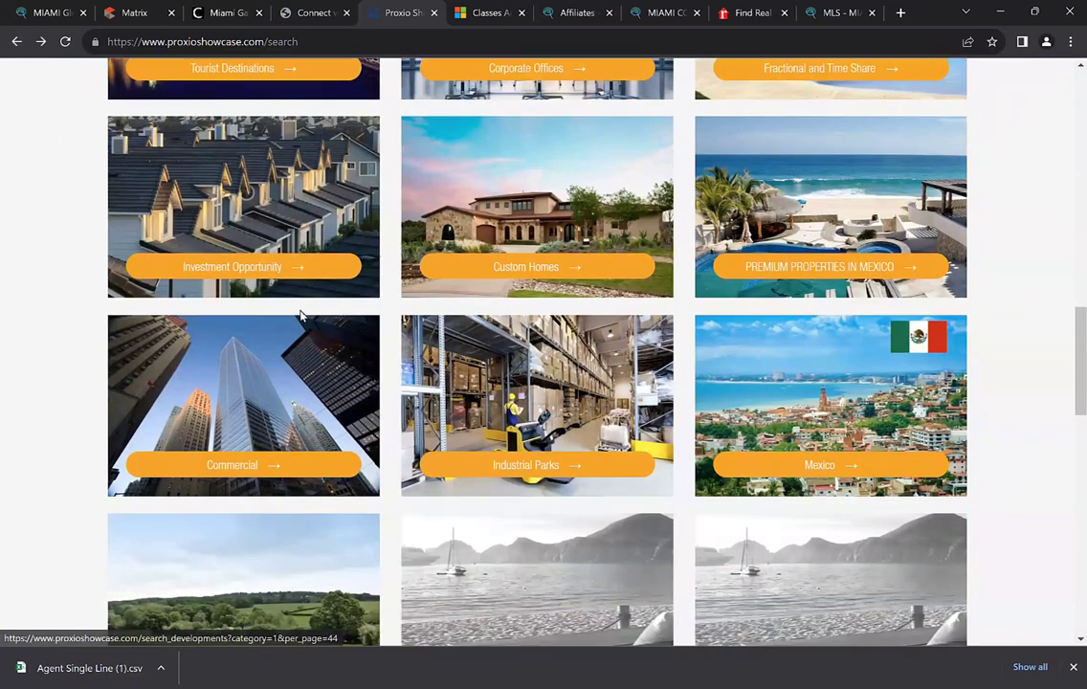
scroll(301, 316, "down", 1)
scroll(301, 316, "up", 3)
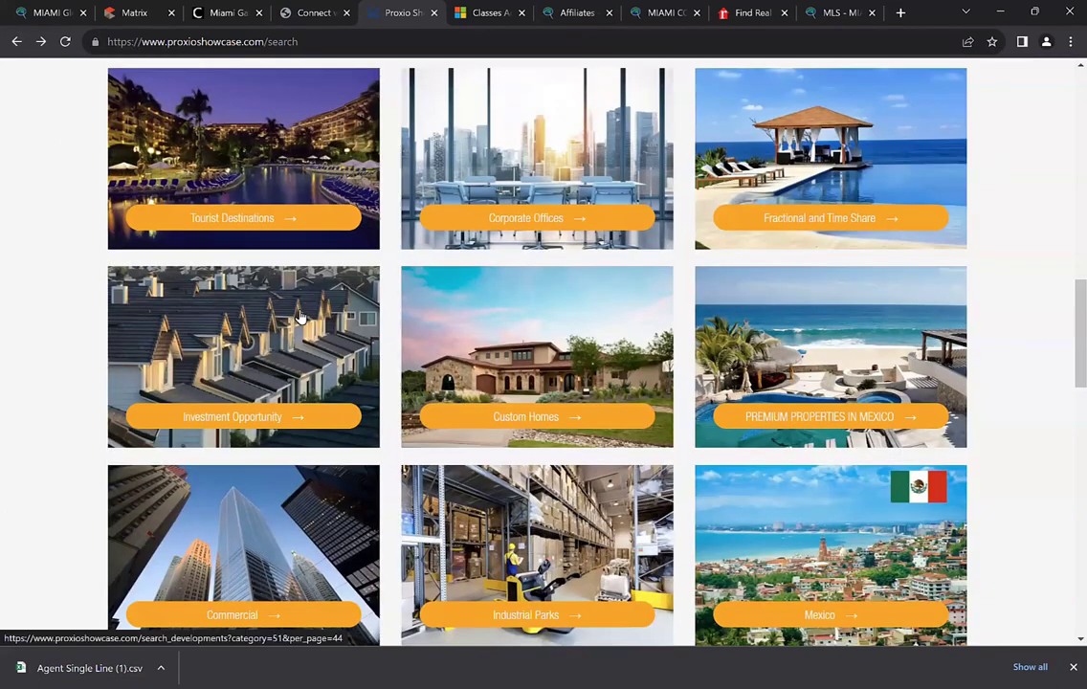
scroll(301, 316, "down", 5)
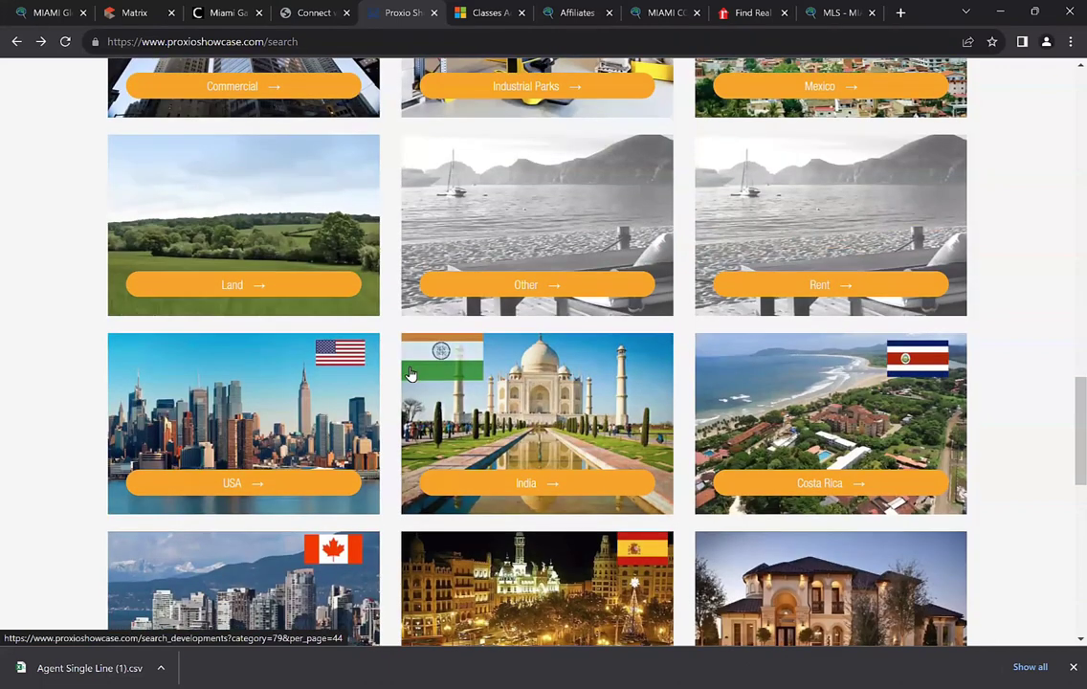
scroll(409, 373, "down", 2)
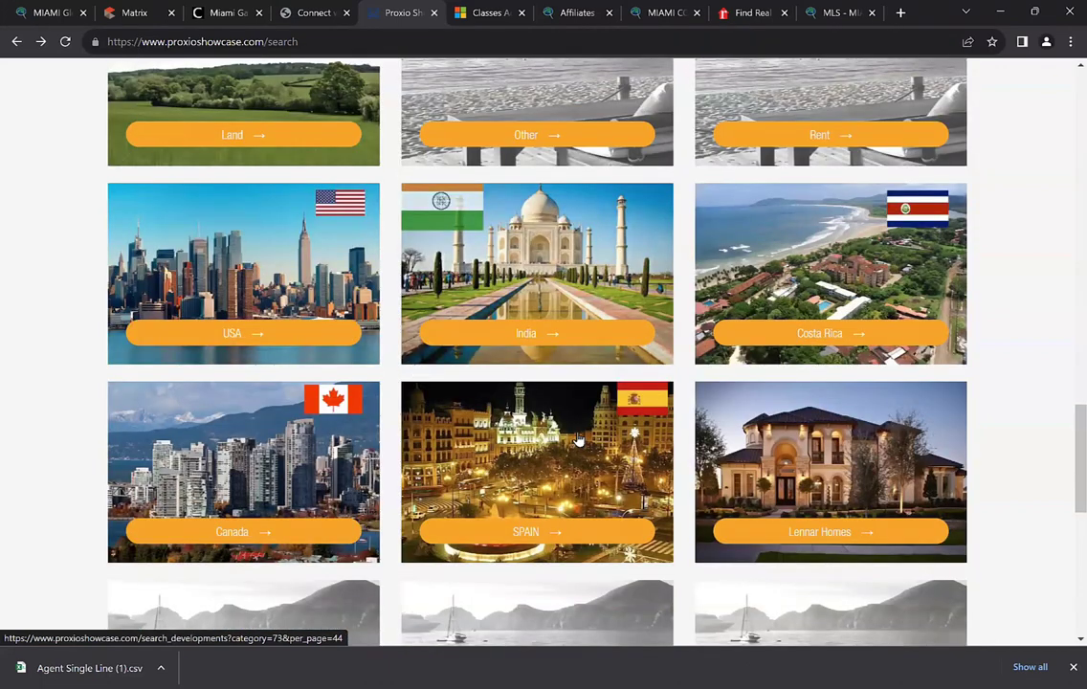
left_click(478, 402)
Follow Floor in San Pedro Alcántara and PISO EN GUADALMINA BAJA, then return to the categories
scroll(364, 381, "down", 1)
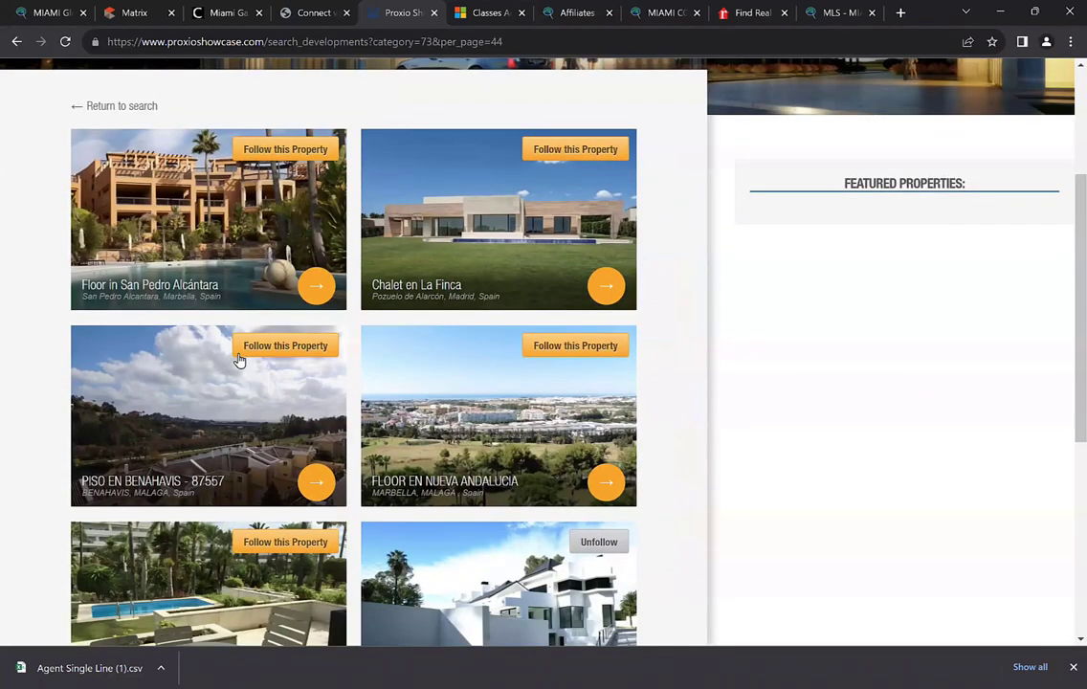
scroll(141, 247, "up", 1)
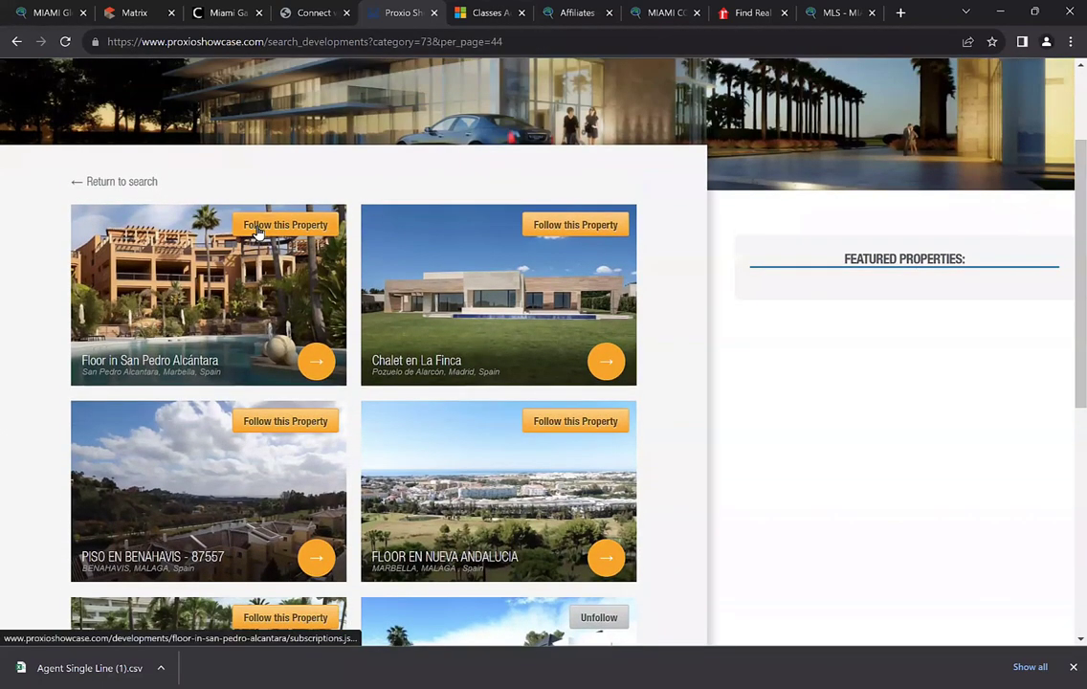
left_click(258, 226)
scroll(191, 315, "down", 3)
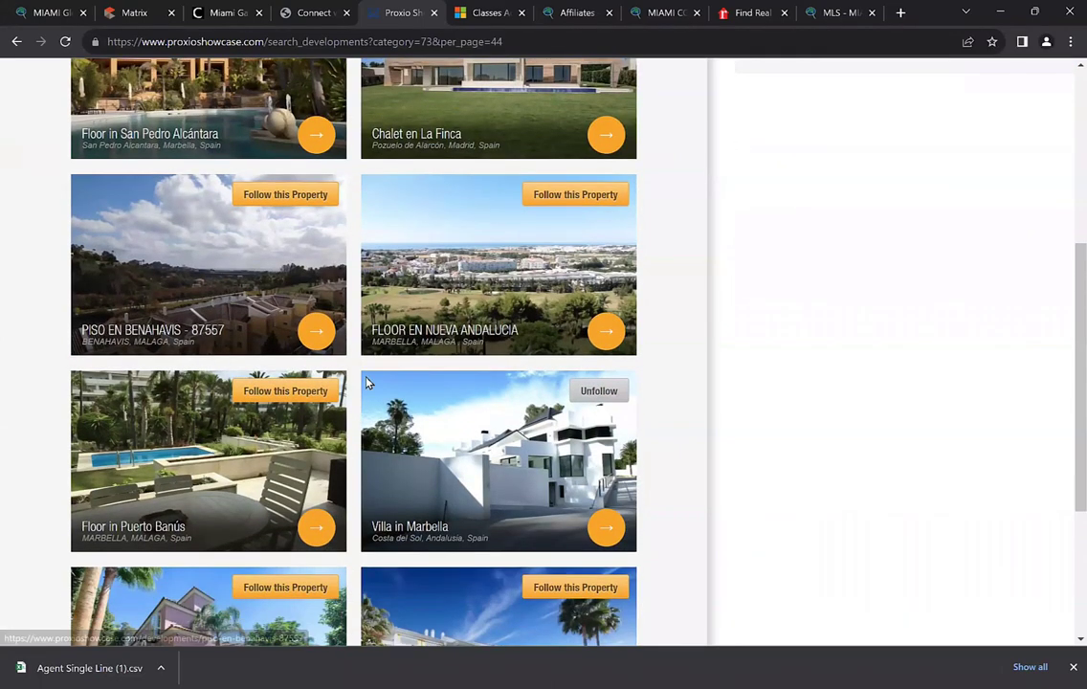
scroll(382, 335, "down", 2)
scroll(431, 393, "down", 1)
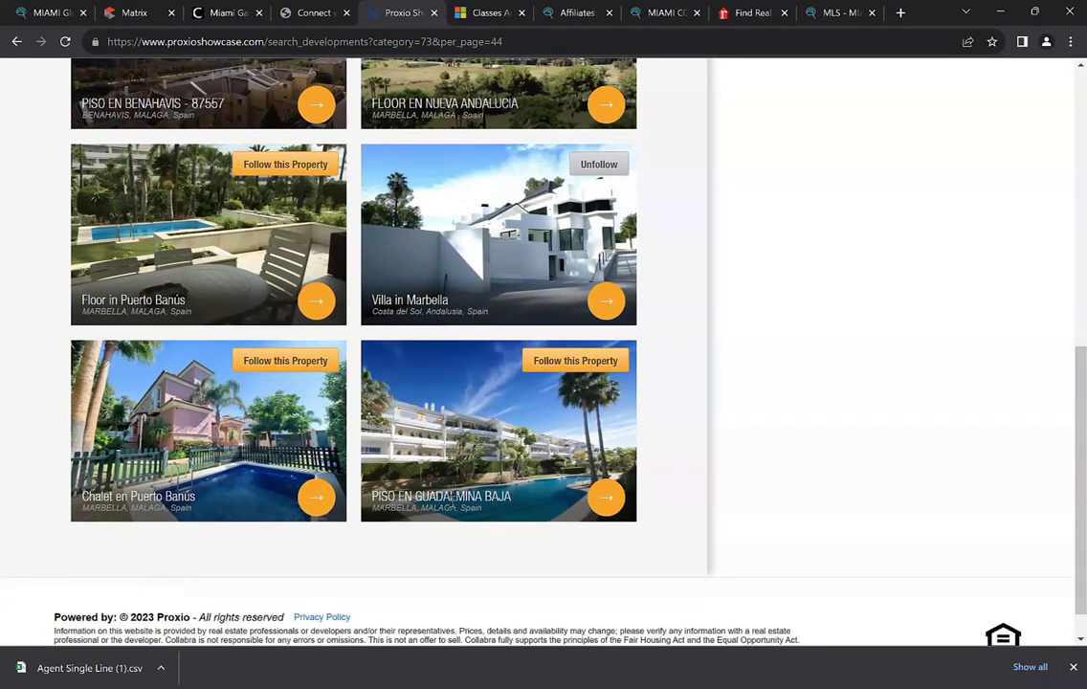
left_click(571, 367)
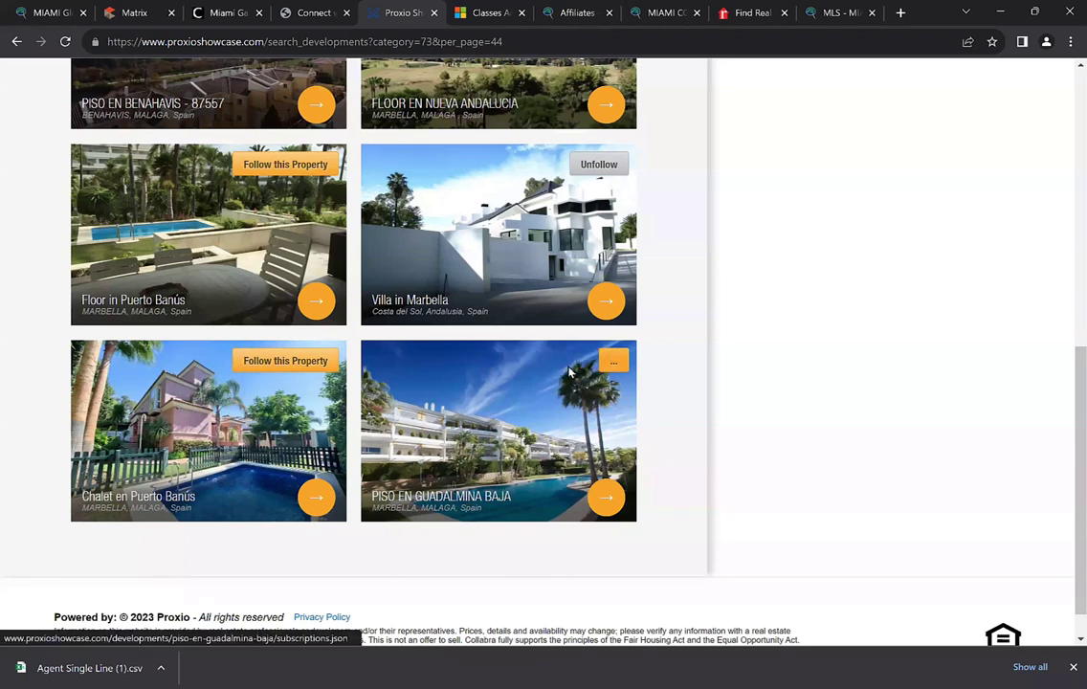
key("alt+Left")
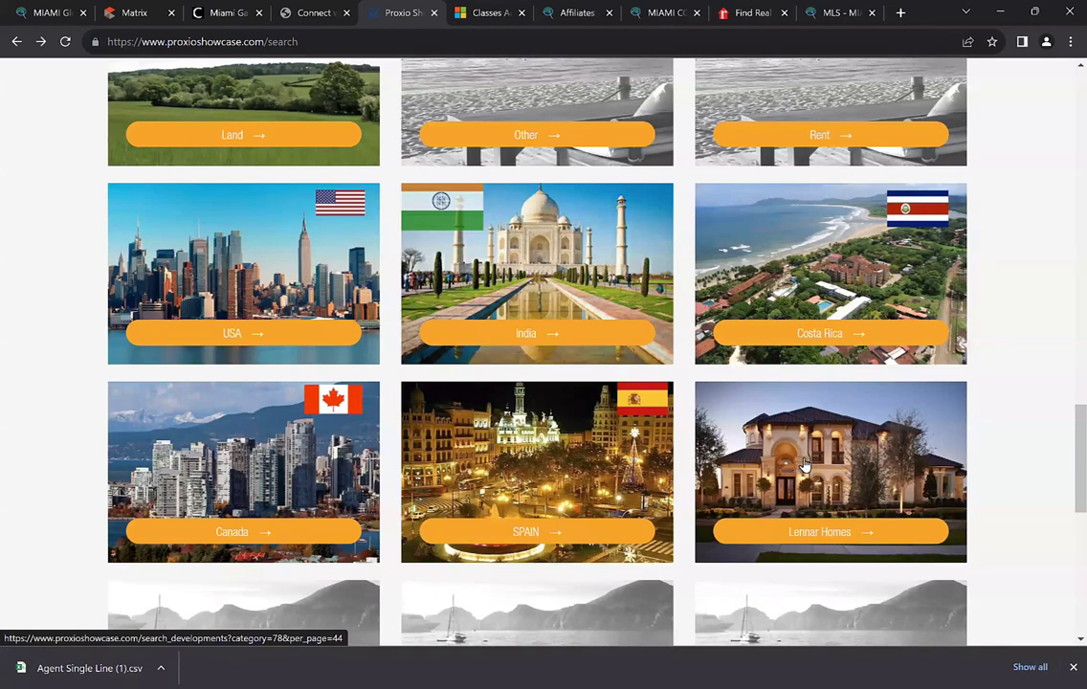
In Lennar Homes, follow Belmont Executive, McCrary Meadows Wildflower and Miramesa Brookstone, then go back
left_click(787, 476)
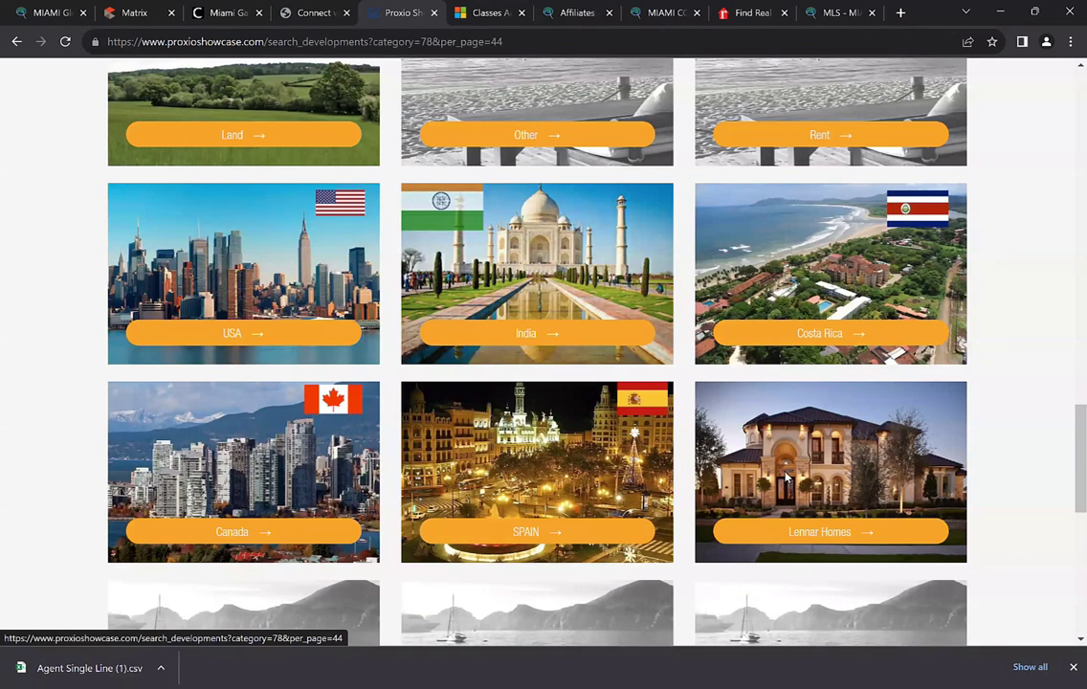
scroll(253, 300, "down", 2)
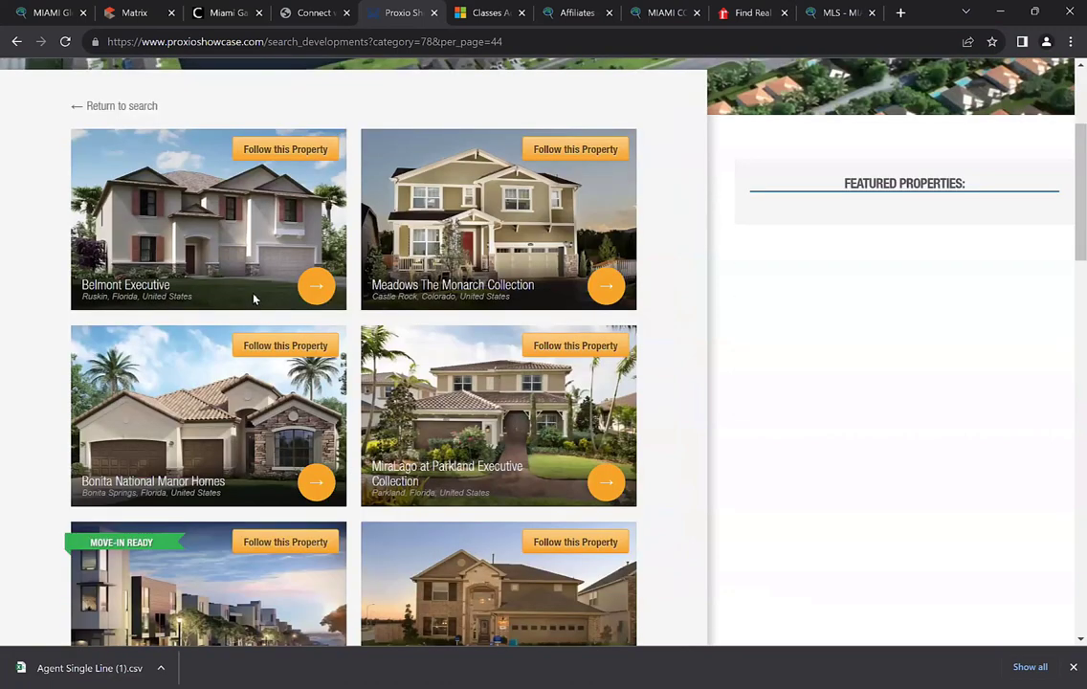
left_click(242, 149)
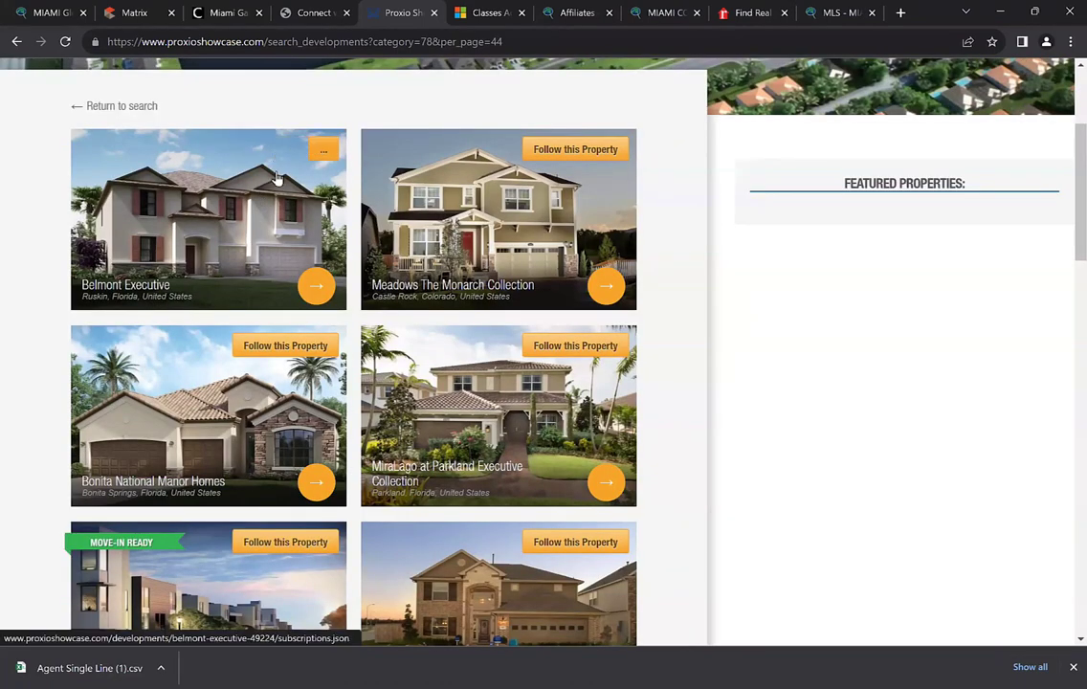
scroll(519, 435, "down", 1)
left_click(575, 467)
scroll(512, 473, "down", 2)
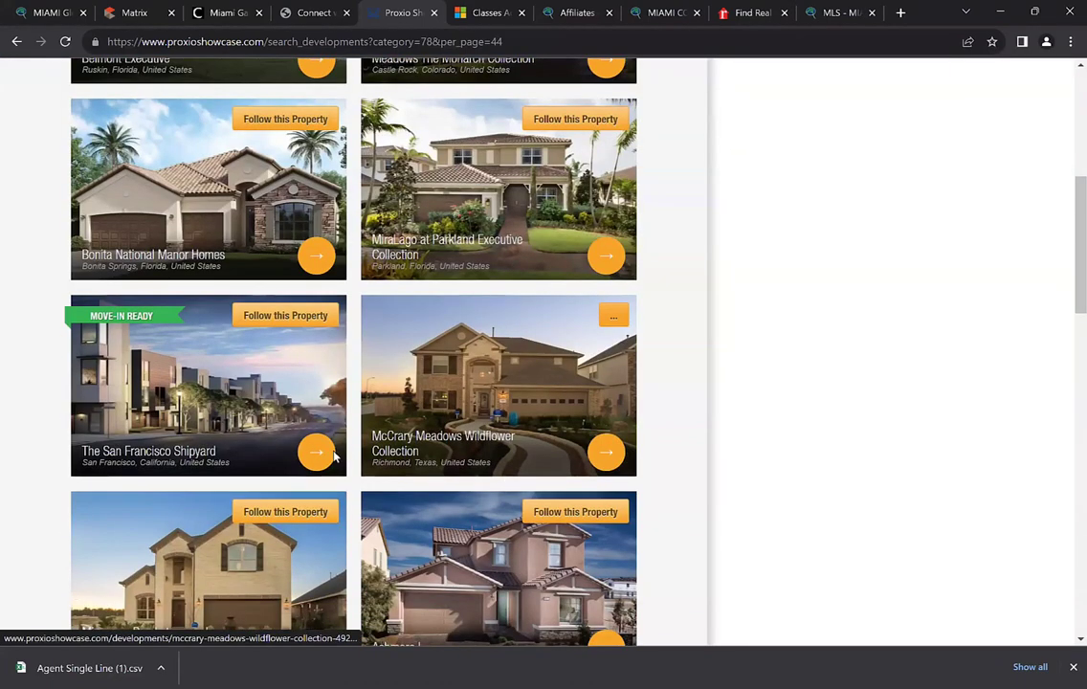
scroll(269, 510, "down", 2)
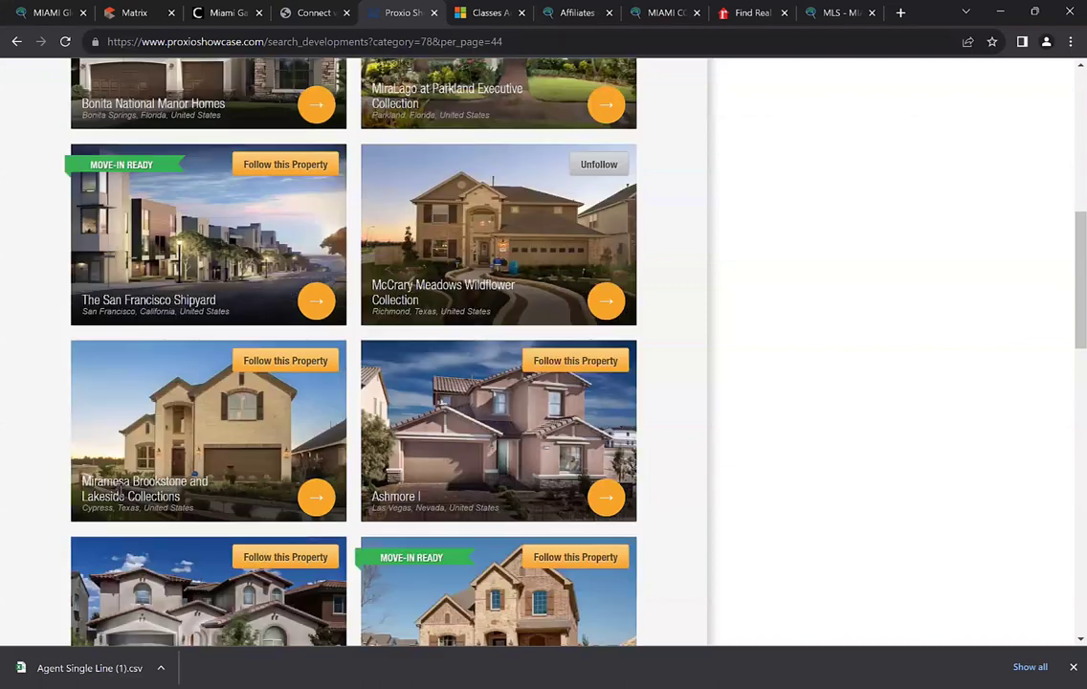
left_click(270, 361)
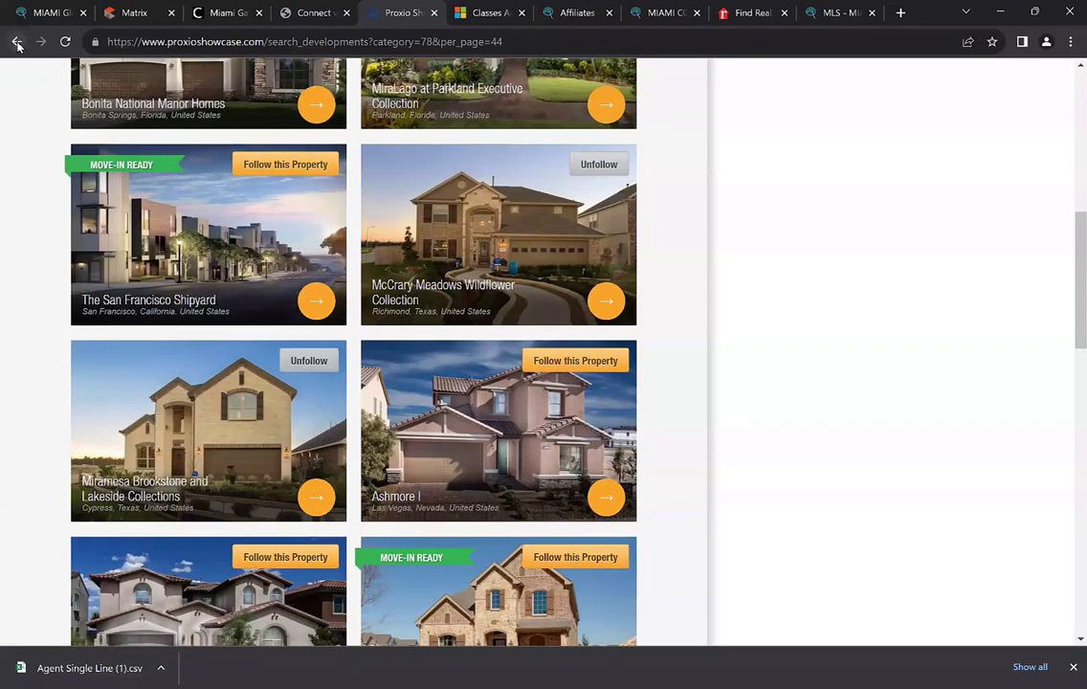
left_click(17, 41)
scroll(86, 182, "up", 9)
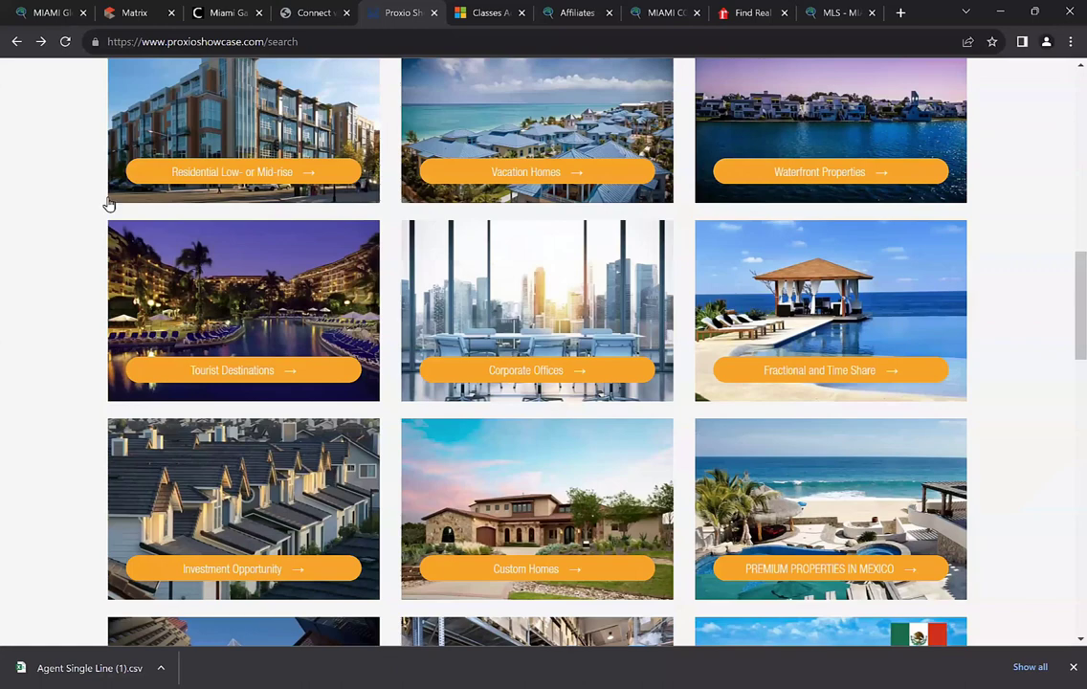
scroll(106, 191, "up", 10)
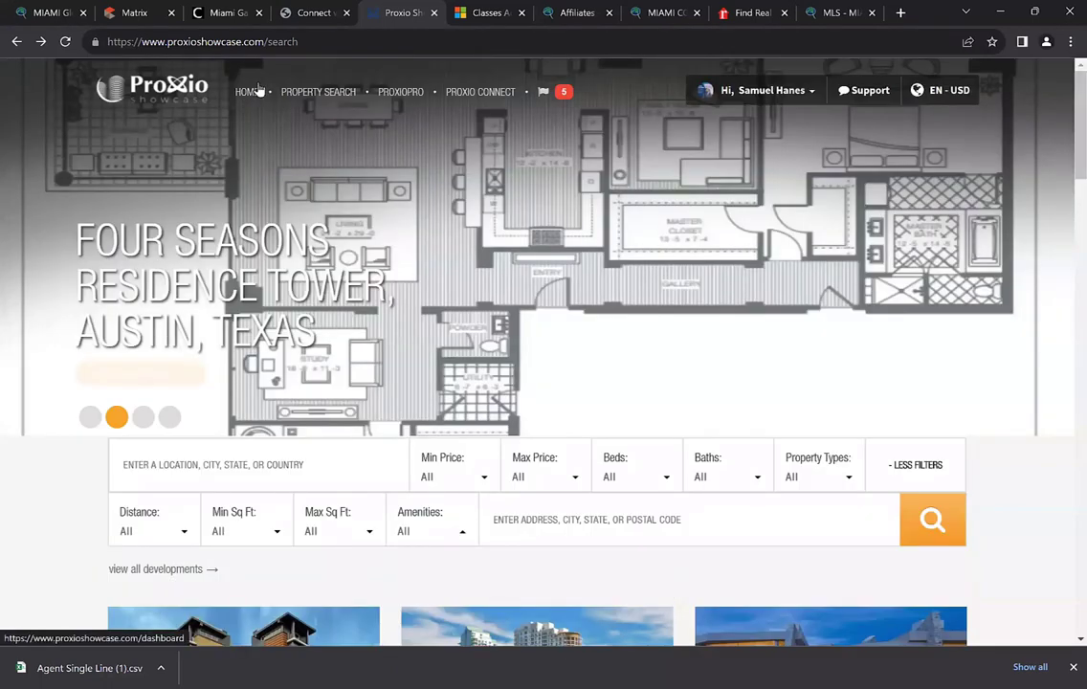
Return to the HOME dashboard and review the five followed developments under Manage Developments
left_click(241, 89)
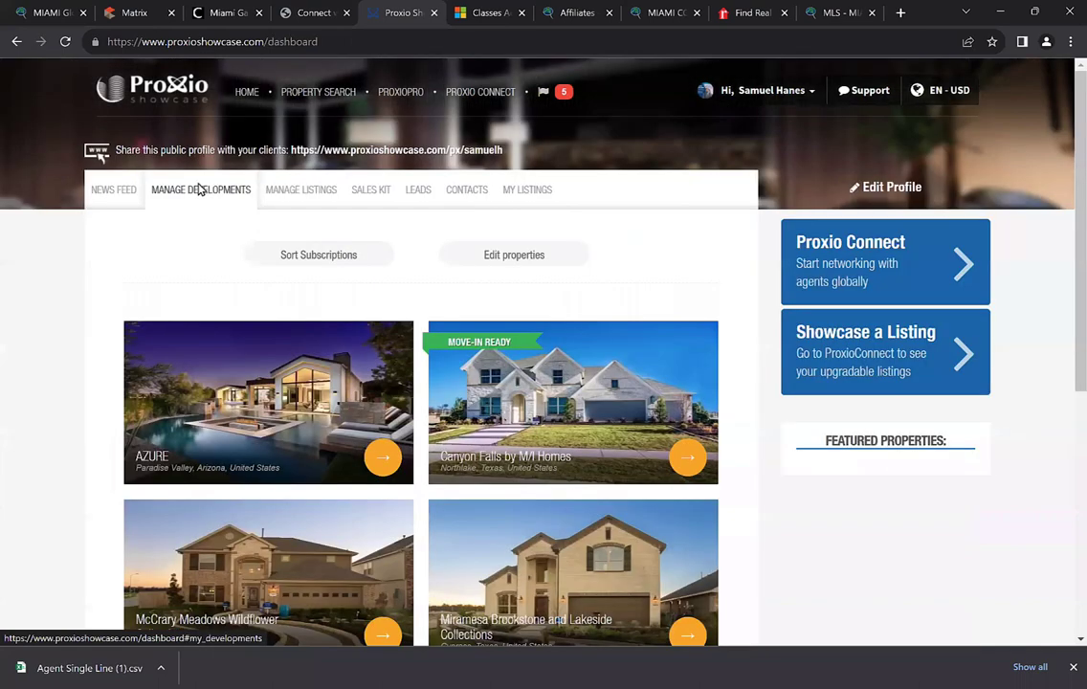
left_click(199, 189)
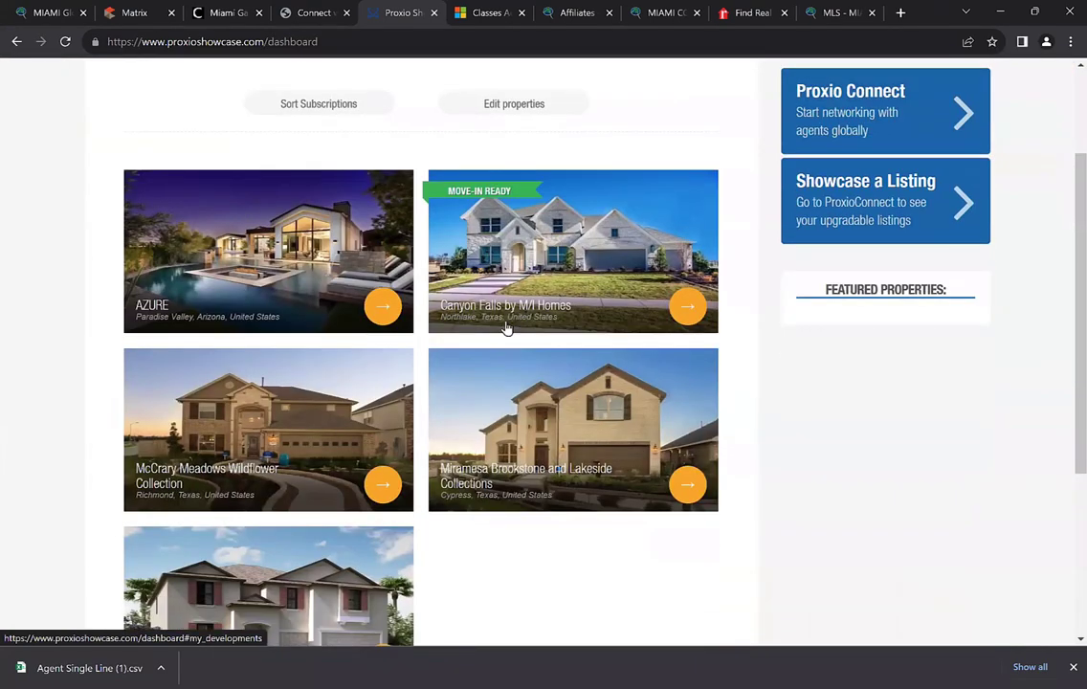
scroll(450, 292, "up", 1)
scroll(416, 270, "down", 2)
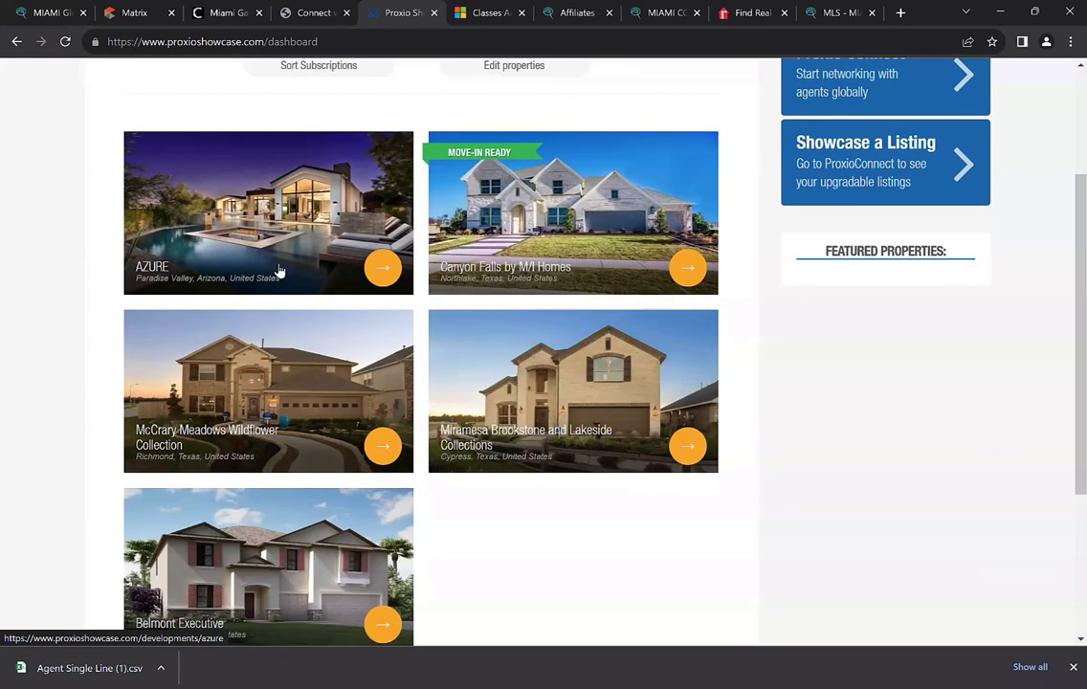
scroll(279, 272, "down", 1)
scroll(279, 271, "up", 2)
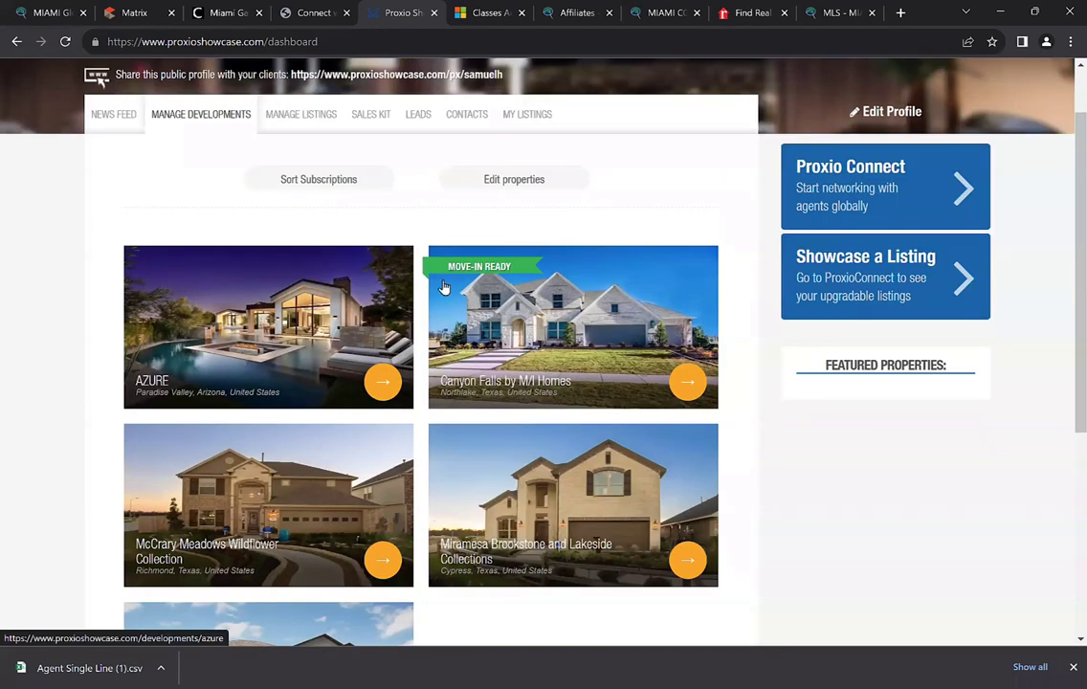
scroll(443, 287, "down", 1)
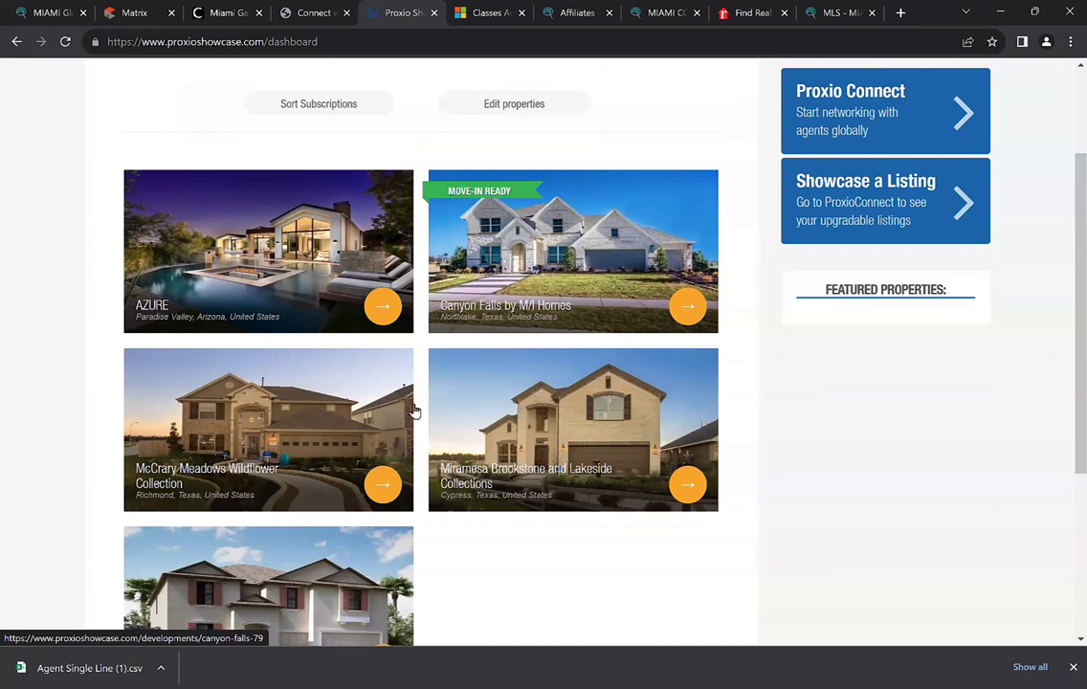
scroll(332, 374, "up", 2)
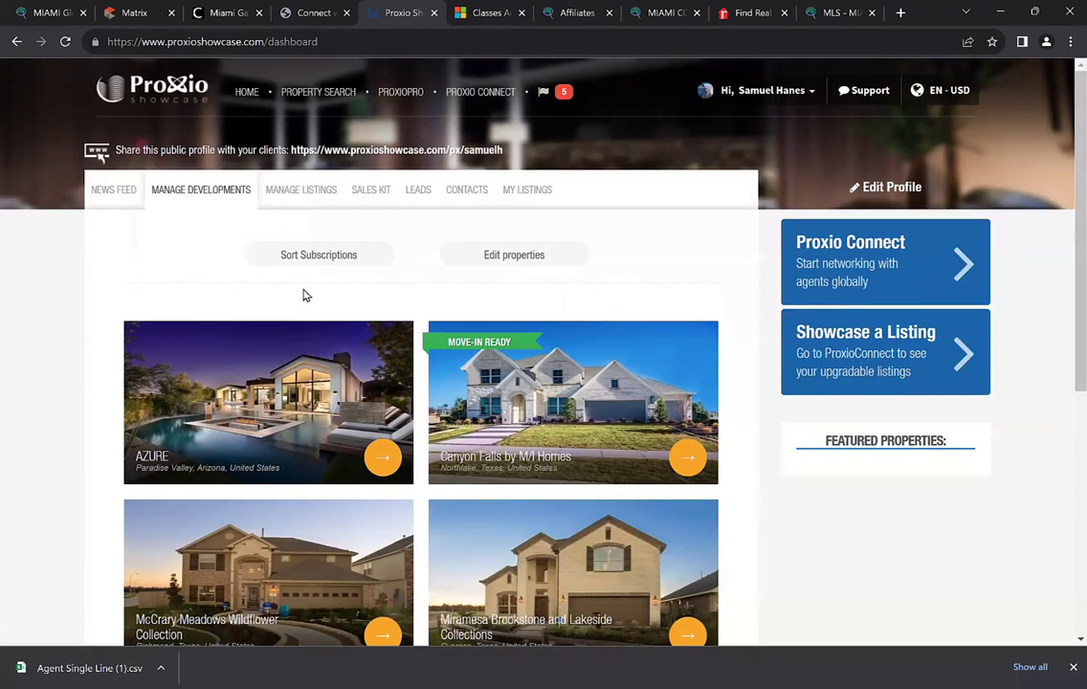
left_click(283, 214)
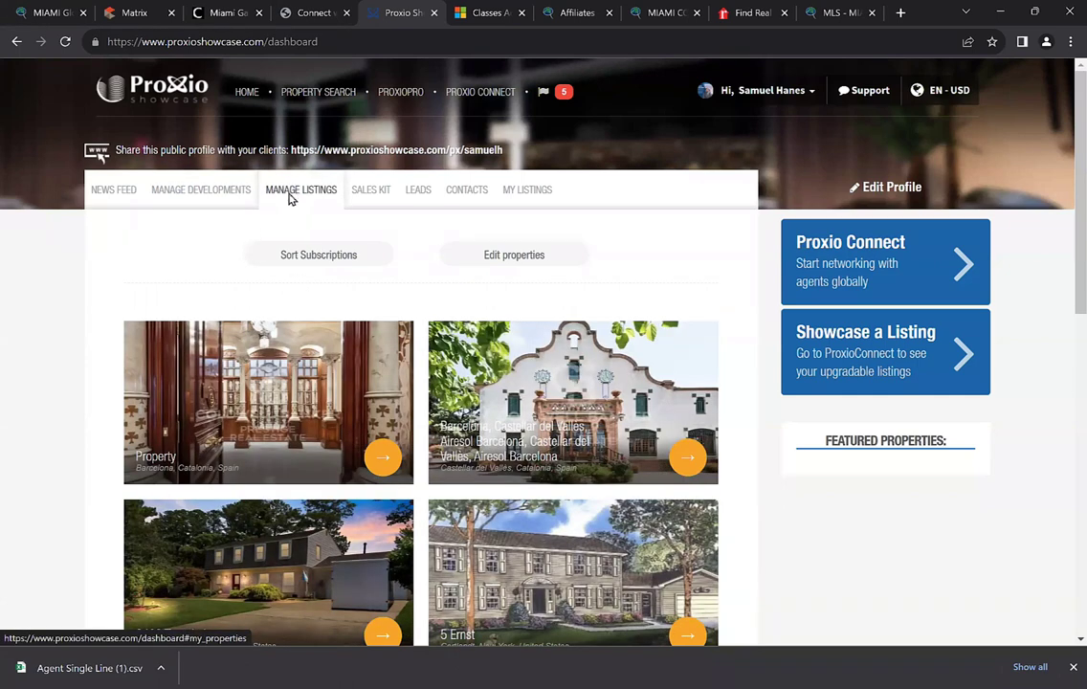
scroll(290, 199, "down", 1)
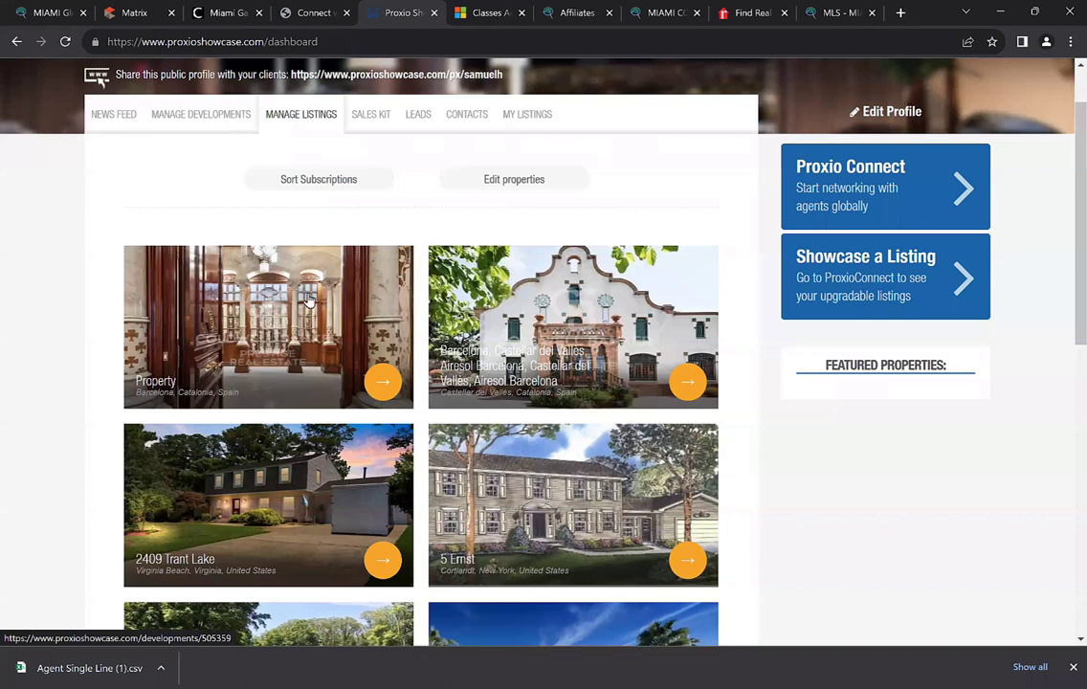
scroll(287, 290, "down", 1)
scroll(290, 290, "down", 1)
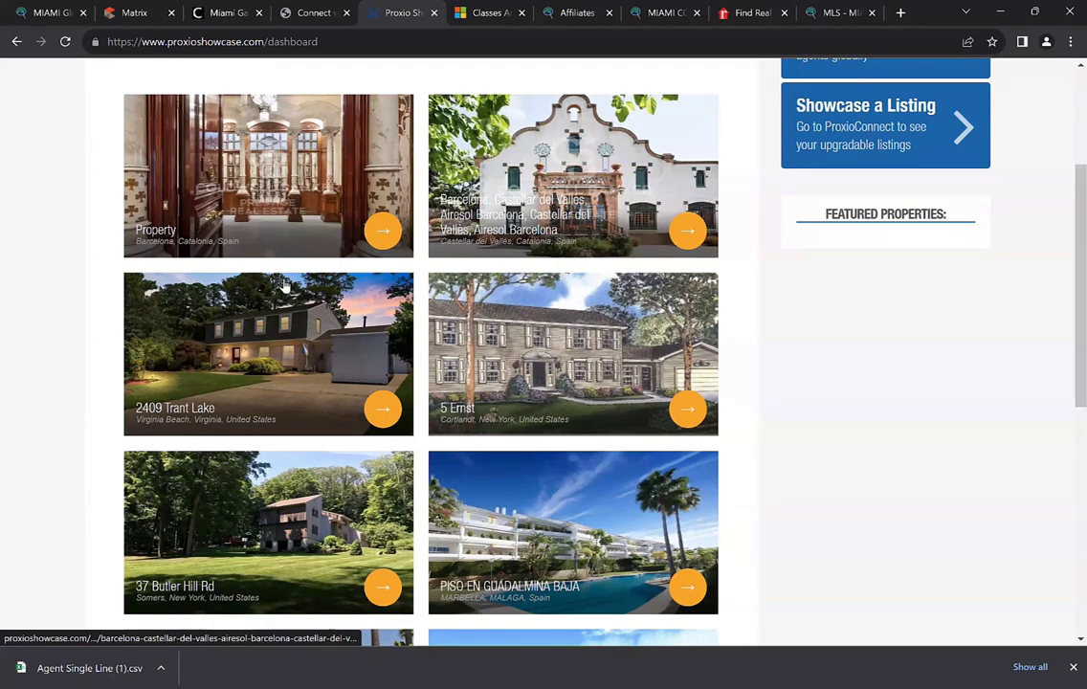
scroll(569, 435, "down", 2)
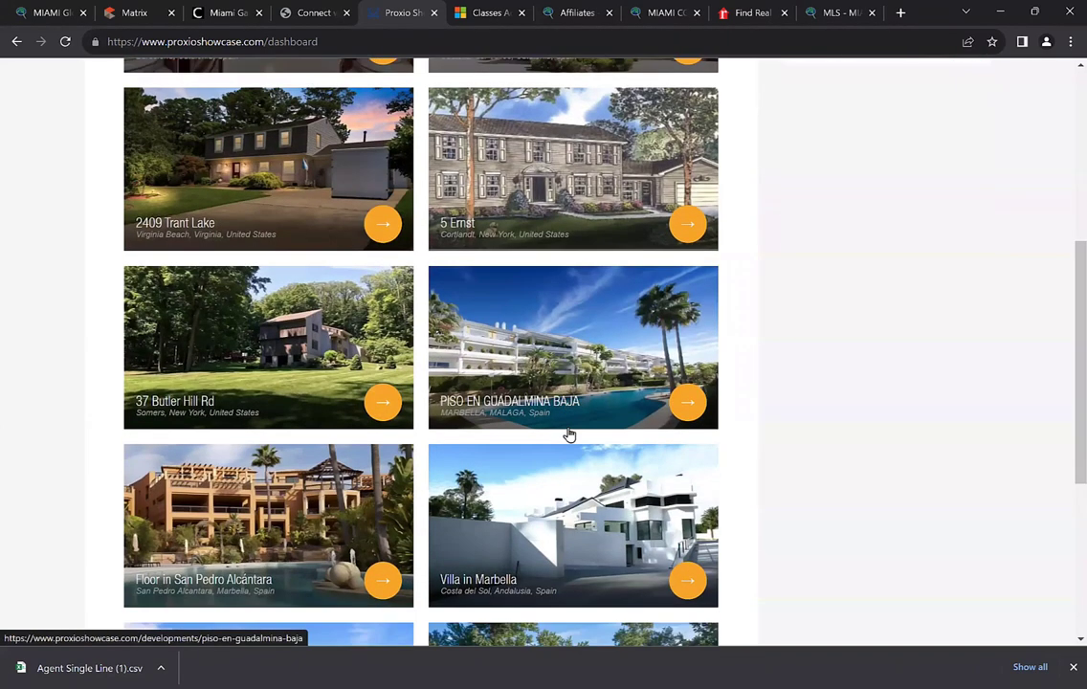
scroll(569, 436, "down", 2)
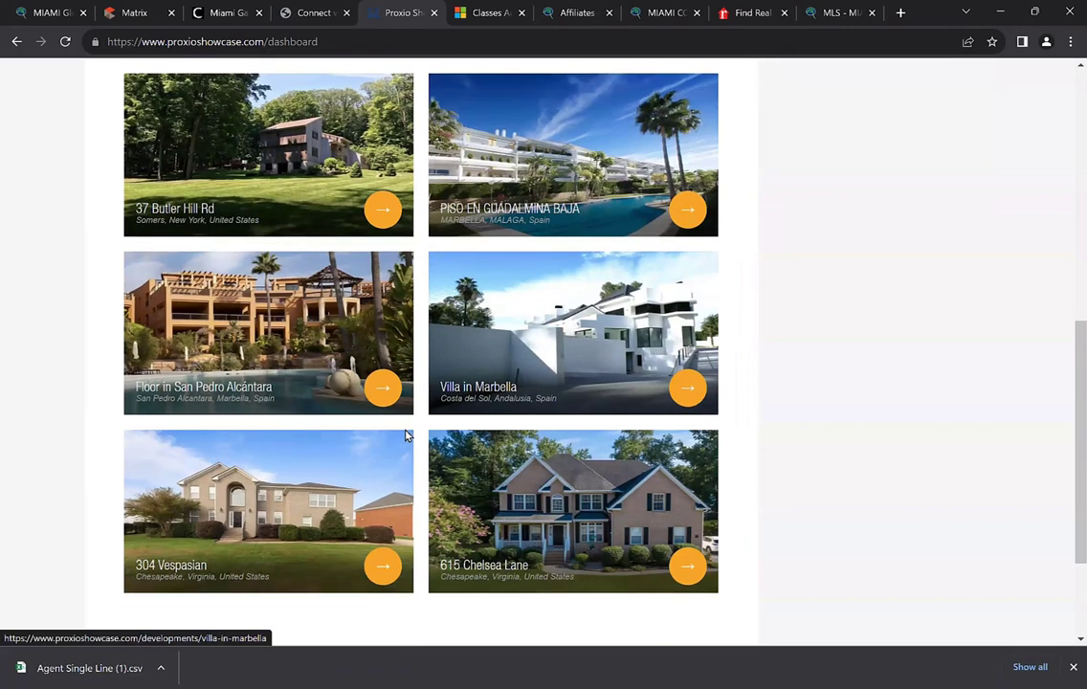
scroll(544, 511, "up", 5)
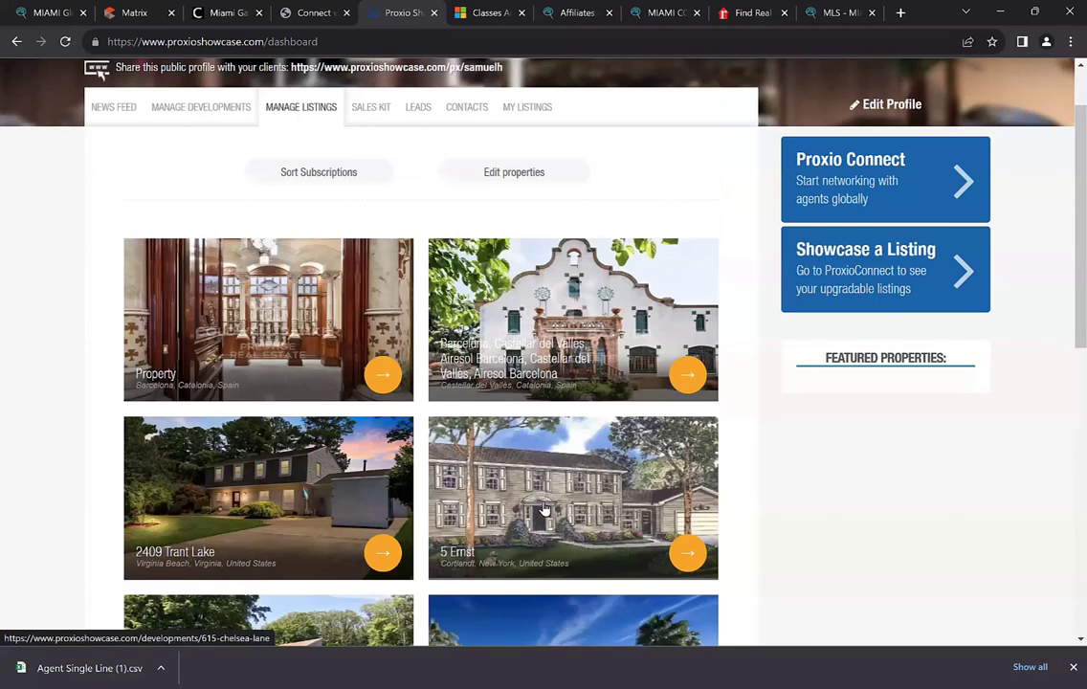
scroll(484, 452, "up", 1)
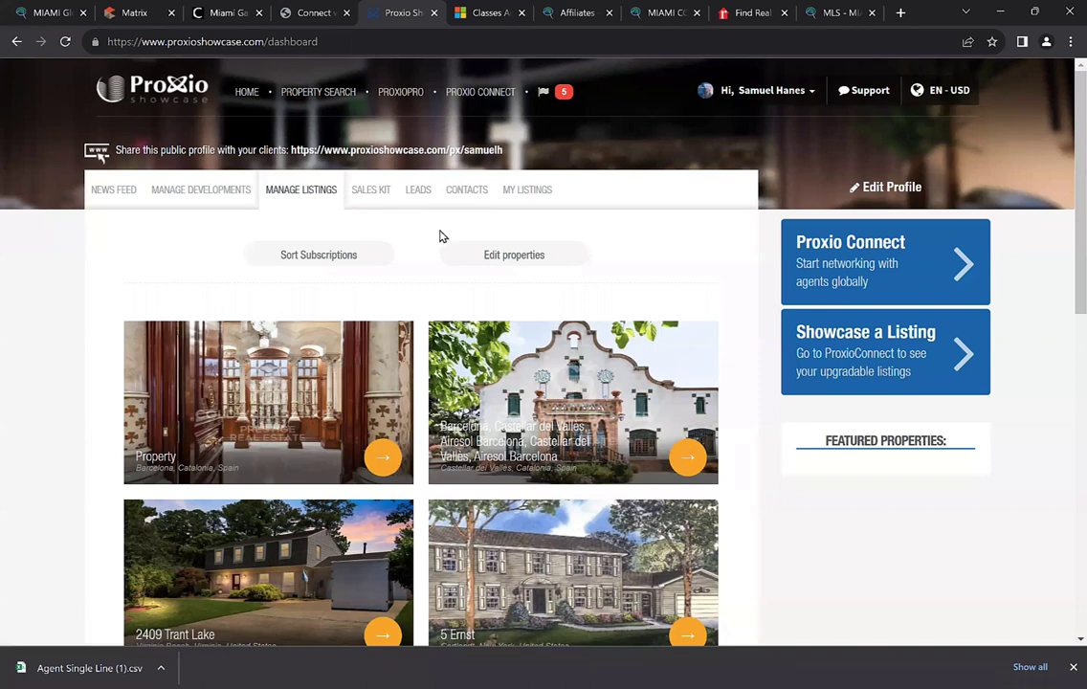
Unfollow the Barcelona 'Property' listing and save, leaving Castellar del Vallès first in Manage Listings
left_click(514, 259)
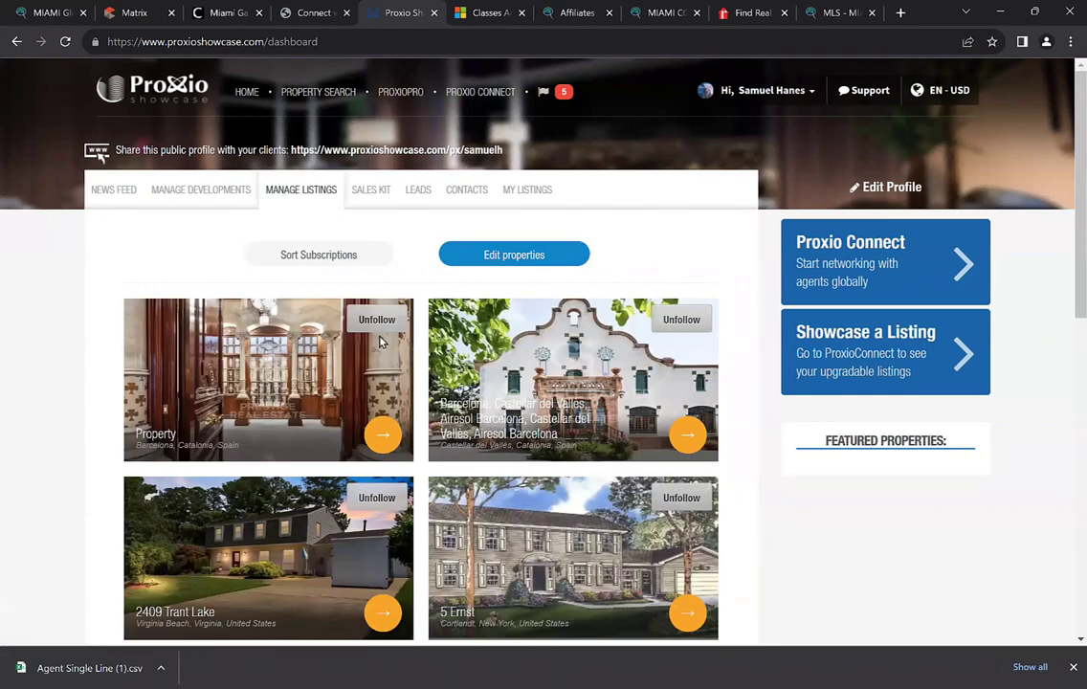
scroll(383, 349, "down", 1)
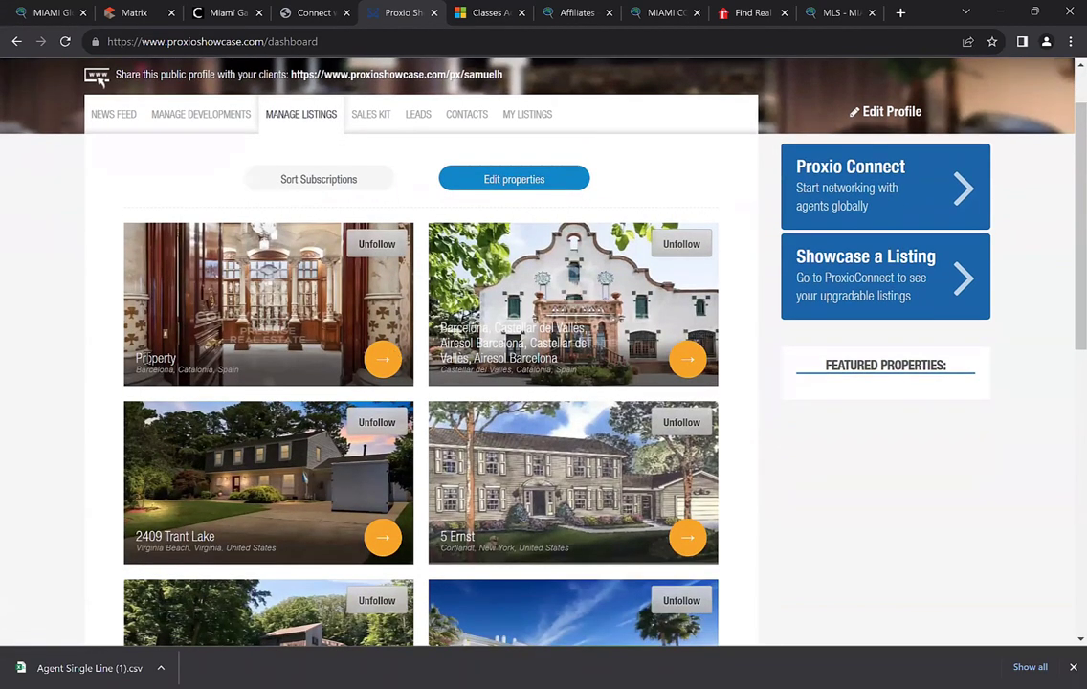
left_click(377, 244)
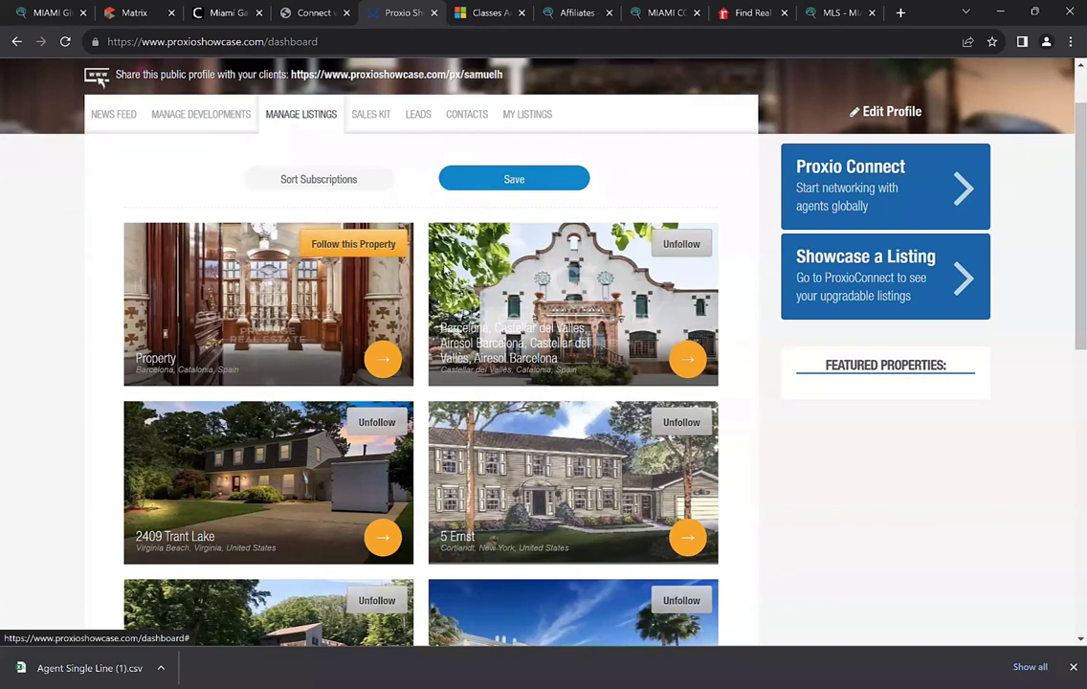
left_click(514, 179)
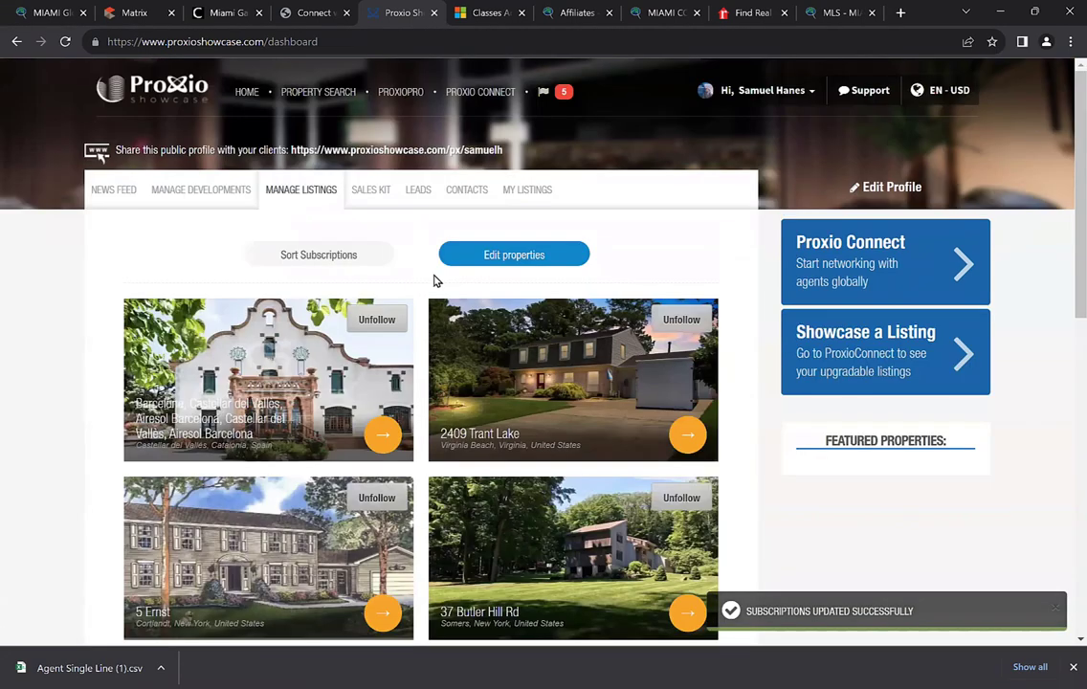
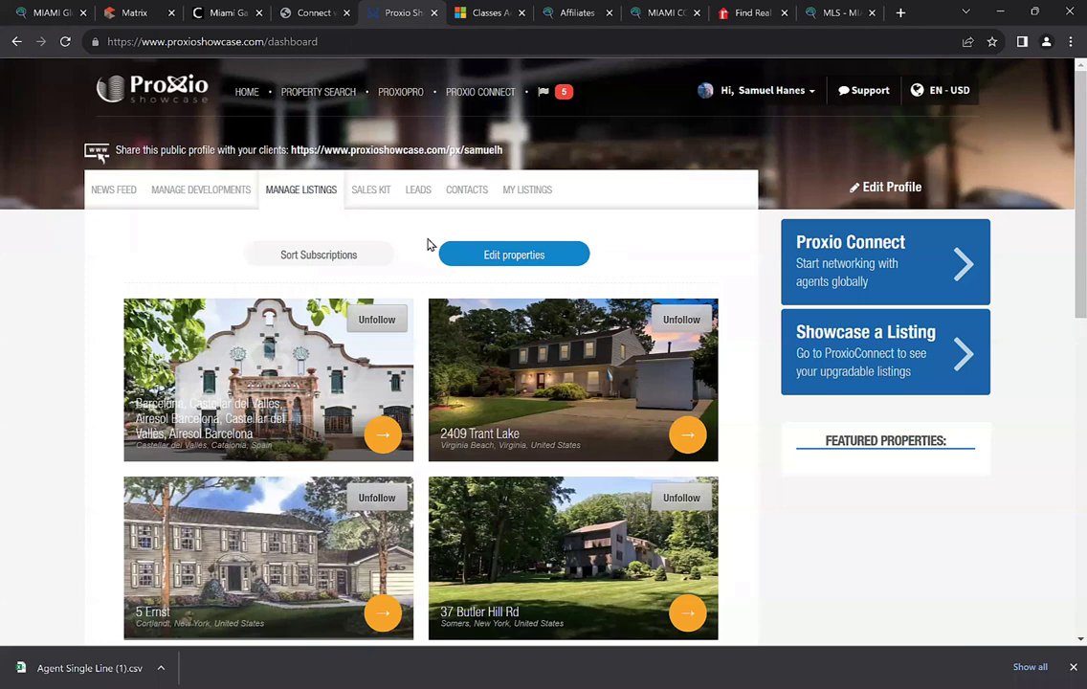
In the Sales Kit, try the My Listings filter, return to All, and select the AZURE property
left_click(372, 191)
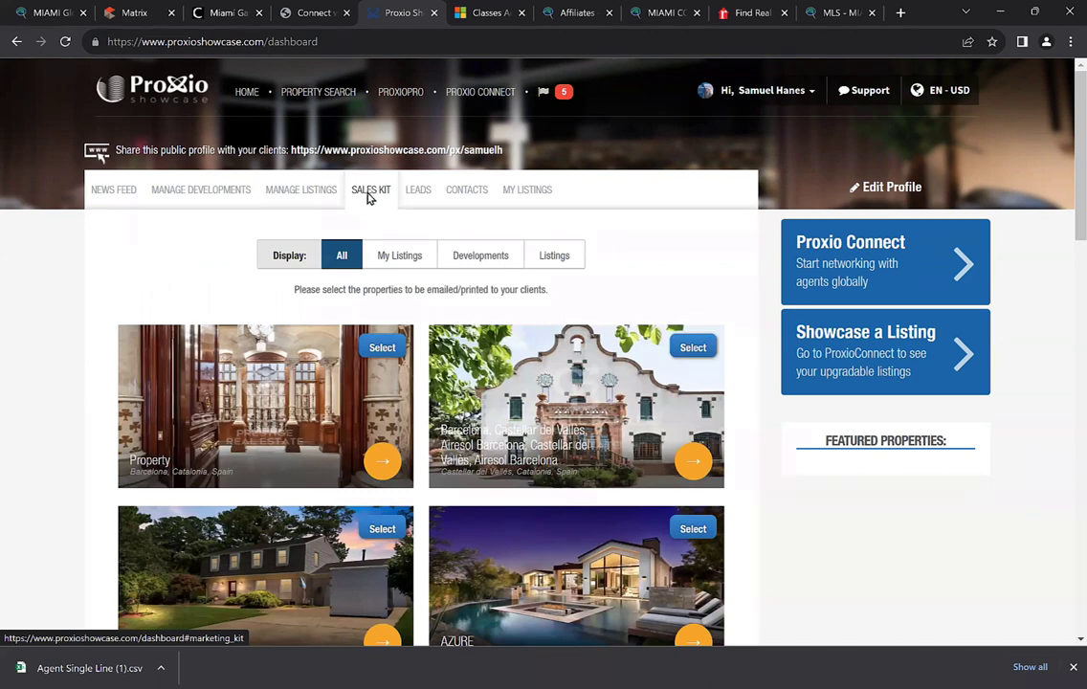
scroll(369, 196, "down", 1)
left_click(392, 182)
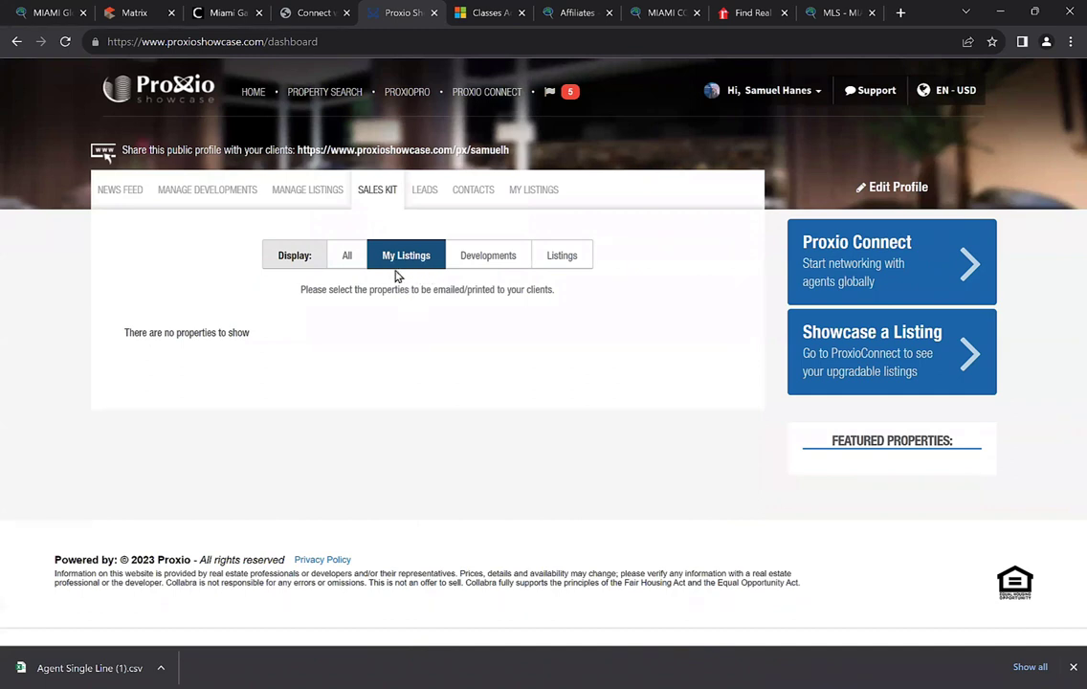
left_click(345, 261)
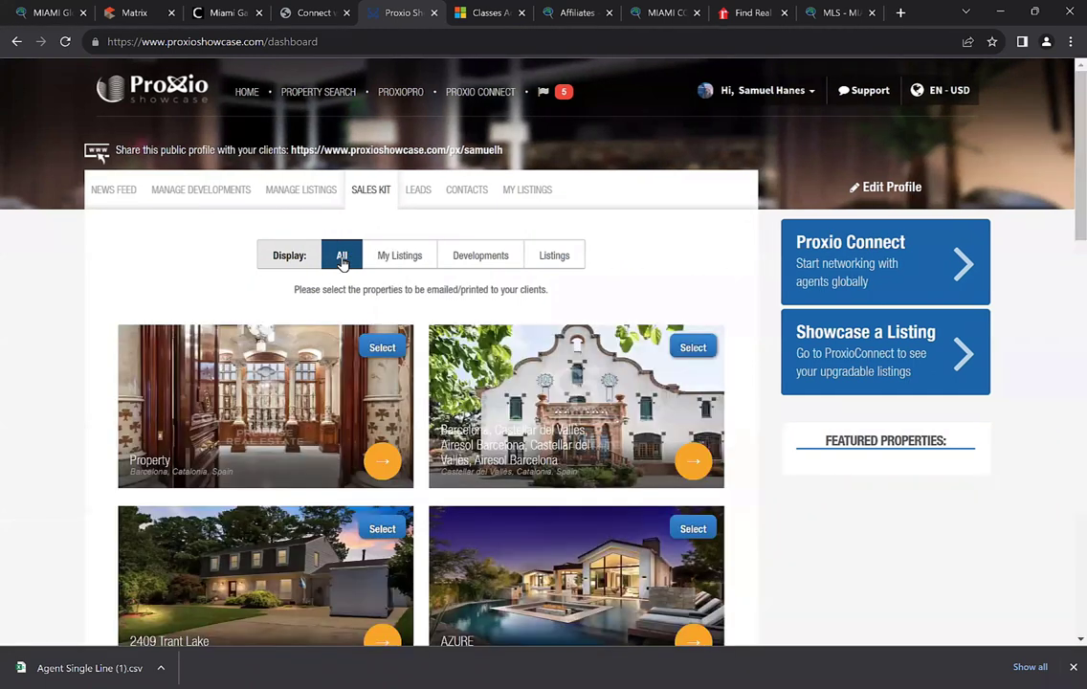
scroll(342, 259, "down", 1)
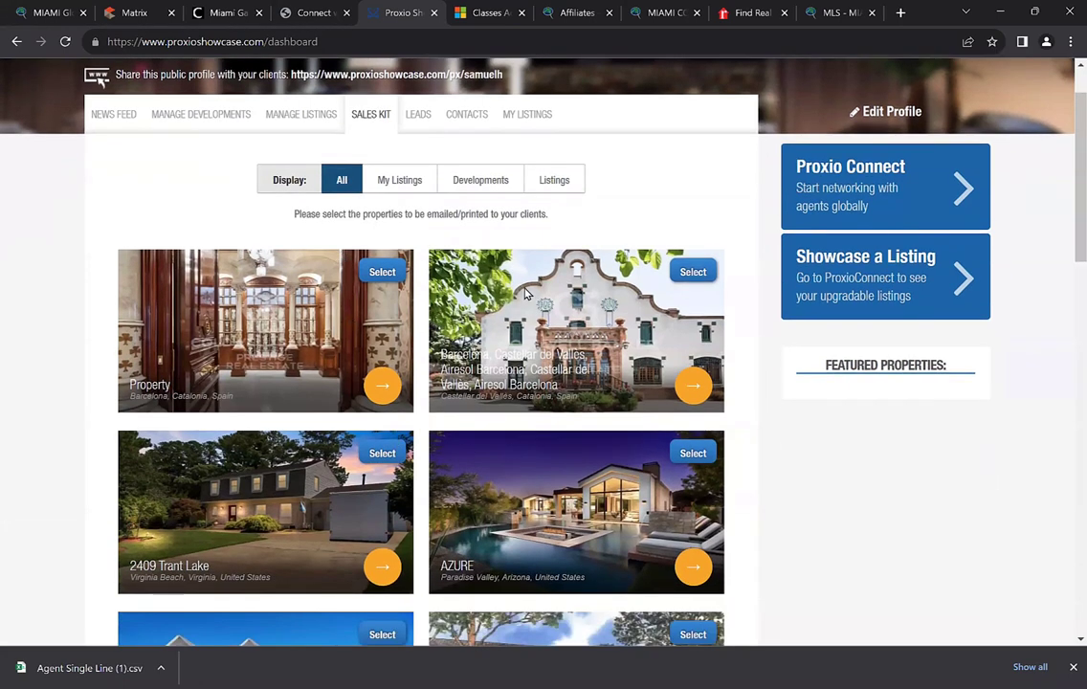
scroll(522, 381, "down", 2)
scroll(562, 372, "up", 1)
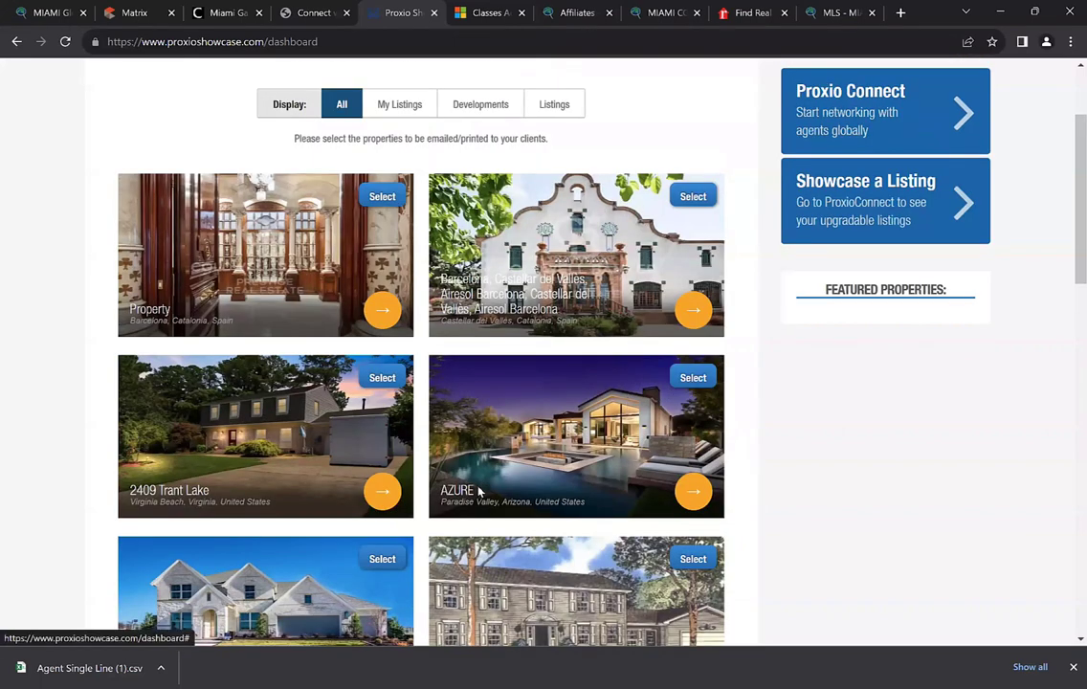
left_click(683, 383)
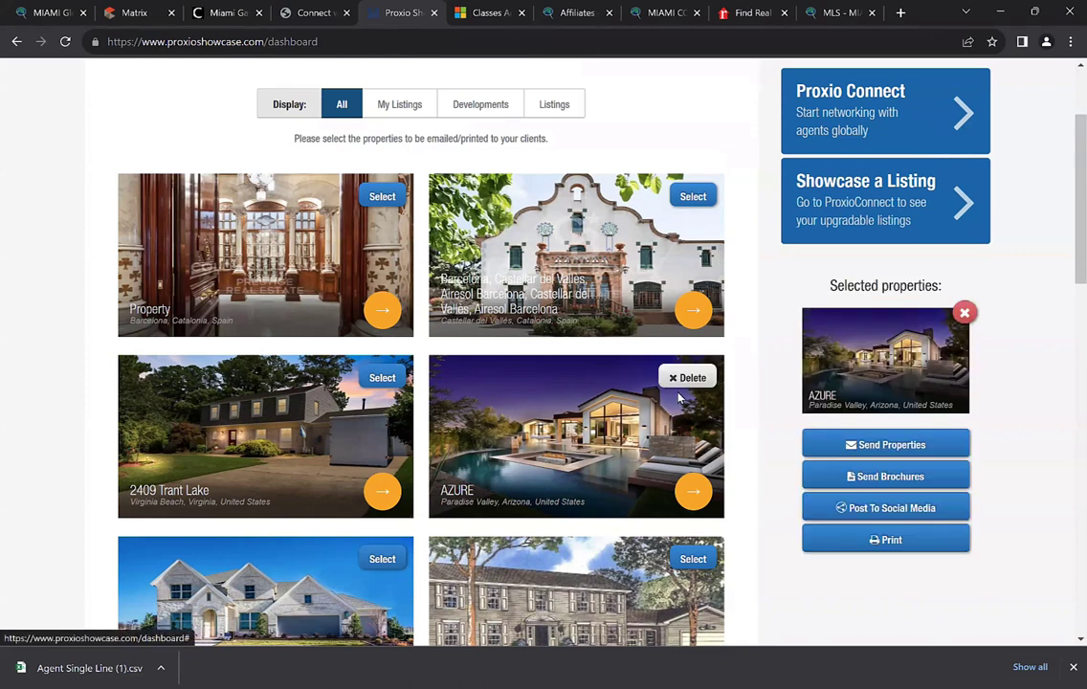
Open the Send properties email dialog for AZURE, with subject 'New Properties' prefilled
scroll(703, 402, "down", 1)
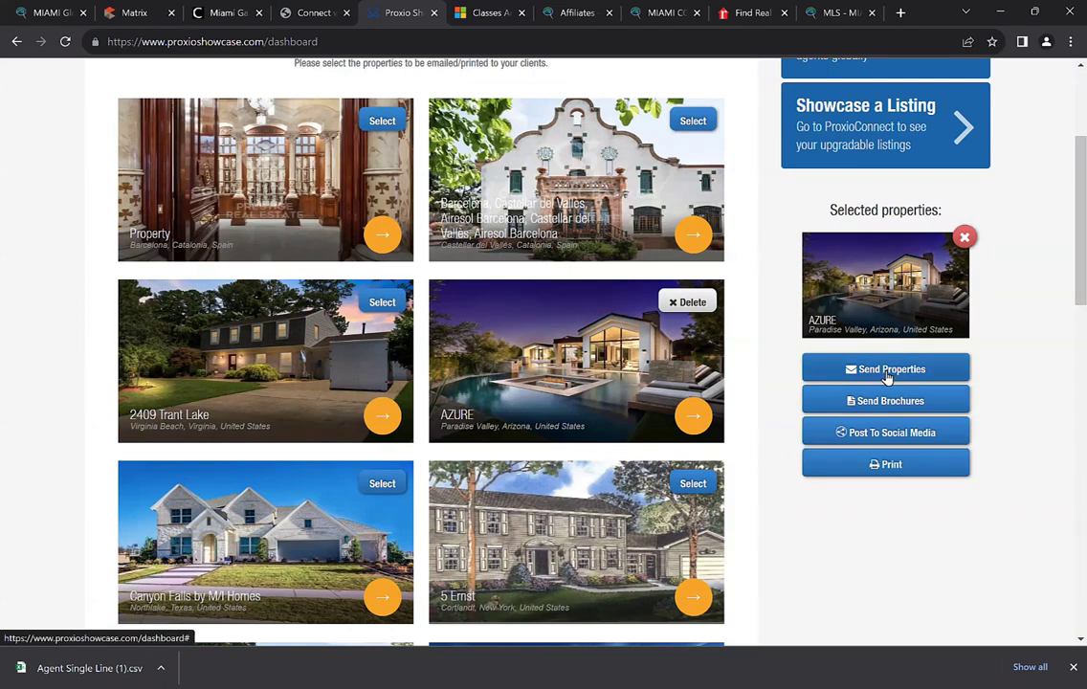
scroll(876, 374, "down", 1)
scroll(873, 404, "up", 1)
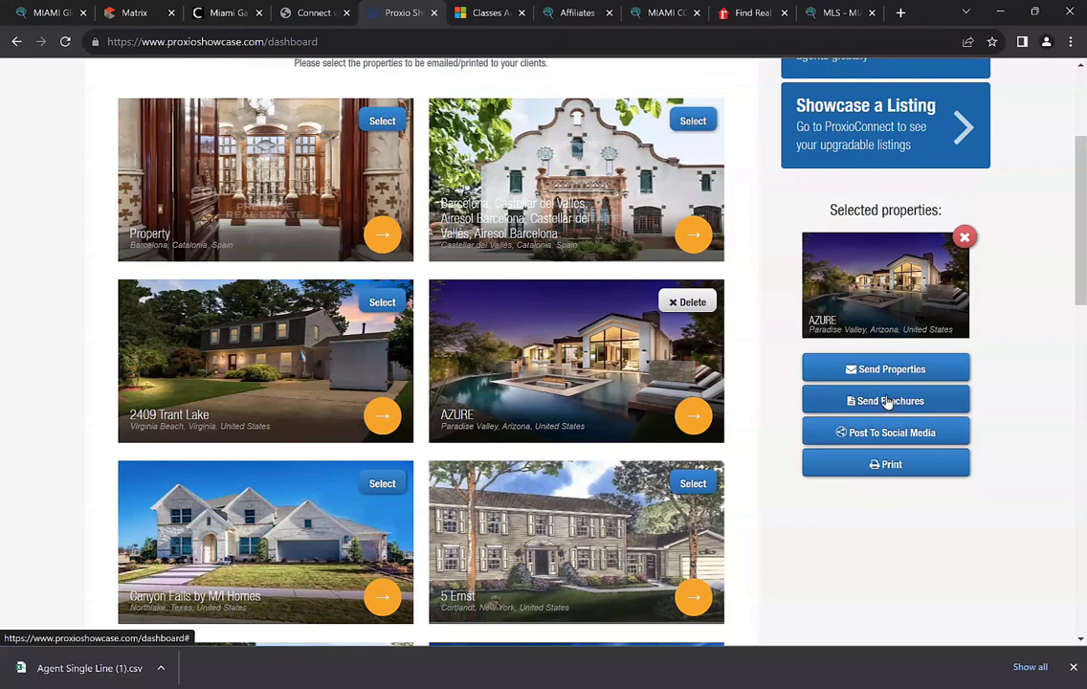
left_click(883, 404)
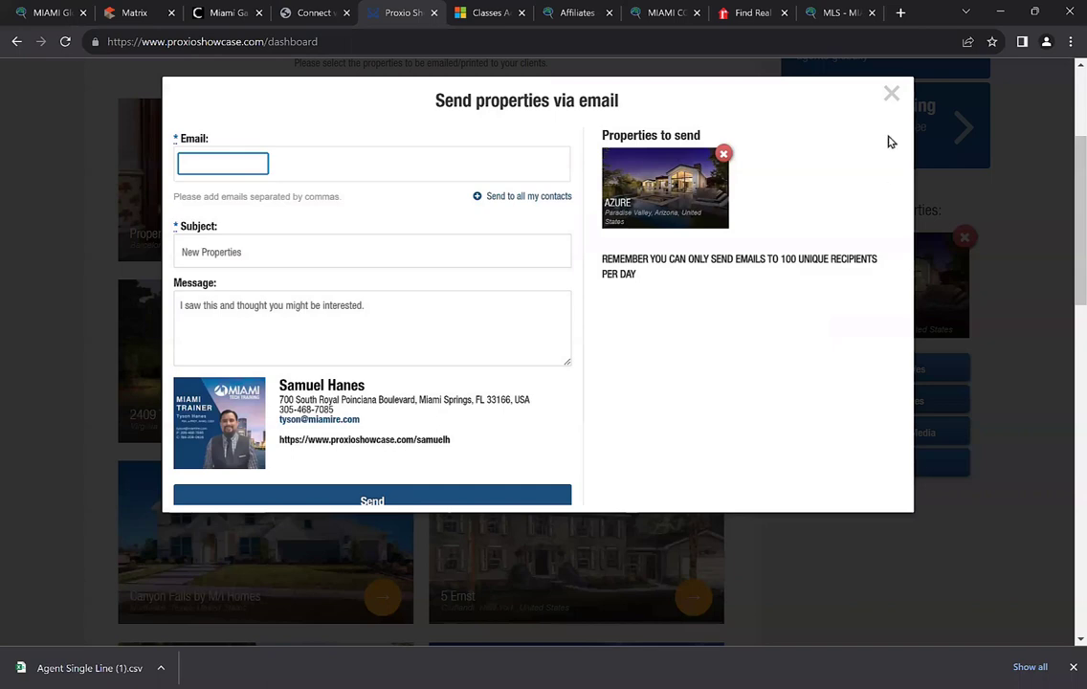
left_click(891, 95)
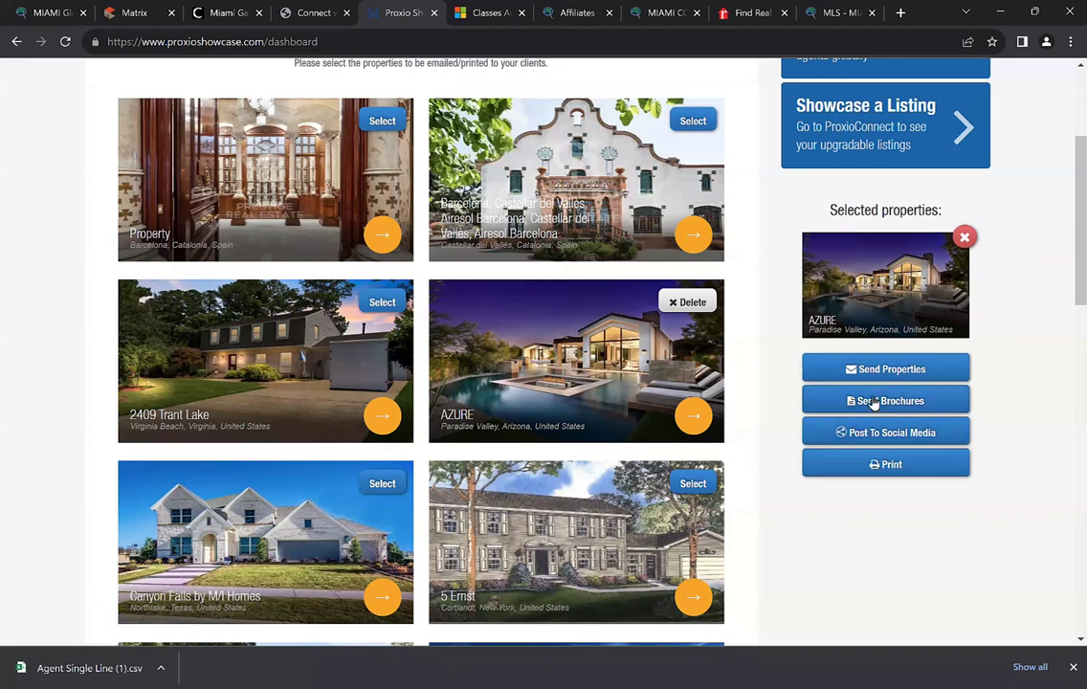
left_click(873, 406)
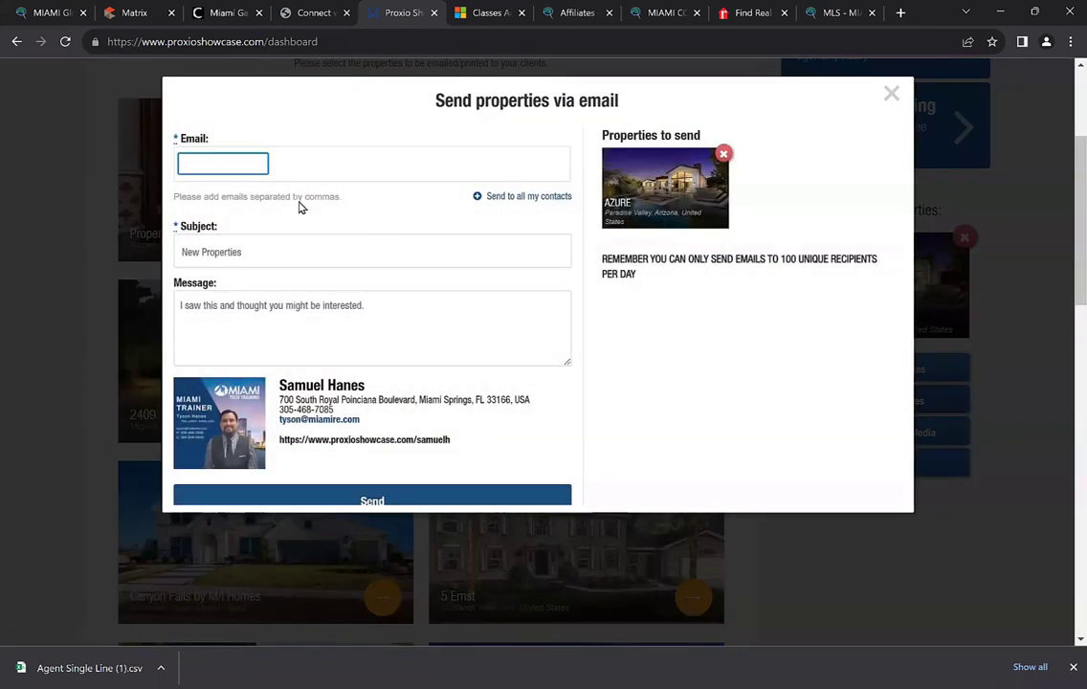
Enter the client's e-mail address as recipient and change the subject to 'New Home in Arizona'
left_click(223, 172)
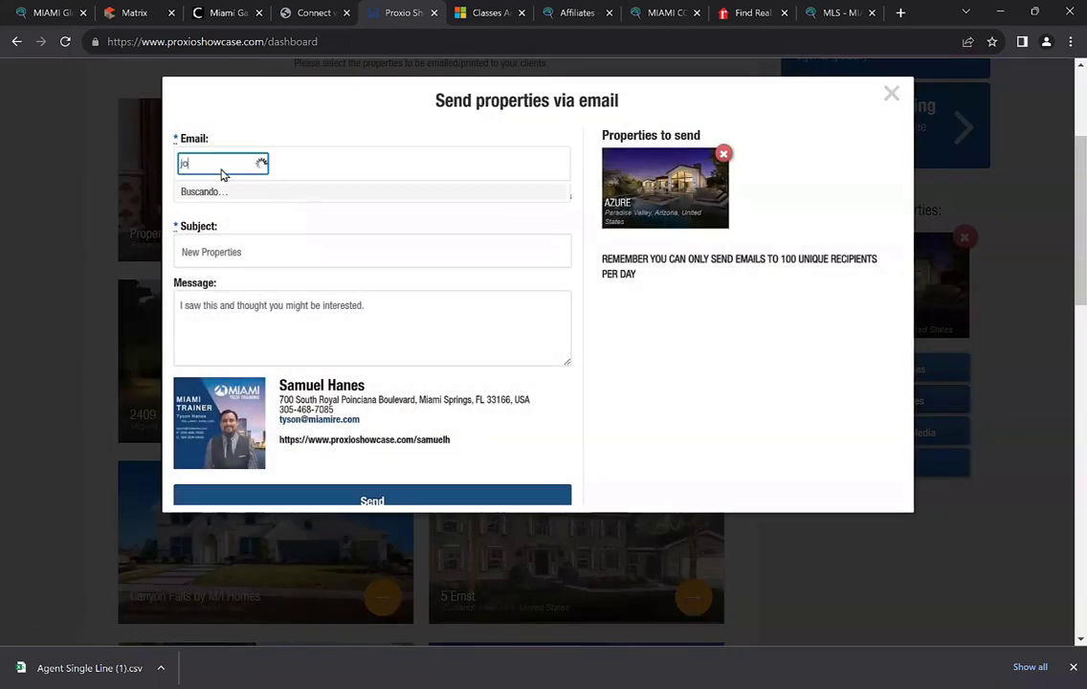
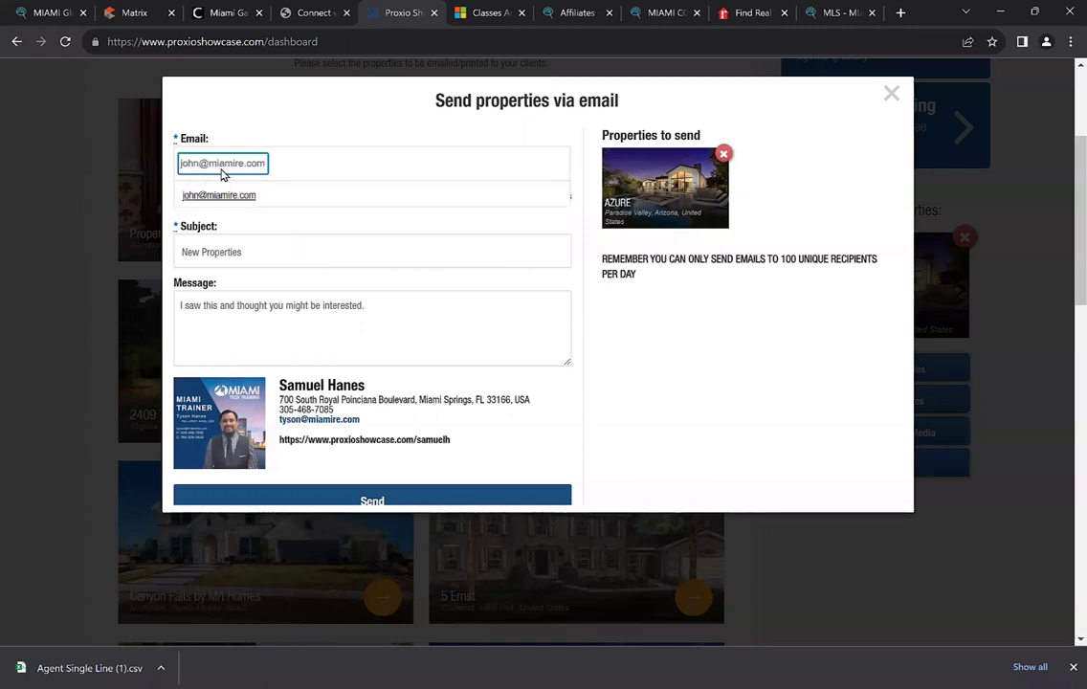
left_click(215, 197)
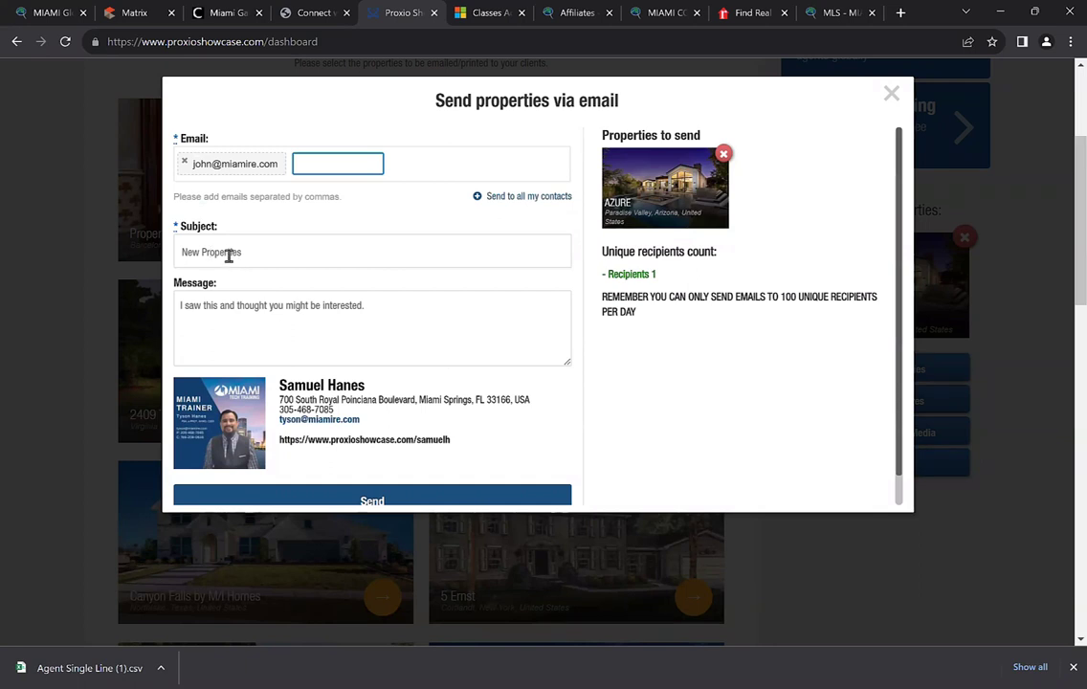
double_click(228, 254)
left_click(229, 254)
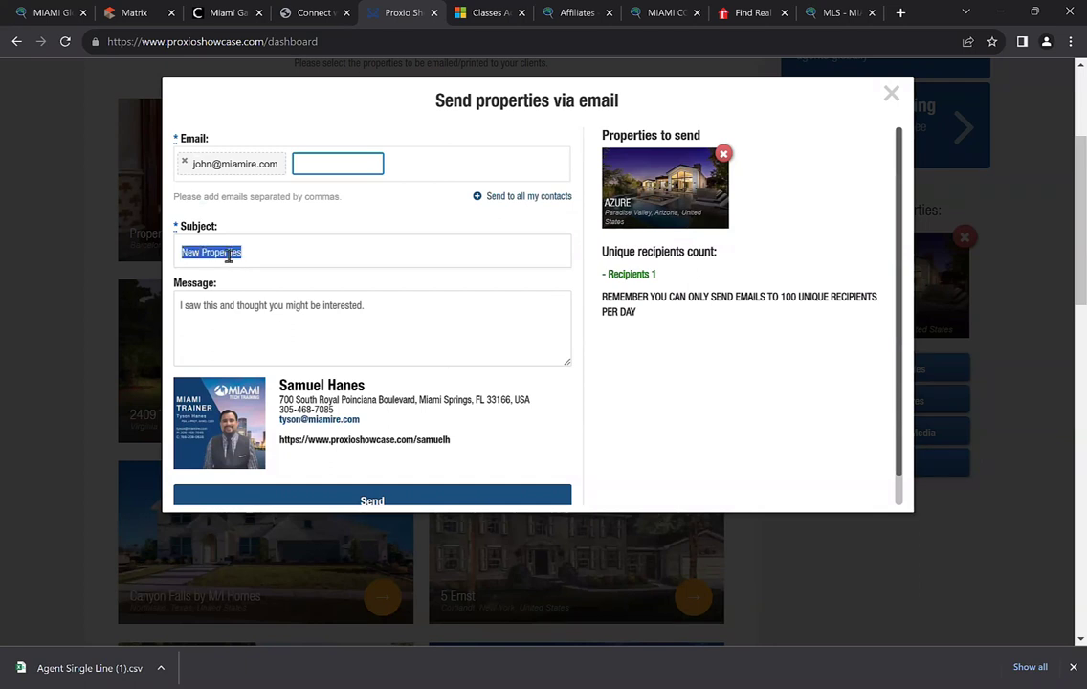
type("New Hom")
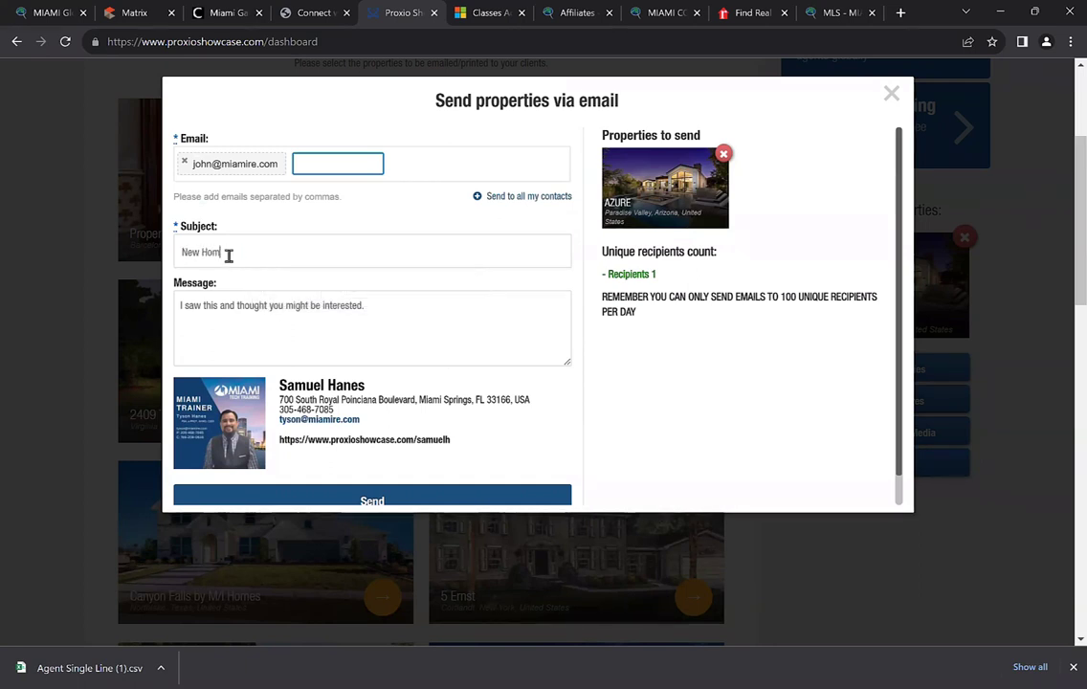
type("e in Arizona")
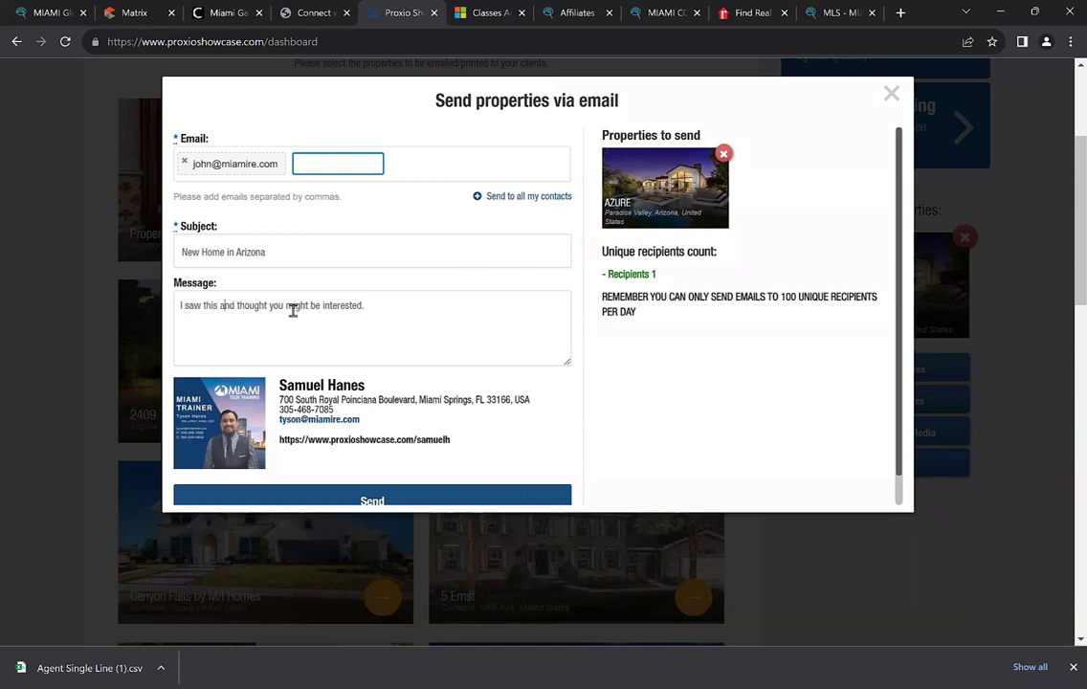
Send the AZURE property email and decline to register the client
left_click(381, 495)
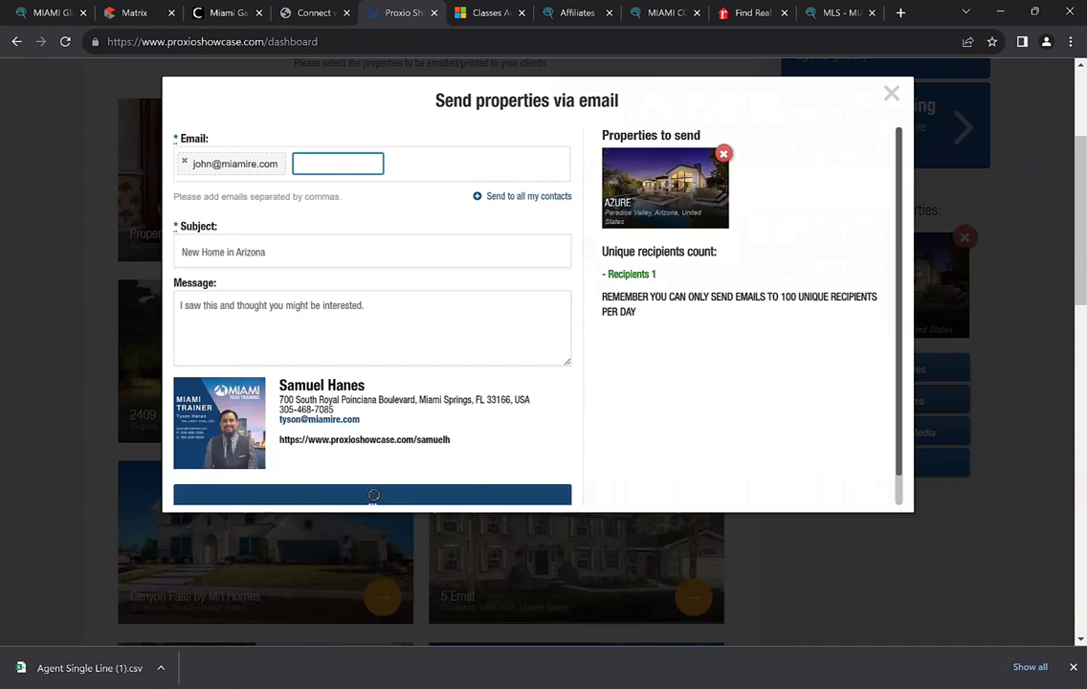
scroll(383, 498, "down", 1)
scroll(430, 481, "up", 1)
scroll(422, 484, "down", 1)
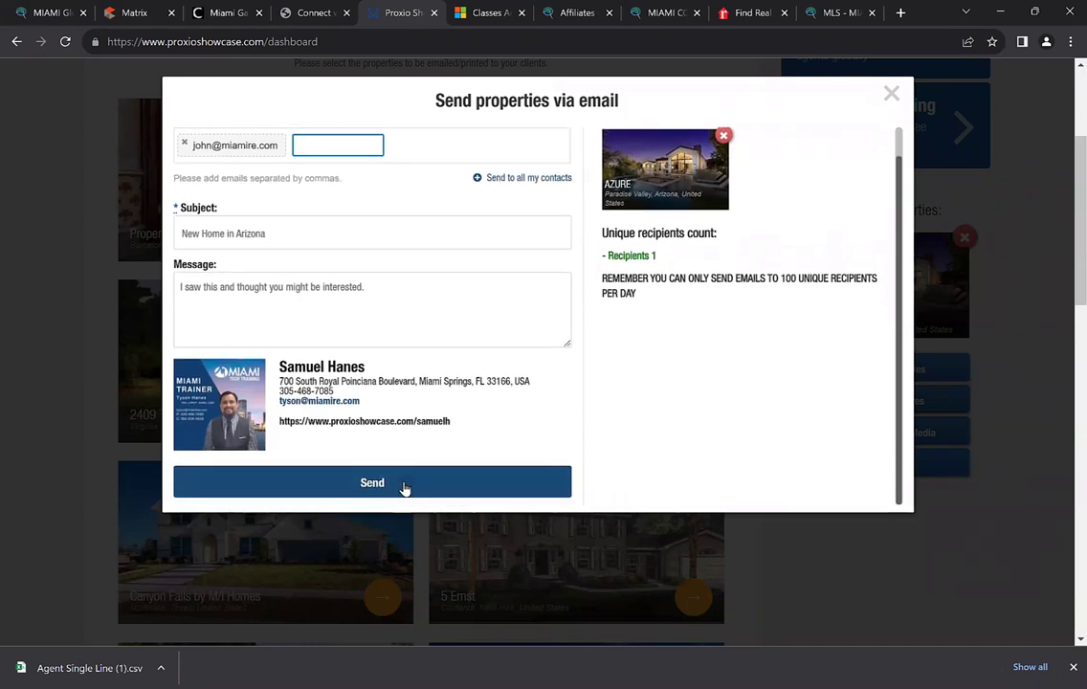
left_click(403, 488)
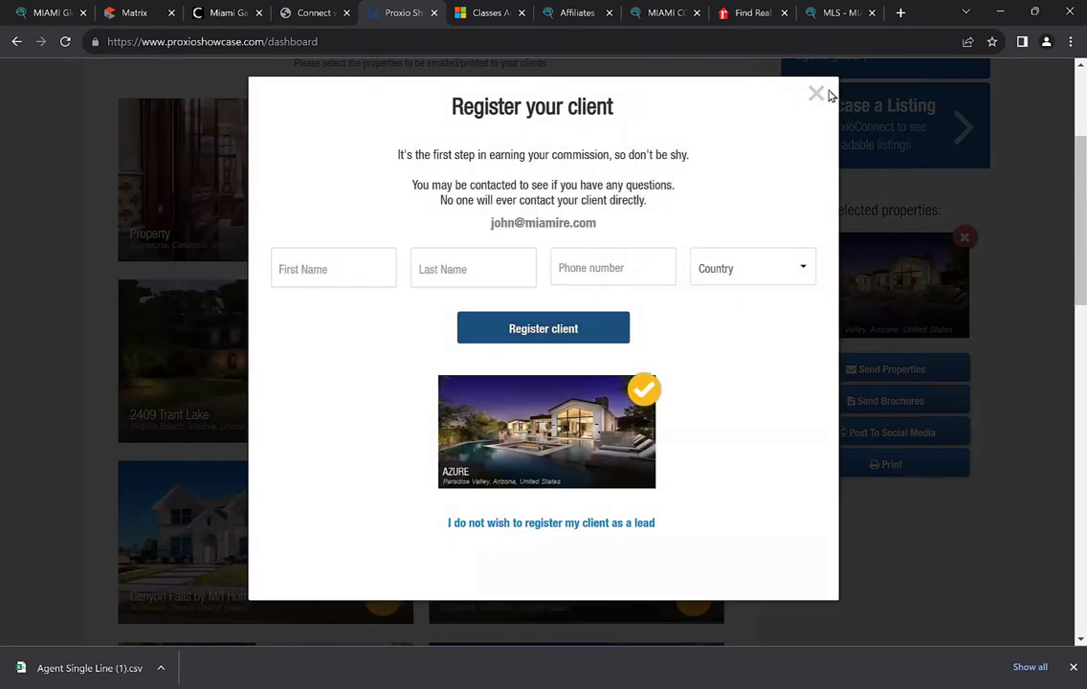
left_click(814, 96)
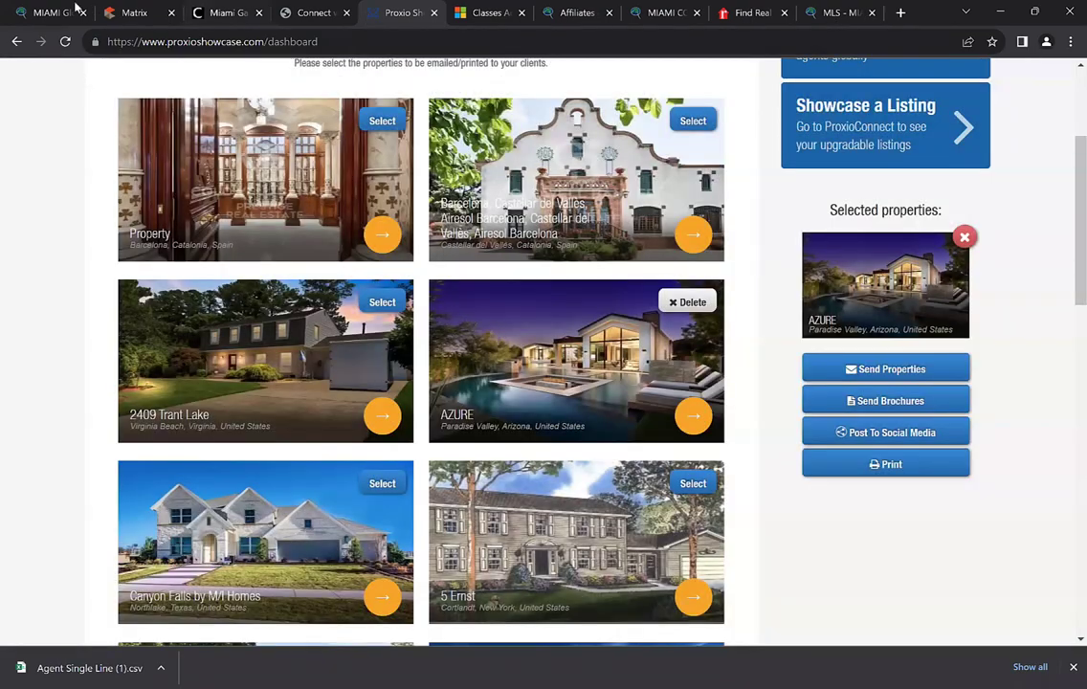
Load Outlook web mail from the browser address bar
left_click(74, 11)
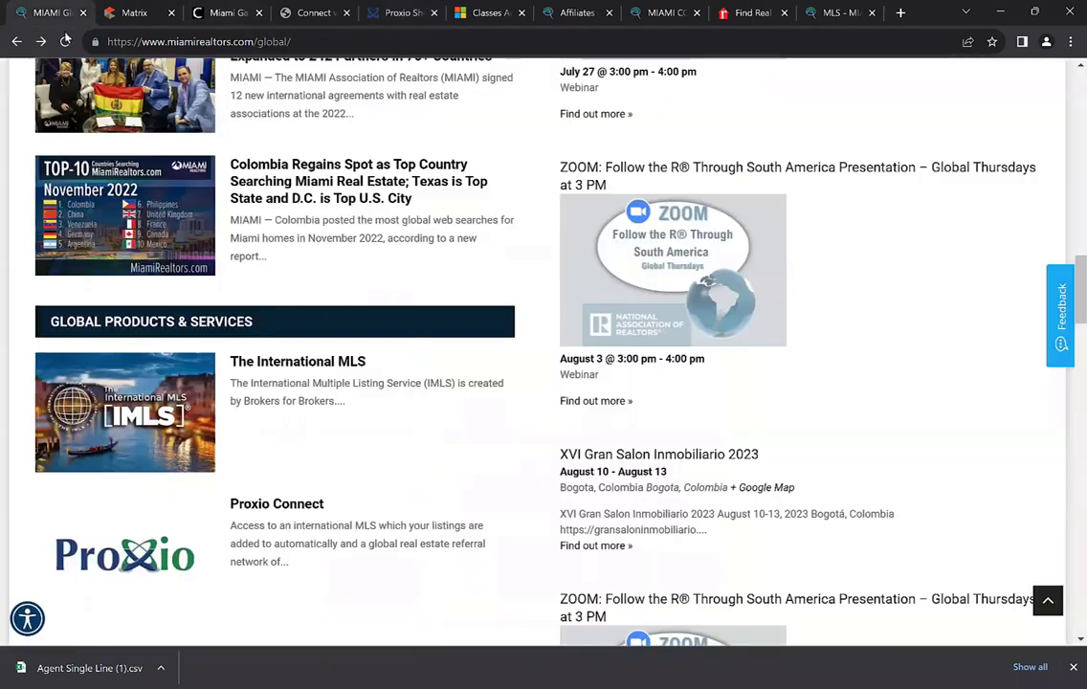
left_click(148, 42)
type("o")
key("Return")
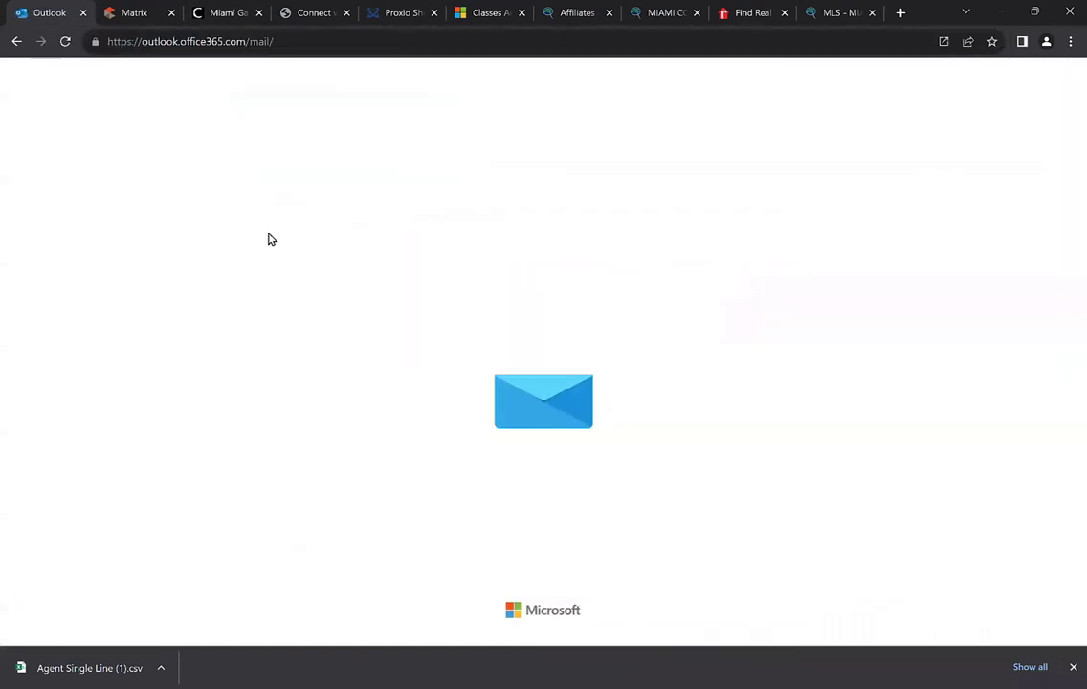
scroll(330, 318, "down", 5)
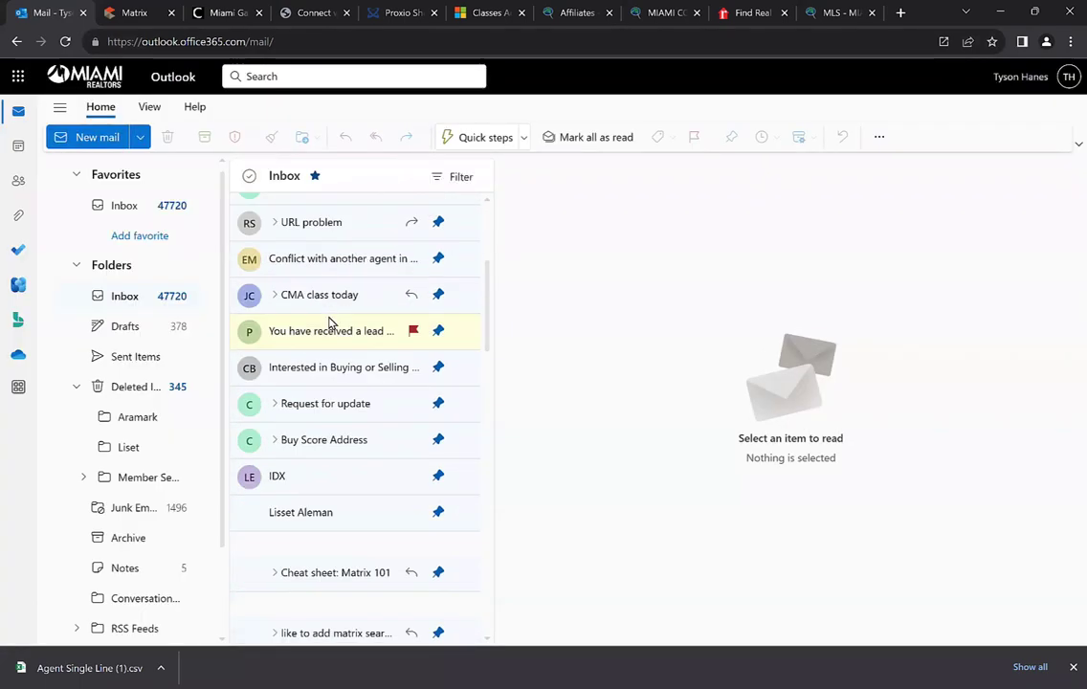
scroll(330, 326, "down", 10)
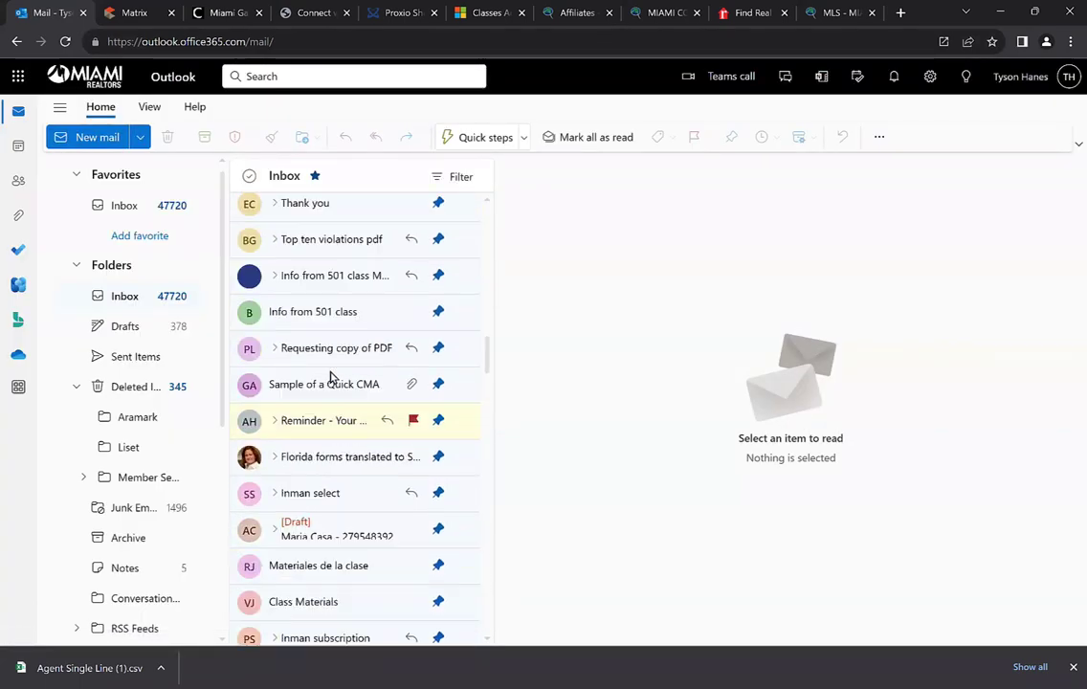
scroll(331, 378, "down", 10)
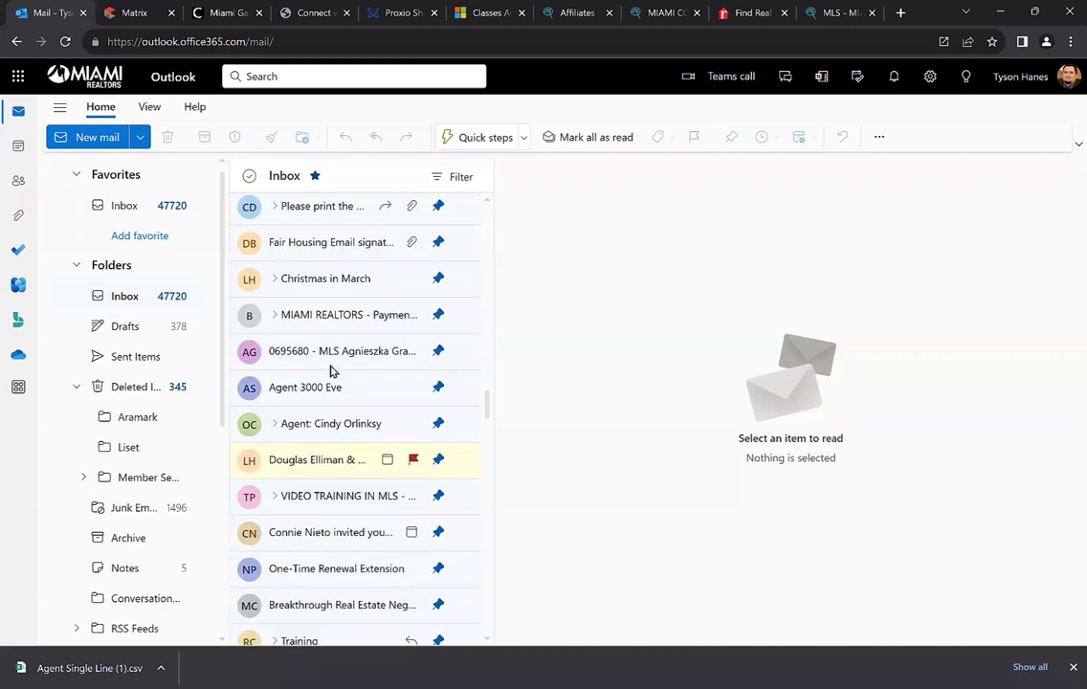
scroll(330, 370, "down", 10)
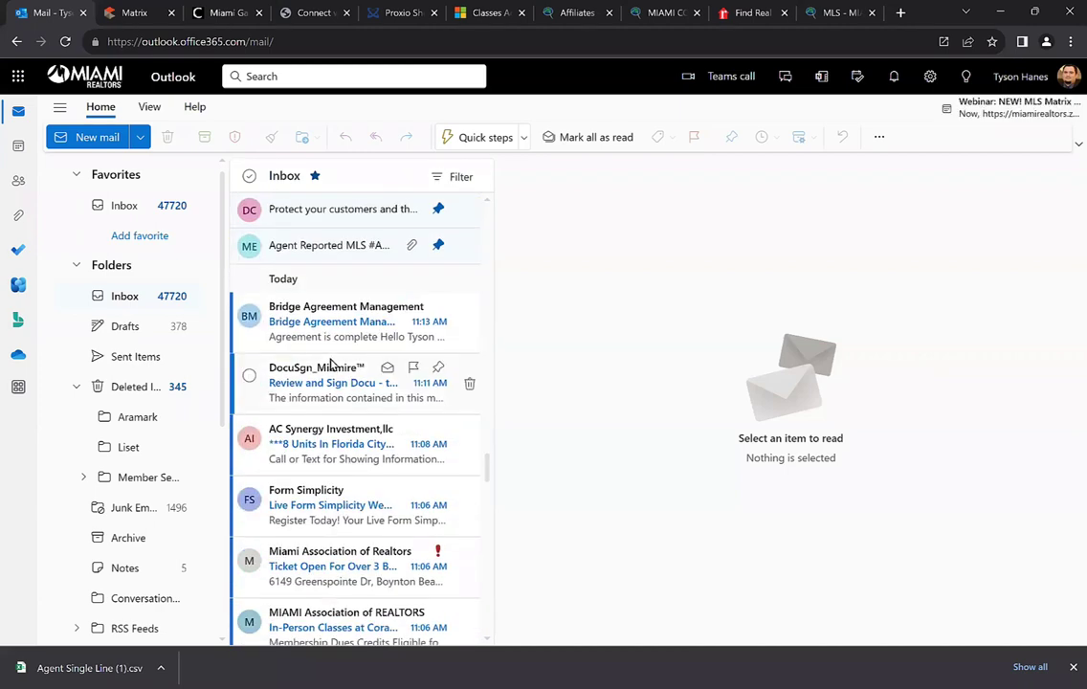
Check the Junk Email folder, then go back to the Inbox
left_click(139, 509)
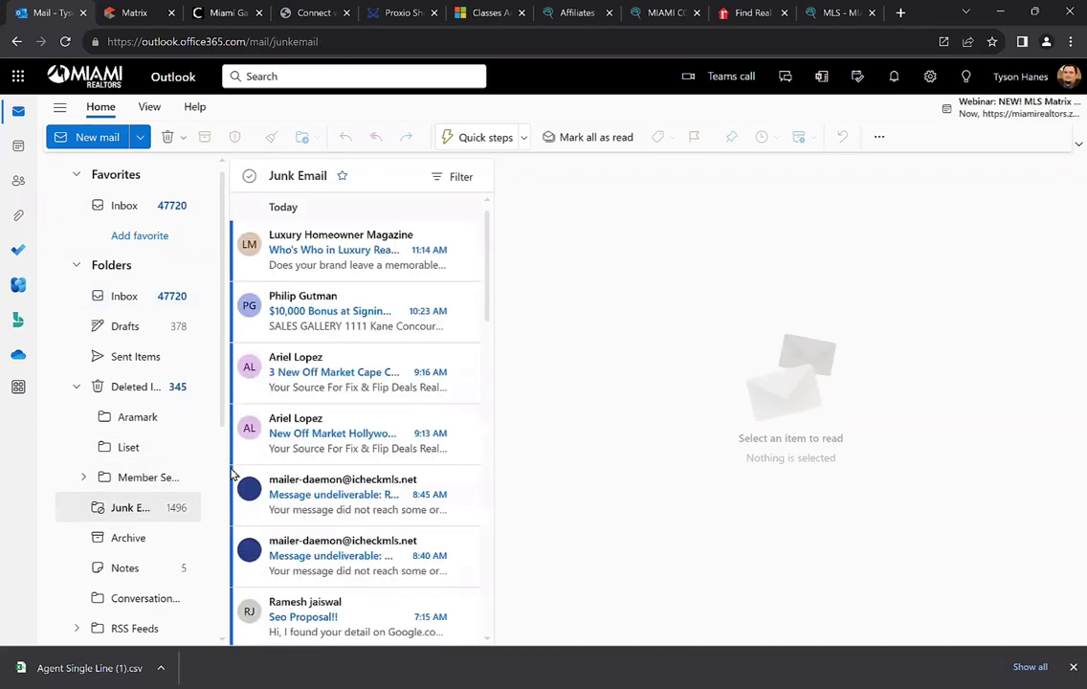
scroll(349, 370, "down", 5)
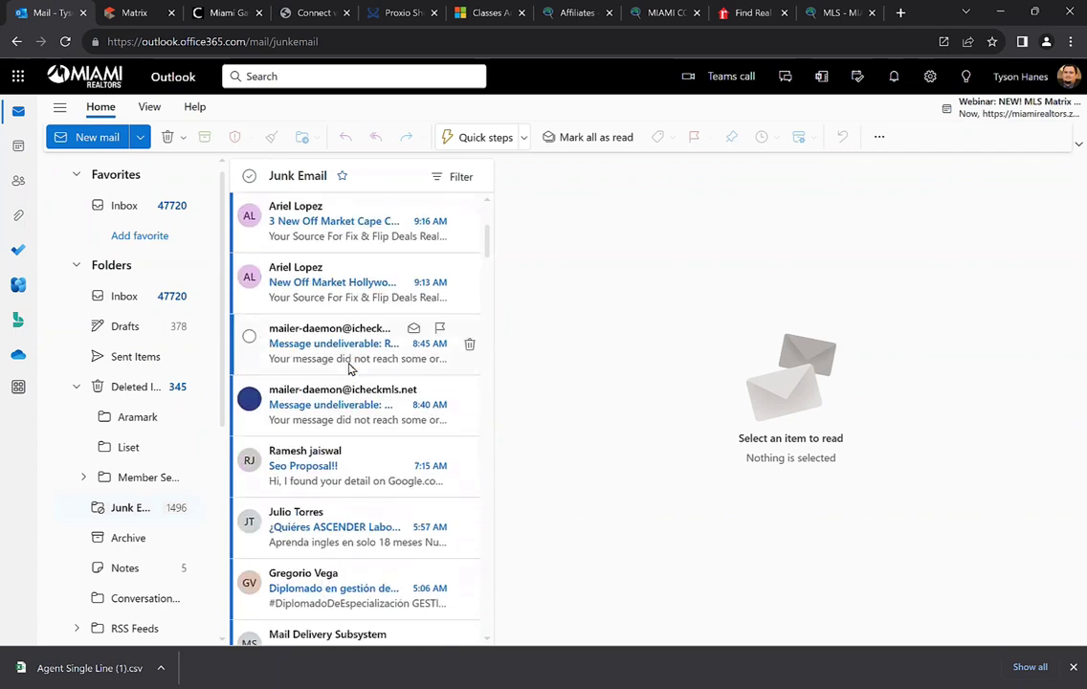
scroll(349, 370, "up", 5)
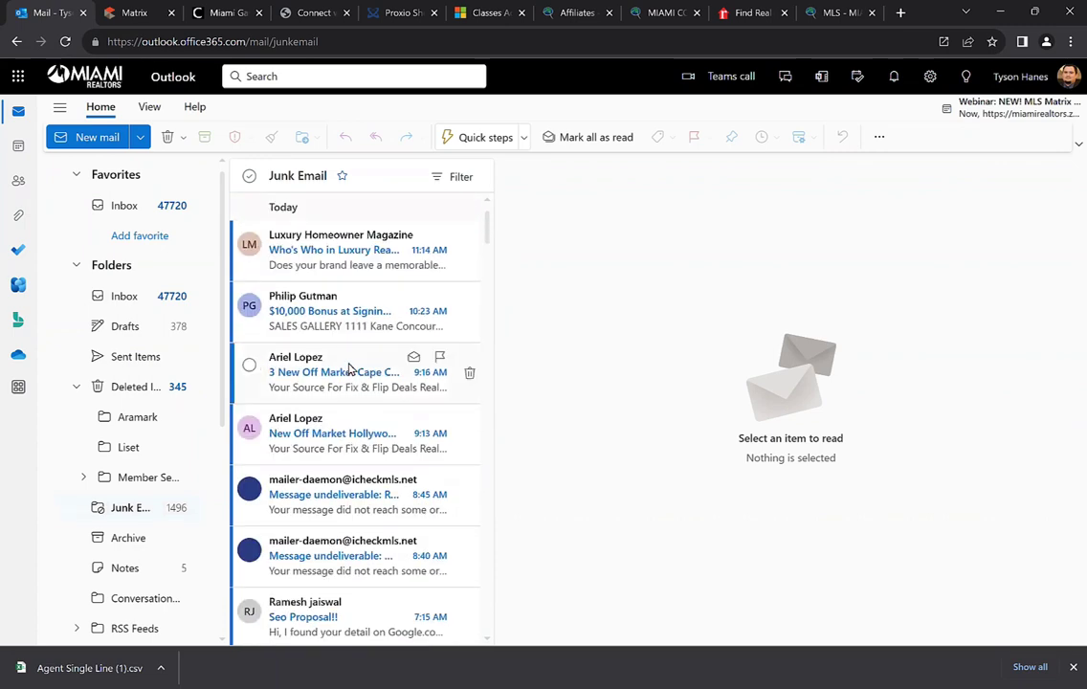
left_click(124, 206)
scroll(299, 325, "down", 15)
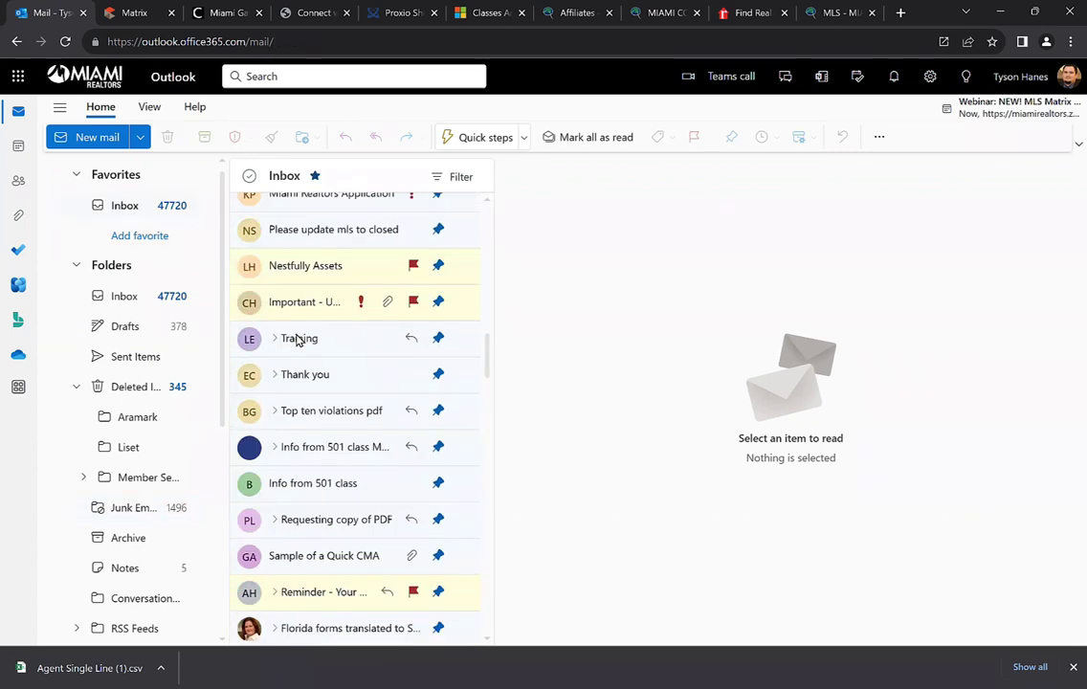
scroll(297, 339, "down", 10)
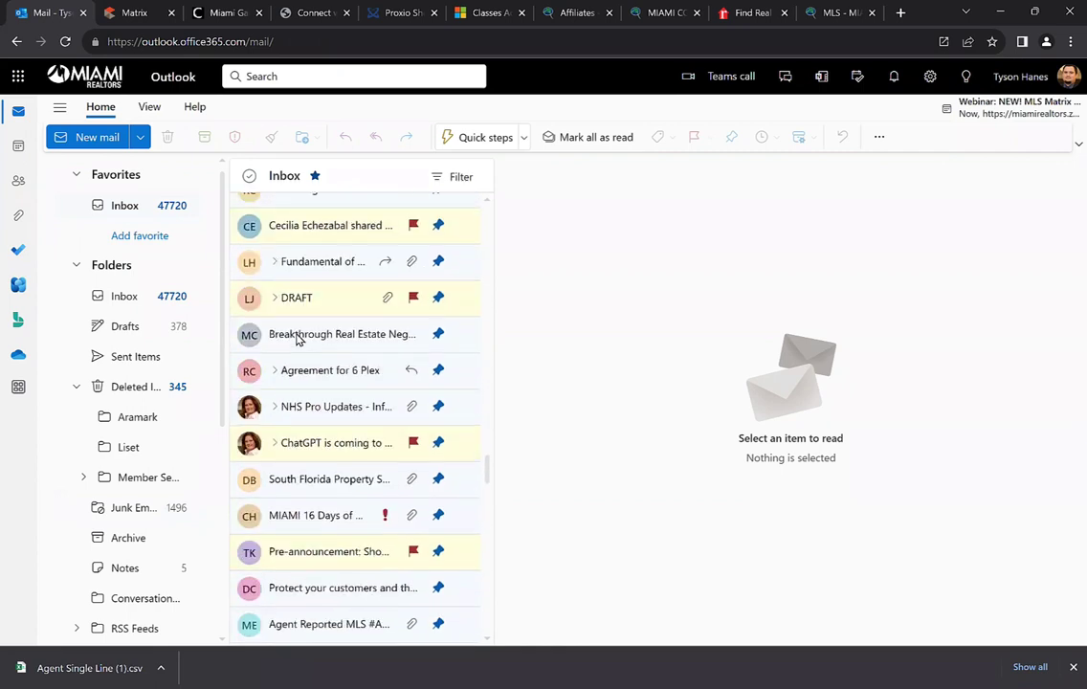
Search the mailbox for 'proxio'
left_click(272, 77)
type("proxio")
key("Return")
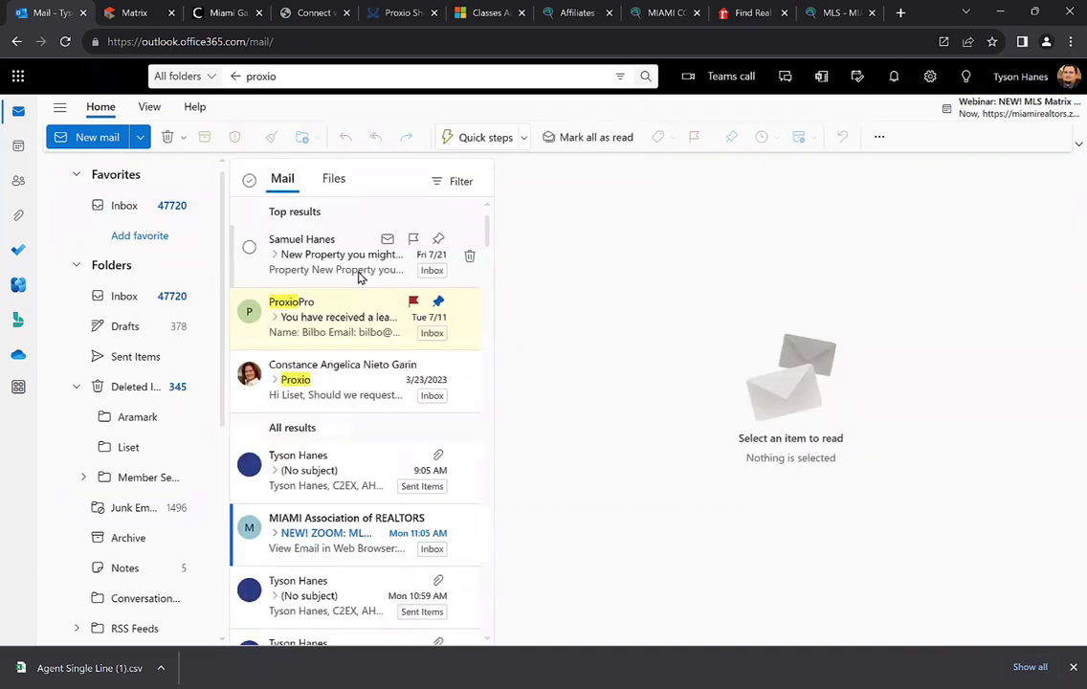
Open the 'New Property you might be interested in Spain' email from the results
left_click(326, 276)
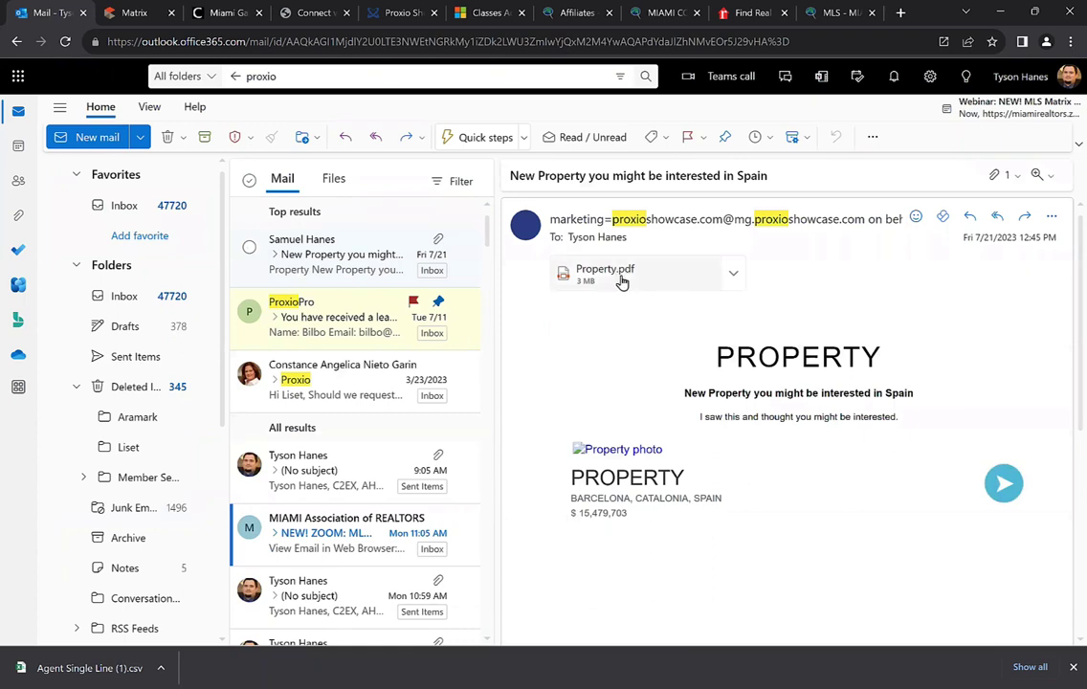
scroll(668, 332, "down", 1)
scroll(651, 321, "up", 1)
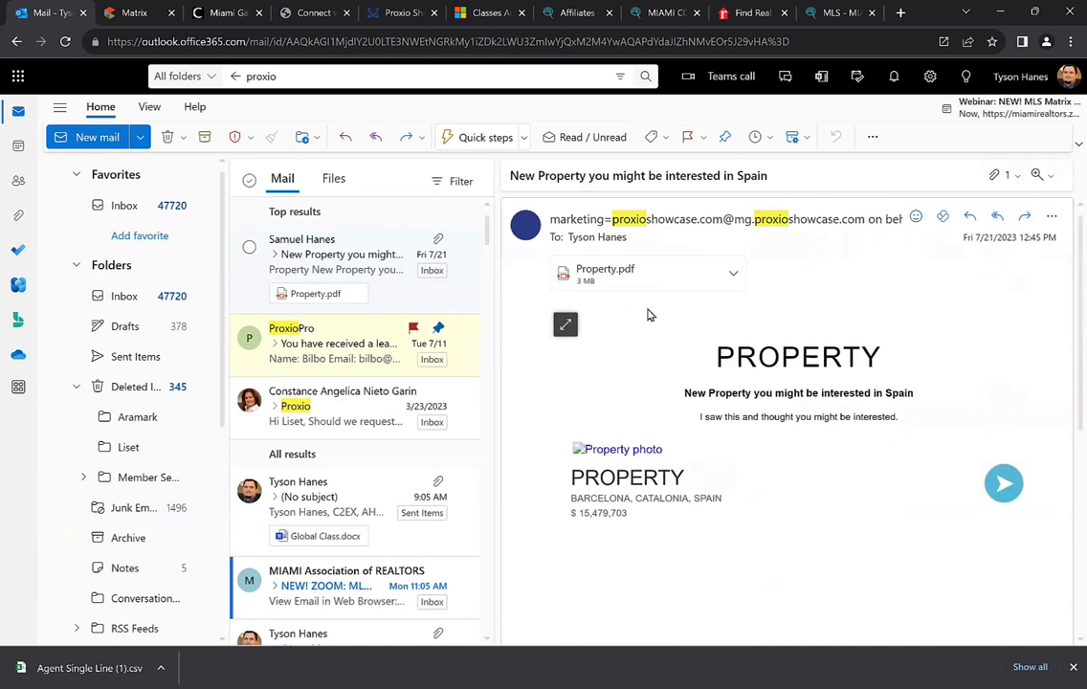
Preview the Property.pdf brochure through to the agent profile page, then return to Proxio Showcase
left_click(608, 274)
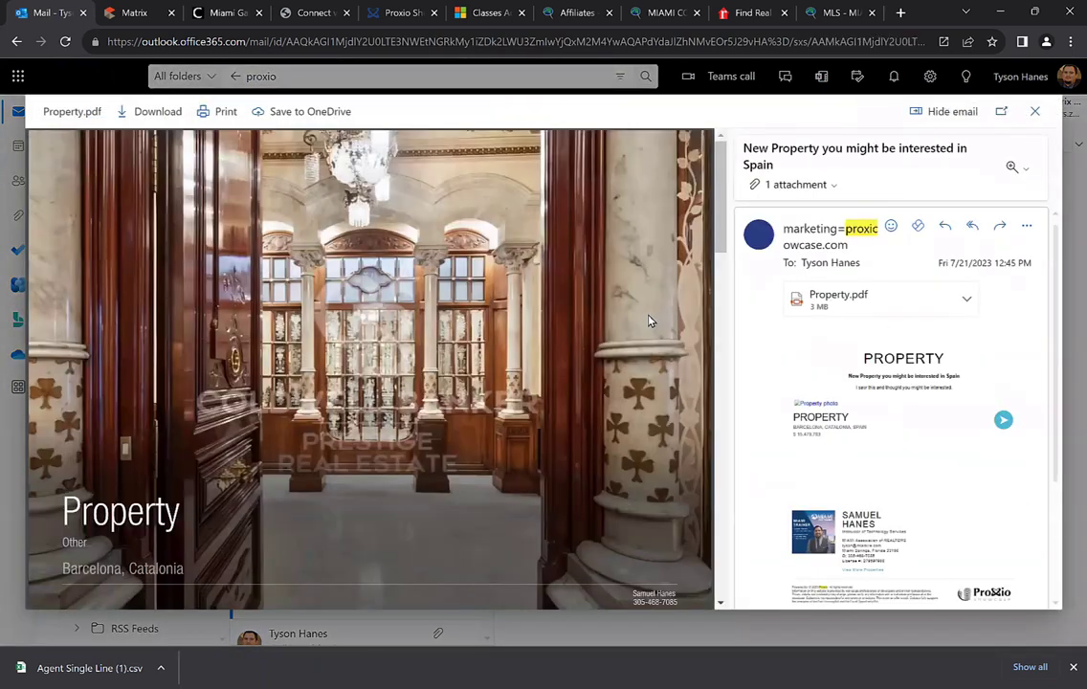
scroll(452, 337, "down", 2)
scroll(440, 335, "up", 2)
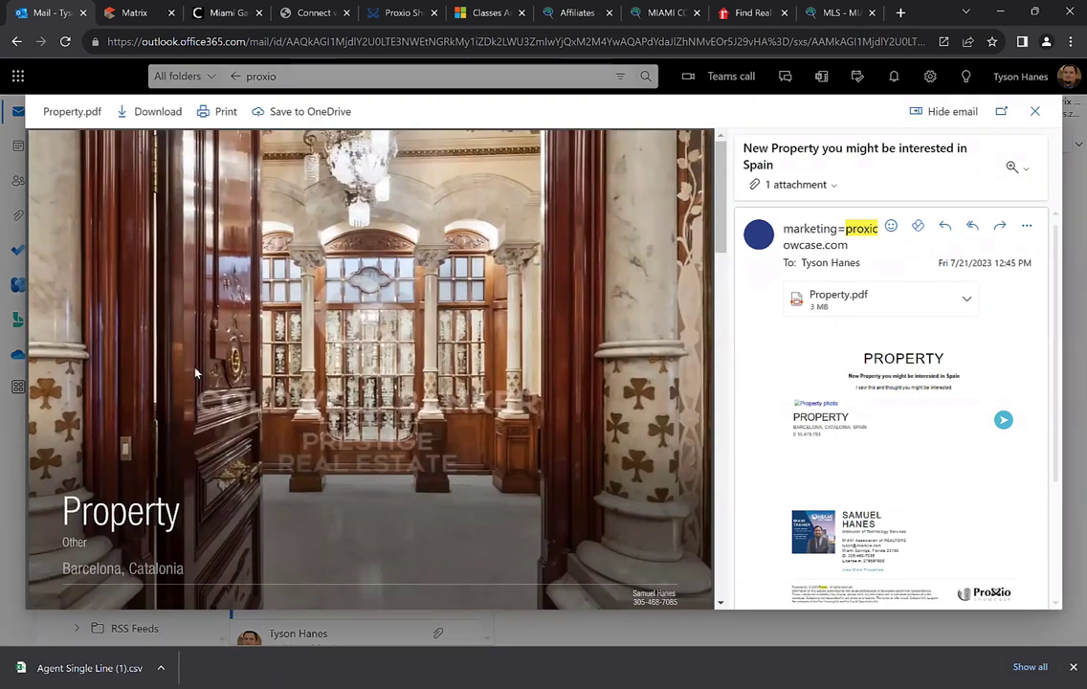
scroll(177, 378, "down", 1)
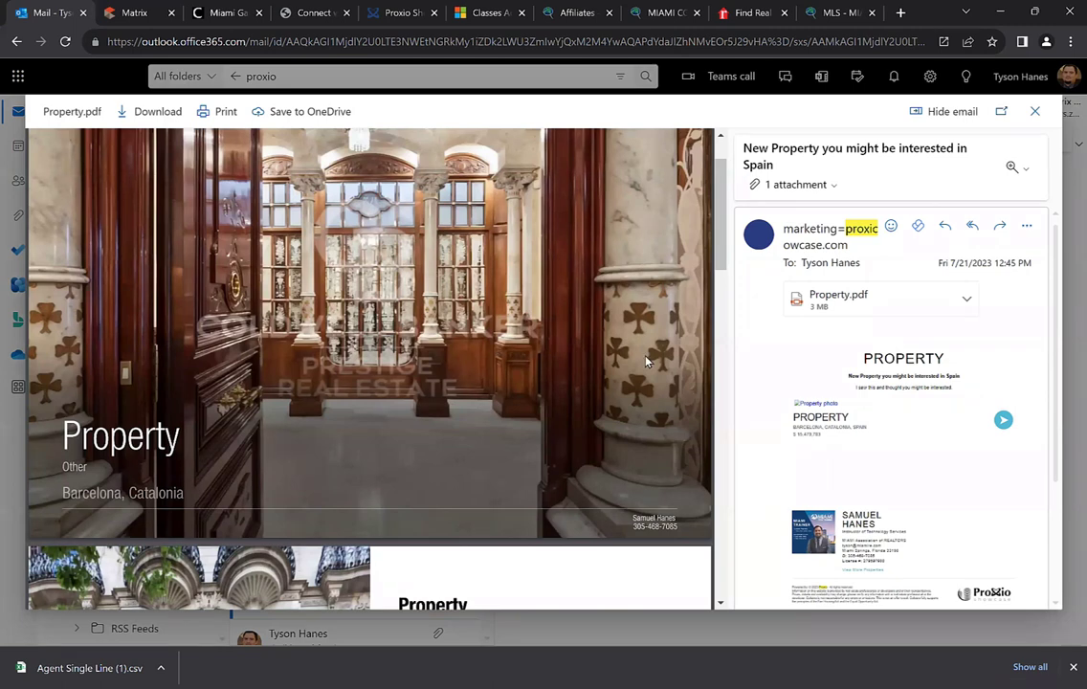
scroll(268, 330, "up", 1)
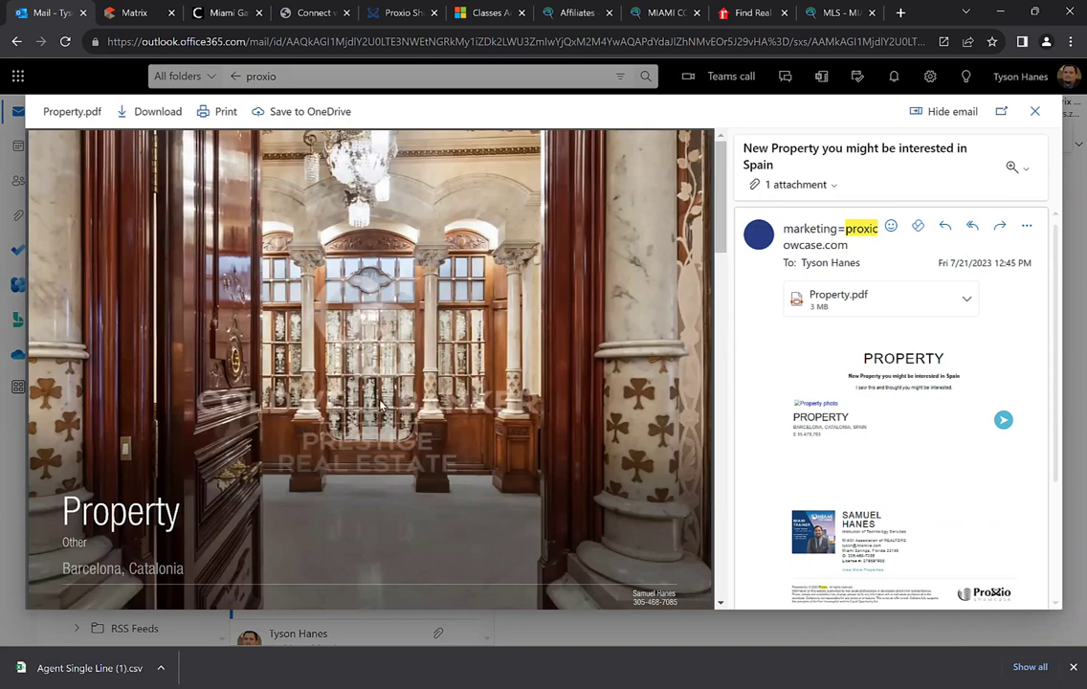
scroll(424, 326, "down", 4)
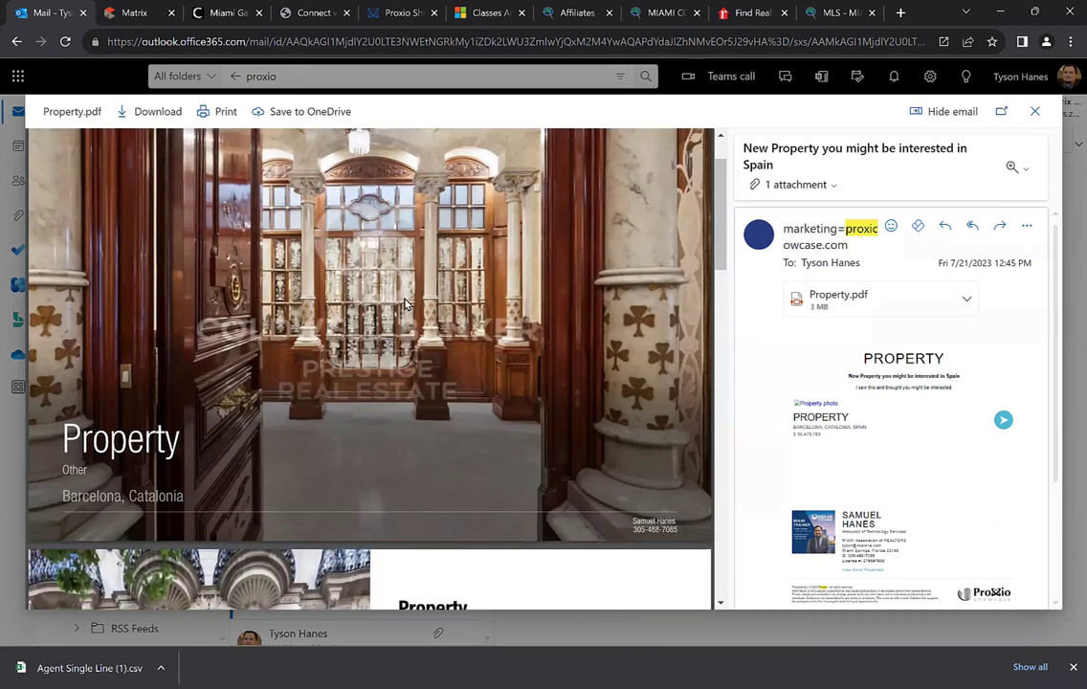
scroll(401, 301, "down", 3)
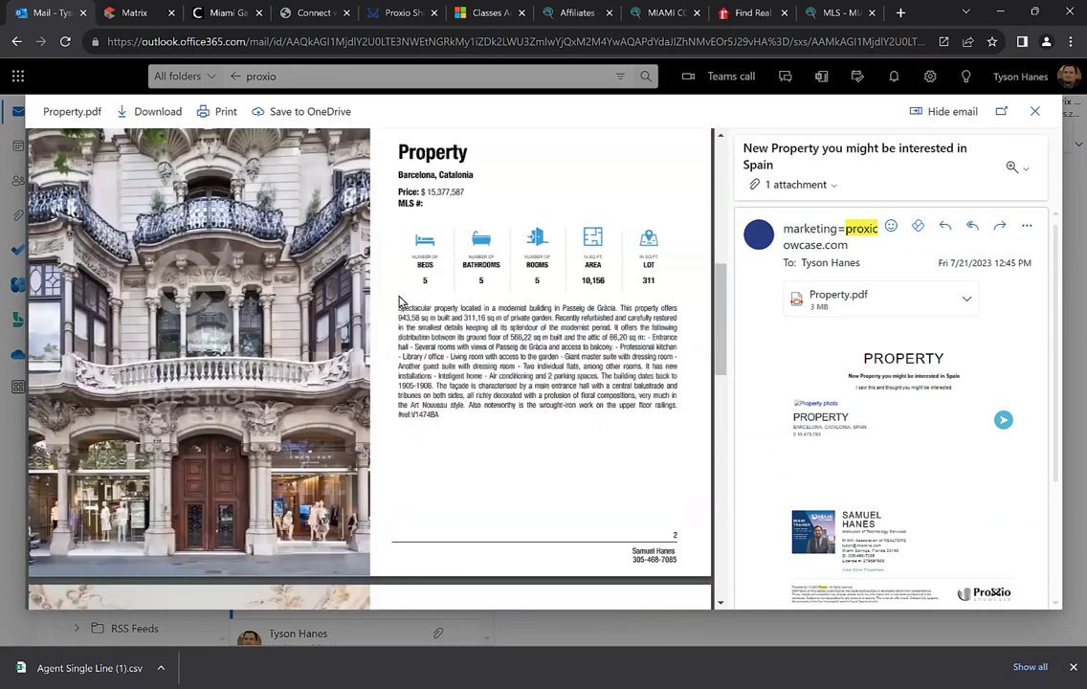
scroll(206, 331, "up", 1)
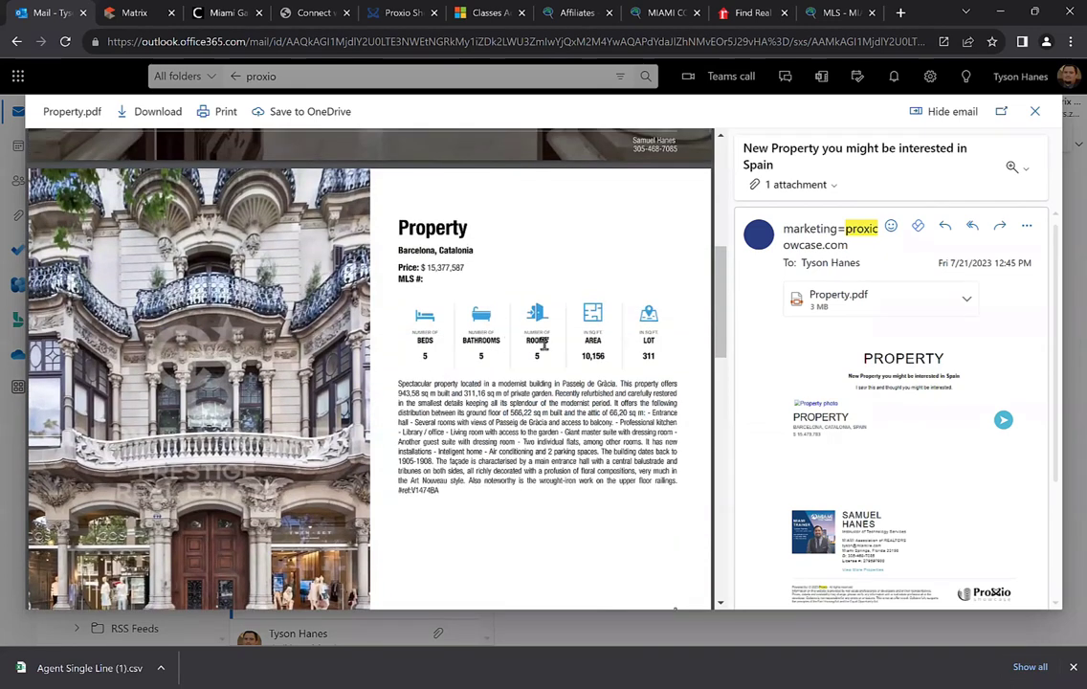
scroll(425, 323, "down", 4)
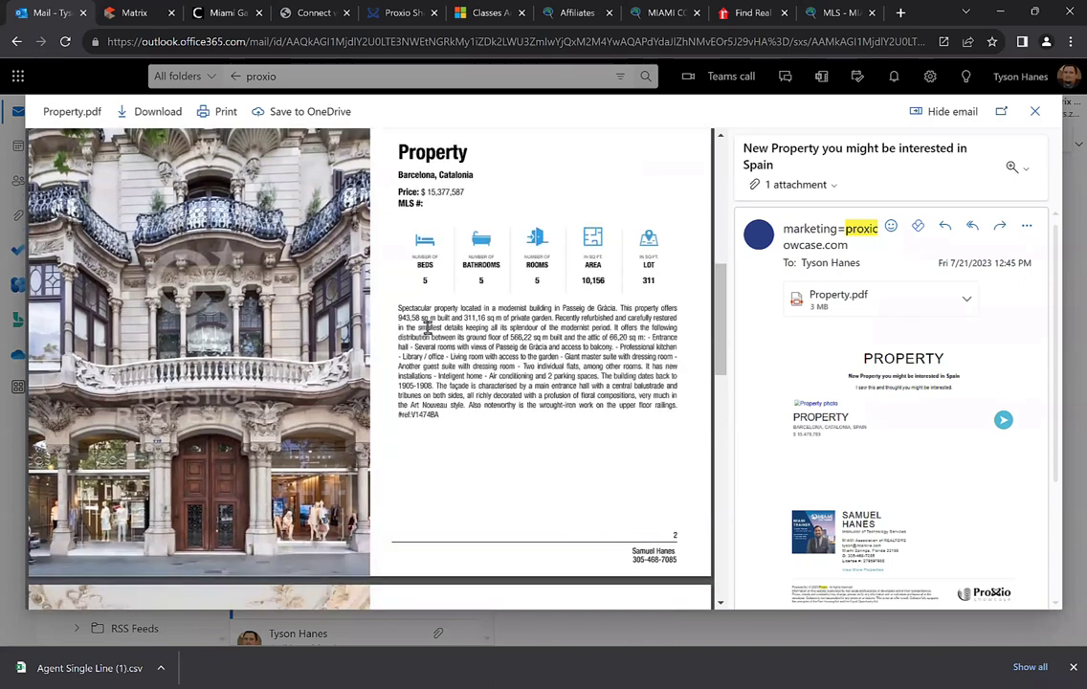
scroll(443, 326, "down", 9)
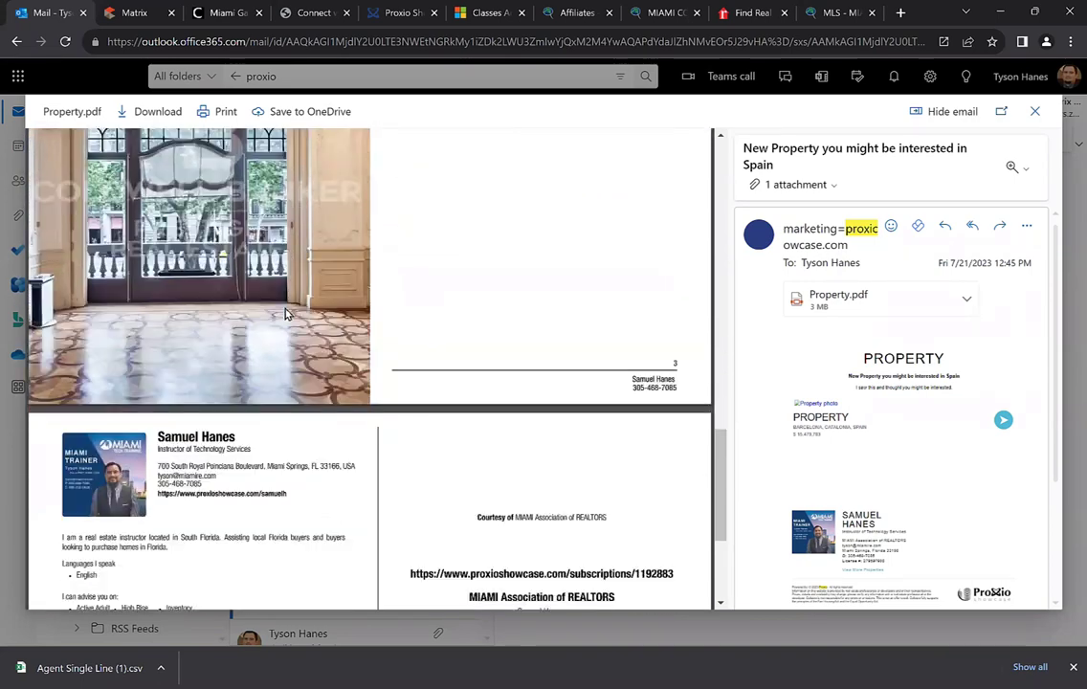
scroll(237, 298, "up", 1)
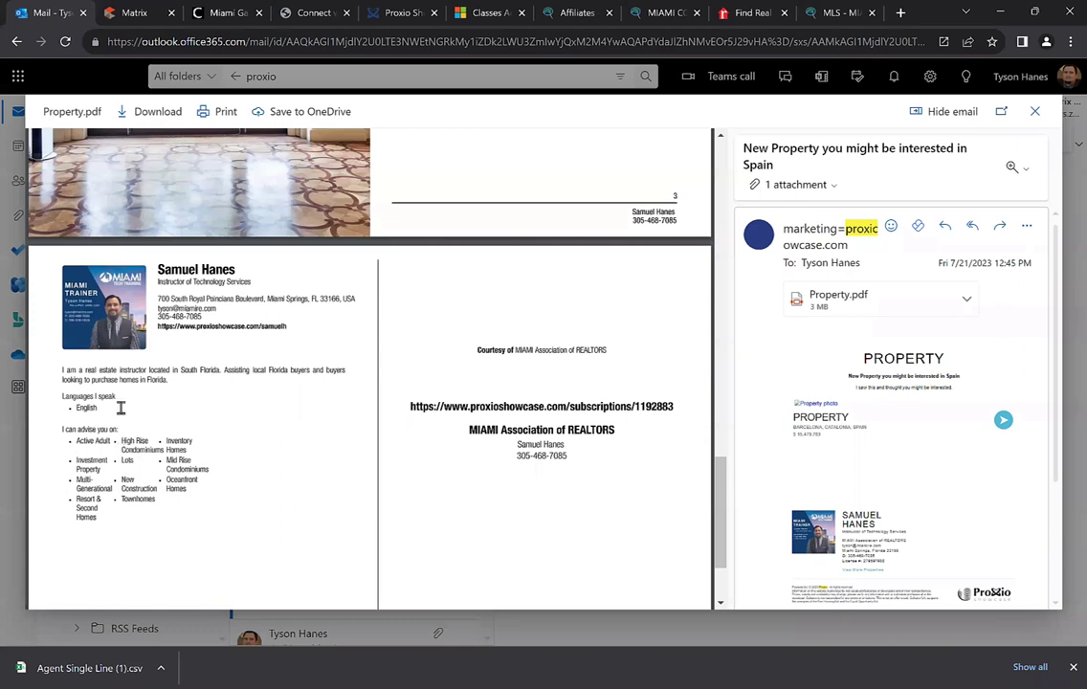
left_click(575, 410)
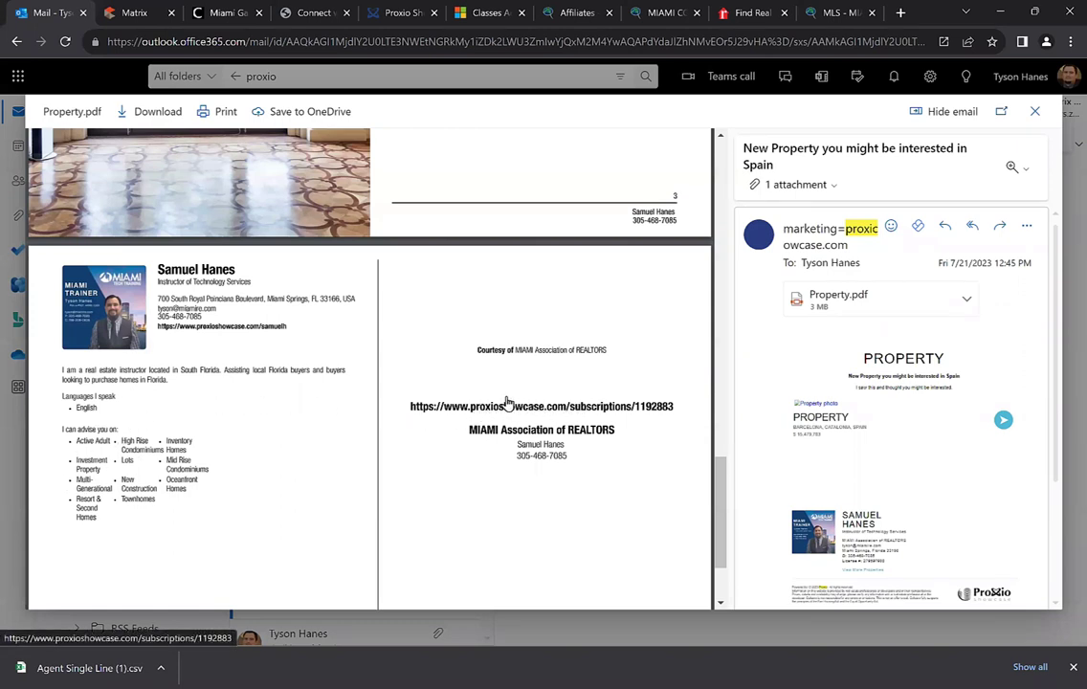
Scroll through the Sales Kit, then review the LEADS and CONTACTS tabs
scroll(513, 330, "up", 3)
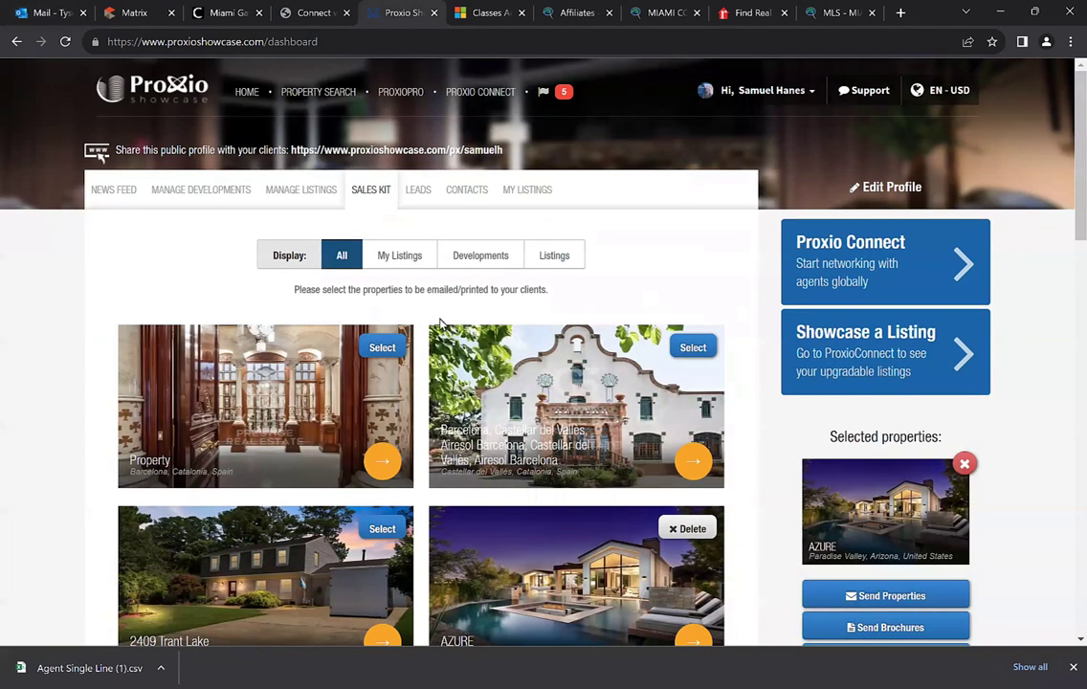
scroll(441, 323, "down", 1)
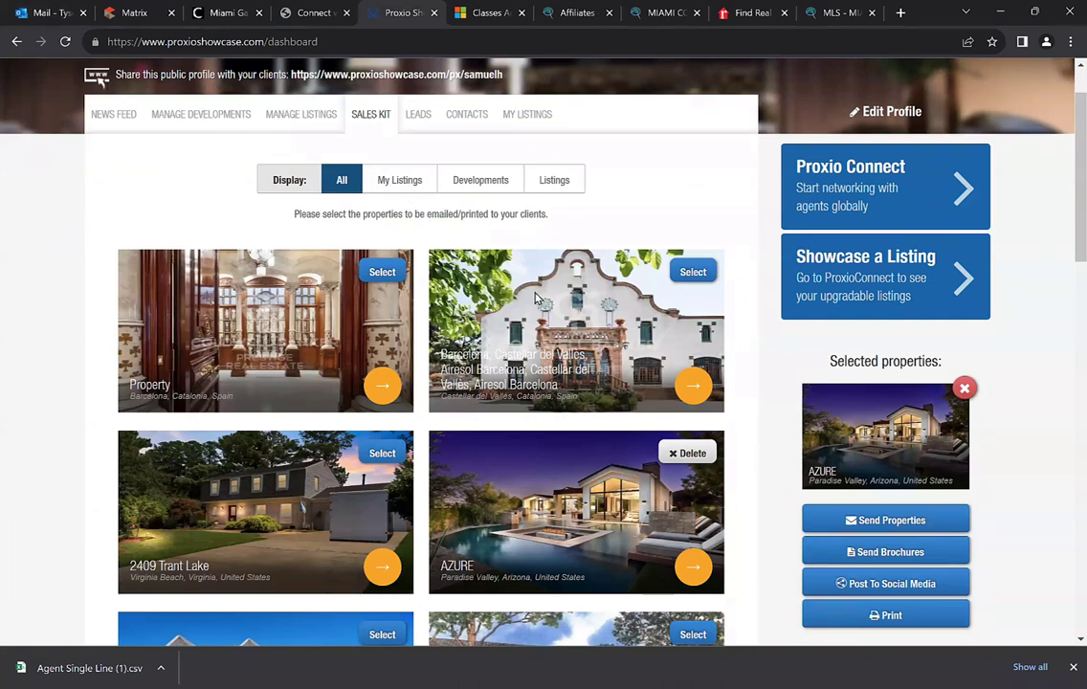
scroll(388, 184, "down", 1)
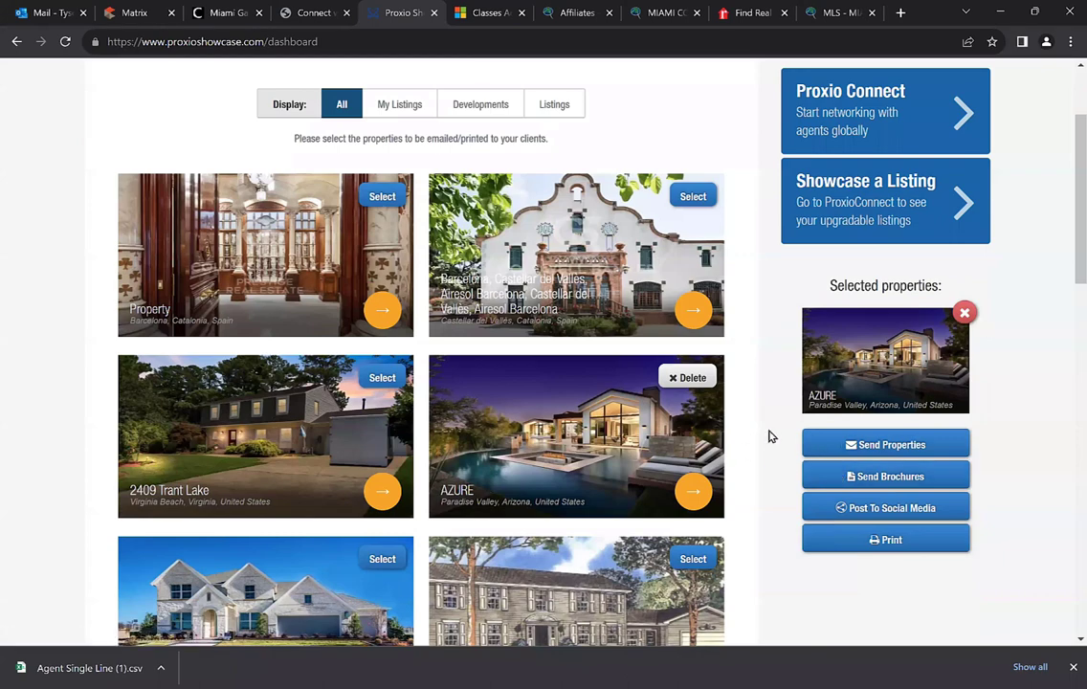
scroll(773, 433, "up", 2)
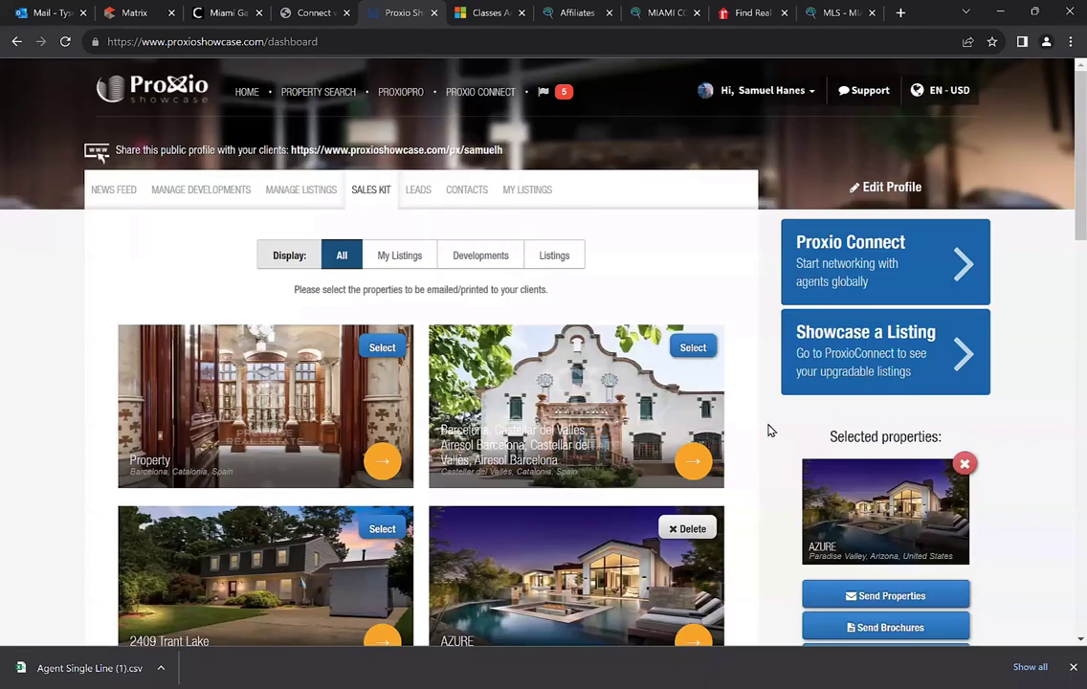
left_click(416, 196)
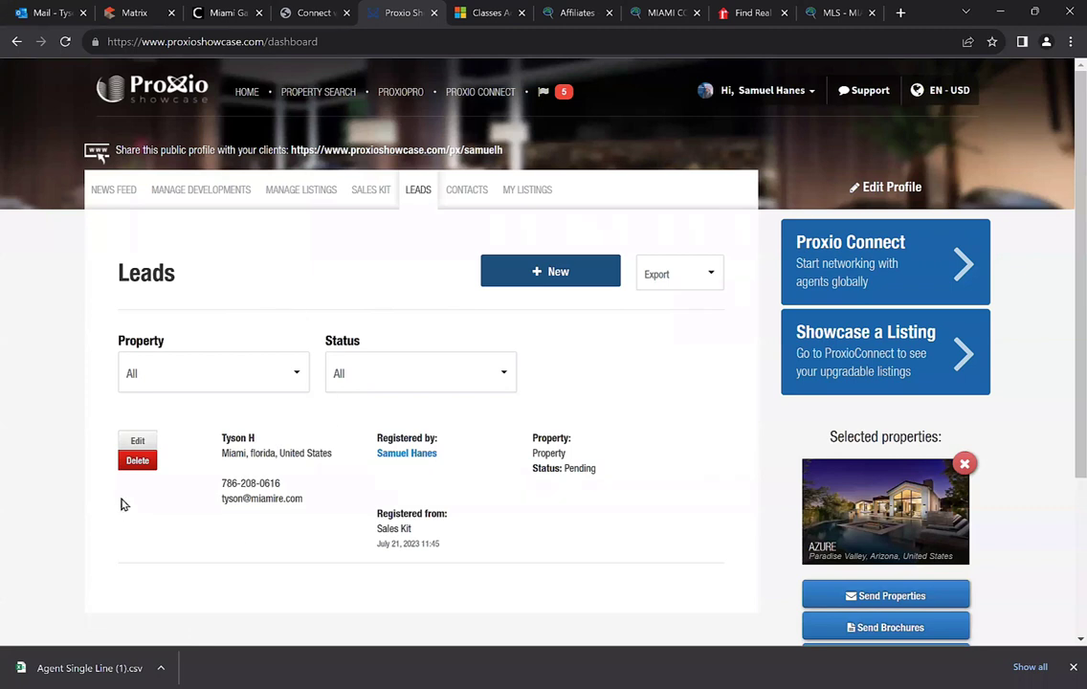
left_click(458, 196)
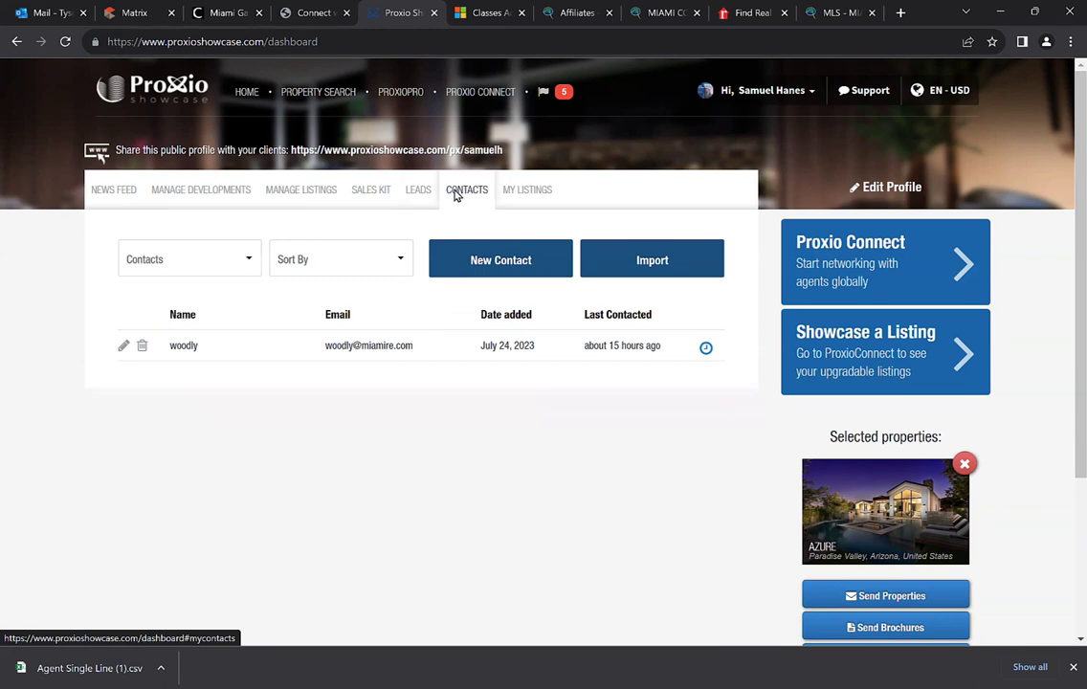
left_click(128, 13)
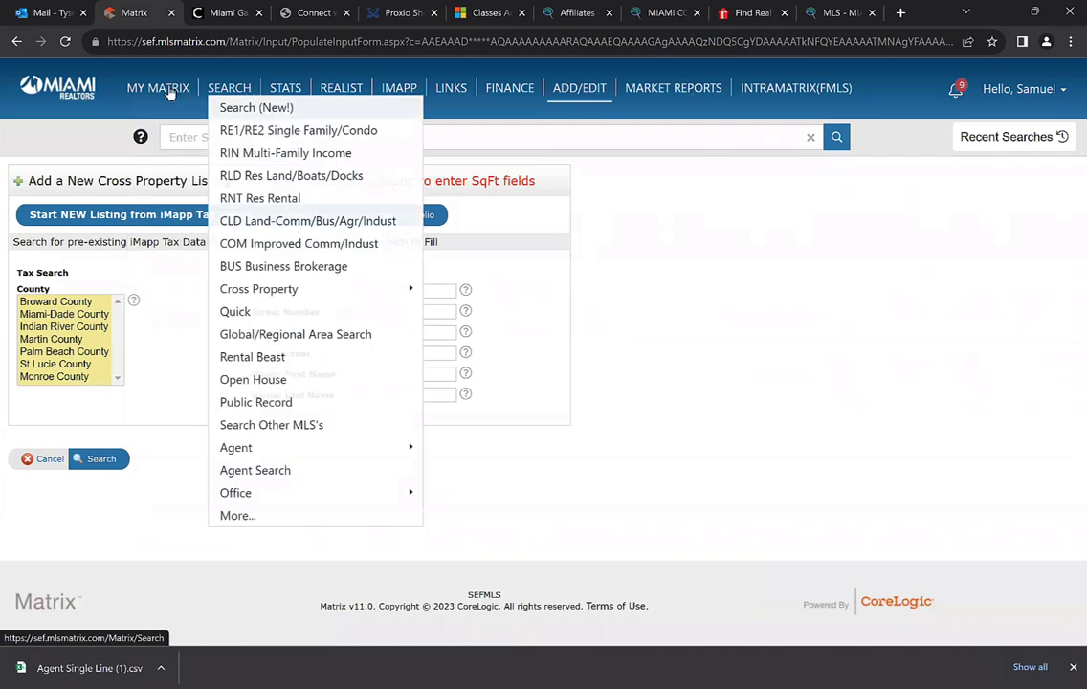
Select all Matrix MLS contacts and export them as MatrixContacts (2).csv
mouse_move(154, 88)
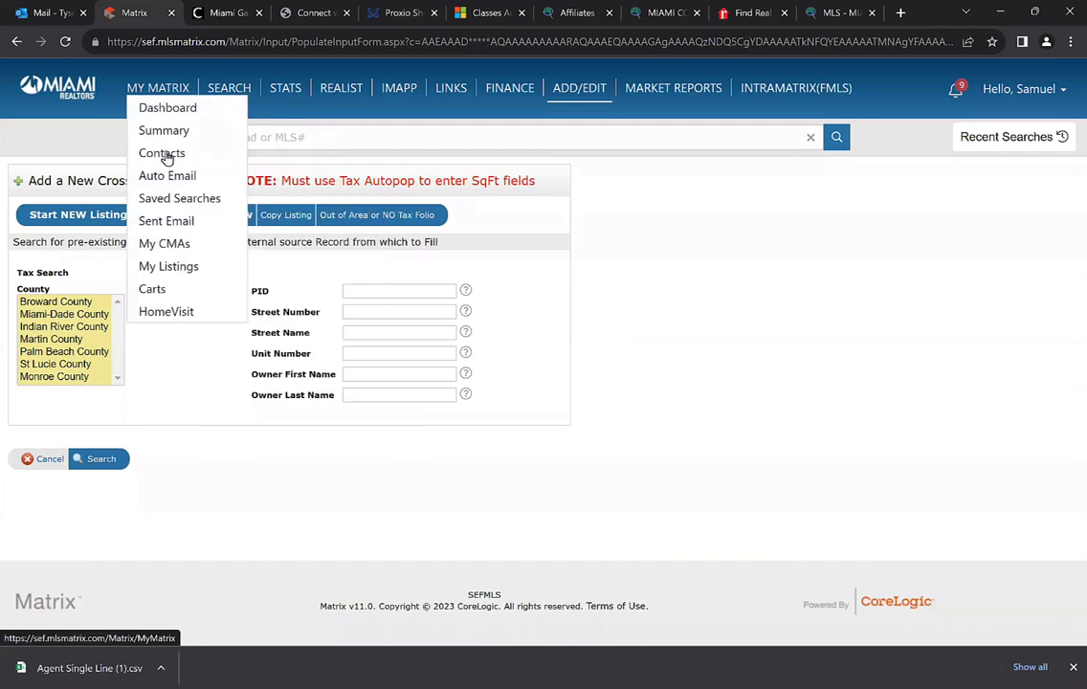
left_click(162, 155)
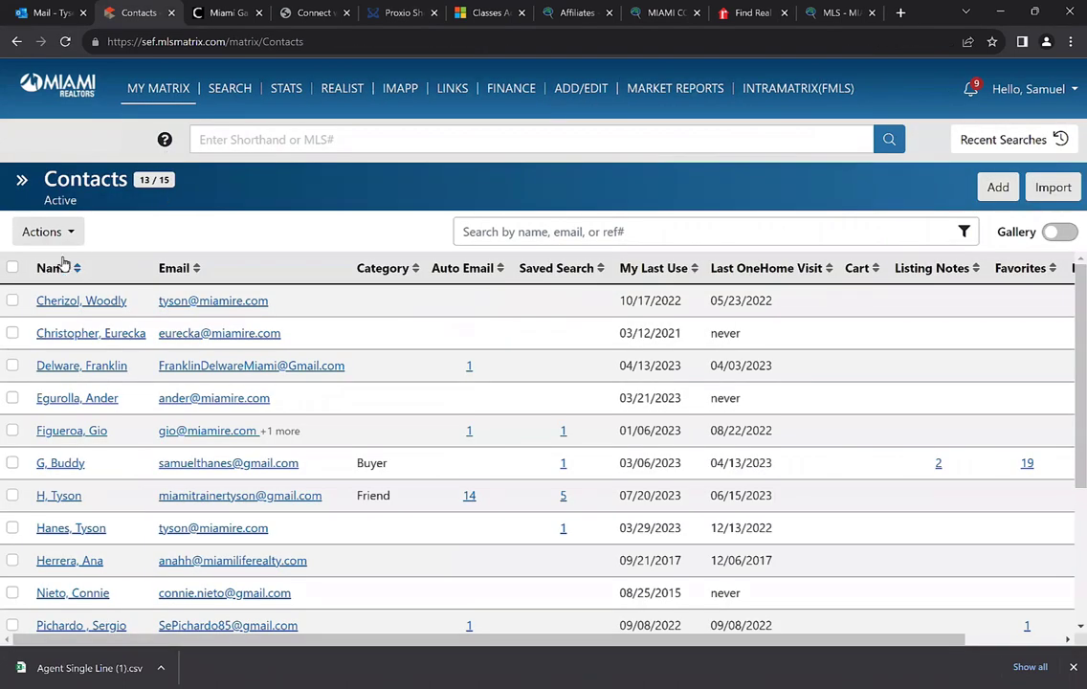
left_click(13, 269)
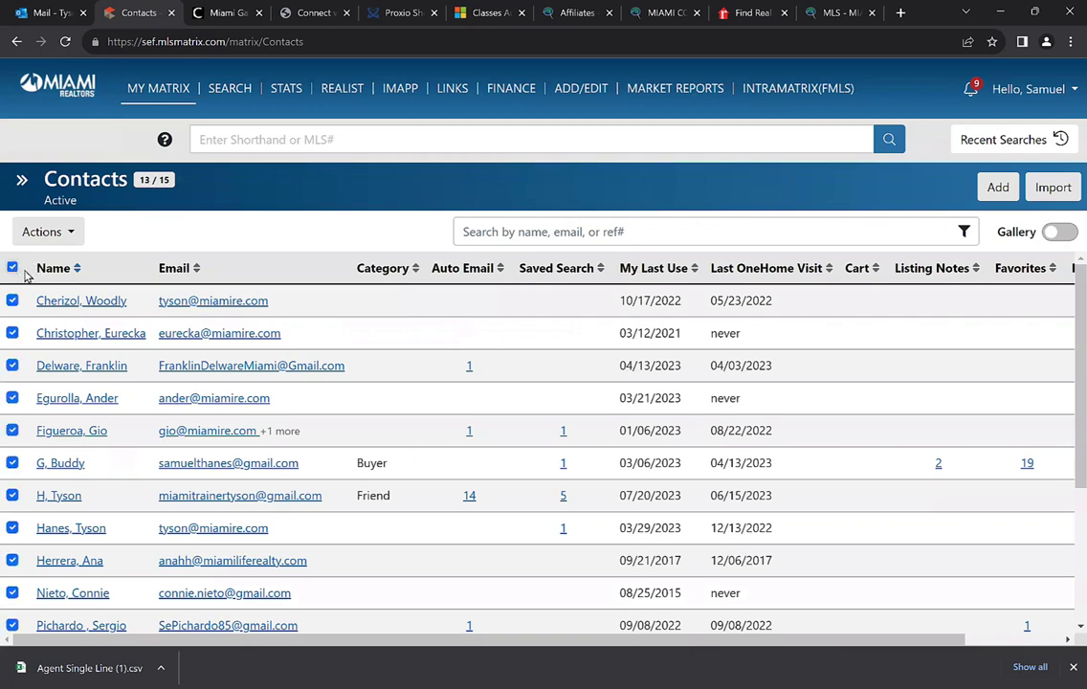
scroll(38, 275, "down", 2)
scroll(36, 268, "up", 1)
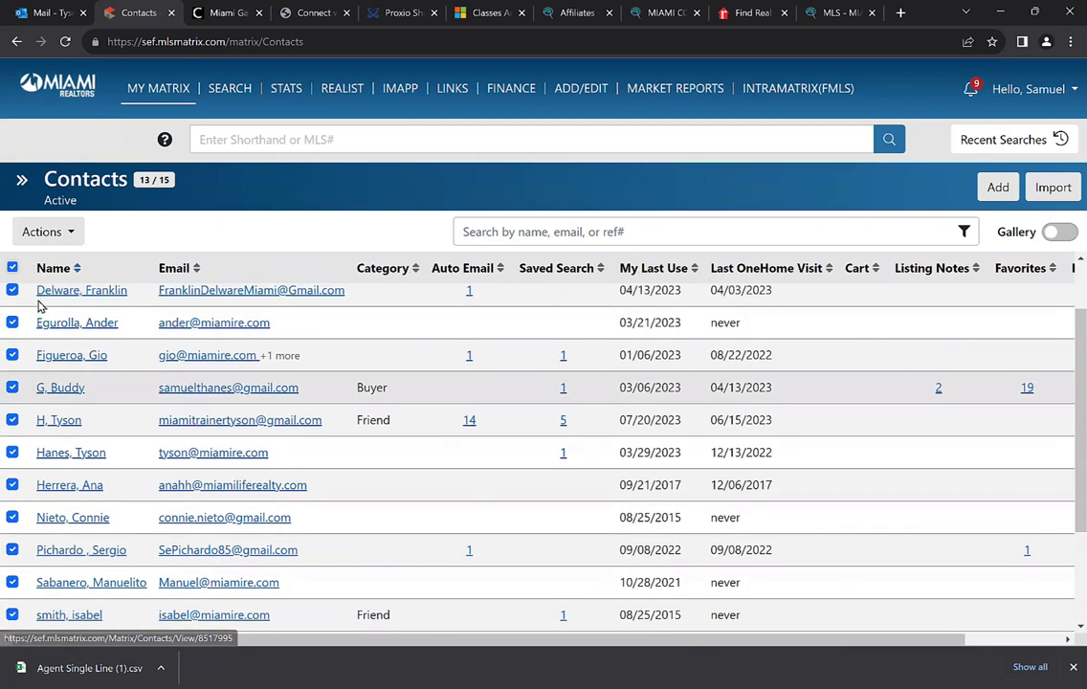
left_click(54, 230)
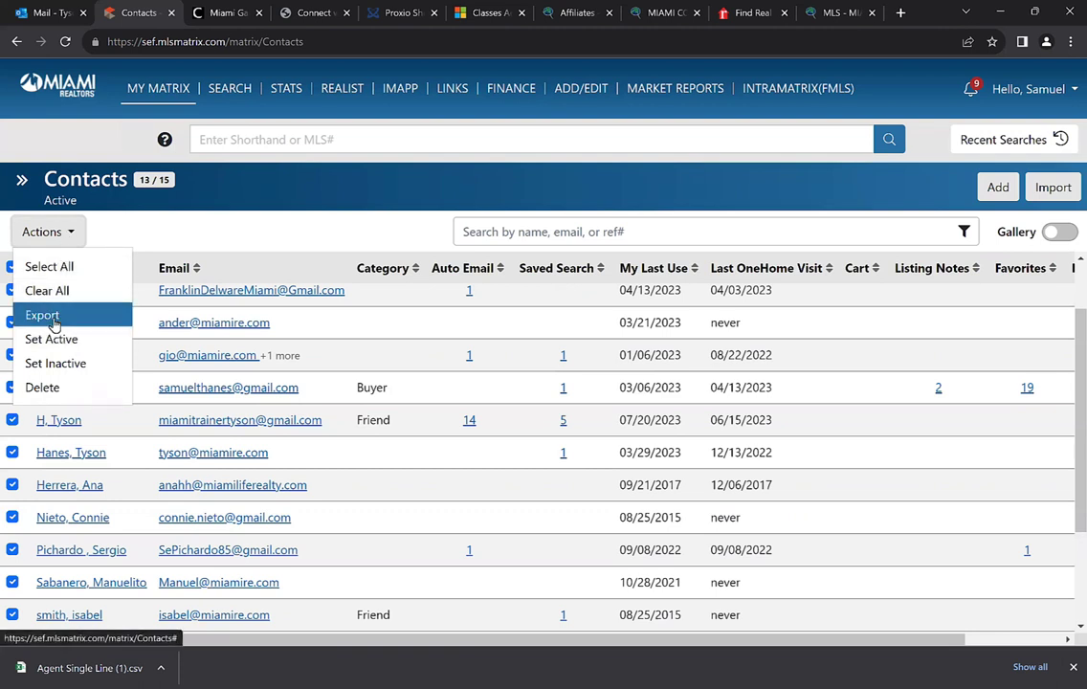
left_click(42, 315)
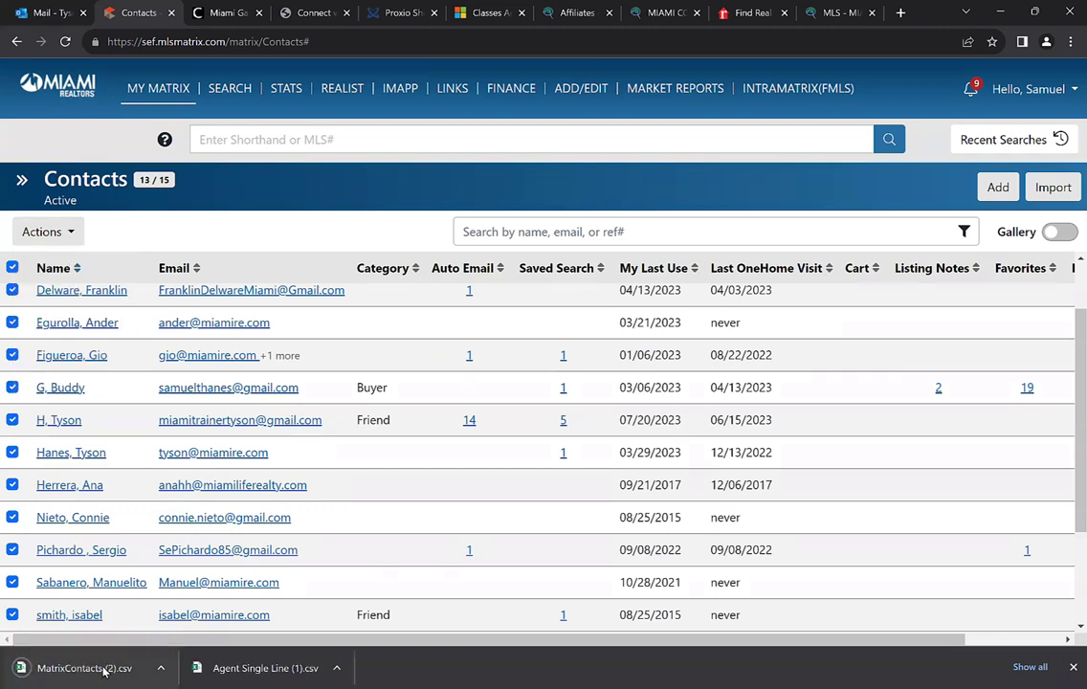
left_click(316, 13)
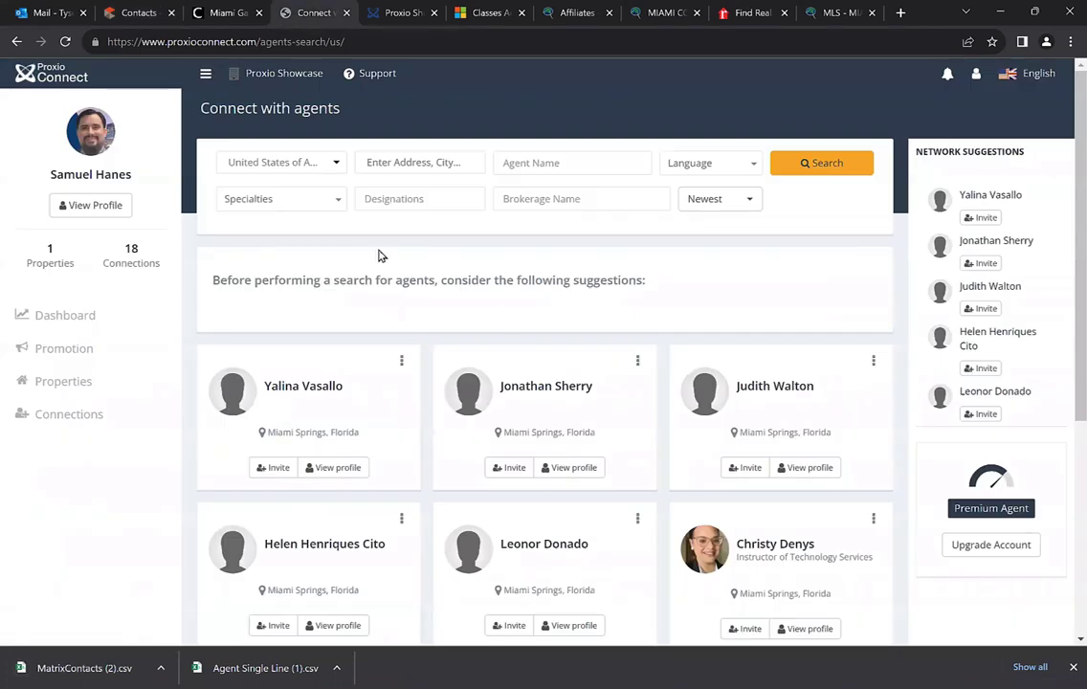
Return to the Proxio Showcase dashboard and view MY LISTINGS, showing 0 Listings Remaining
left_click(226, 12)
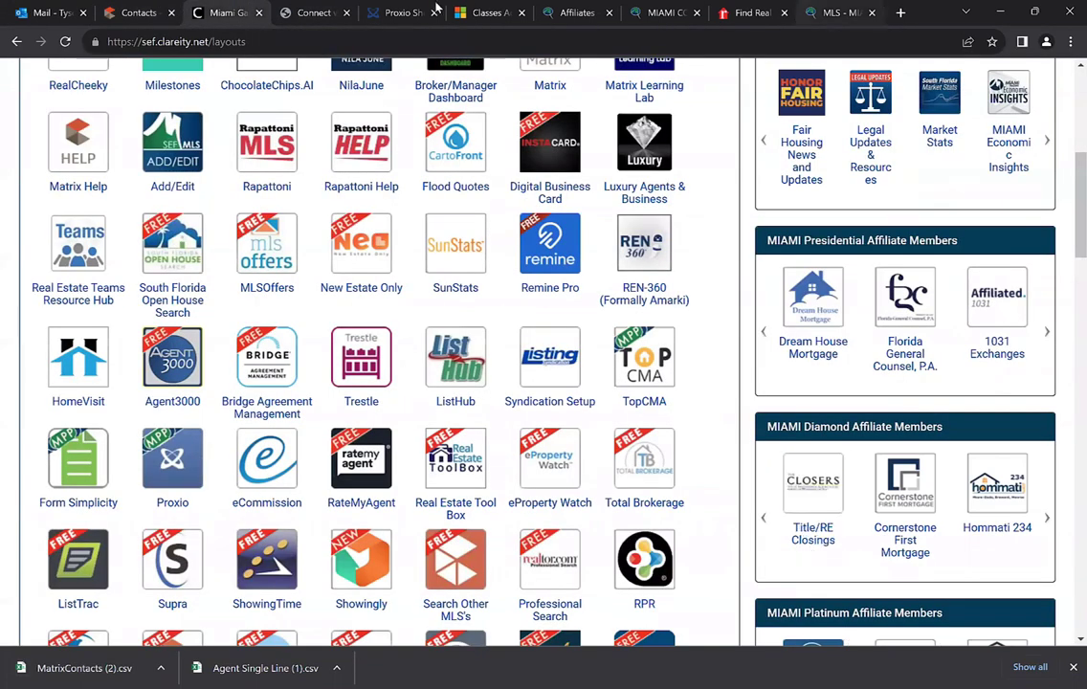
left_click(393, 13)
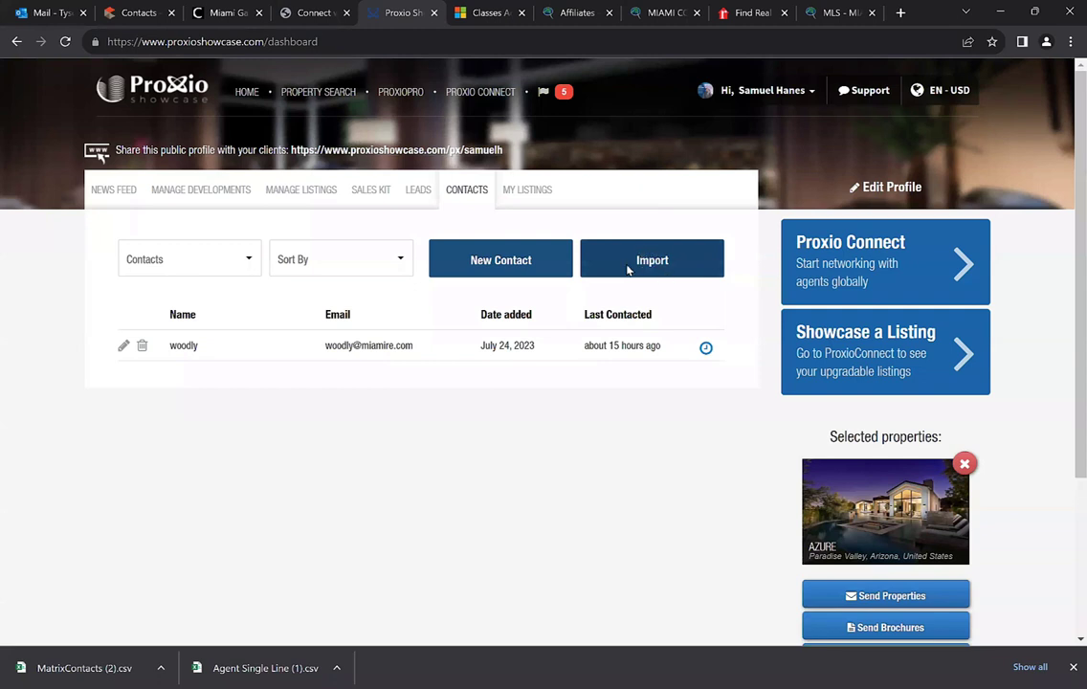
left_click(527, 203)
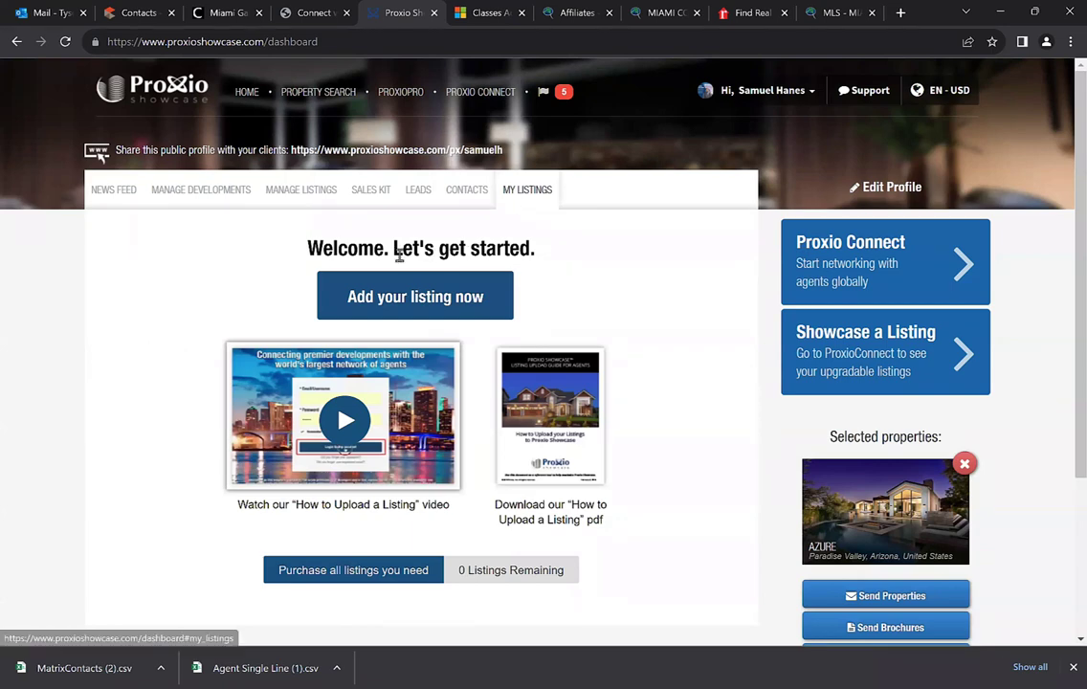
scroll(468, 241, "down", 1)
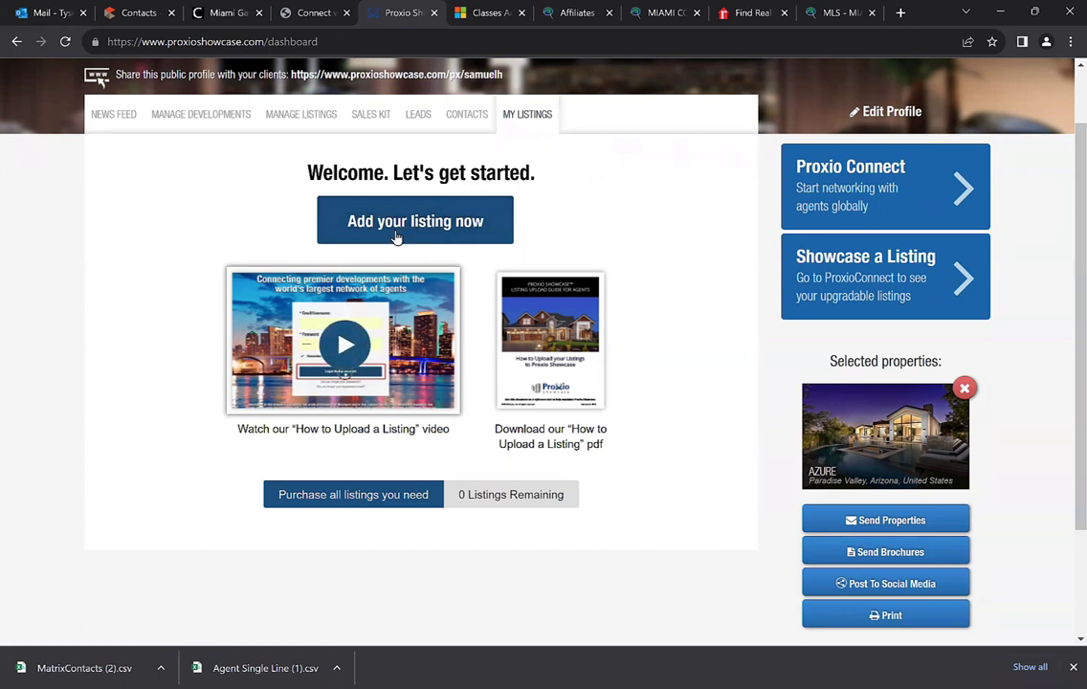
scroll(455, 297, "up", 2)
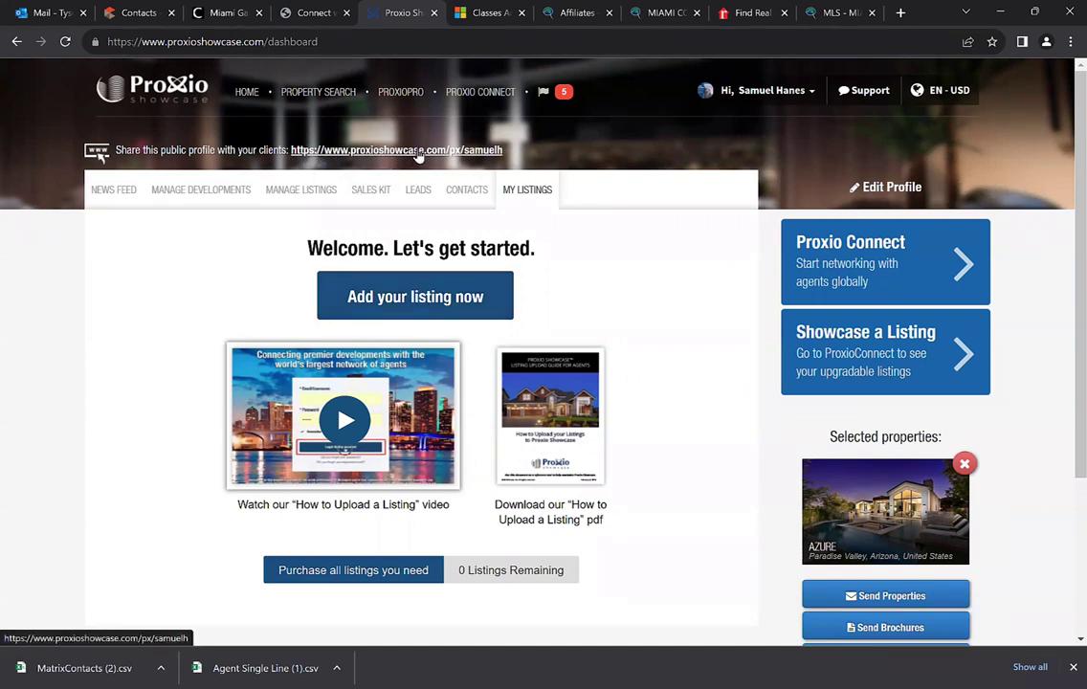
Open Account from the user menu and scroll through the account settings form
left_click(809, 92)
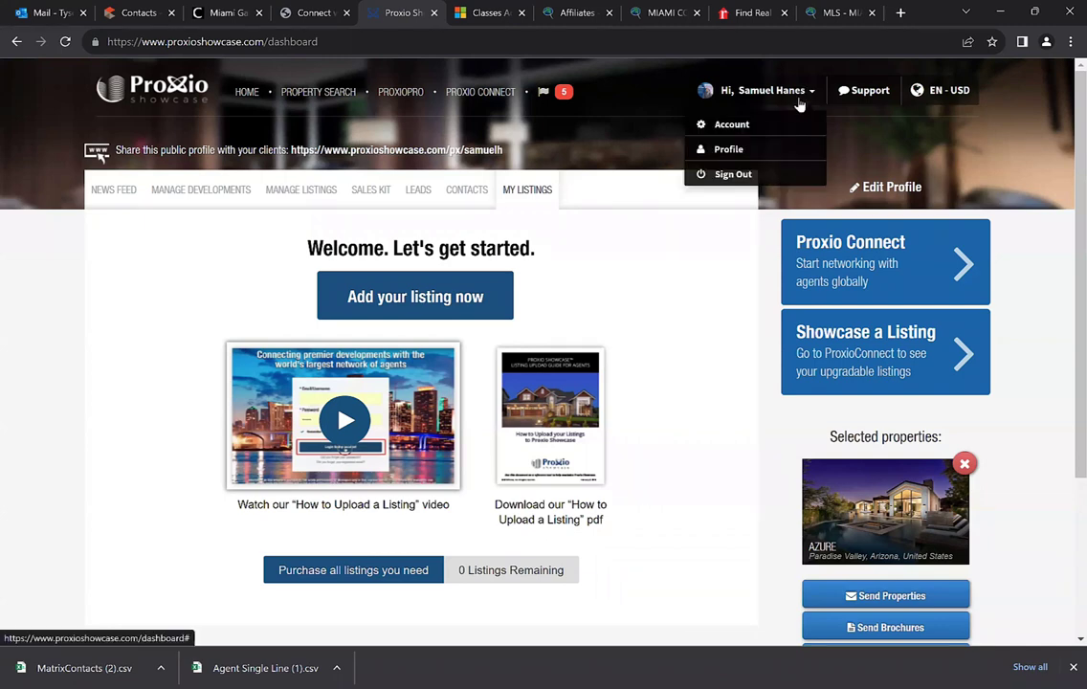
left_click(732, 126)
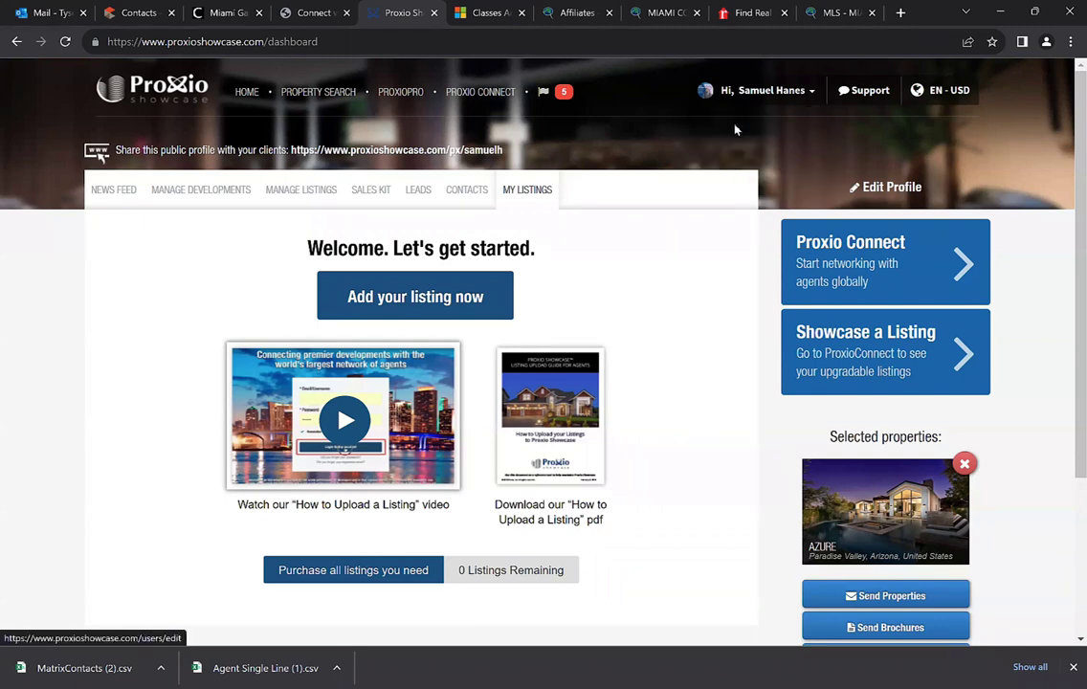
scroll(521, 251, "down", 1)
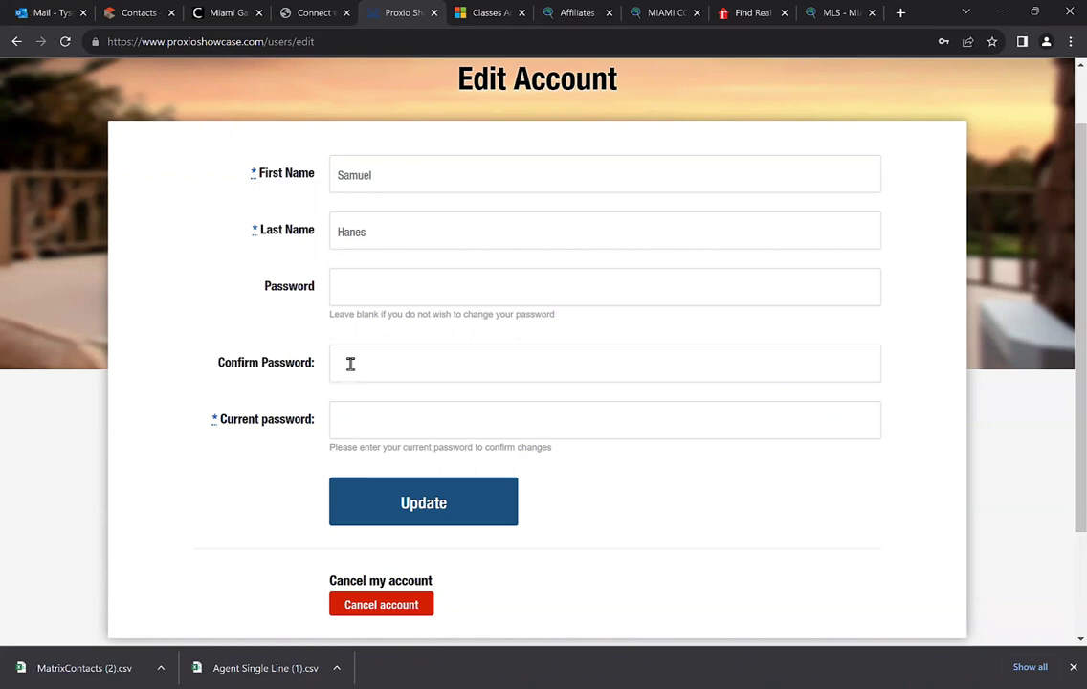
scroll(383, 437, "down", 1)
scroll(392, 402, "down", 2)
scroll(431, 374, "up", 3)
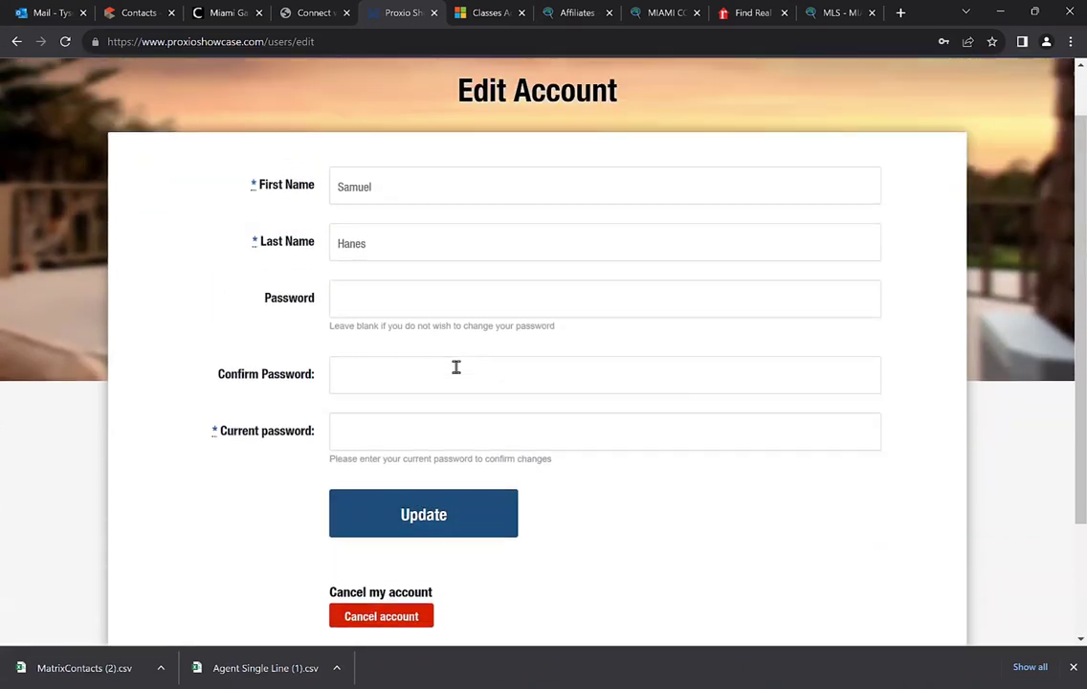
Open the agent's Profile page and dismiss the Promote popup to view About Me details
left_click(747, 90)
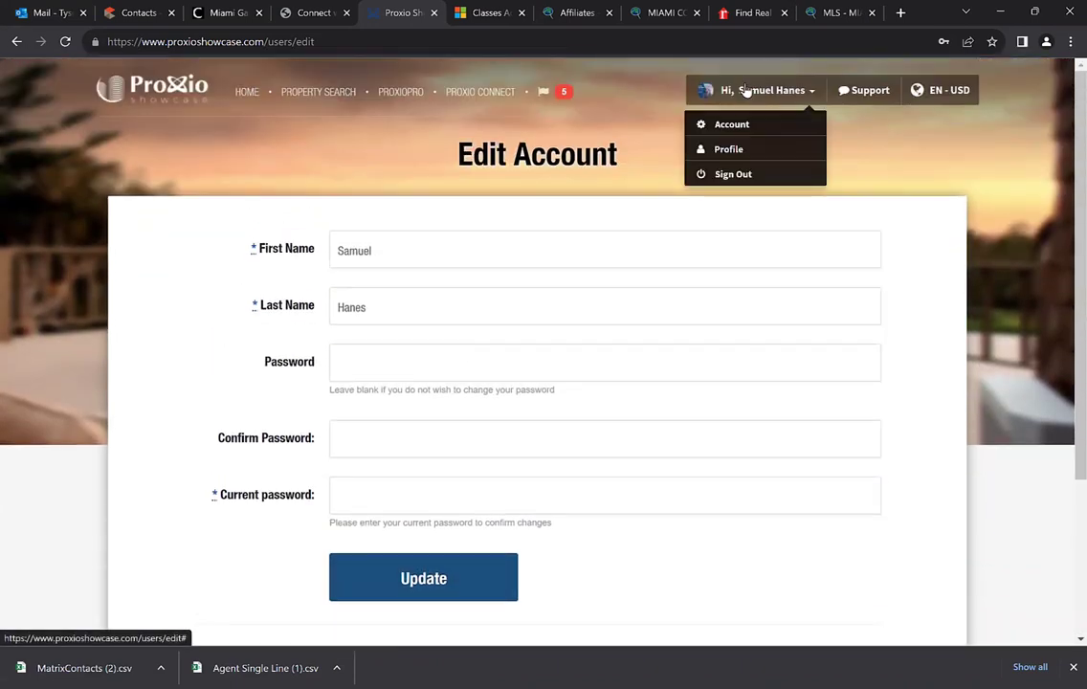
left_click(728, 151)
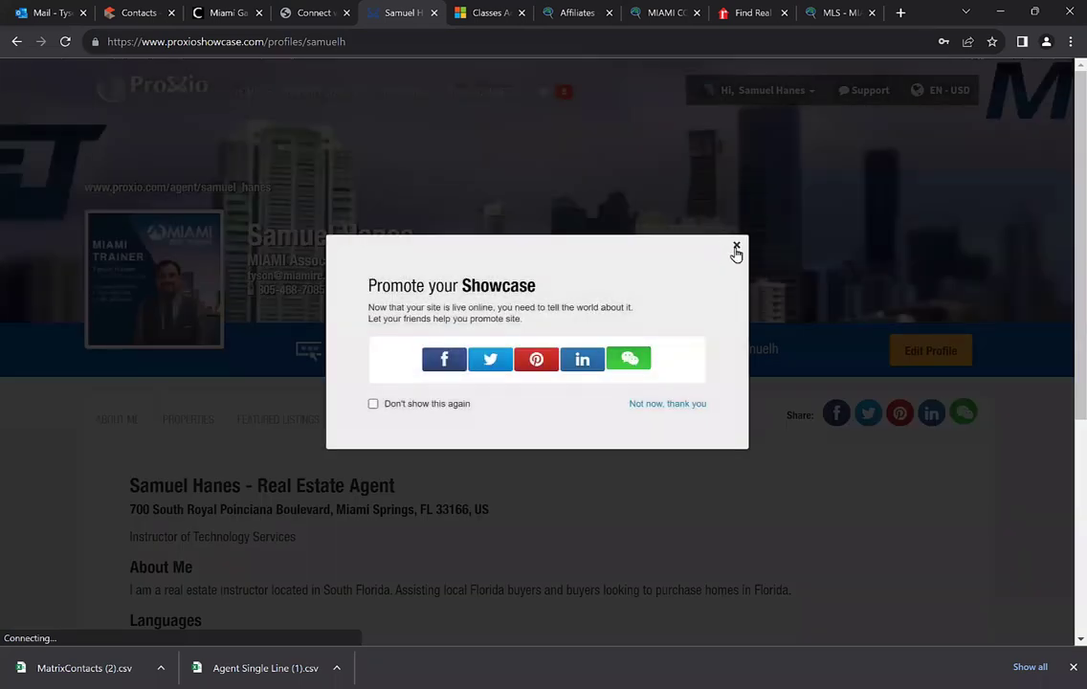
left_click(736, 248)
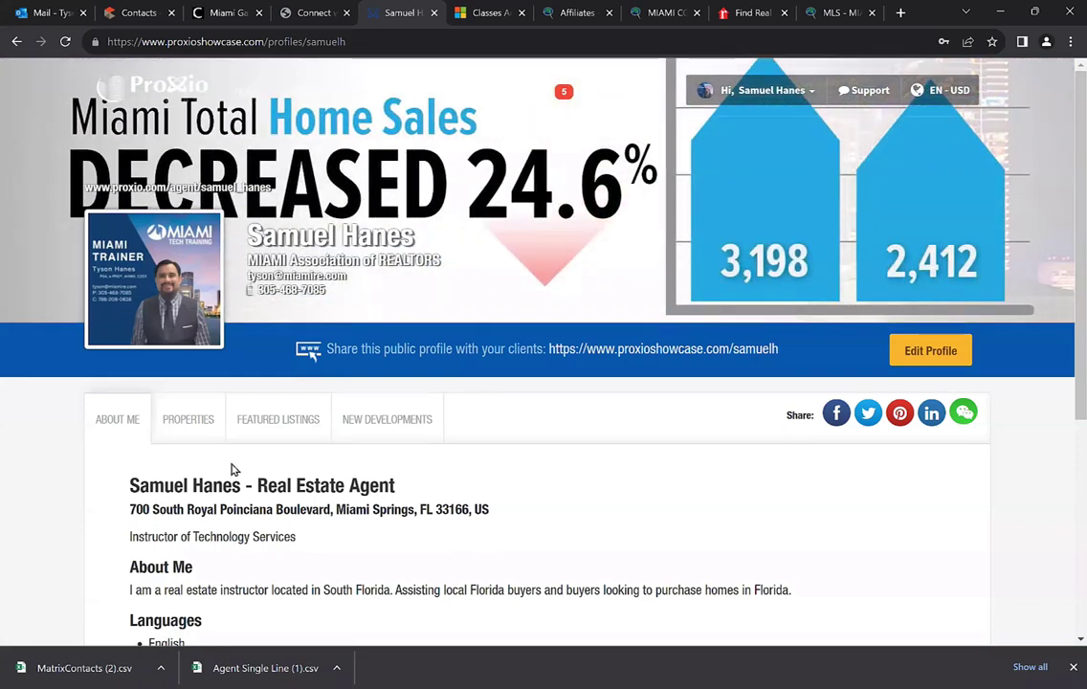
scroll(240, 512, "down", 3)
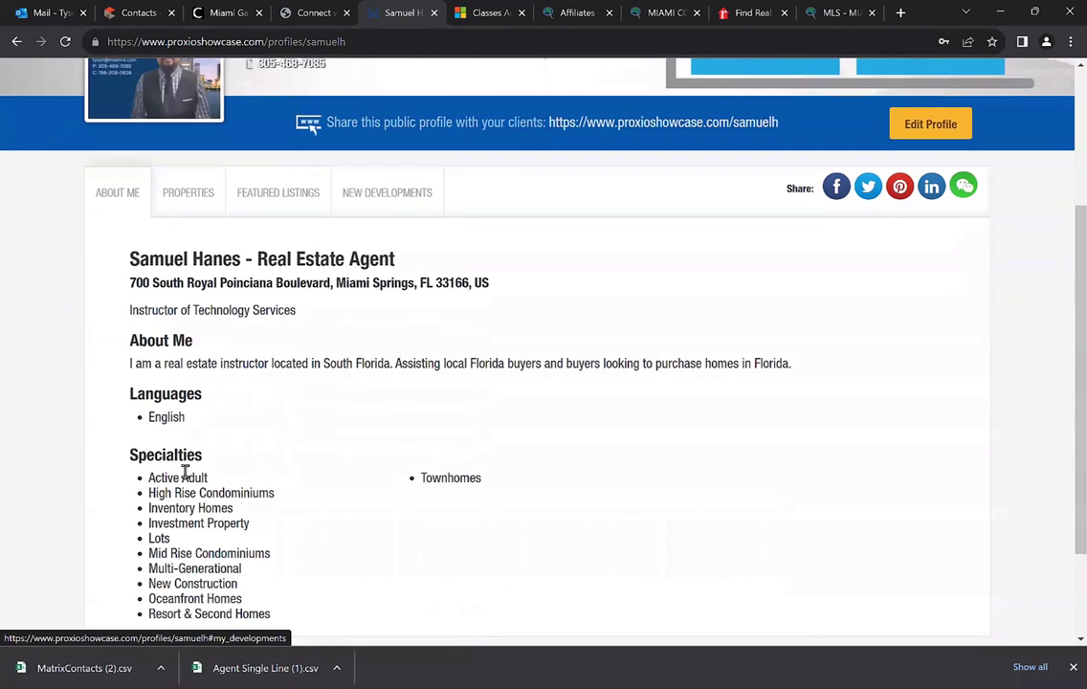
scroll(185, 389, "up", 3)
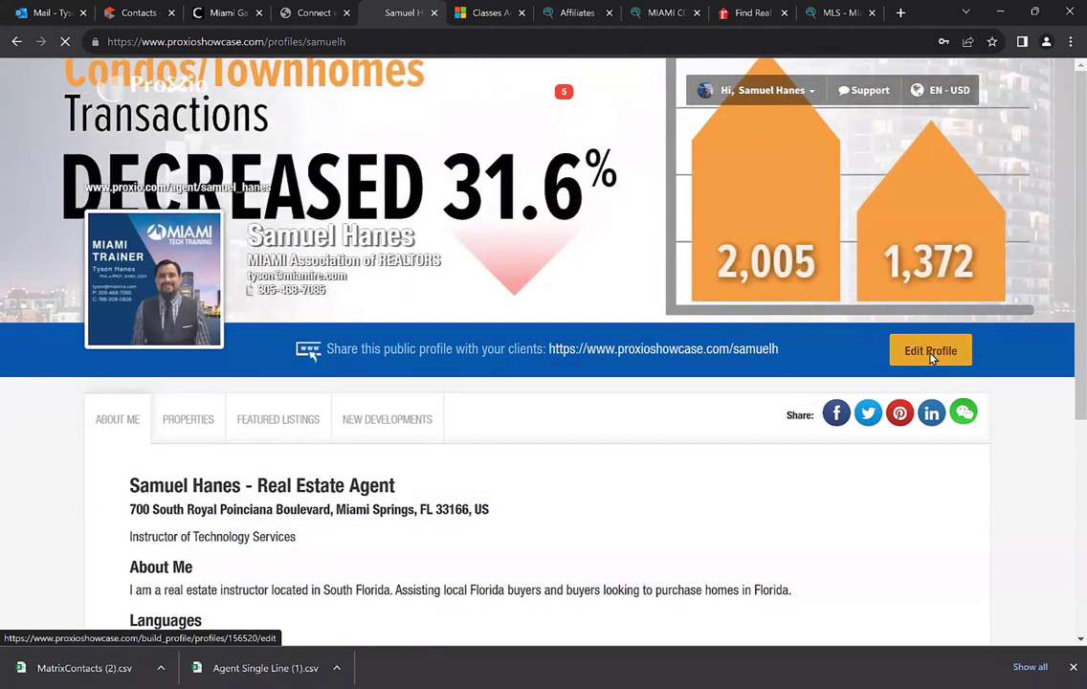
Open Edit Profile and inspect the Public url field
left_click(930, 352)
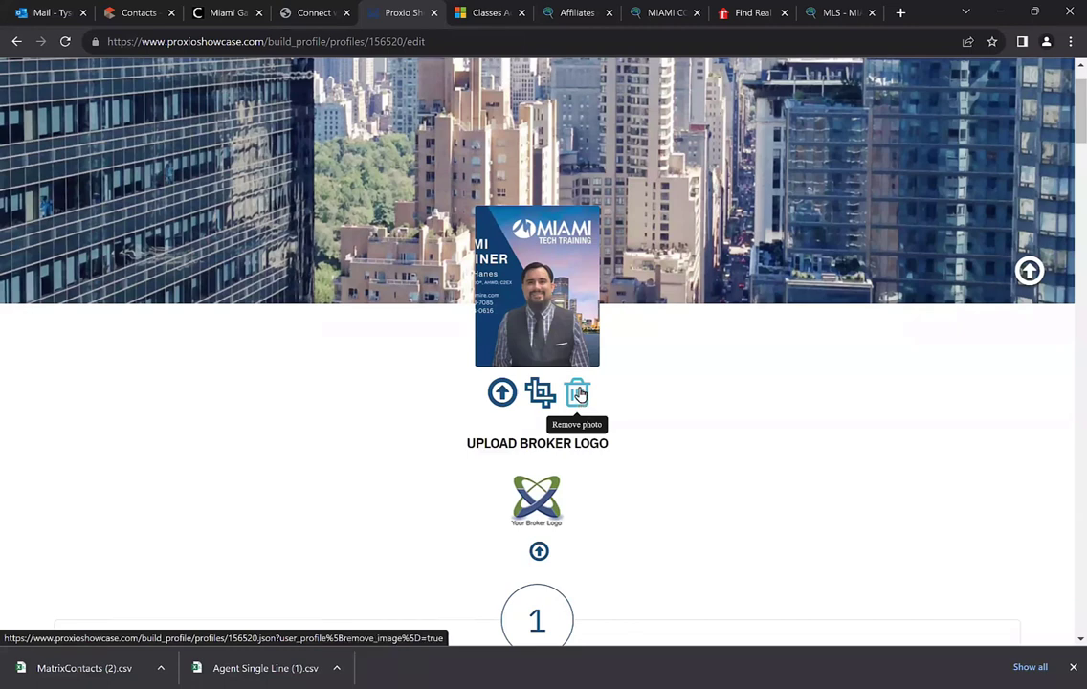
scroll(580, 393, "down", 4)
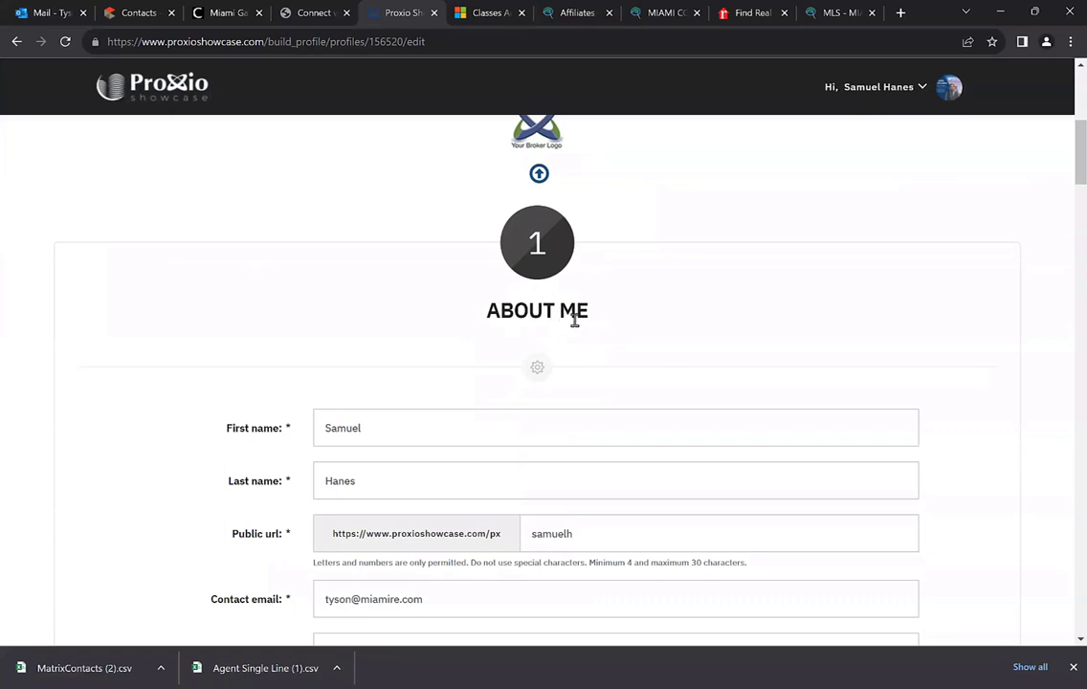
scroll(321, 316, "down", 2)
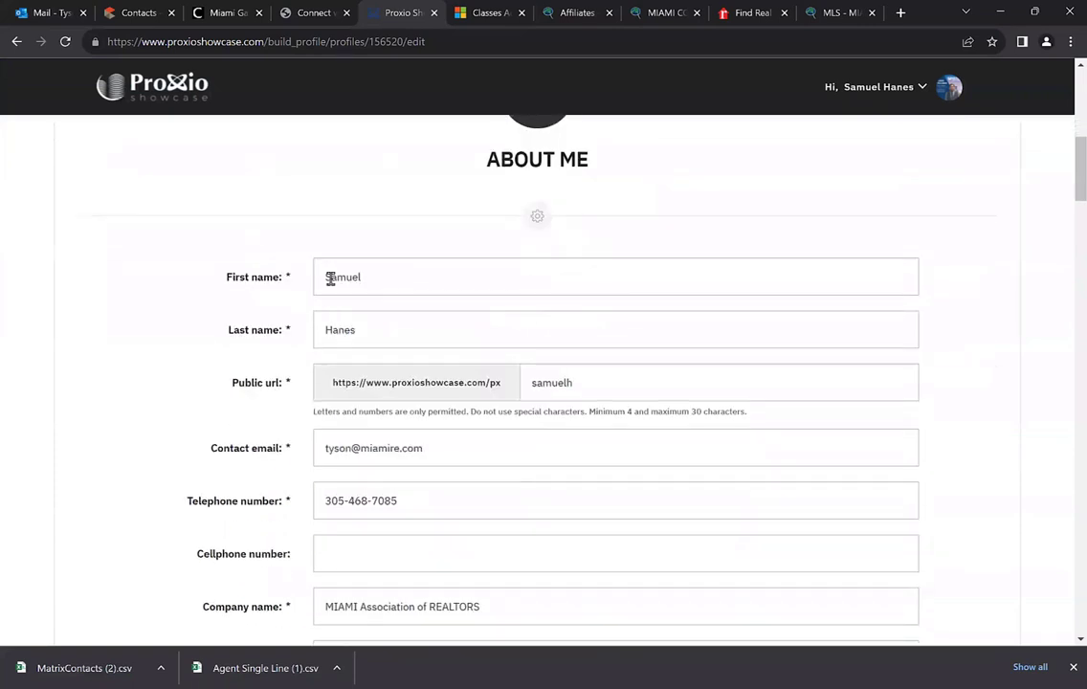
scroll(316, 349, "down", 1)
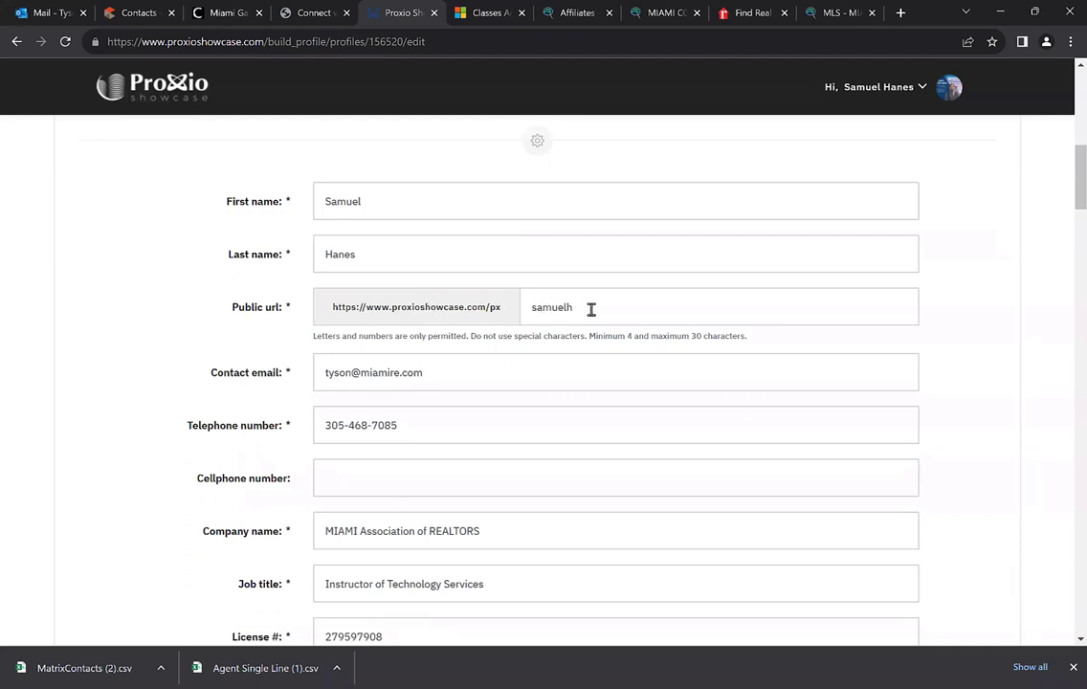
left_click(528, 308)
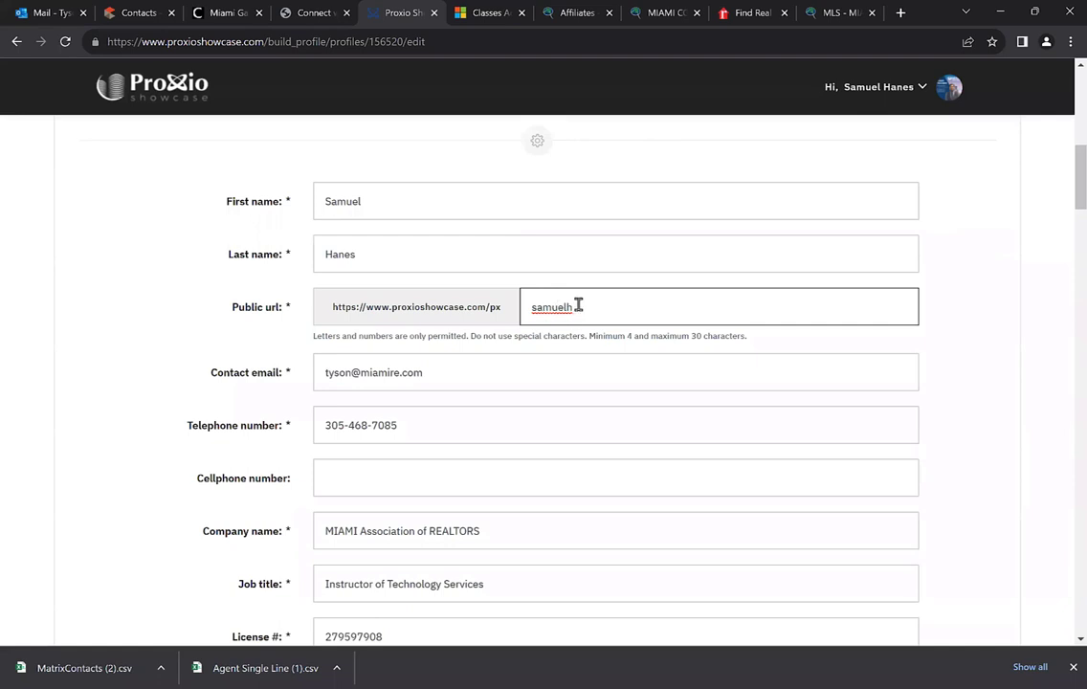
Scroll through the remaining About Me fields down to the About me text
scroll(498, 330, "down", 1)
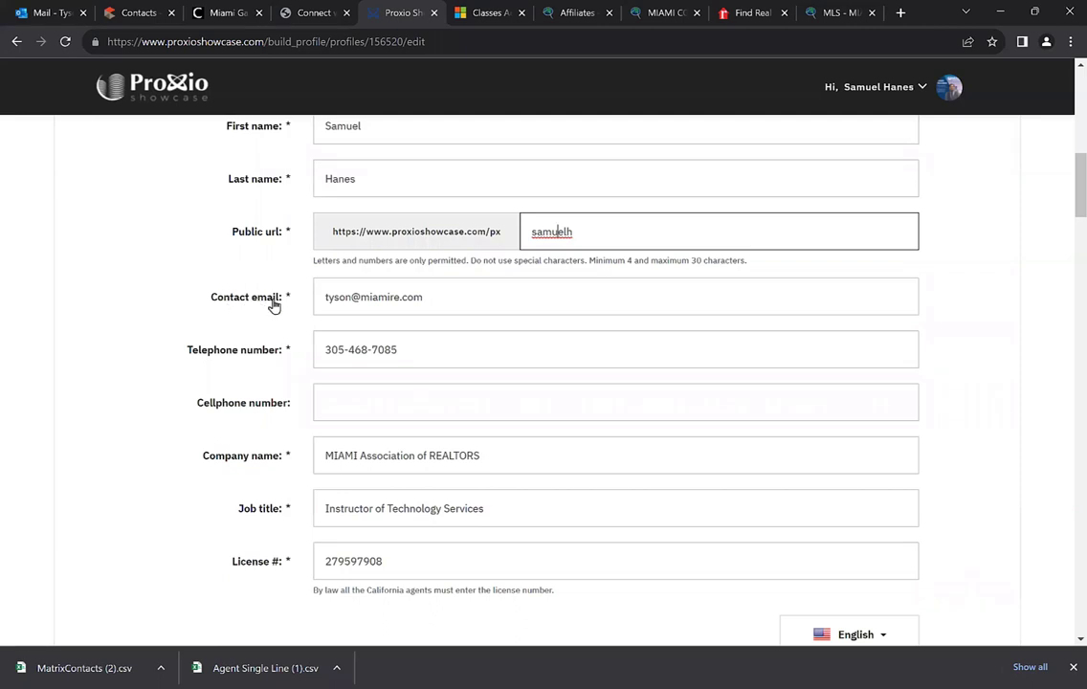
scroll(370, 298, "down", 1)
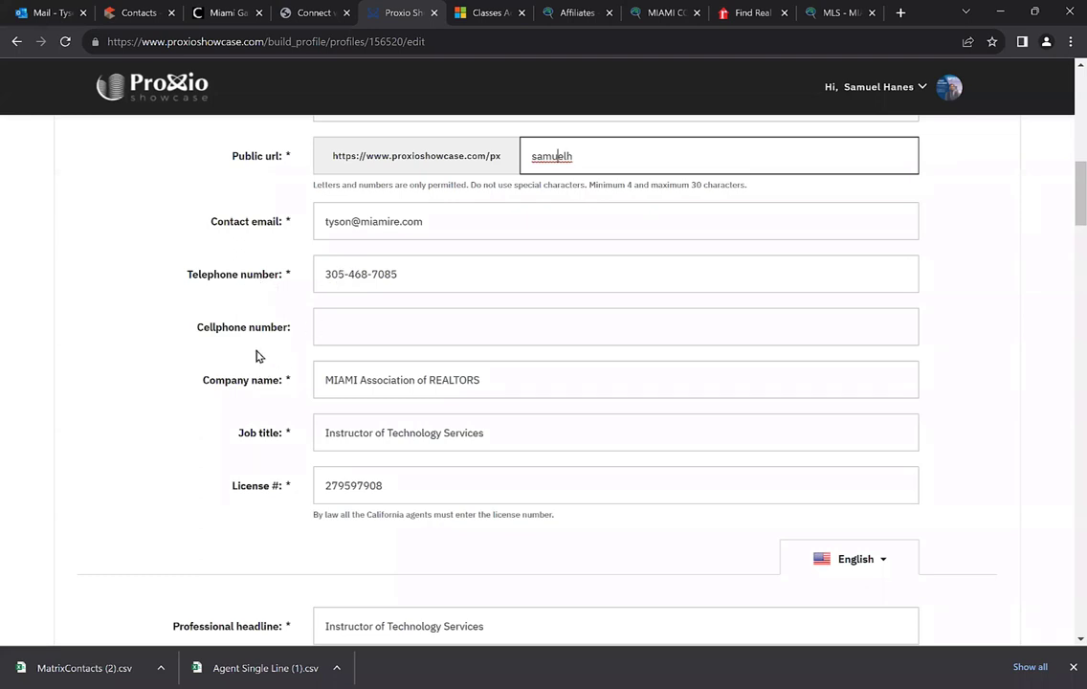
scroll(229, 306, "down", 1)
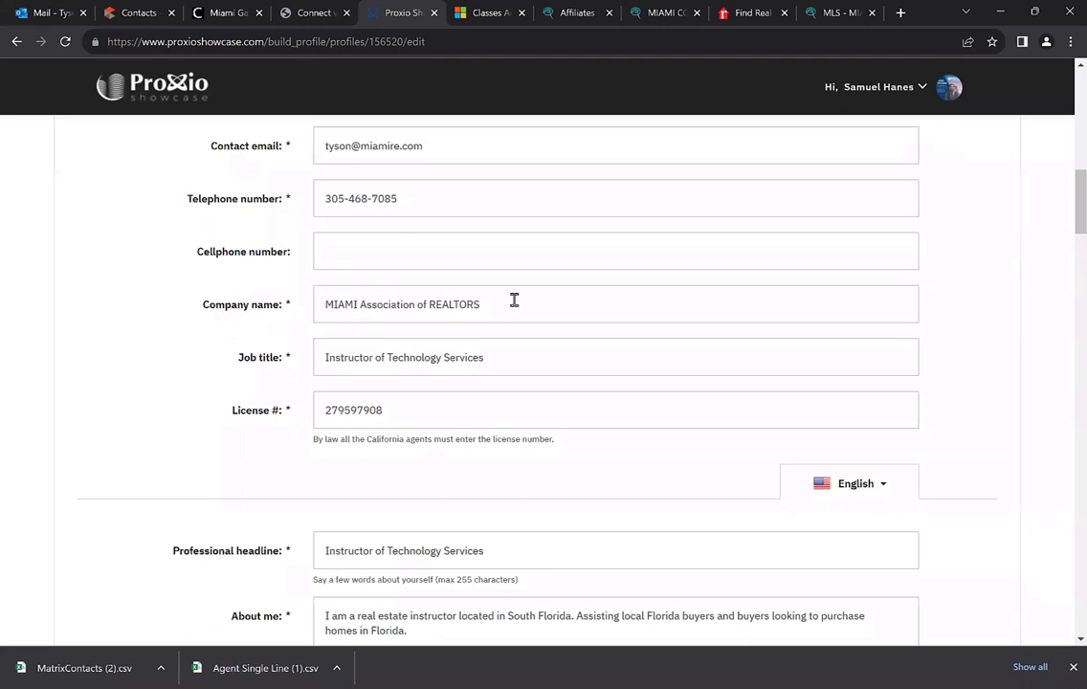
scroll(357, 322, "down", 1)
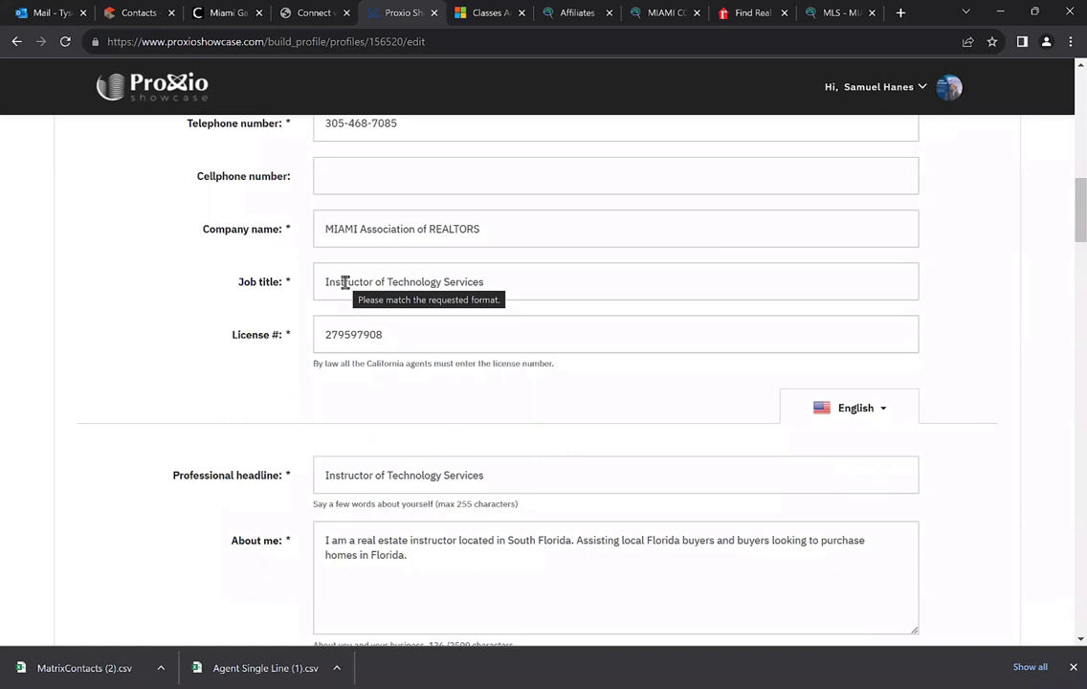
scroll(253, 278, "down", 1)
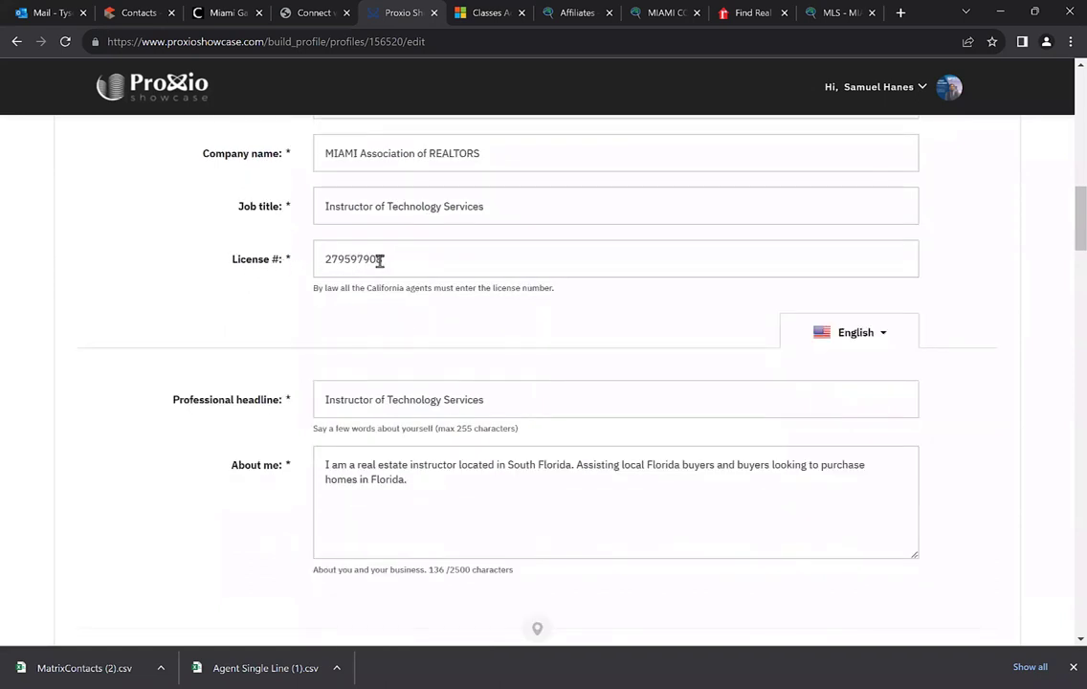
scroll(398, 262, "down", 2)
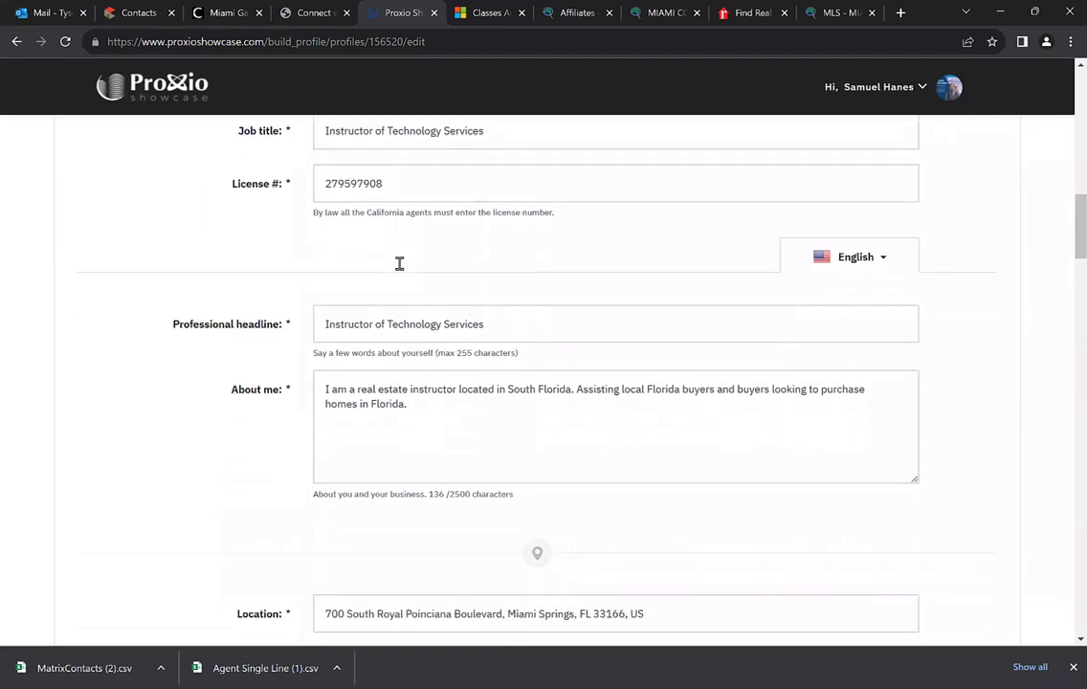
left_click(885, 184)
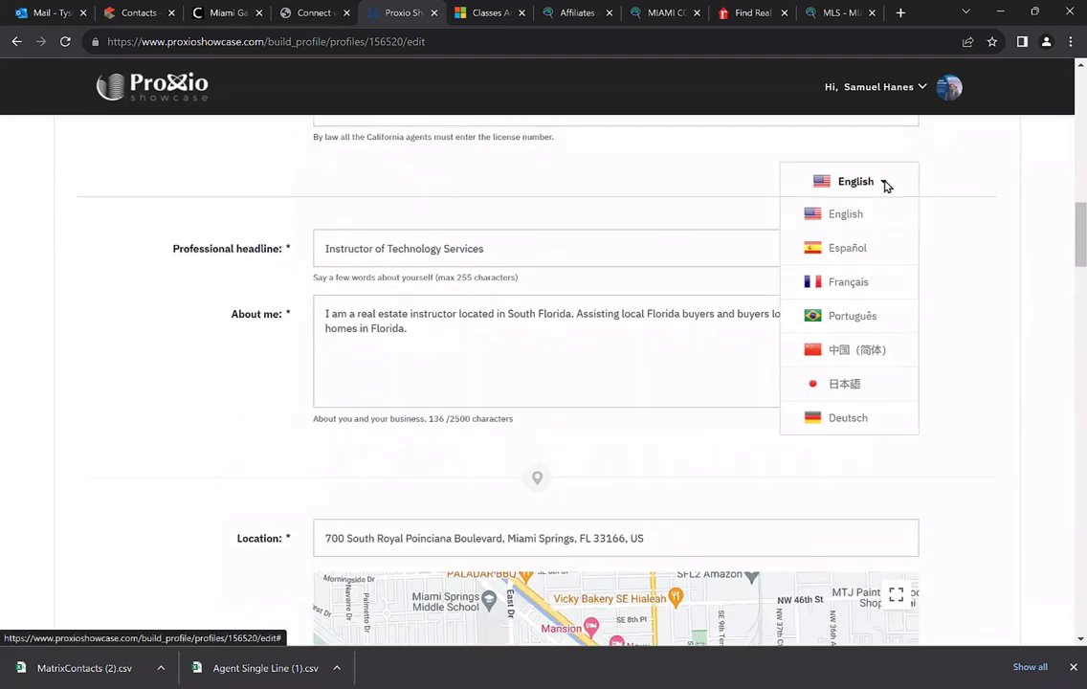
scroll(860, 195, "up", 1)
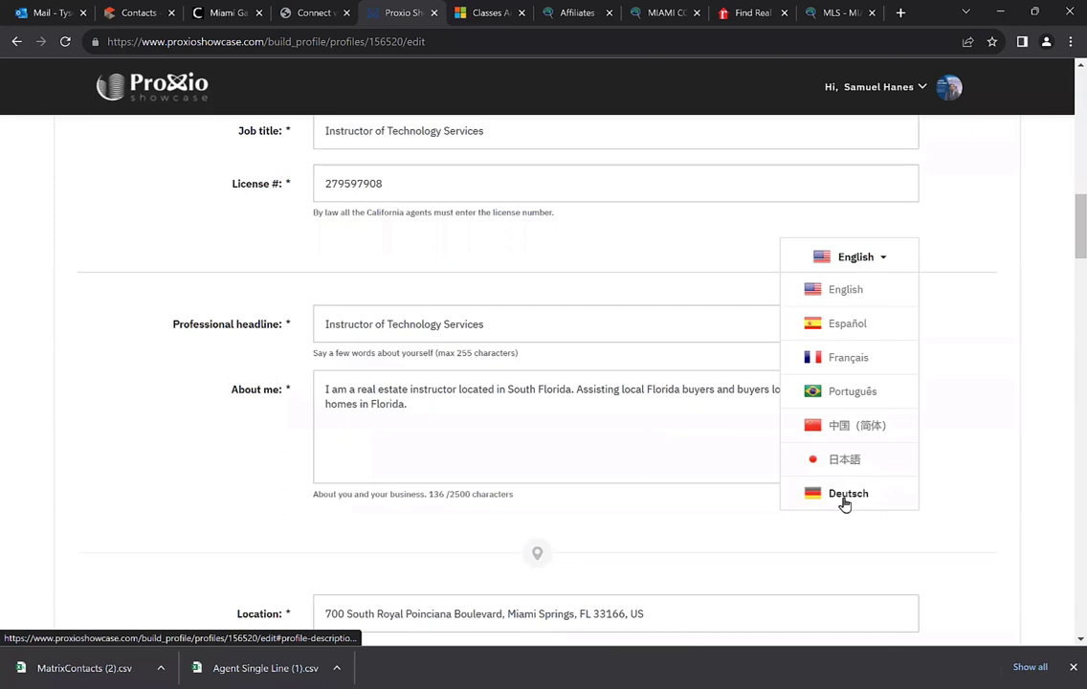
left_click(819, 267)
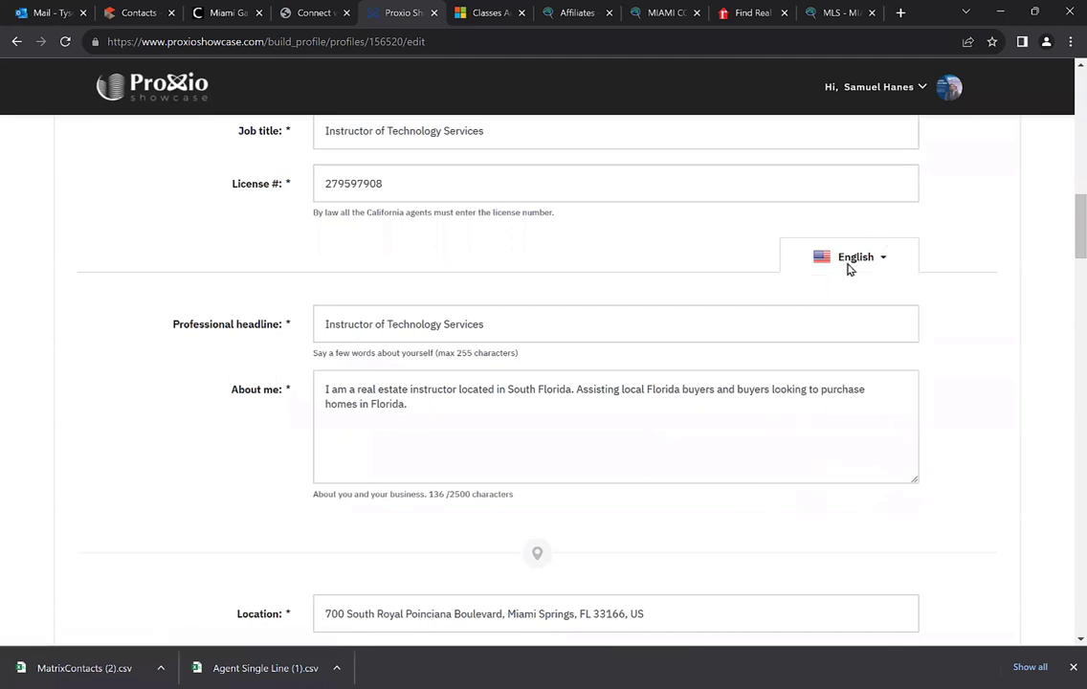
scroll(272, 348, "down", 1)
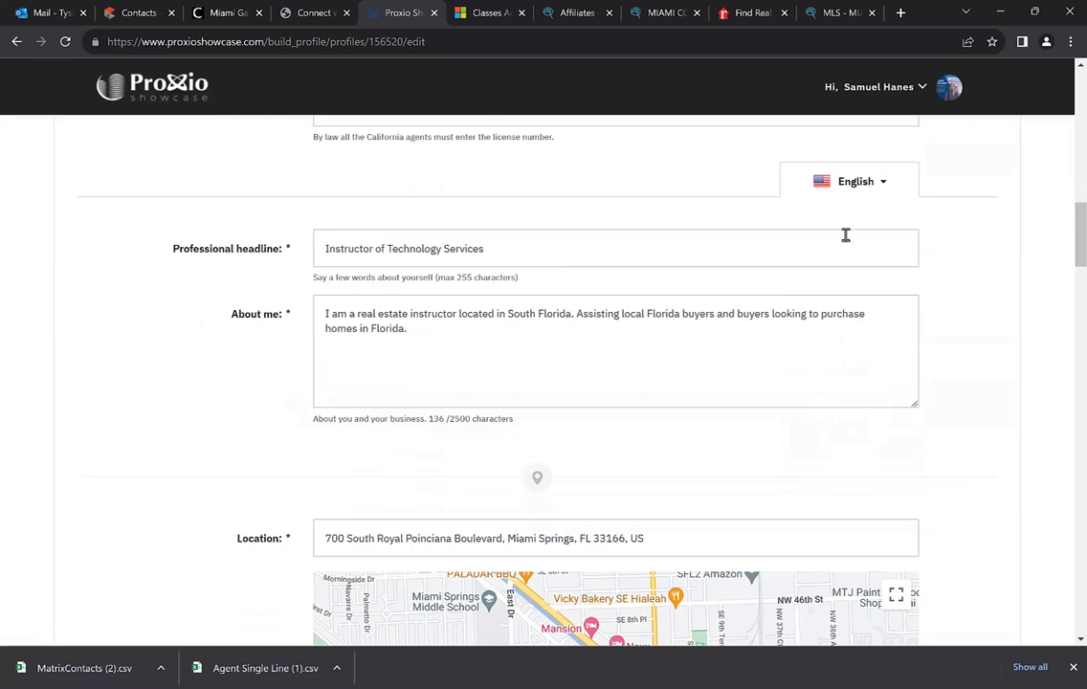
left_click(855, 183)
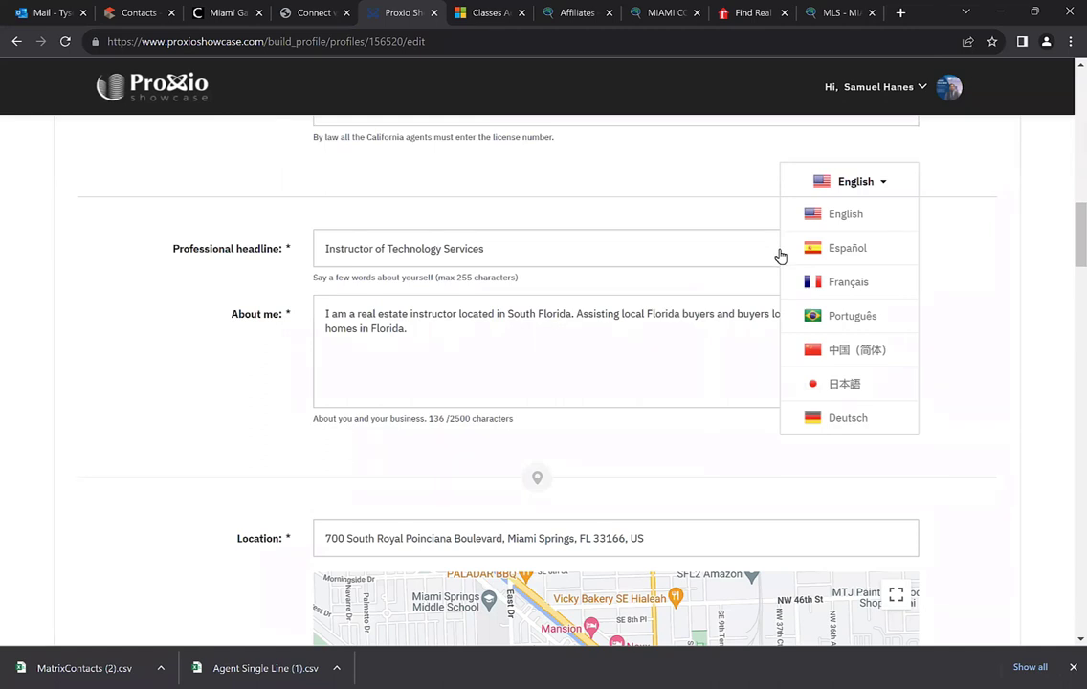
left_click(834, 250)
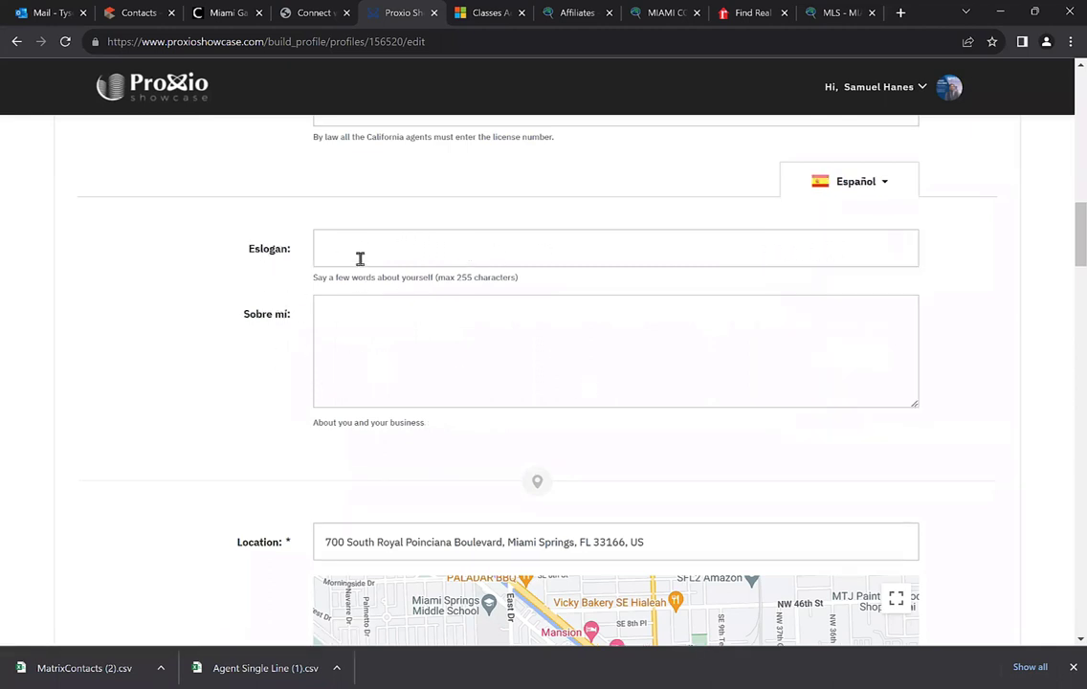
left_click(887, 185)
left_click(847, 215)
scroll(500, 266, "down", 2)
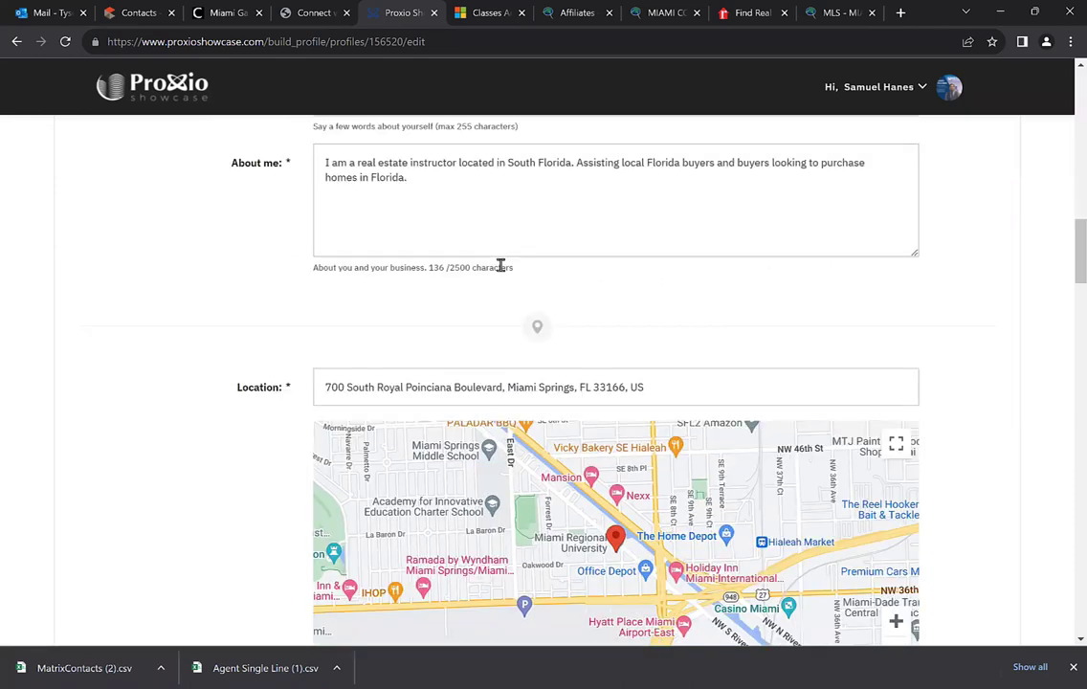
scroll(350, 277, "down", 4)
scroll(294, 272, "up", 1)
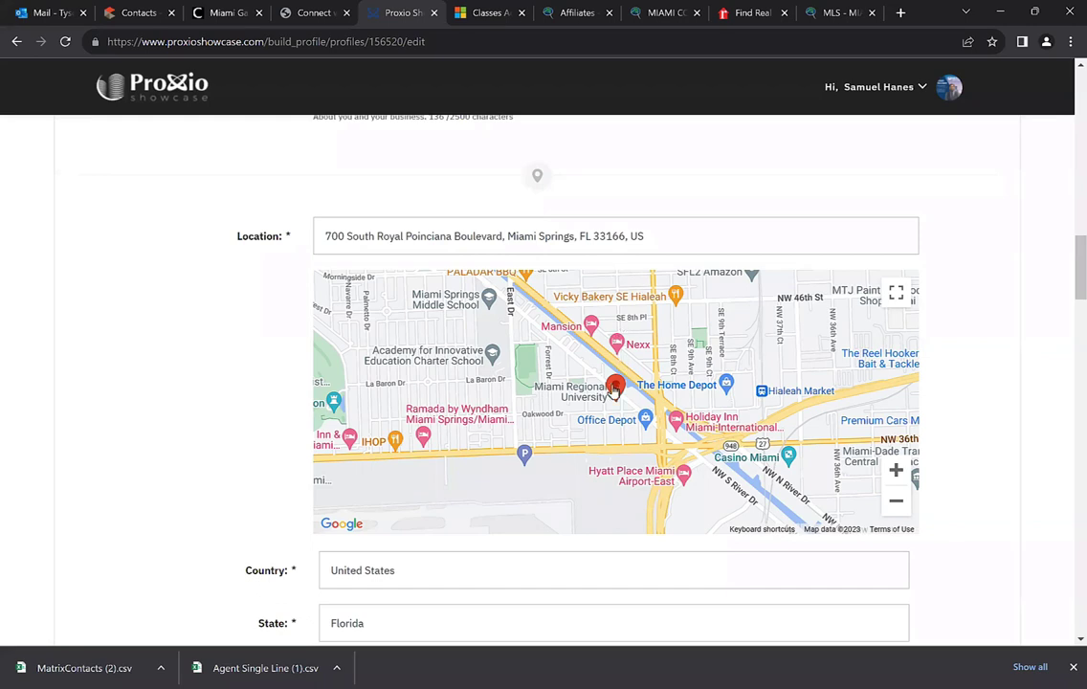
scroll(218, 341, "down", 2)
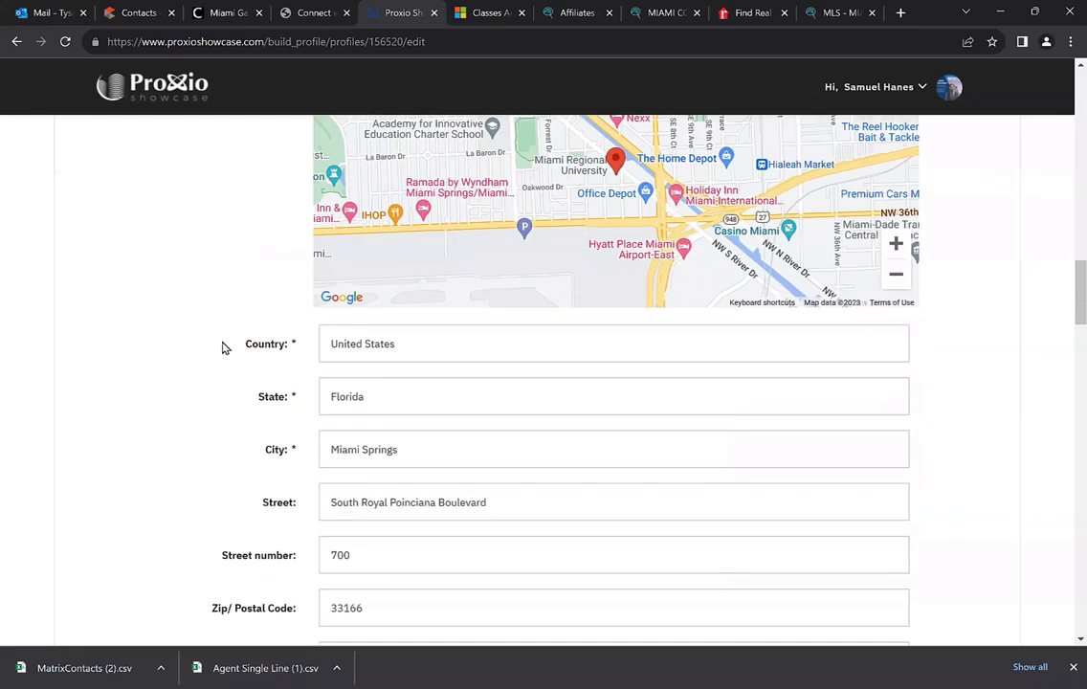
scroll(378, 347, "down", 1)
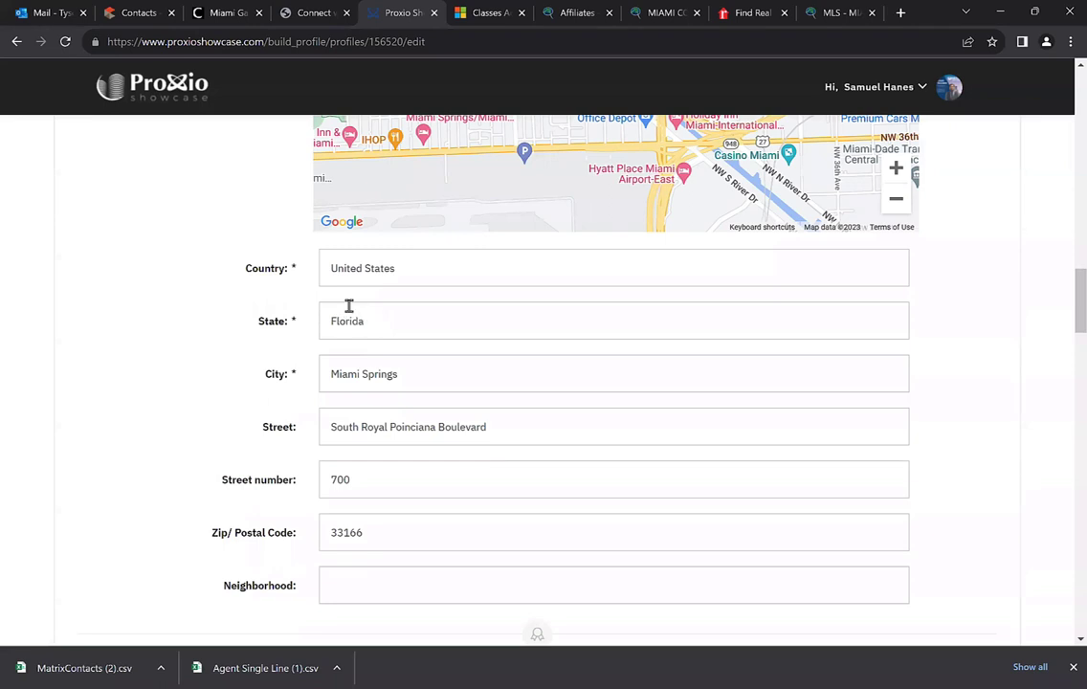
scroll(307, 304, "down", 1)
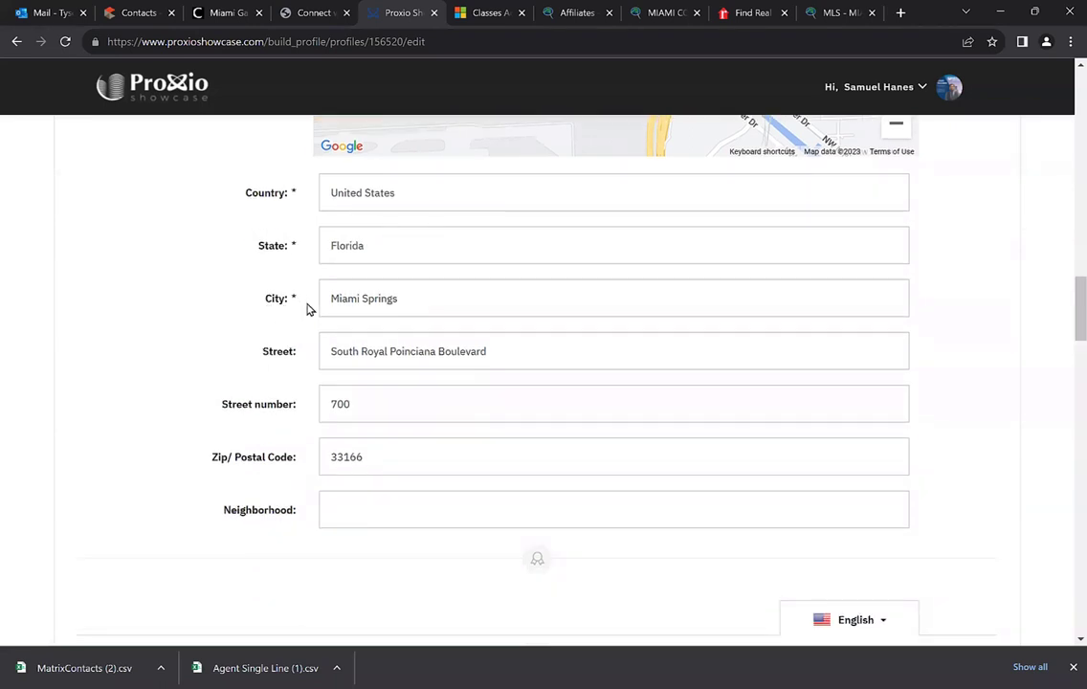
scroll(332, 355, "down", 1)
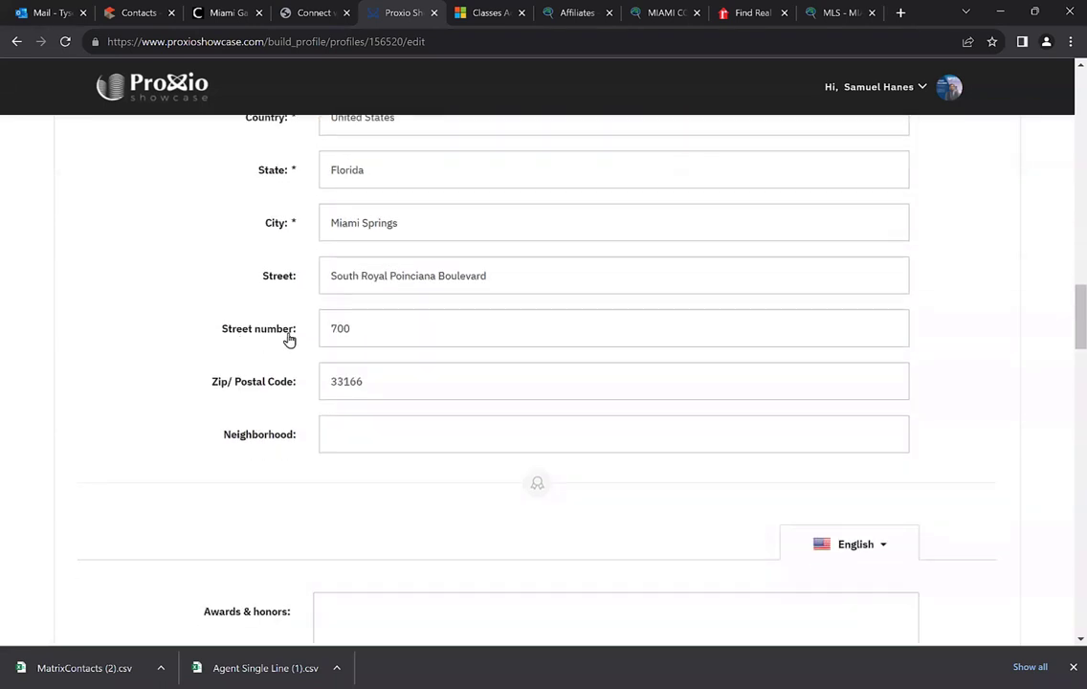
scroll(367, 369, "down", 3)
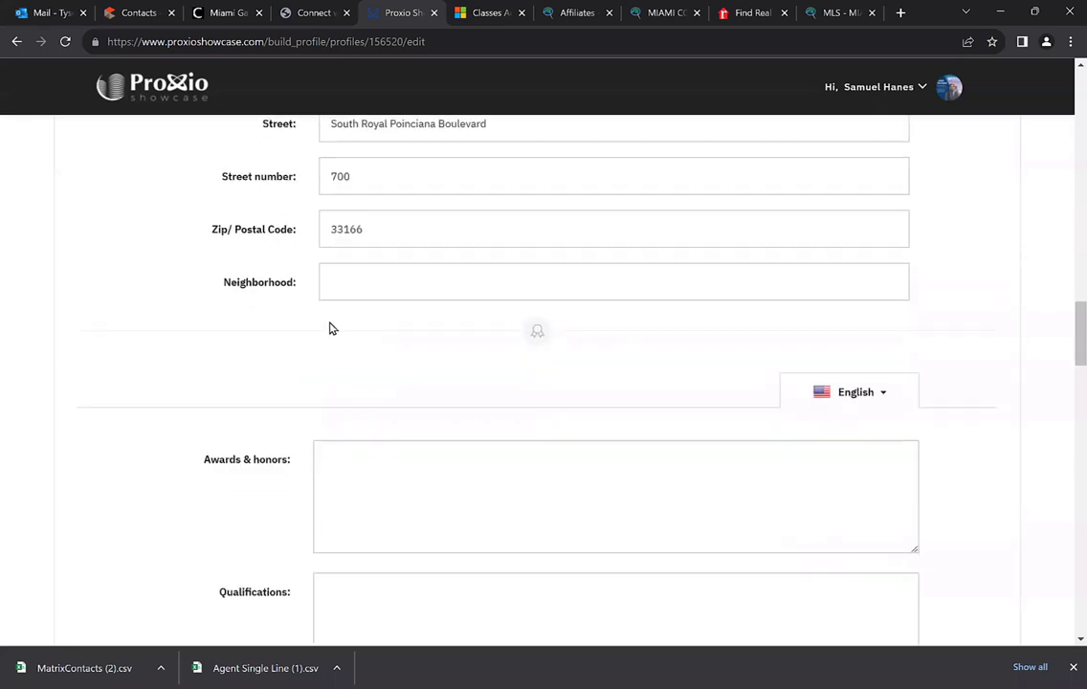
scroll(326, 324, "down", 1)
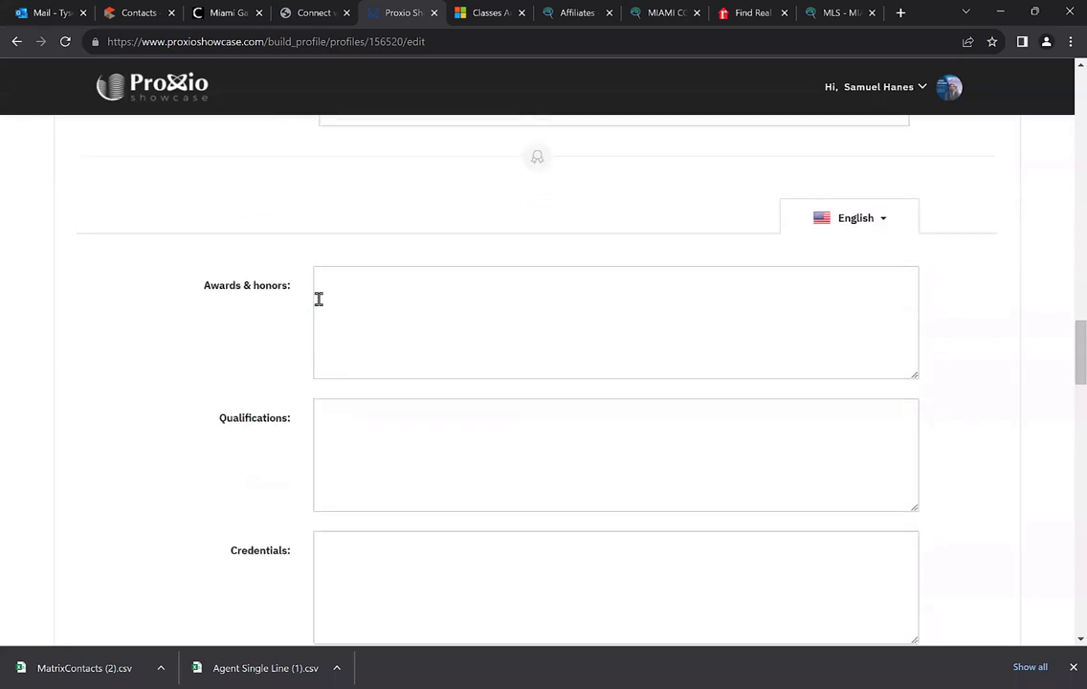
scroll(275, 320, "down", 1)
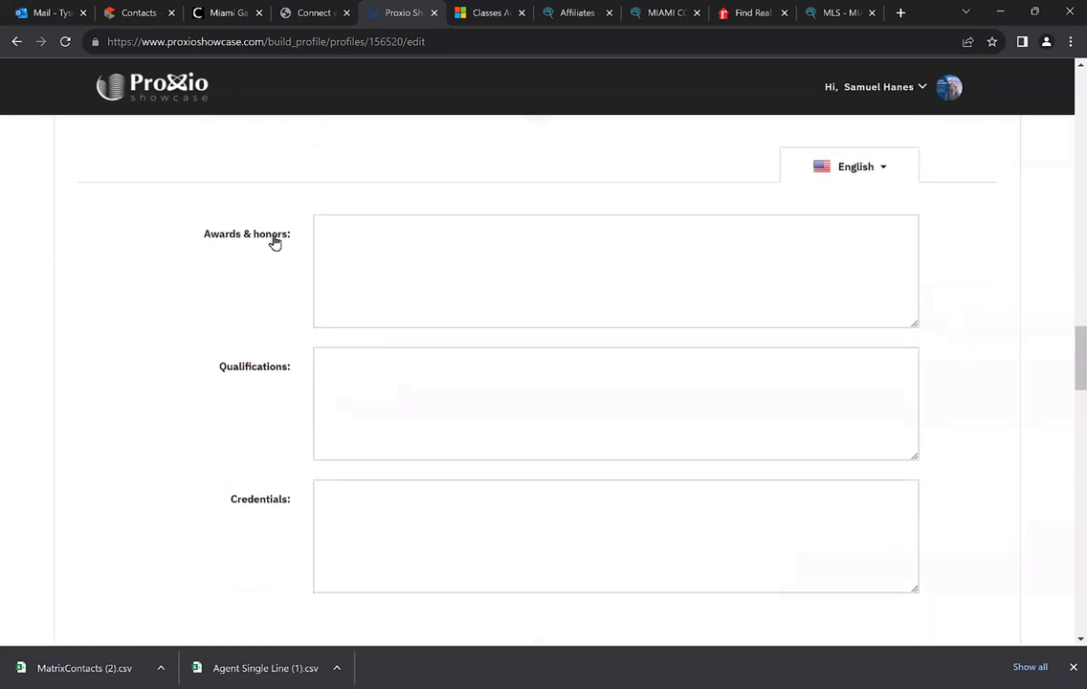
scroll(297, 264, "down", 1)
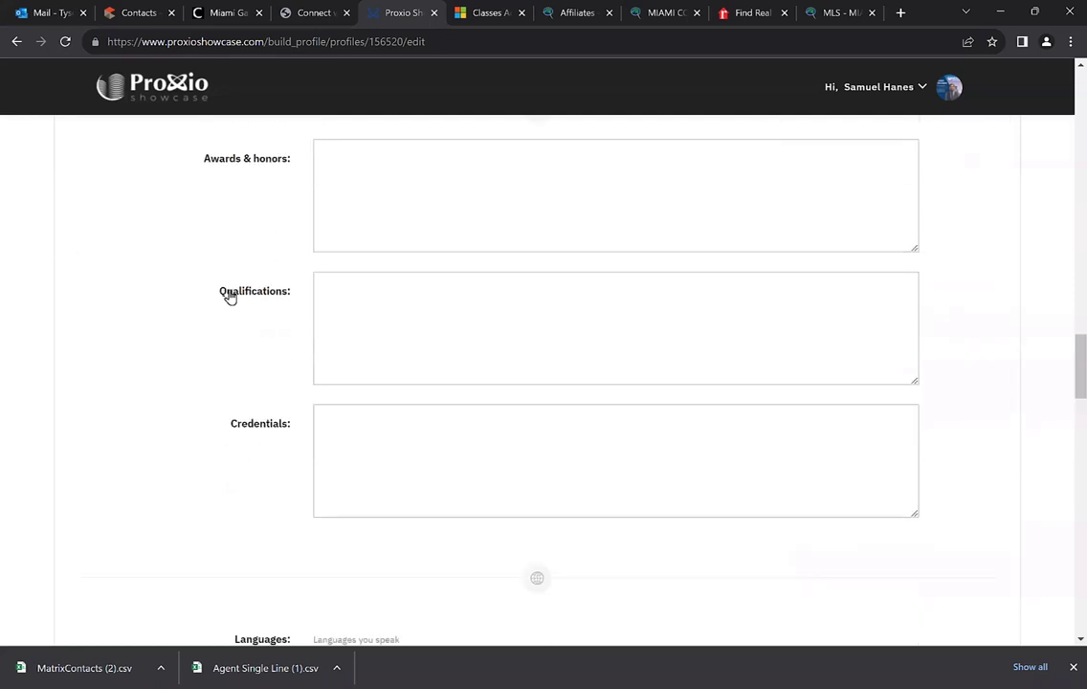
left_click(342, 305)
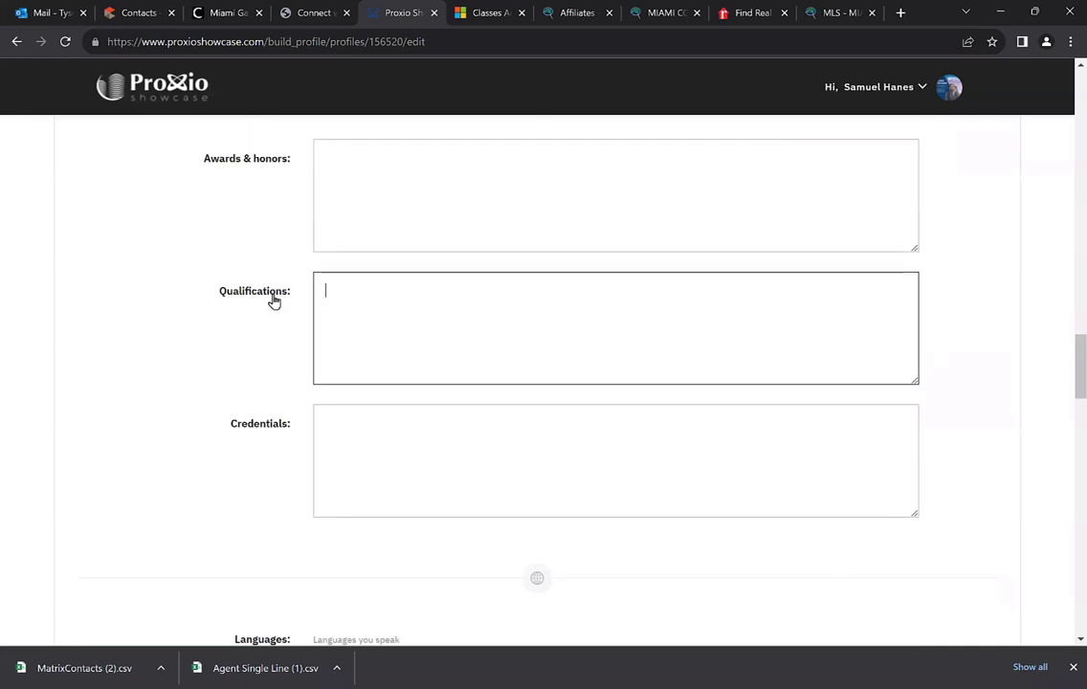
scroll(274, 302, "down", 1)
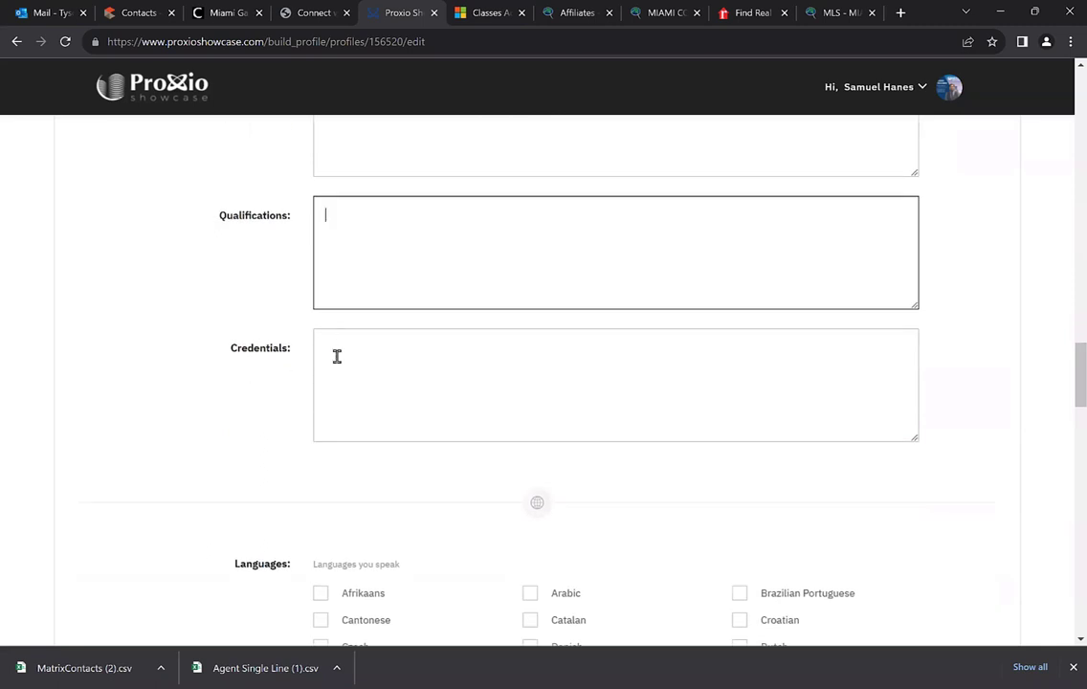
scroll(274, 360, "up", 1)
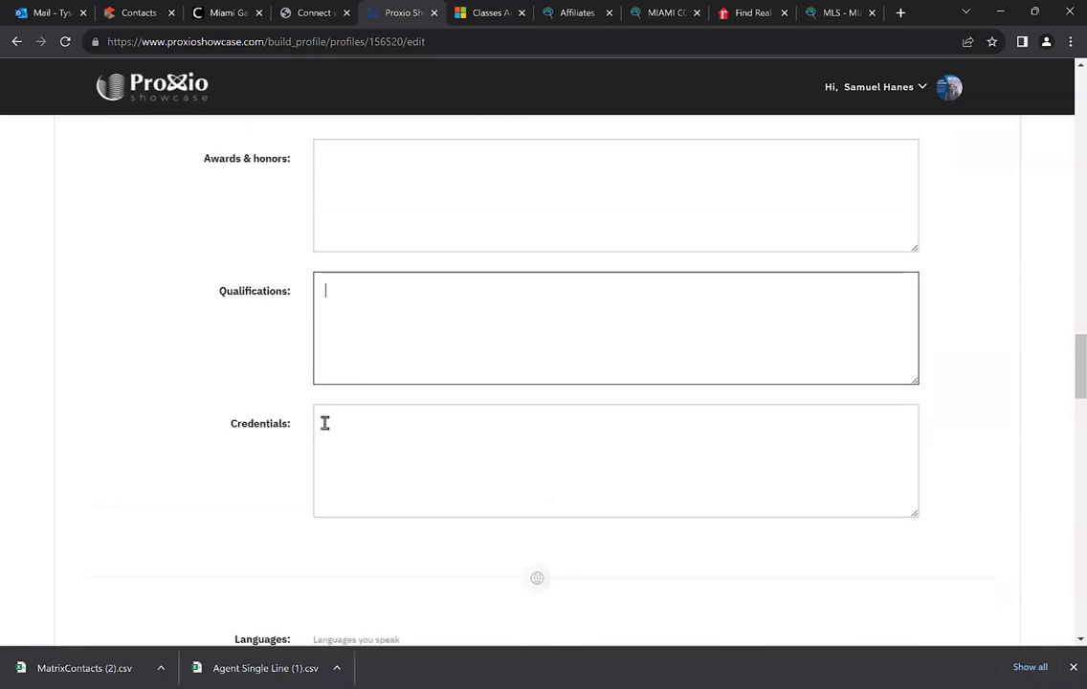
scroll(498, 412, "up", 3)
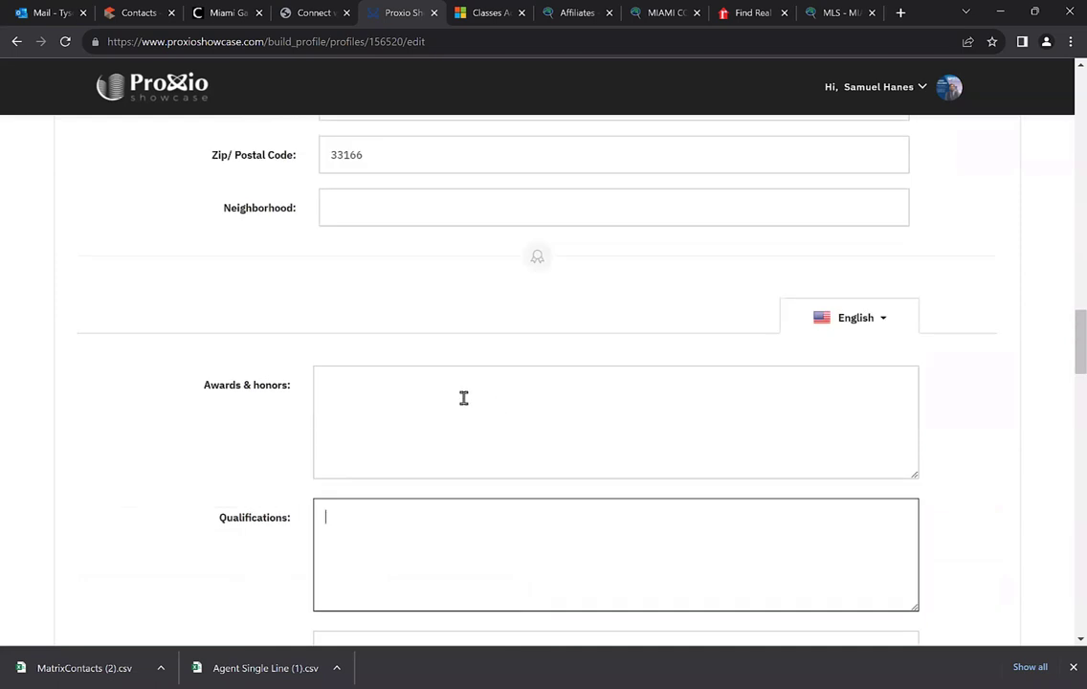
Switch the Awards & honors section's language to Español
scroll(594, 345, "down", 1)
scroll(289, 306, "down", 1)
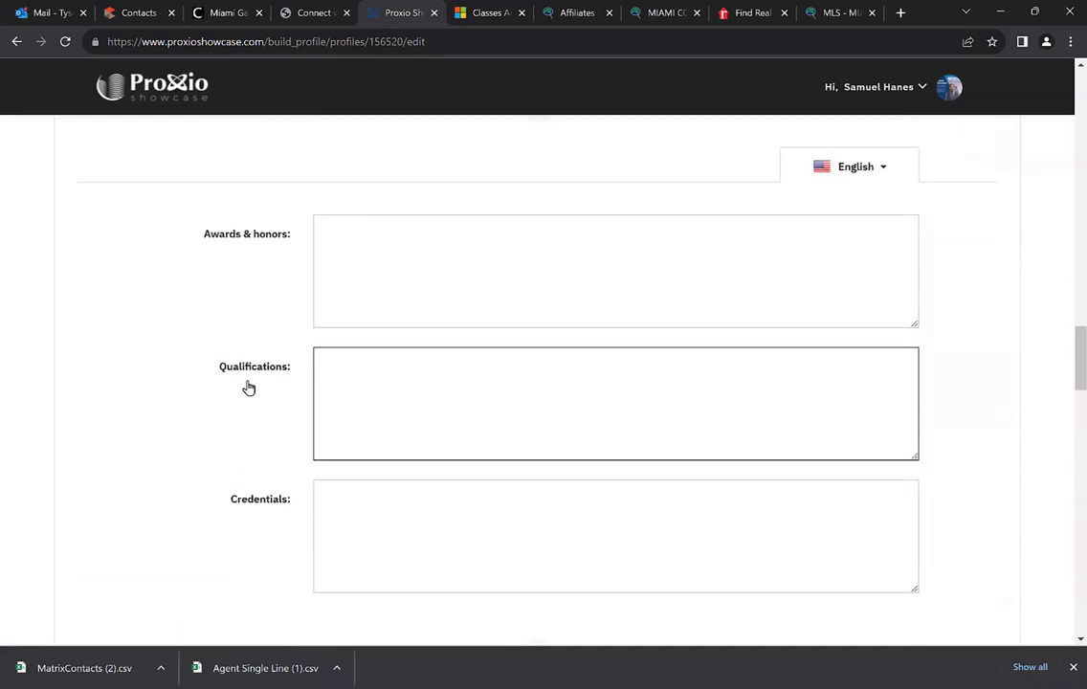
left_click(857, 168)
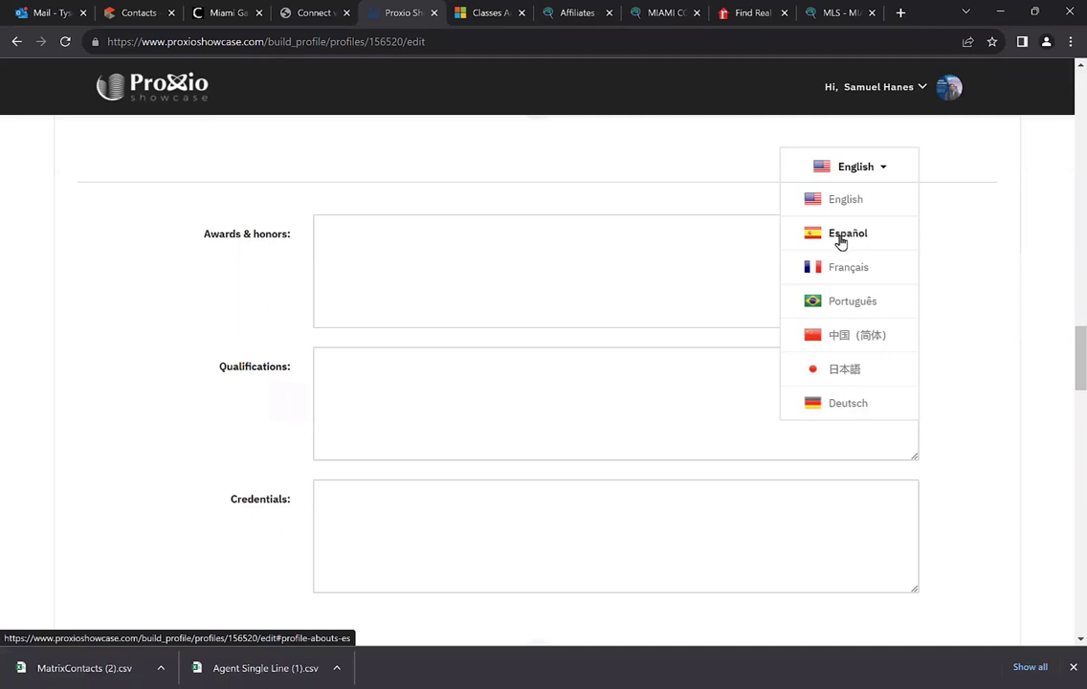
left_click(848, 236)
Reopen the awards language dropdown and scroll down to the Languages checkboxes
scroll(287, 206, "down", 1)
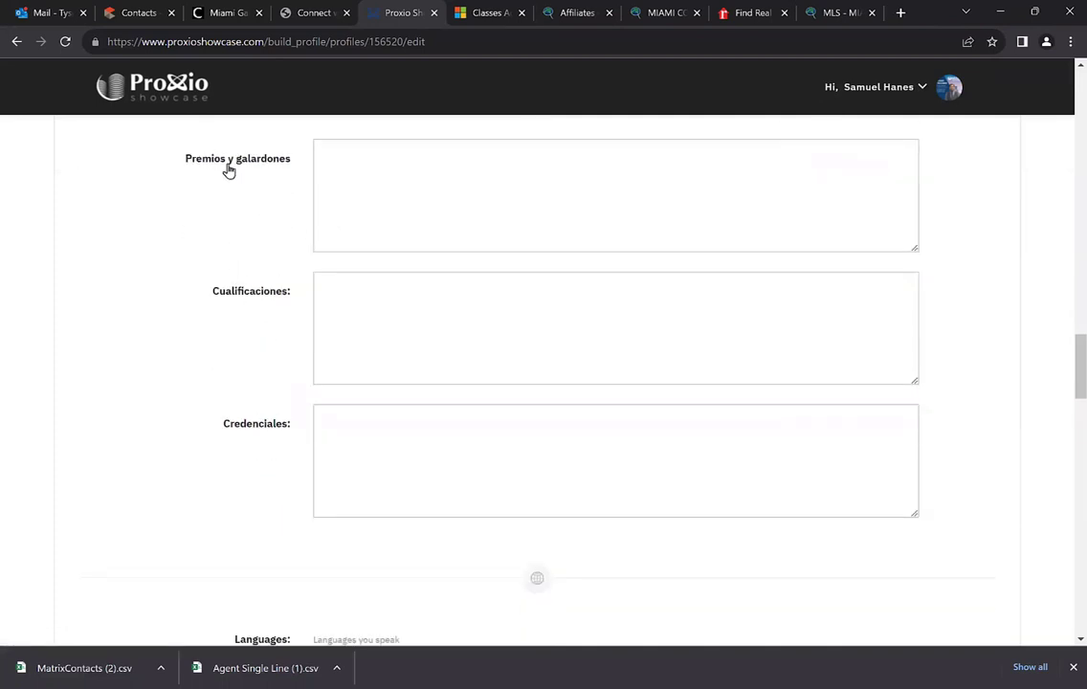
scroll(368, 184, "up", 2)
left_click(845, 255)
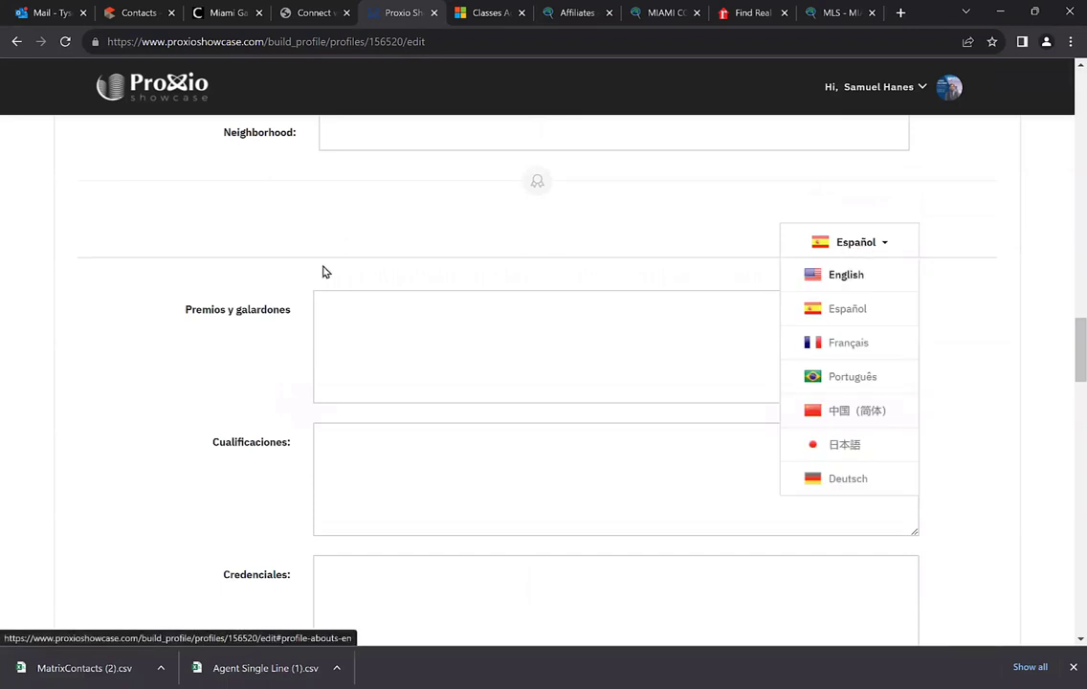
scroll(323, 272, "down", 5)
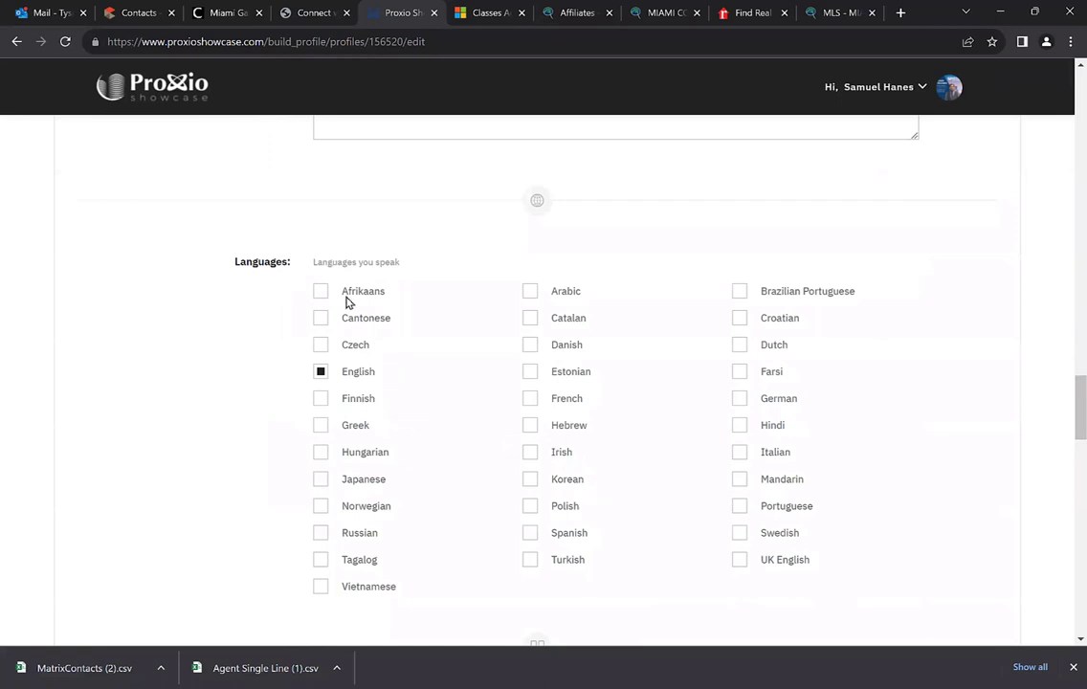
scroll(358, 295, "down", 1)
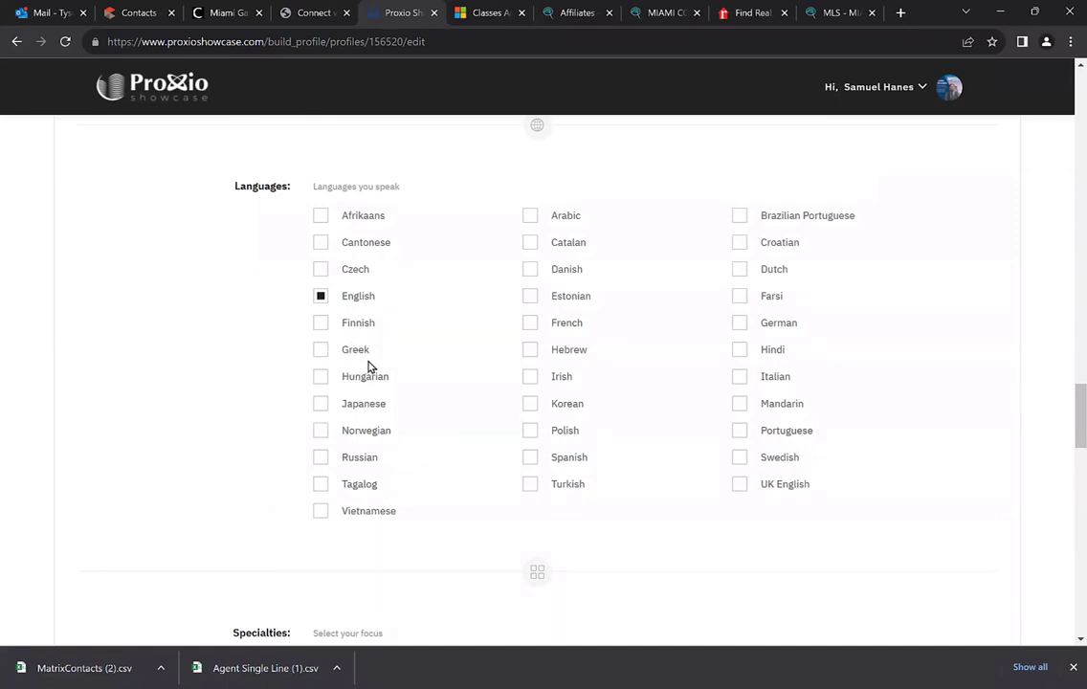
scroll(369, 364, "down", 4)
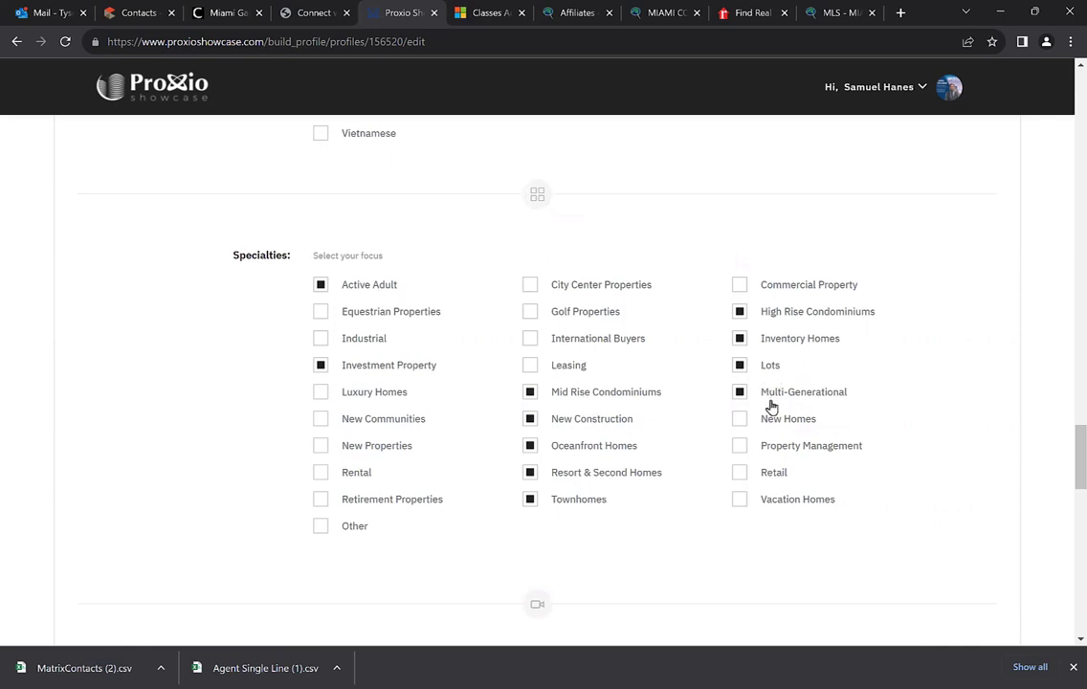
scroll(673, 369, "down", 2)
scroll(536, 383, "down", 2)
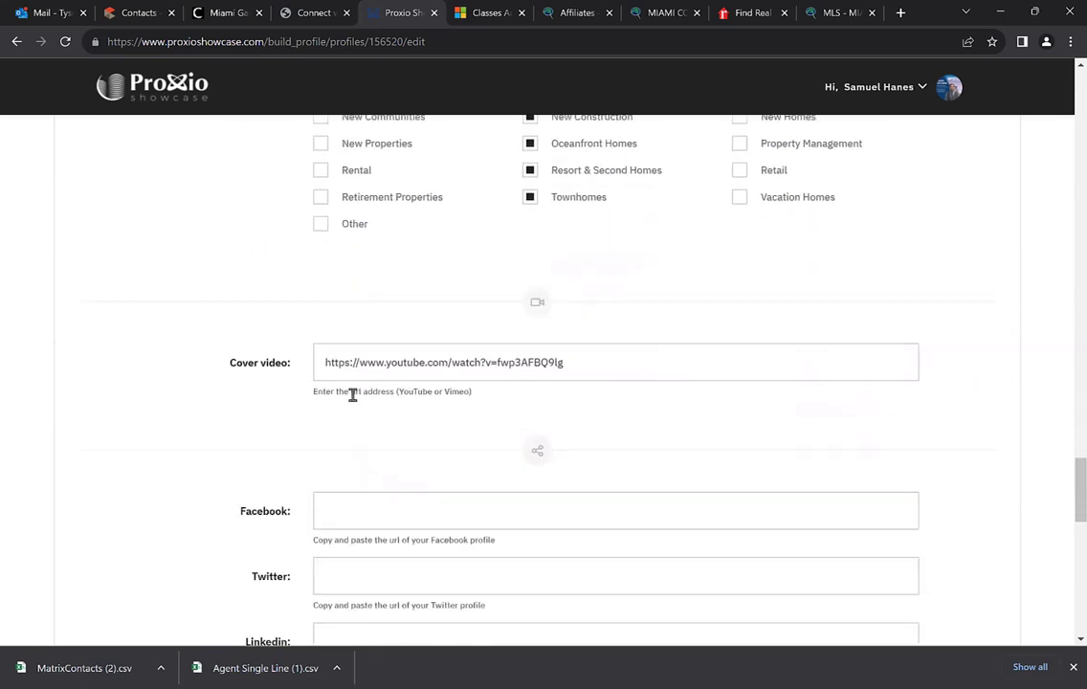
scroll(287, 394, "up", 1)
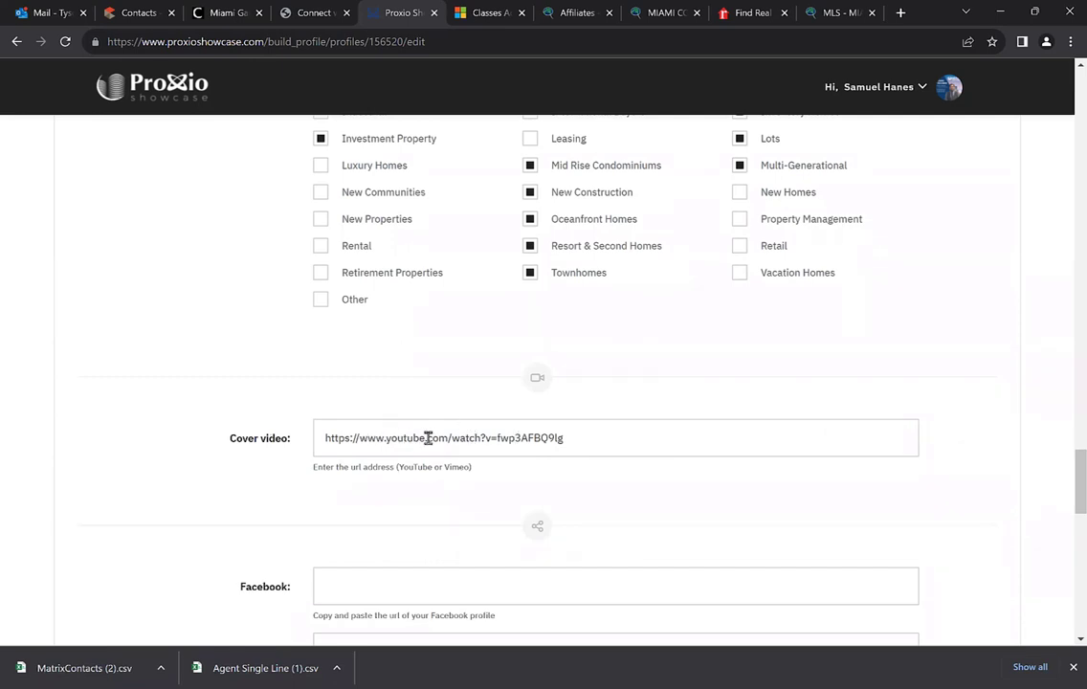
scroll(475, 425, "down", 3)
scroll(475, 425, "down", 5)
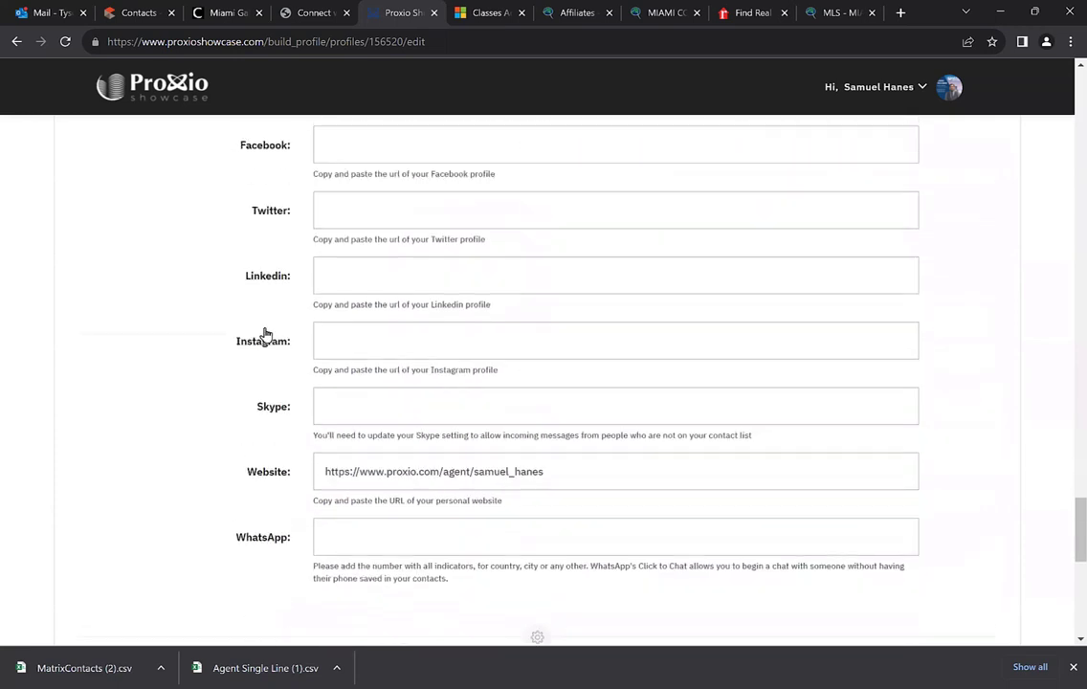
scroll(267, 338, "up", 1)
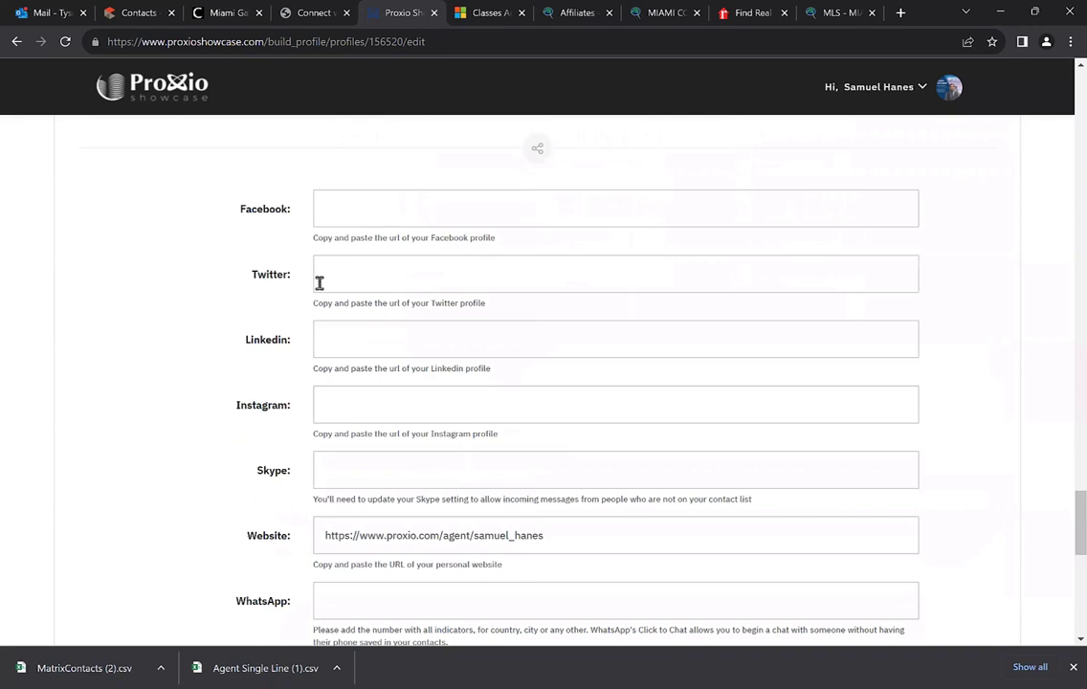
scroll(463, 281, "down", 1)
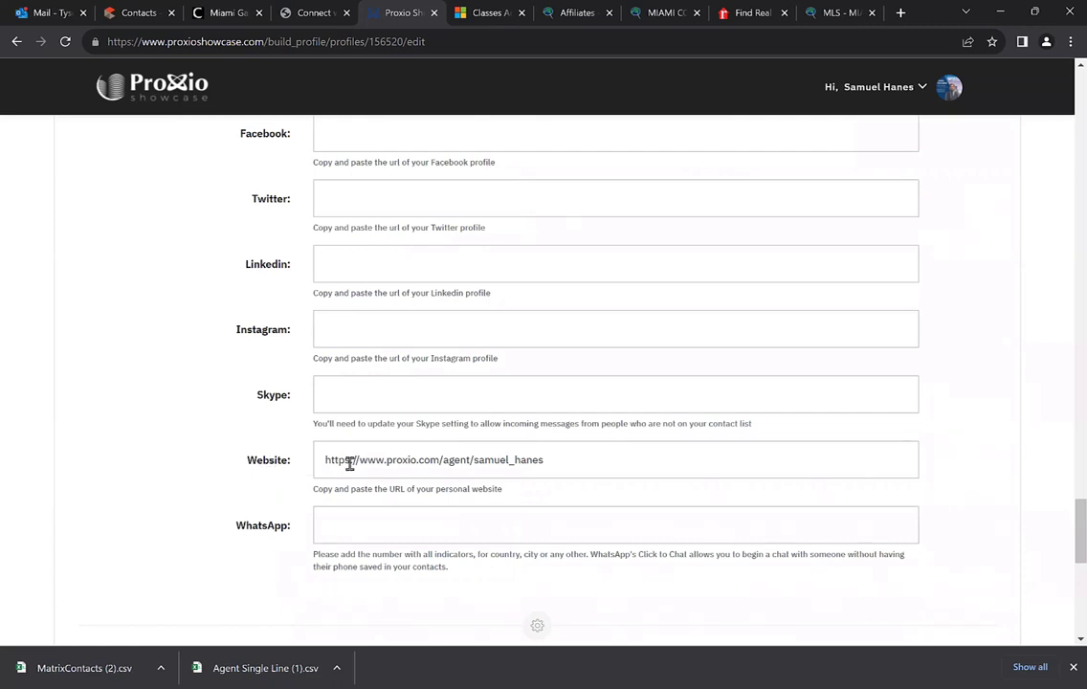
scroll(555, 455, "down", 1)
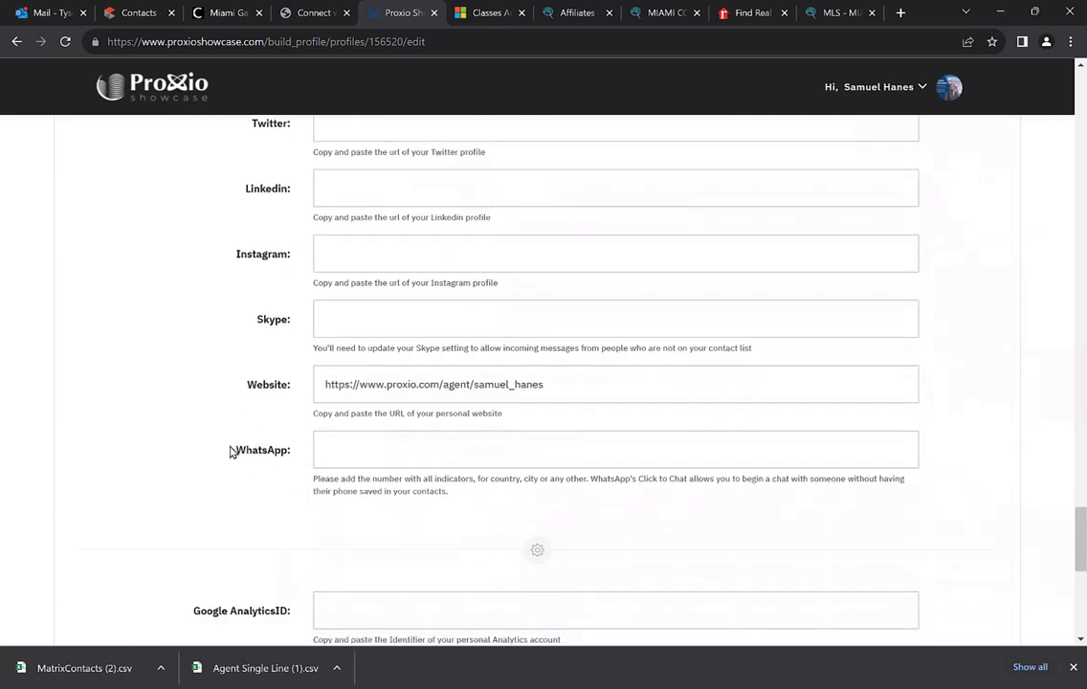
scroll(244, 421, "down", 1)
scroll(350, 374, "down", 3)
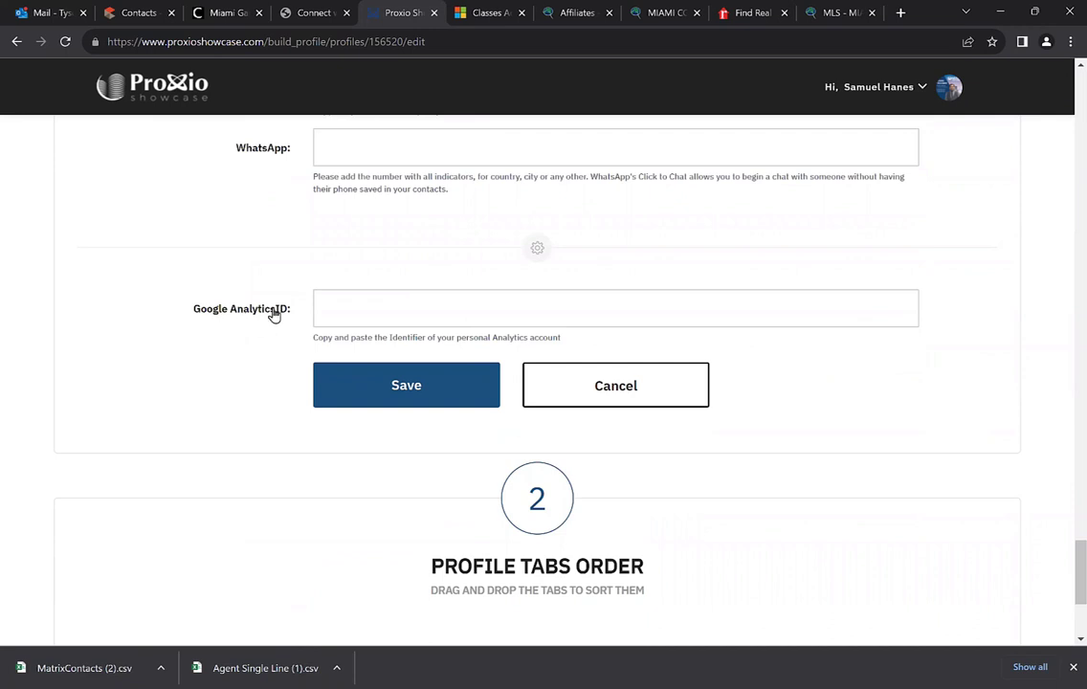
left_click(365, 305)
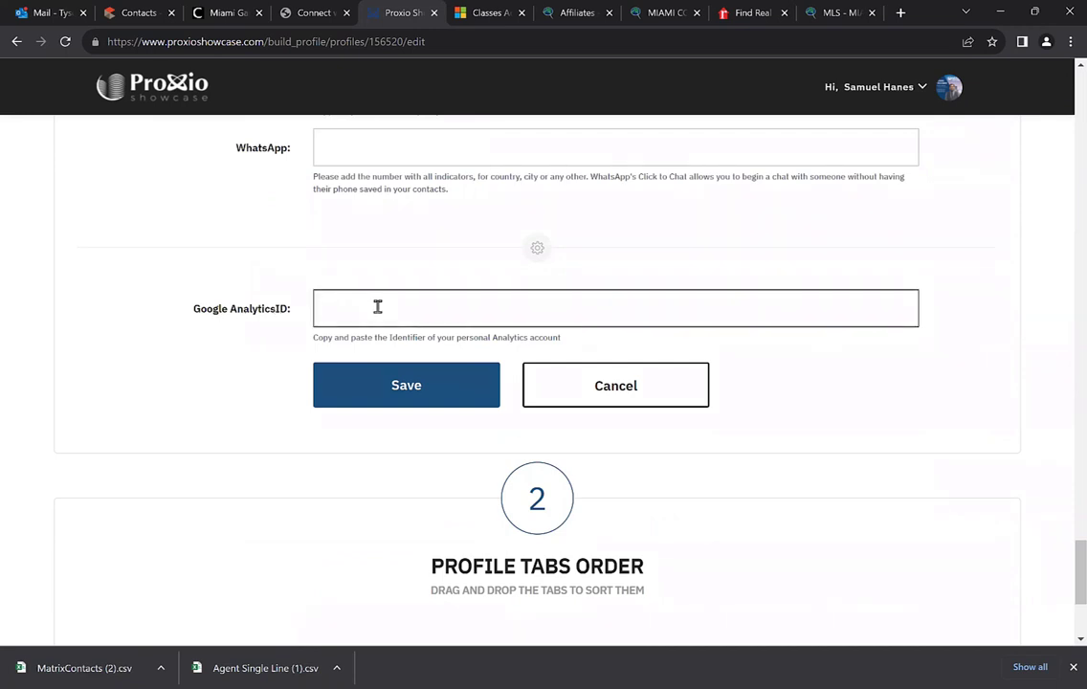
scroll(266, 373, "down", 3)
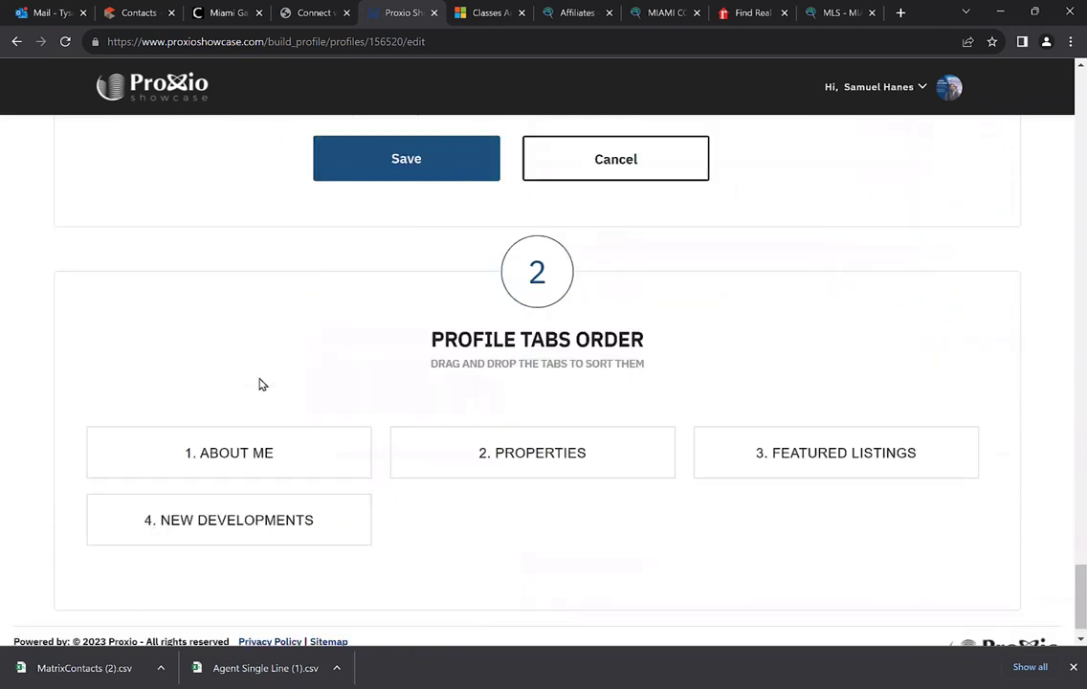
scroll(249, 402, "down", 1)
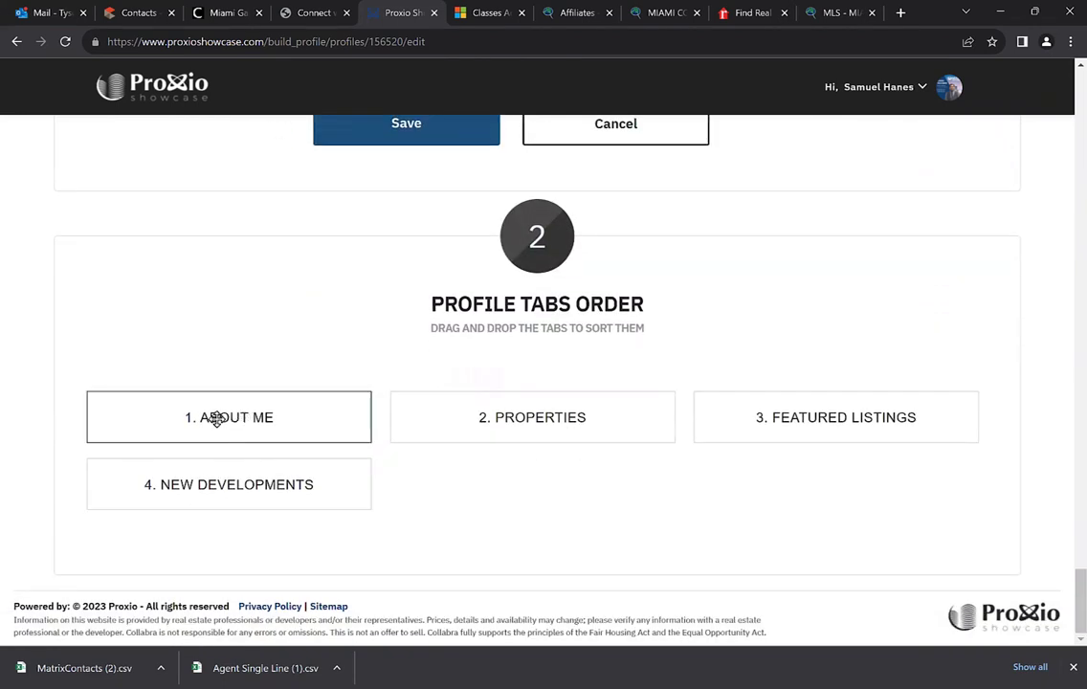
scroll(364, 410, "up", 1)
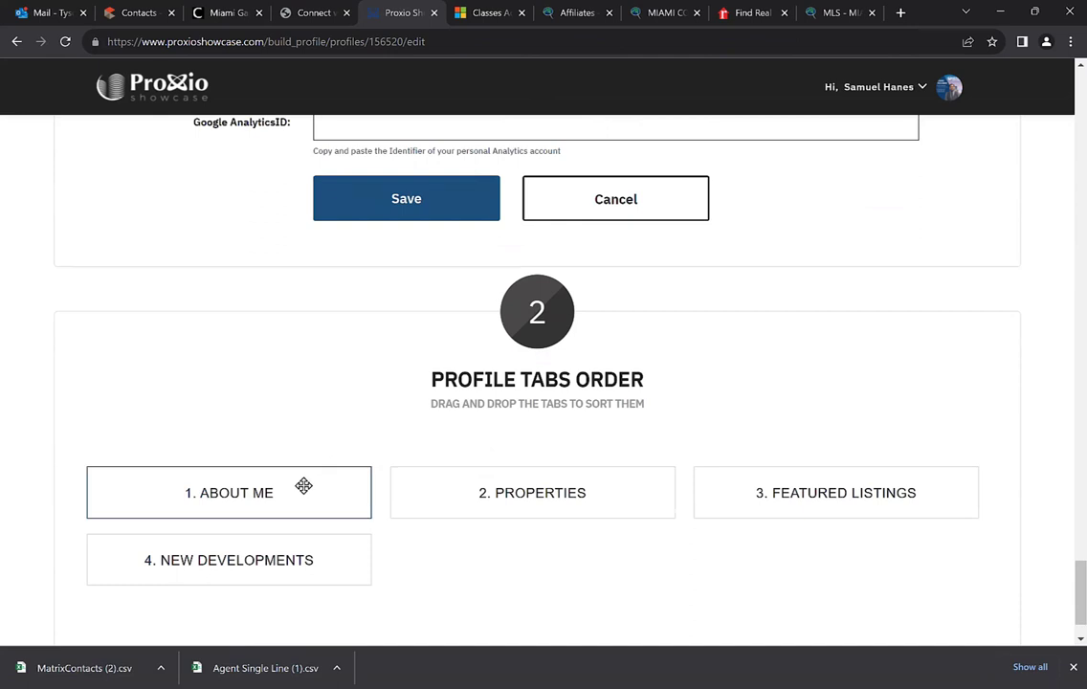
scroll(265, 505, "down", 1)
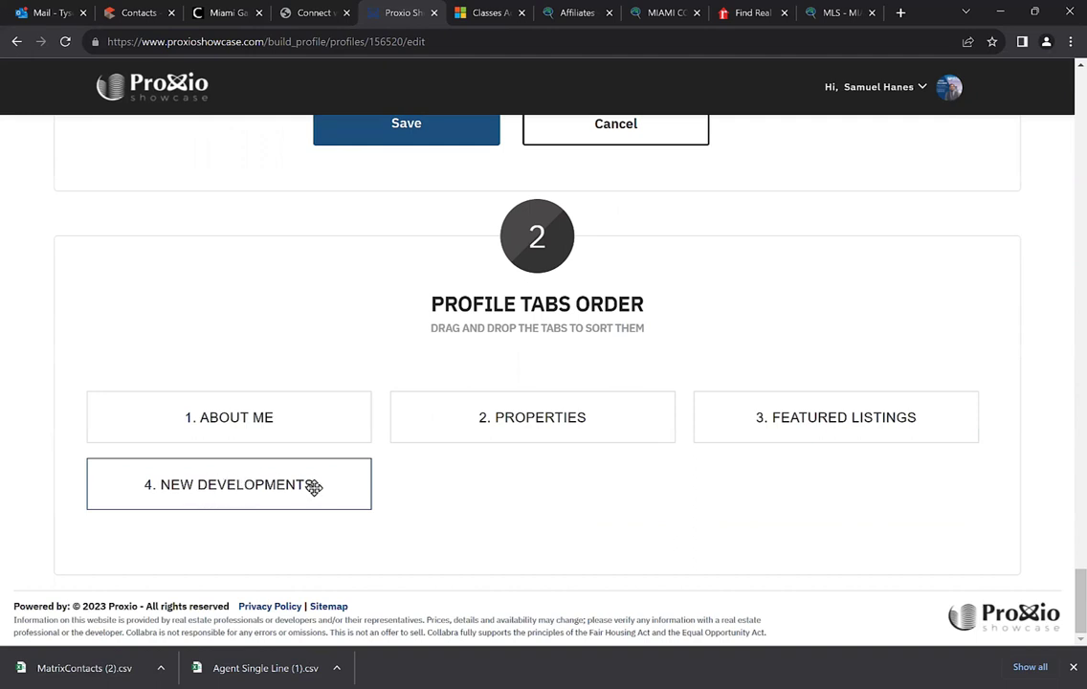
left_click_drag(259, 421, 115, 397)
scroll(427, 530, "up", 3)
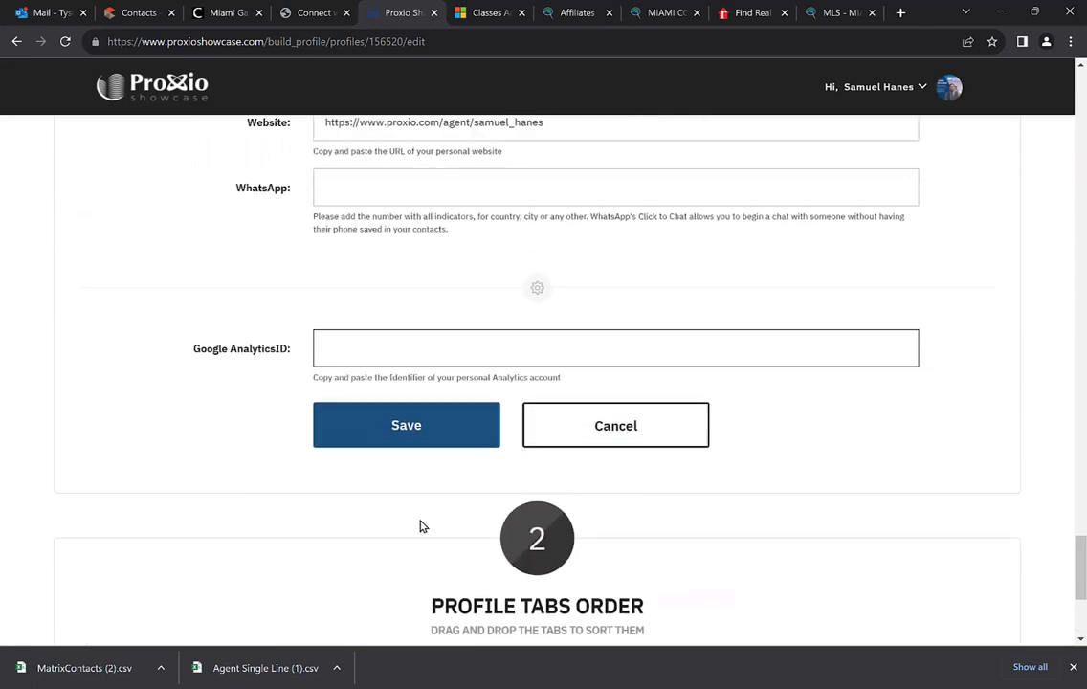
Save the agent profile, then go to the showcase profile page via the Proxio logo
scroll(396, 514, "up", 1)
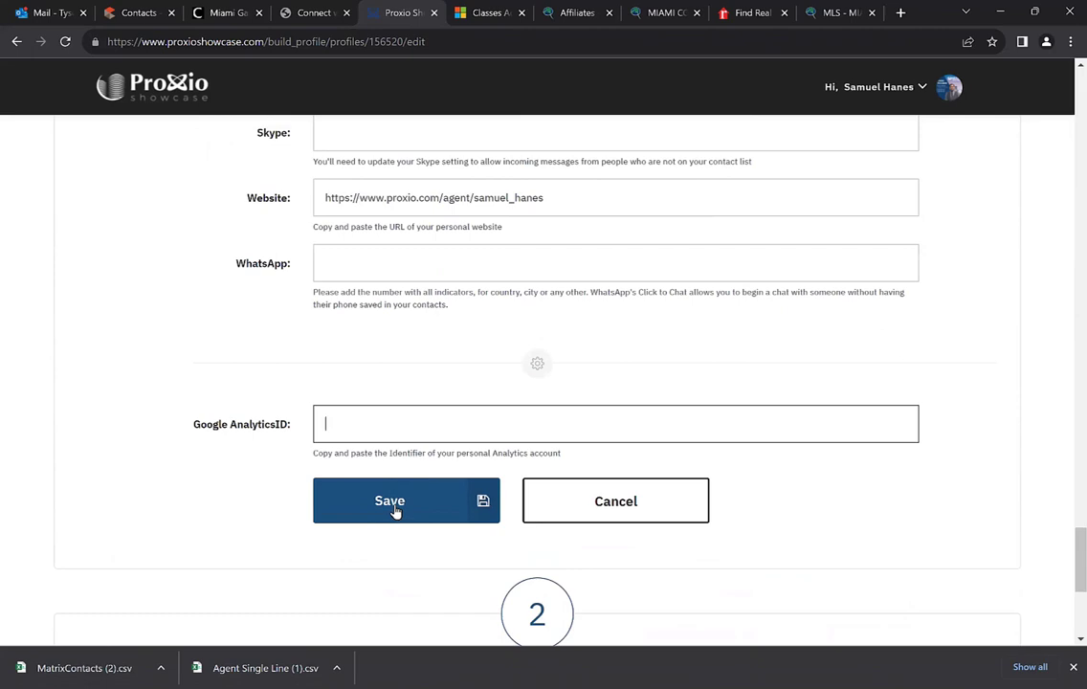
left_click(396, 513)
scroll(396, 509, "up", 8)
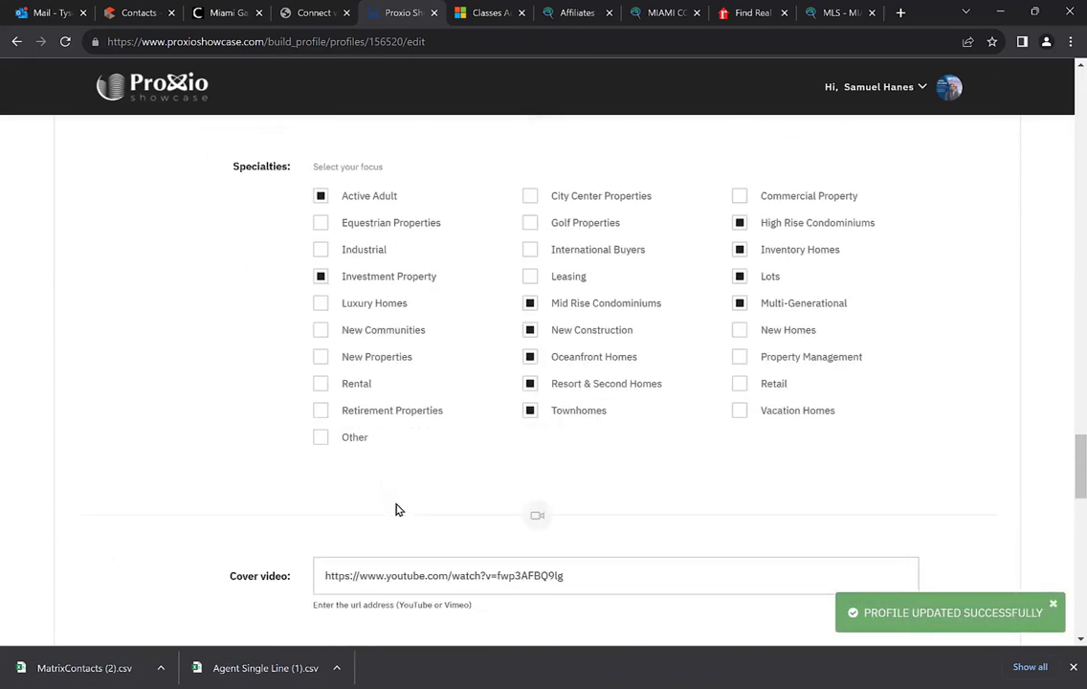
scroll(398, 509, "up", 20)
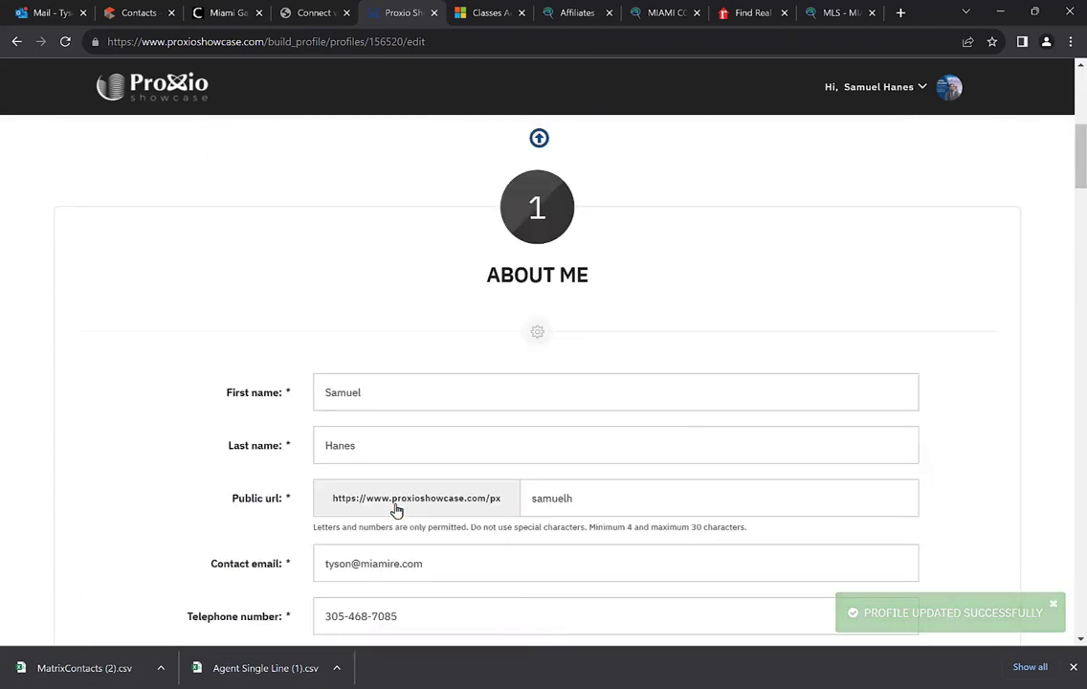
scroll(397, 510, "up", 5)
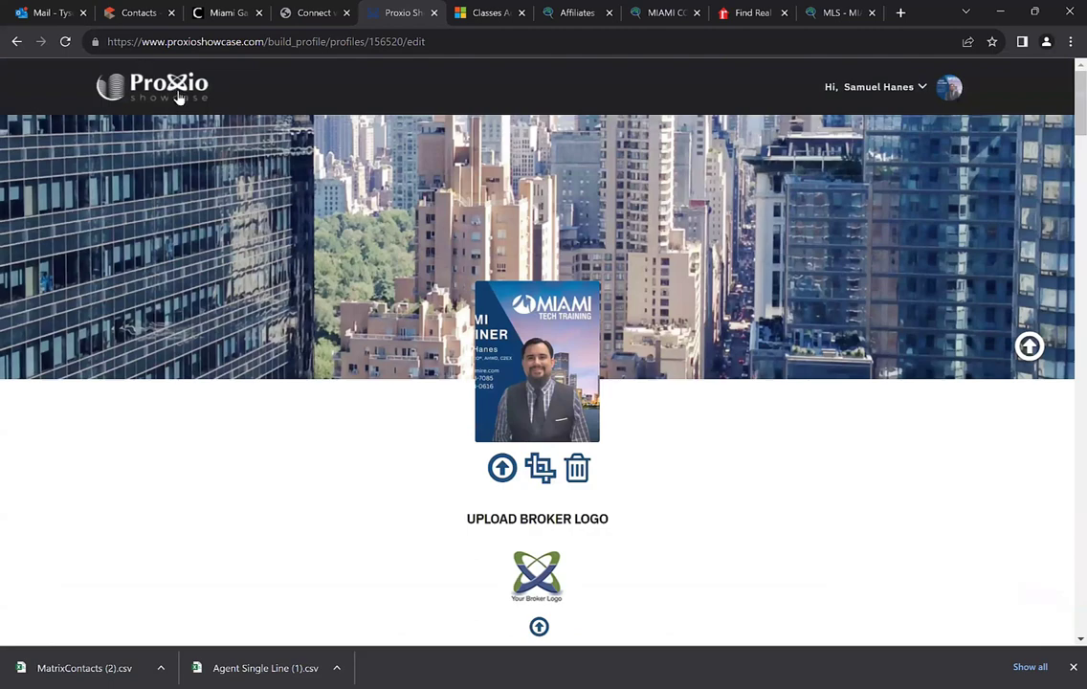
left_click(177, 93)
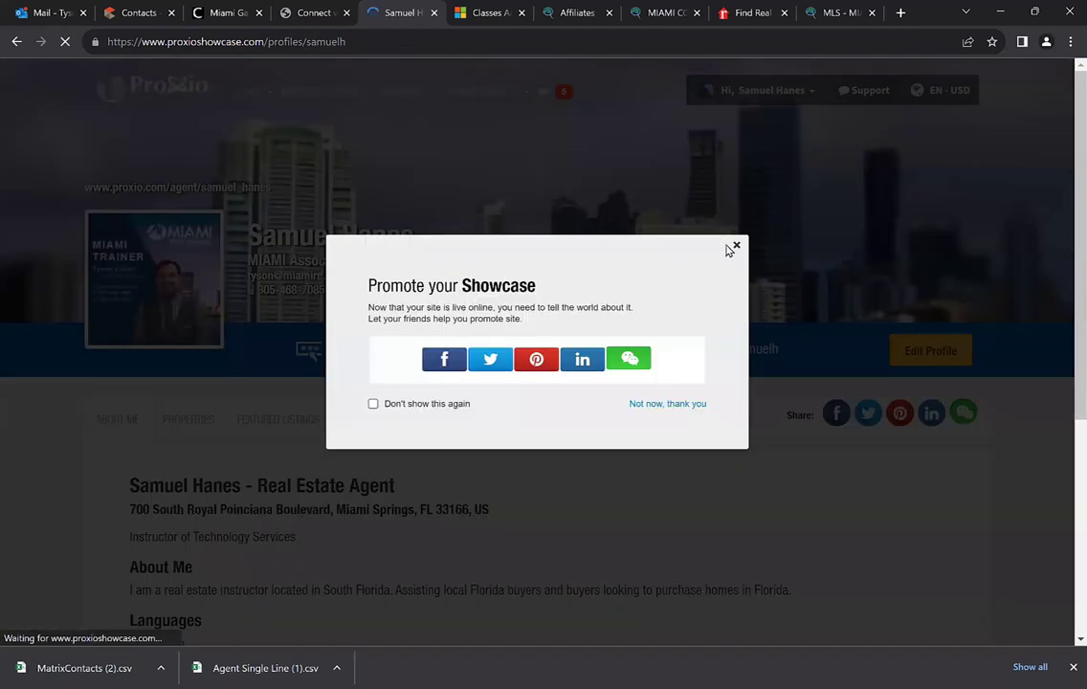
Dismiss the Promote your Showcase popup and open the public profile URL in a new tab
left_click(734, 247)
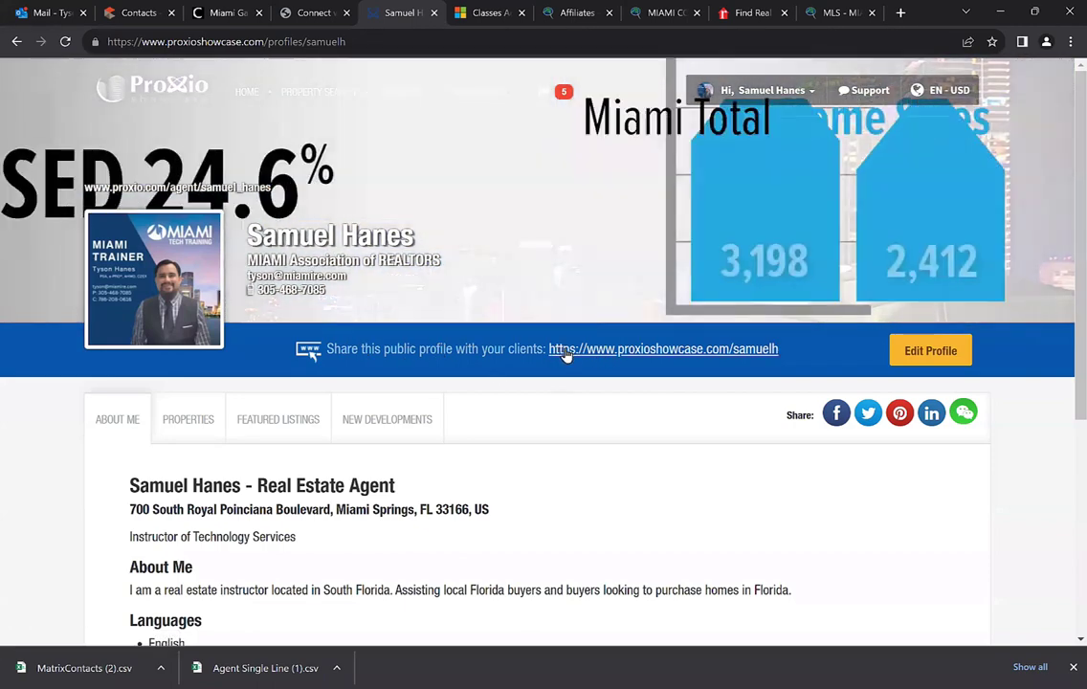
left_click(594, 352)
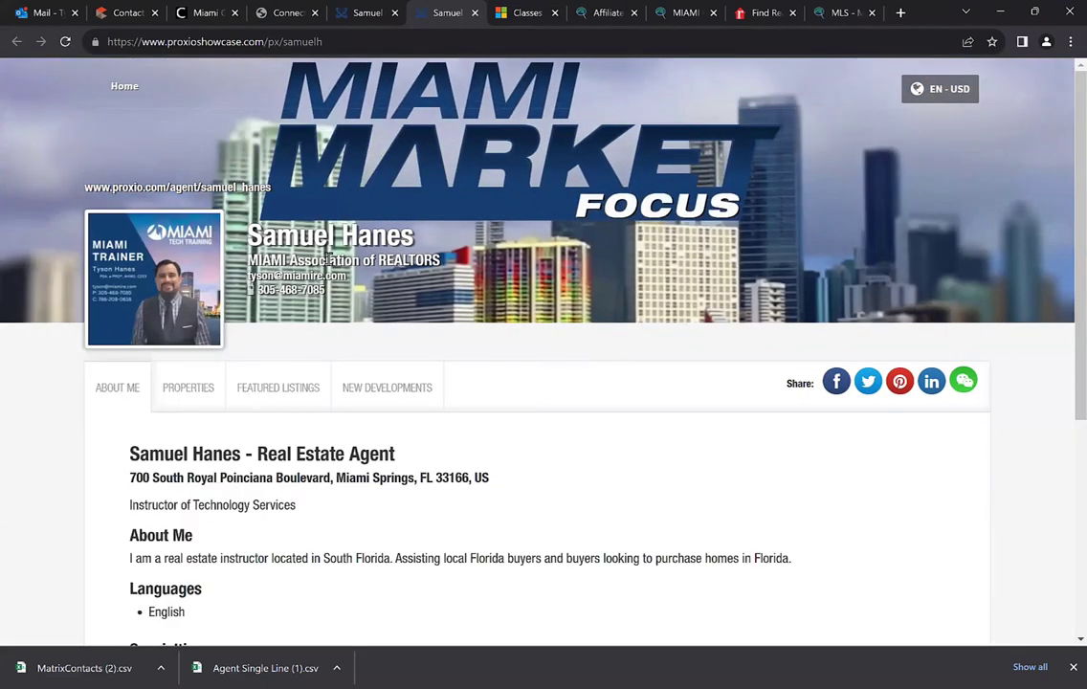
scroll(641, 323, "down", 1)
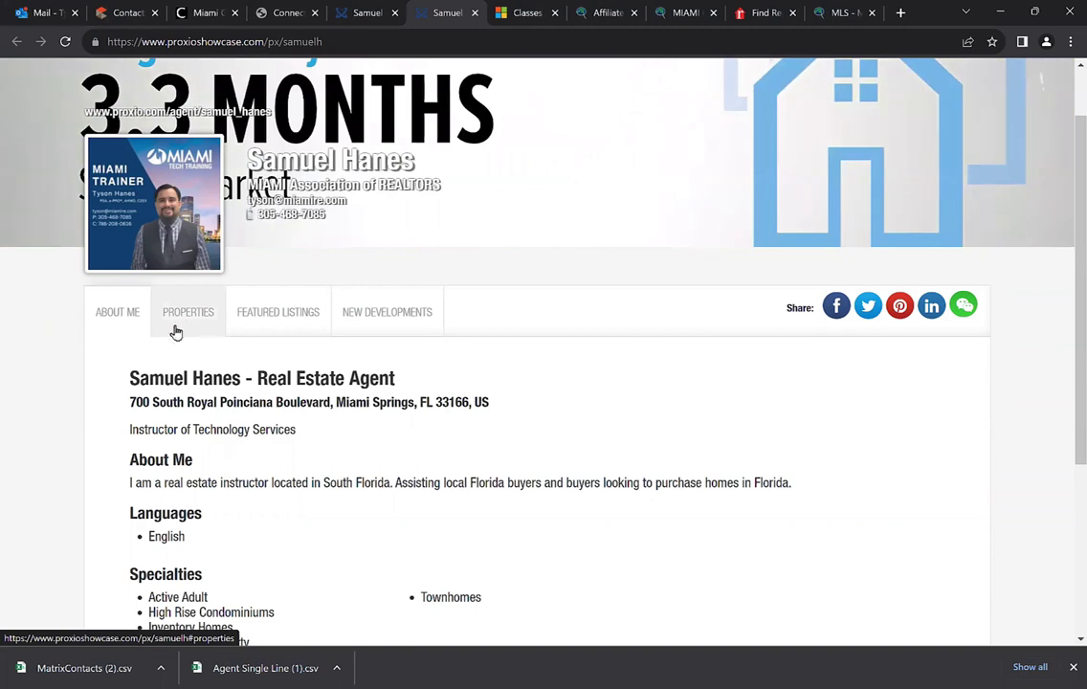
Browse the About Me tab's details, languages and specialties
scroll(185, 336, "down", 2)
scroll(187, 306, "up", 1)
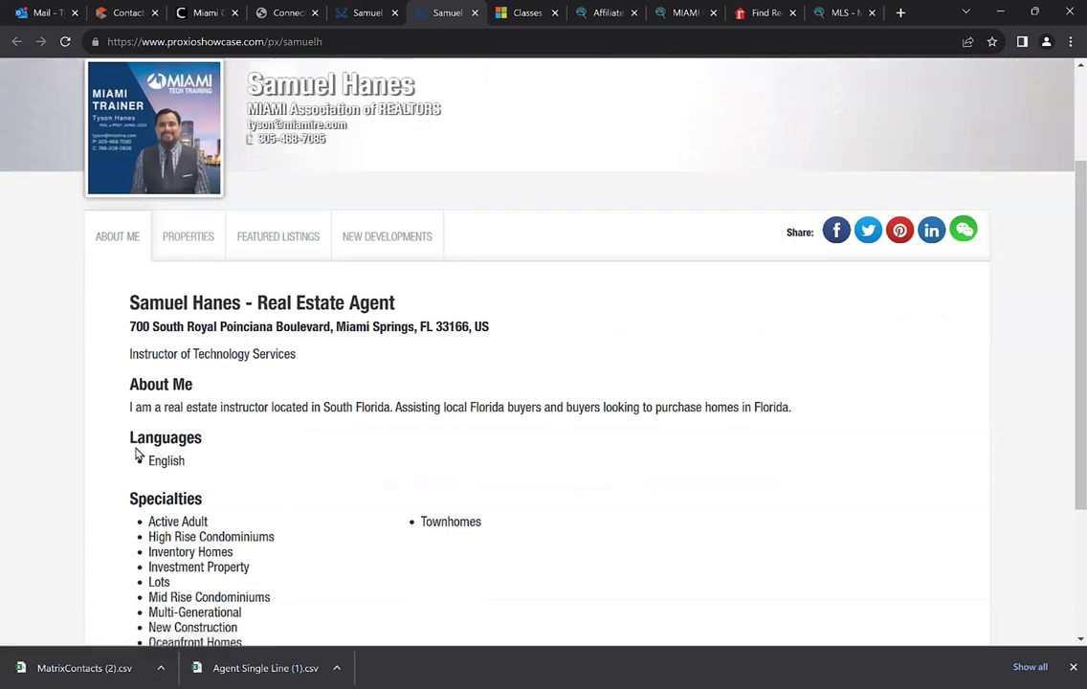
scroll(139, 412, "down", 1)
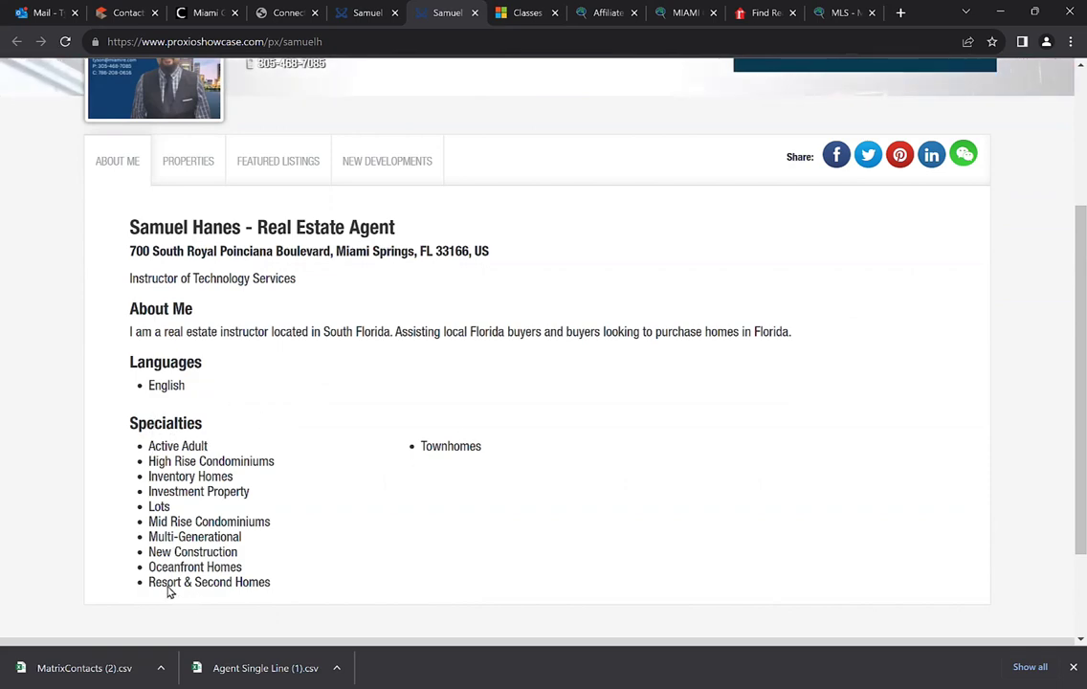
scroll(464, 472, "up", 3)
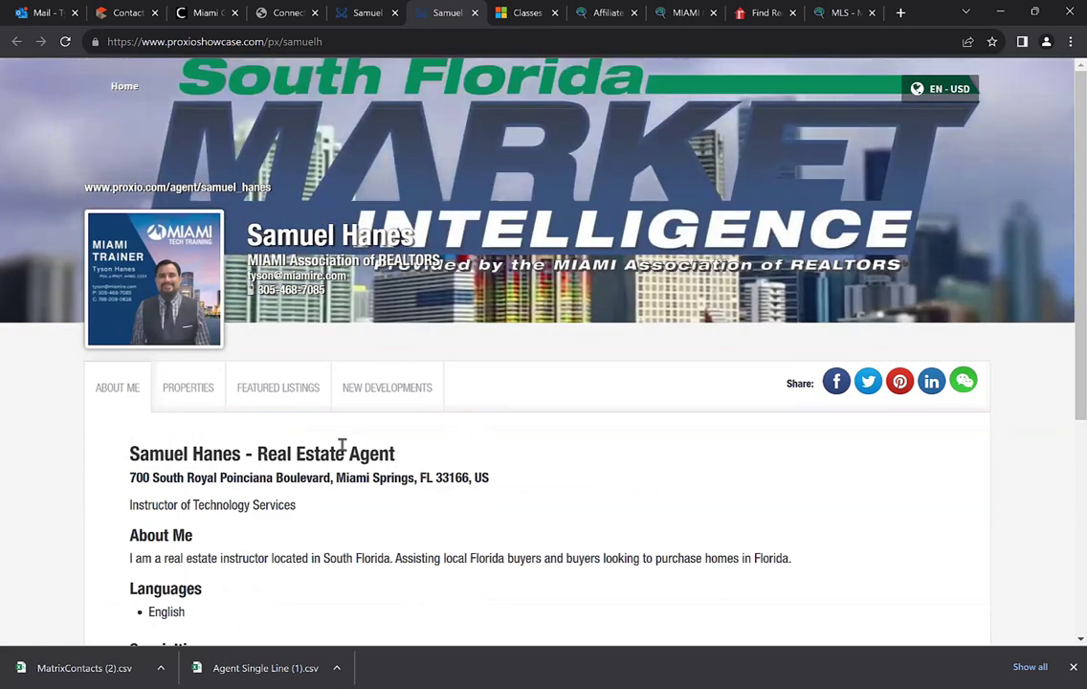
scroll(337, 446, "down", 1)
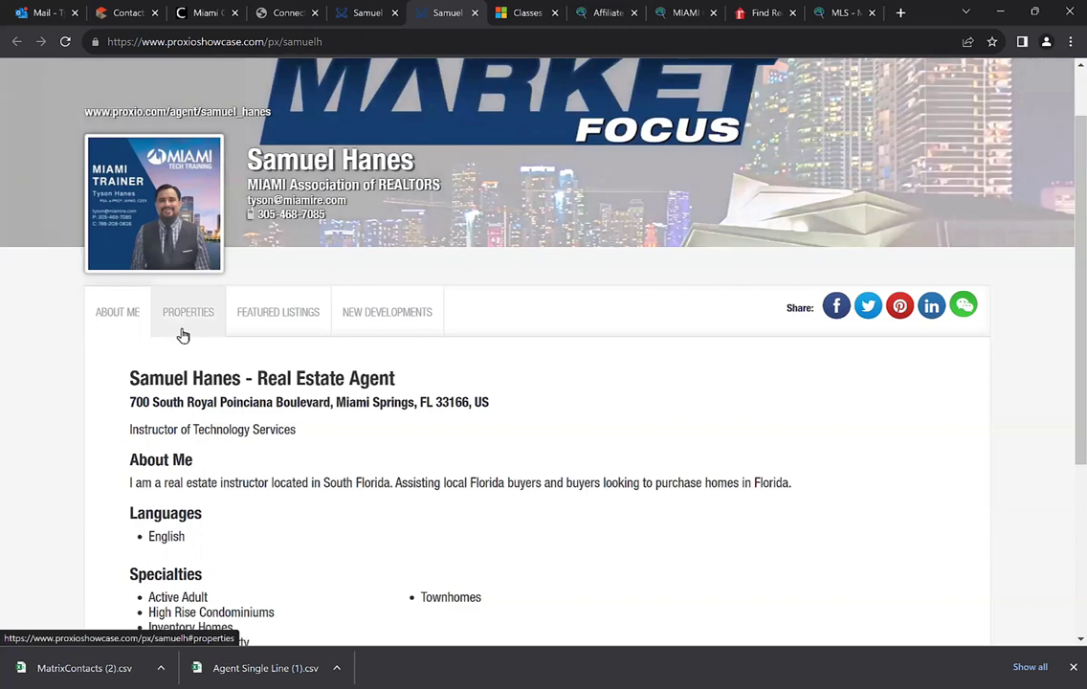
left_click(189, 320)
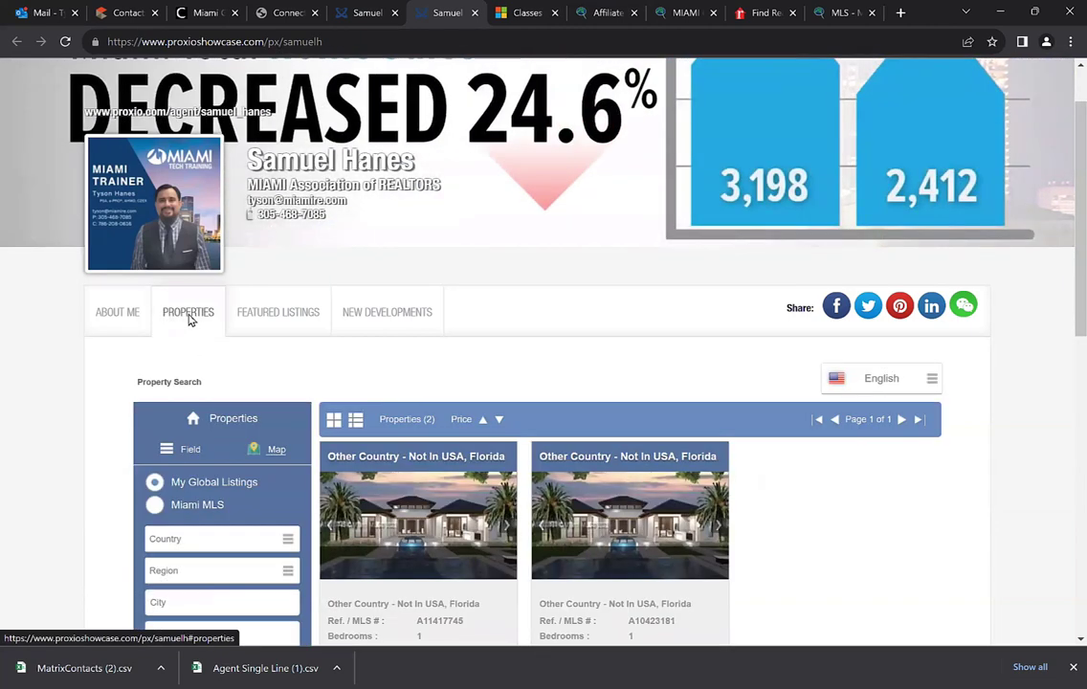
scroll(188, 320, "down", 1)
scroll(177, 329, "down", 1)
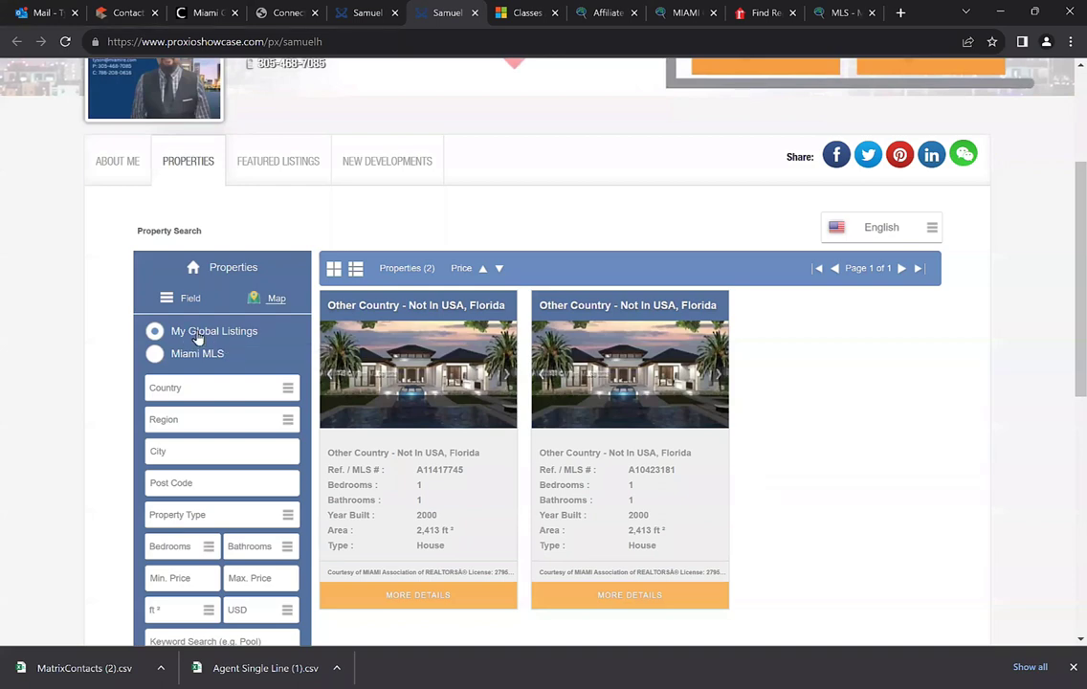
scroll(198, 339, "down", 1)
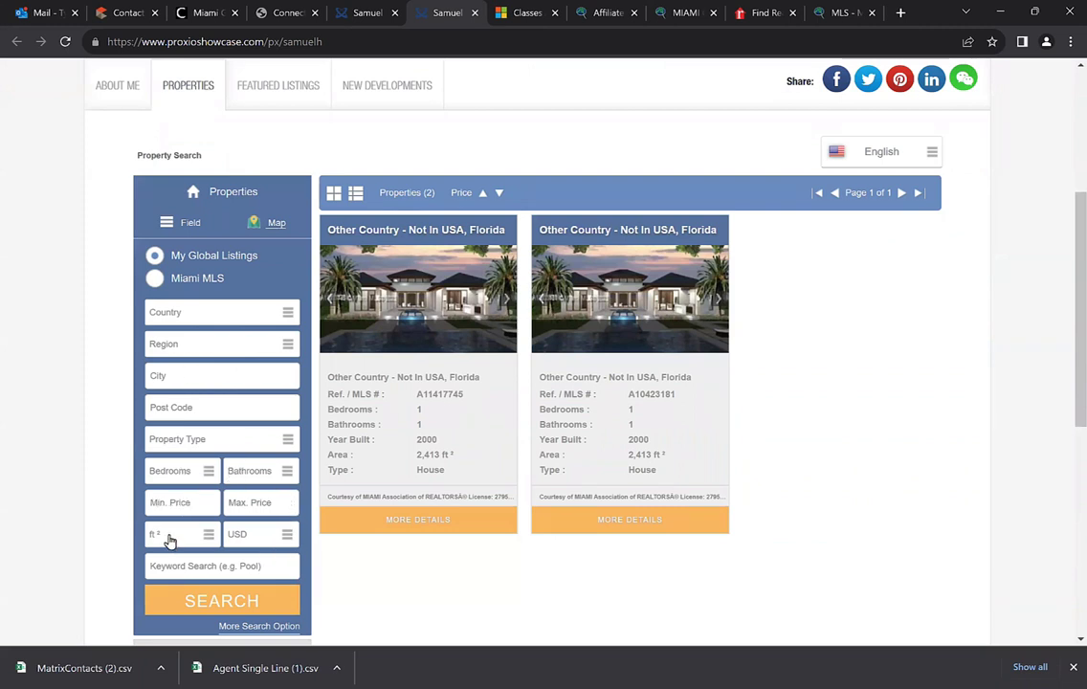
left_click(260, 541)
scroll(259, 522, "down", 3)
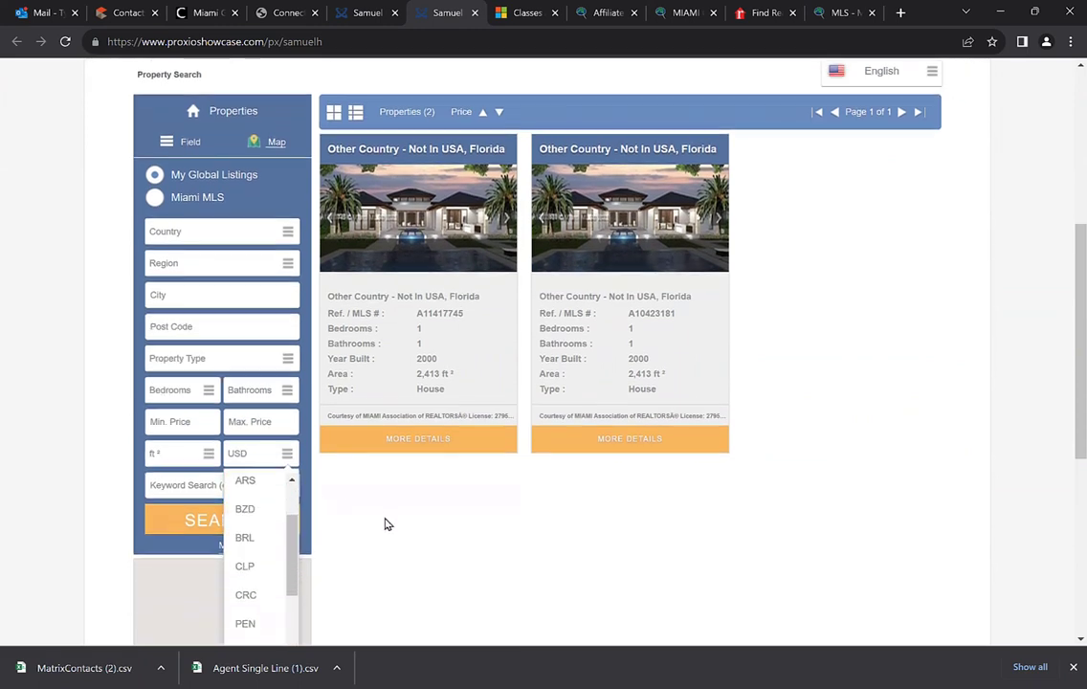
scroll(387, 525, "down", 3)
scroll(261, 346, "up", 3)
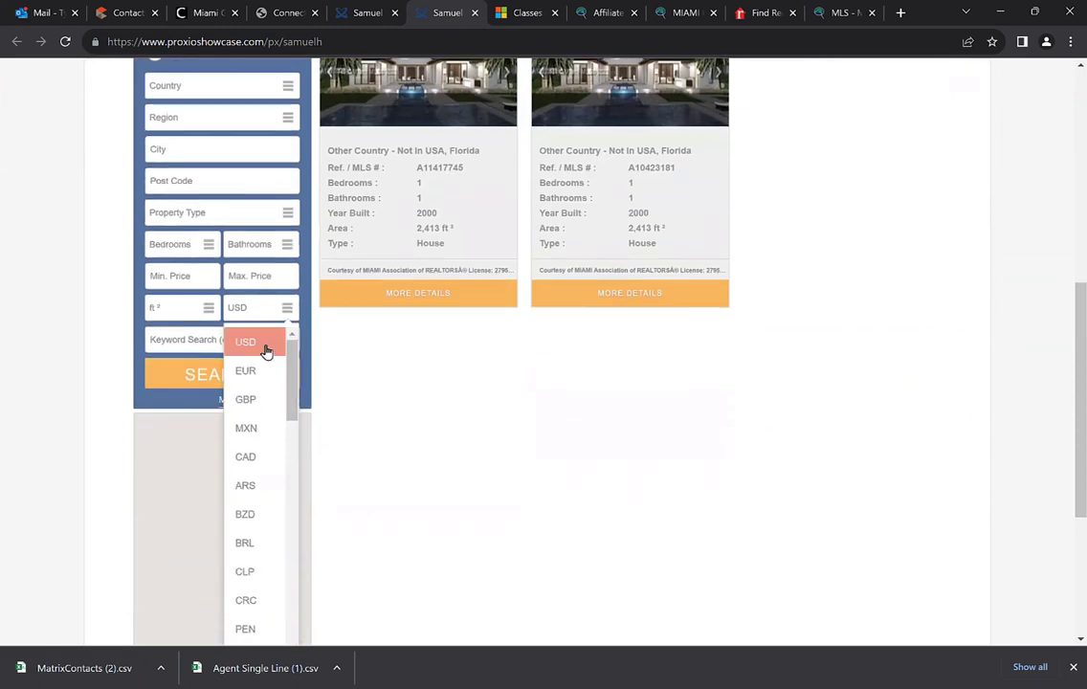
scroll(267, 352, "down", 10)
scroll(336, 505, "down", 3)
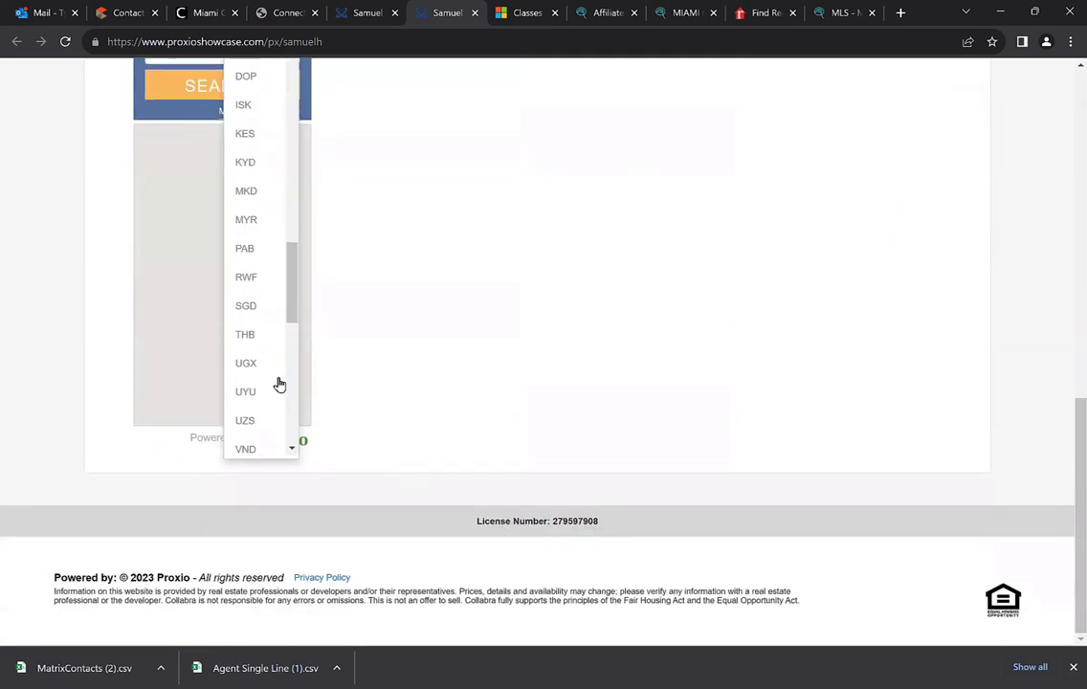
scroll(279, 383, "down", 3)
left_click_drag(294, 325, 286, 427)
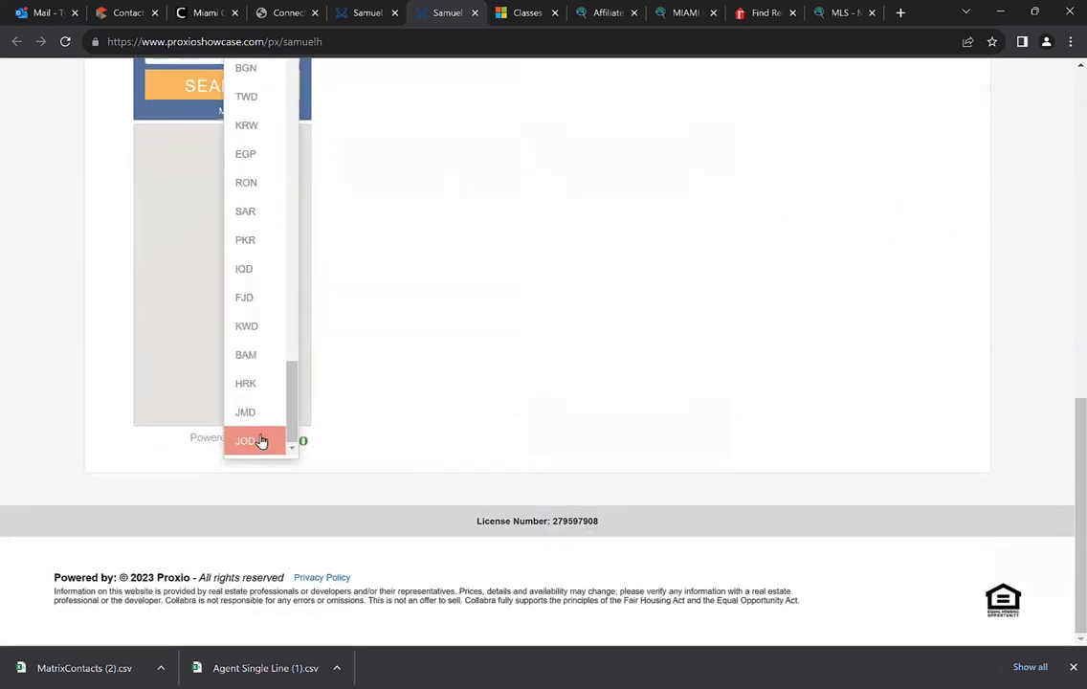
scroll(260, 412, "up", 10)
scroll(454, 383, "up", 5)
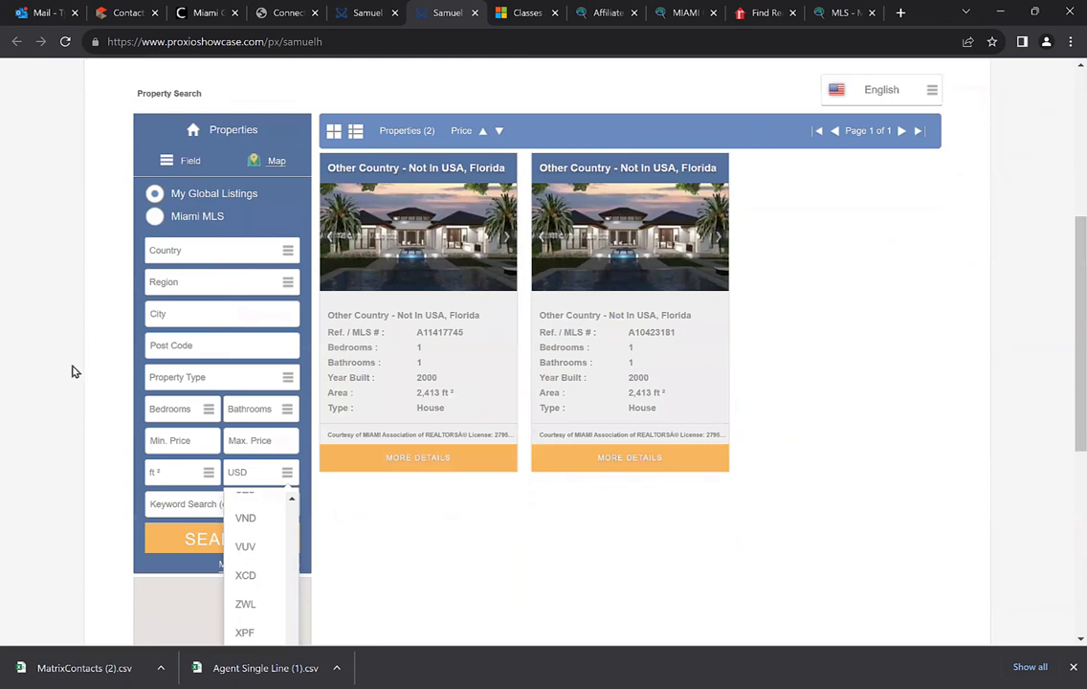
left_click(281, 479)
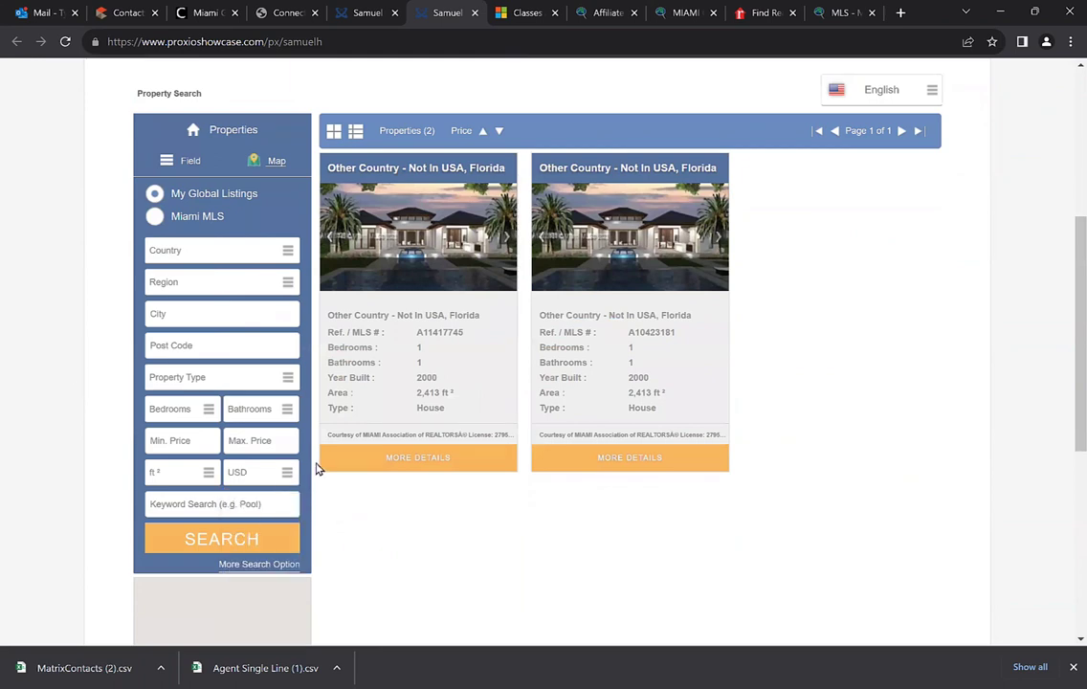
scroll(319, 469, "up", 1)
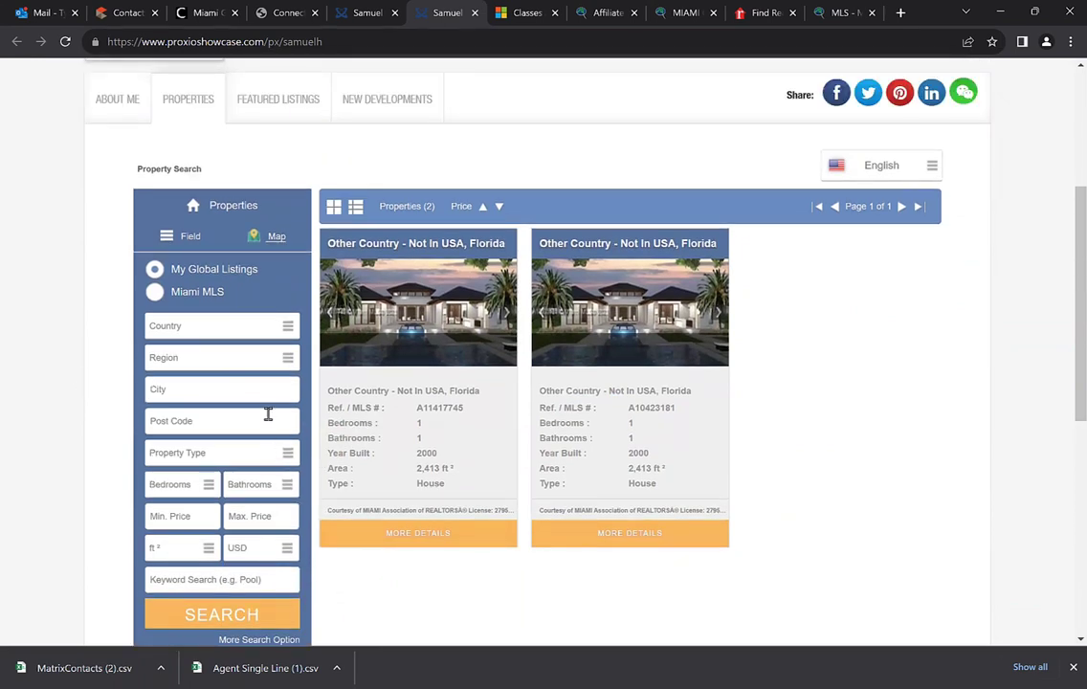
scroll(269, 388, "up", 1)
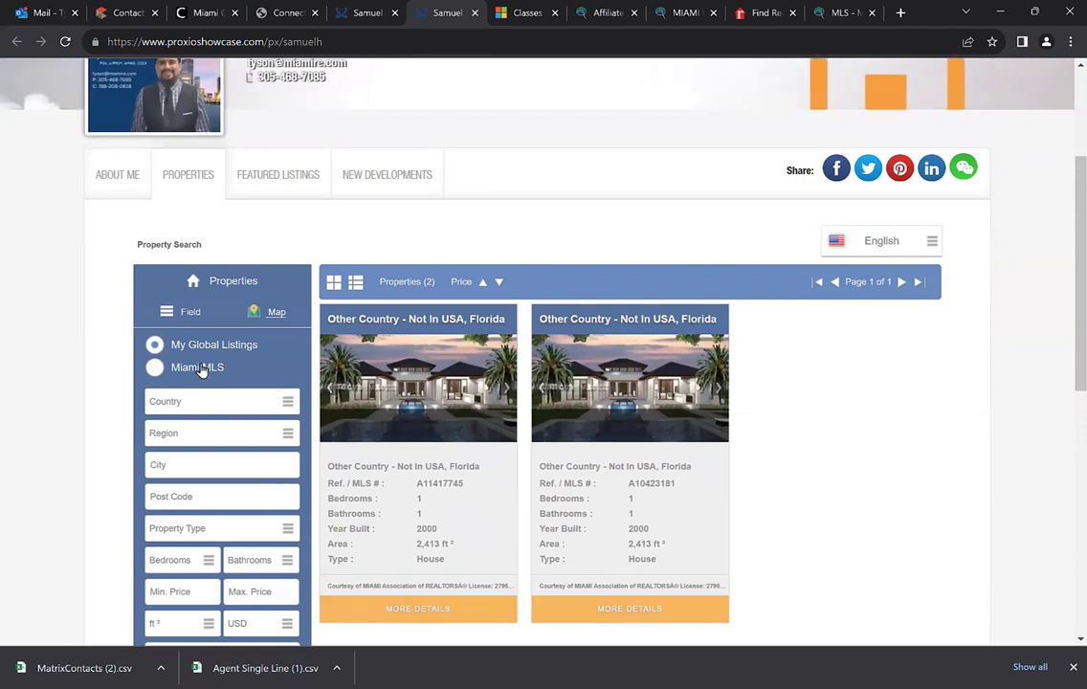
scroll(213, 412, "down", 1)
left_click(221, 613)
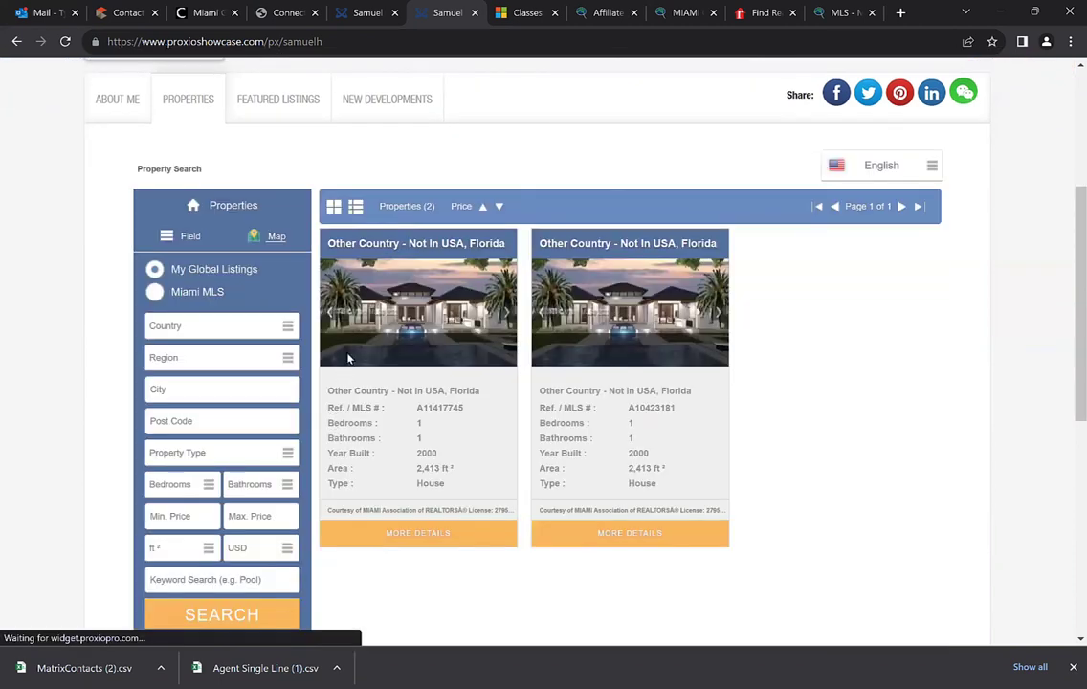
scroll(204, 346, "down", 1)
scroll(352, 297, "up", 2)
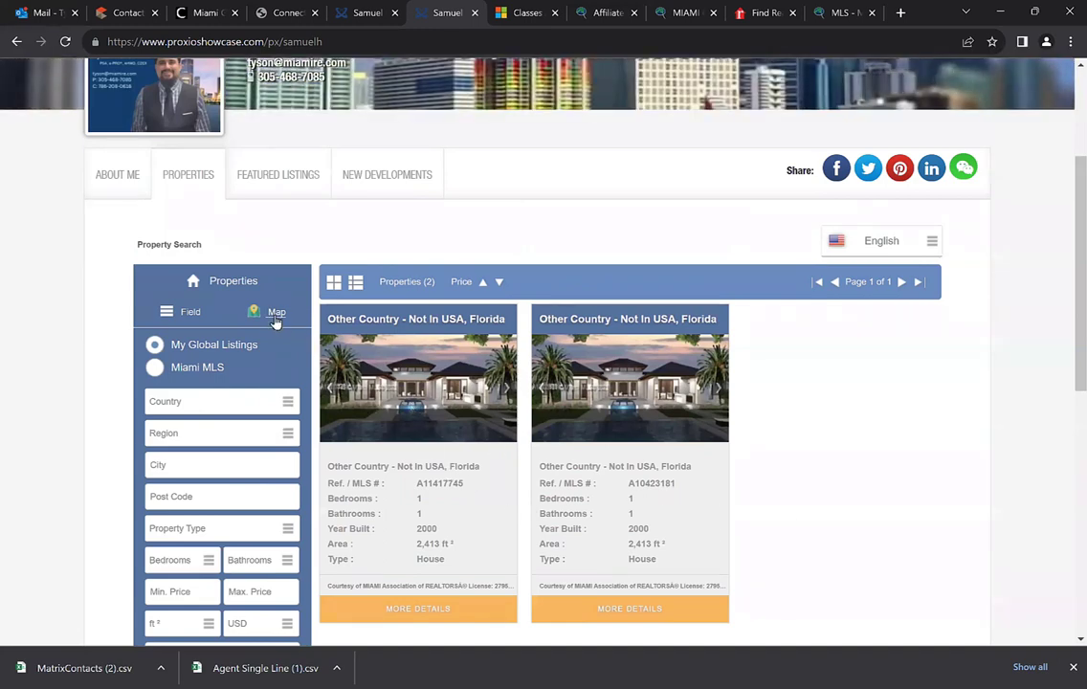
scroll(275, 323, "up", 1)
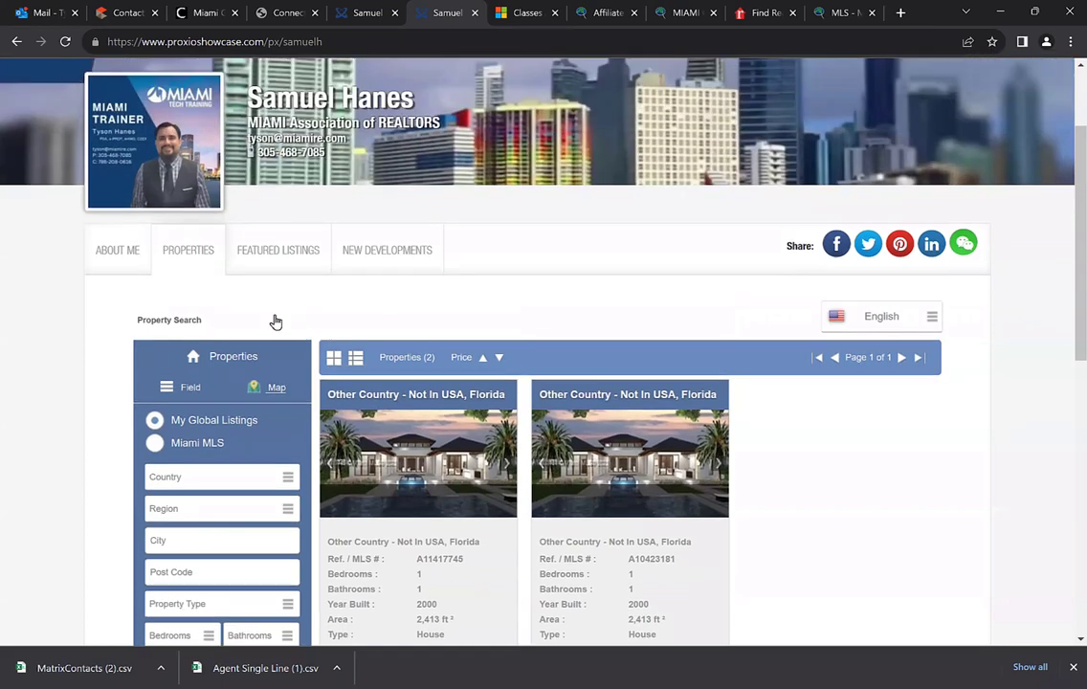
left_click(268, 253)
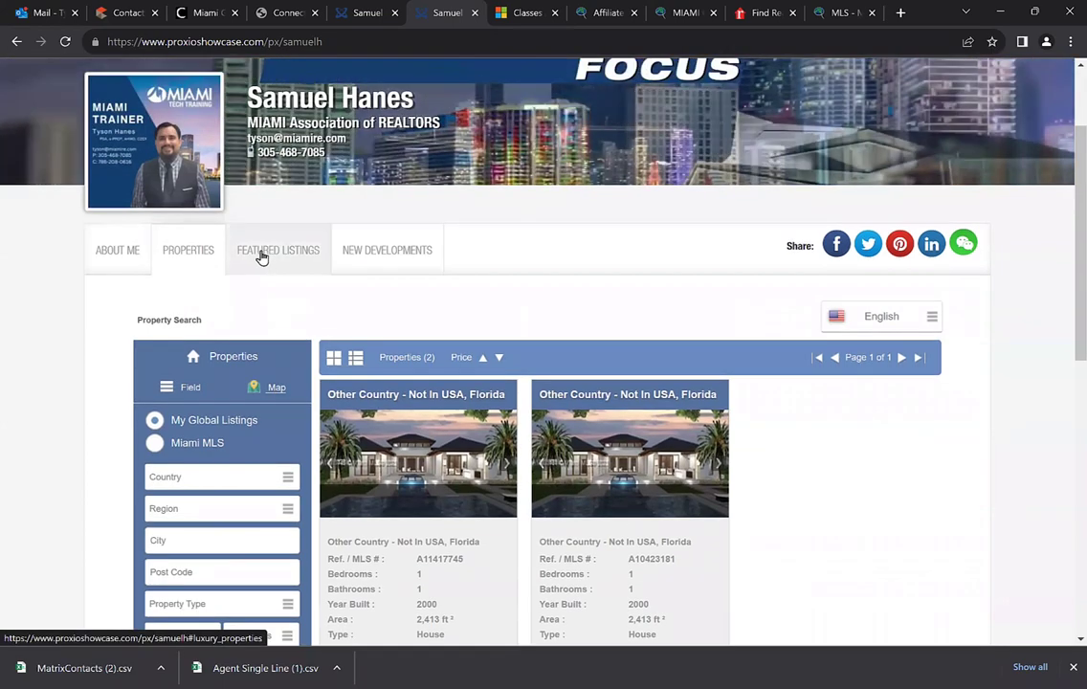
scroll(267, 306, "down", 1)
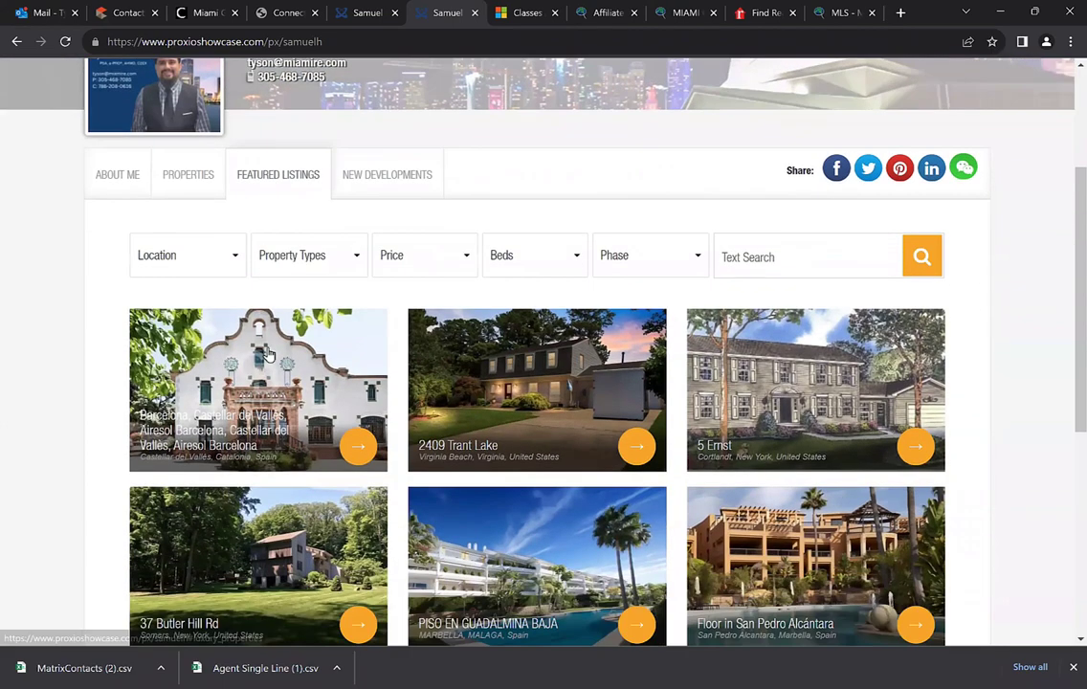
scroll(313, 395, "up", 2)
scroll(313, 396, "up", 1)
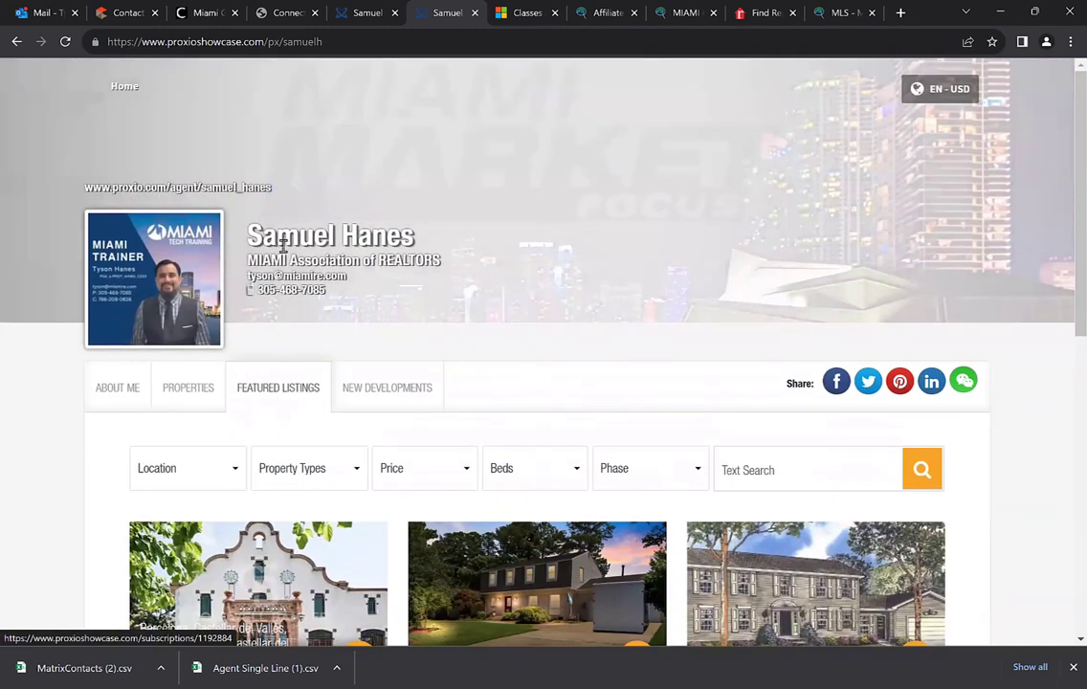
scroll(328, 410, "down", 3)
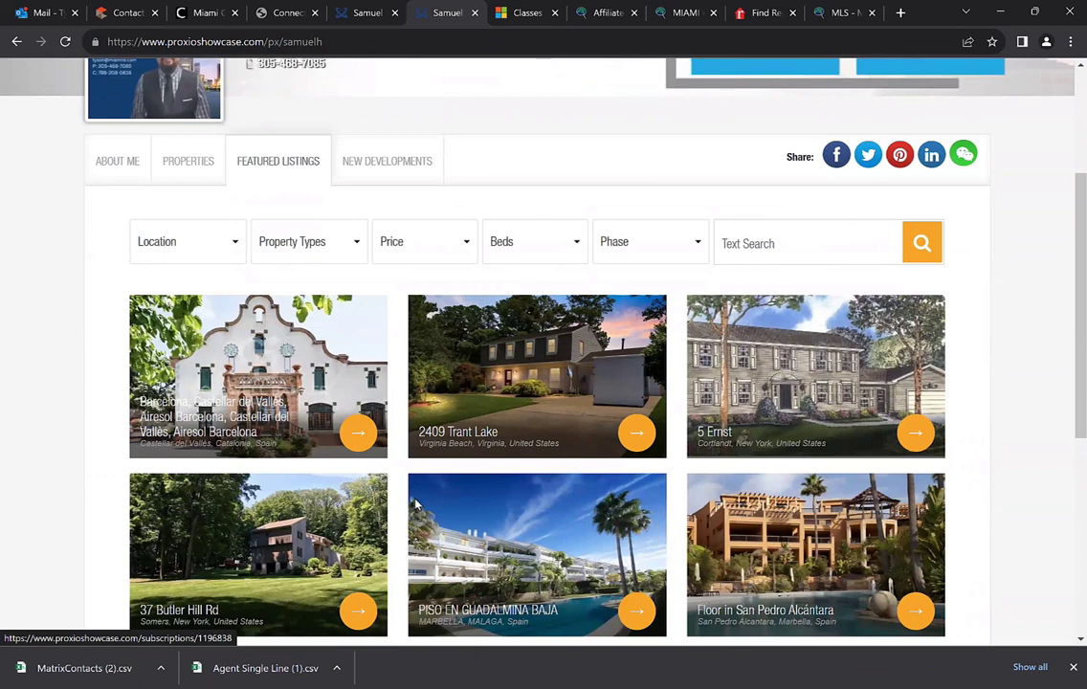
scroll(399, 418, "up", 3)
left_click(372, 389)
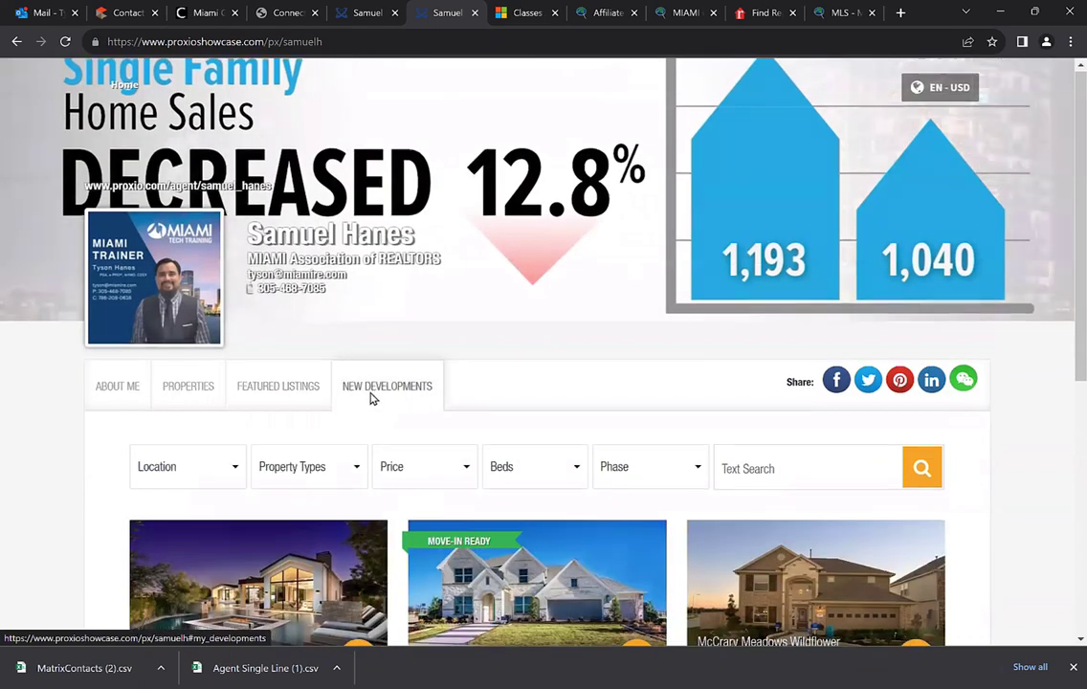
scroll(371, 395, "down", 1)
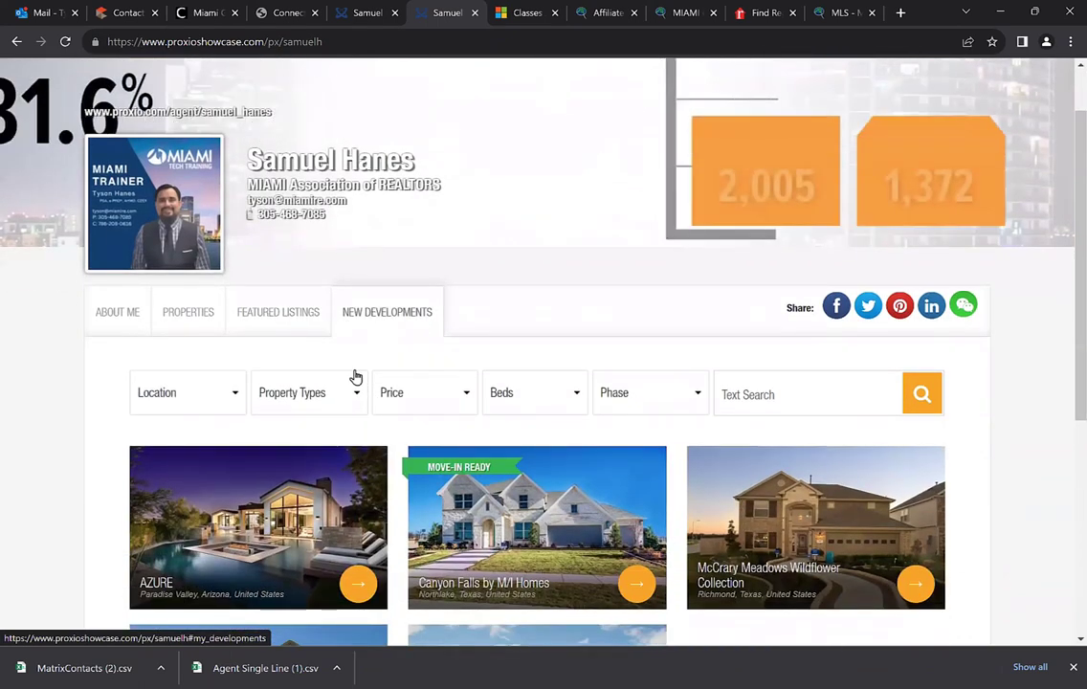
scroll(360, 385, "down", 2)
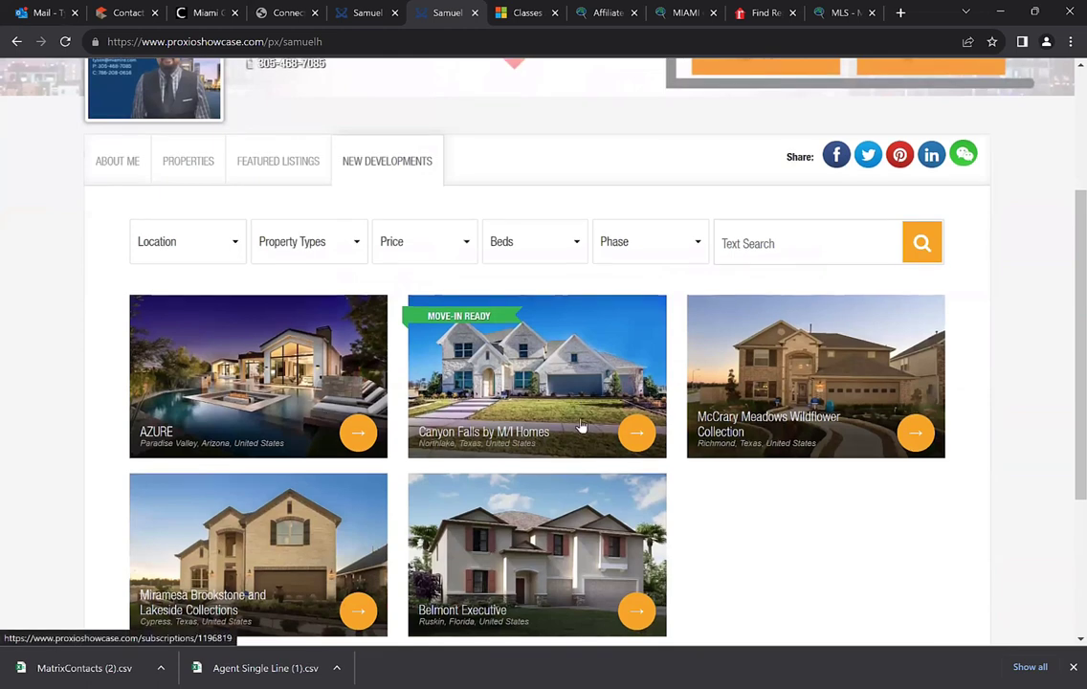
scroll(646, 317, "up", 1)
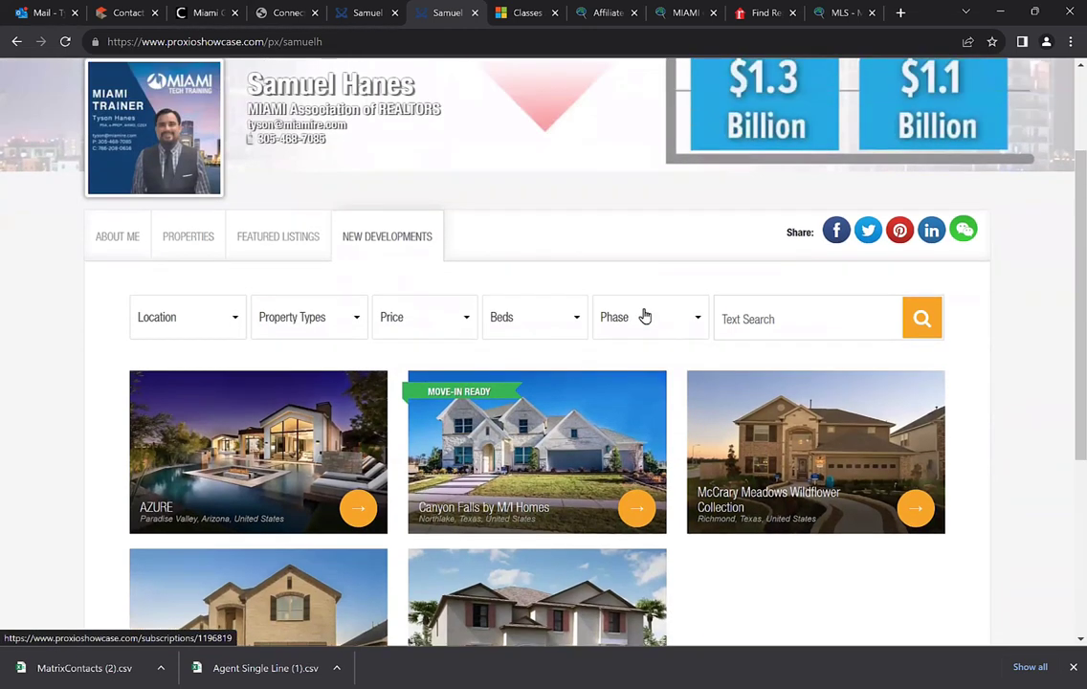
scroll(645, 317, "up", 2)
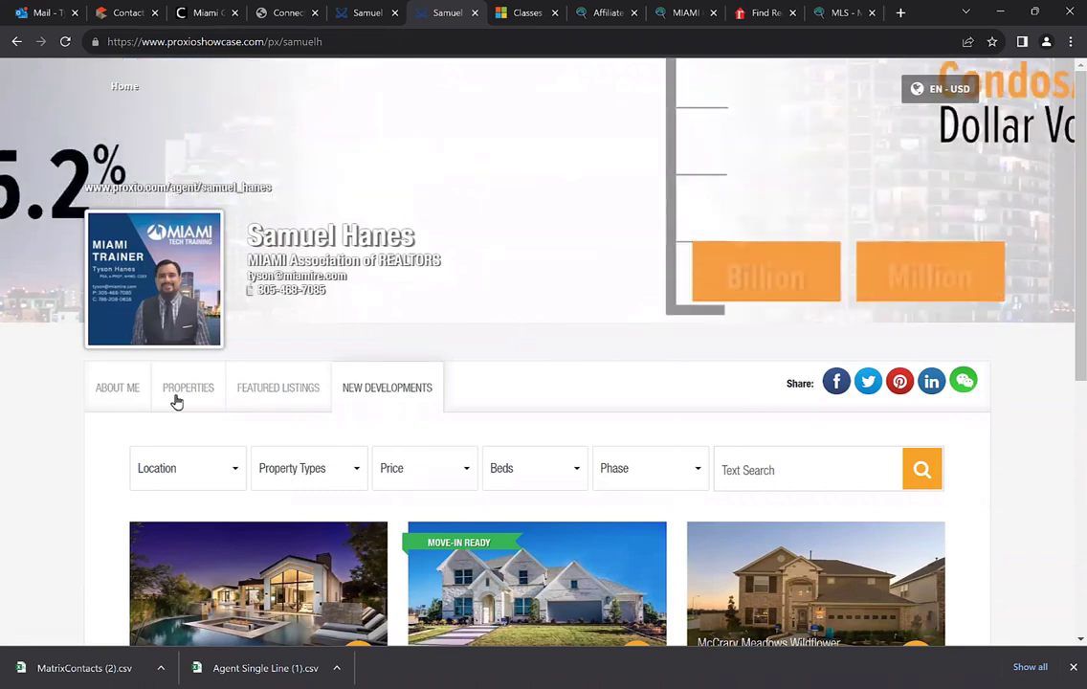
left_click(311, 404)
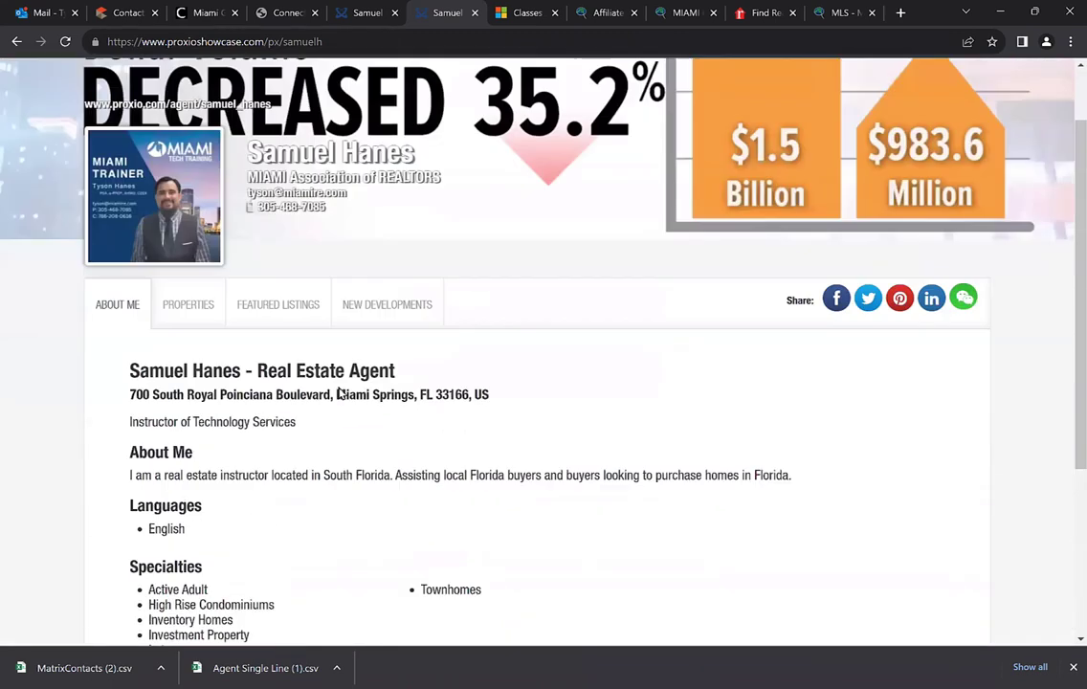
left_click(187, 319)
scroll(340, 387, "down", 4)
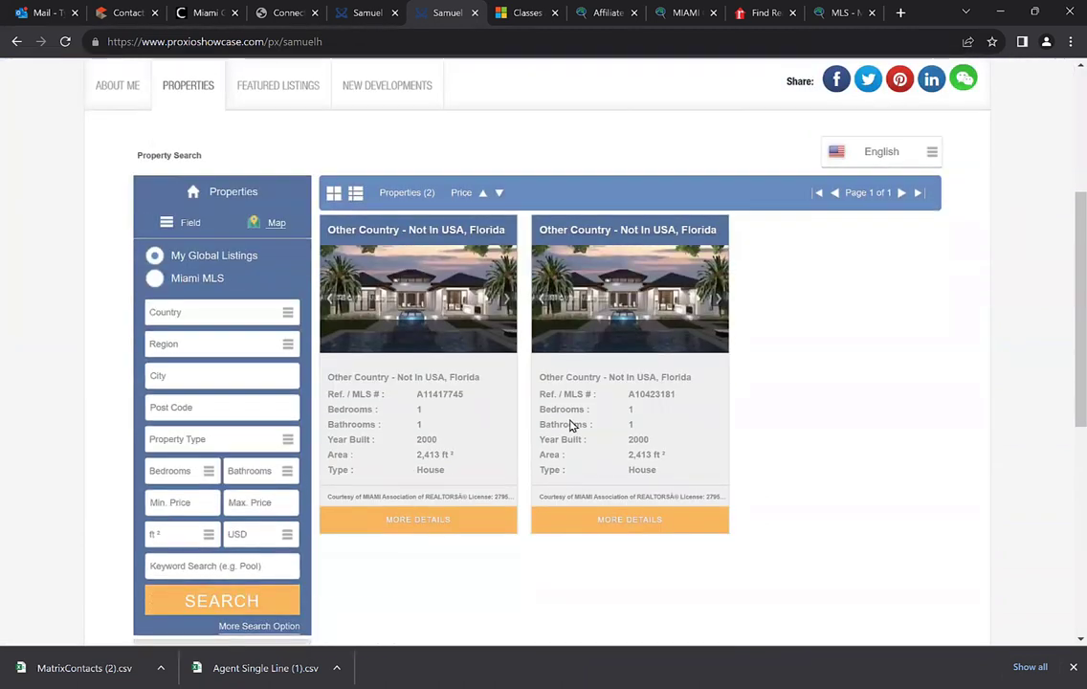
Open listing A11417745's details and review its summary, contact information and Request More Info form
left_click(404, 445)
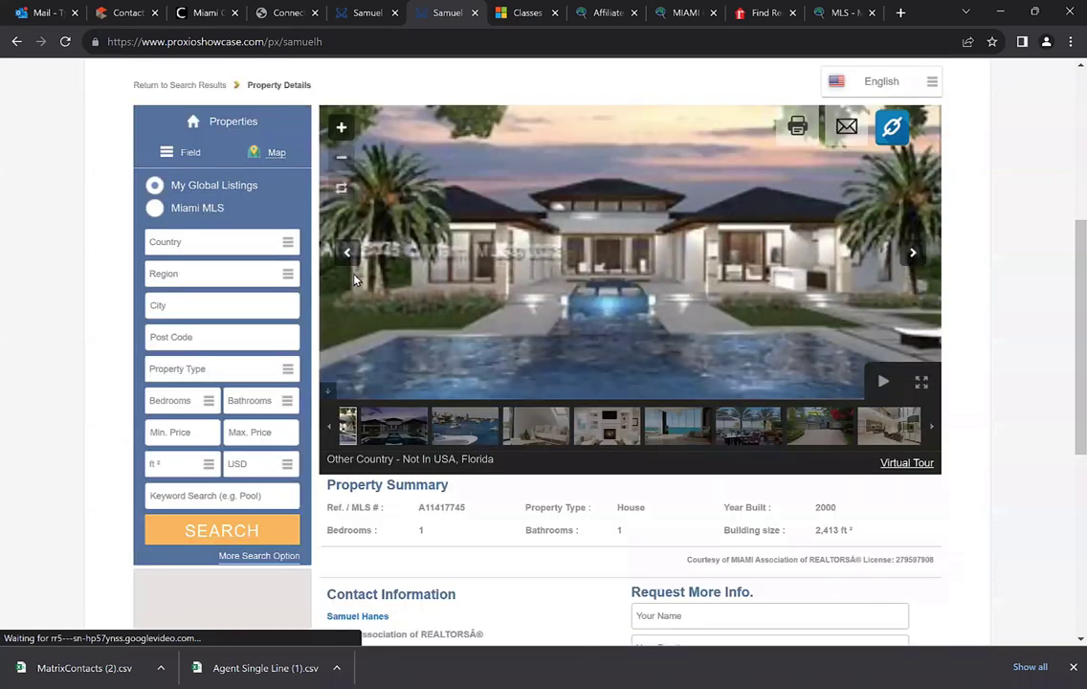
scroll(577, 373, "down", 3)
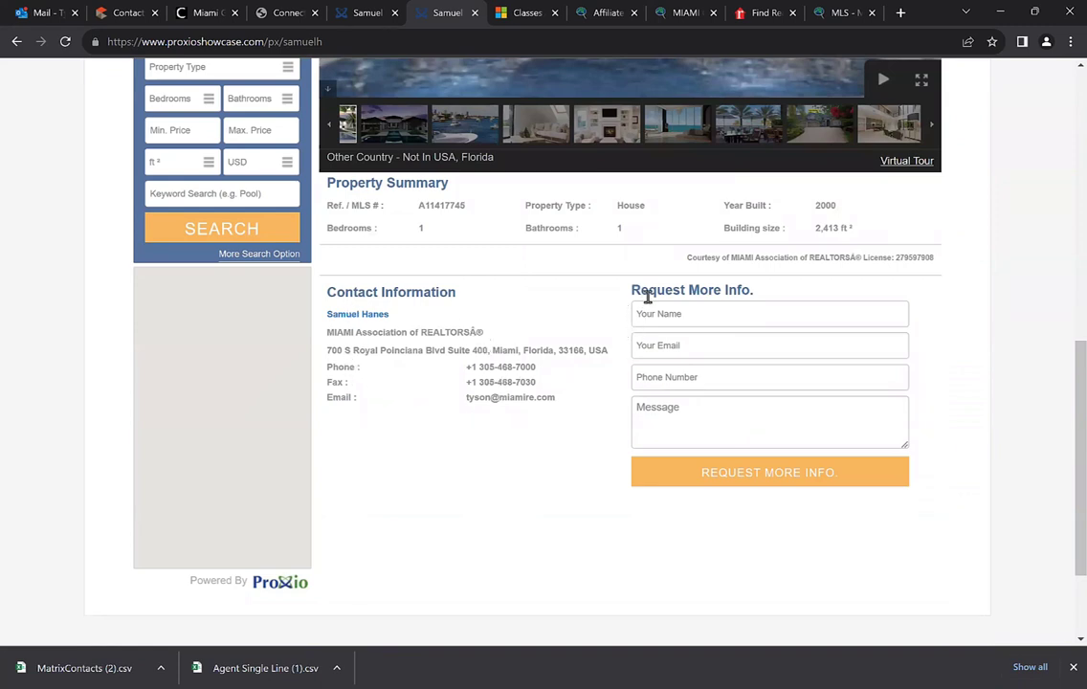
scroll(635, 362, "up", 1)
scroll(636, 367, "up", 1)
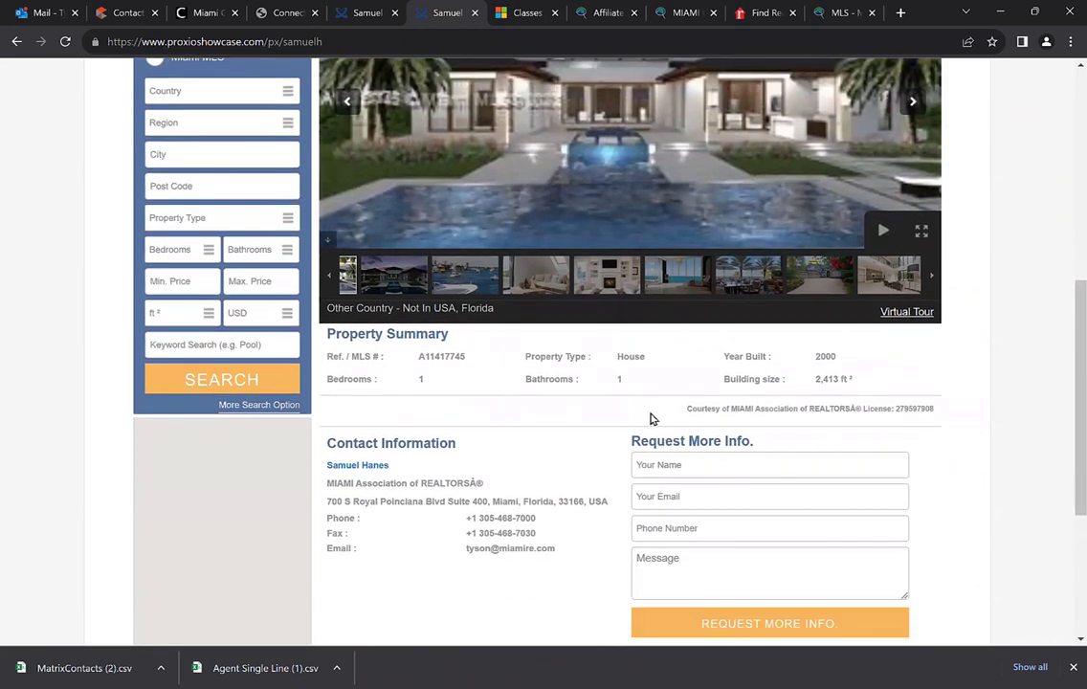
scroll(632, 455, "down", 1)
scroll(642, 433, "down", 1)
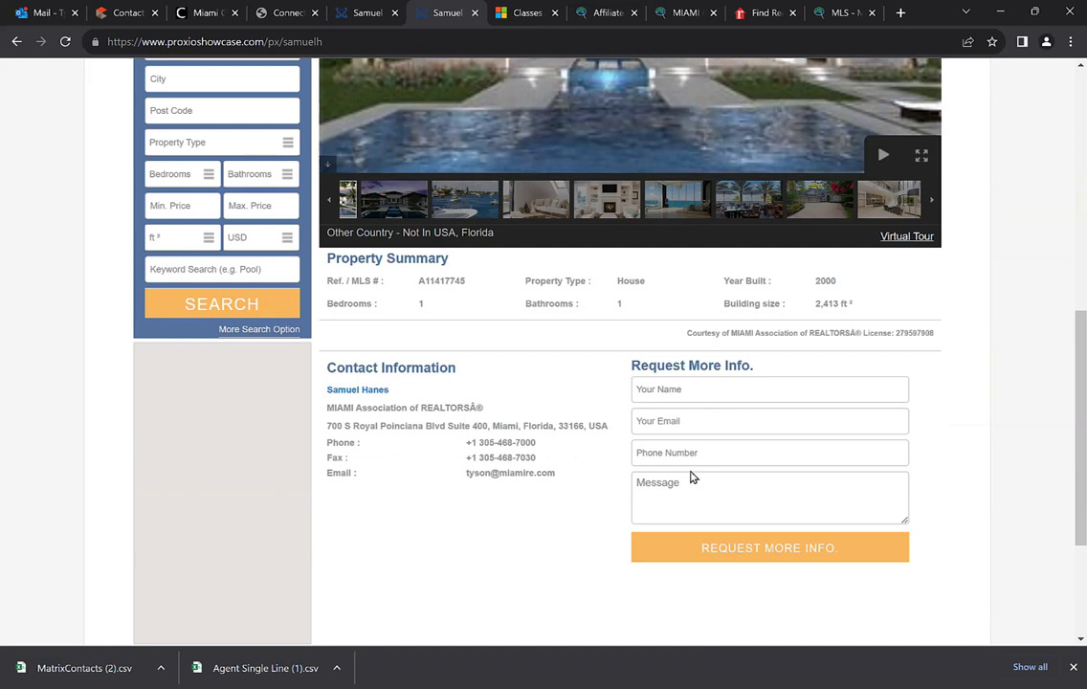
scroll(694, 477, "down", 1)
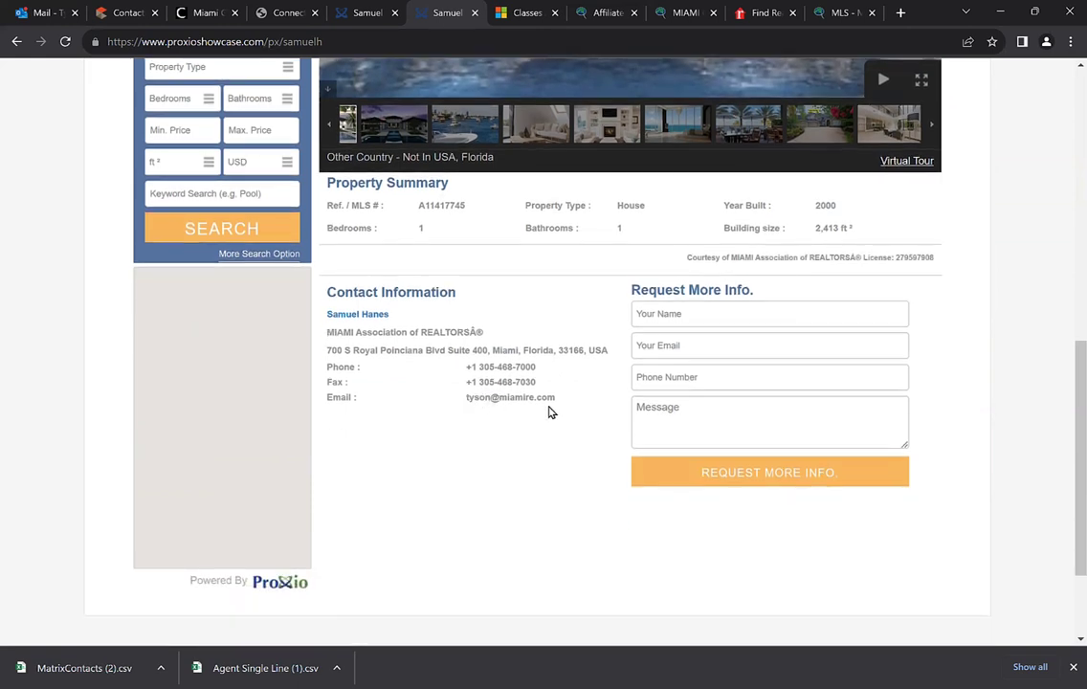